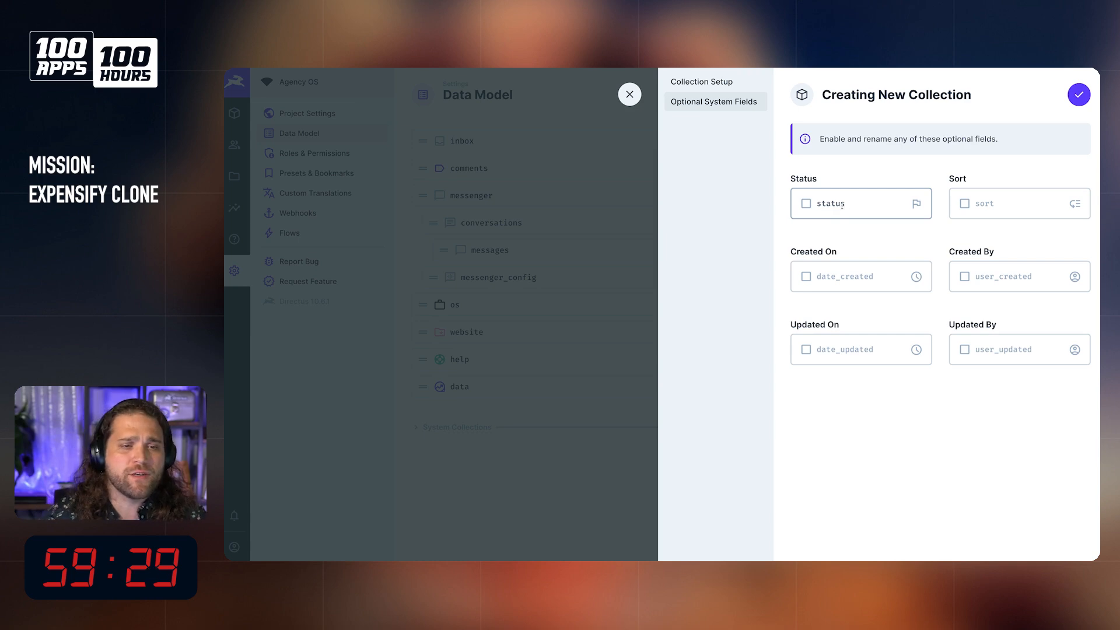
Step: Enable all six optional system fields (status, sort, created and updated date and user) and create the expenses collection
click(806, 203)
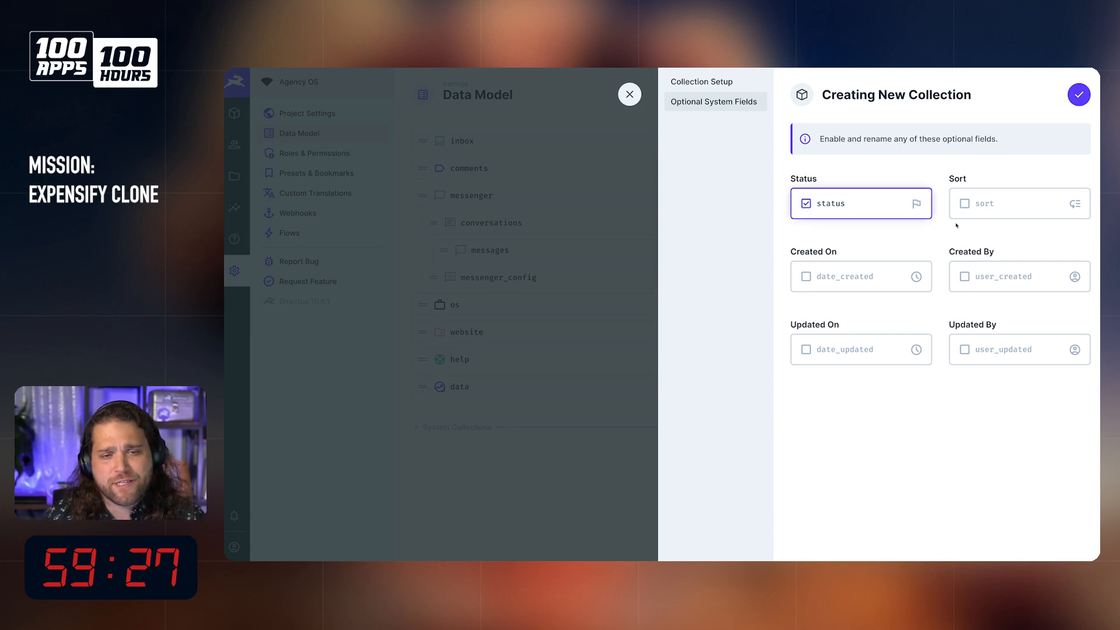
click(964, 203)
click(806, 276)
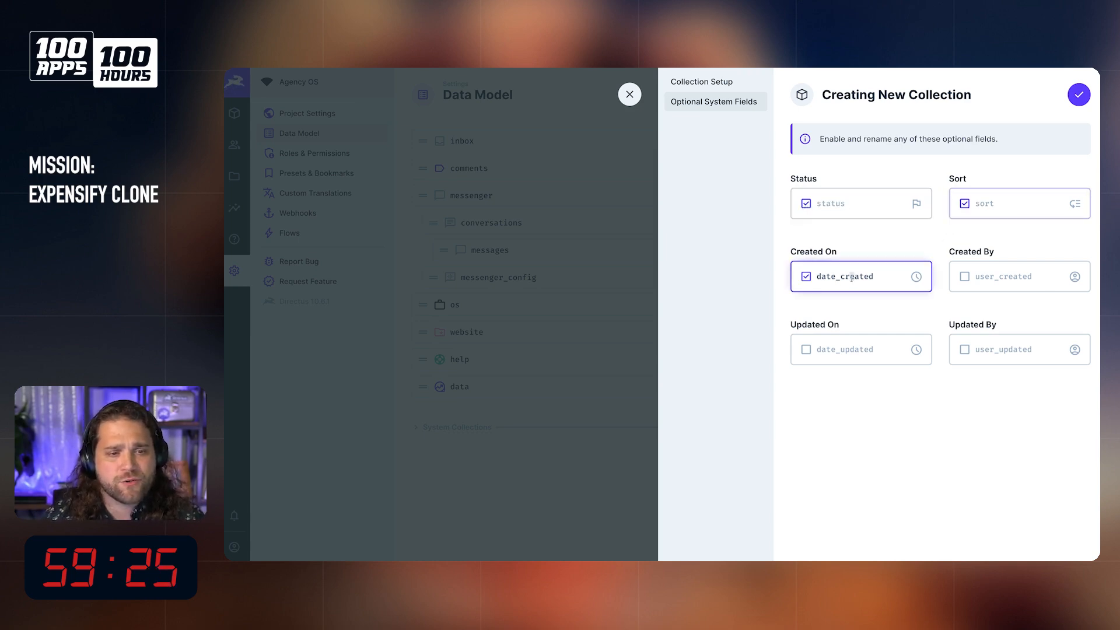
click(964, 276)
click(805, 348)
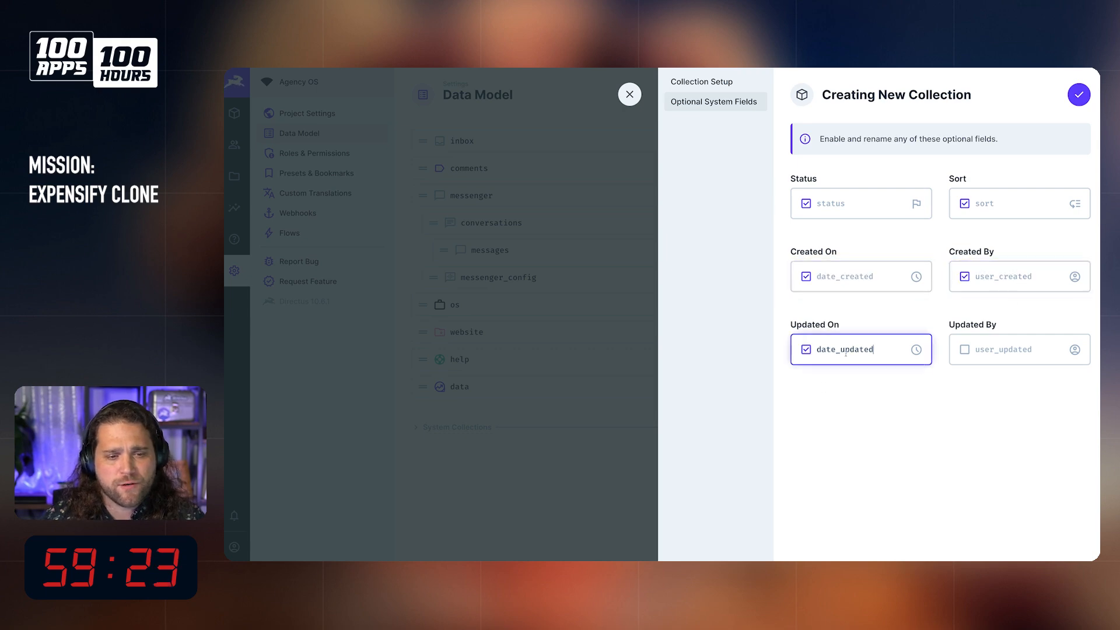
click(964, 349)
click(1081, 96)
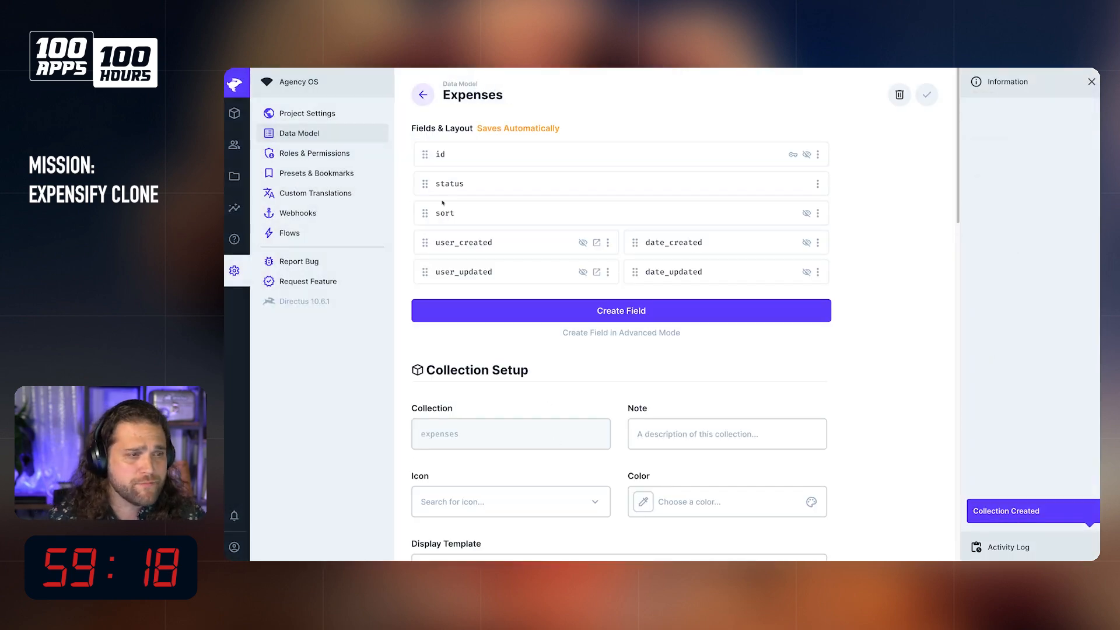
Step: Create a data model folder named expensify_tribute with the green color #2ECDA7 and move the expenses collection into it
click(423, 95)
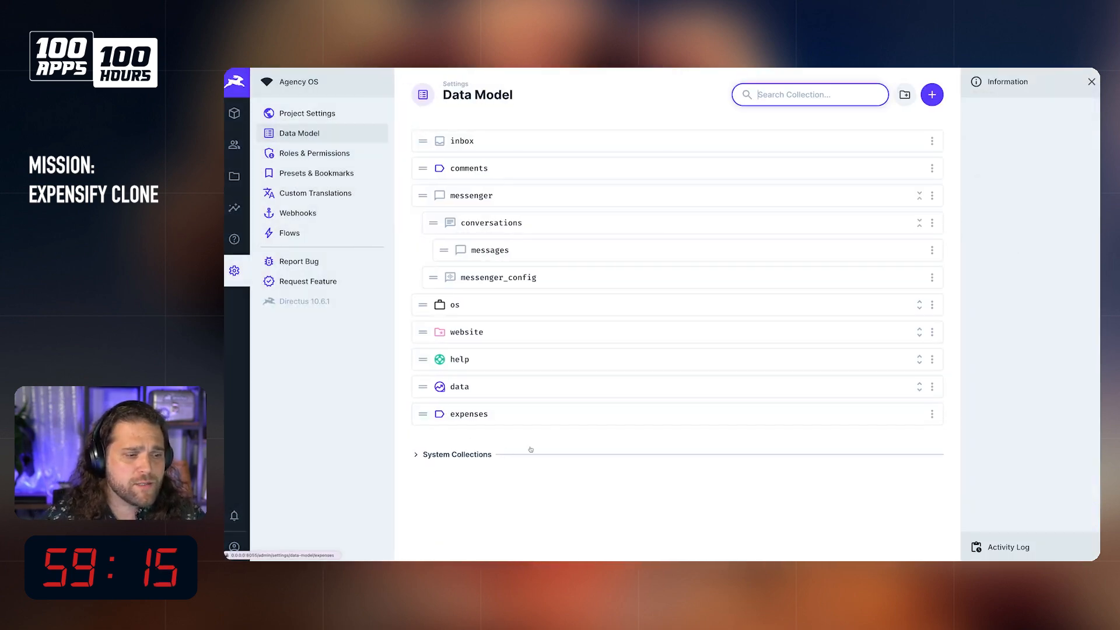
click(905, 95)
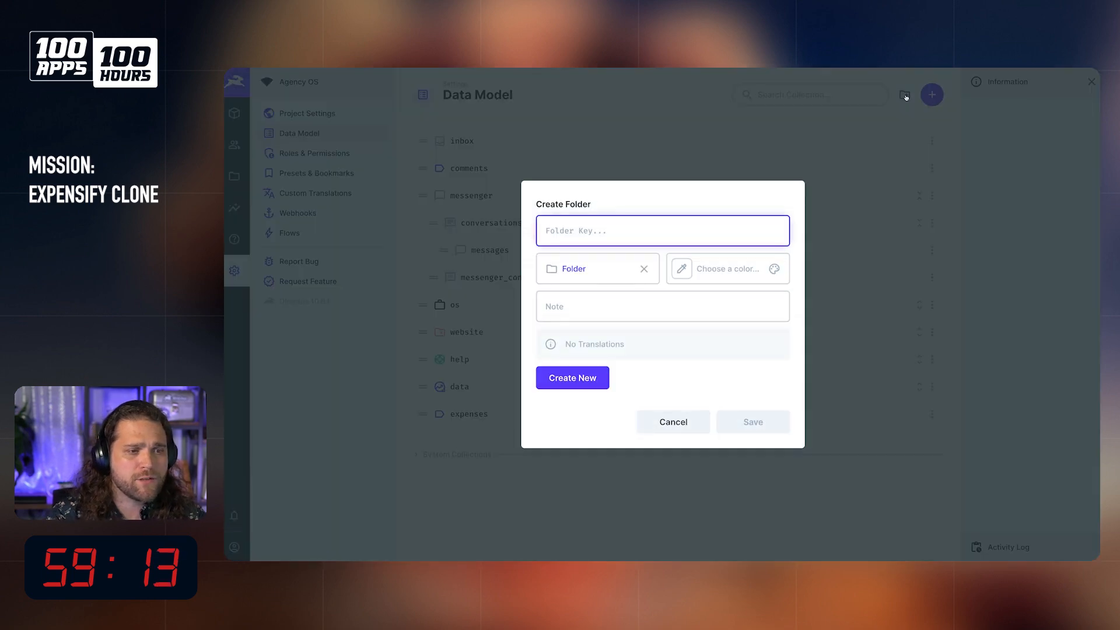
text(expensify_tribute)
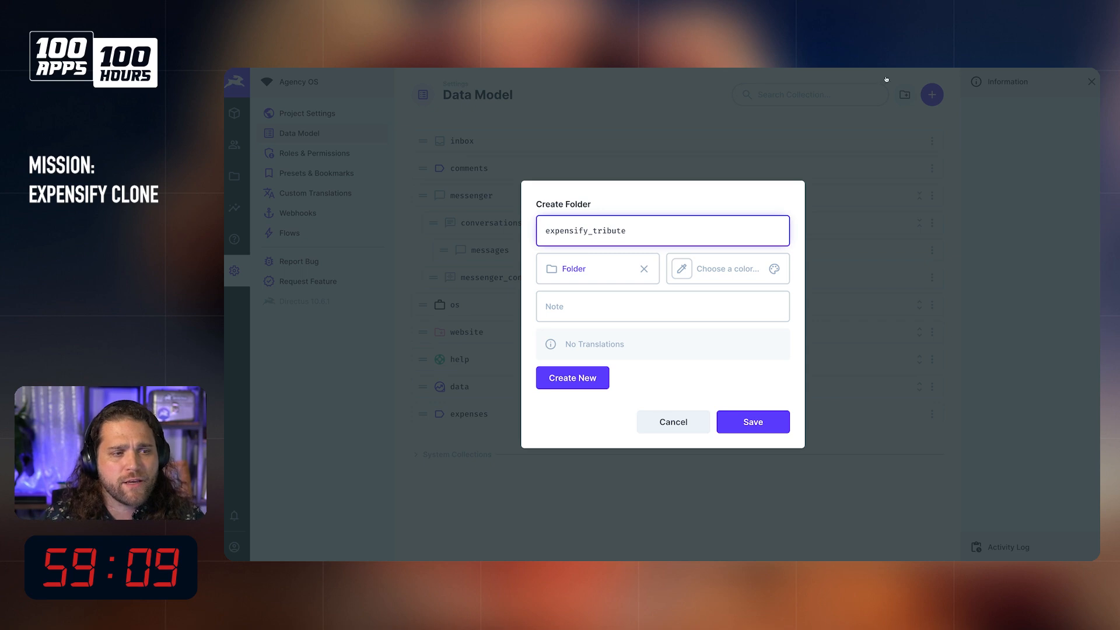
click(730, 274)
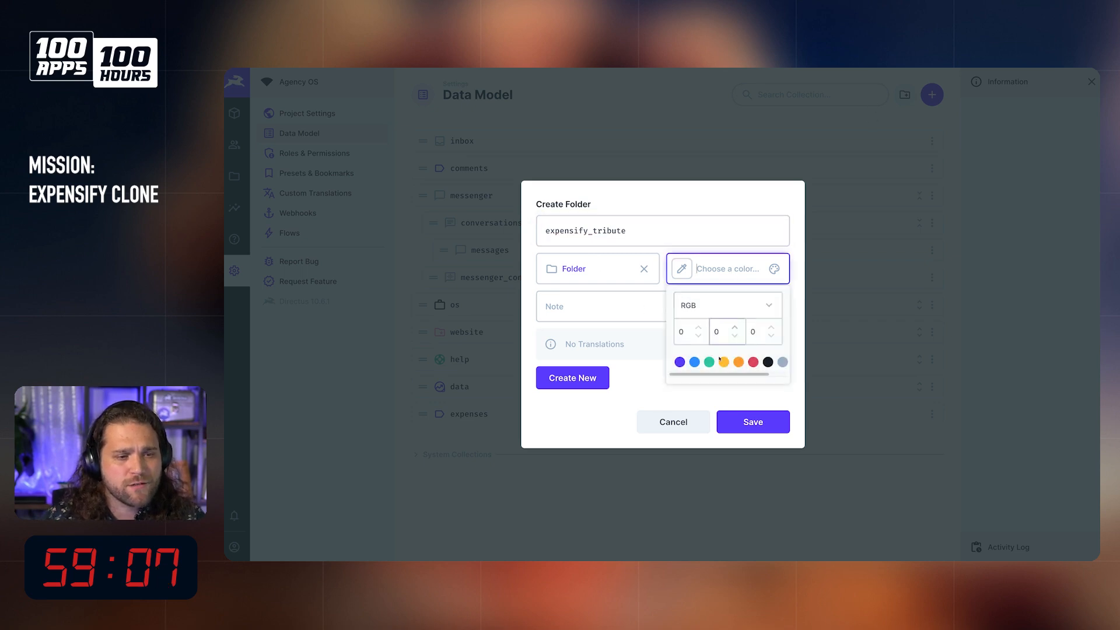
click(709, 362)
click(755, 423)
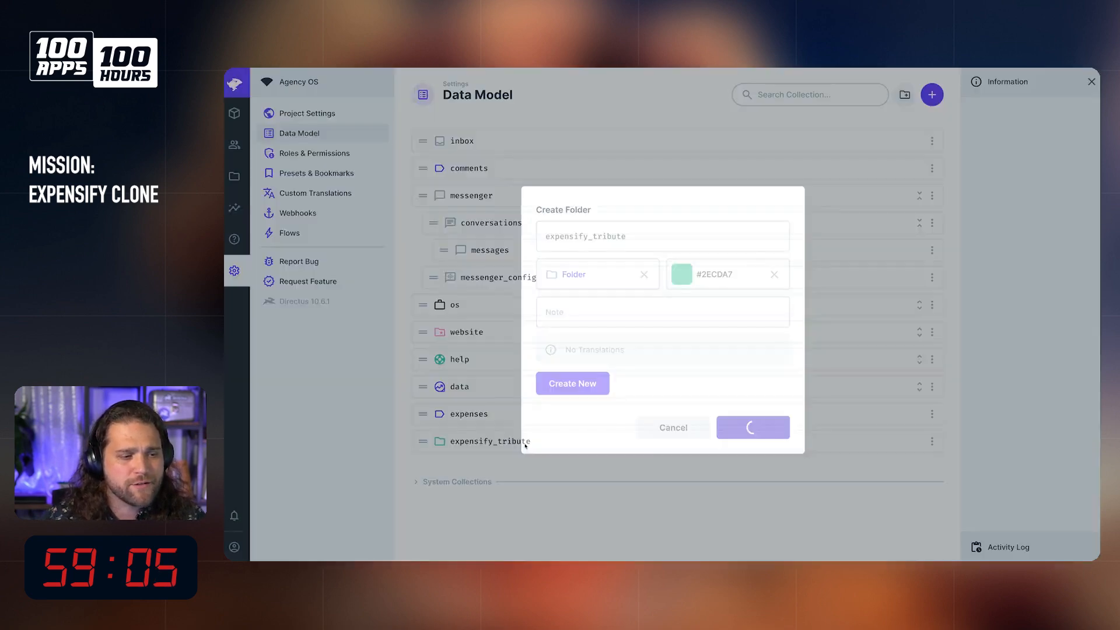
drag(455, 415, 496, 468)
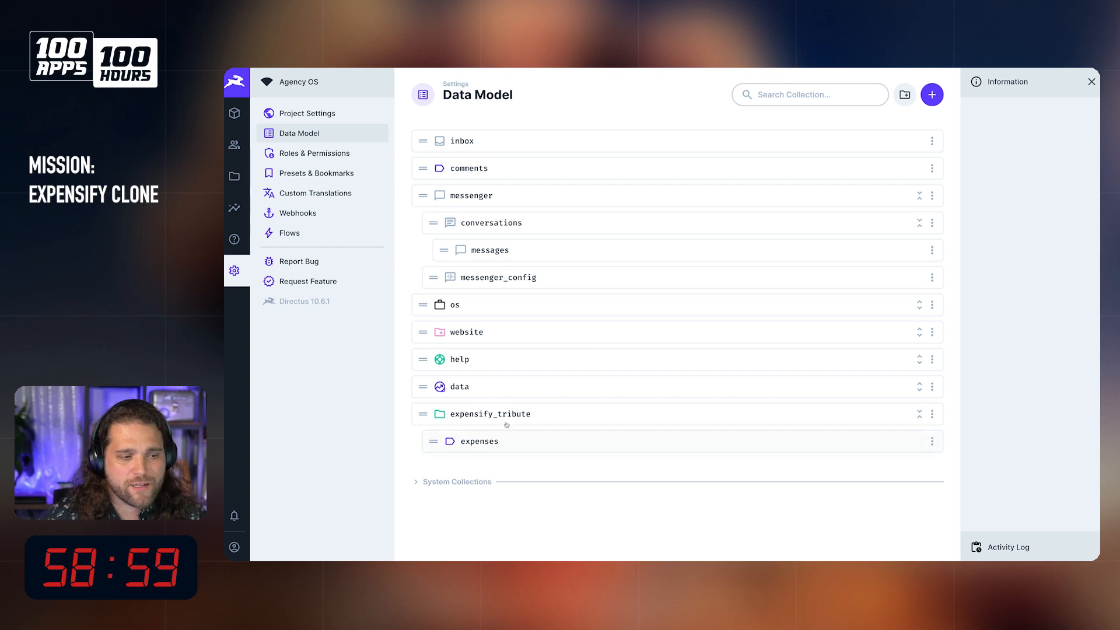
Step: Start a new collection named expense_report and choose the type of its primary key field
click(936, 102)
text(expense_report)
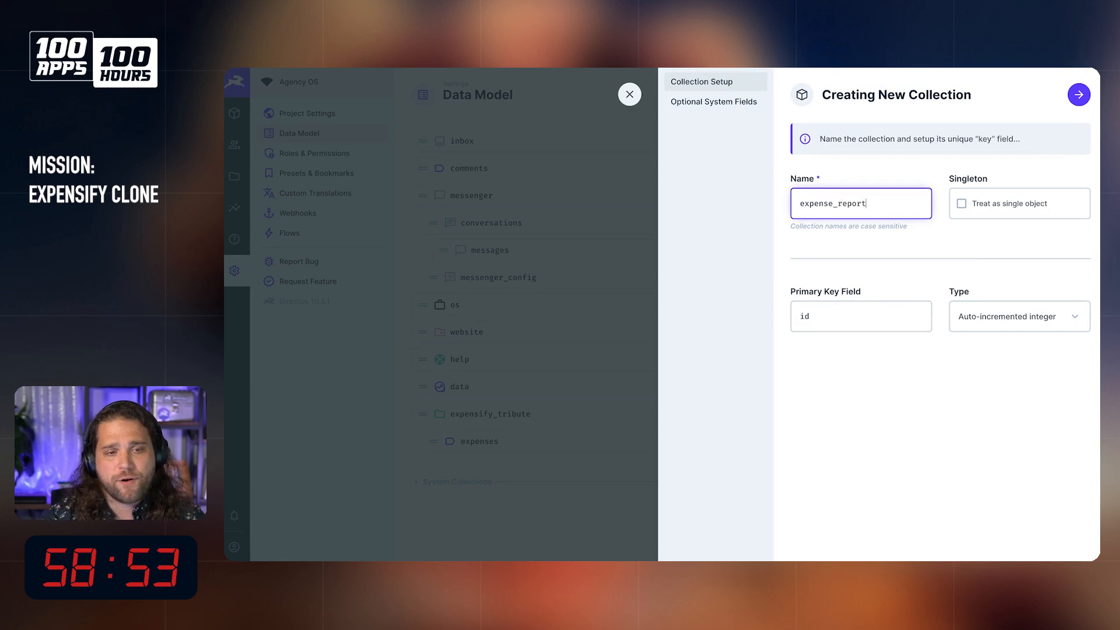
click(1019, 316)
click(992, 383)
Step: Create the expense_report collection with all six optional system fields and place it above expenses in the expensify_tribute folder
click(698, 104)
click(829, 203)
click(846, 276)
click(846, 349)
click(1004, 349)
click(994, 276)
click(991, 203)
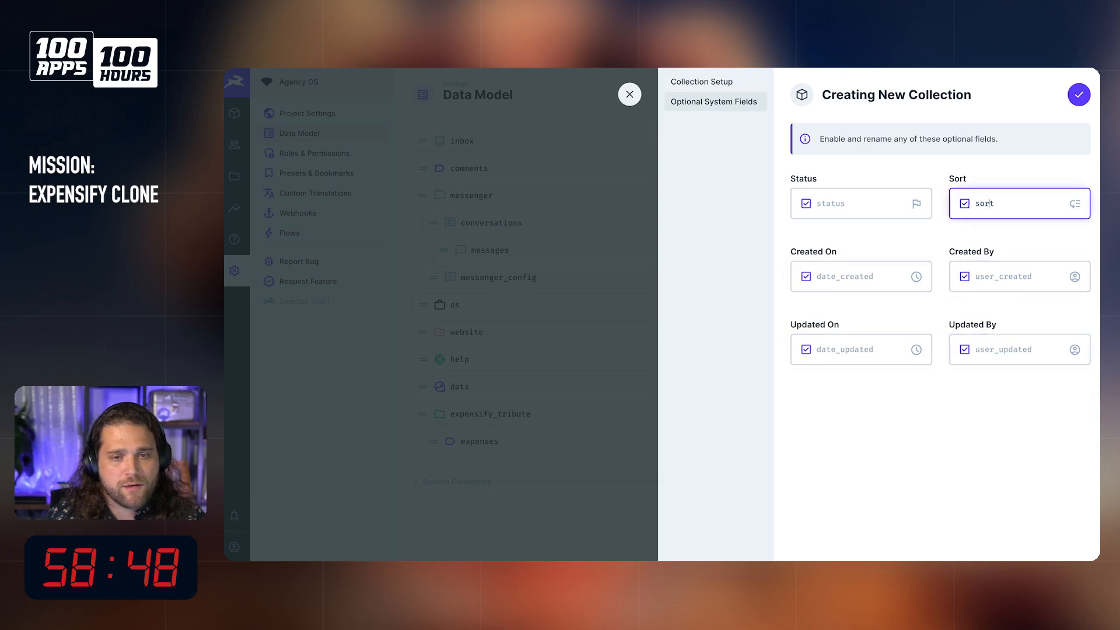
click(1077, 95)
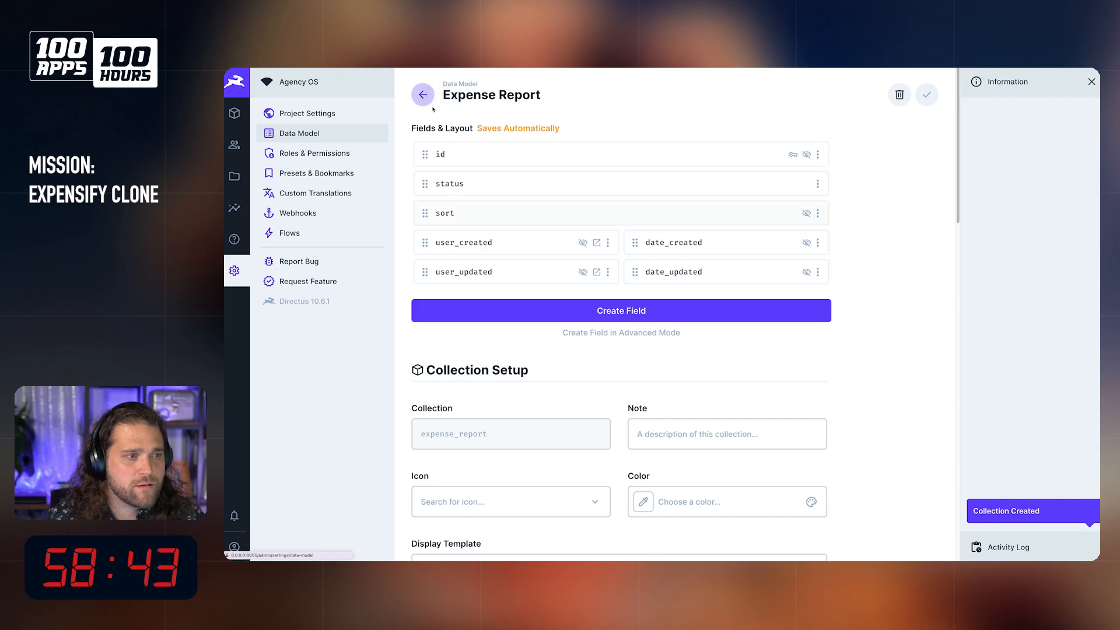
click(429, 96)
drag(426, 469, 441, 432)
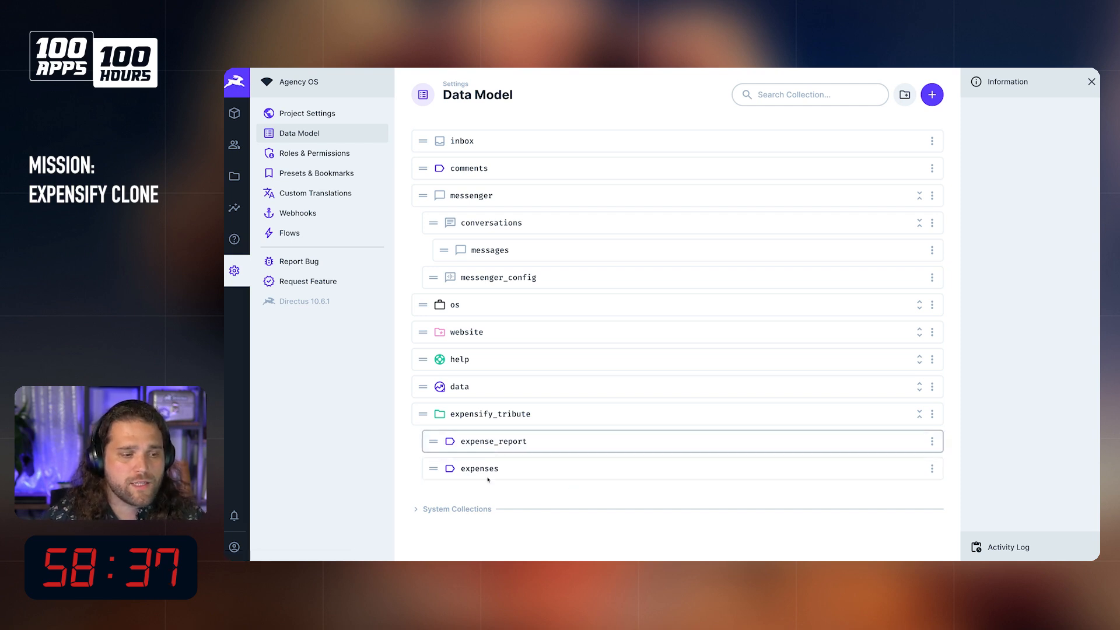
Step: Switch to the Expensify website, search the web for "expensify api" and open the Expensify API Reference
mouse_move(281, 310)
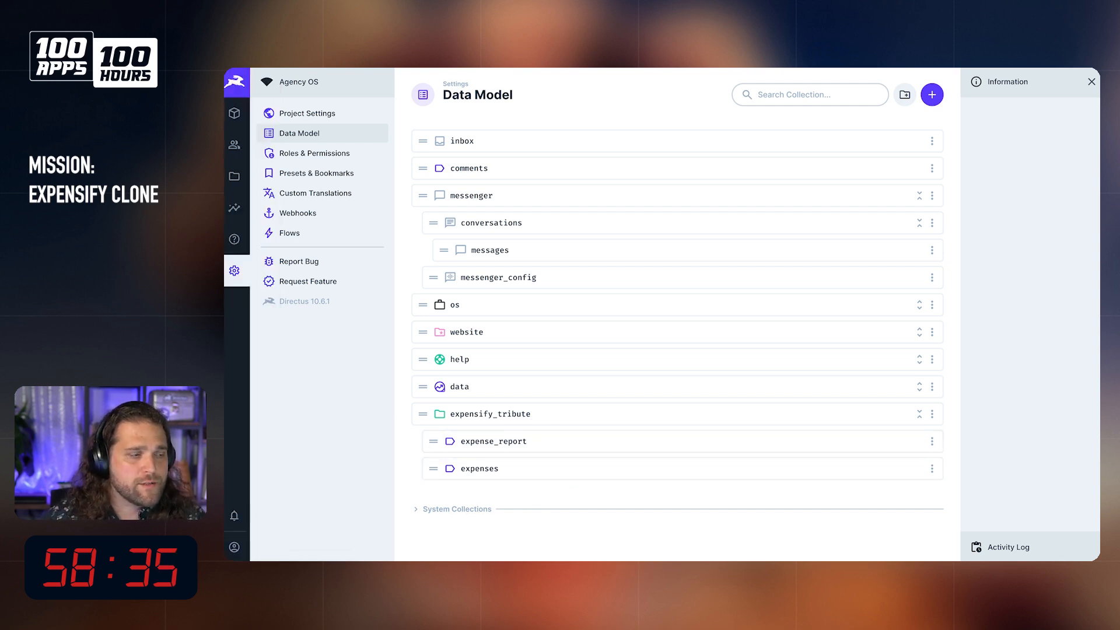
click(242, 155)
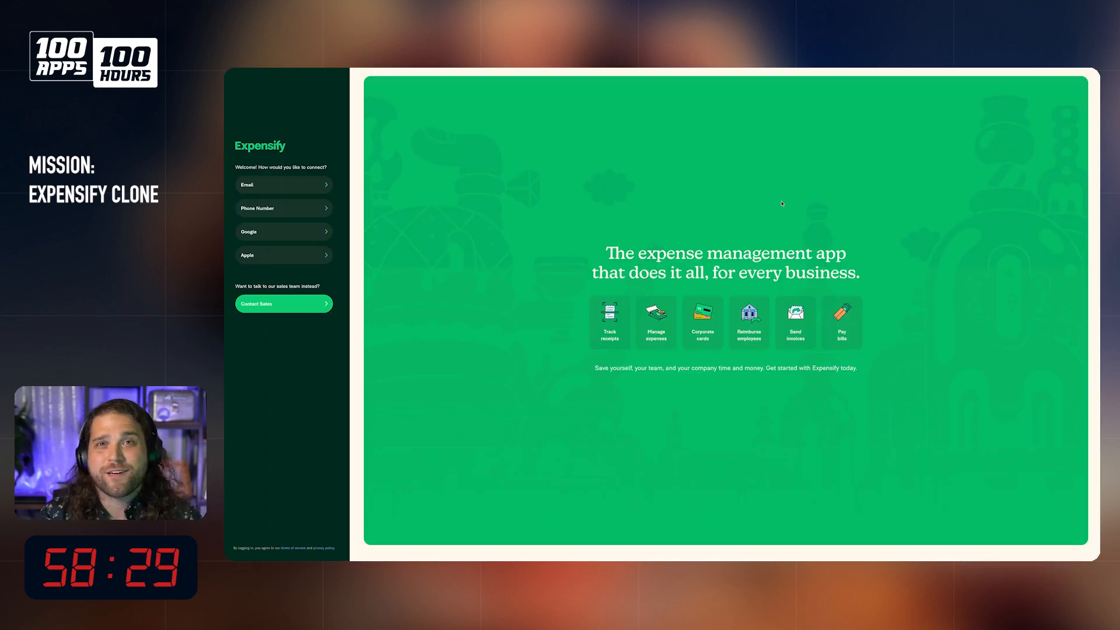
key(super+l)
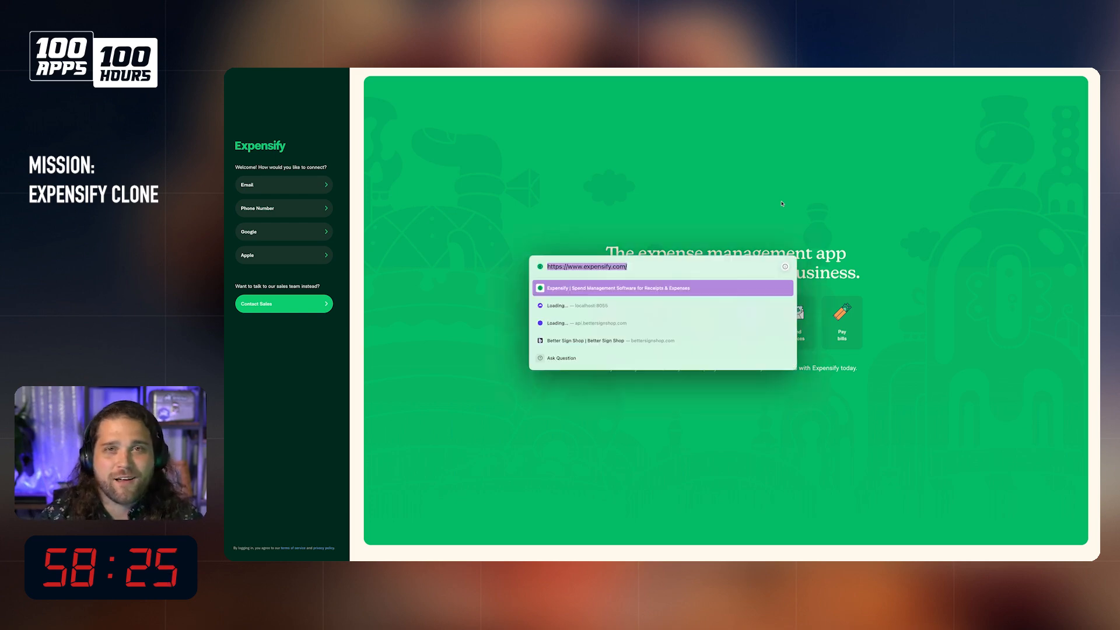
text(expensify api)
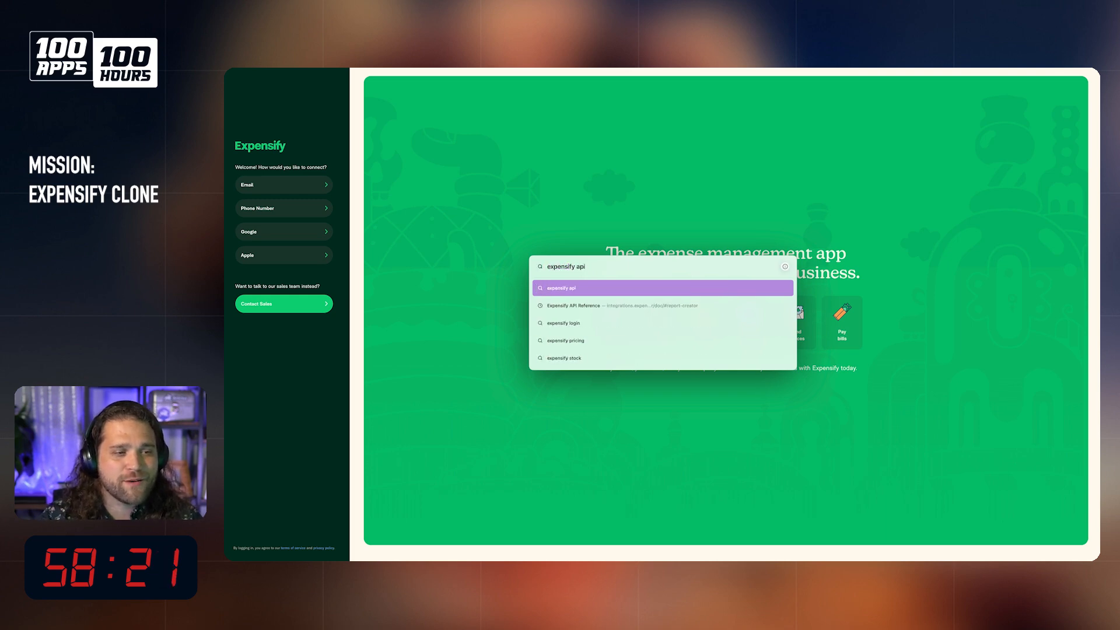
key(Return)
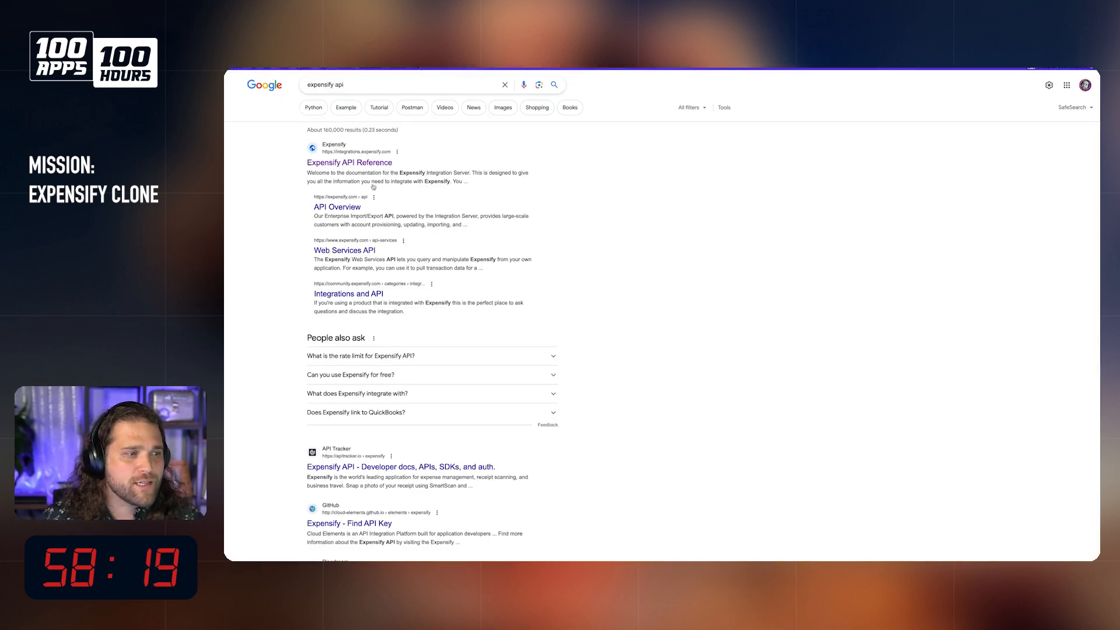
click(370, 164)
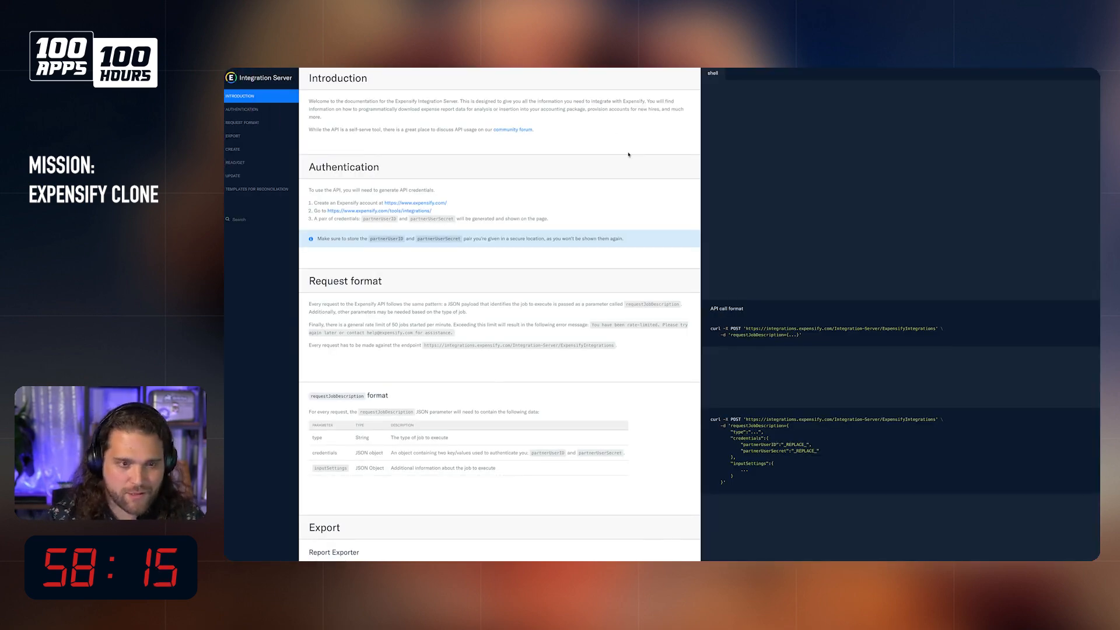
Step: Look through the API reference's introduction, Export, Request Format, Read/Get and Create sections at a larger text size
key(ctrl+plus)
key(ctrl+plus)
key(ctrl+plus)
key(ctrl+plus)
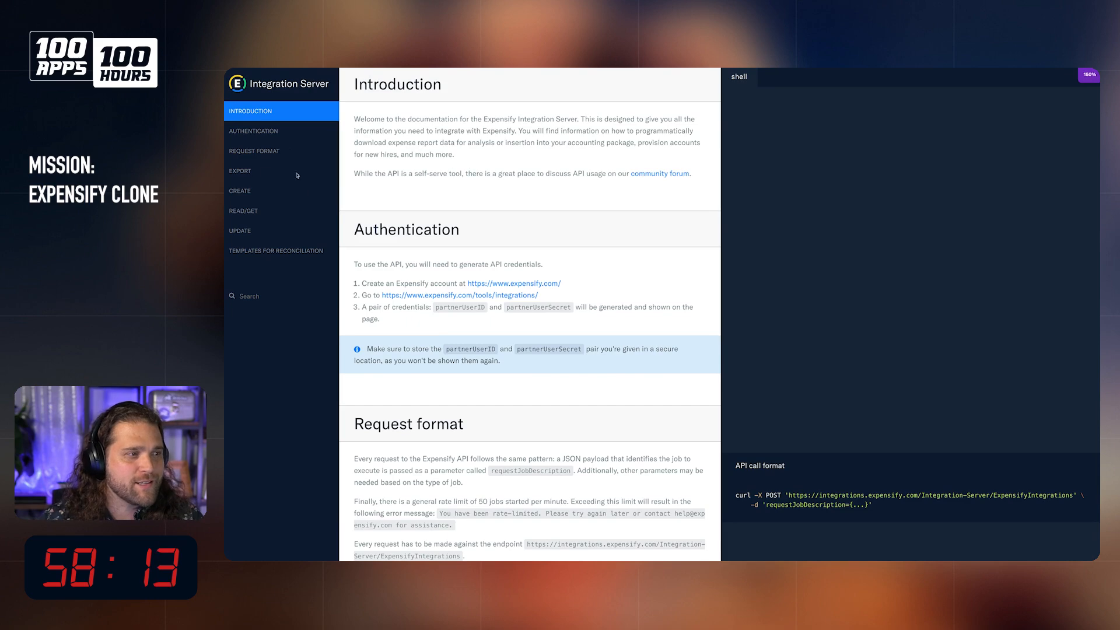
drag(516, 122, 604, 131)
click(467, 157)
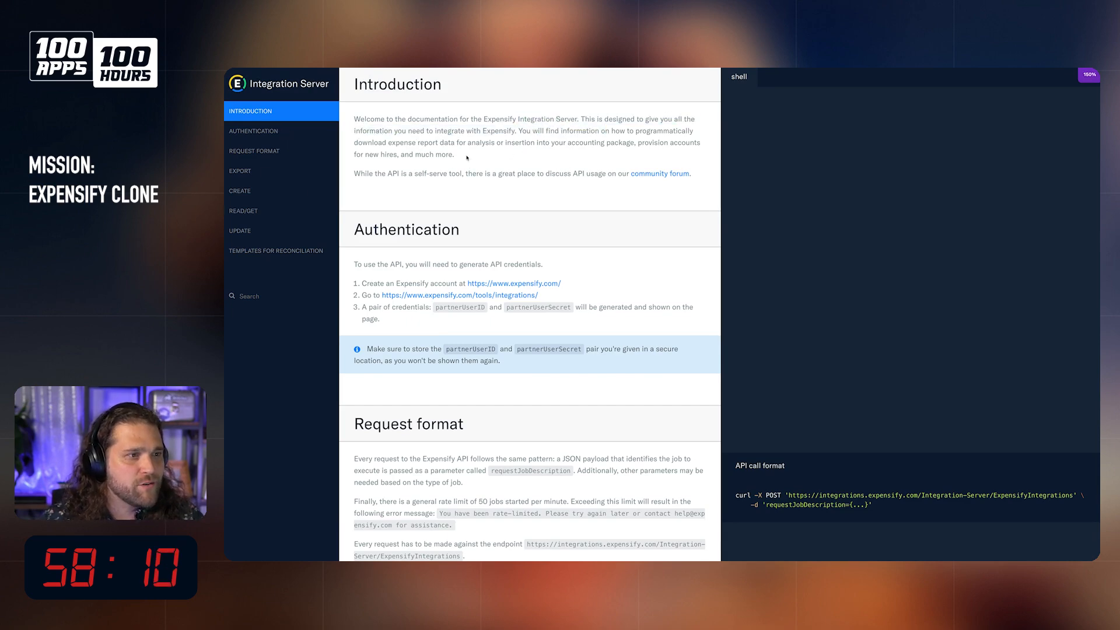
click(257, 171)
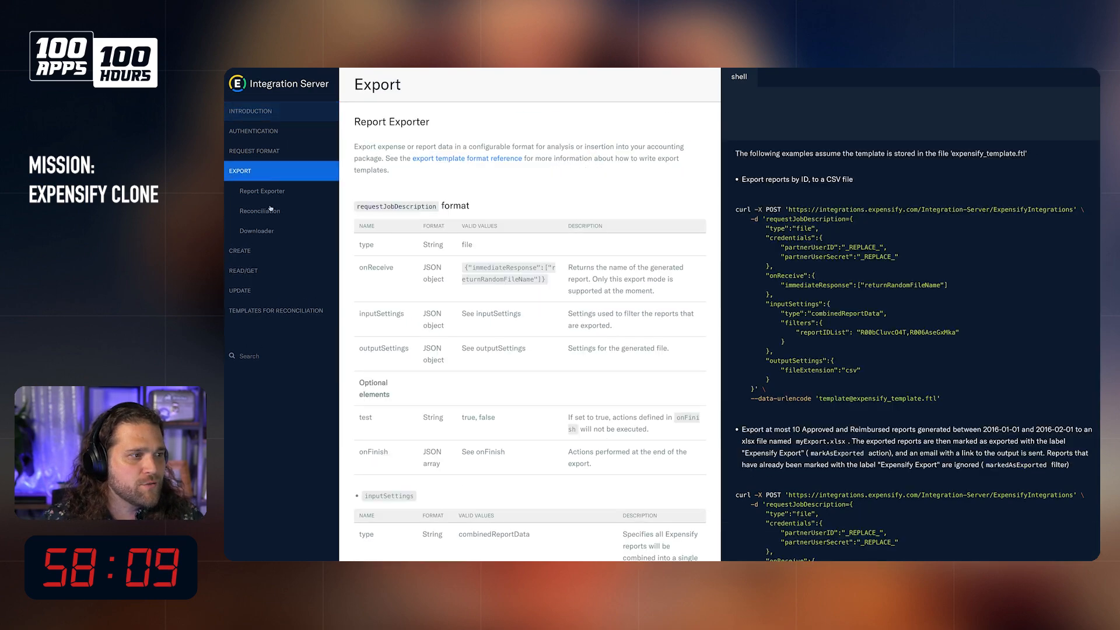
click(261, 151)
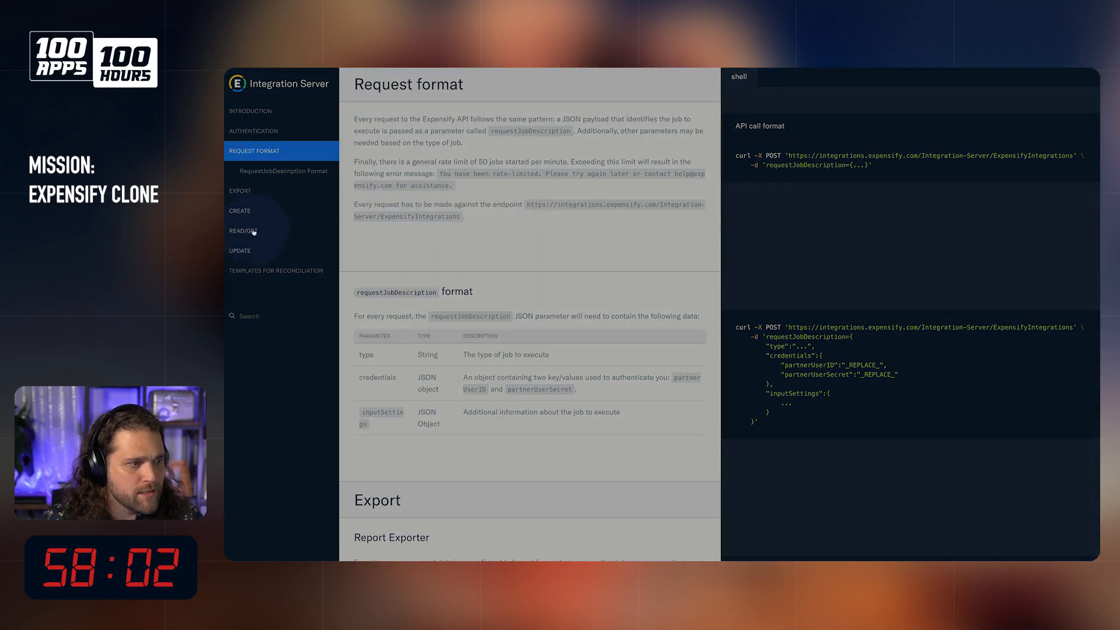
click(254, 231)
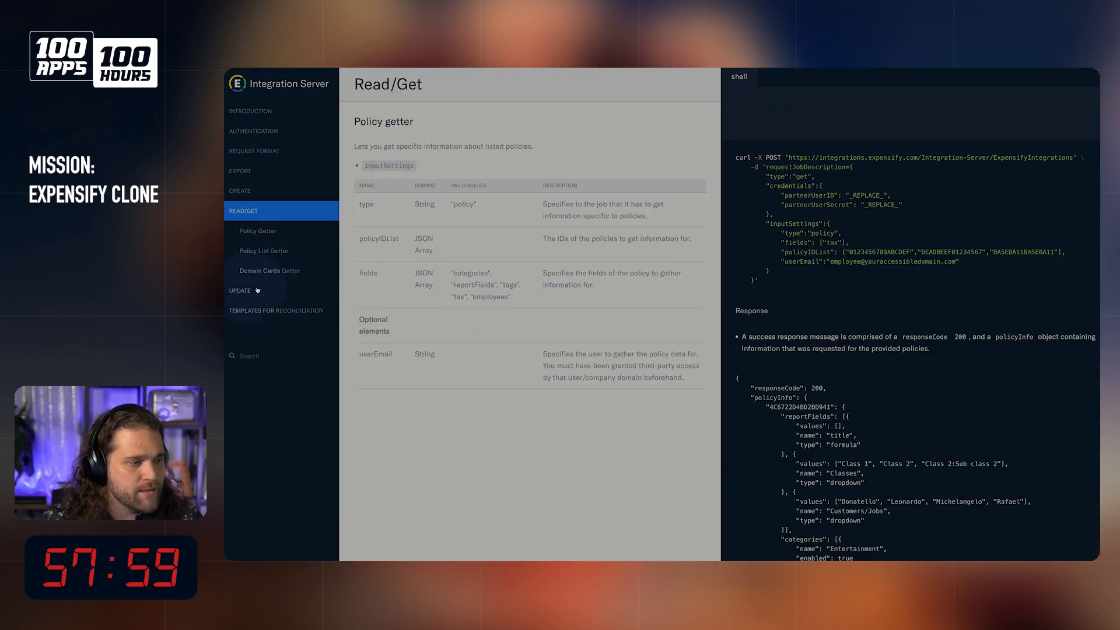
click(275, 258)
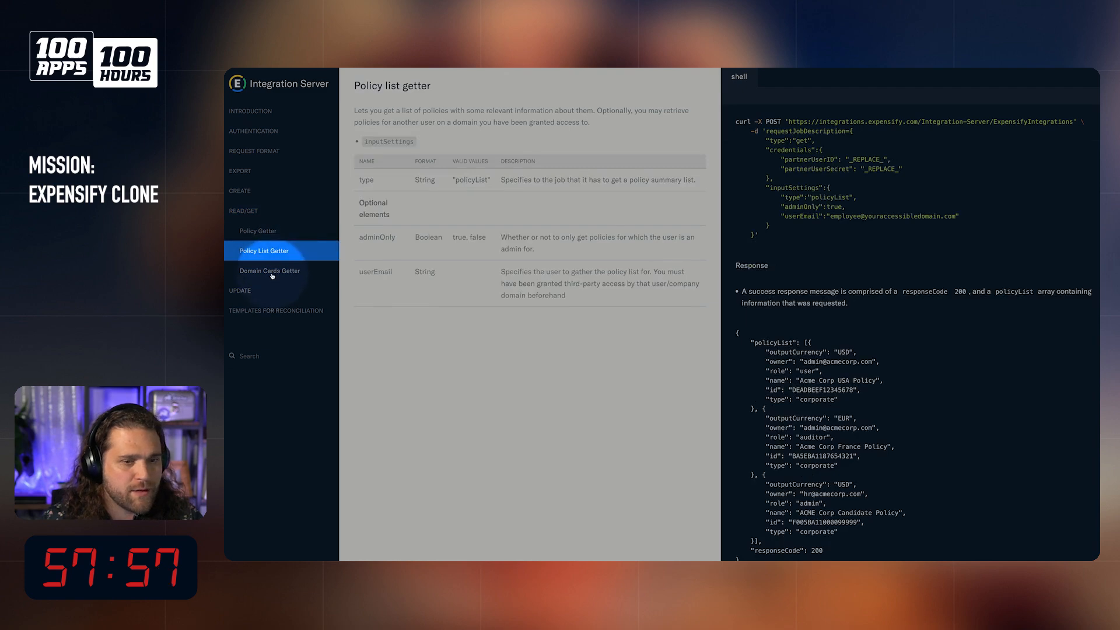
click(251, 191)
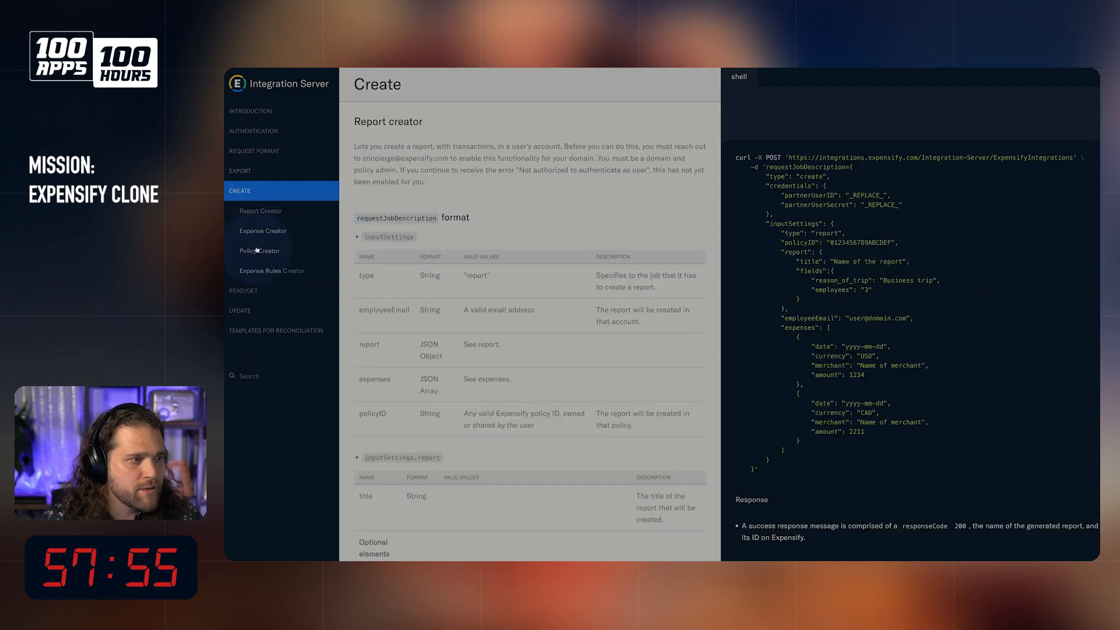
Step: Examine the Expense Creator section for the required and optional fields of the expense objects
click(268, 234)
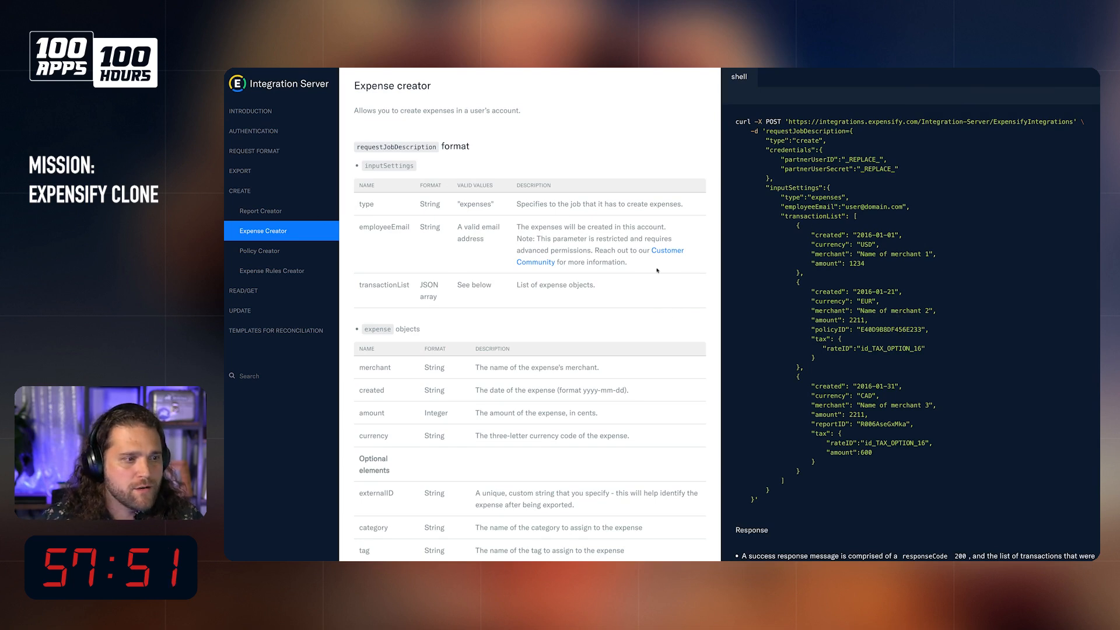
scroll(534, 273, down, 3)
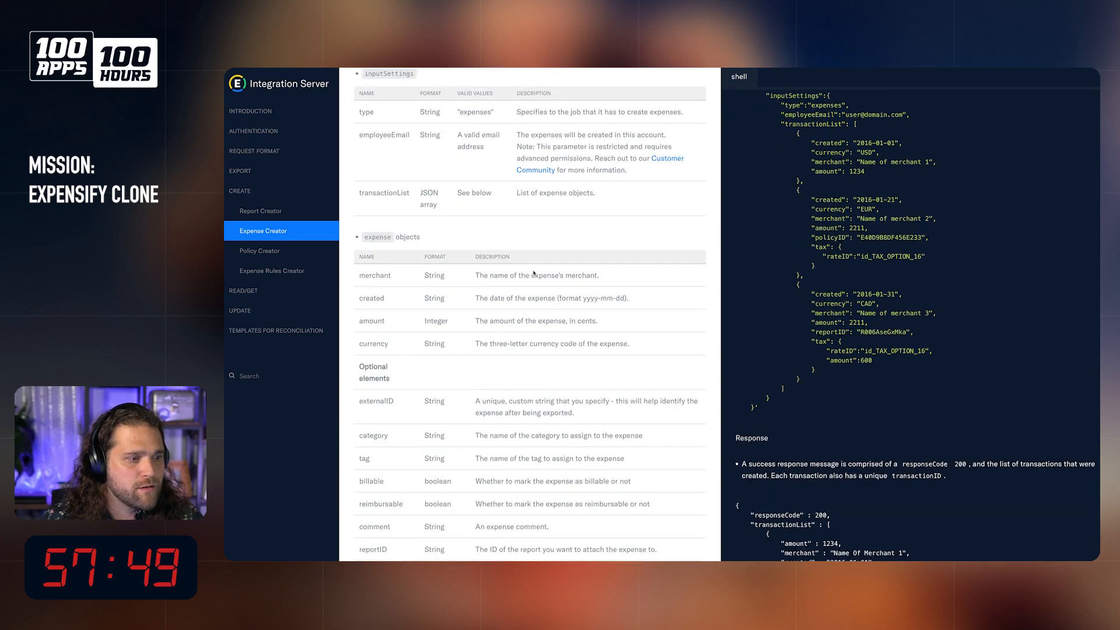
scroll(506, 261, down, 2)
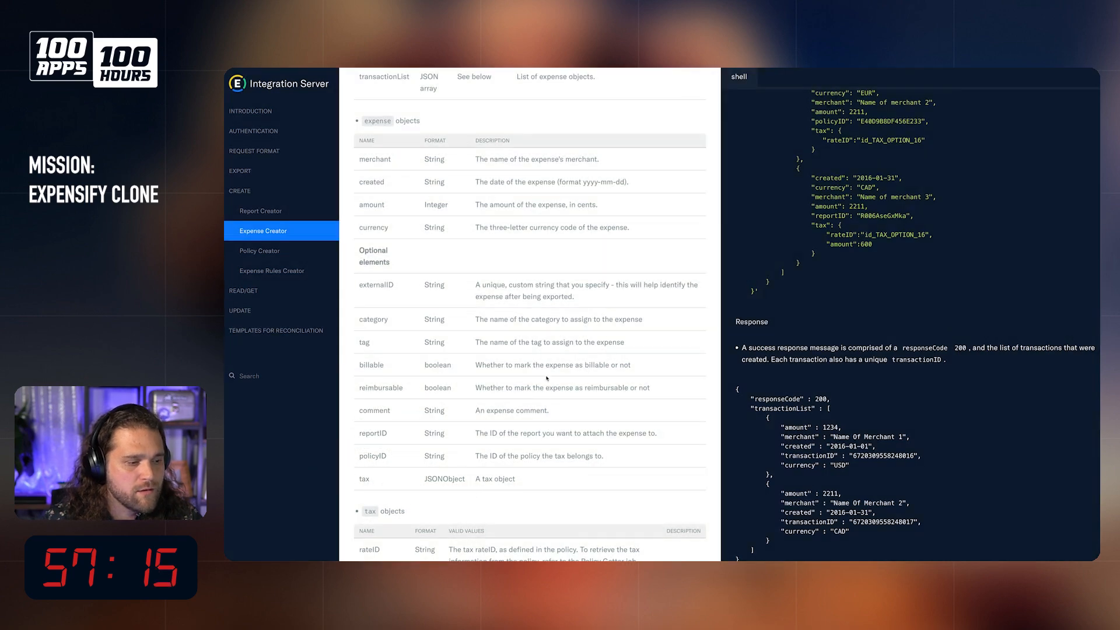
scroll(545, 378, down, 3)
scroll(547, 378, up, 3)
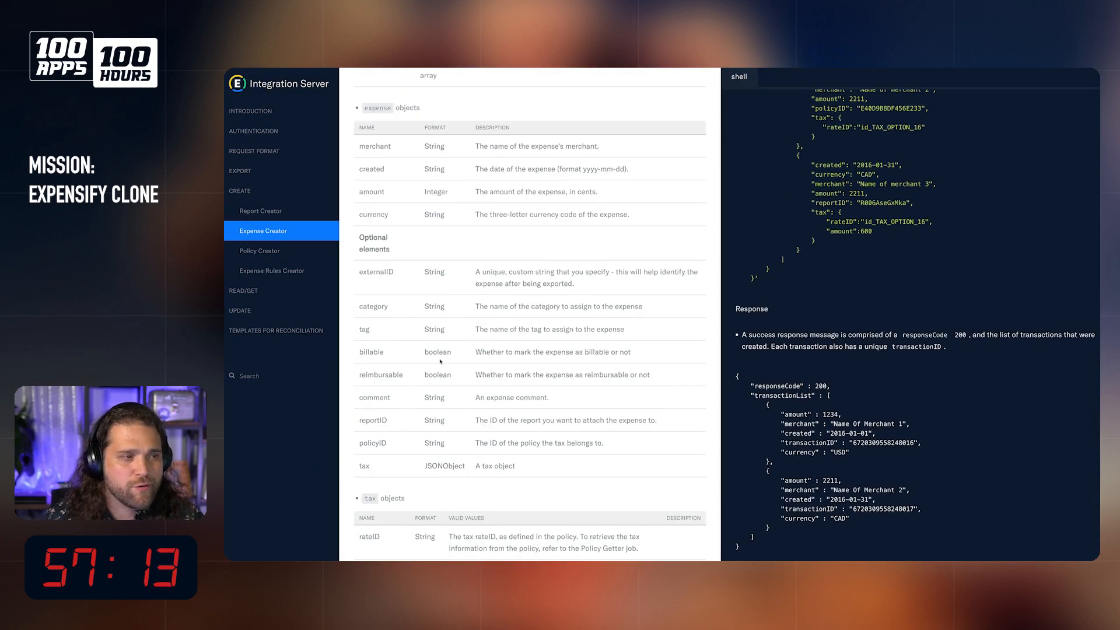
Step: Switch back to Directus, open the expenses collection and start a new Input field with the key merchant
click(244, 198)
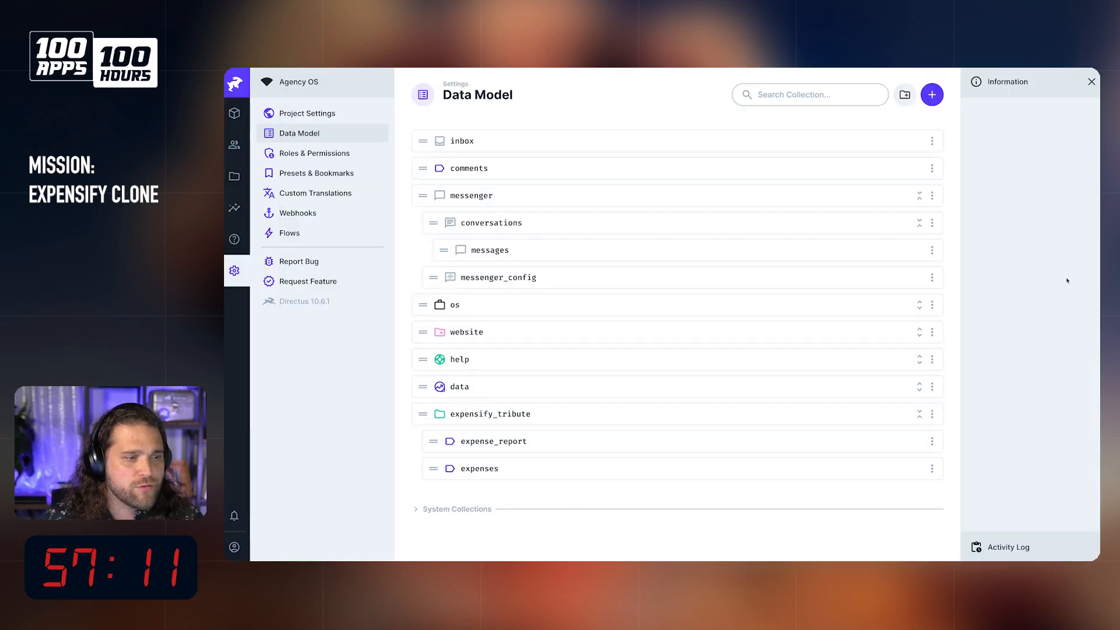
click(582, 468)
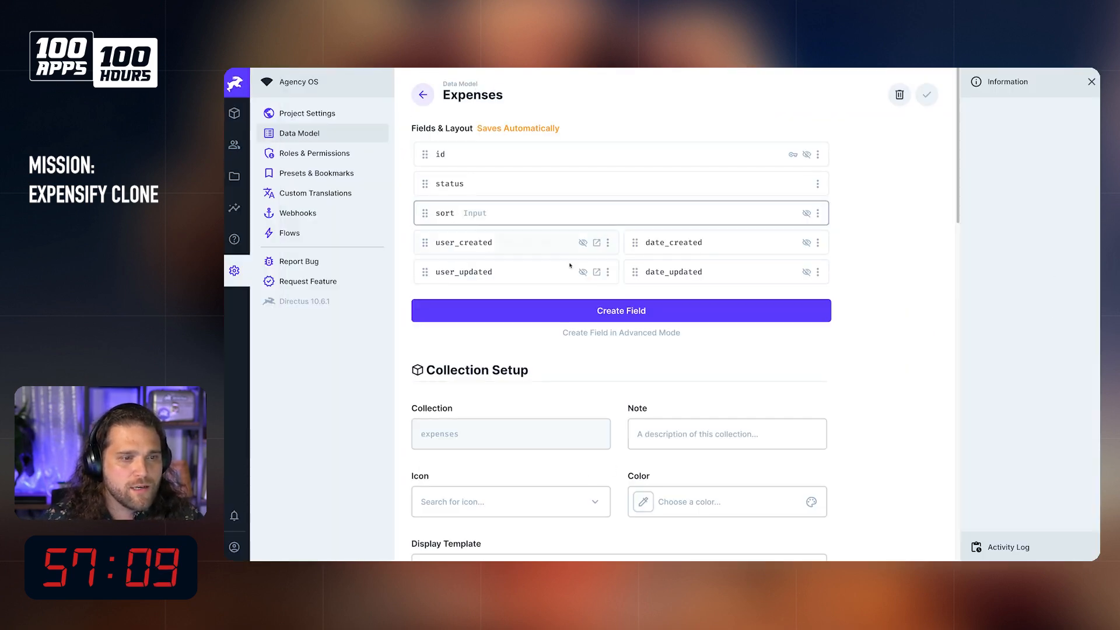
click(640, 311)
click(717, 185)
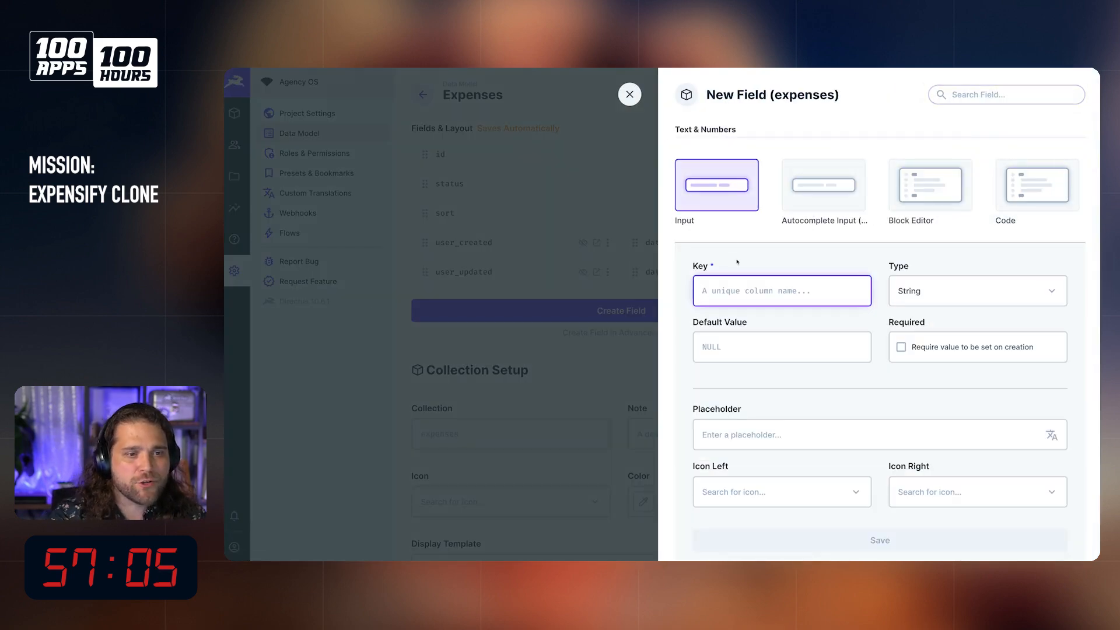
text(merhcna)
key(BackSpace)
key(BackSpace)
key(BackSpace)
key(BackSpace)
text(chant)
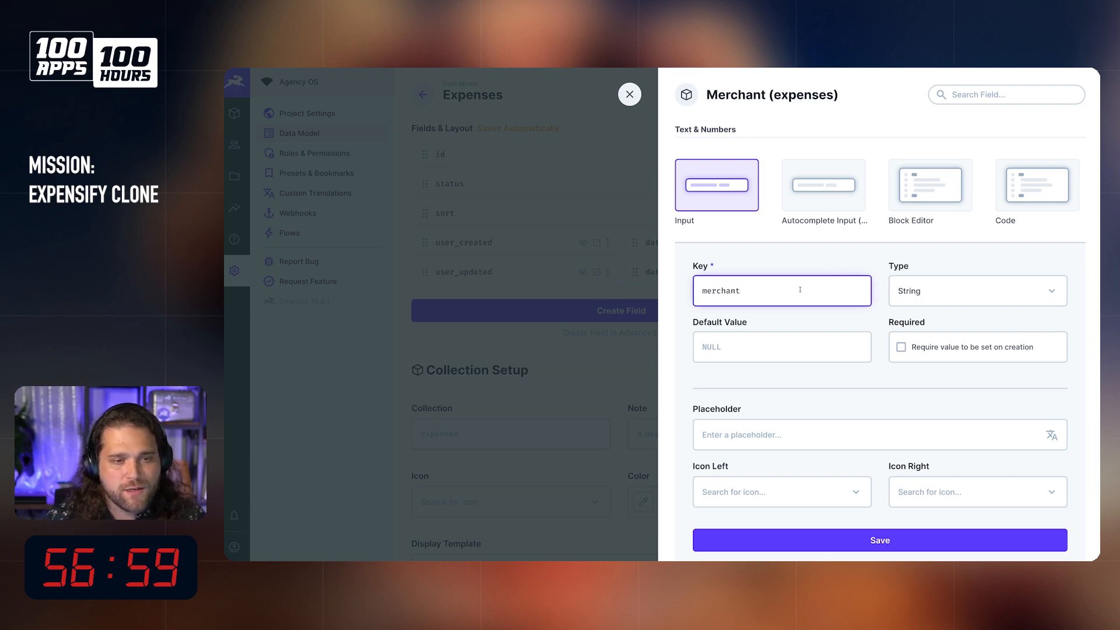
Step: Make the merchant field required on creation, save it and set it to half width in the layout
scroll(806, 285, down, 1)
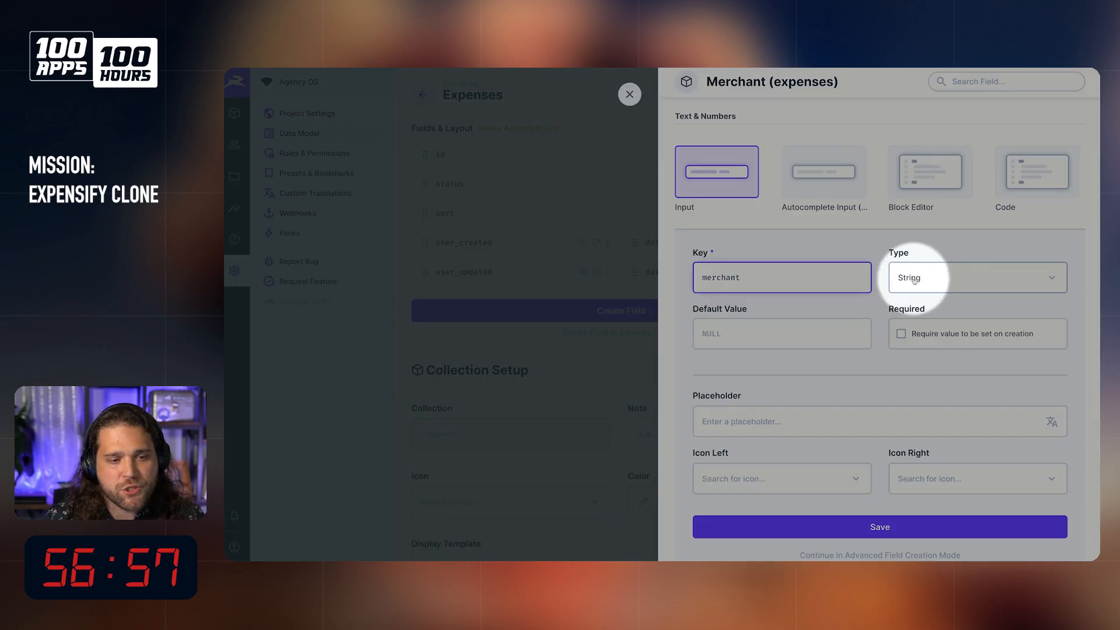
scroll(811, 473, down, 2)
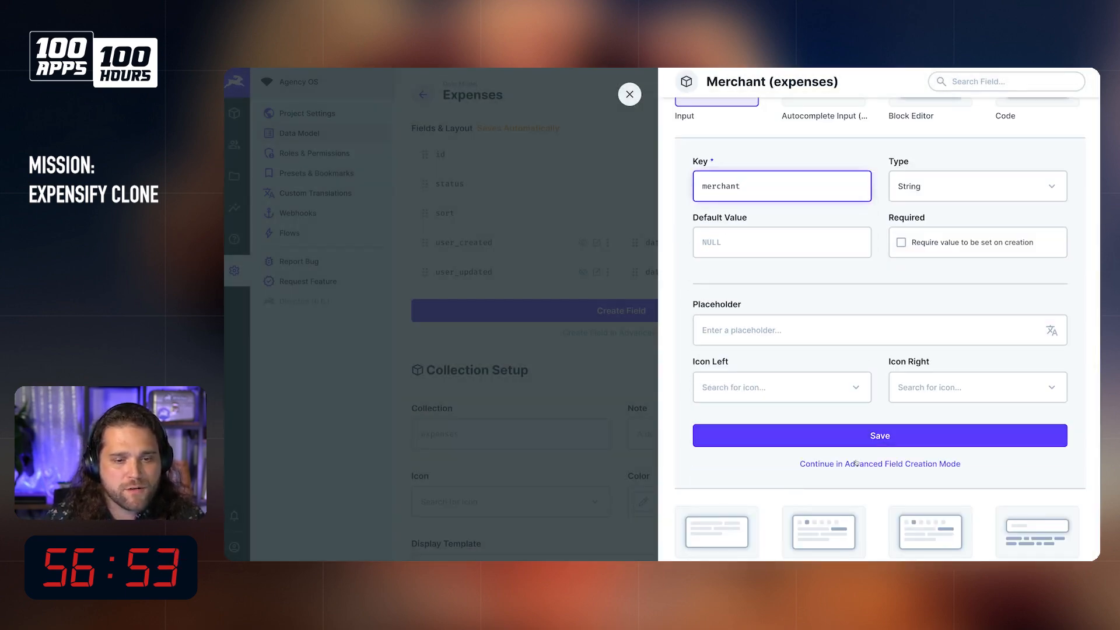
click(901, 242)
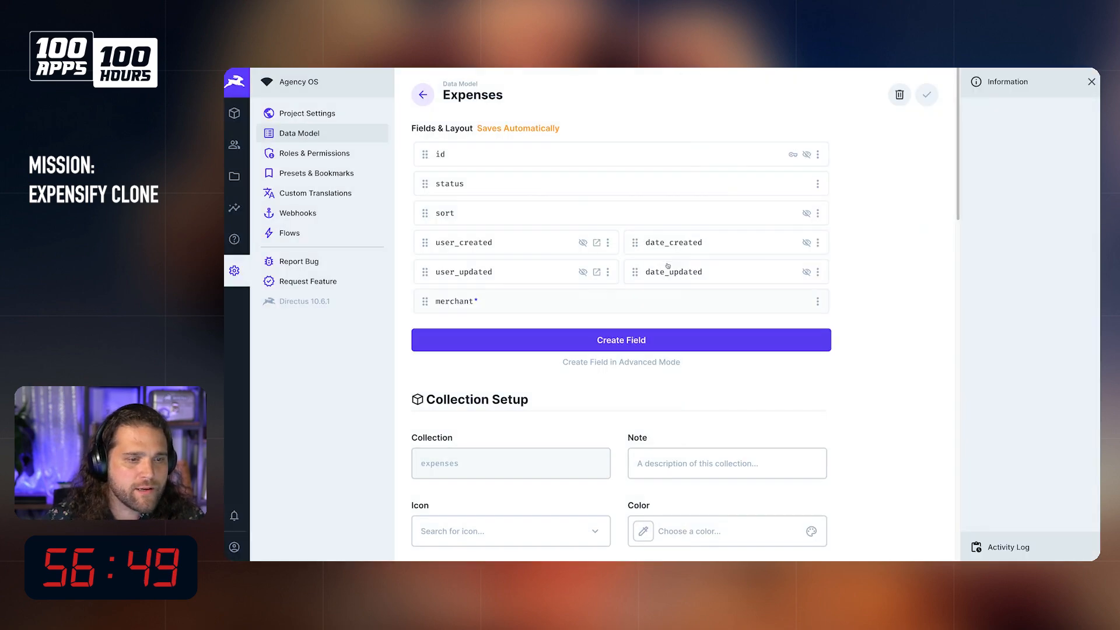
click(818, 301)
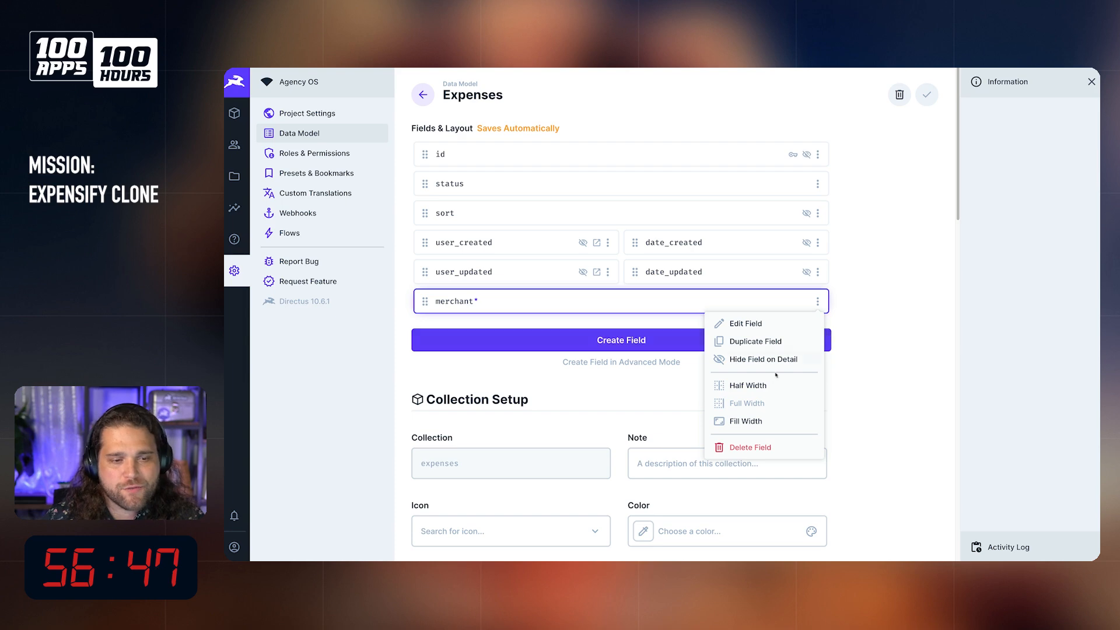
click(747, 382)
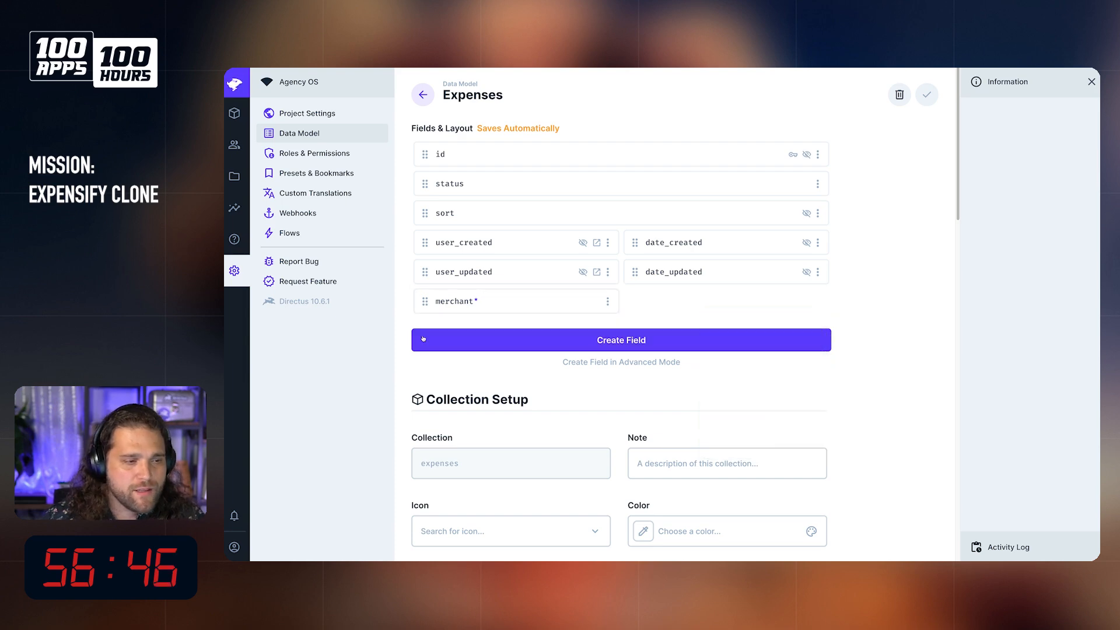
Step: Start another Input field in the expenses collection with the key amount and the type Decimal
click(611, 343)
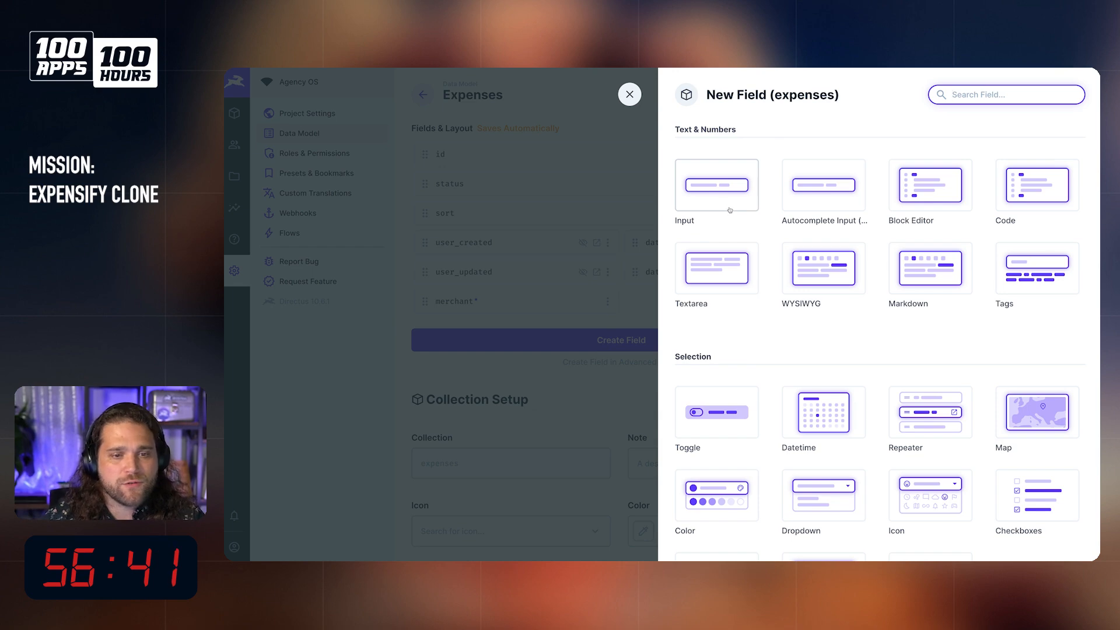
scroll(807, 385, down, 3)
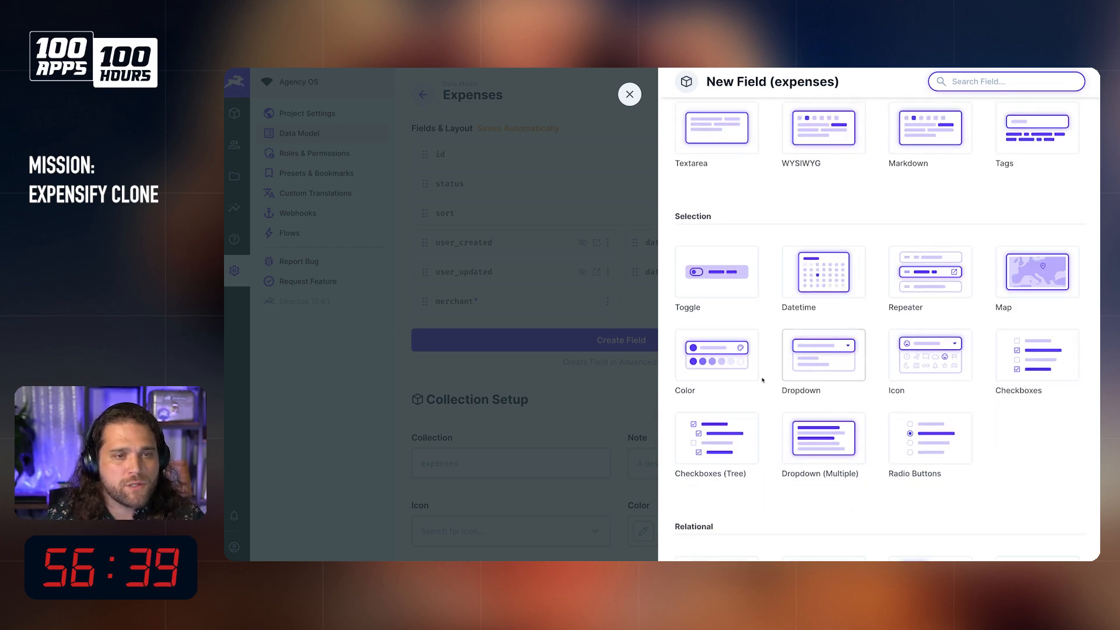
scroll(787, 276, up, 1)
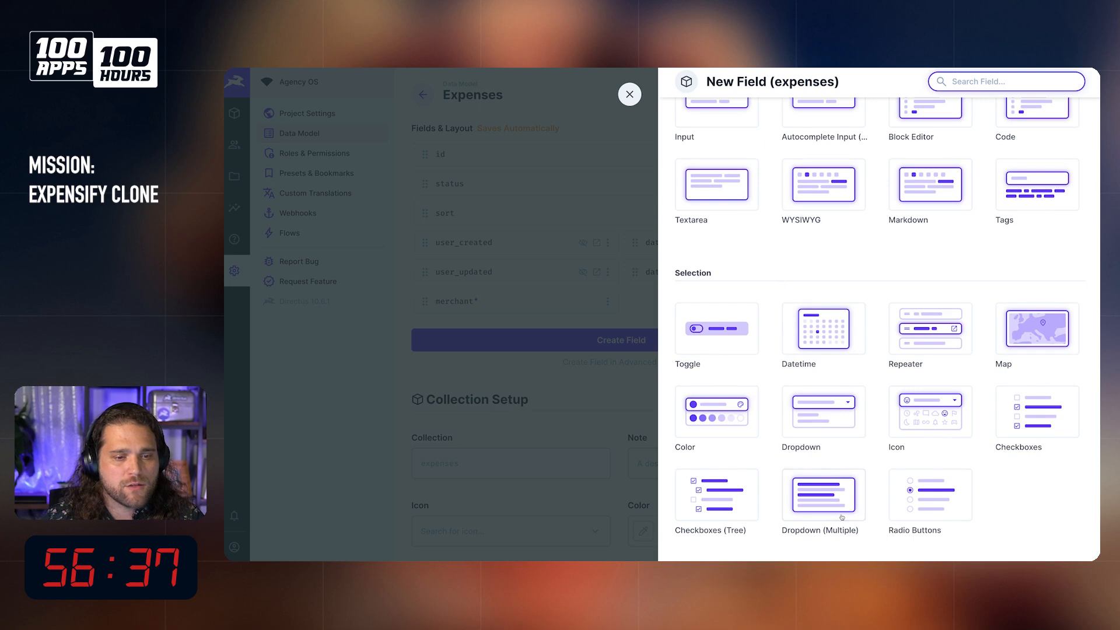
scroll(776, 319, up, 2)
click(716, 182)
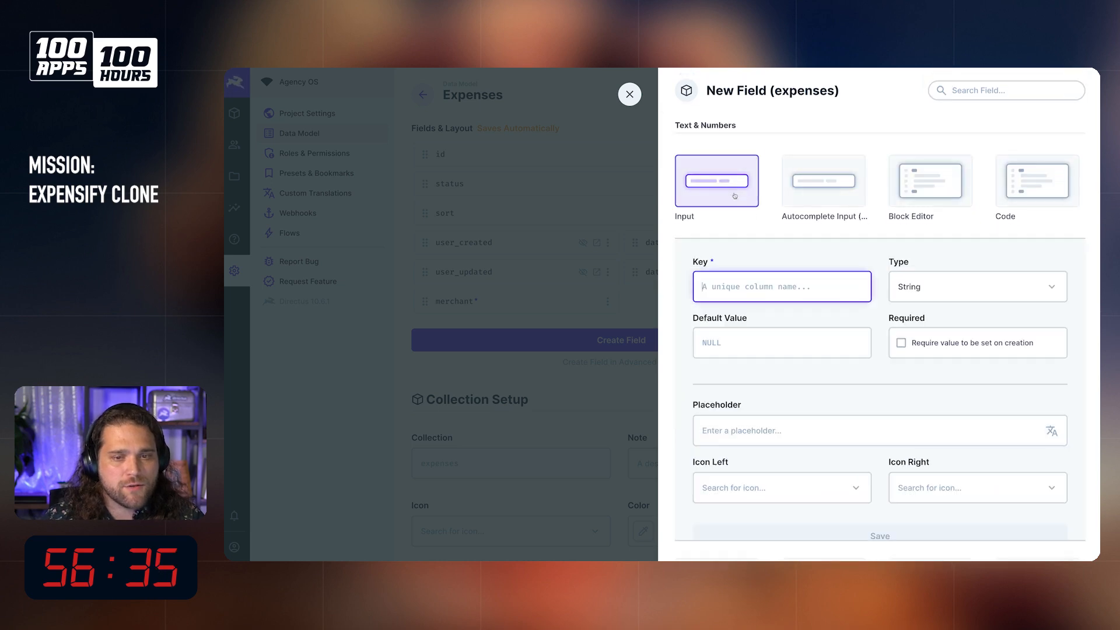
text(amount)
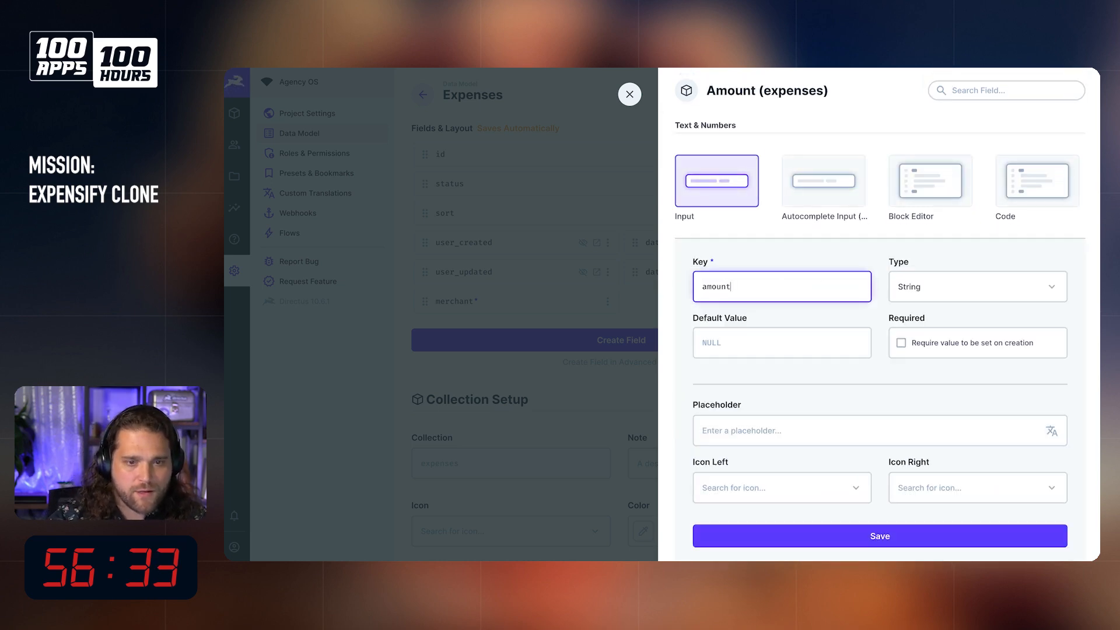
click(988, 287)
click(933, 369)
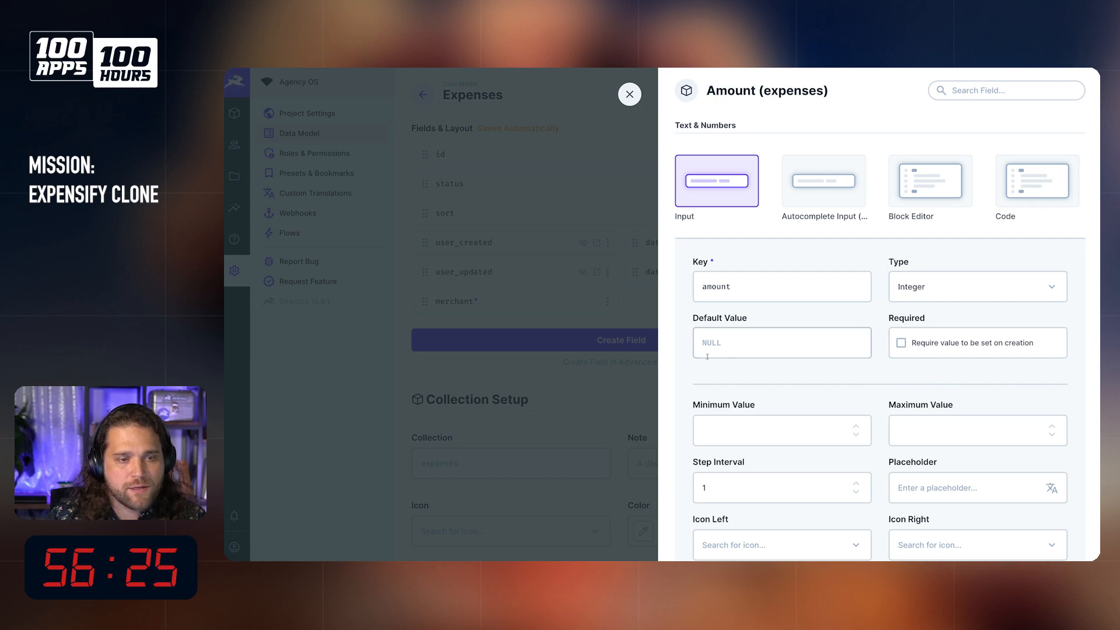
click(962, 282)
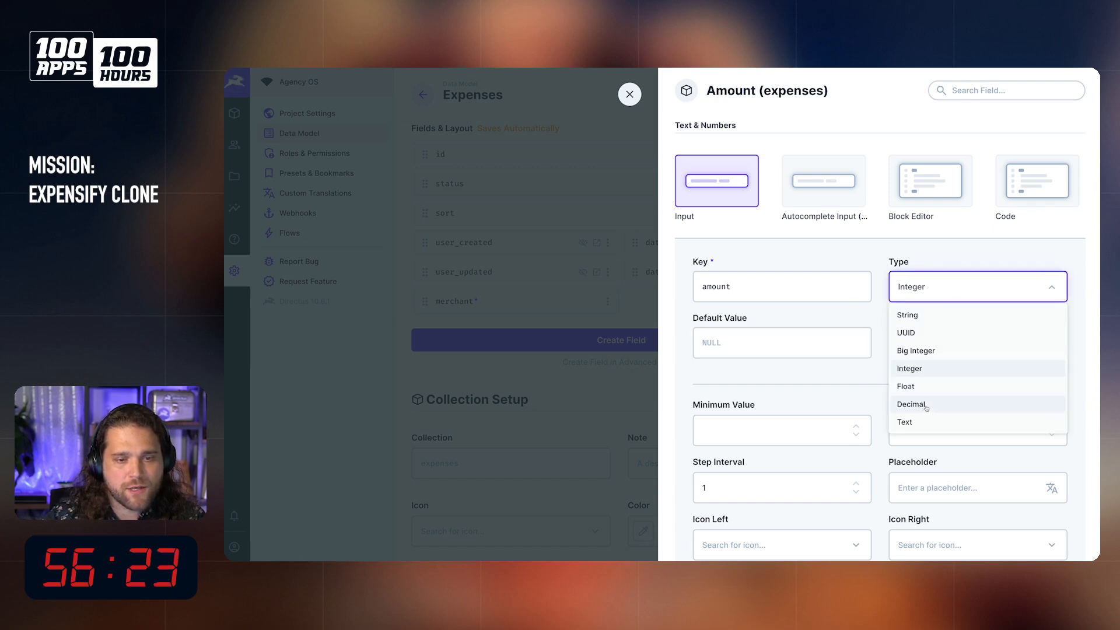
click(926, 409)
Step: Set the amount field's scale to 2 in advanced field creation, check its interface options and save the field
scroll(788, 361, down, 3)
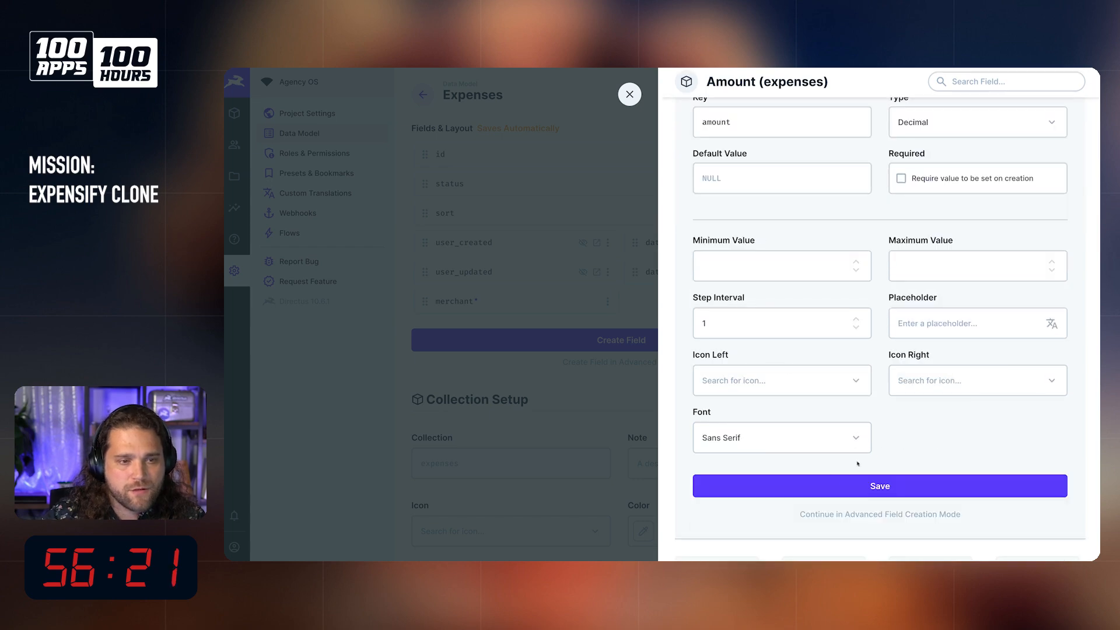
click(864, 513)
click(1053, 233)
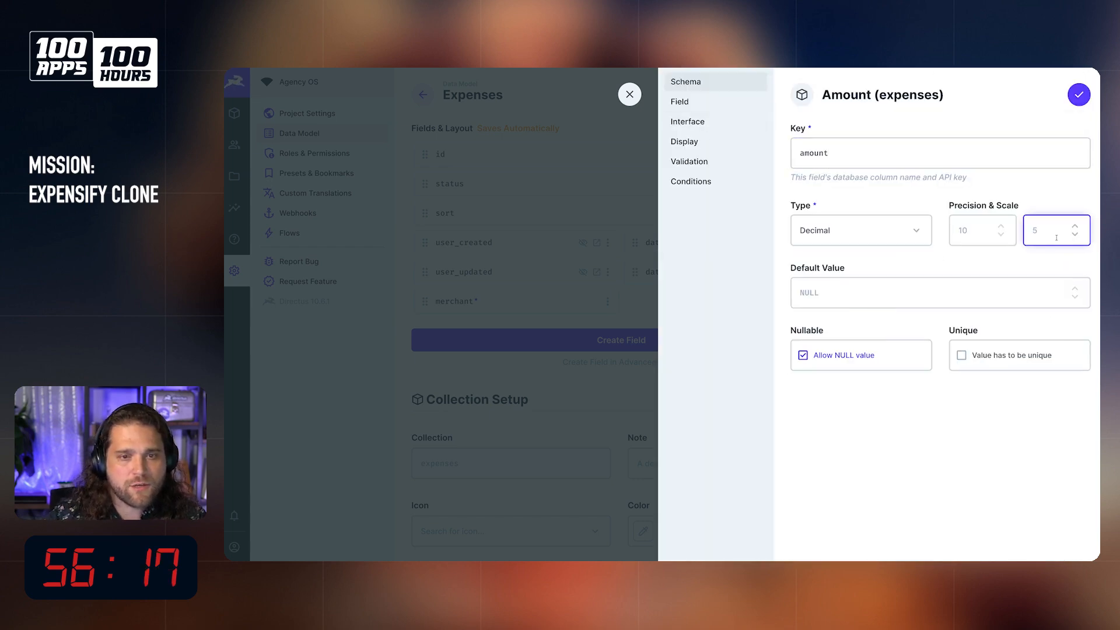
text(2)
click(921, 260)
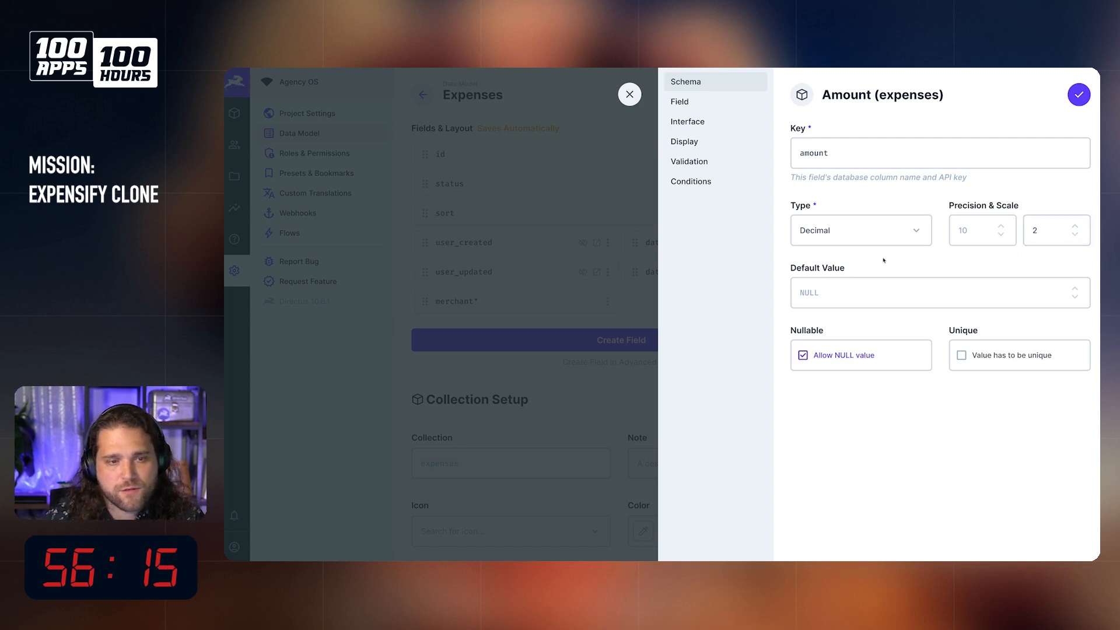
click(688, 122)
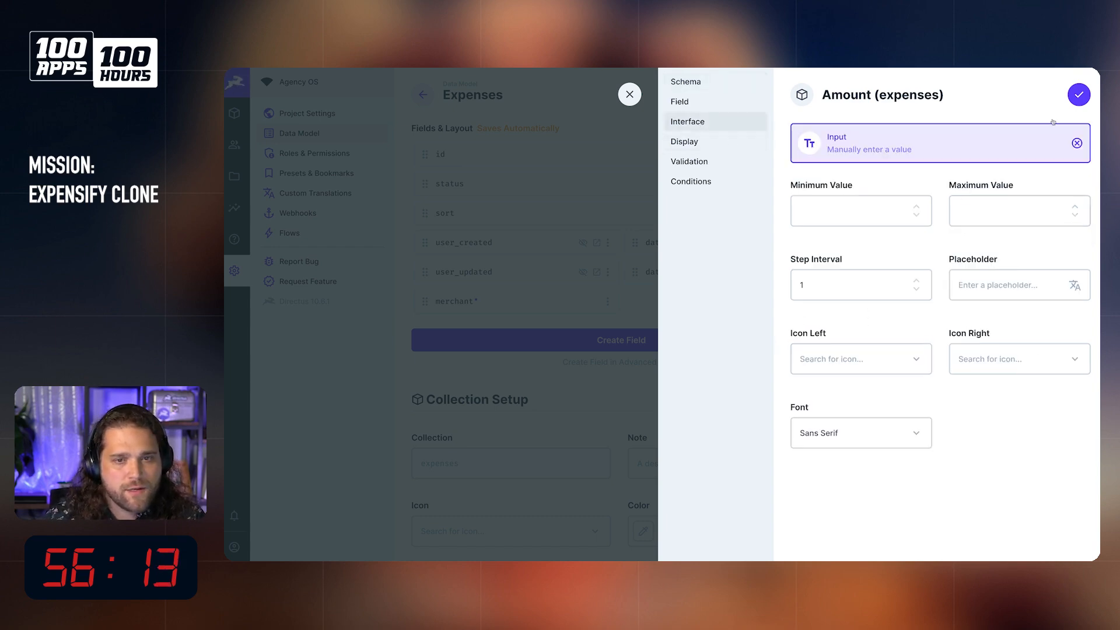
click(1079, 97)
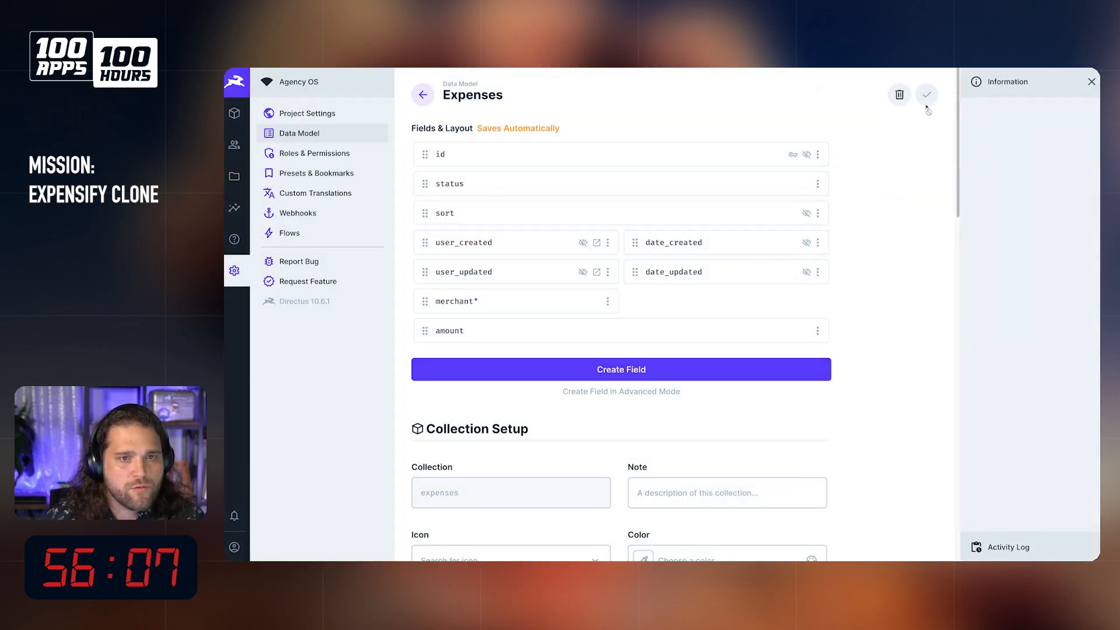
Step: Create a Datetime field with the key expense_date and the type Timestamp in the expenses collection
click(608, 374)
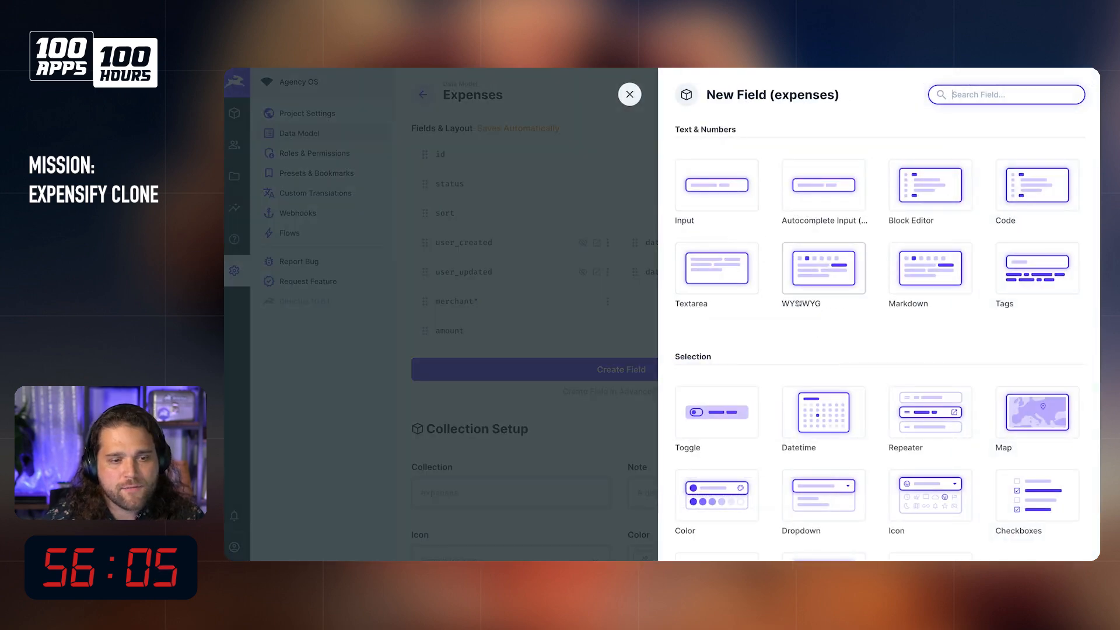
click(832, 411)
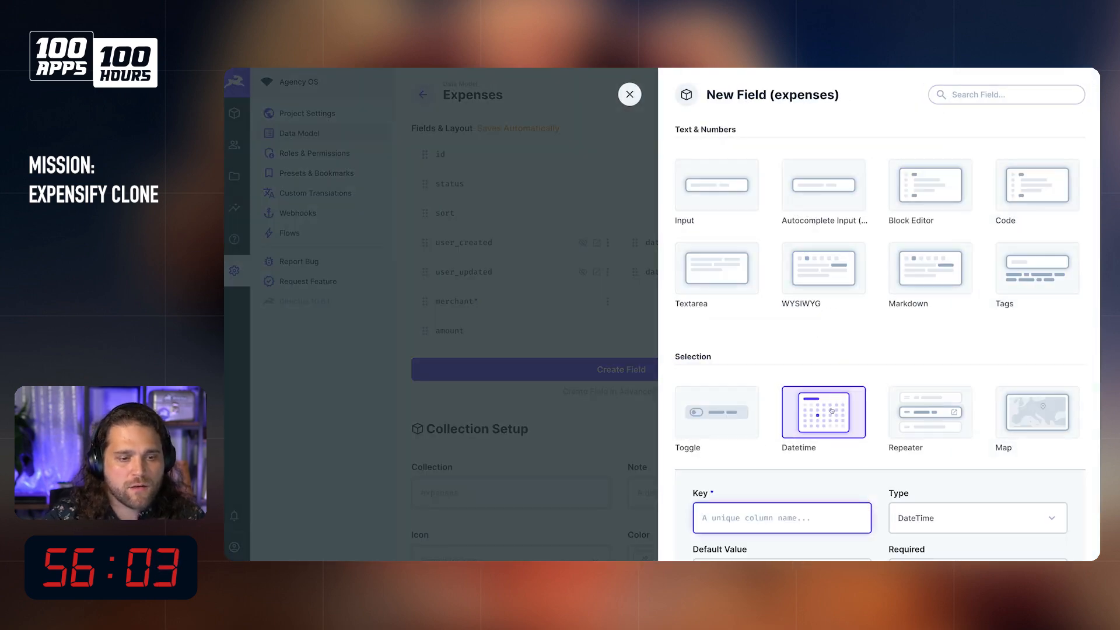
text(expense_dat)
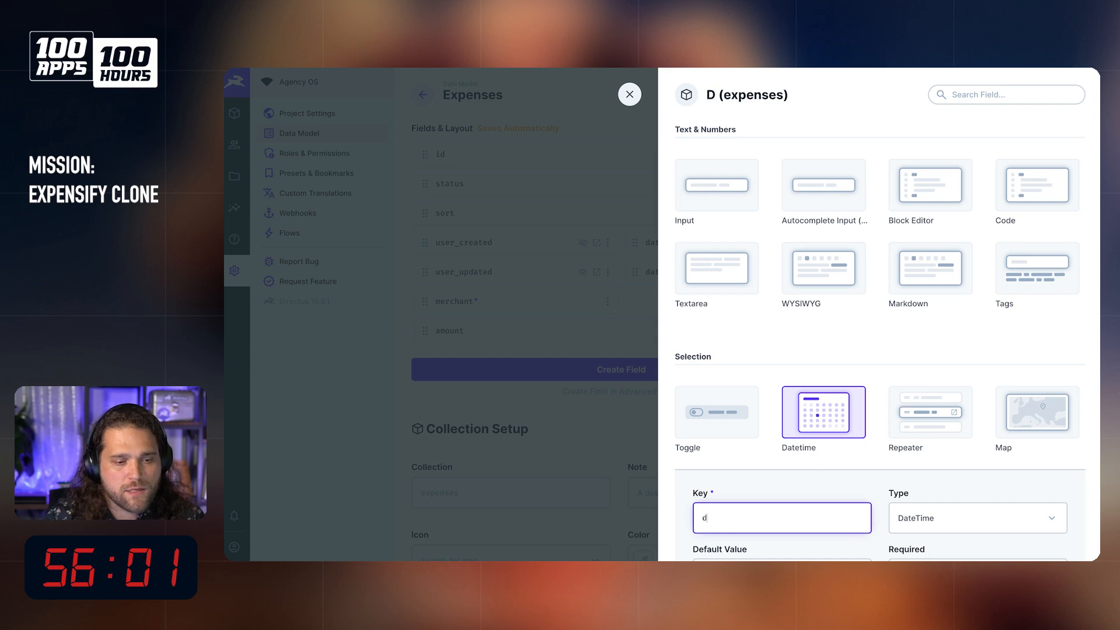
text(e)
scroll(793, 327, down, 3)
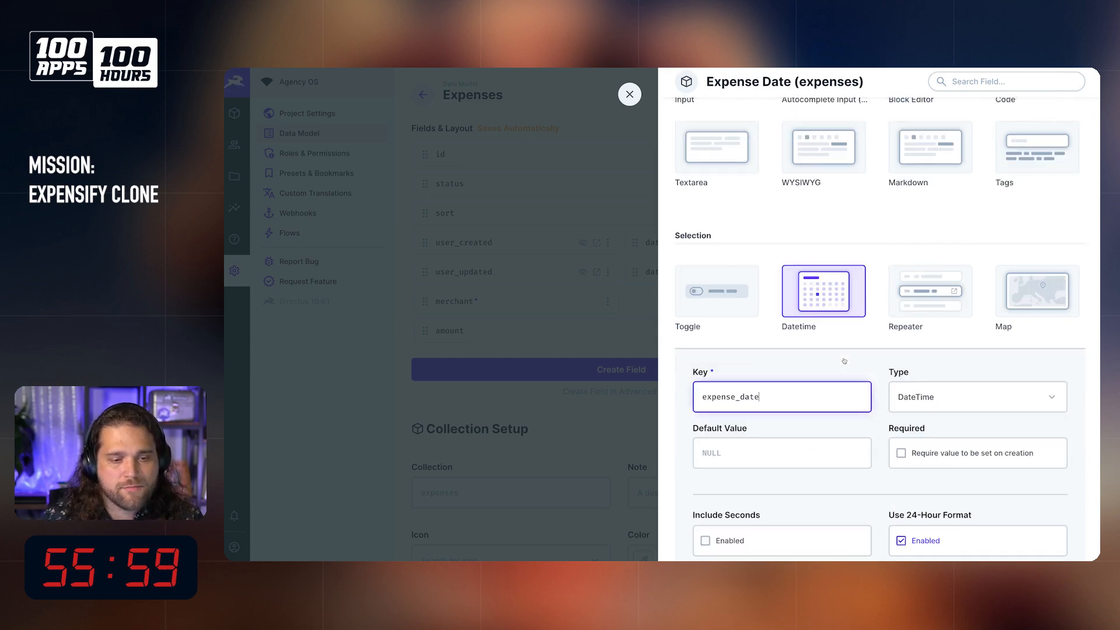
click(959, 368)
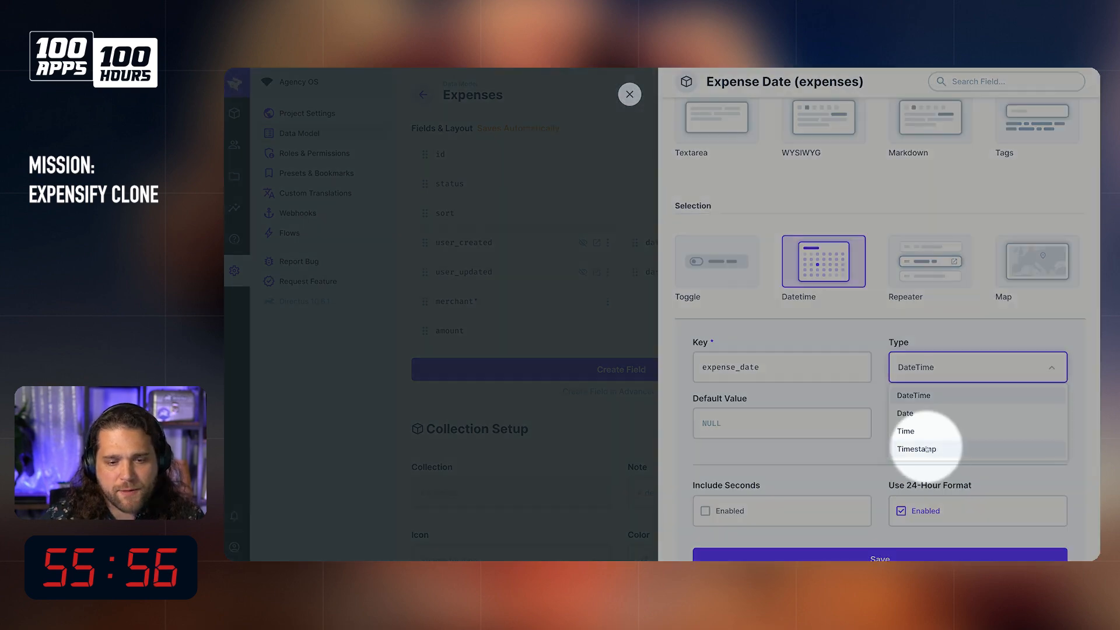
click(928, 449)
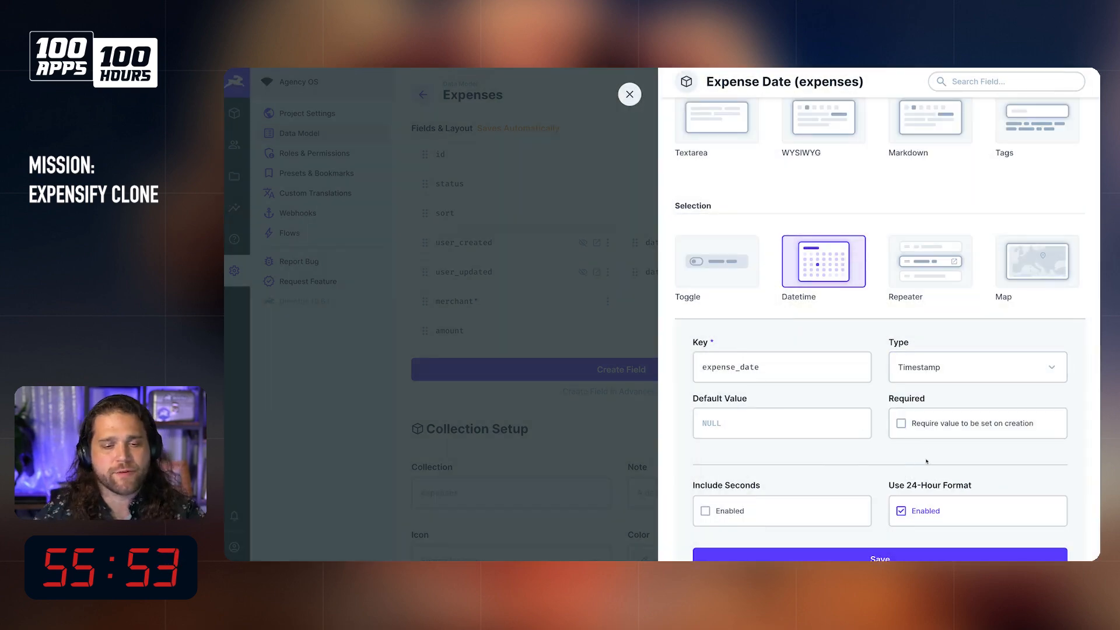
scroll(927, 461, down, 1)
click(943, 474)
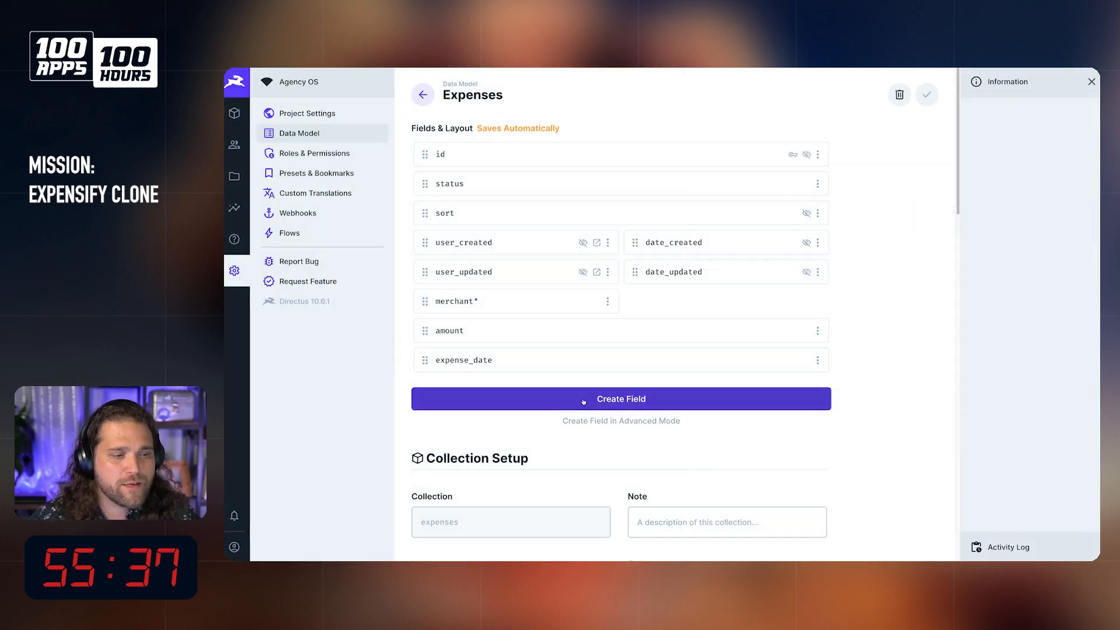
Step: Add a String Input field with the key name to expenses, consulting the Expensify API reference's expense objects before naming it
click(606, 400)
click(728, 186)
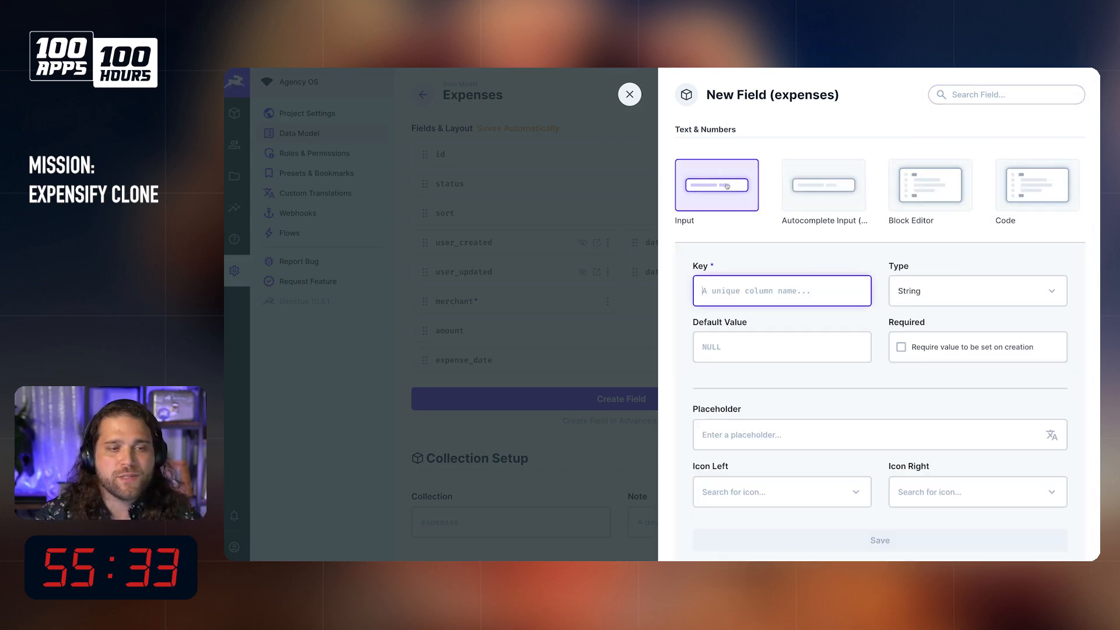
mouse_move(234, 351)
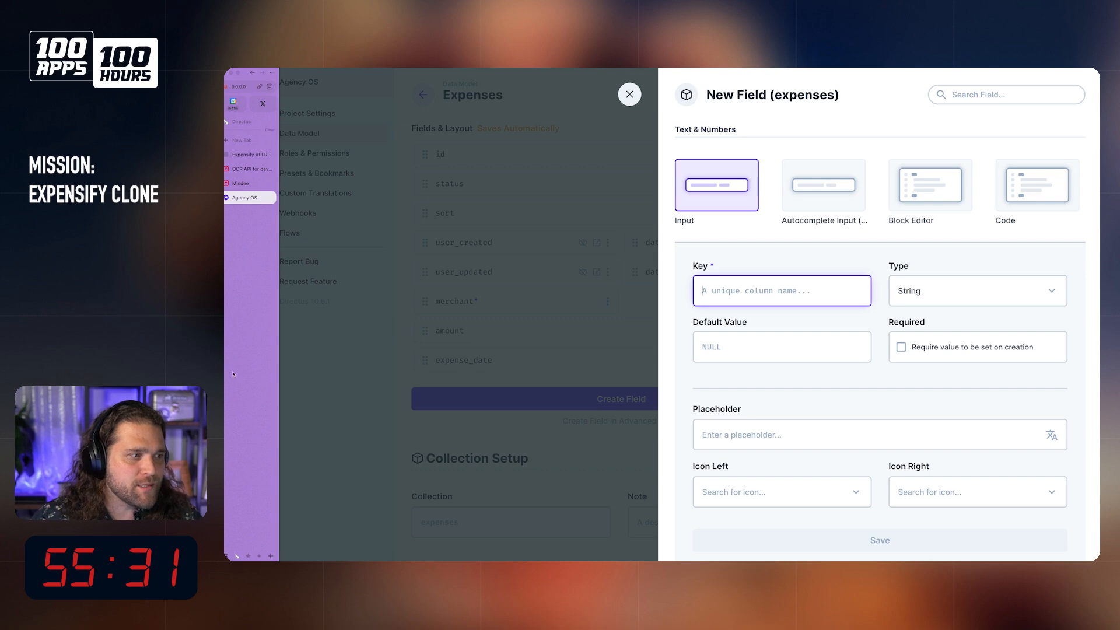
click(251, 154)
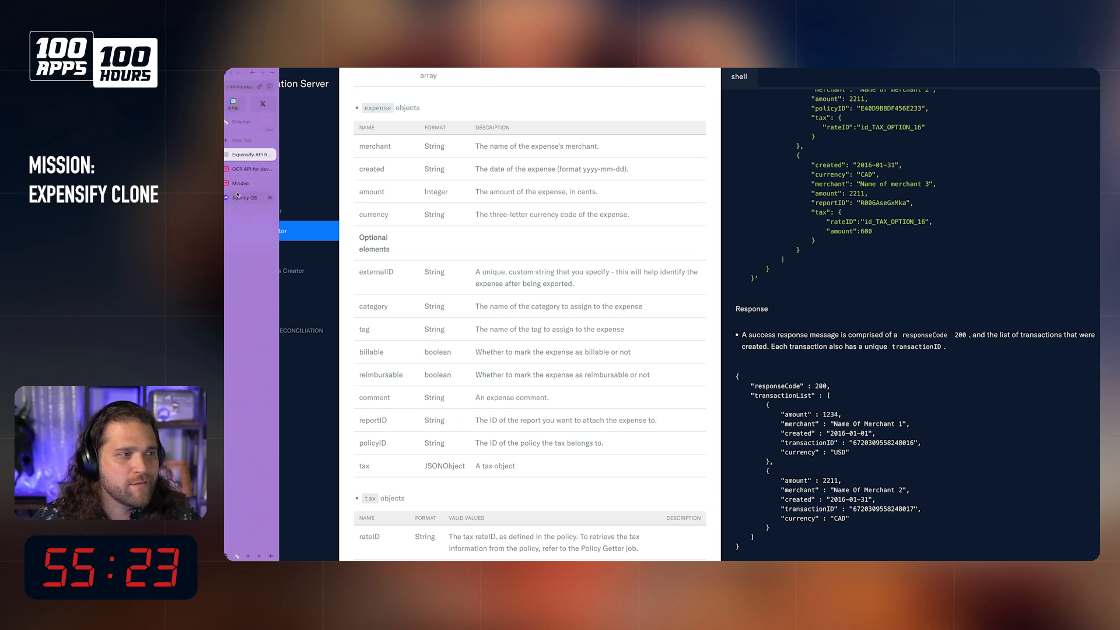
click(238, 196)
text(name)
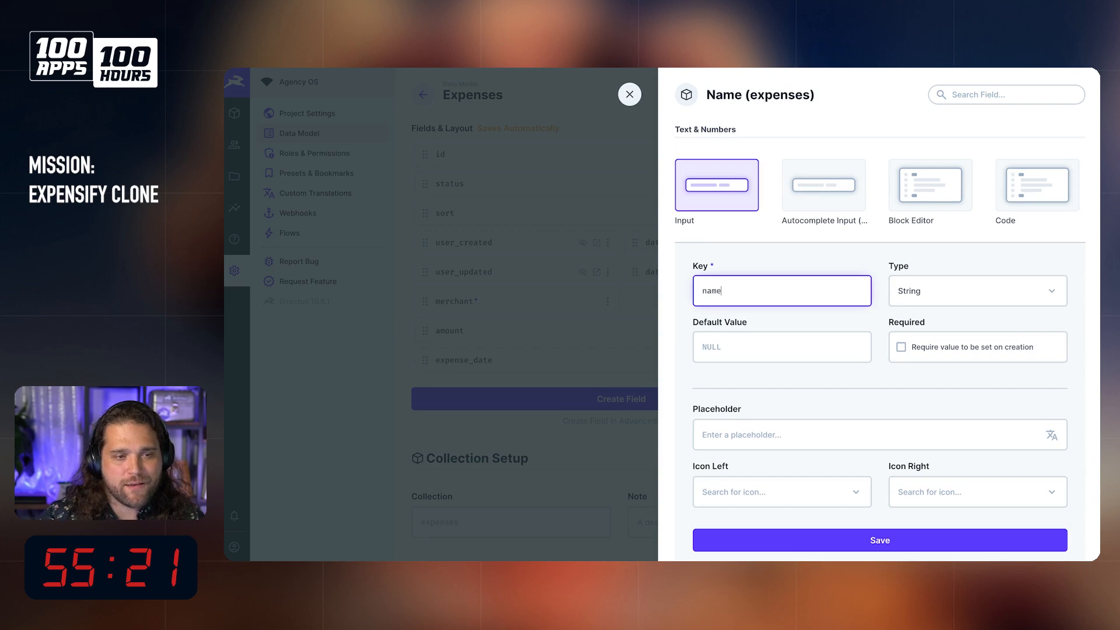
key(Return)
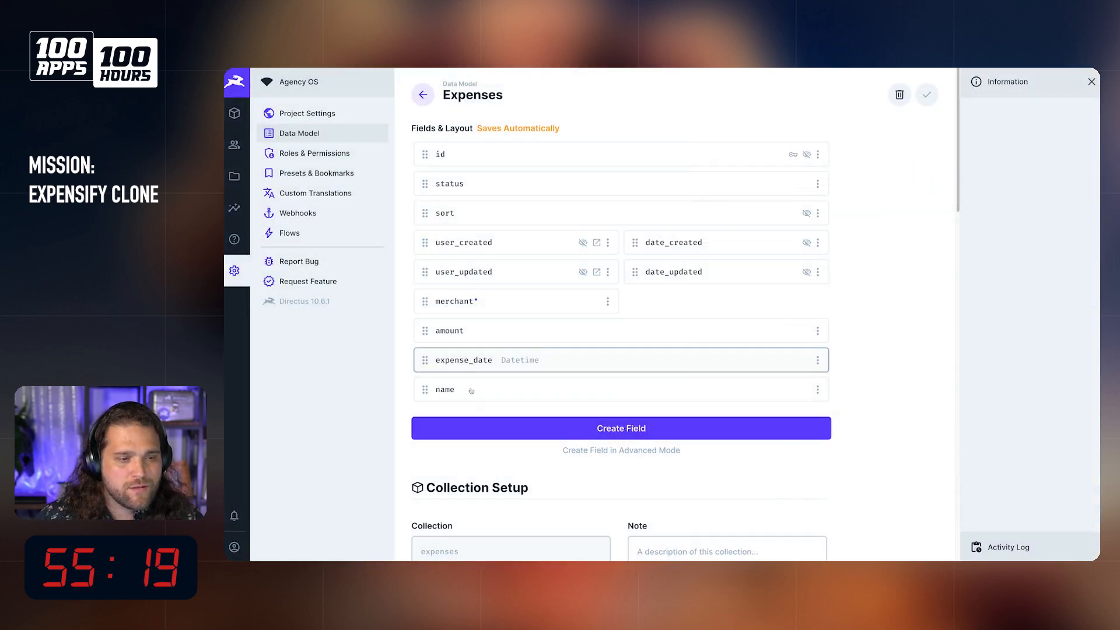
Step: Add a Textarea field with the key notes to the expenses collection and save it
click(584, 428)
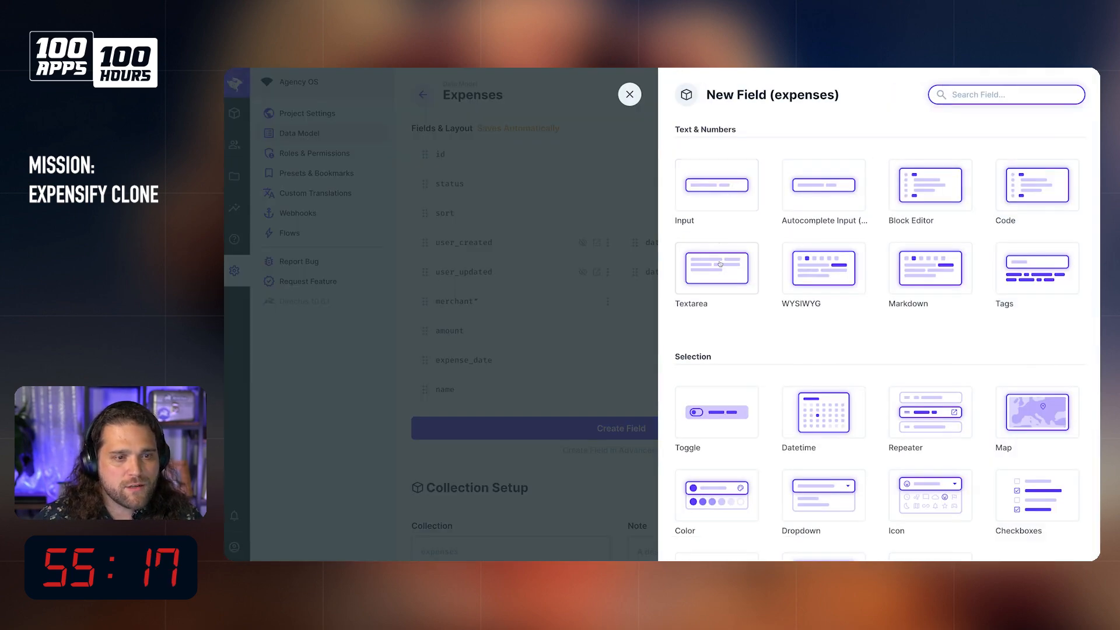
click(720, 267)
text(notes)
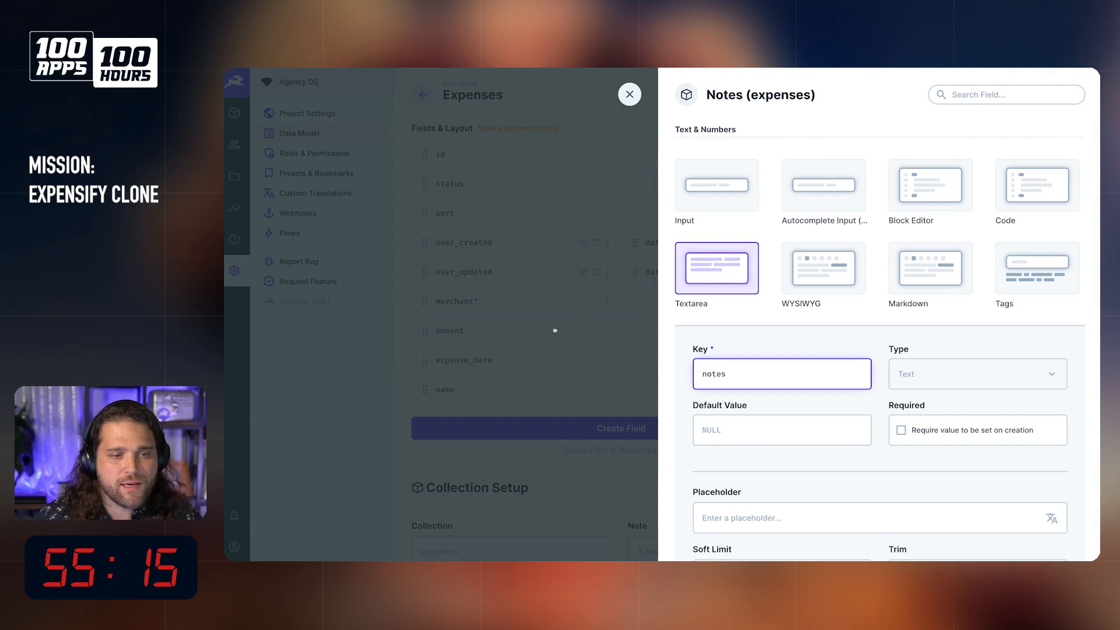
scroll(741, 372, down, 1)
scroll(733, 257, down, 1)
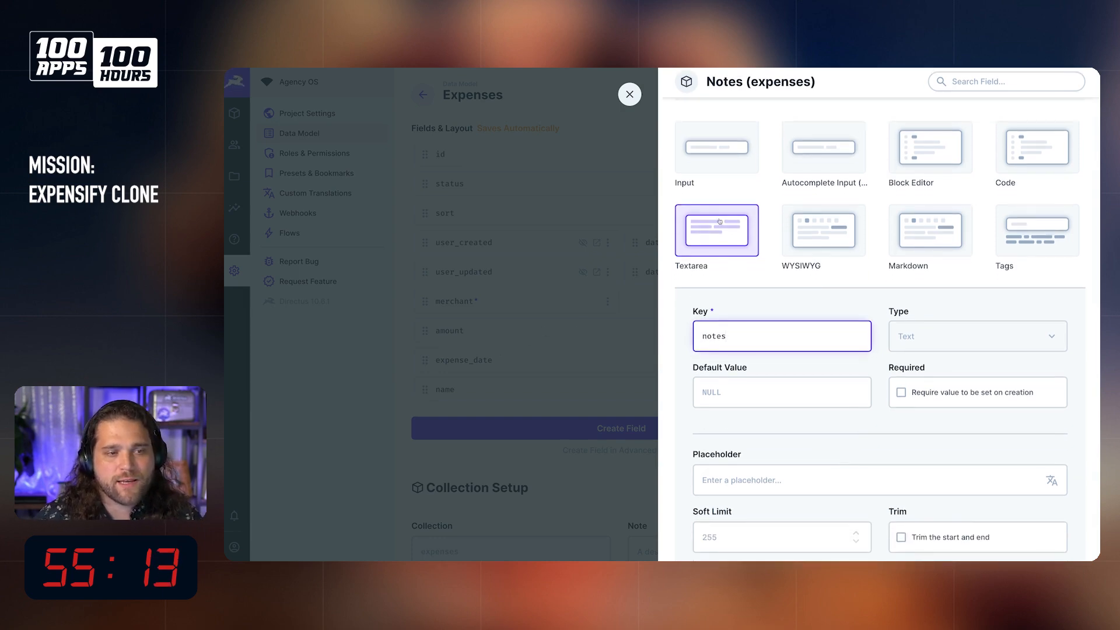
scroll(810, 354, down, 2)
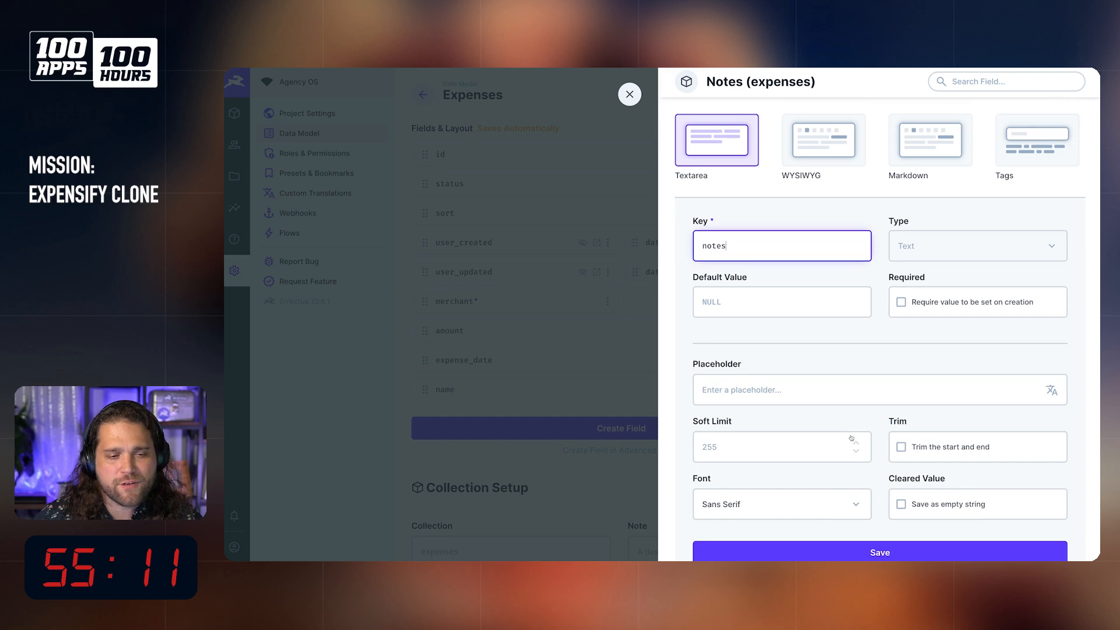
scroll(809, 355, down, 1)
click(846, 507)
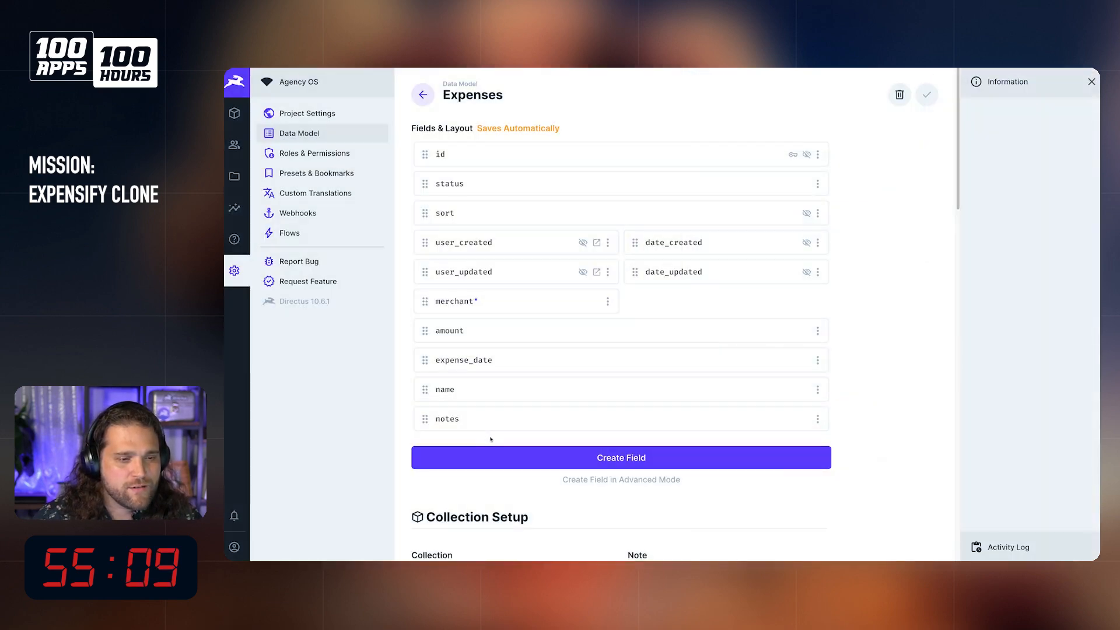
Step: Set the expense_date field to half width and place it beside the merchant field
click(818, 331)
click(709, 363)
key(Escape)
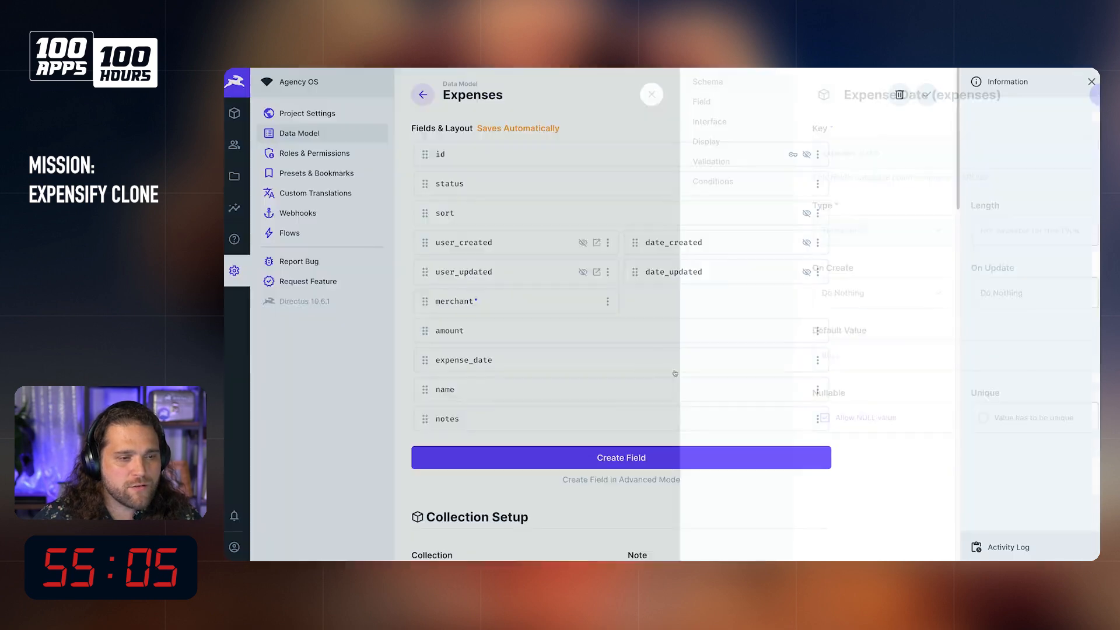
click(818, 360)
click(737, 445)
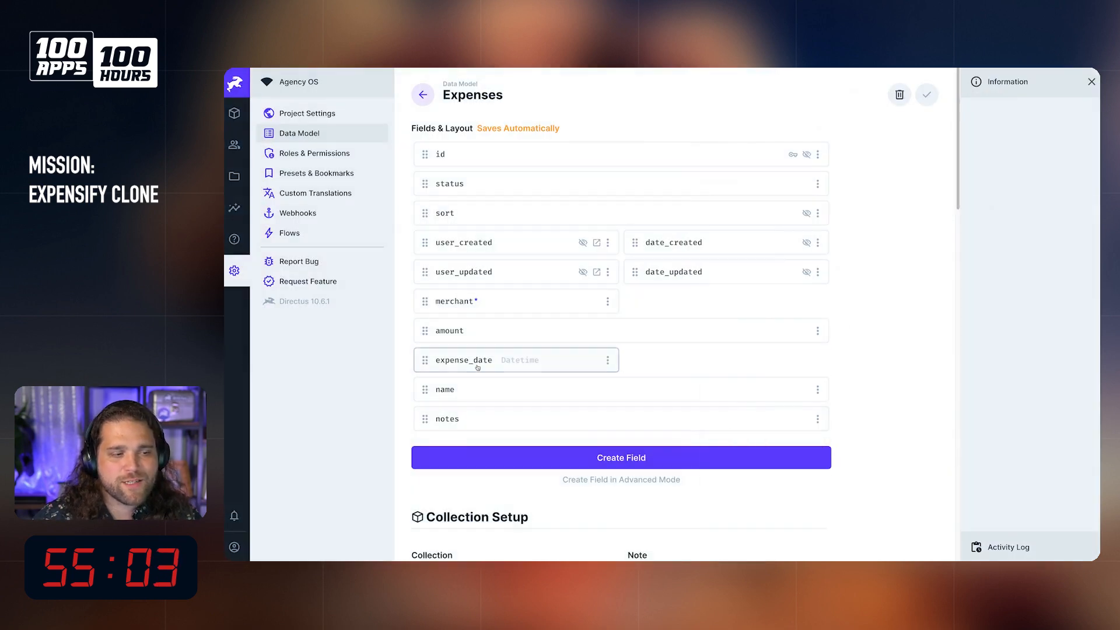
drag(549, 360, 817, 304)
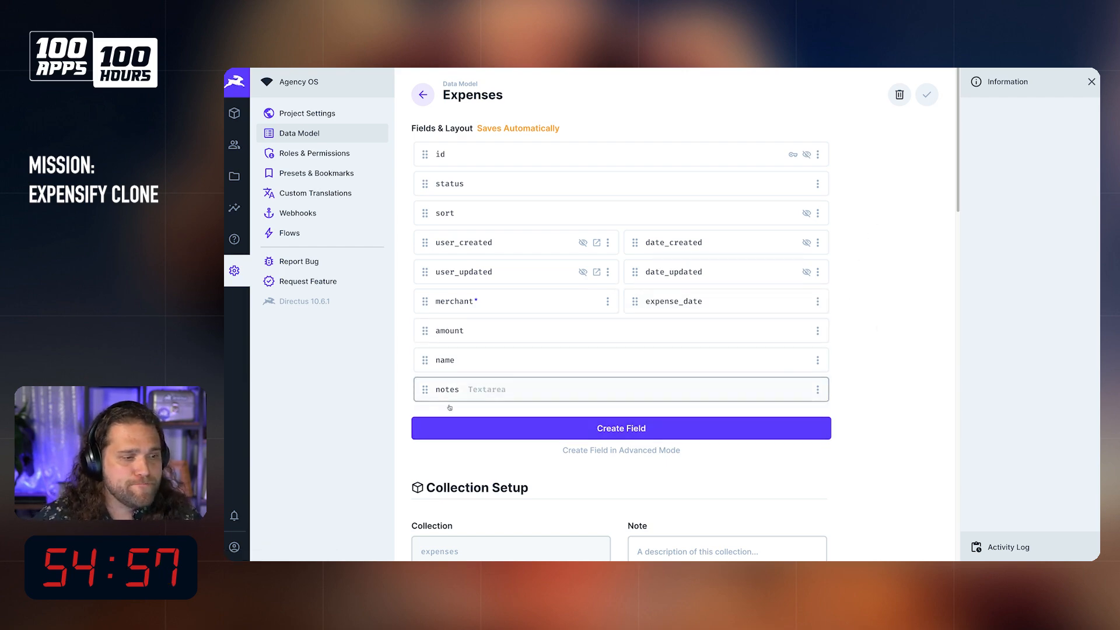
Step: Consult the billable and reimbursable properties in the Expensify API reference, and start a Toggle field with the key is_billable in expenses
click(251, 156)
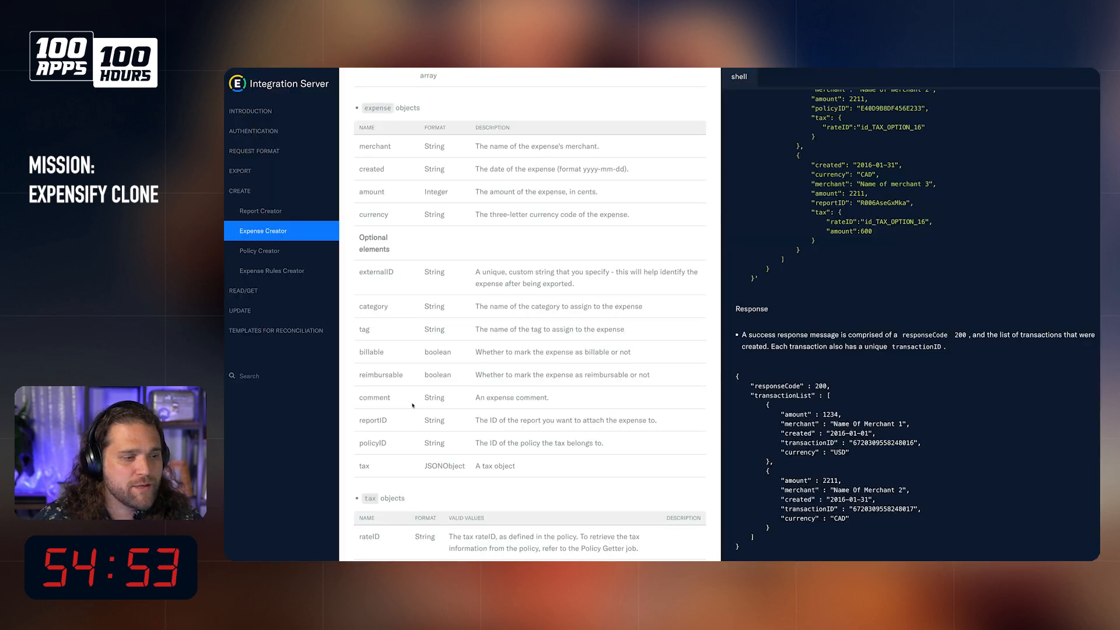
drag(352, 347, 639, 376)
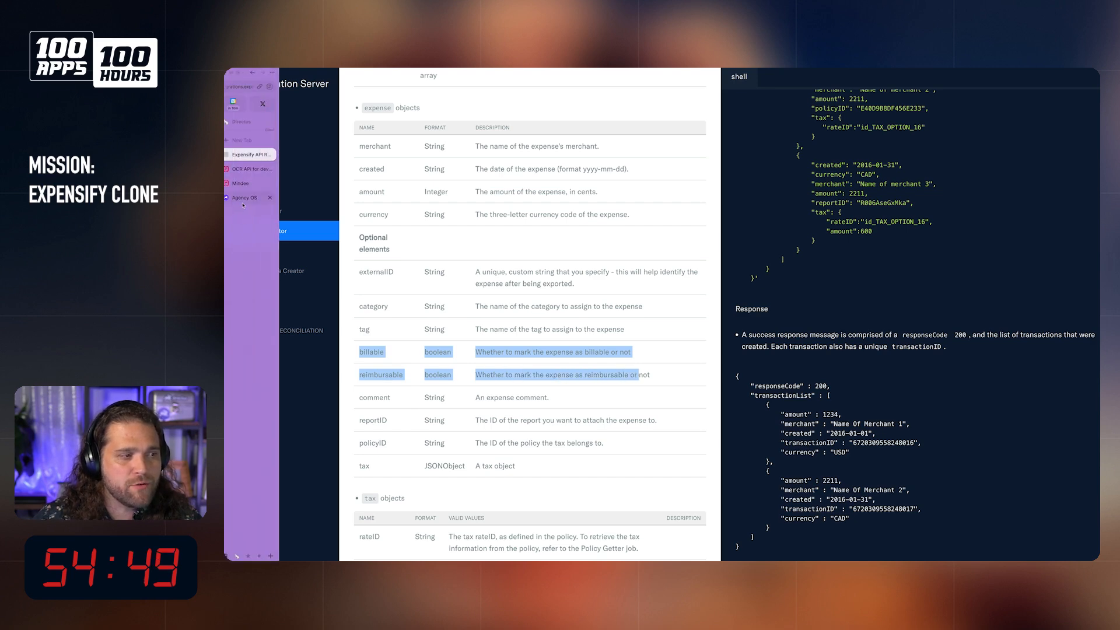
click(245, 202)
click(639, 429)
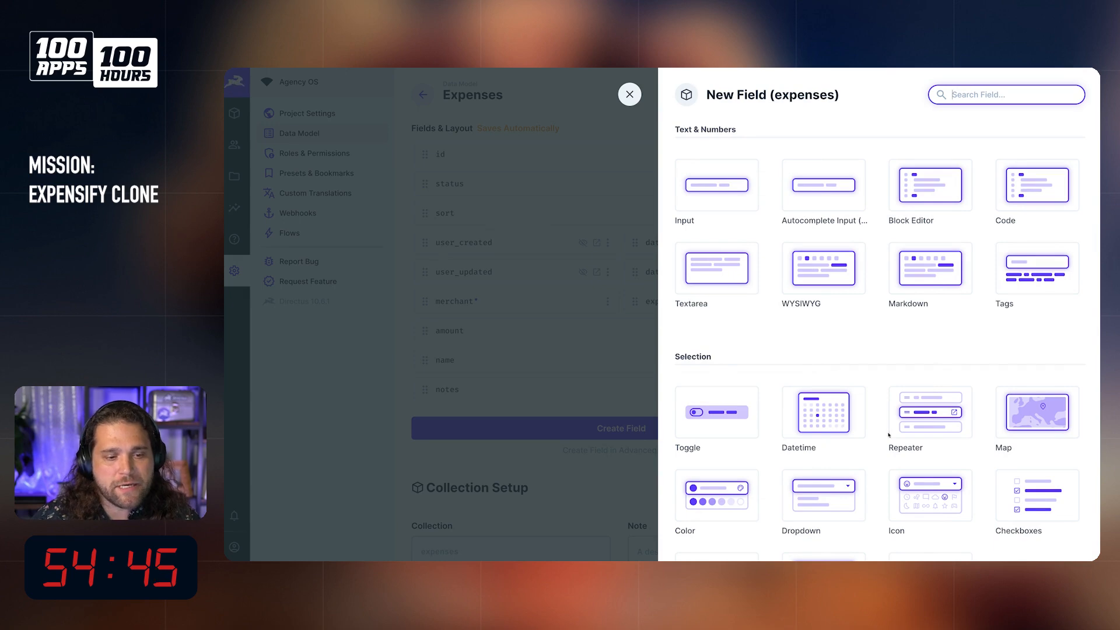
scroll(817, 420, down, 1)
click(713, 397)
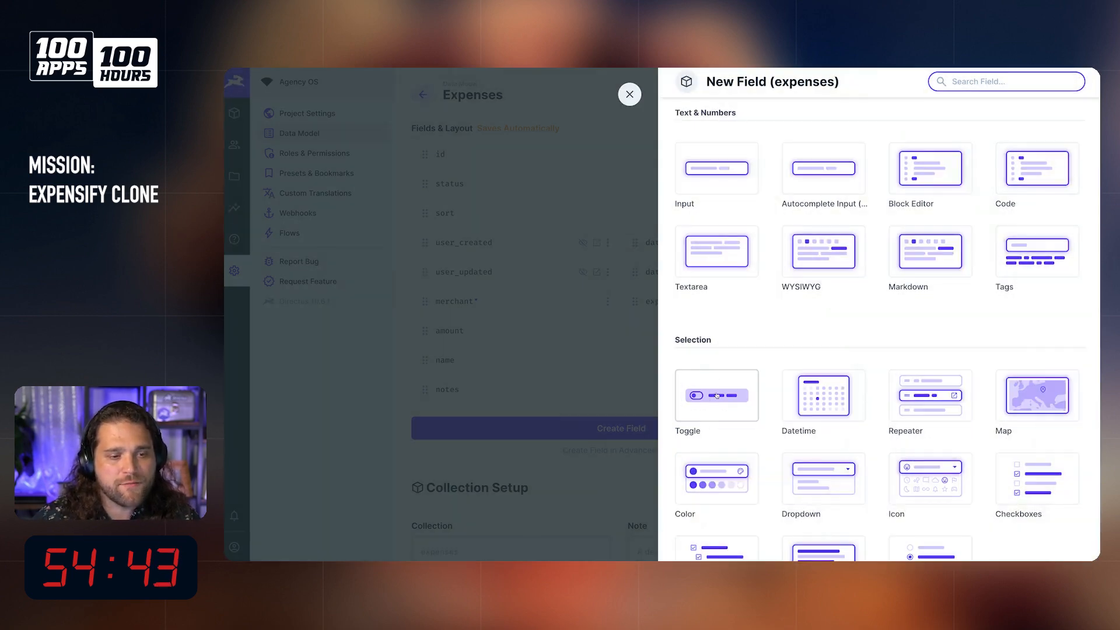
click(717, 397)
scroll(759, 455, down, 2)
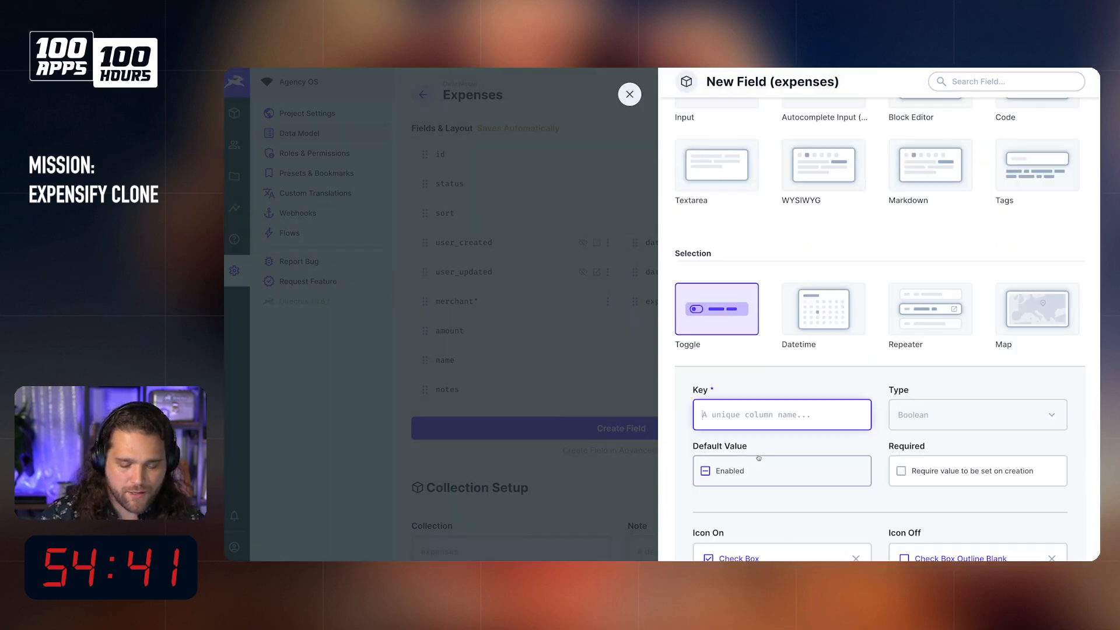
text(is_billable)
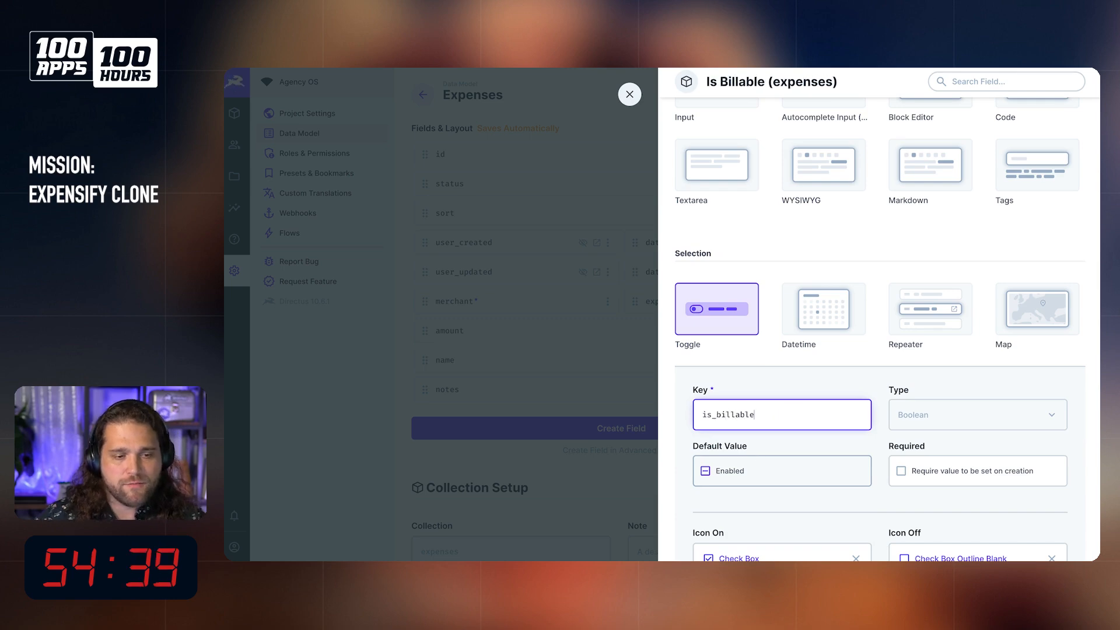
Step: Set is_billable's default value to false and, in advanced field creation, add the note "Can we invoice this to a client?"
scroll(816, 378, down, 1)
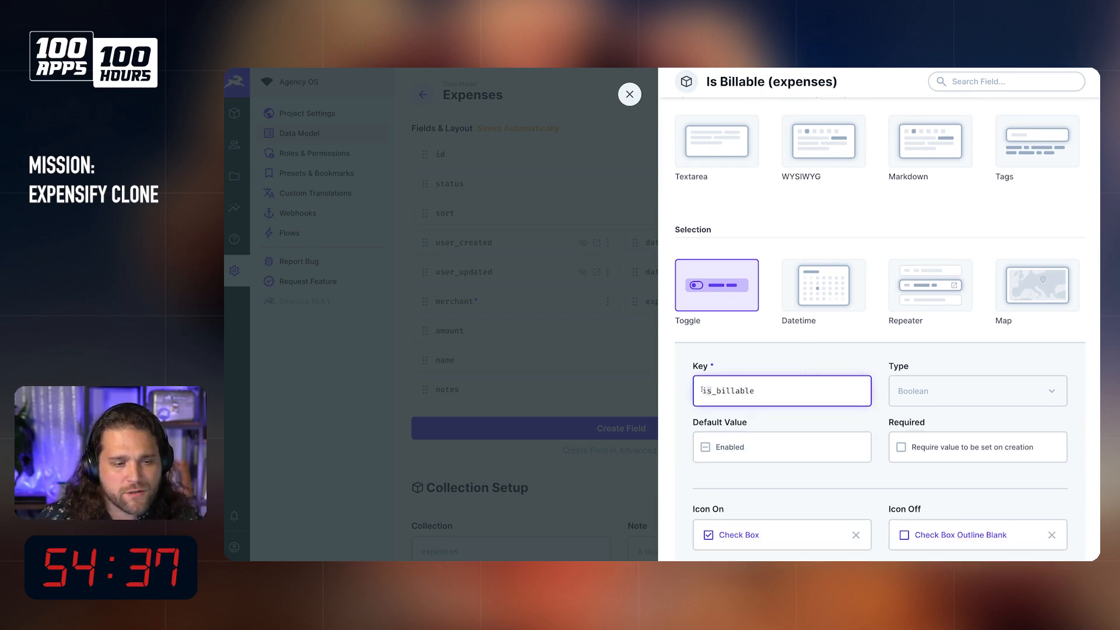
scroll(799, 365, down, 4)
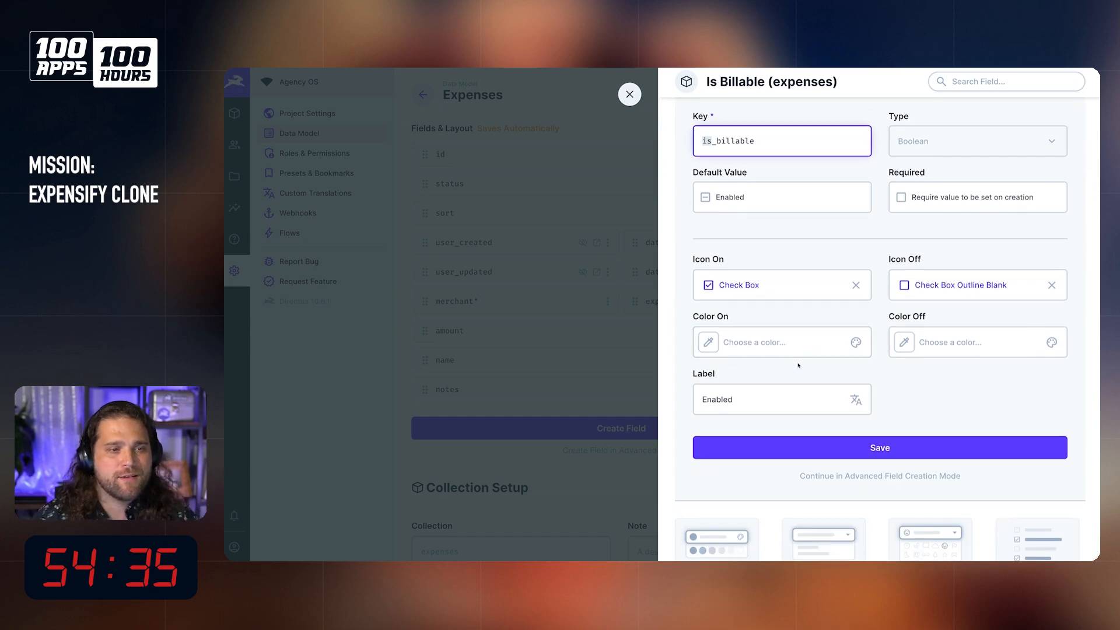
click(756, 198)
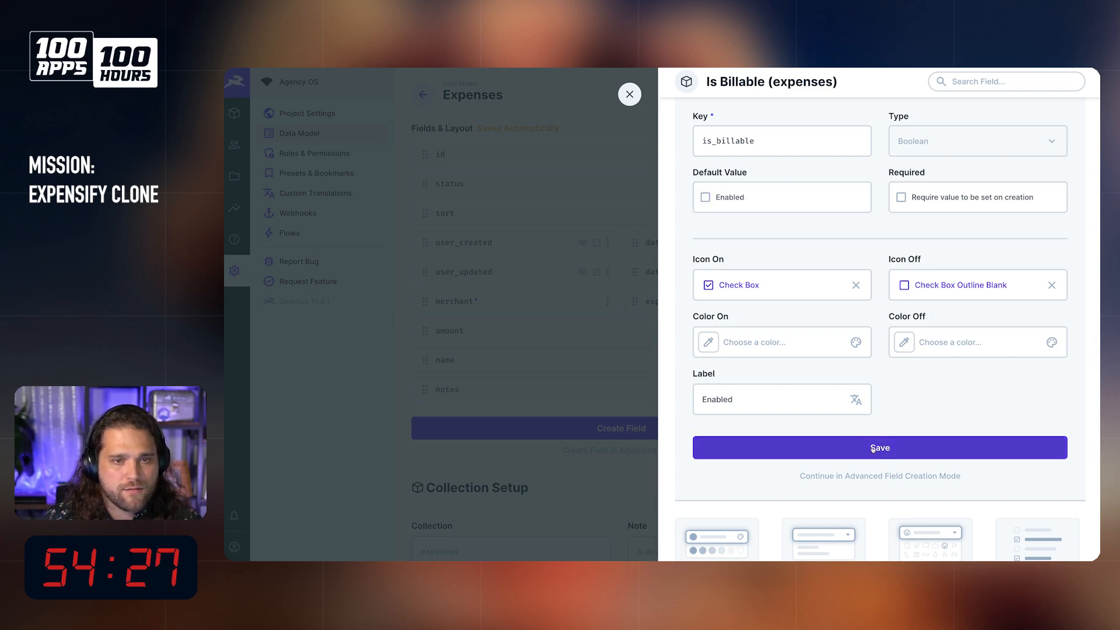
click(880, 476)
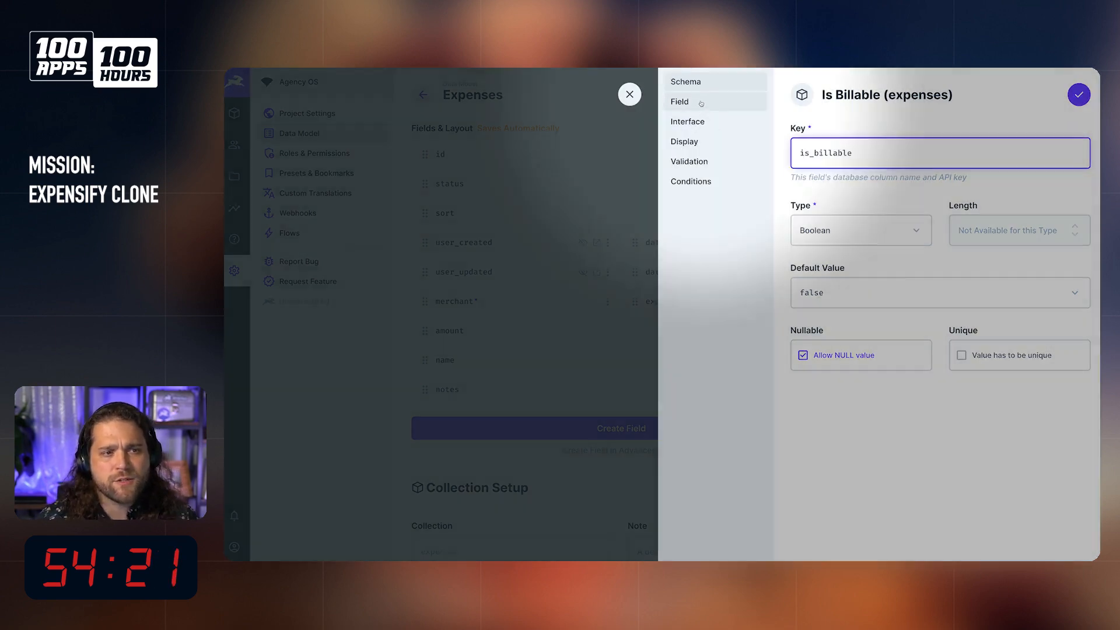
click(700, 106)
click(918, 283)
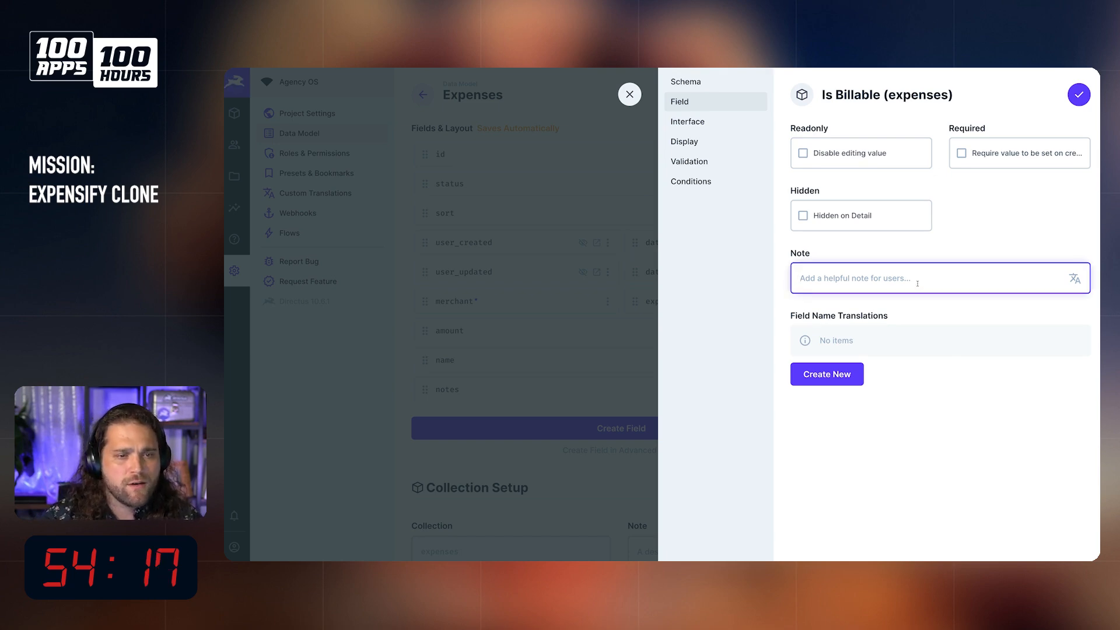
text(Is this expense)
key(ctrl+a)
key(BackSpace)
text(Can we invoice this to a client?)
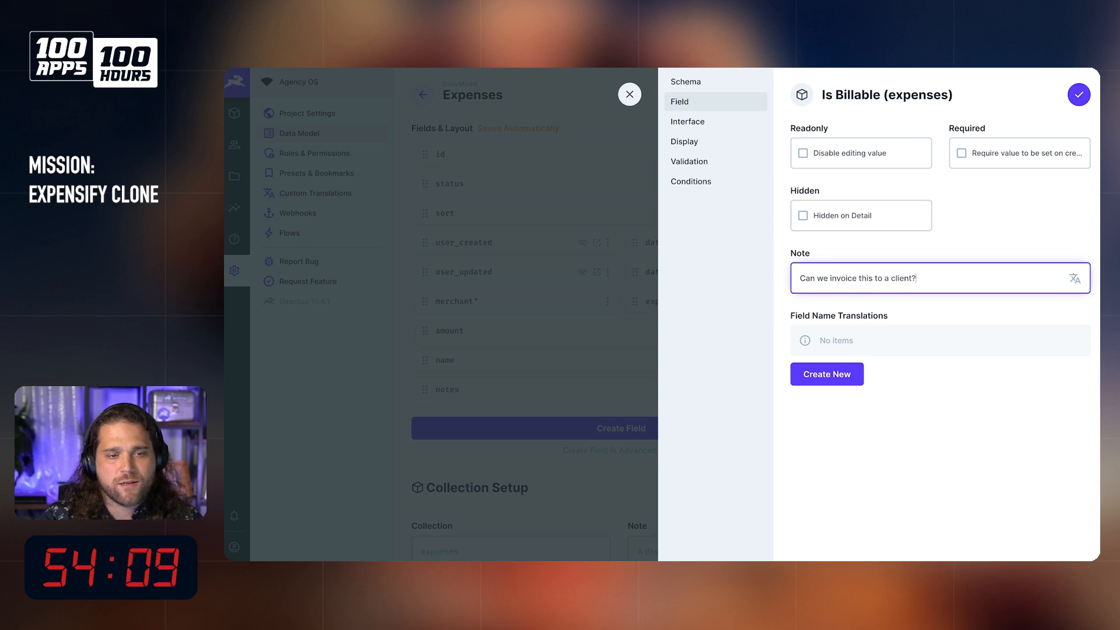
Step: Label the is_billable toggle "Billable", choose the Boolean display and save the field
click(709, 122)
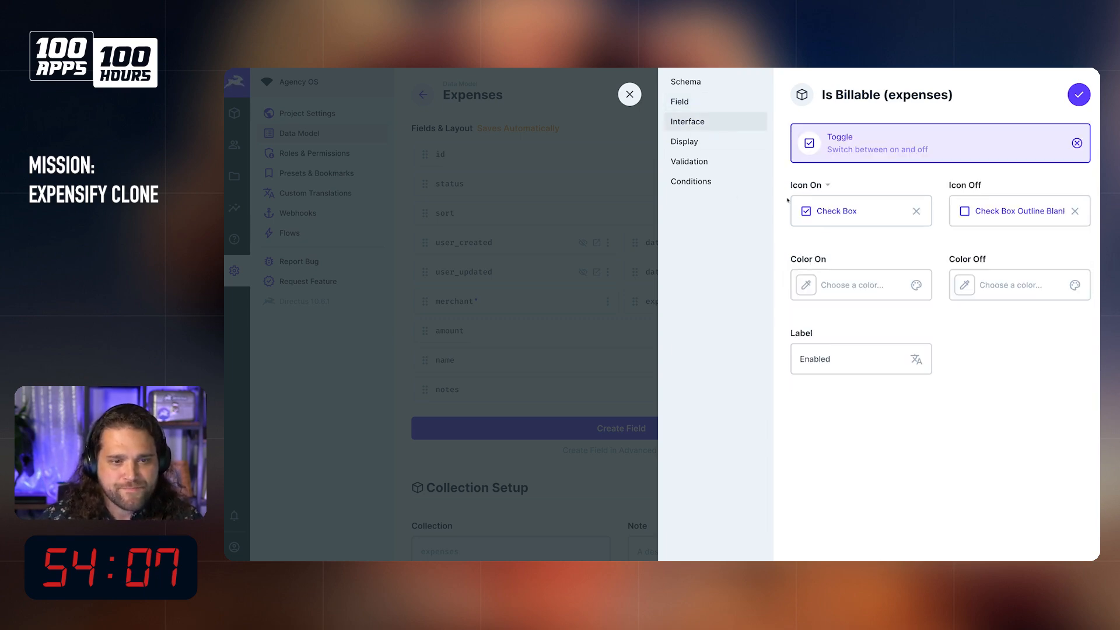
click(825, 351)
key(ctrl+a)
text(Billable)
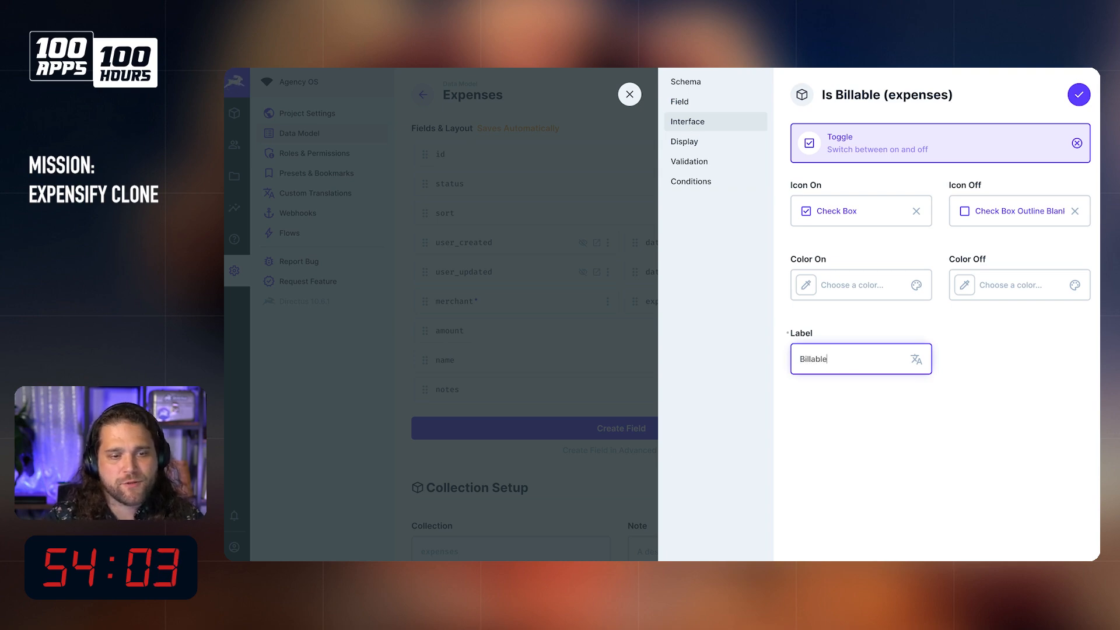
click(699, 145)
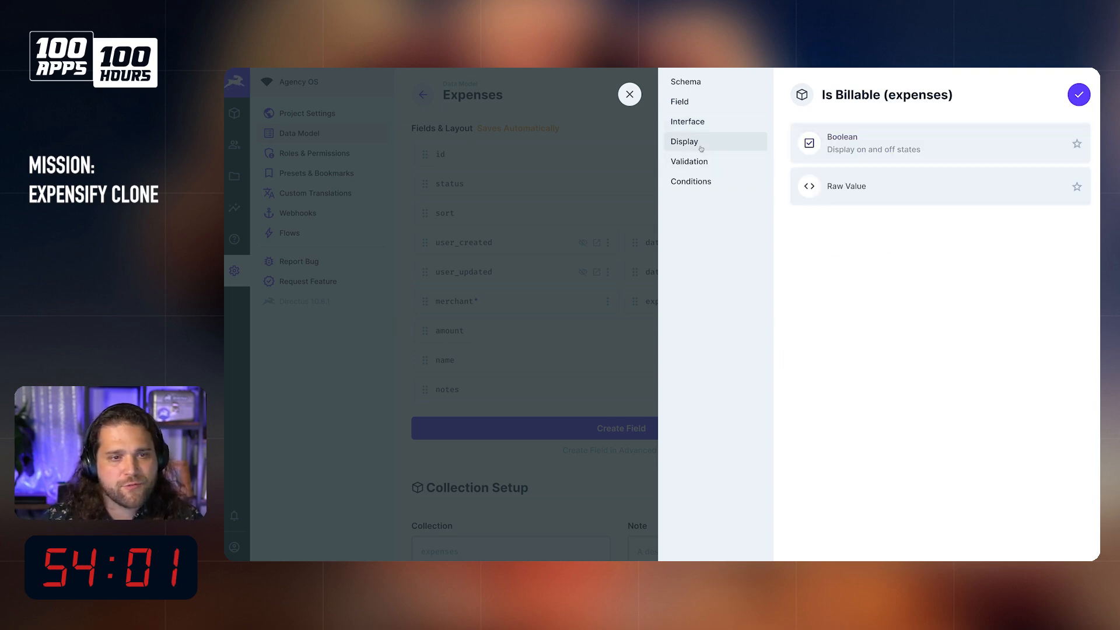
click(927, 158)
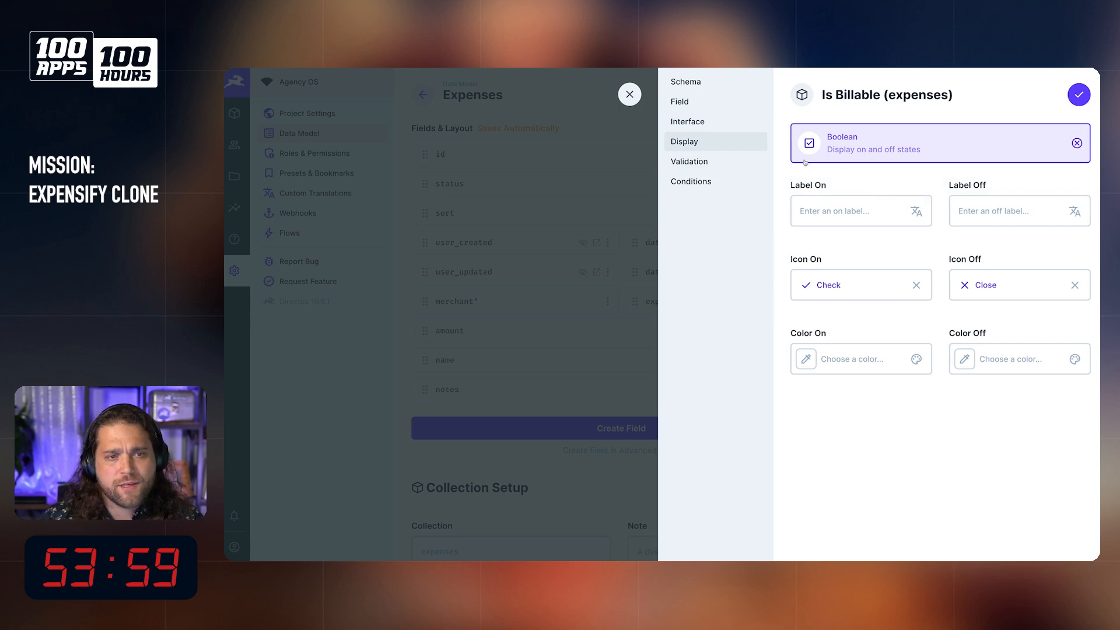
click(1078, 102)
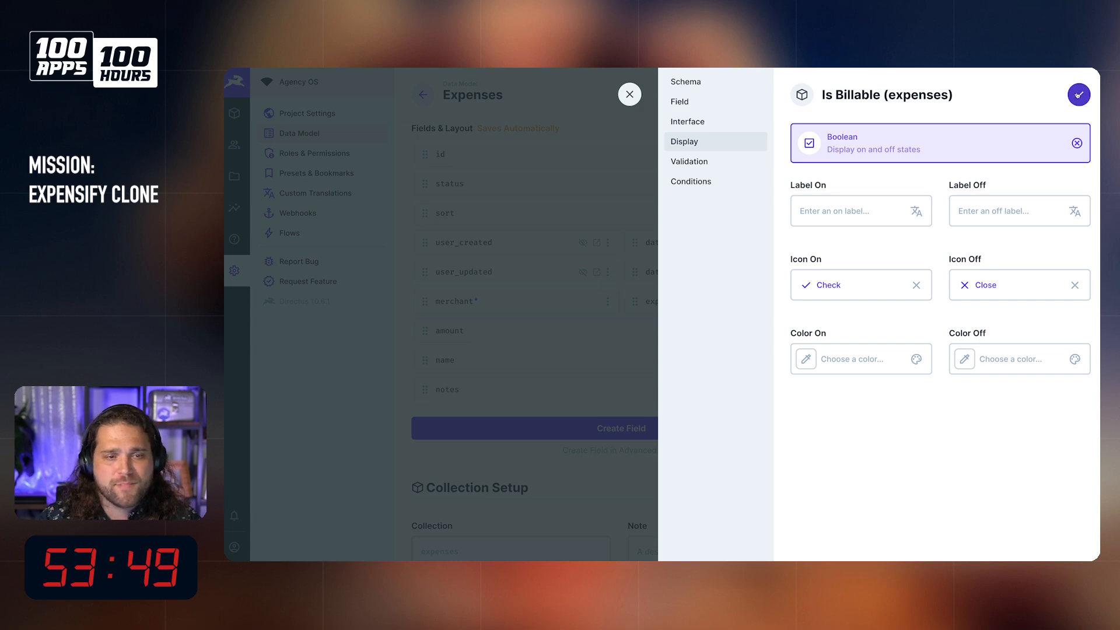
click(1079, 95)
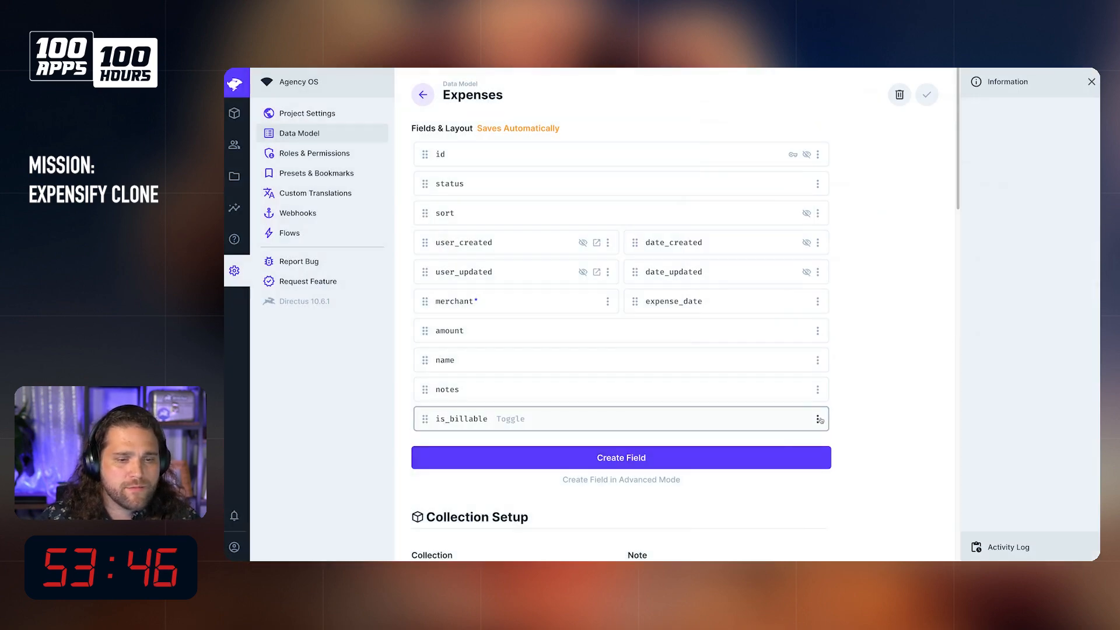
Step: Set is_billable to half width and duplicate it within the expenses collection as is_reimbursable
click(818, 419)
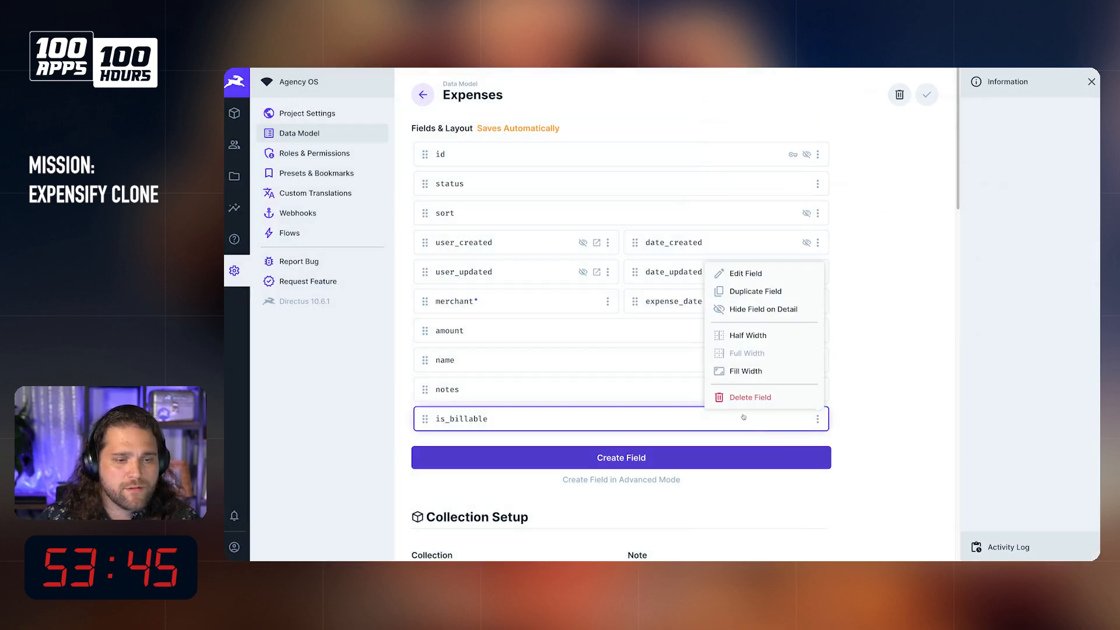
click(759, 342)
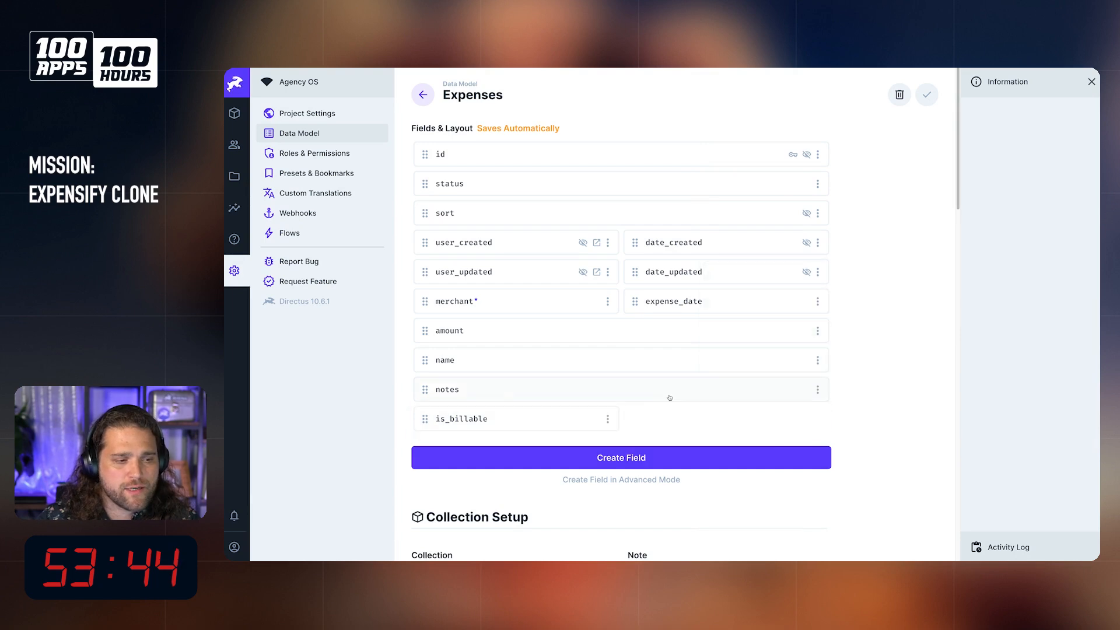
click(607, 419)
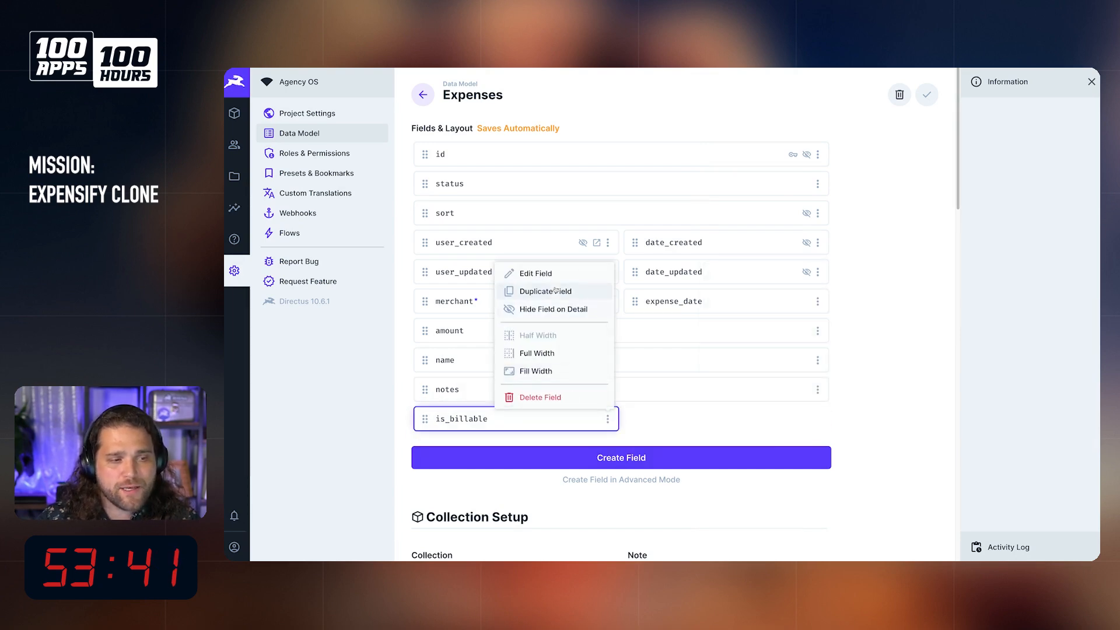
click(552, 292)
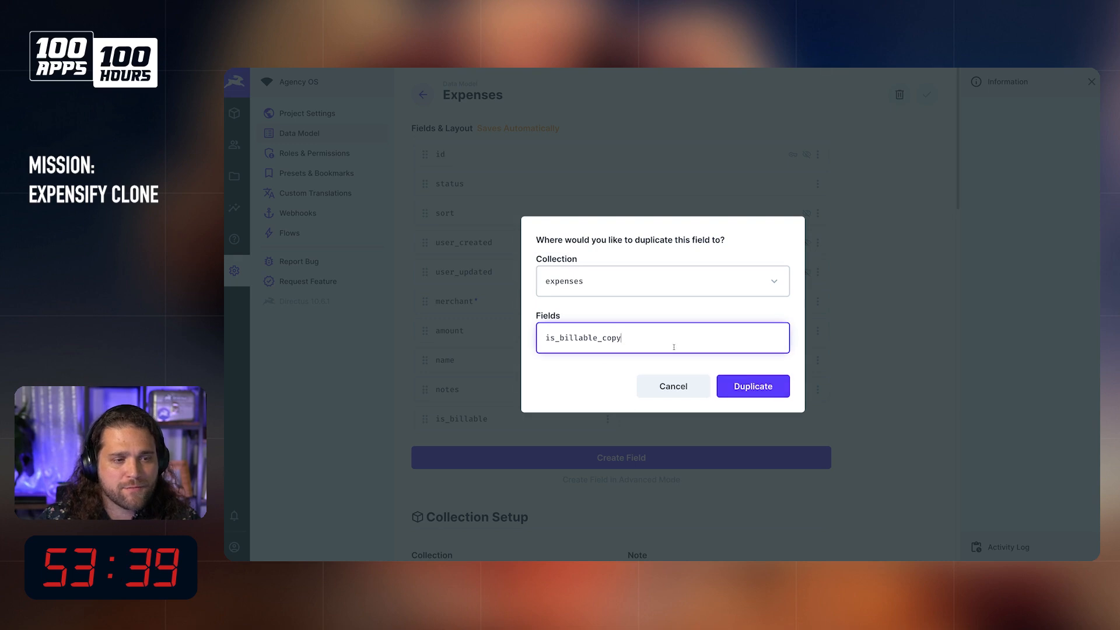
drag(620, 339, 536, 327)
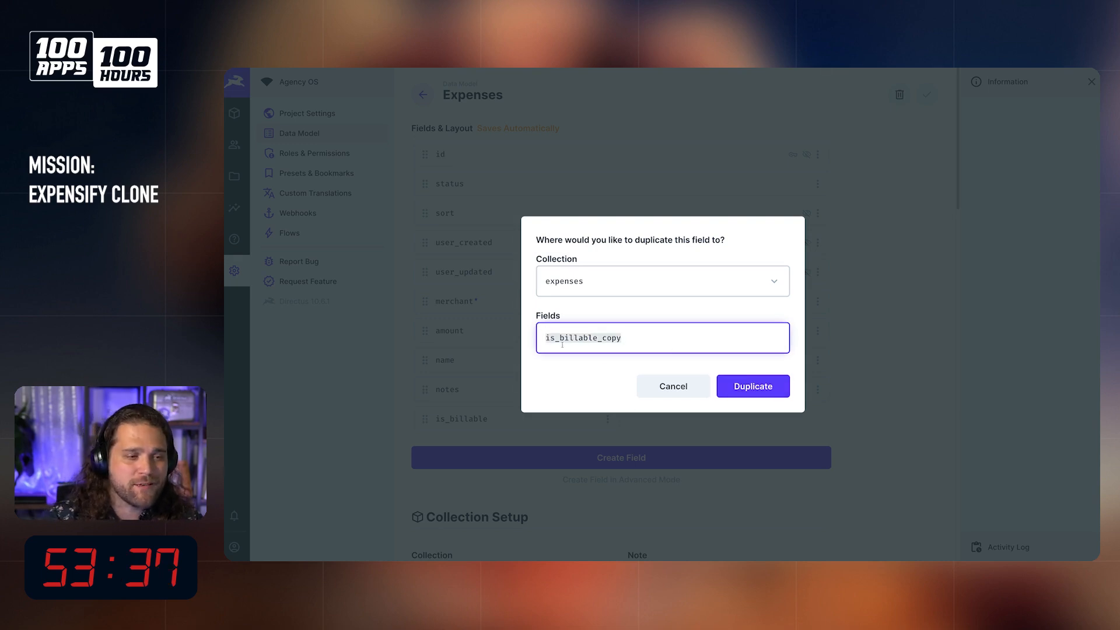
text(is_reim)
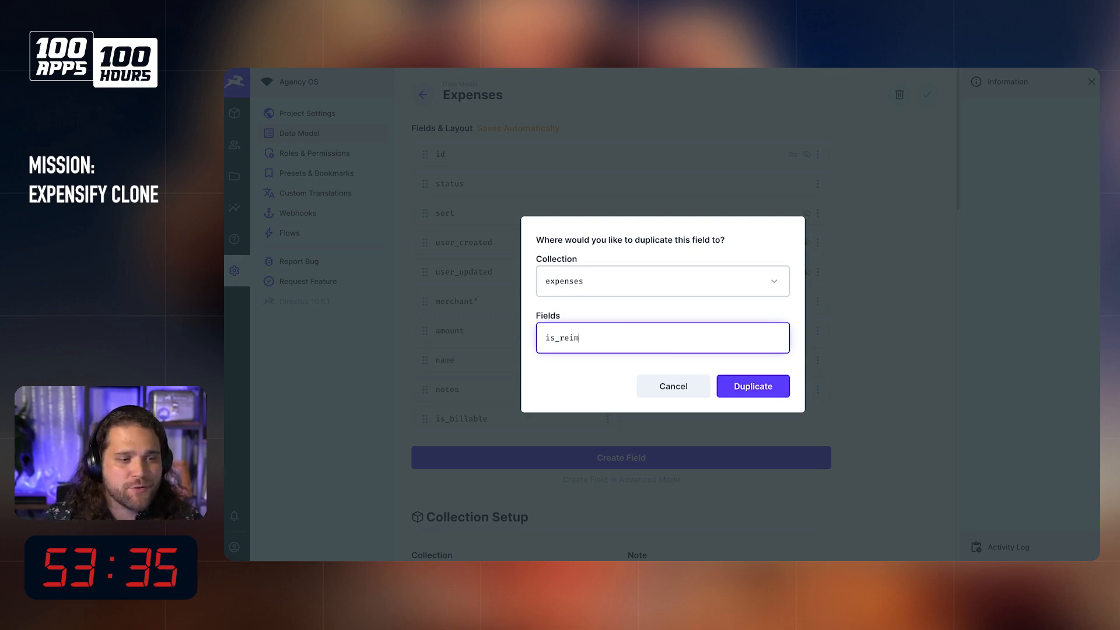
text(bursable)
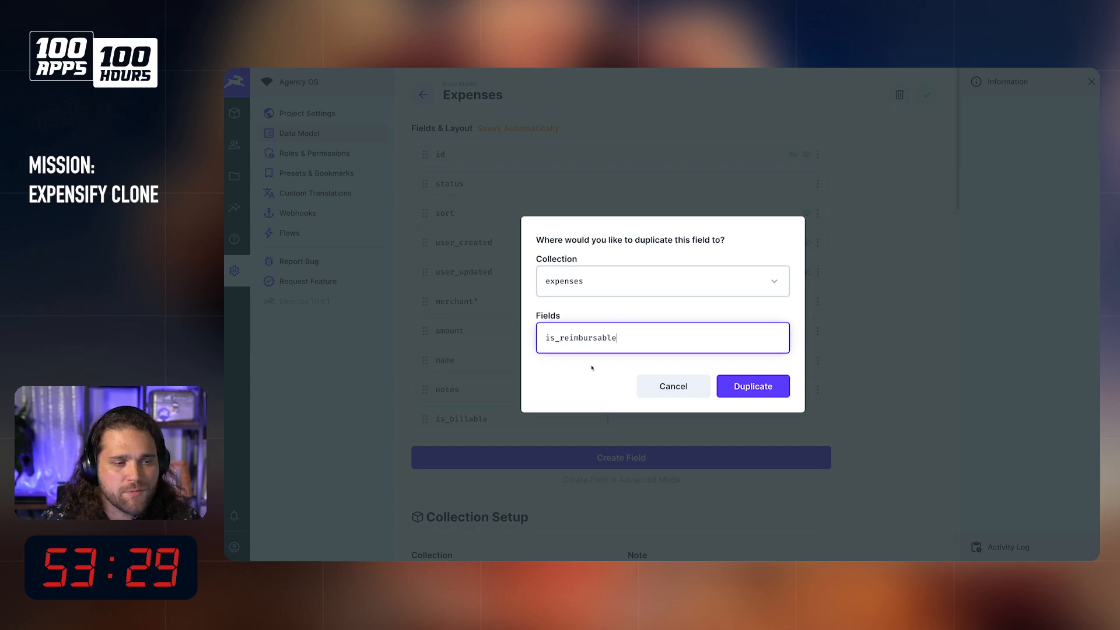
click(753, 386)
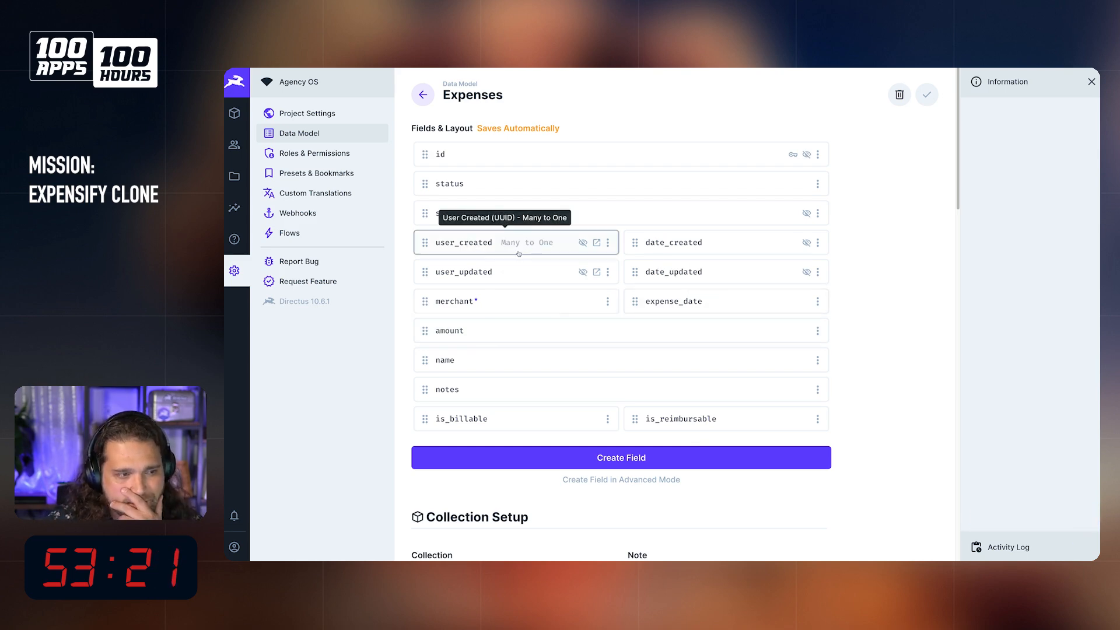
right_click(520, 330)
click(557, 274)
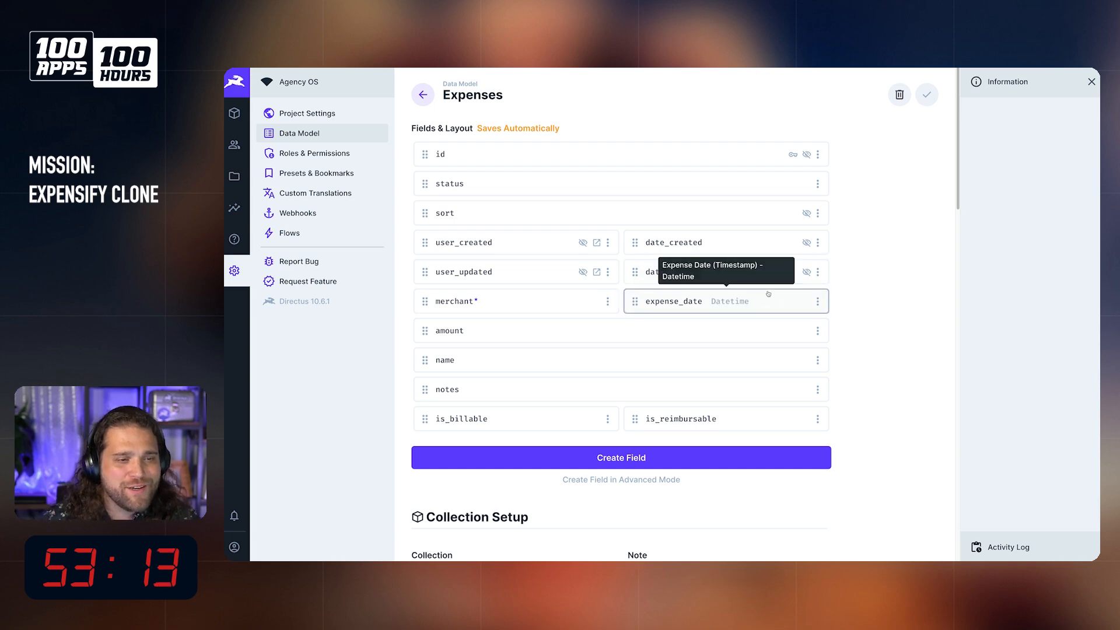
Step: Start a Many to One field in the expenses collection with the key expense_owner
click(574, 459)
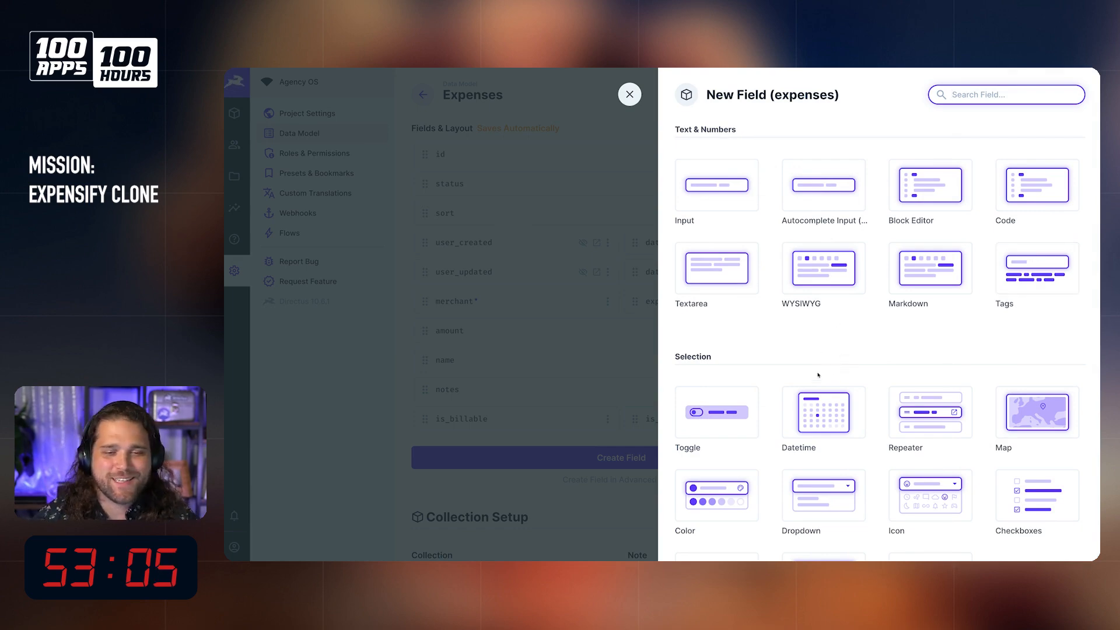
scroll(916, 350, down, 3)
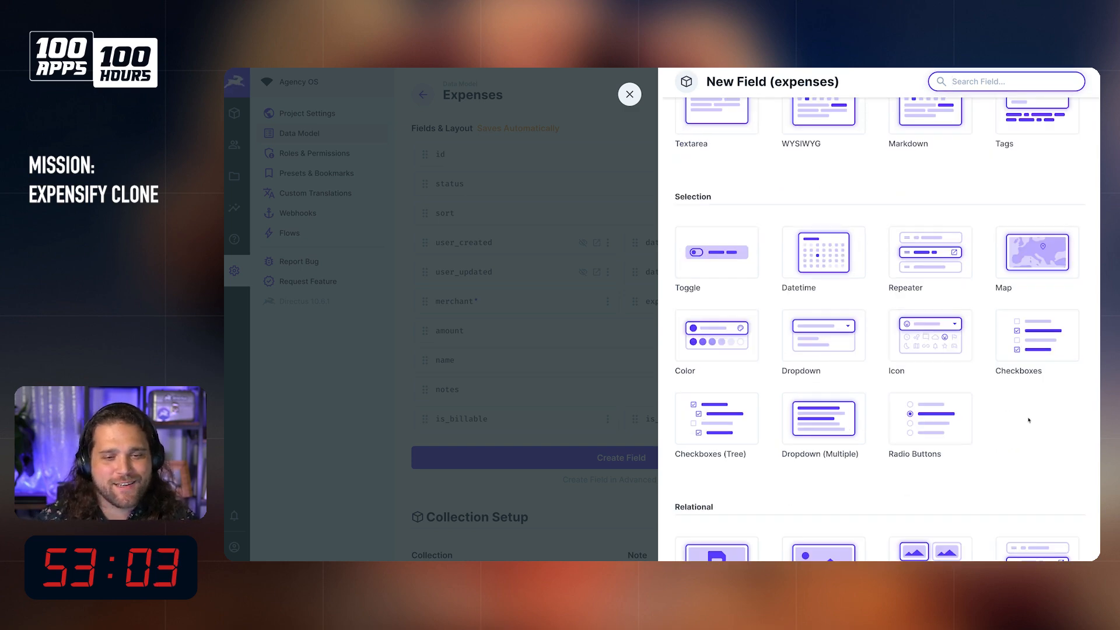
scroll(1027, 420, down, 5)
click(1032, 339)
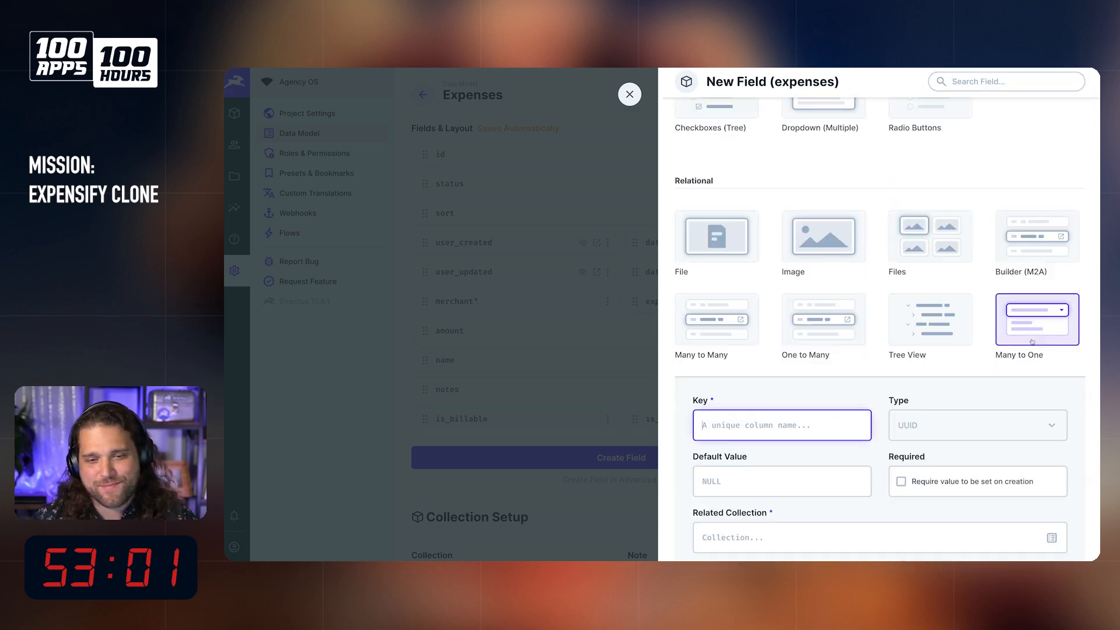
text(owner)
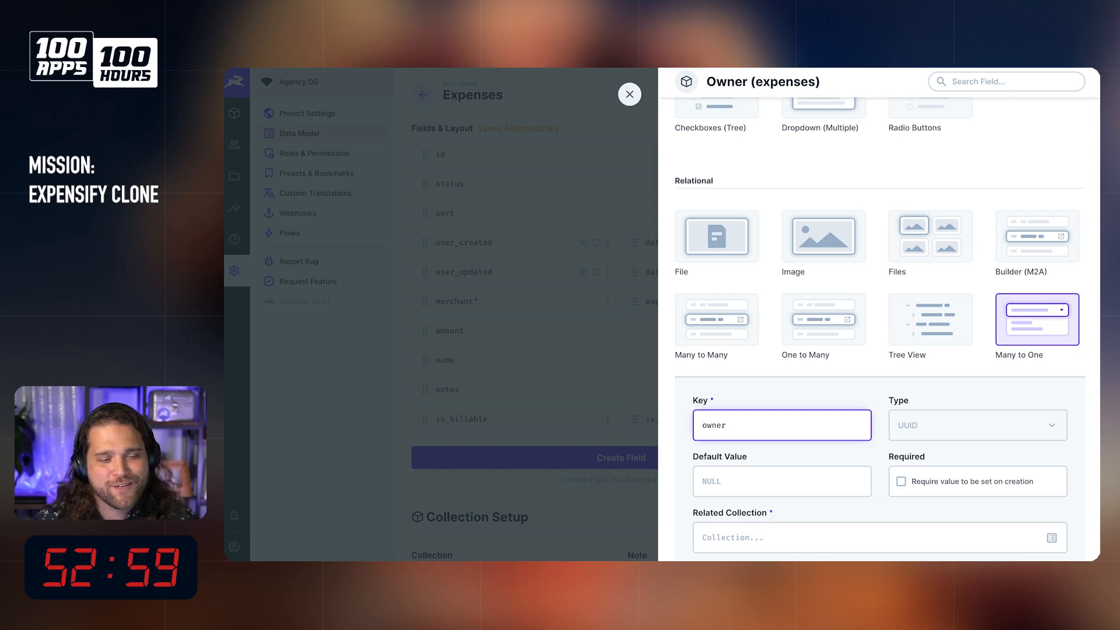
text(expense_)
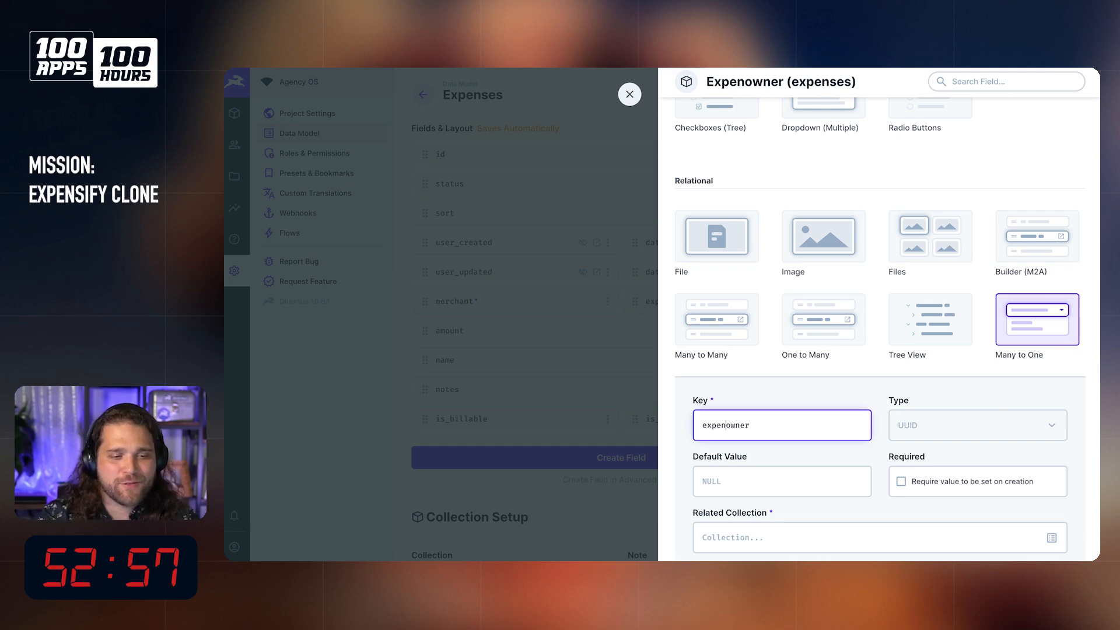
Step: Relate expense_owner to the directus_users collection and save the field
scroll(1003, 408, down, 1)
scroll(1003, 407, down, 2)
click(775, 423)
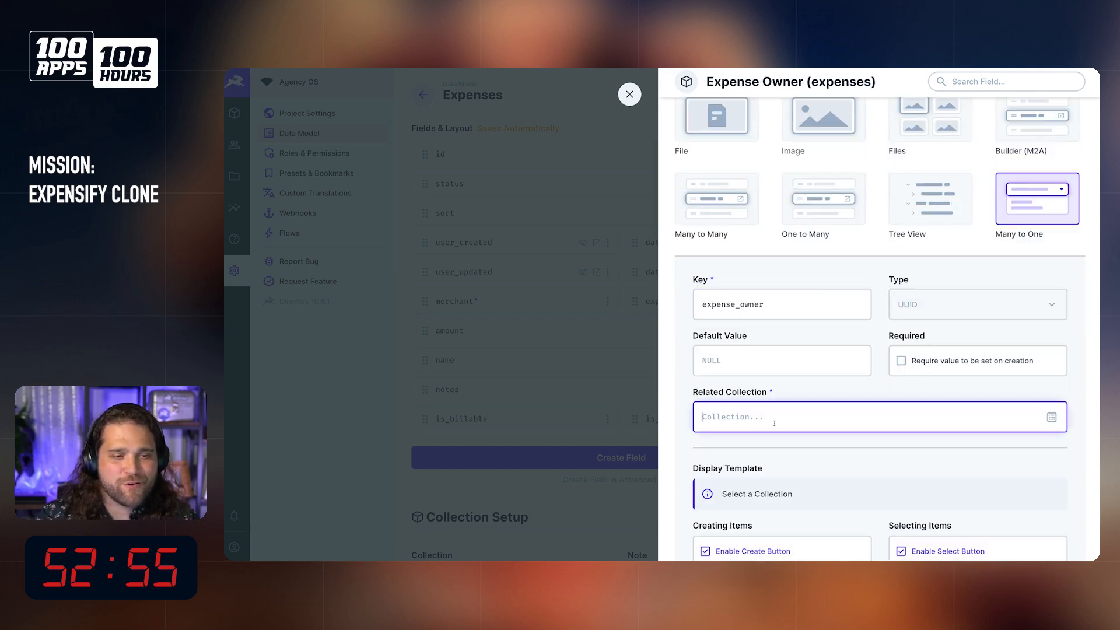
text(directus_users)
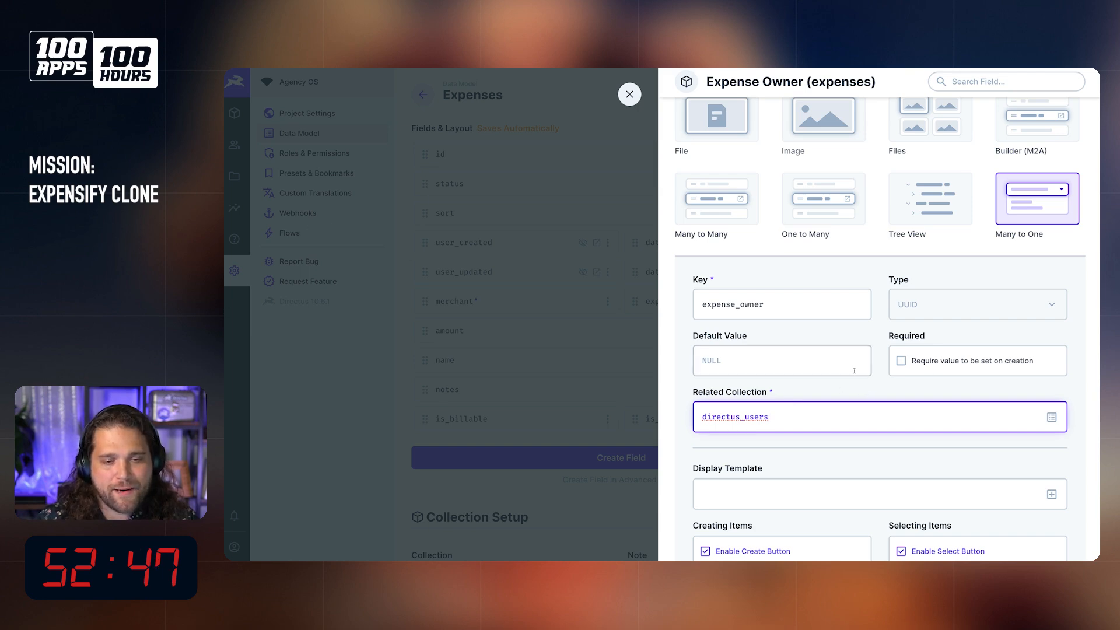
scroll(867, 394, down, 3)
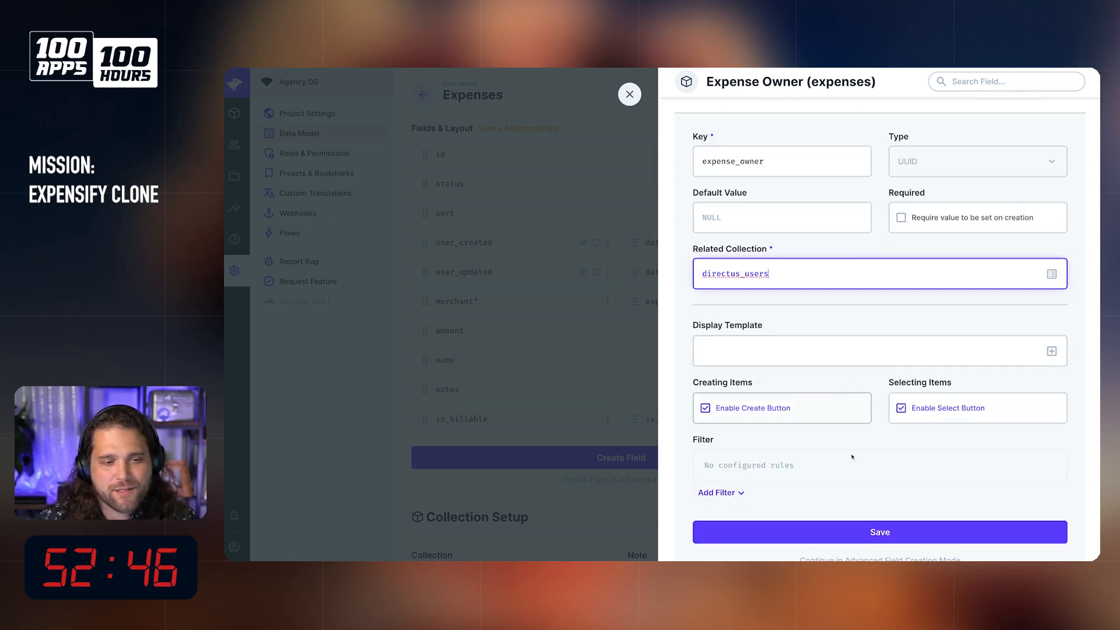
click(933, 528)
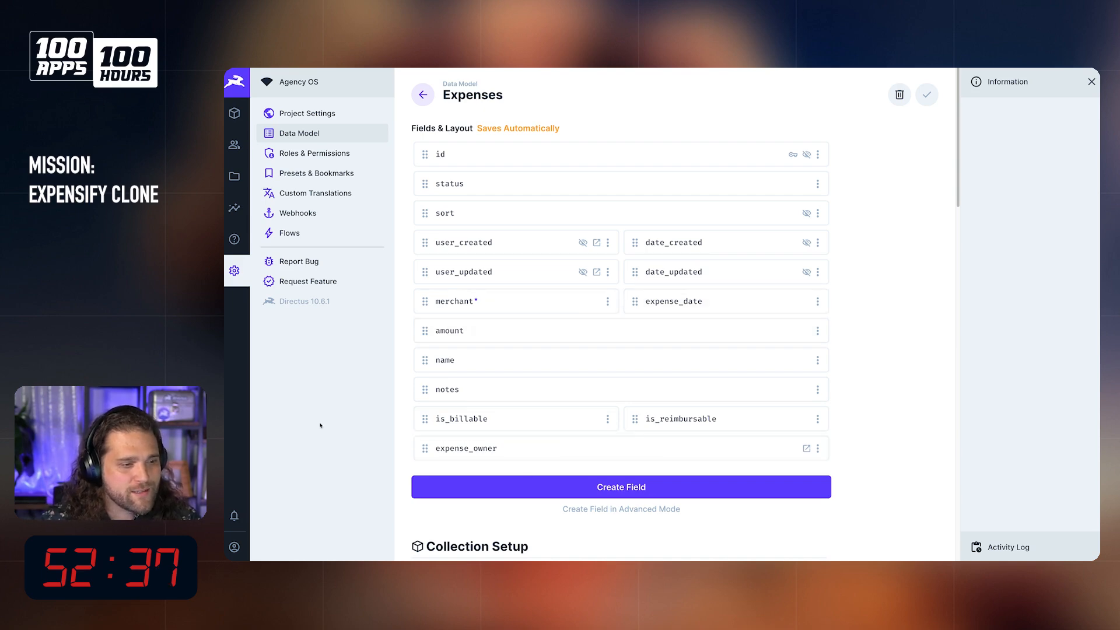
Step: Consult the category and tag properties of expense objects in the Expensify API reference, and return to the expenses collection in Directus
mouse_move(257, 229)
click(251, 169)
click(251, 155)
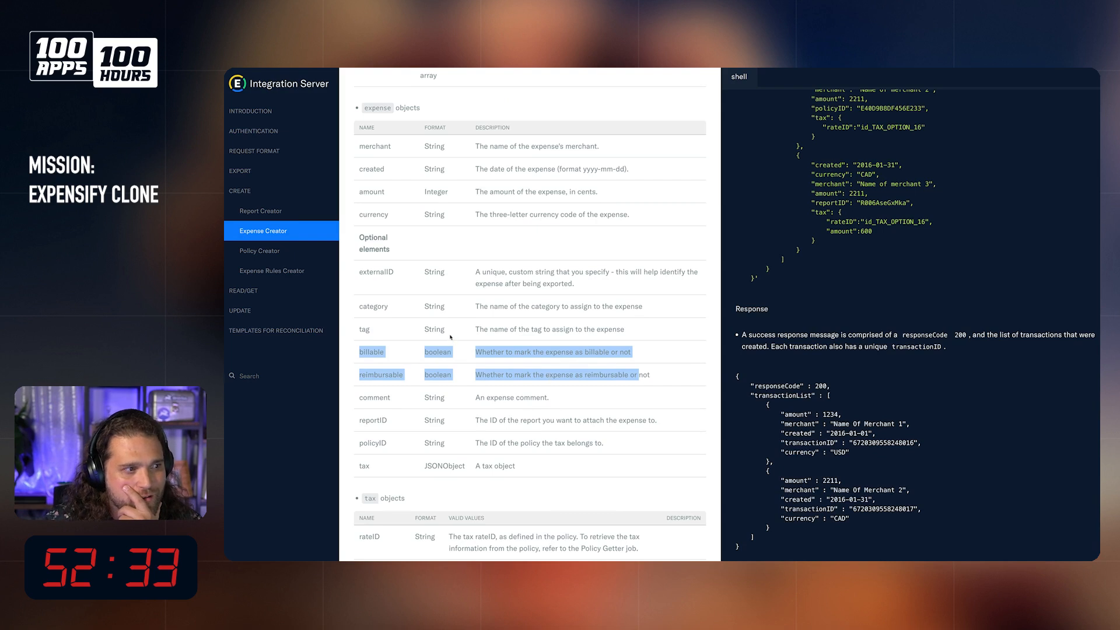
click(365, 308)
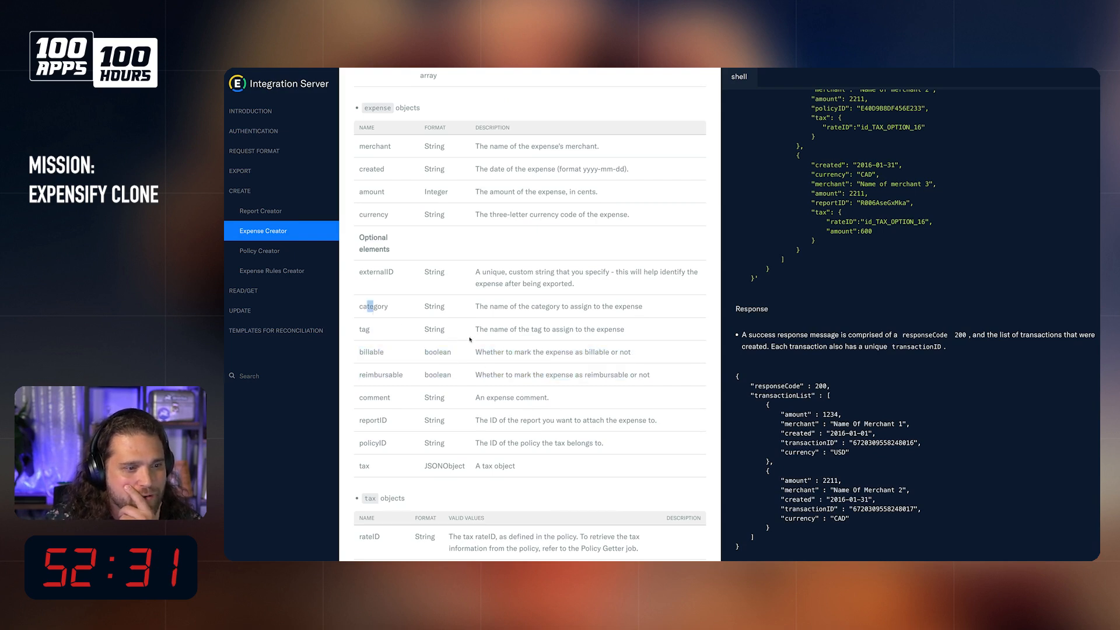
drag(625, 329, 498, 329)
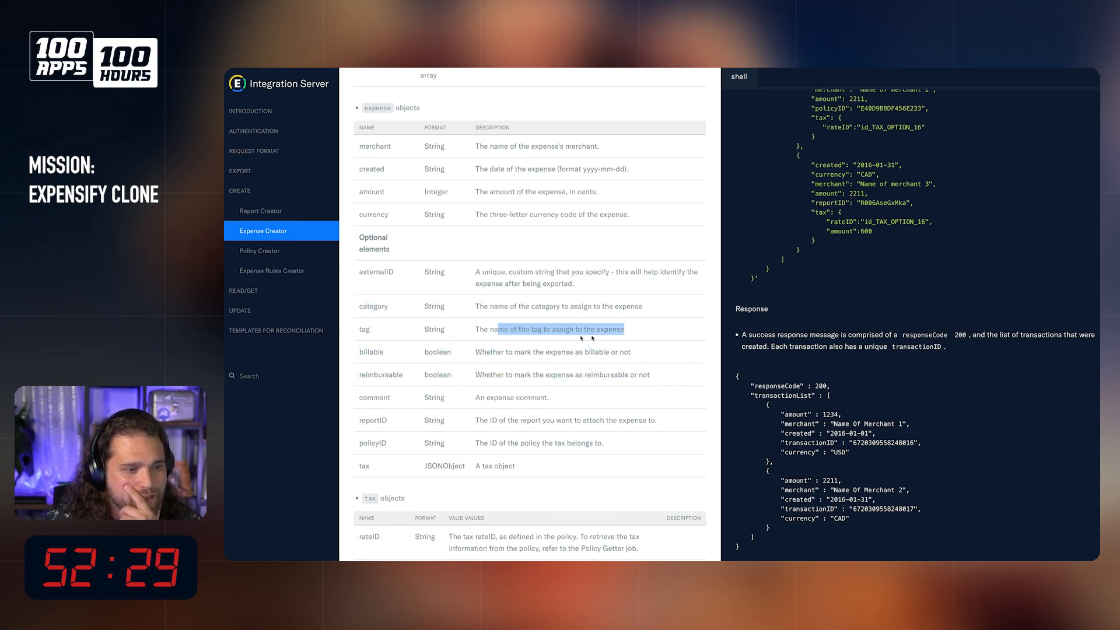
mouse_move(226, 198)
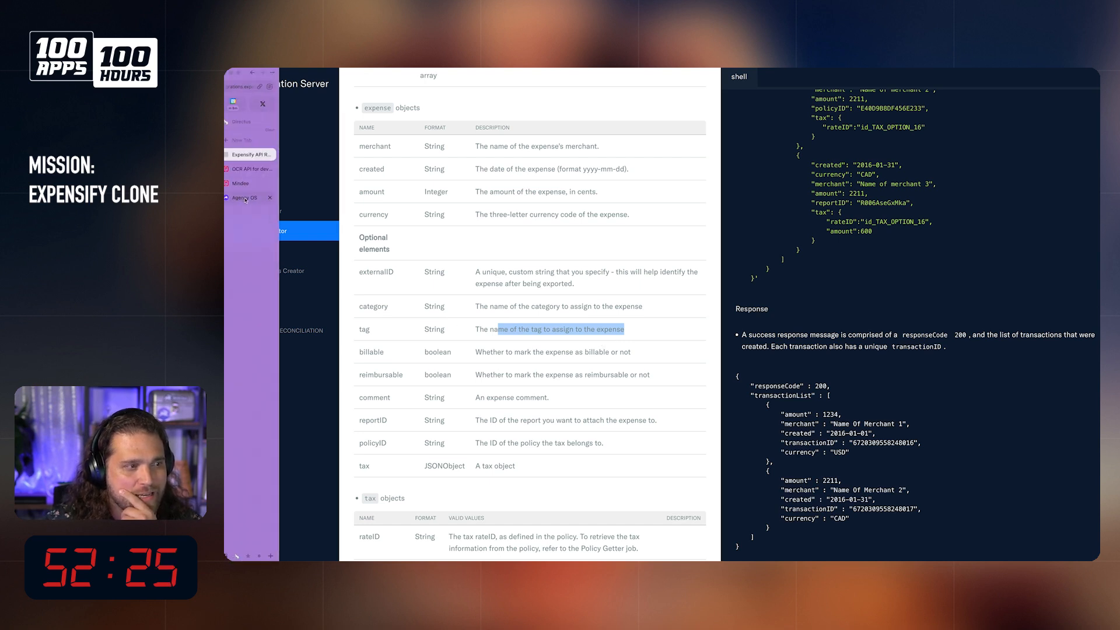
click(245, 200)
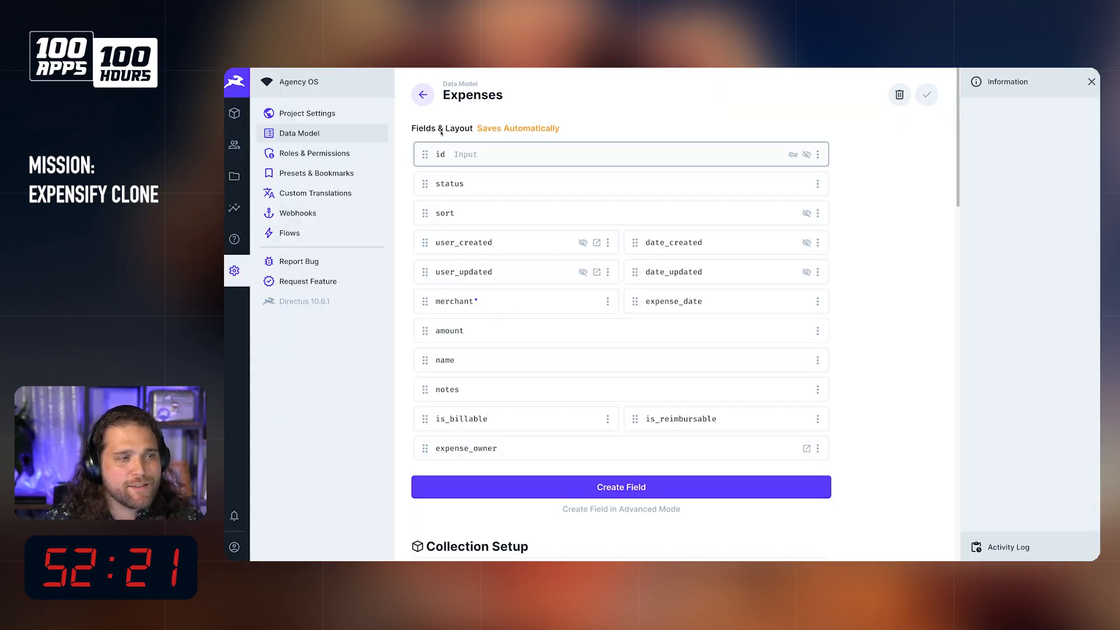
Step: Start another Many to One field in expenses with the key expense_category
click(633, 489)
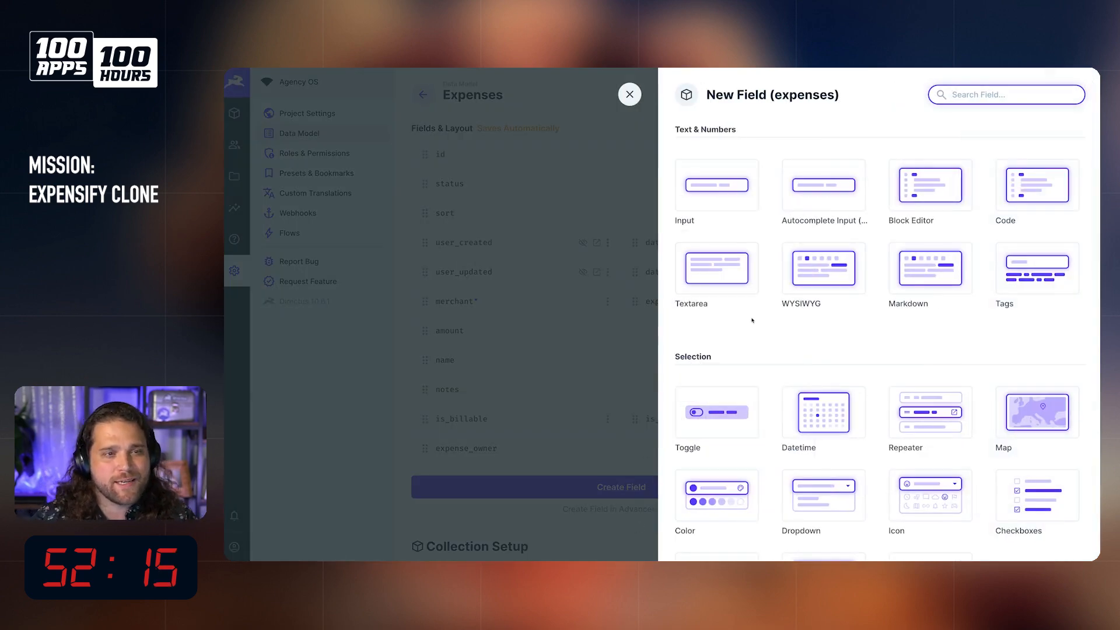
scroll(756, 289, down, 7)
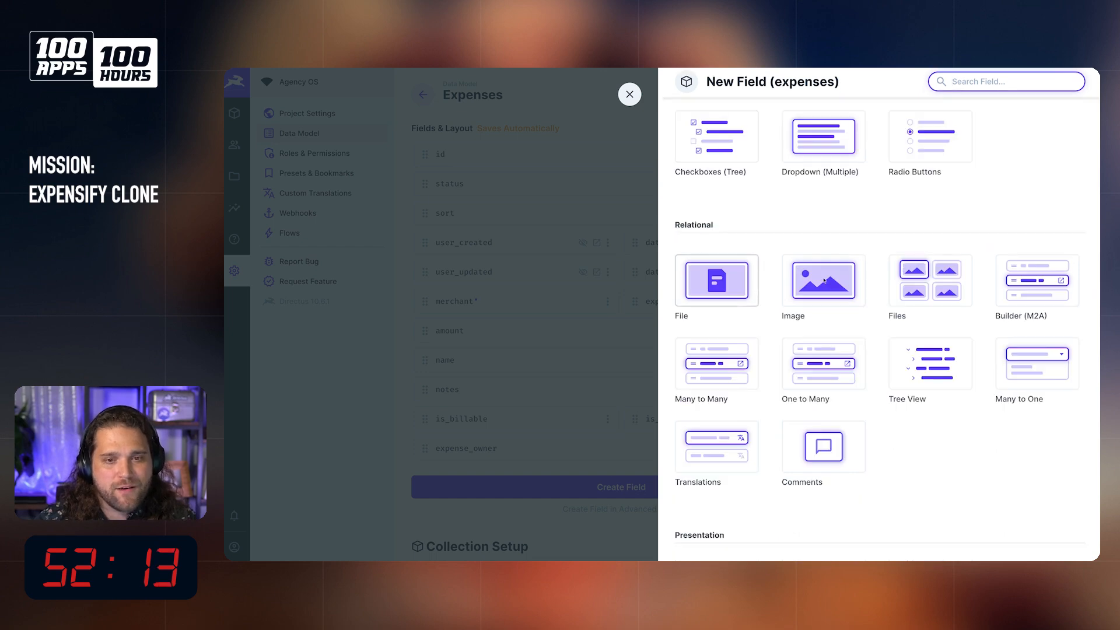
click(1021, 367)
scroll(837, 411, down, 2)
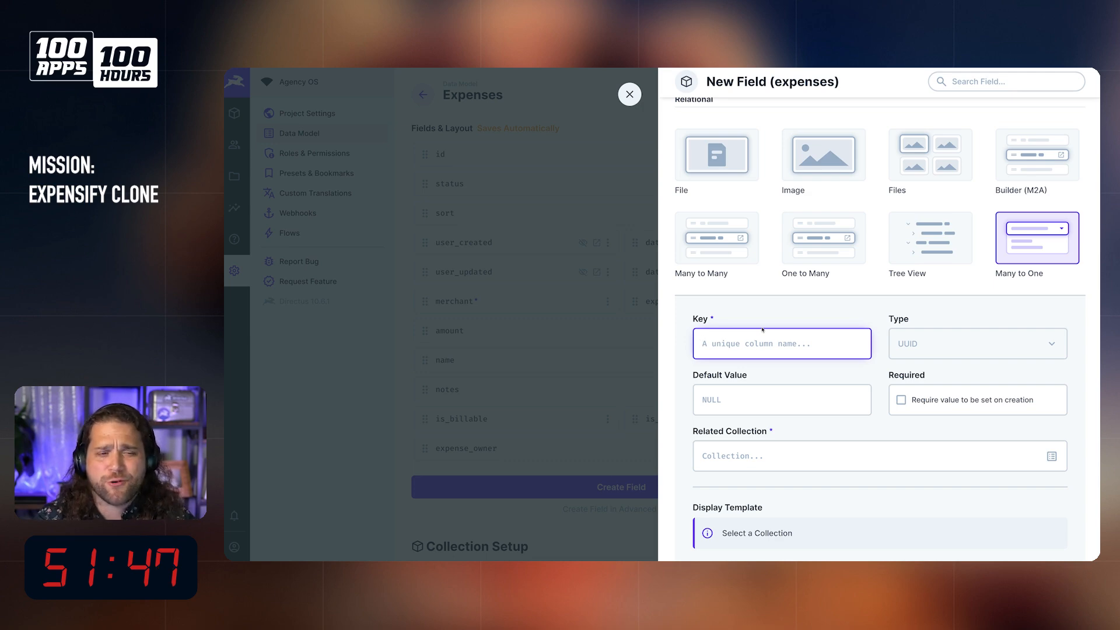
text(cato)
key(BackSpace)
key(BackSpace)
key(BackSpace)
key(BackSpace)
text(expense_category)
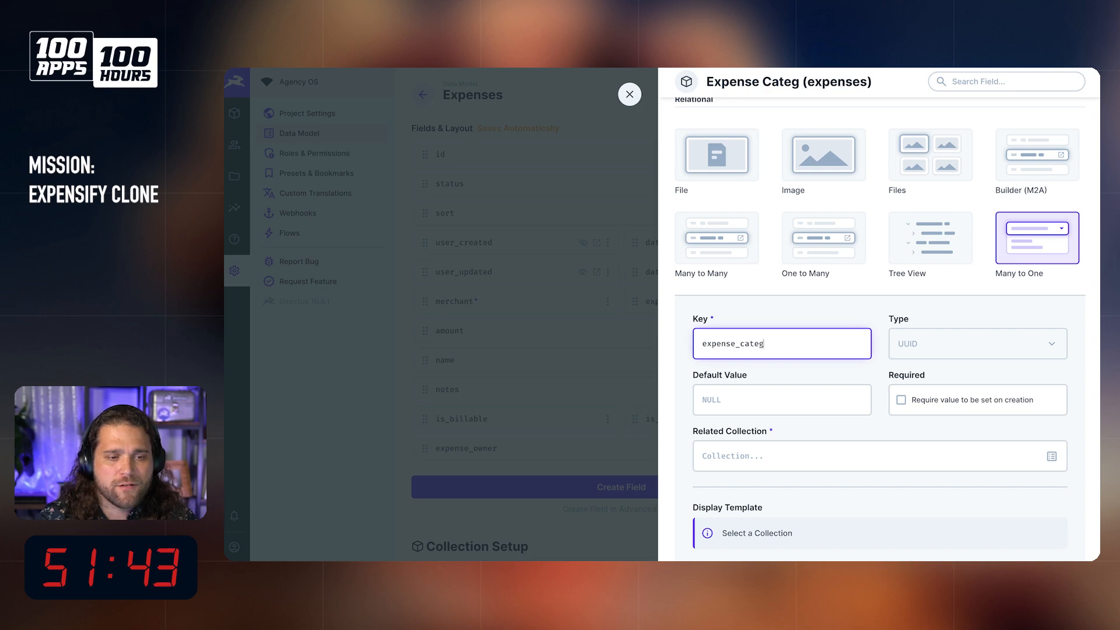
Step: Relate expense_category to a new collection named expense_categories and continue in advanced field creation
click(782, 457)
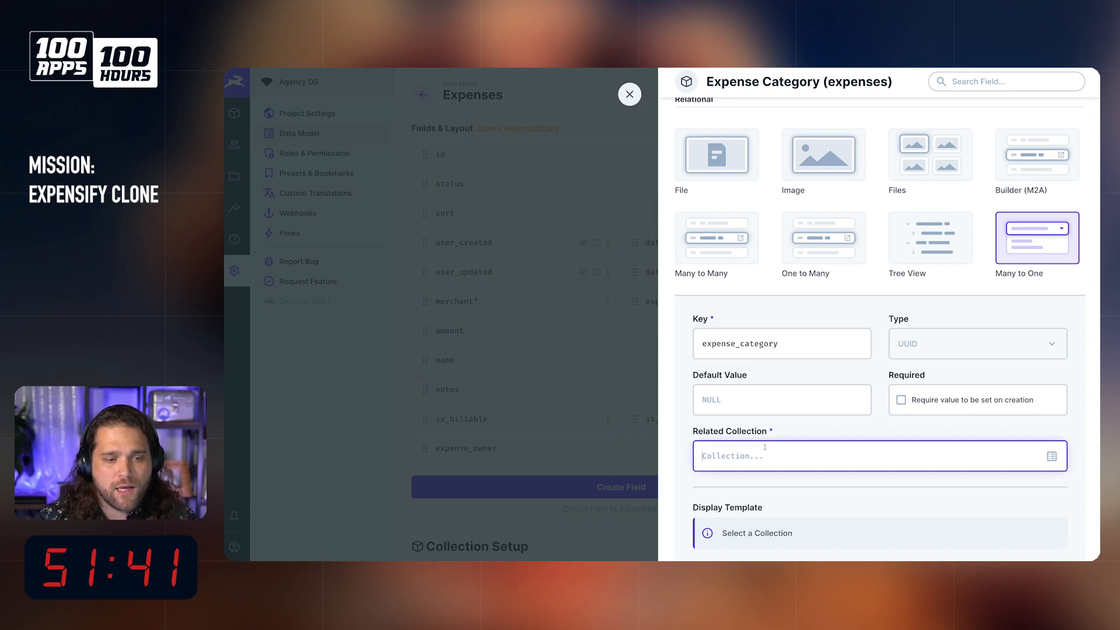
scroll(789, 408, down, 3)
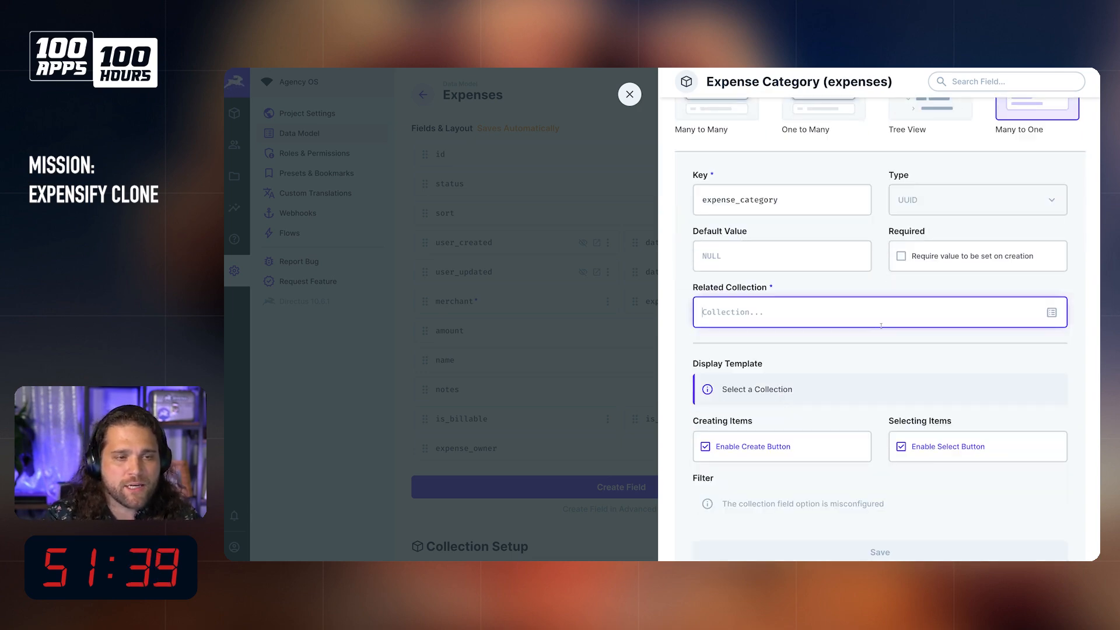
text(exper)
key(BackSpace)
key(BackSpace)
key(BackSpace)
key(BackSpace)
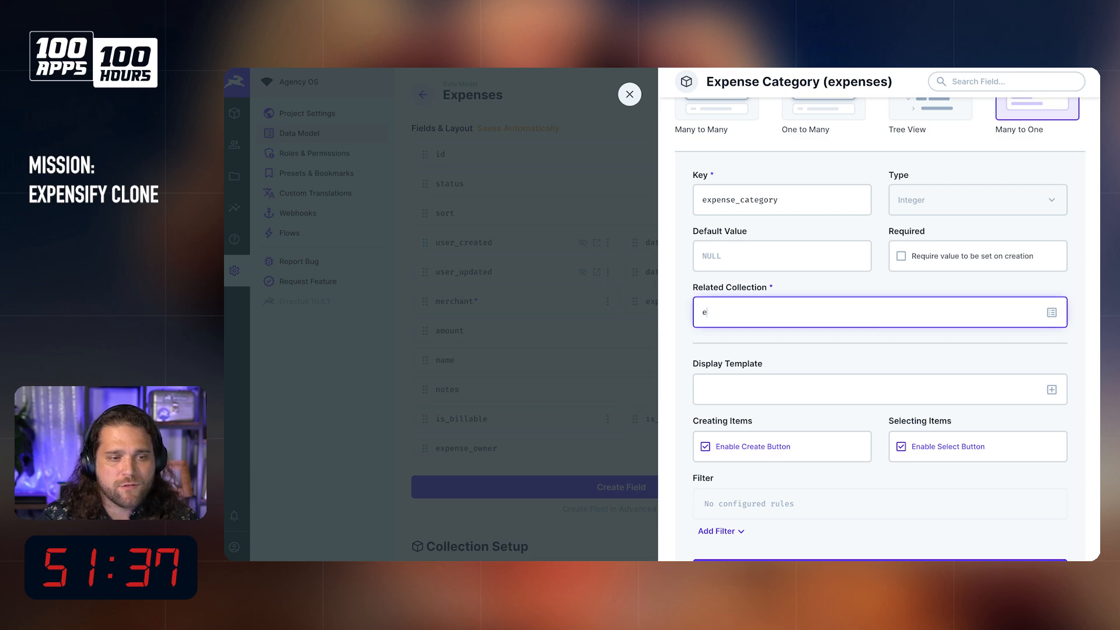
text(xpense_categories)
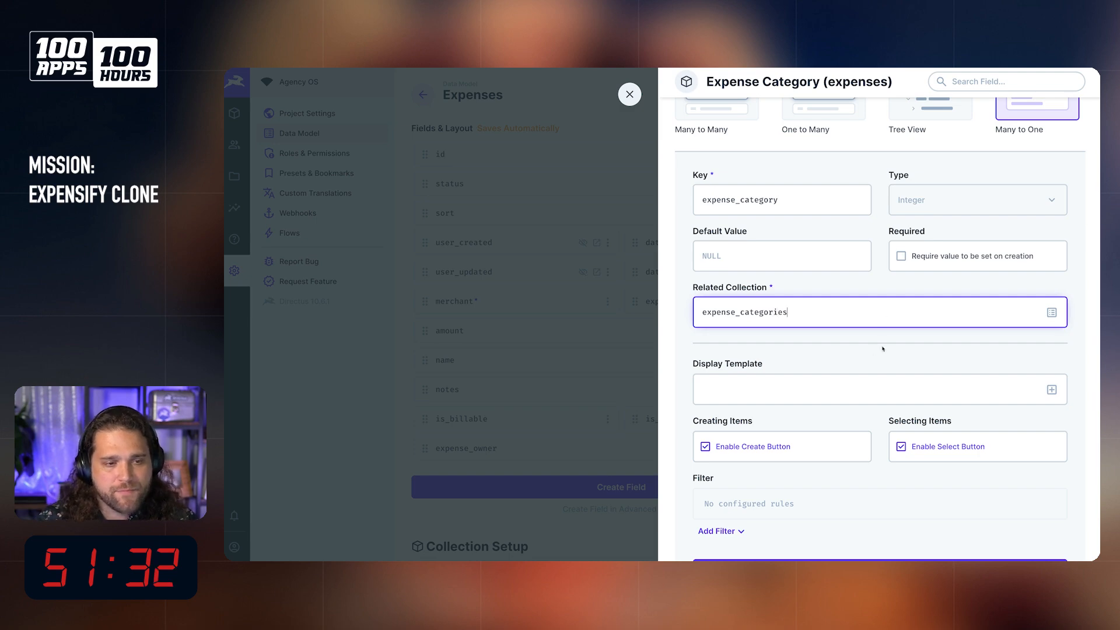
scroll(883, 349, down, 3)
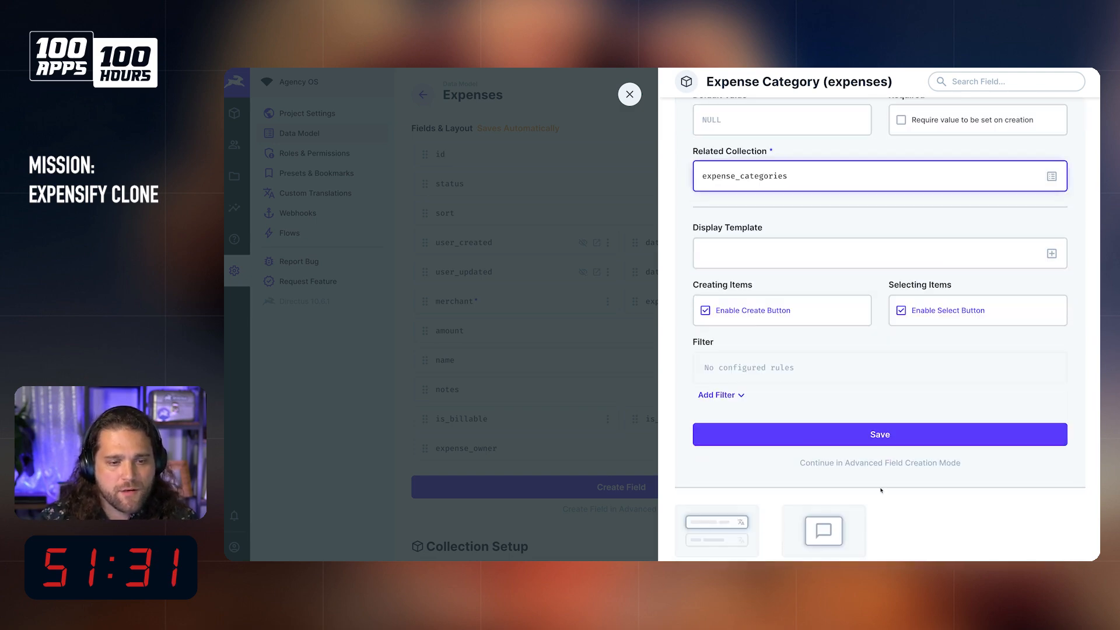
click(856, 464)
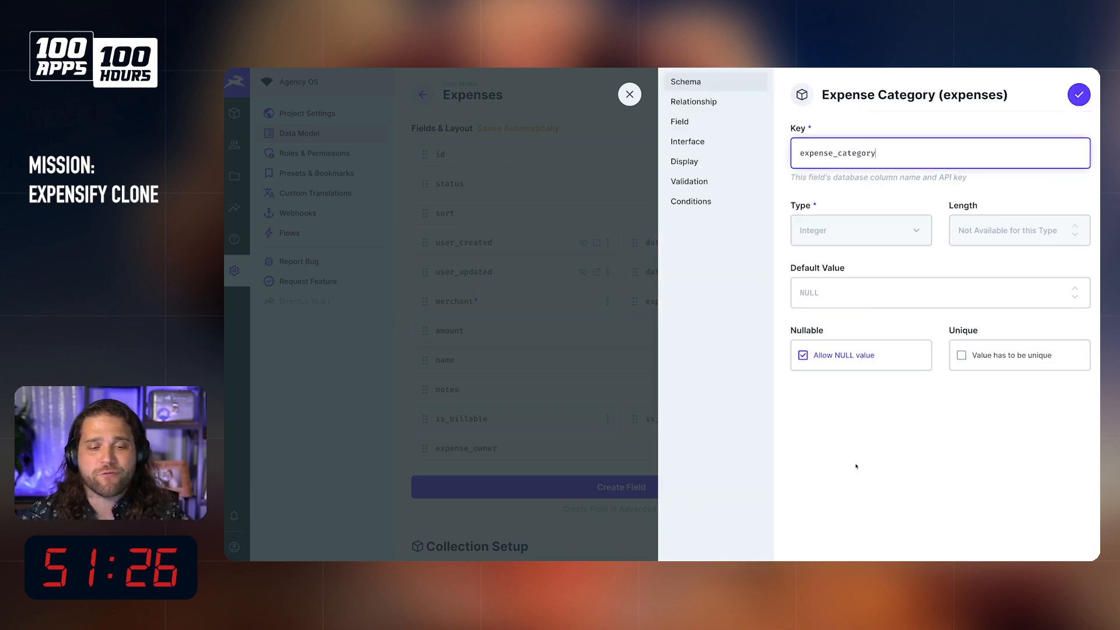
Step: Check the relationship, interface and display settings of expense_category and save the field
click(701, 105)
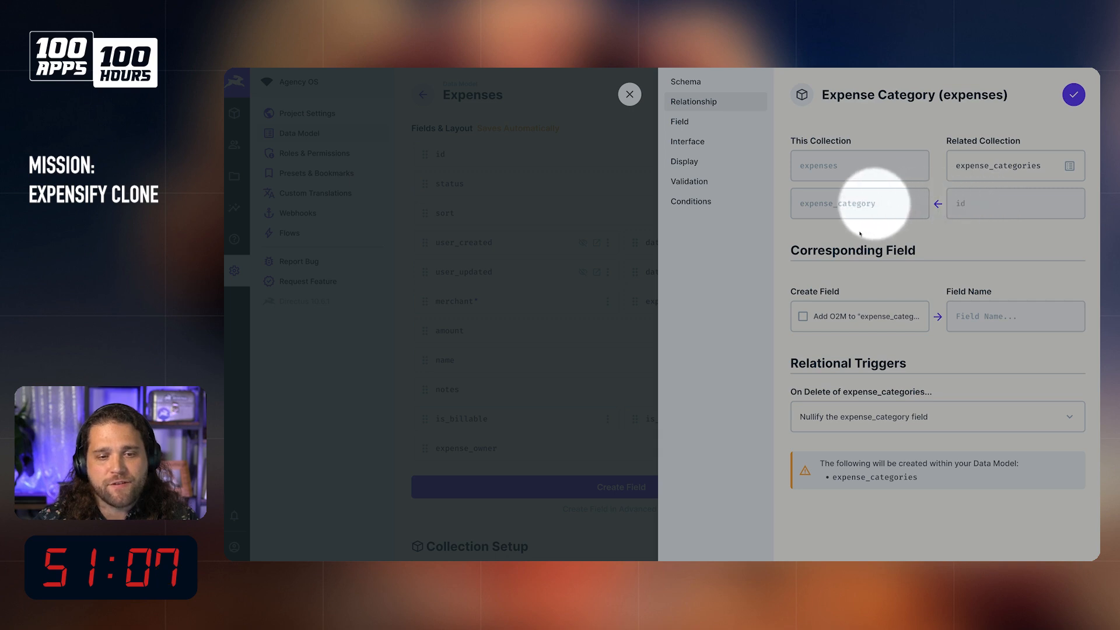
click(681, 122)
click(695, 143)
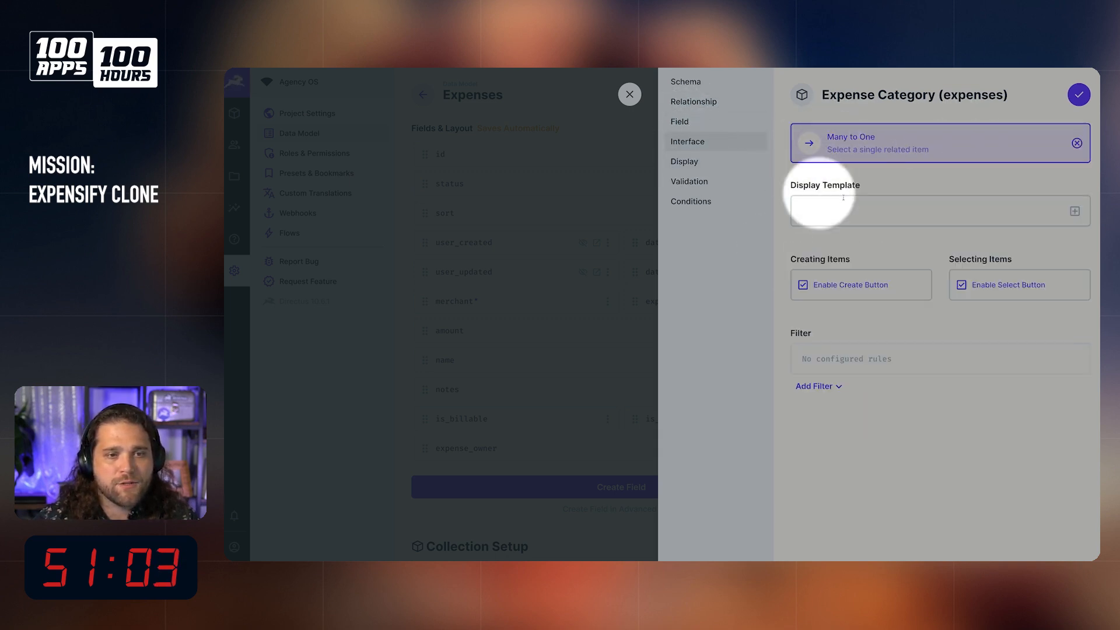
click(828, 207)
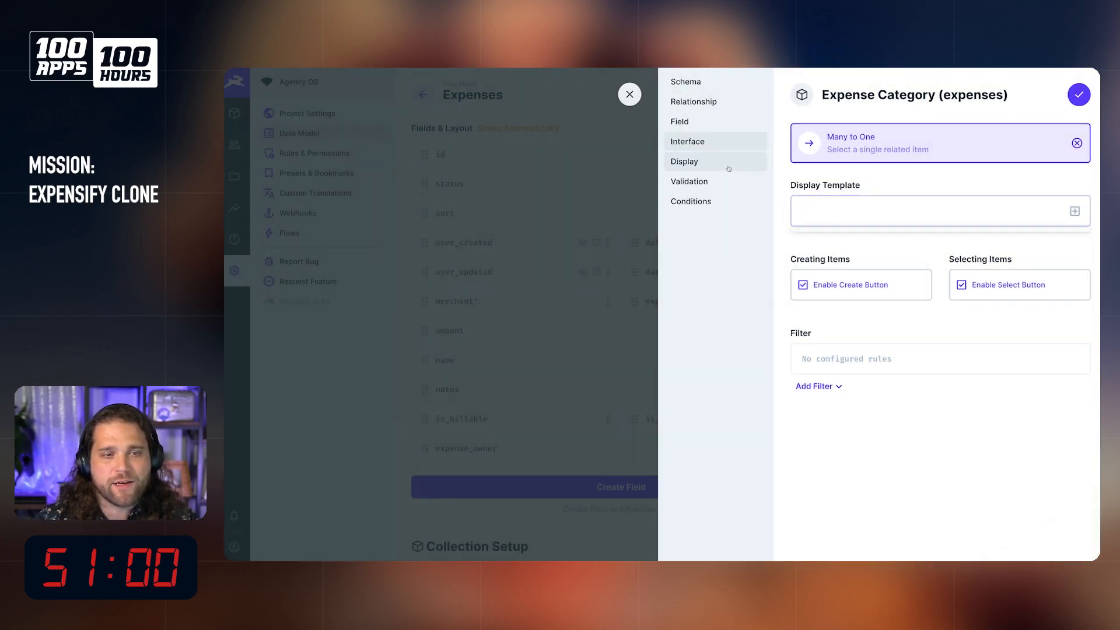
click(725, 164)
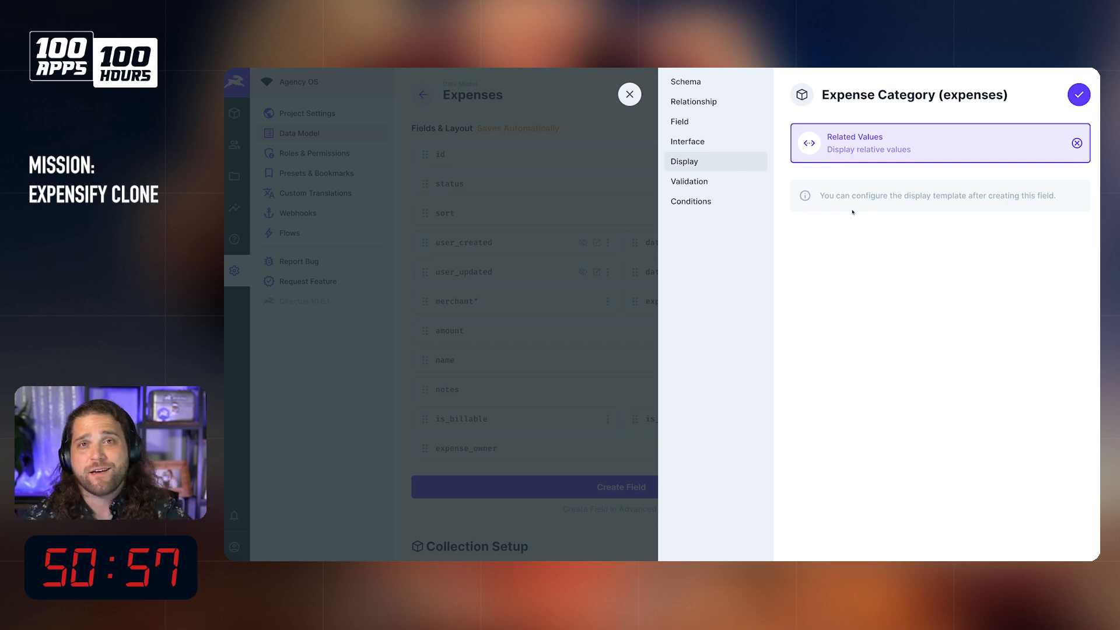
click(1080, 95)
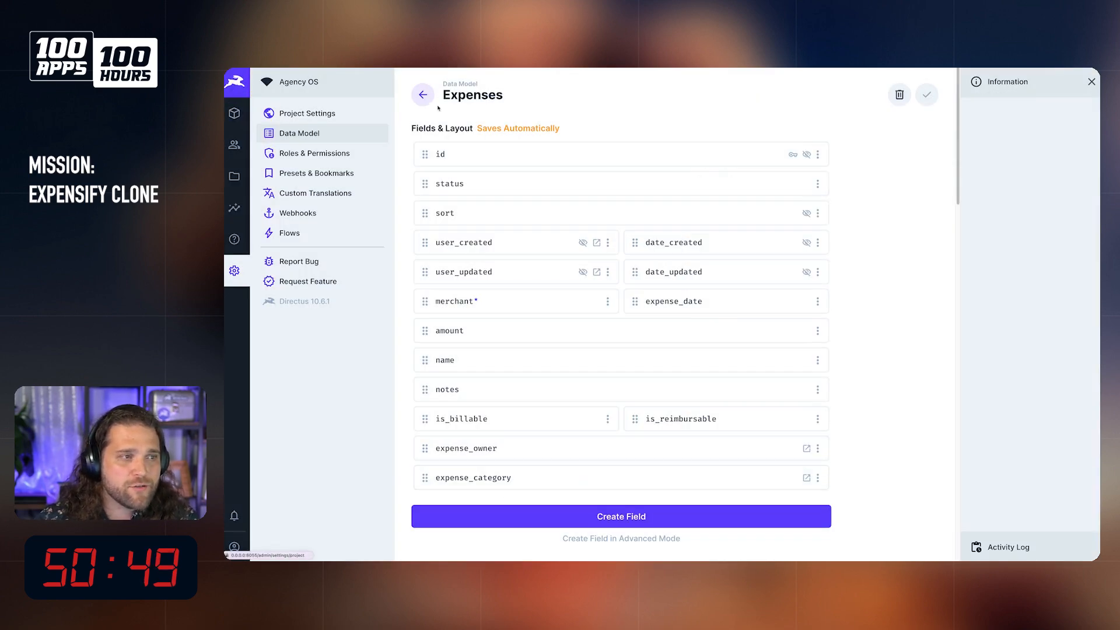
Step: Nest the expense_categories collection inside the expensify_tribute folder in the data model
click(416, 98)
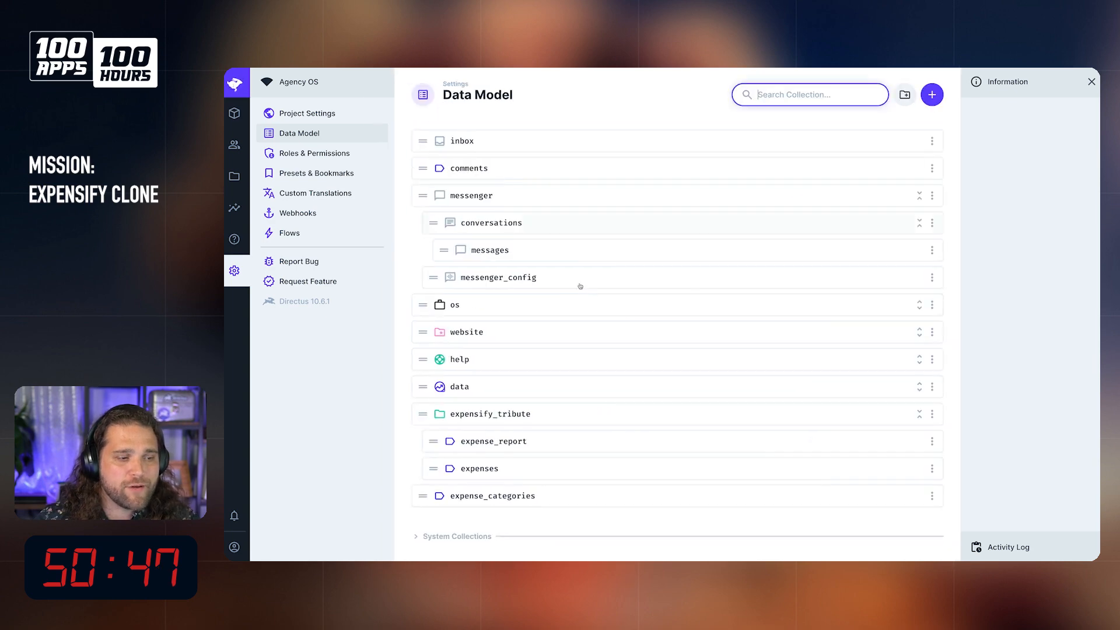
click(440, 500)
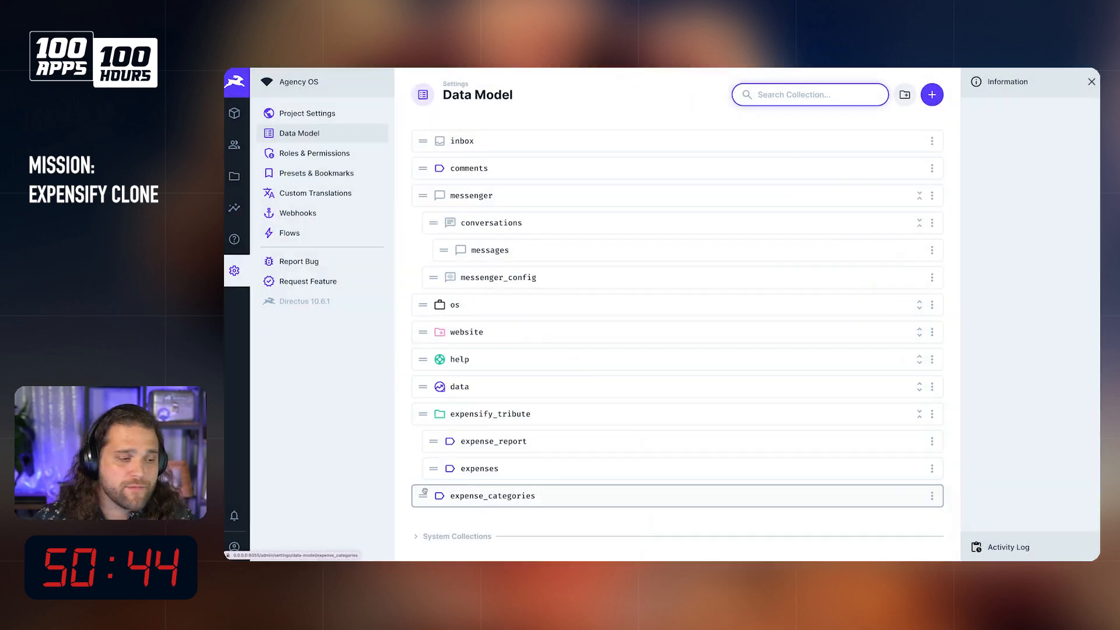
mouse_move(424, 492)
mouse_down()
mouse_move(428, 443)
mouse_move(444, 493)
mouse_up()
Step: Start a Many to Many field in the expenses collection with the key tags
click(449, 479)
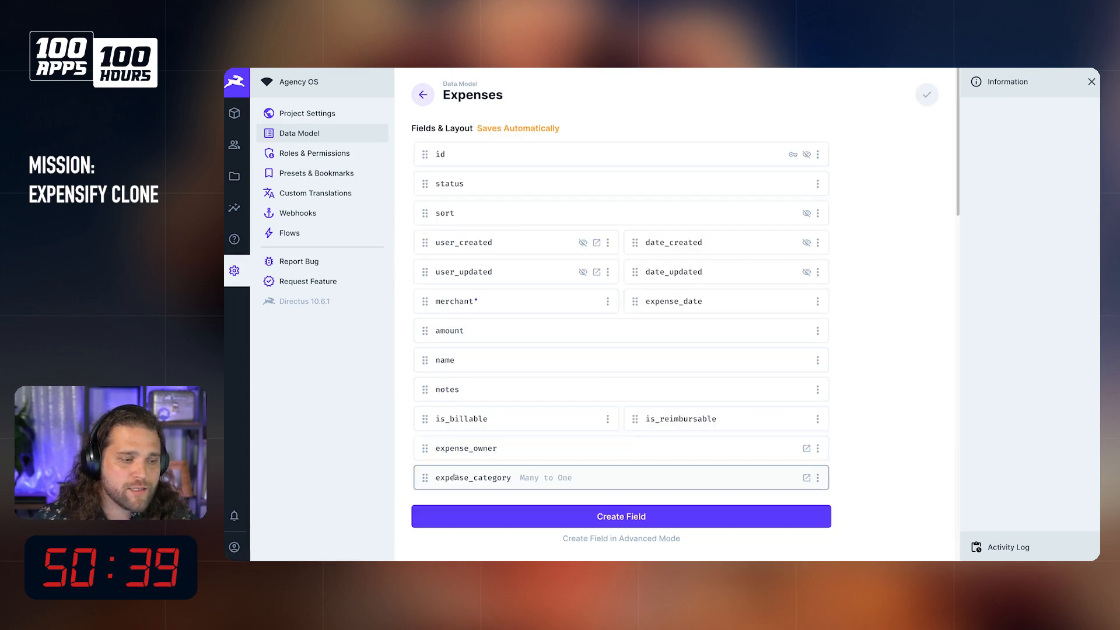
click(552, 516)
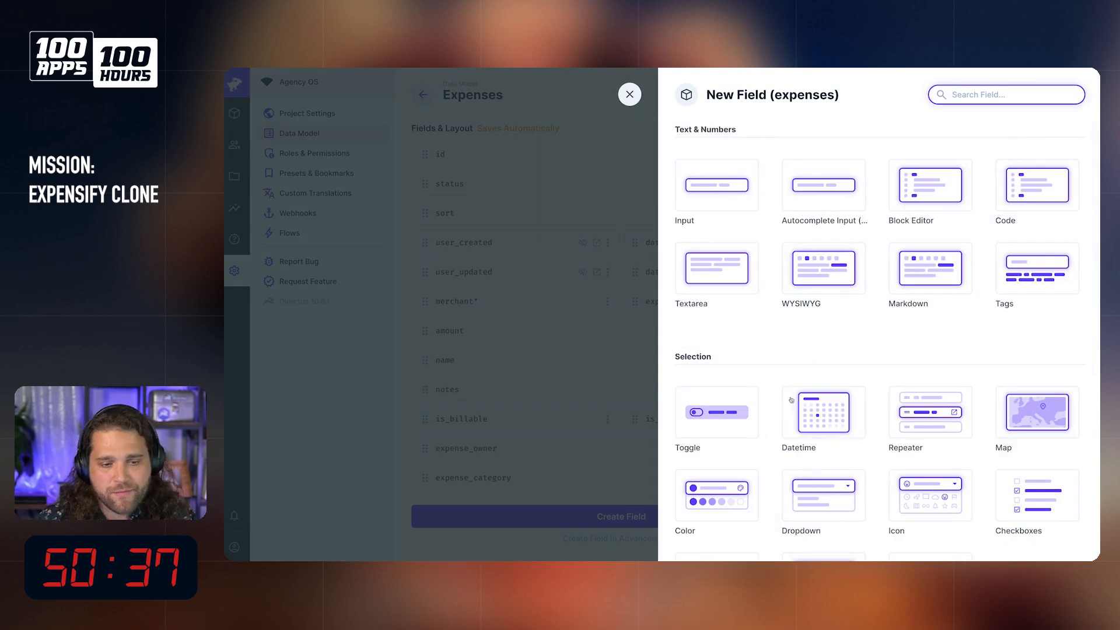
scroll(774, 420, down, 5)
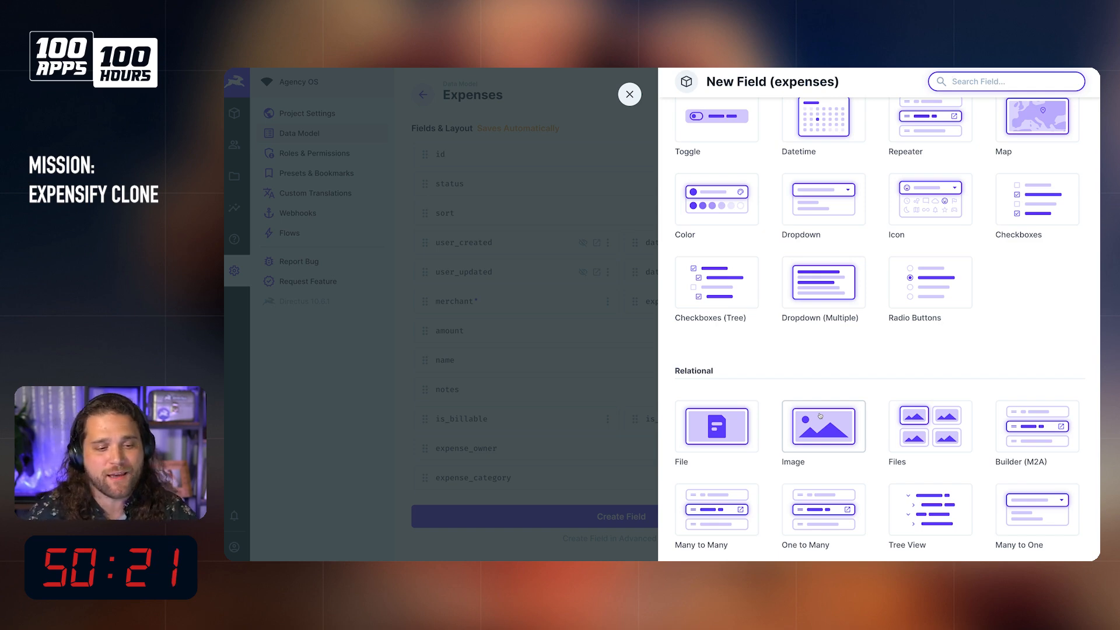
click(718, 509)
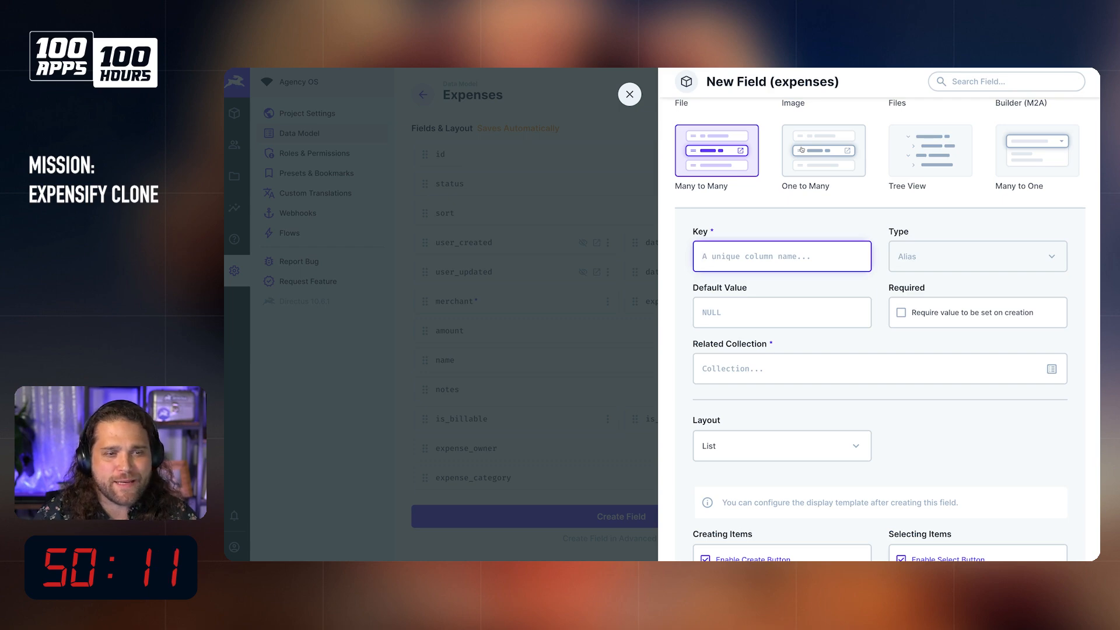
text(tags)
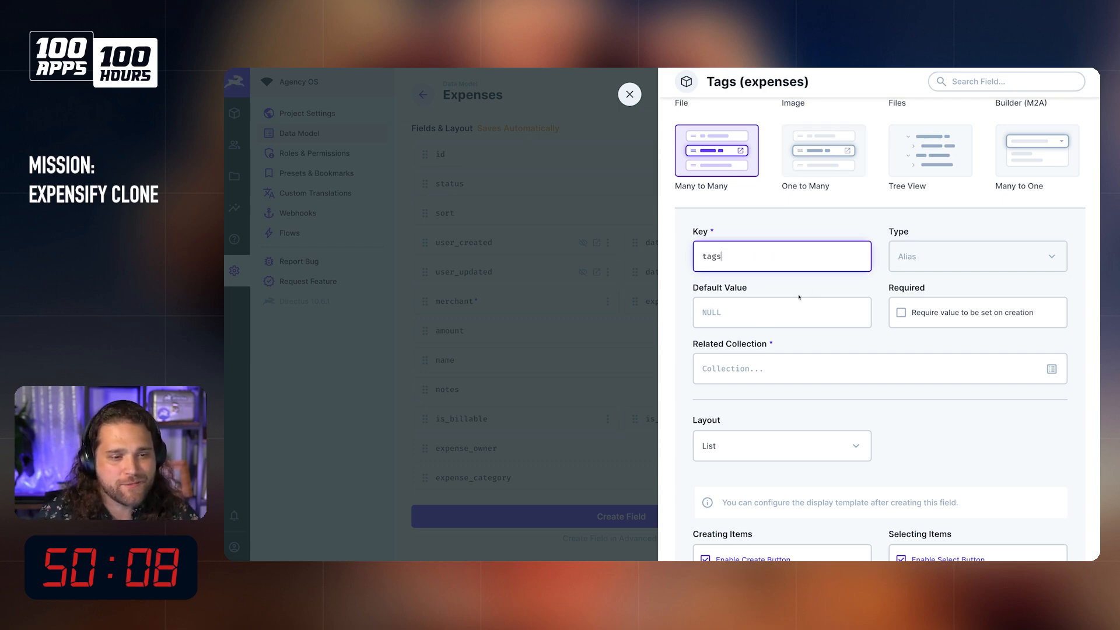
Step: Relate tags to a new collection named expense_tags, enable the link to the item, and save the field
click(762, 368)
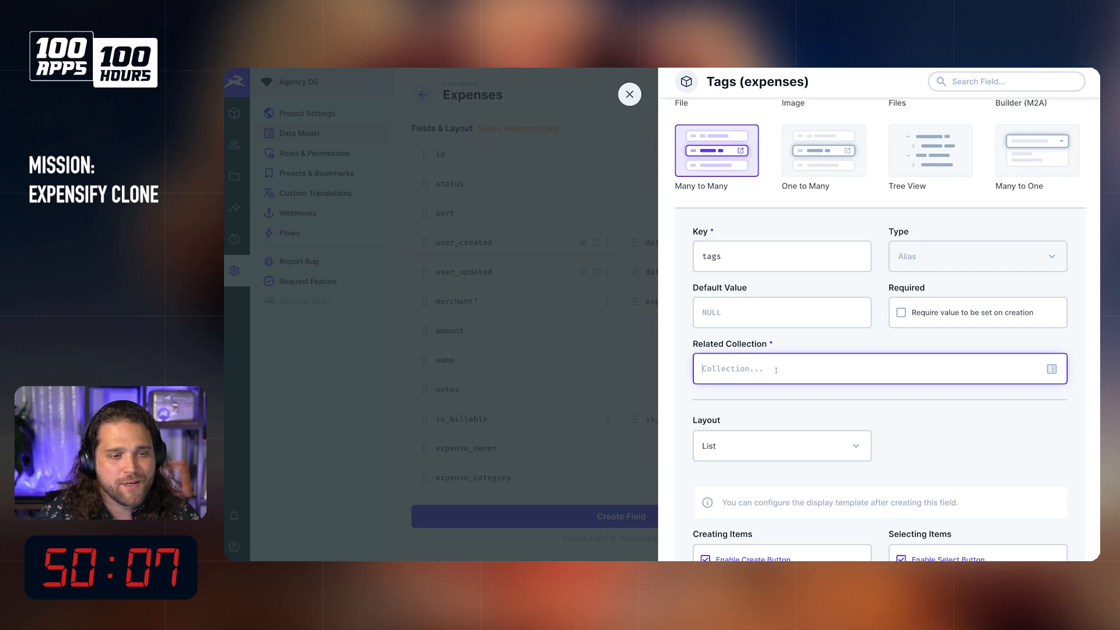
text(expense_tags)
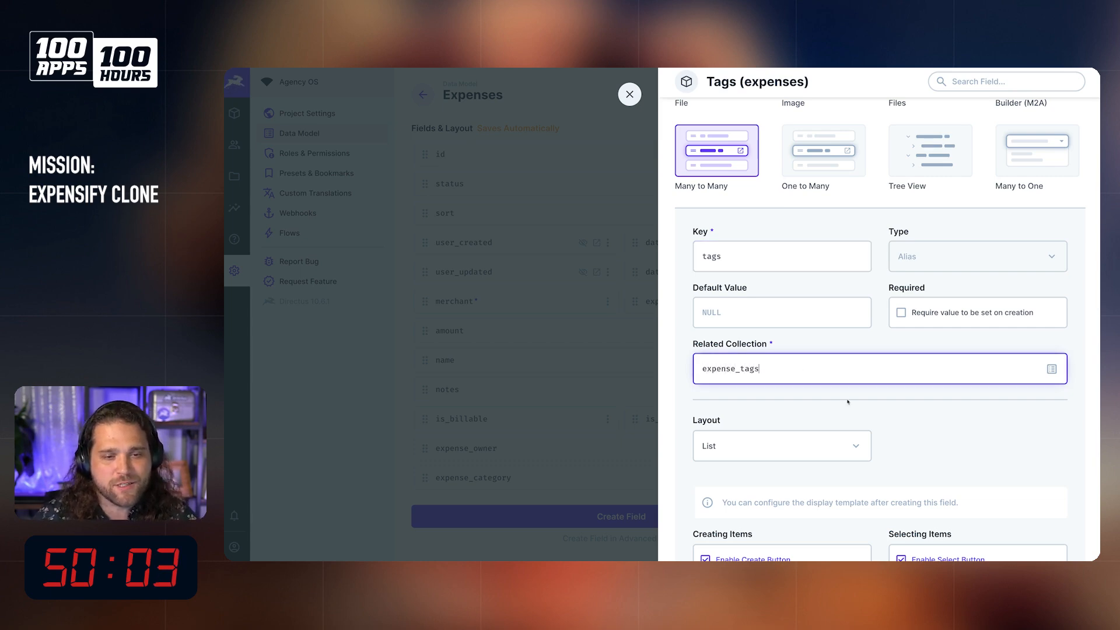
scroll(858, 395, down, 10)
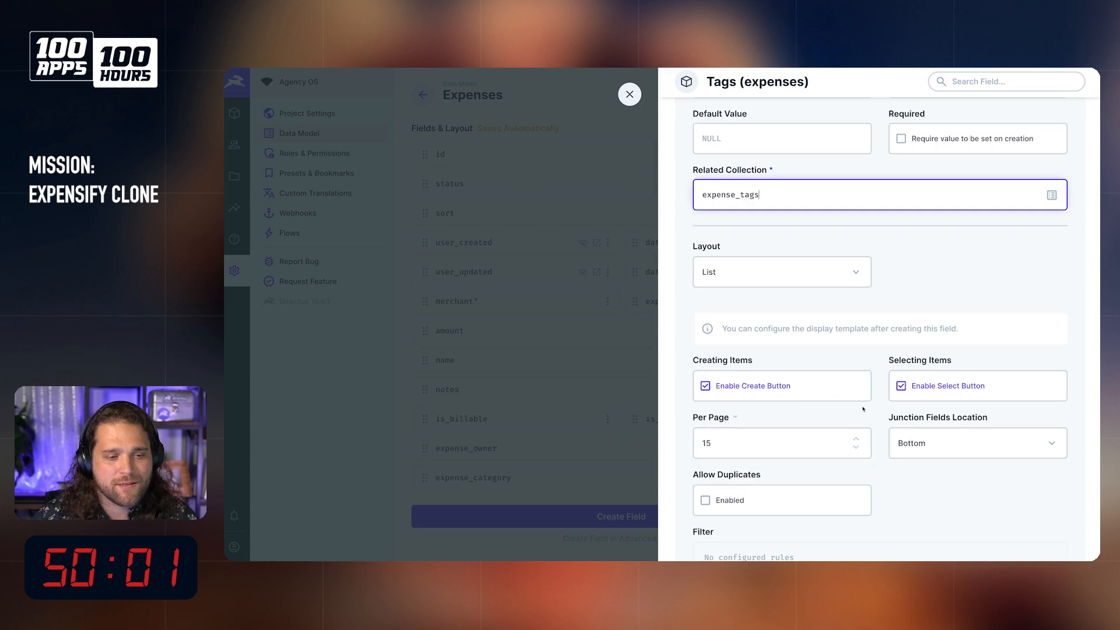
scroll(860, 407, down, 1)
click(779, 357)
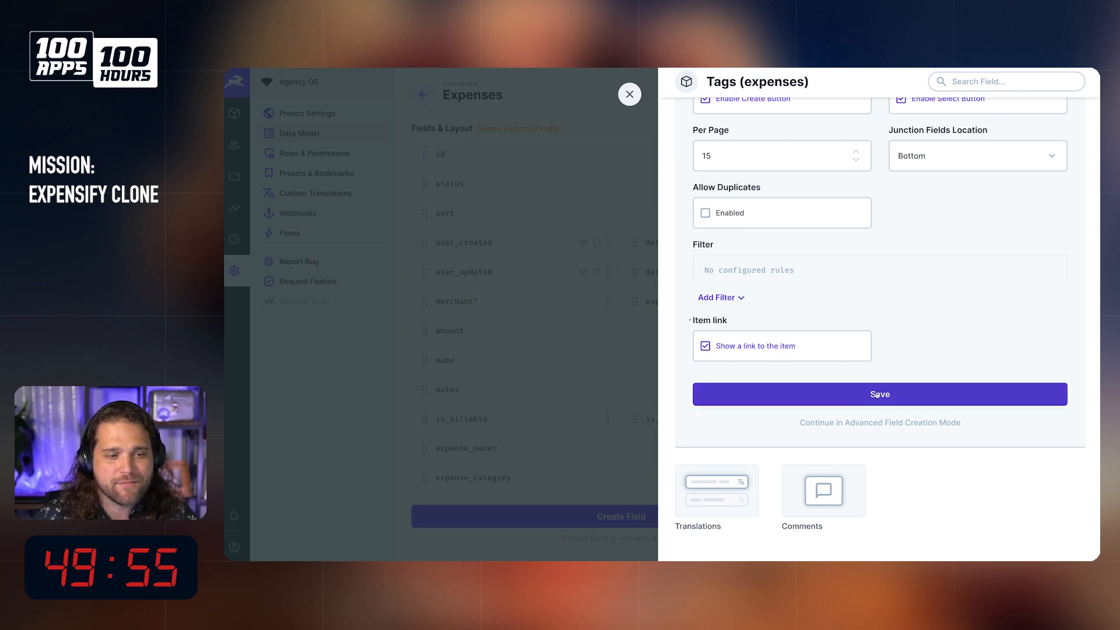
click(895, 396)
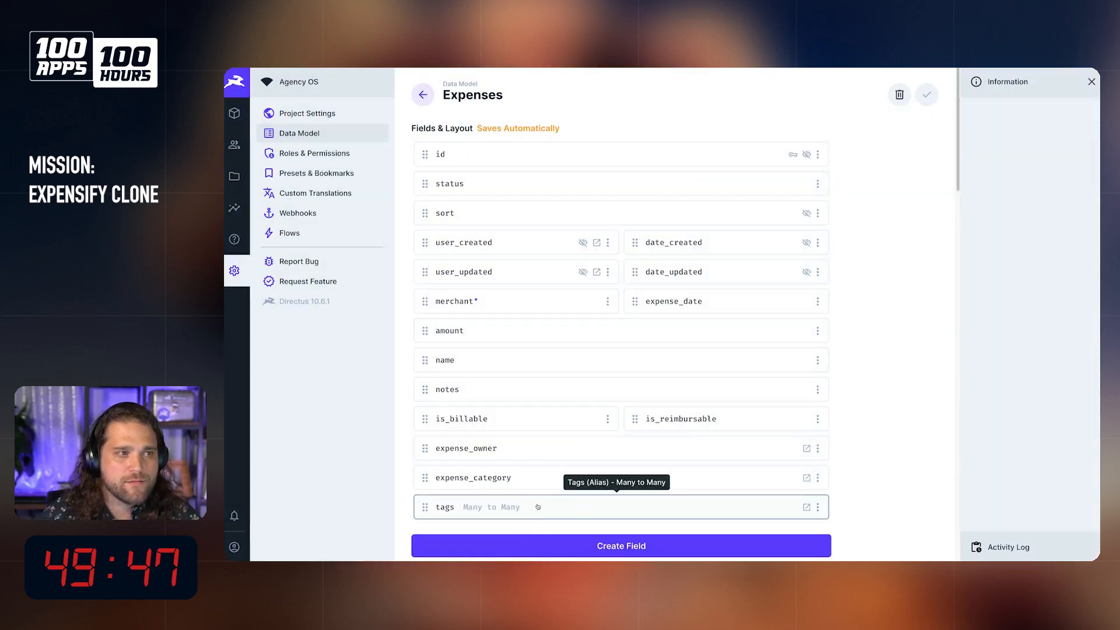
Step: Add a string Input field with the key name to the expense_categories collection
click(421, 95)
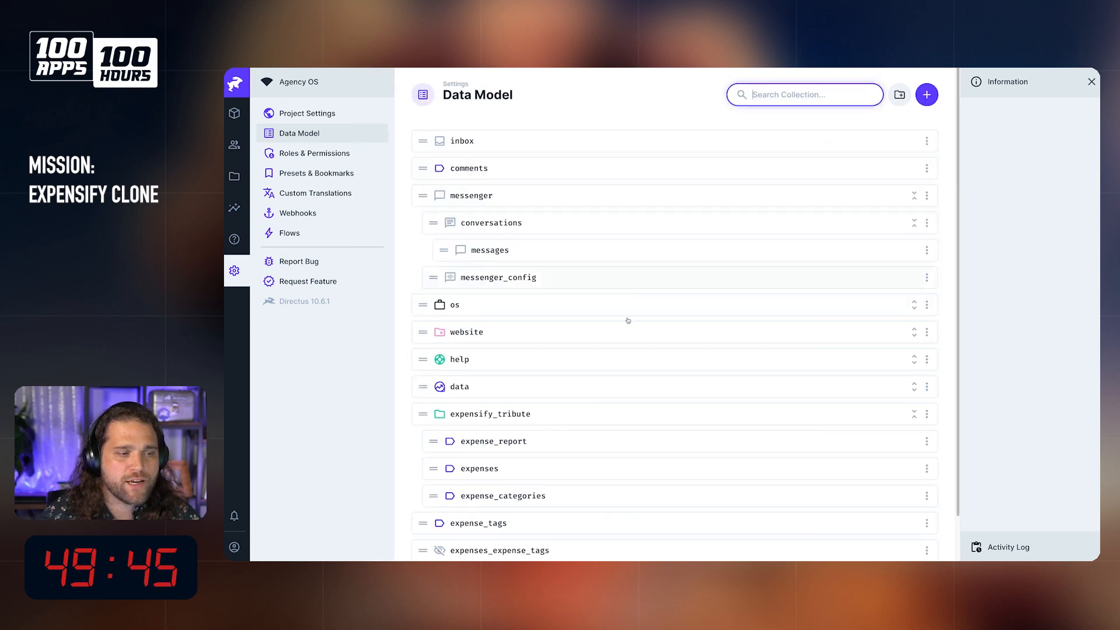
scroll(628, 285, down, 1)
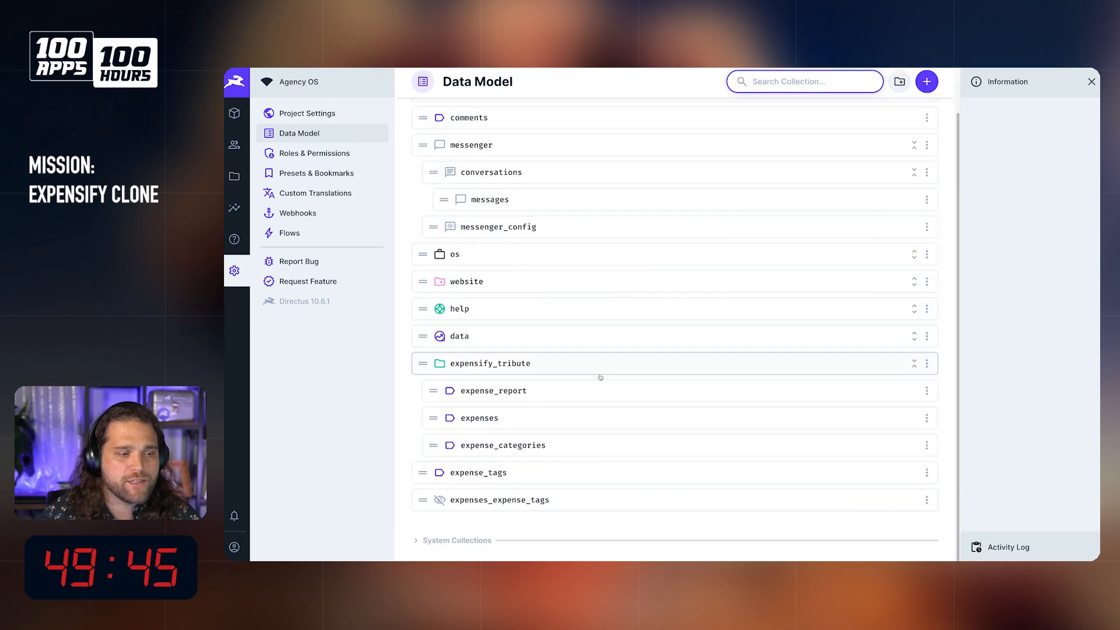
click(496, 450)
click(639, 215)
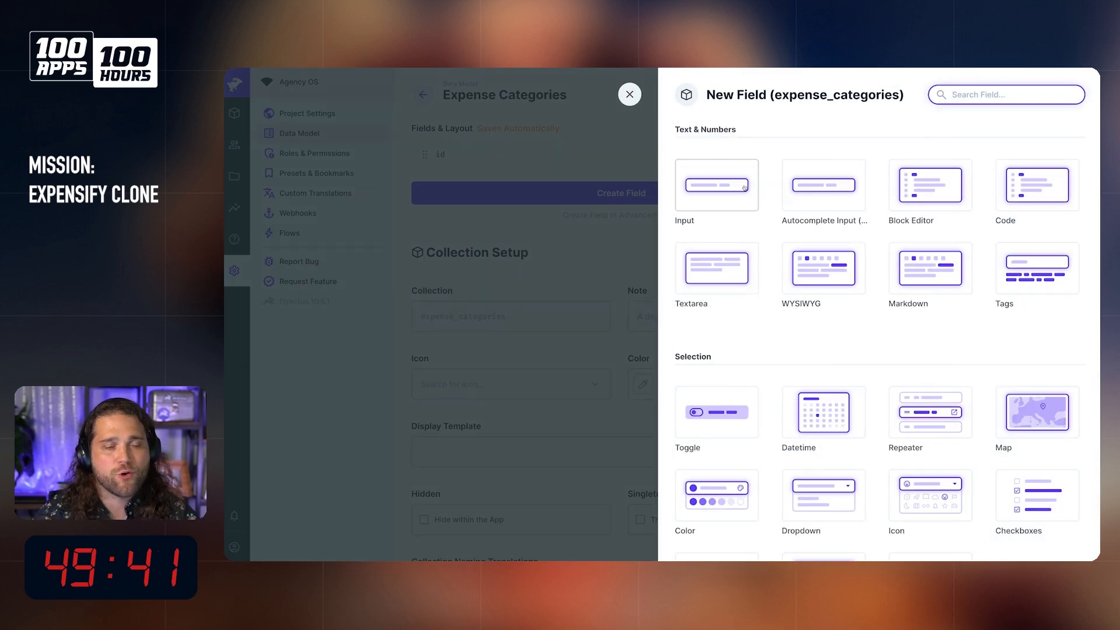
click(718, 185)
text(name)
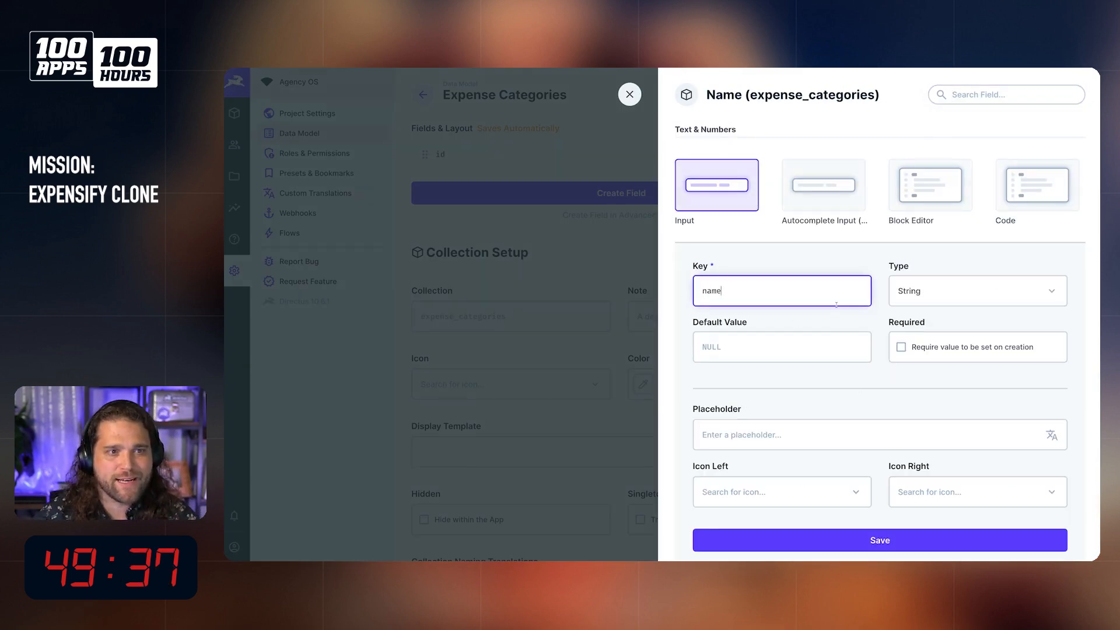
click(867, 540)
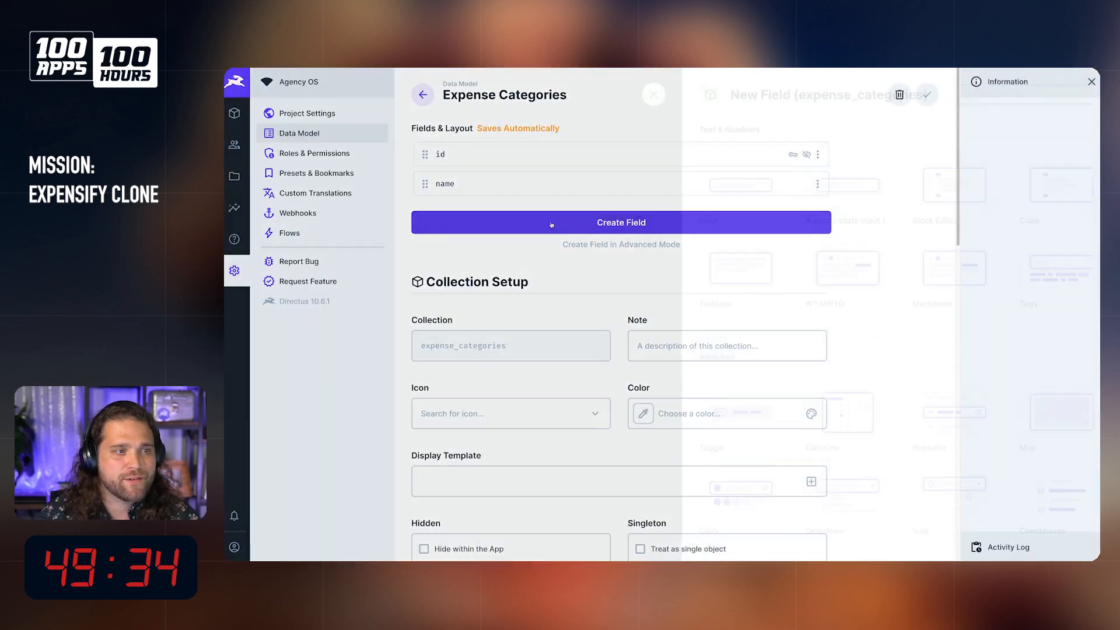
Step: Add a string Input field with the key account_number to expense_categories
click(552, 225)
click(717, 185)
text(accout)
key(BackSpace)
text(unt_nu)
text(mber)
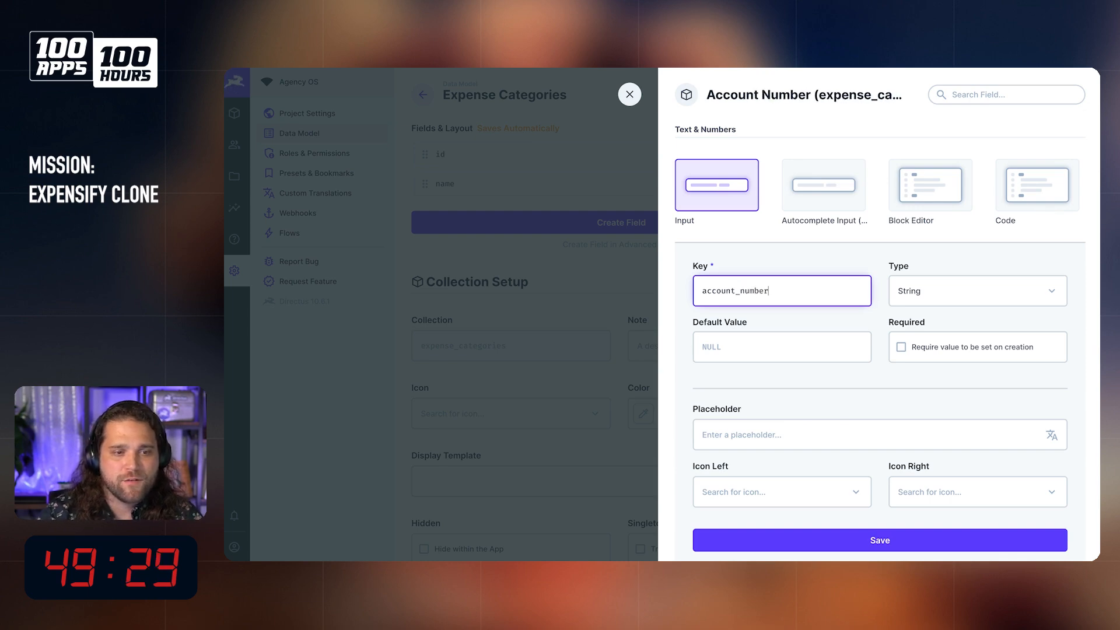
click(946, 531)
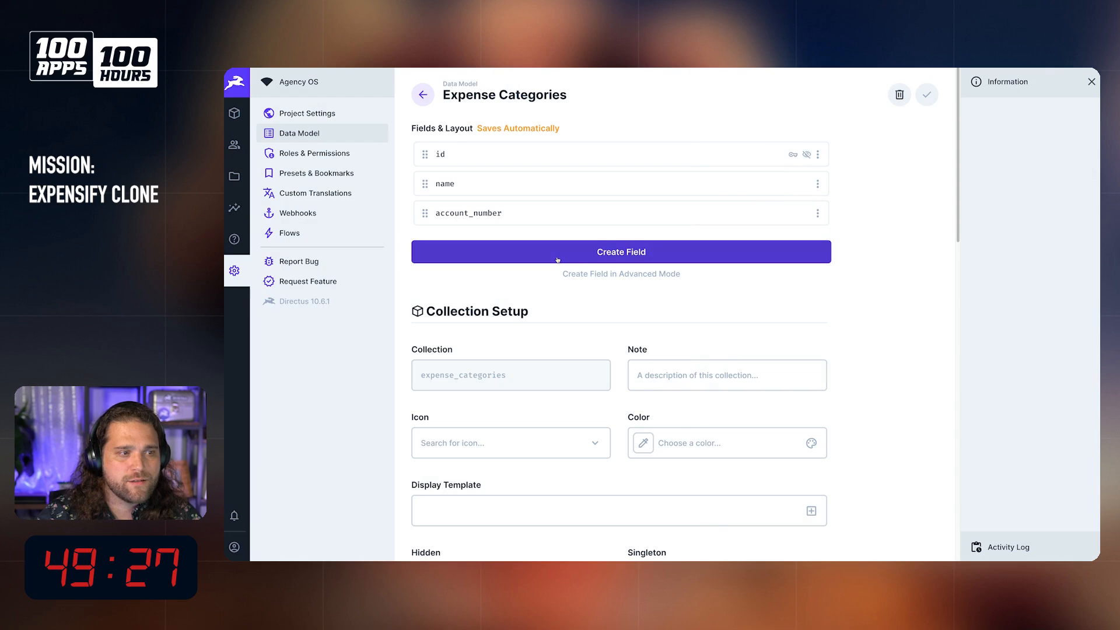
Step: Add a string Input field with the key account_name to expense_categories
click(643, 250)
click(718, 185)
text(account_nam)
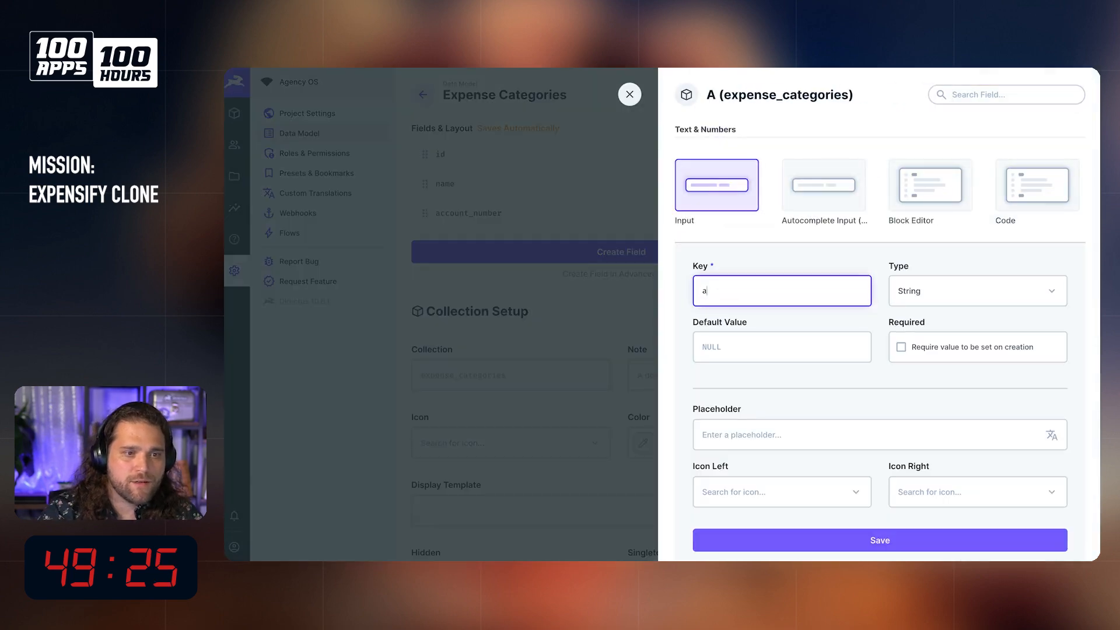
text(e)
click(891, 539)
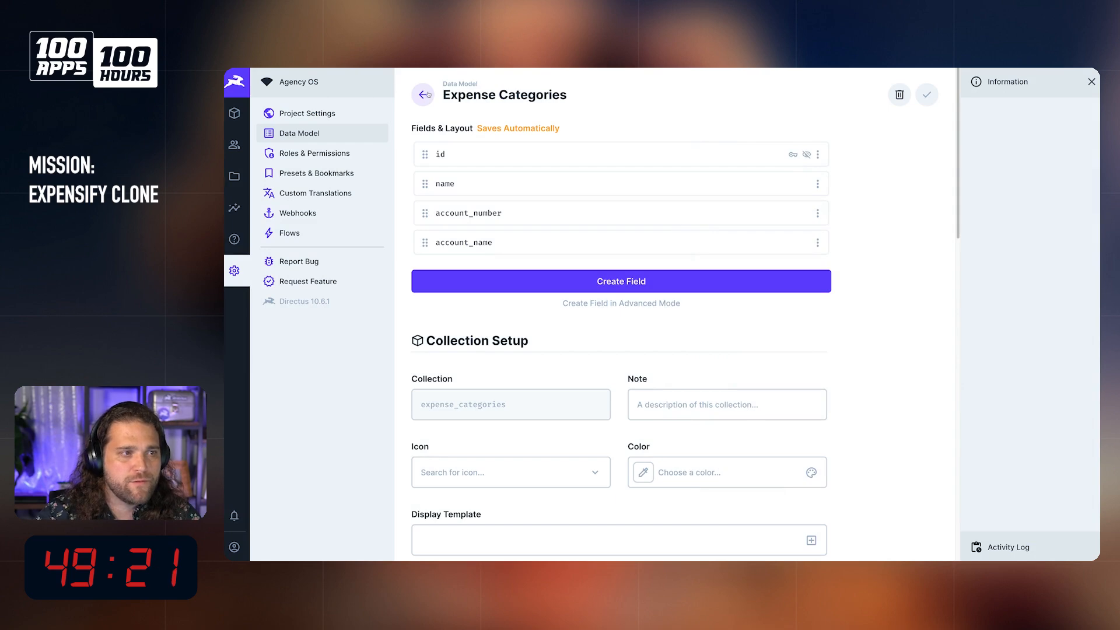
Step: Add a string Input field with the key name to the expense_tags collection
click(424, 95)
scroll(523, 478, down, 1)
click(522, 468)
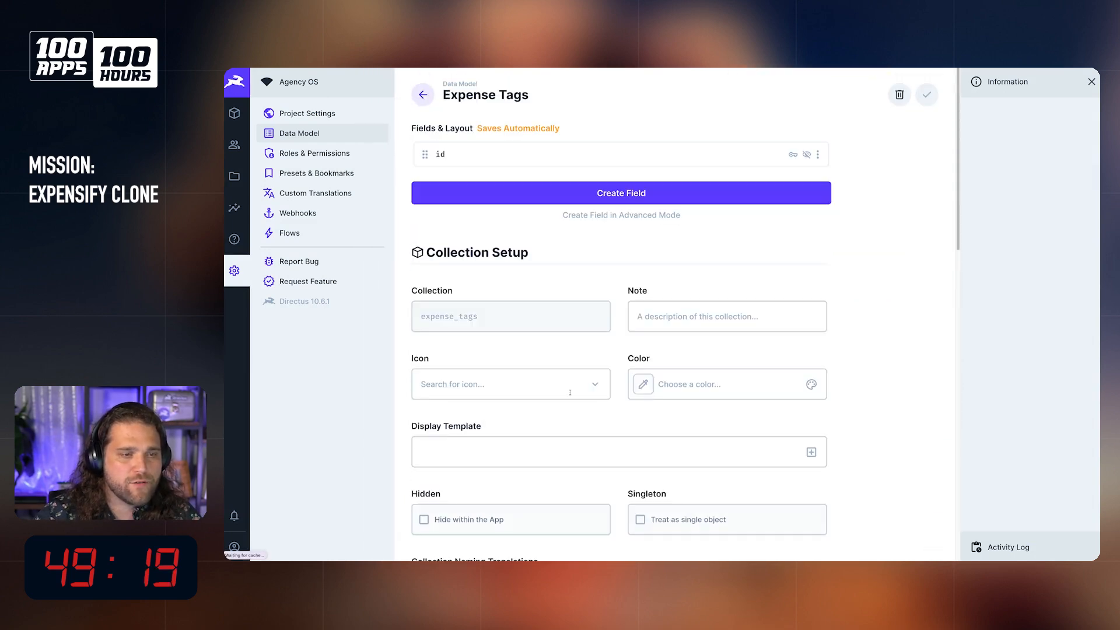
click(520, 195)
click(722, 201)
text(tags)
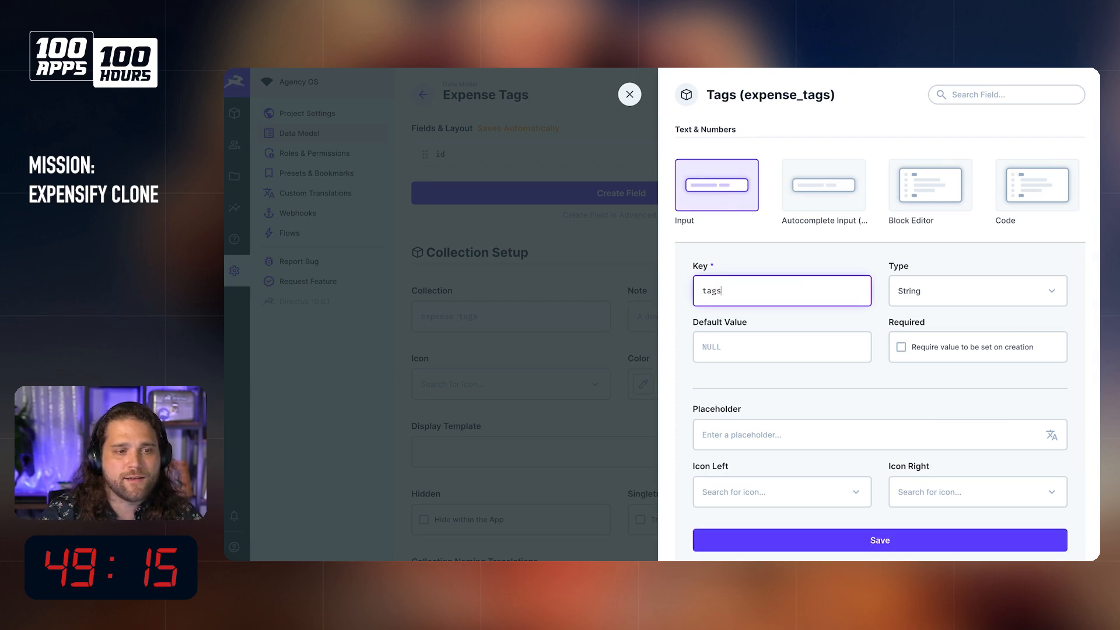
key(BackSpace)
key(BackSpace)
key(BackSpace)
key(BackSpace)
text(name)
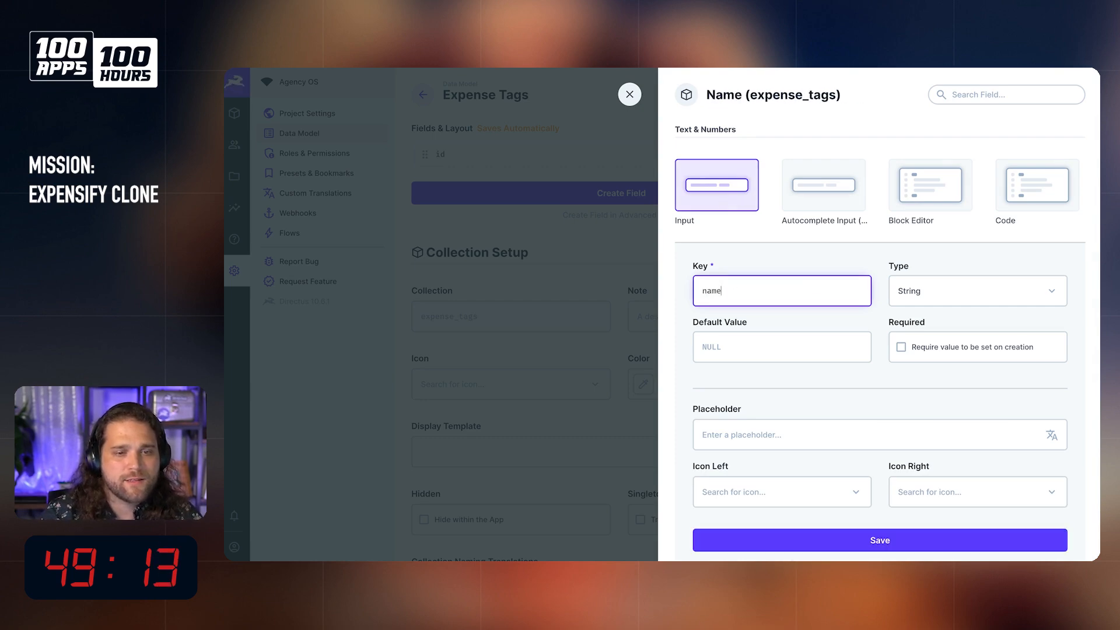
click(899, 539)
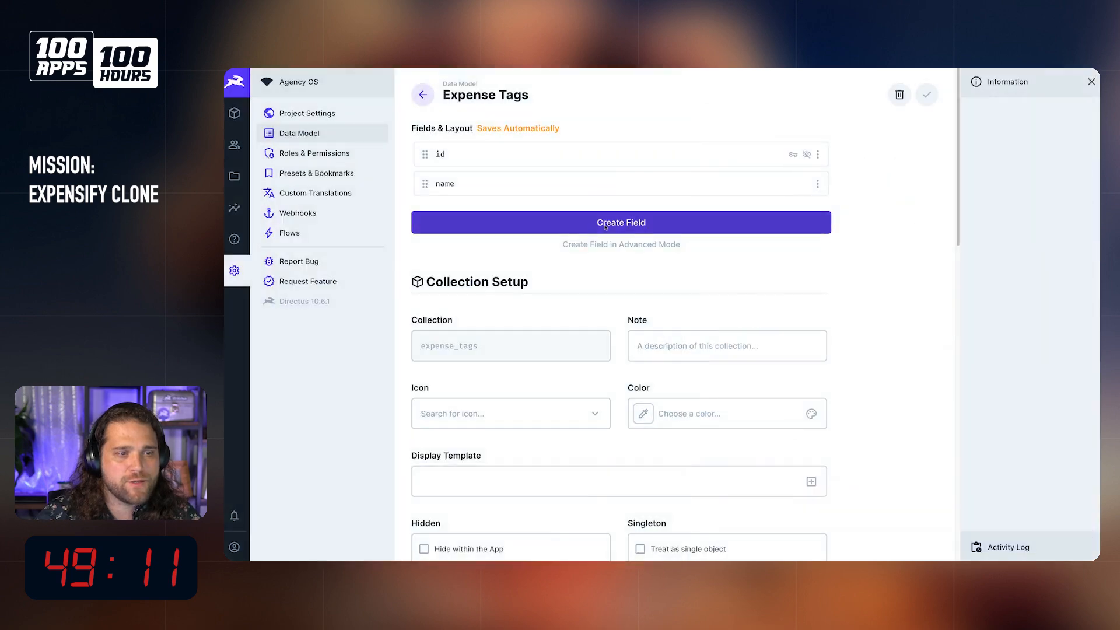
Step: Add a Color field with the key color to expense_tags
click(667, 227)
scroll(781, 242, down, 3)
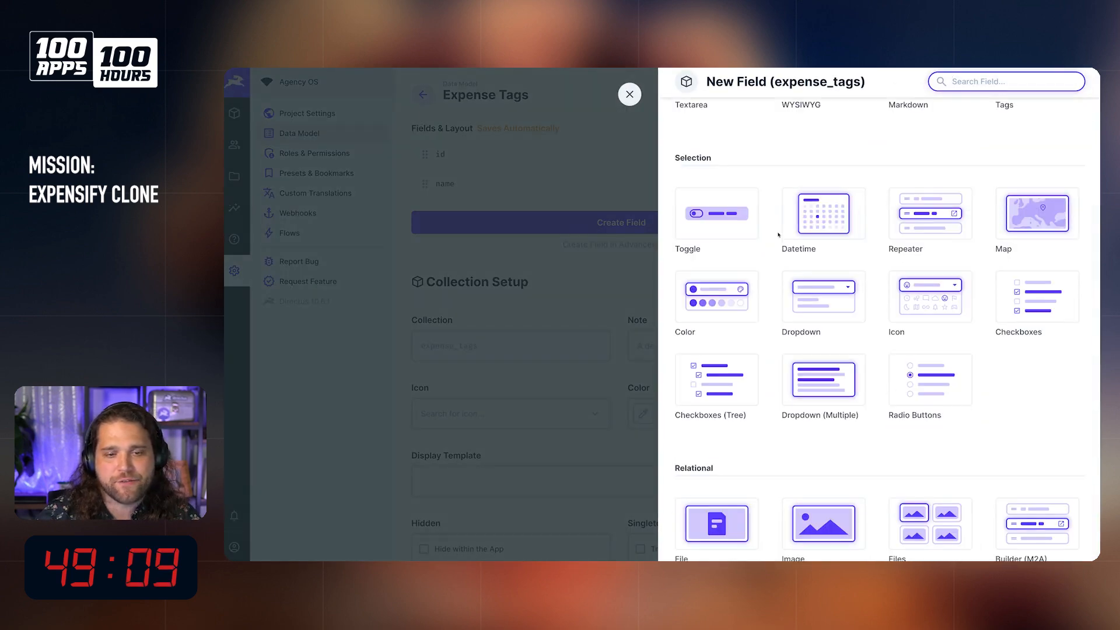
click(978, 80)
text(colo)
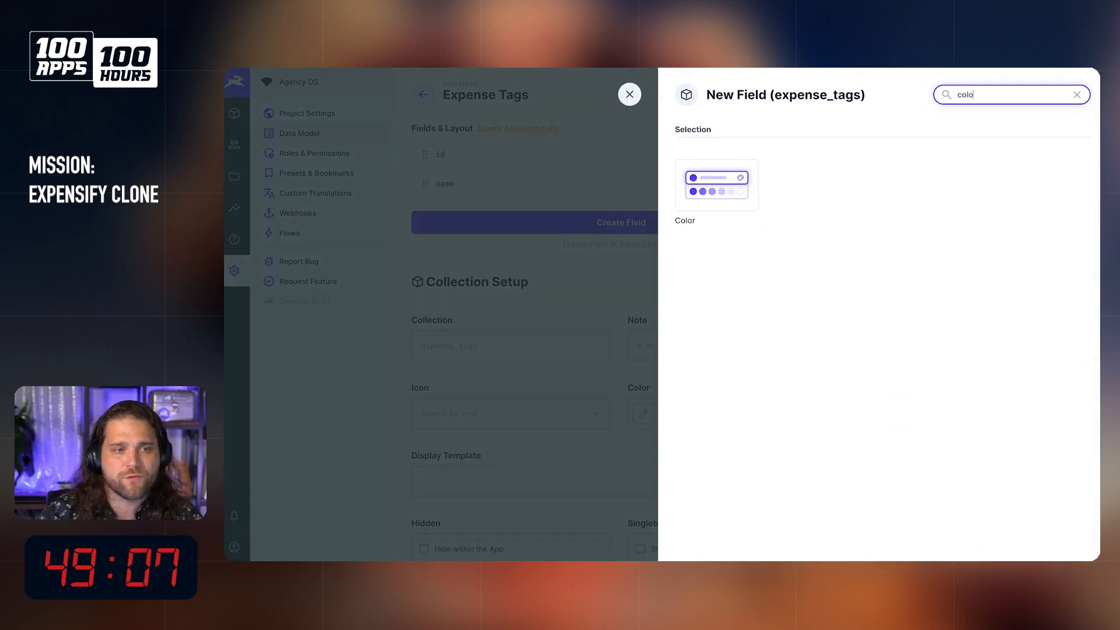
click(700, 198)
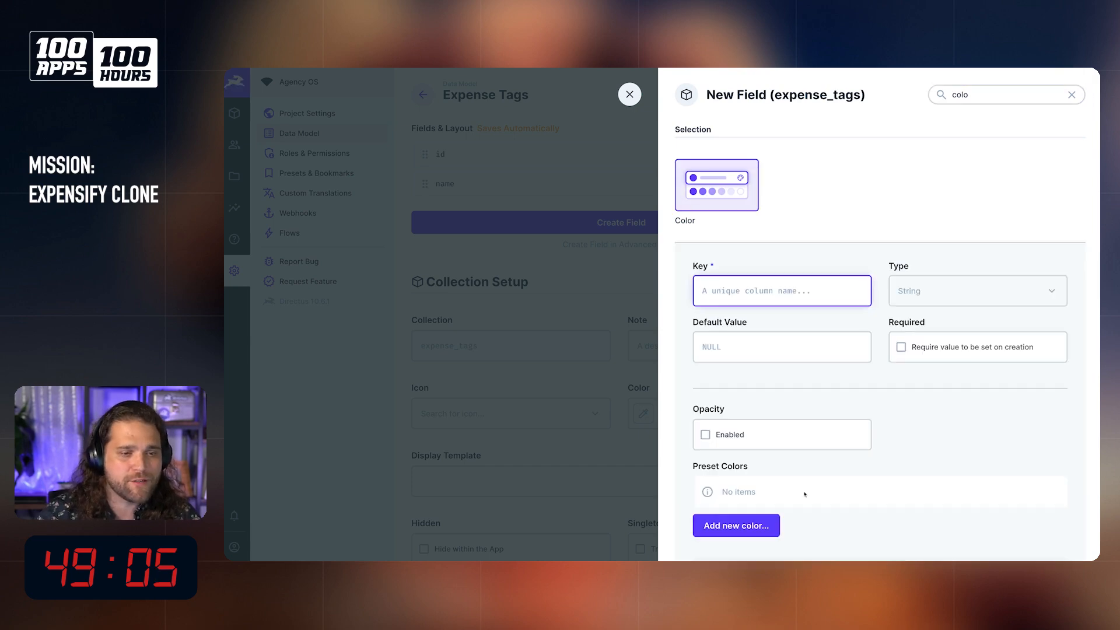
text(color)
scroll(833, 483, down, 2)
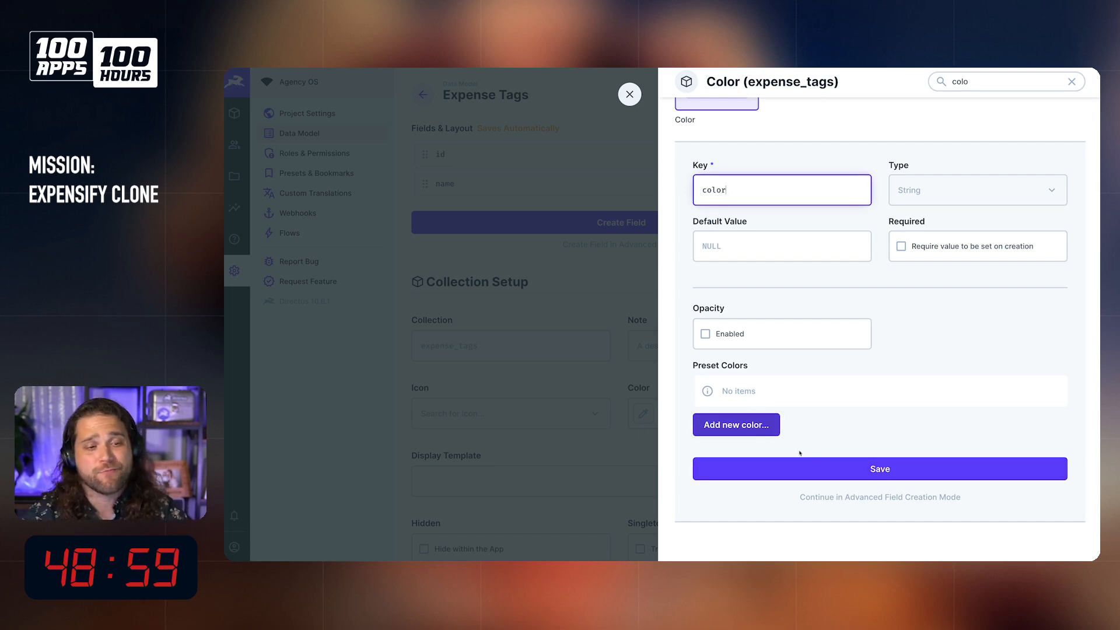
click(878, 469)
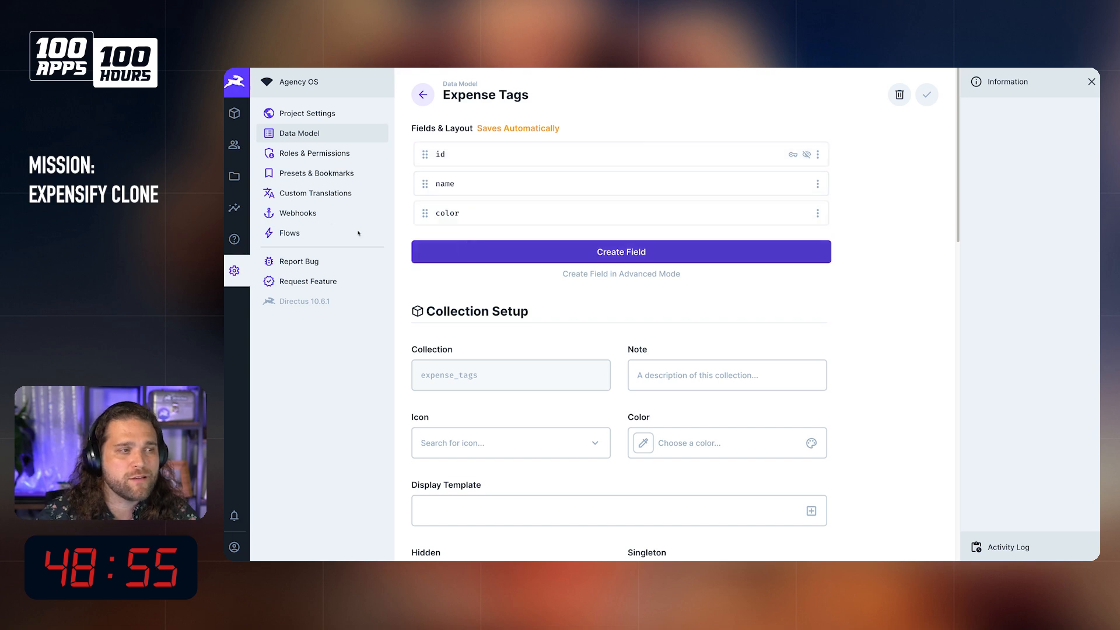
Step: Set the name and color fields of expense_tags to half width and nest the collection inside the expensify_tribute folder above expense_categories
click(818, 184)
click(738, 269)
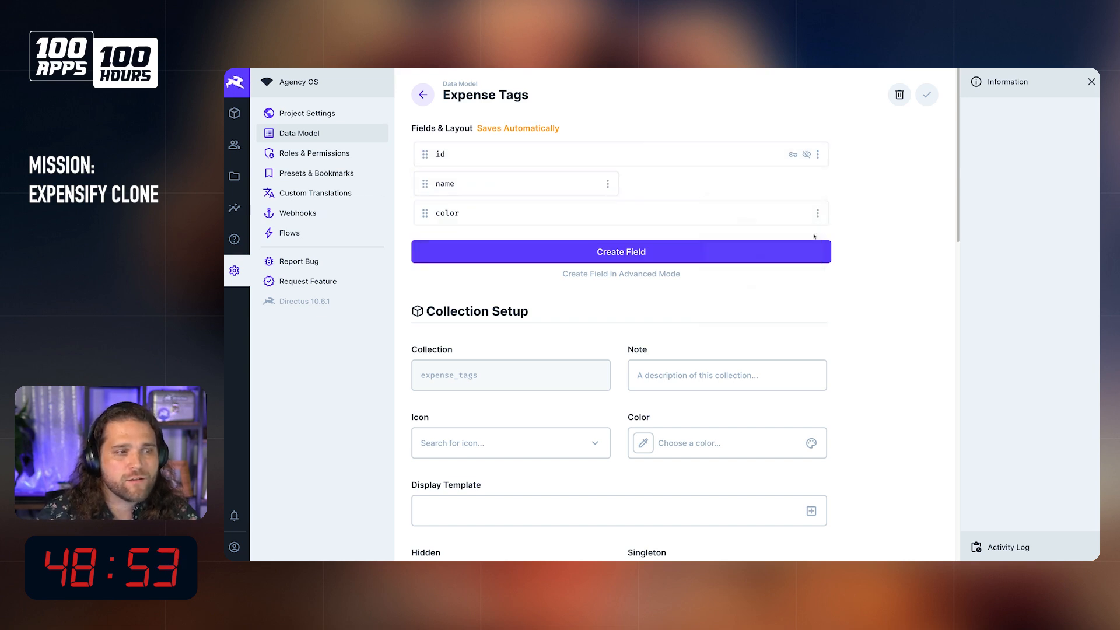
click(818, 213)
click(738, 298)
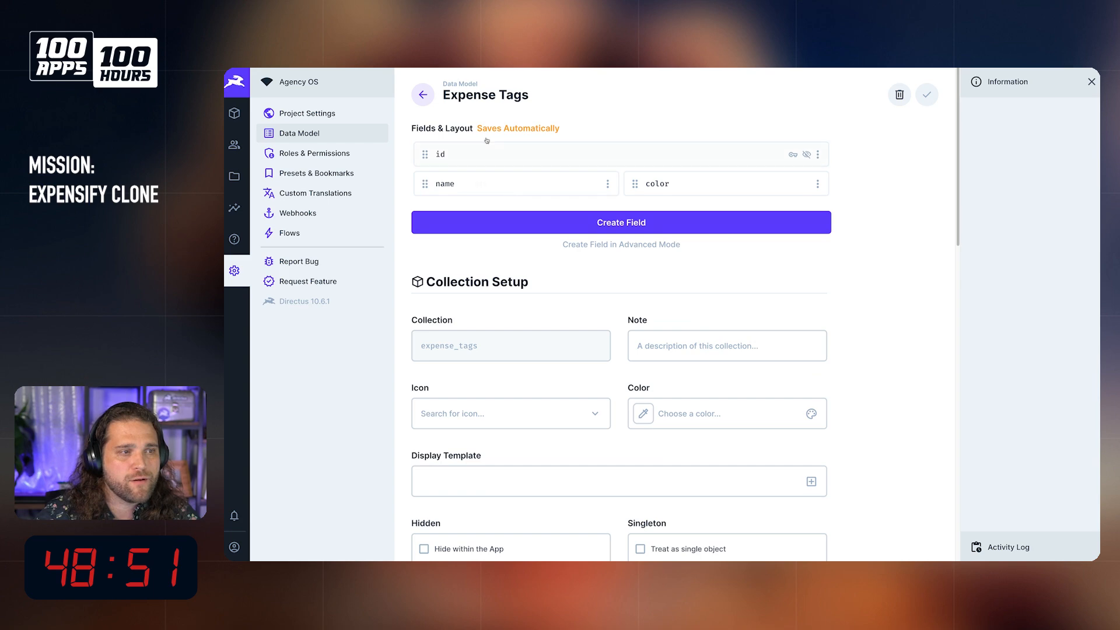
click(423, 95)
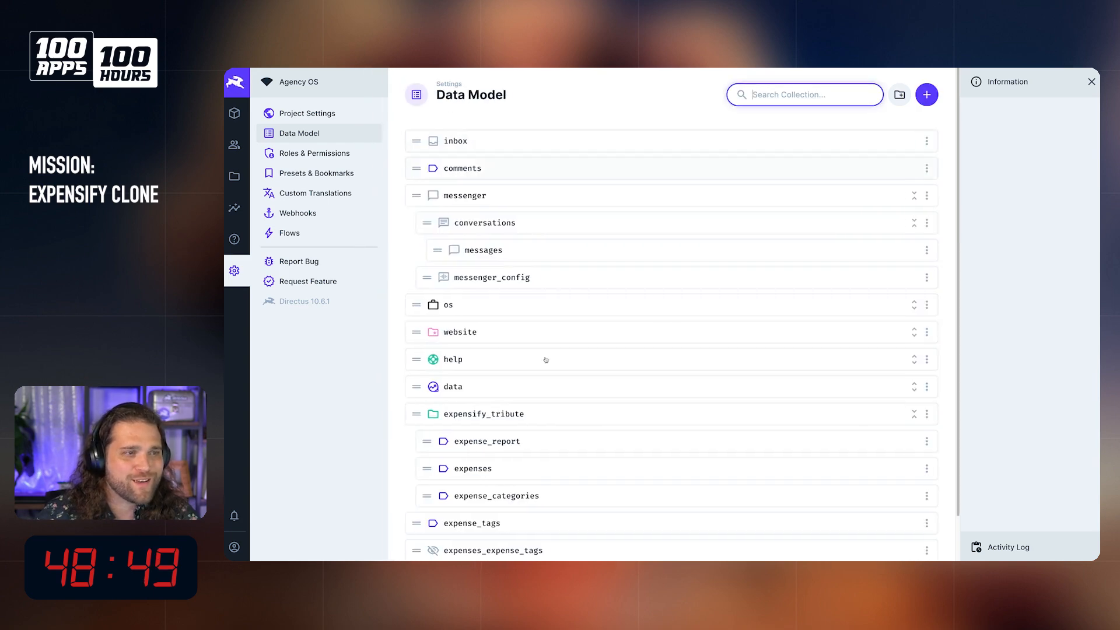
drag(423, 473, 437, 437)
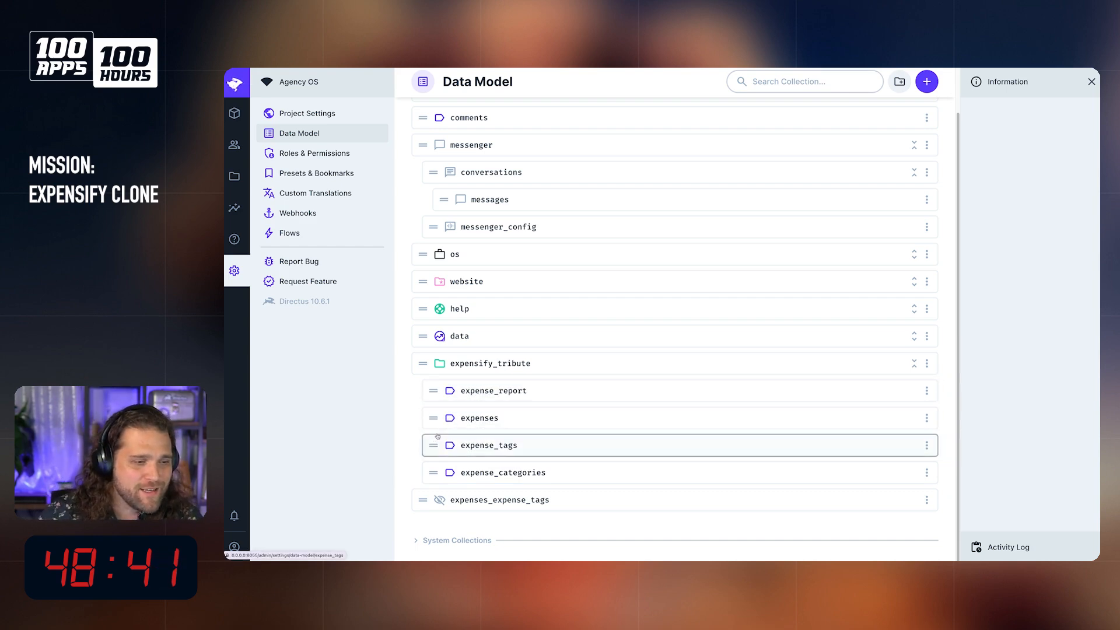
Step: Go to the content module, collapse the OS folder and expand the Expensify Tribute folder to show its collections
click(243, 122)
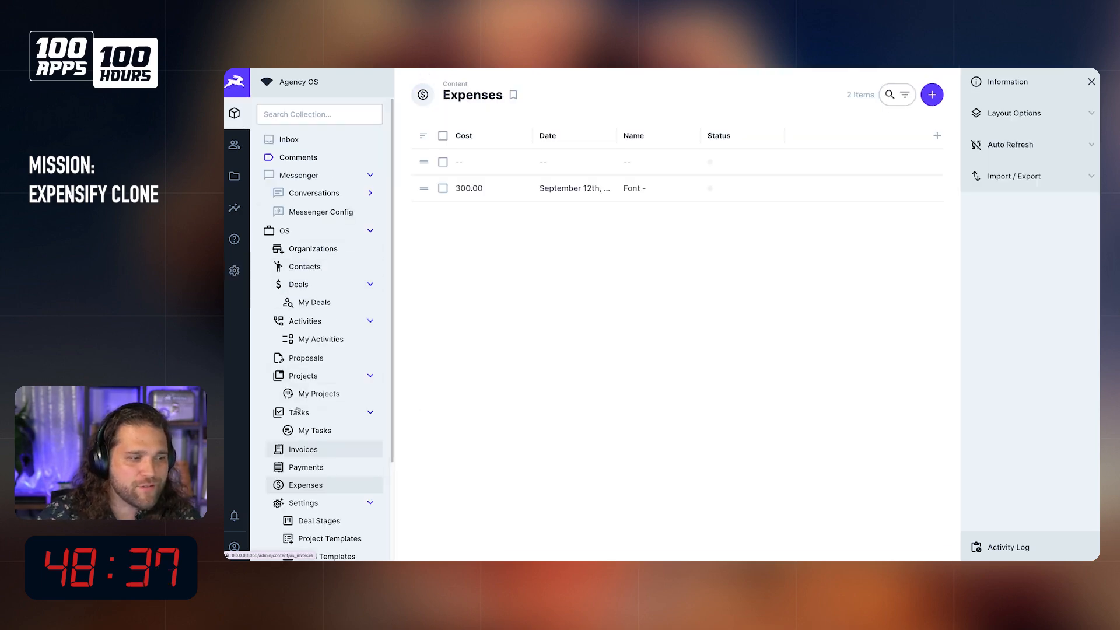
click(370, 231)
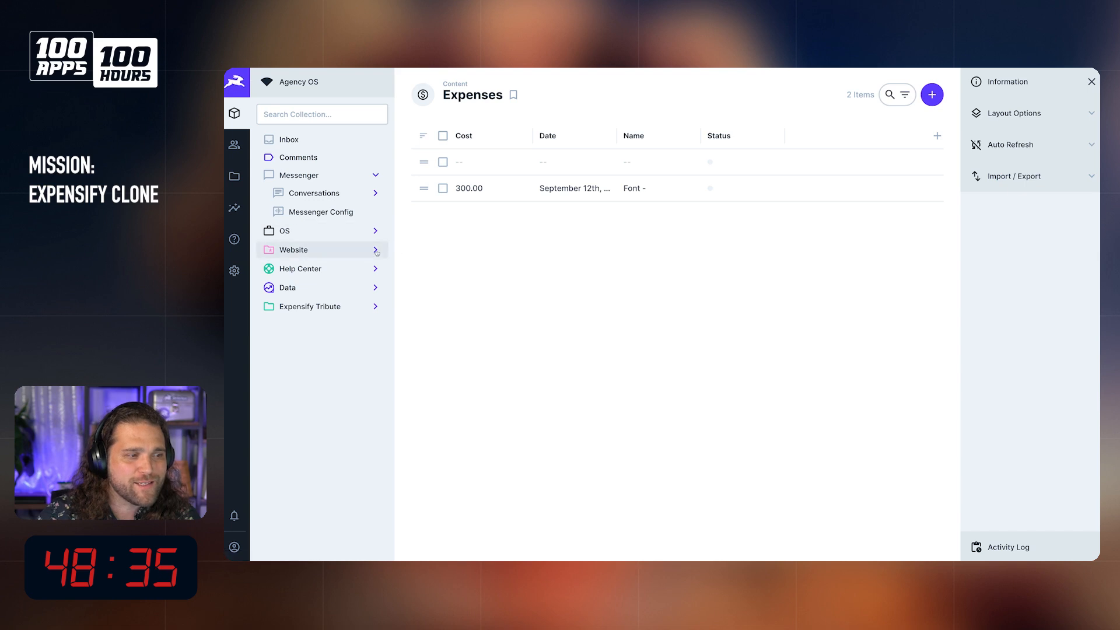
click(376, 250)
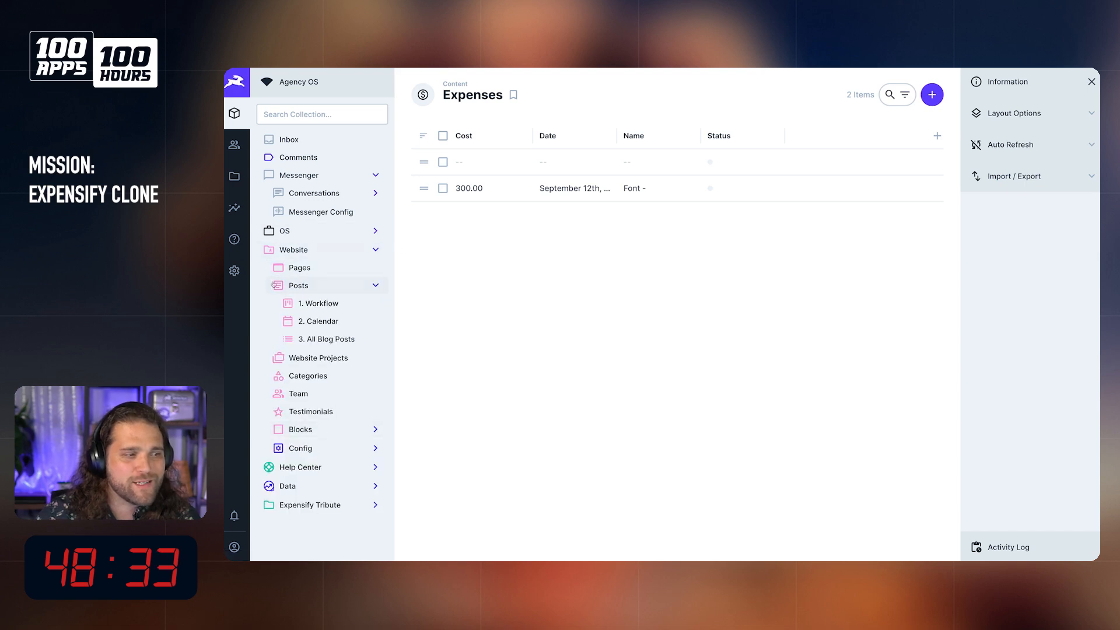
click(375, 250)
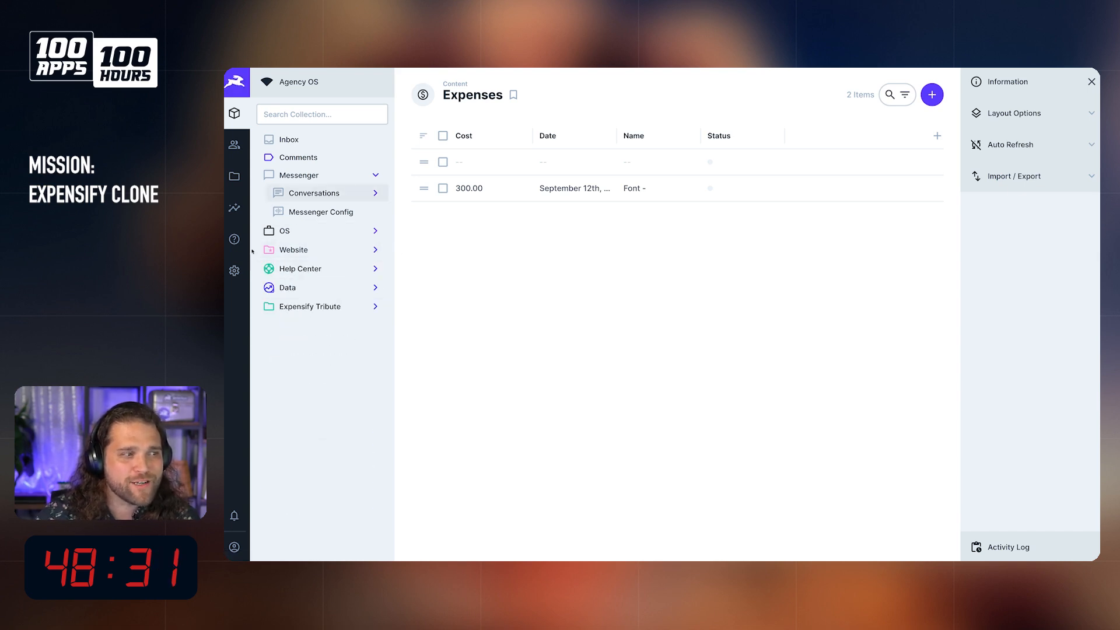
click(375, 306)
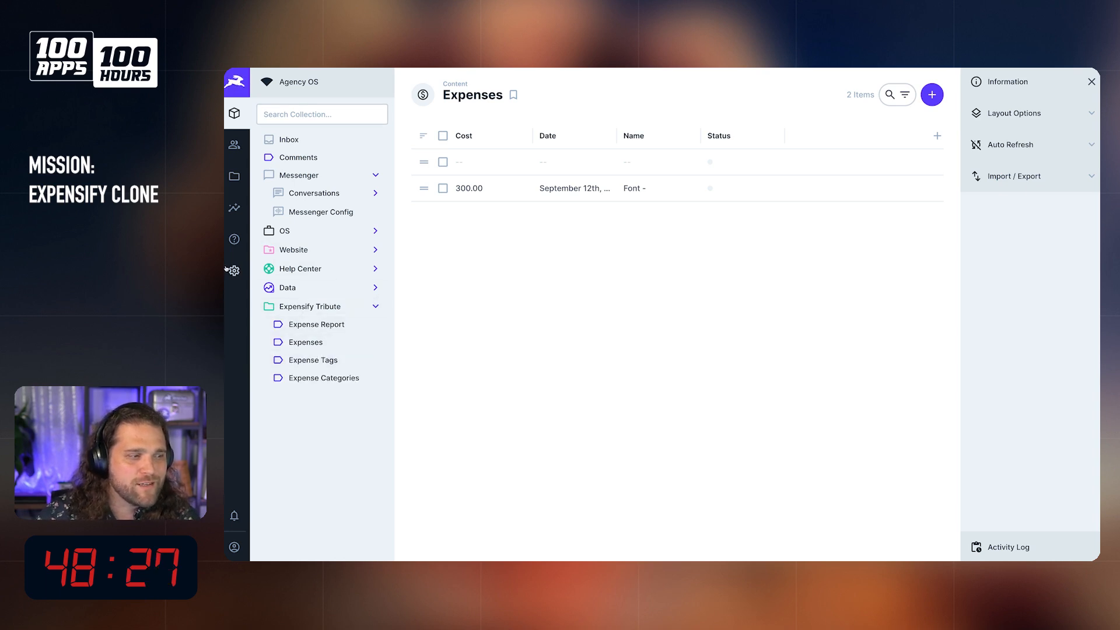
Step: Check the new-item forms of the Expense Report and Expenses collections without saving any item
click(312, 325)
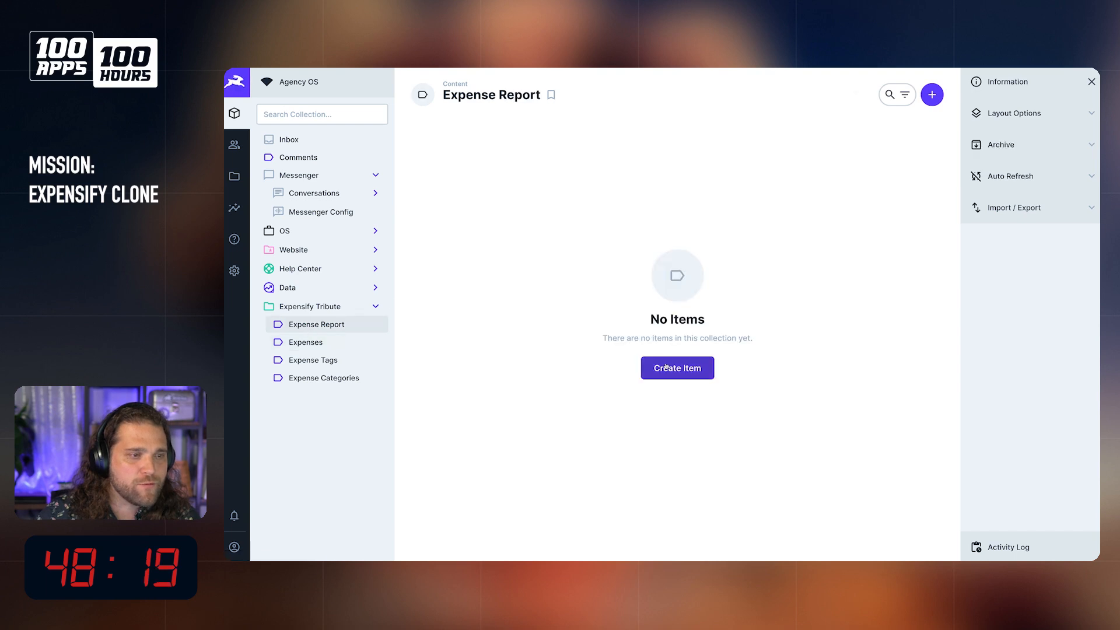
click(643, 366)
click(423, 95)
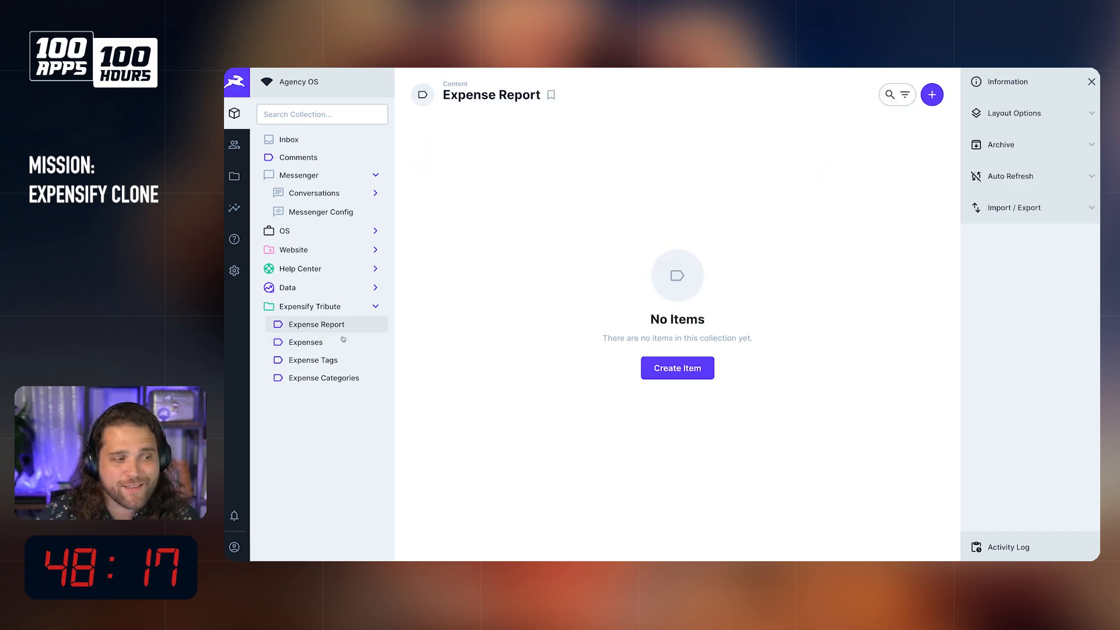
click(339, 343)
click(678, 369)
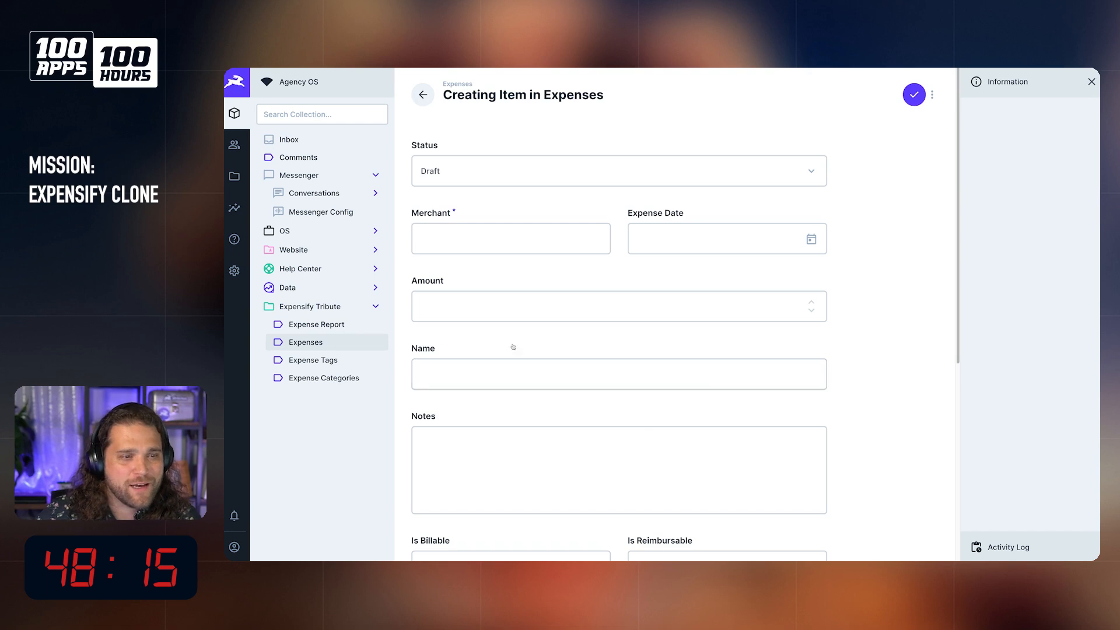
scroll(603, 344, down, 5)
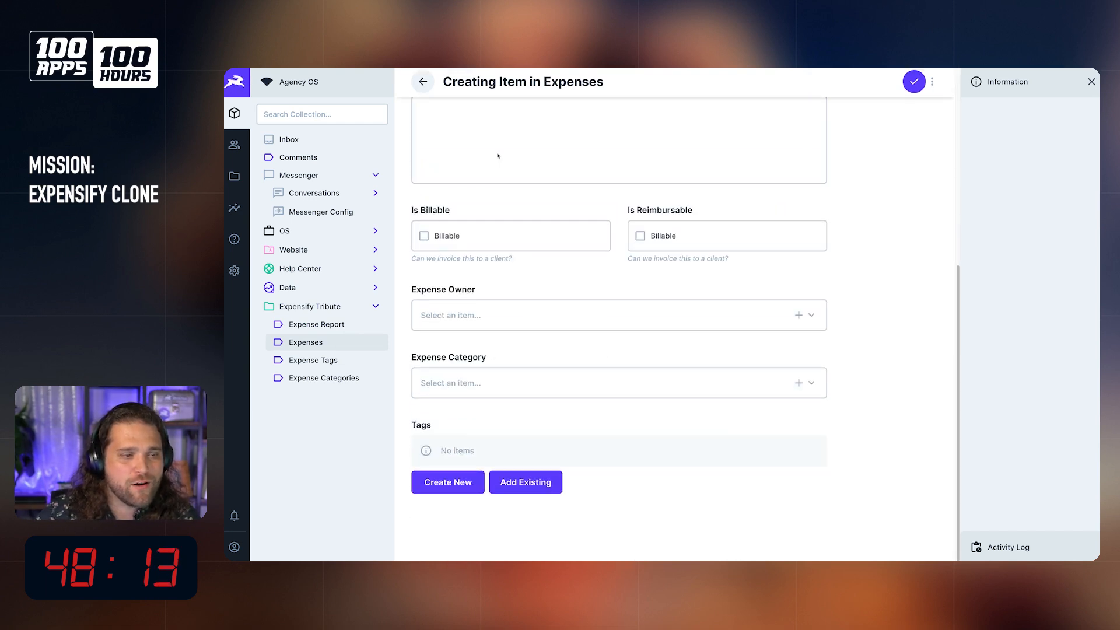
scroll(403, 124, up, 5)
click(423, 94)
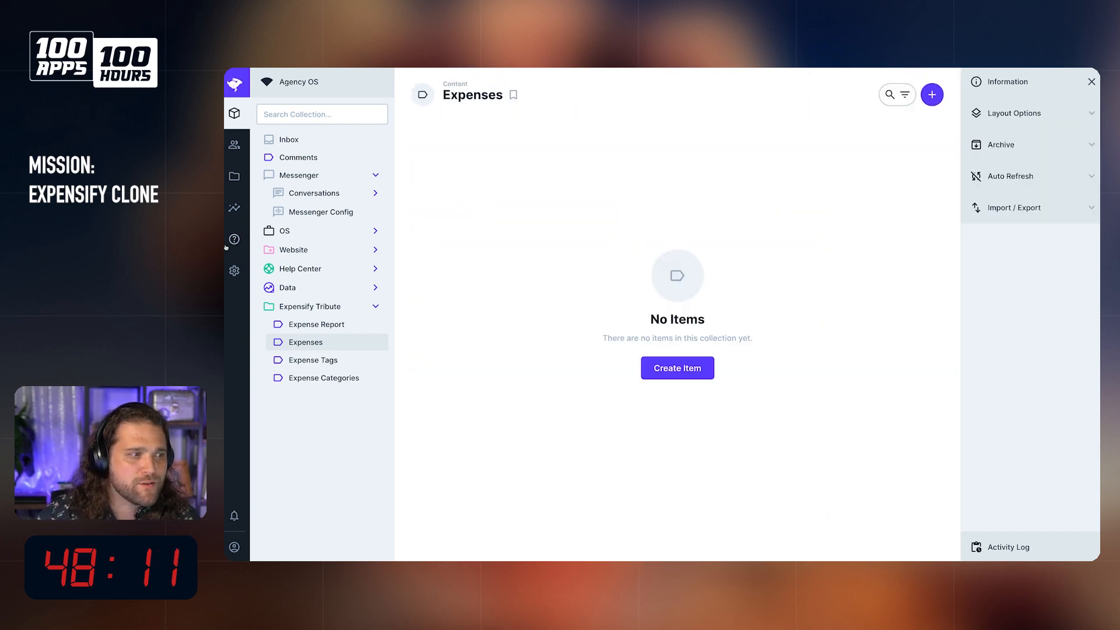
Step: Return to the data model settings, filter the collections by "expense" and open expense_report
click(242, 275)
scroll(561, 368, down, 2)
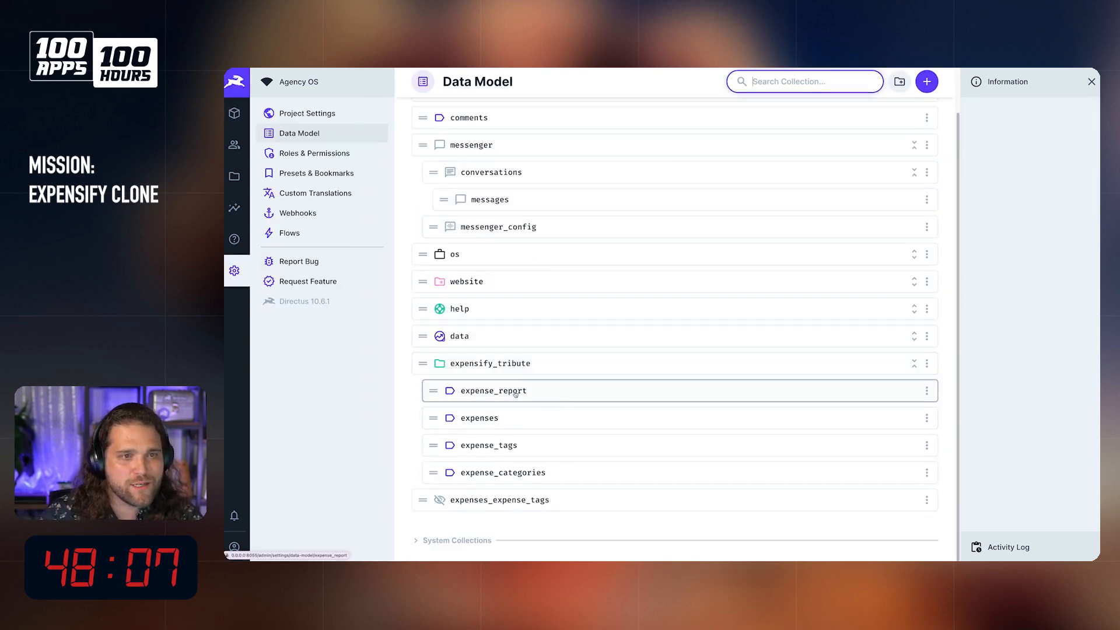
text(expense)
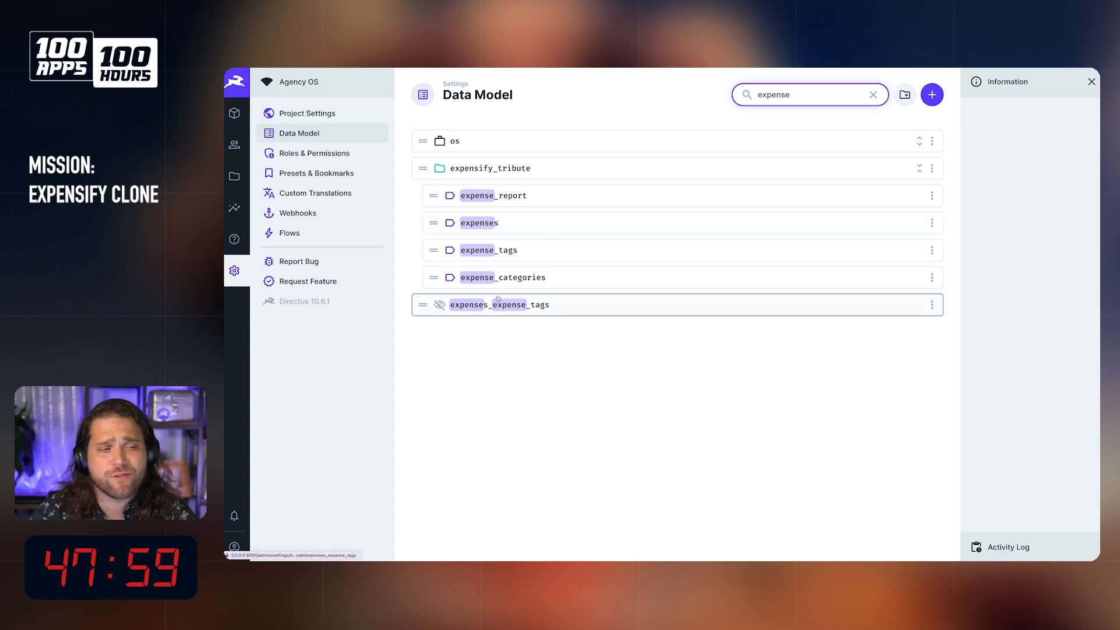
click(533, 197)
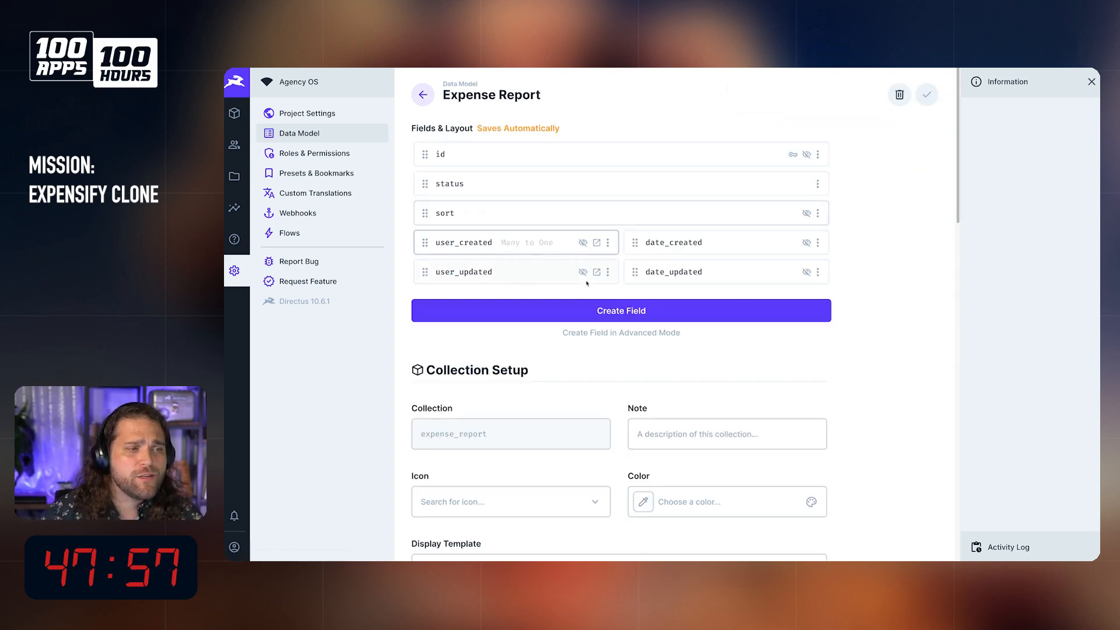
Step: Add a string Input field with the key name to the expense_report collection
click(630, 309)
click(723, 179)
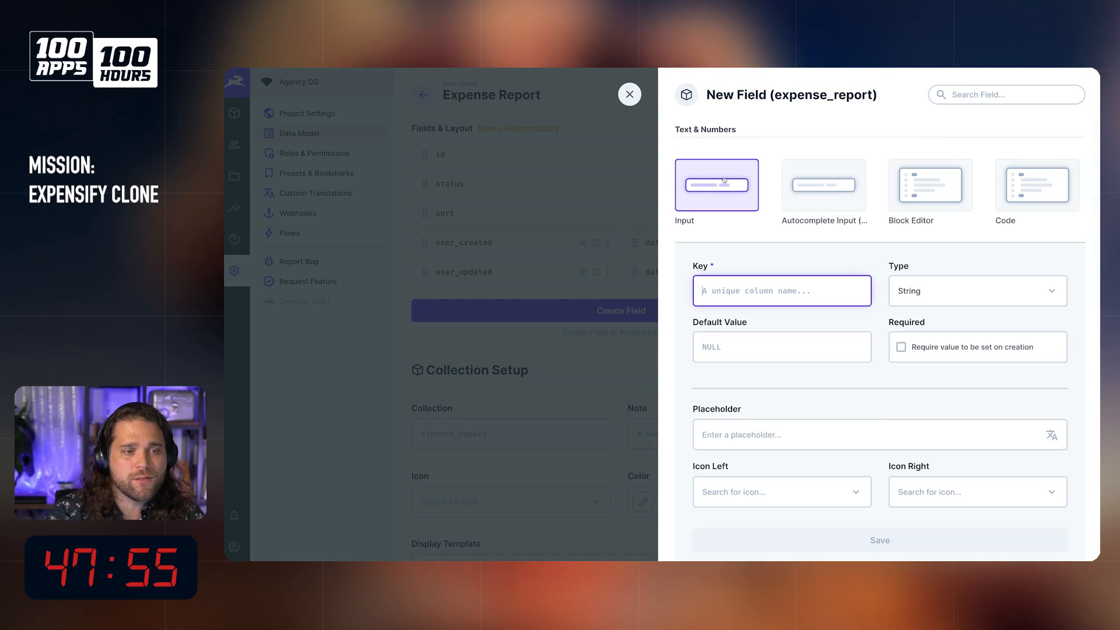
text(na)
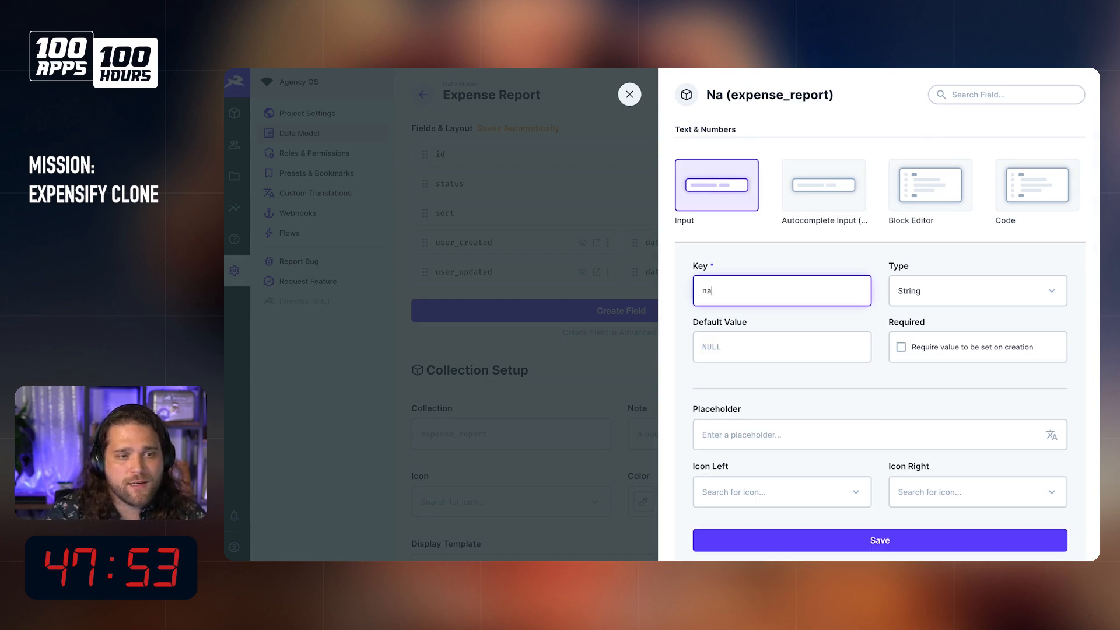
text(mea)
key(BackSpace)
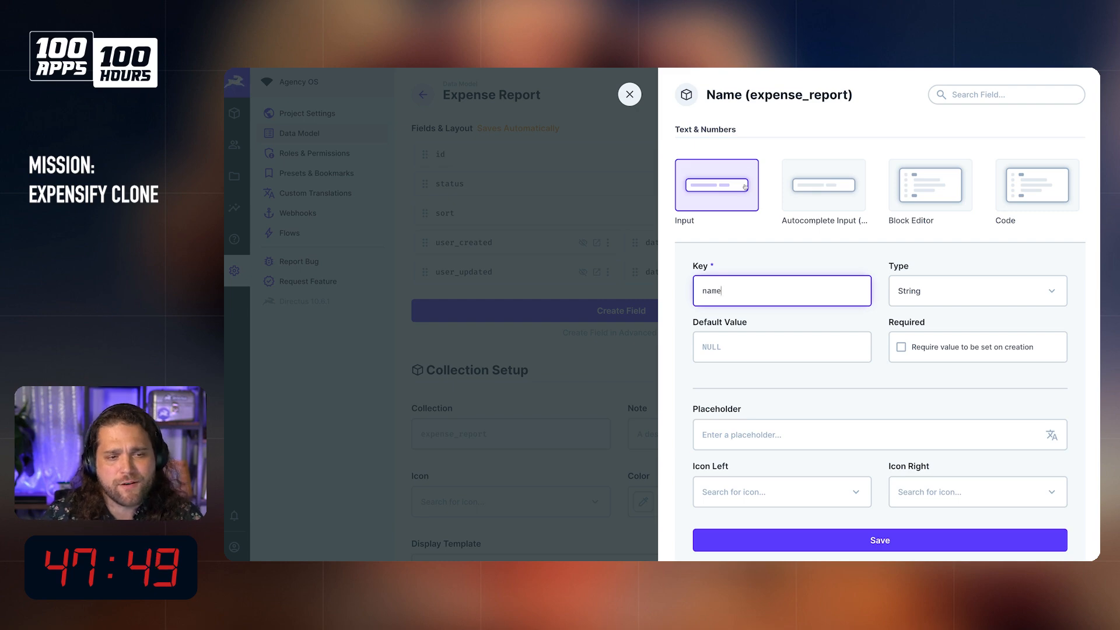
scroll(796, 324, down, 1)
key(Return)
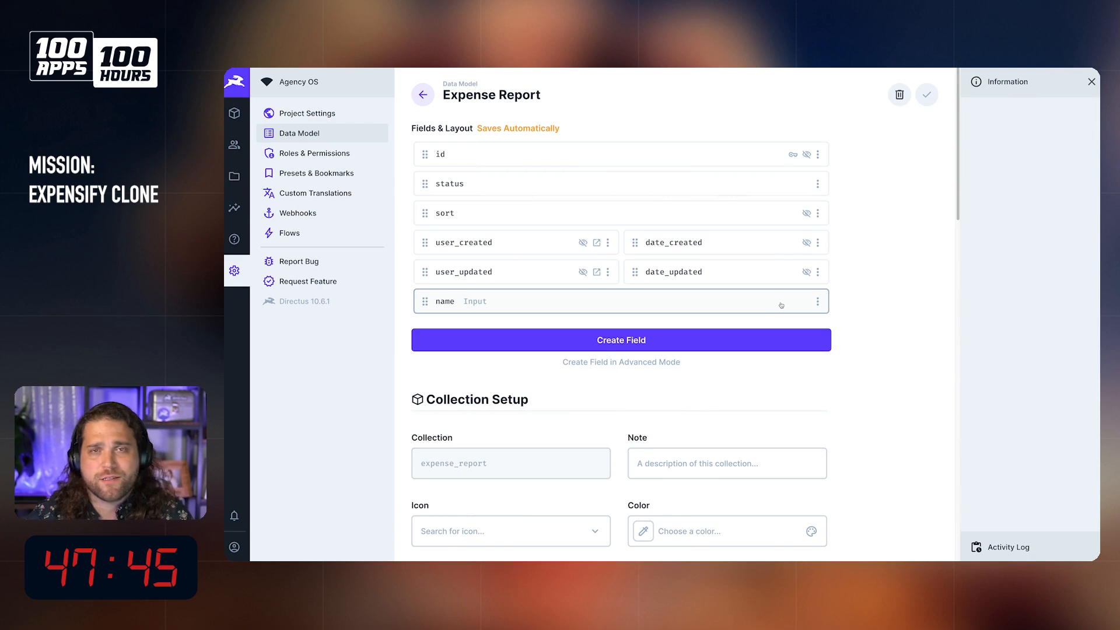
Step: Start a new Many to One field in expense_report and give it the key owner
click(660, 343)
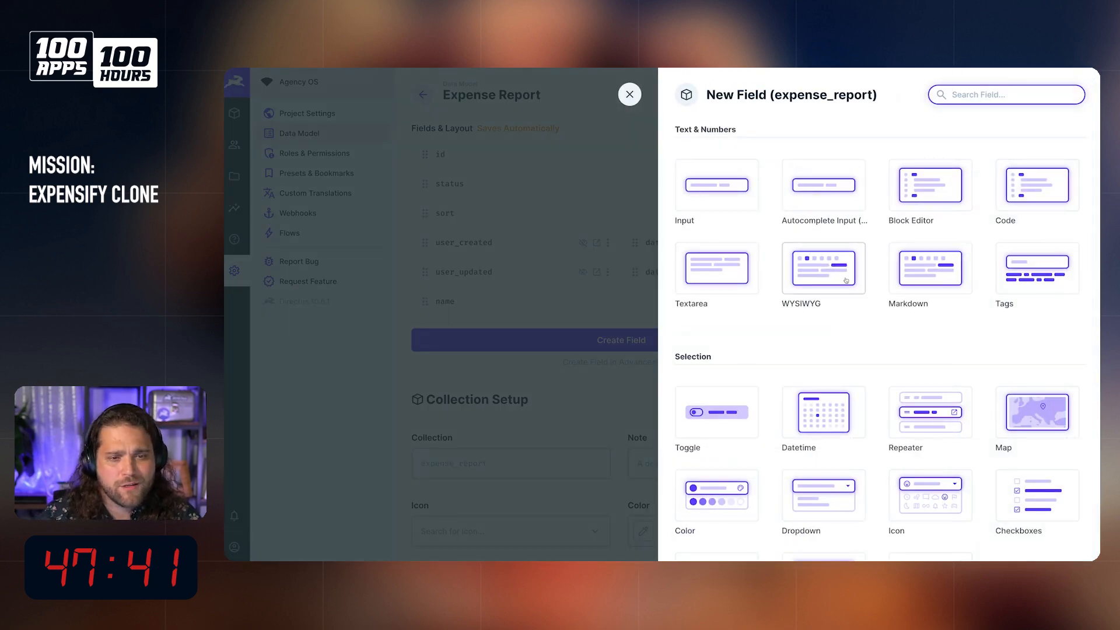
scroll(749, 376, down, 3)
scroll(914, 316, down, 6)
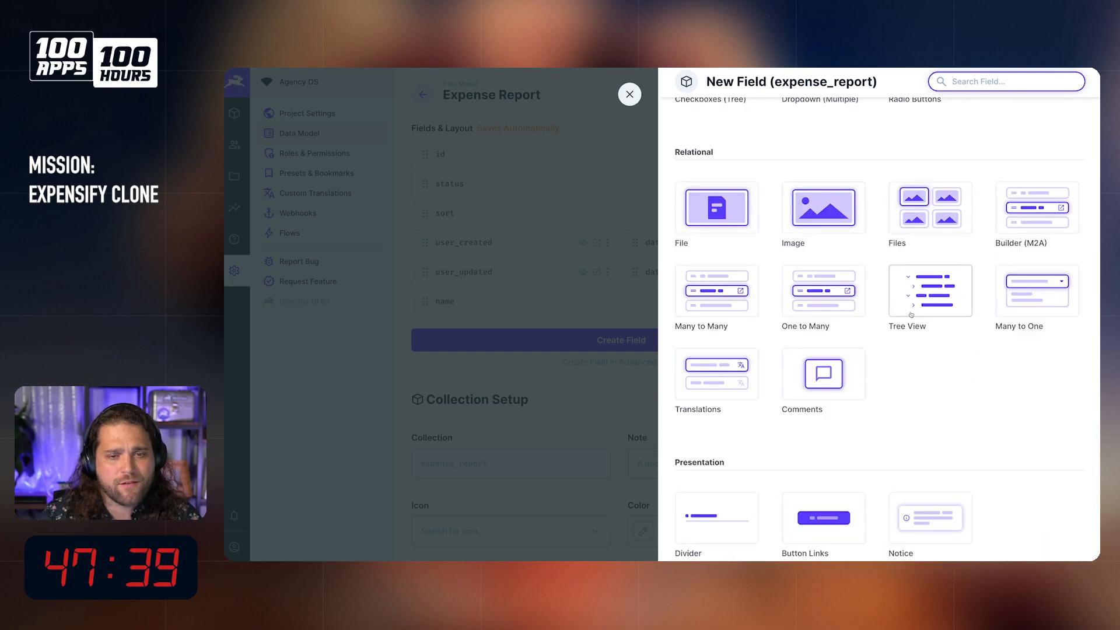
click(1043, 292)
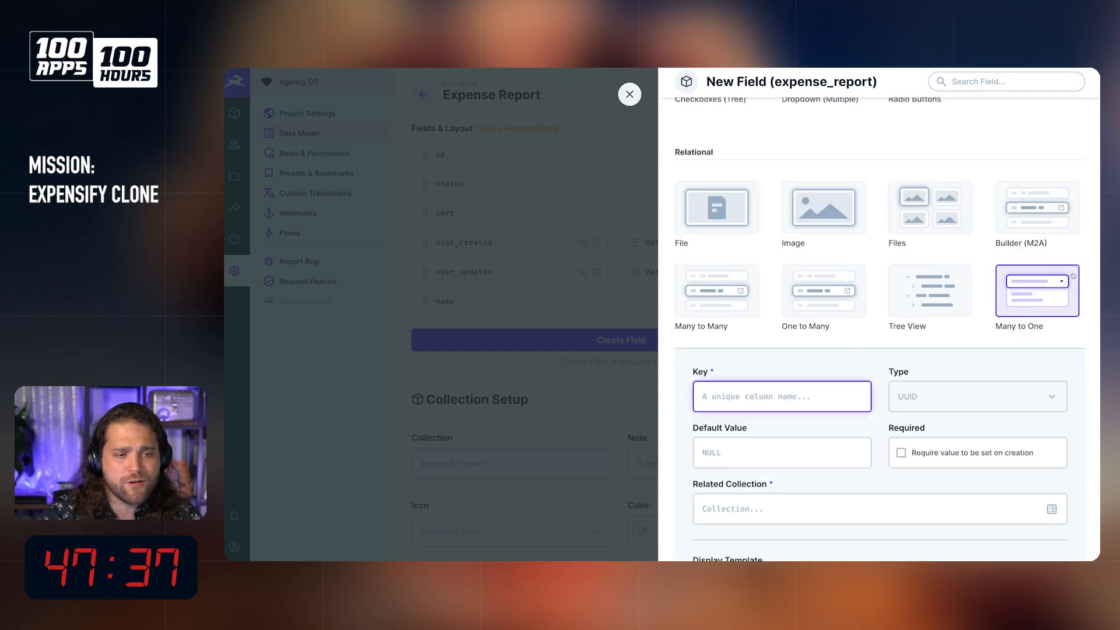
text(sub)
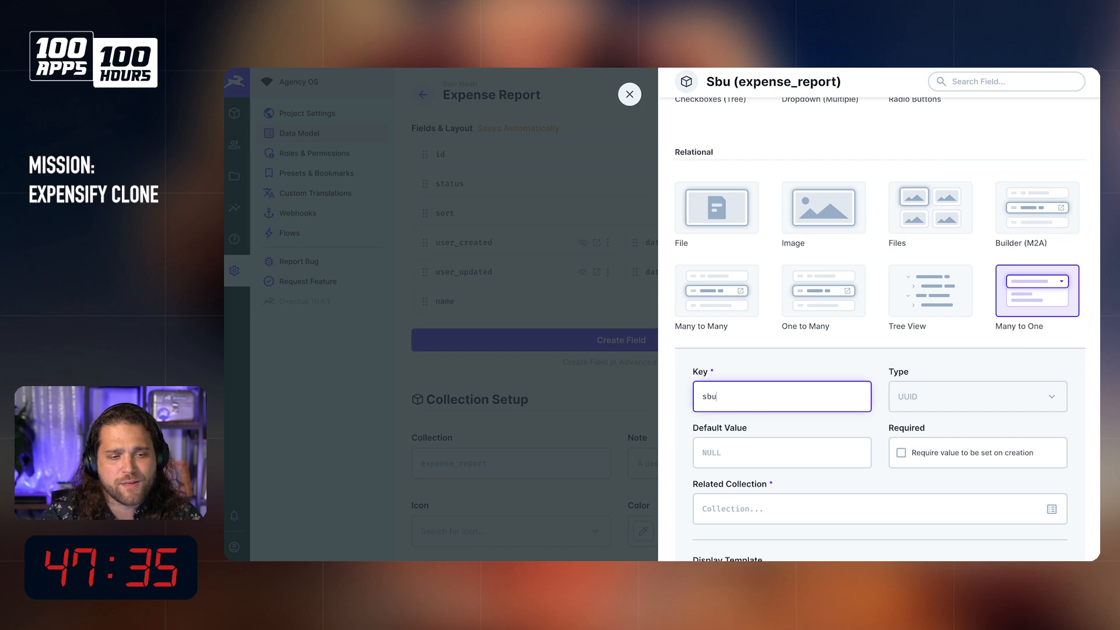
text(mitted_by)
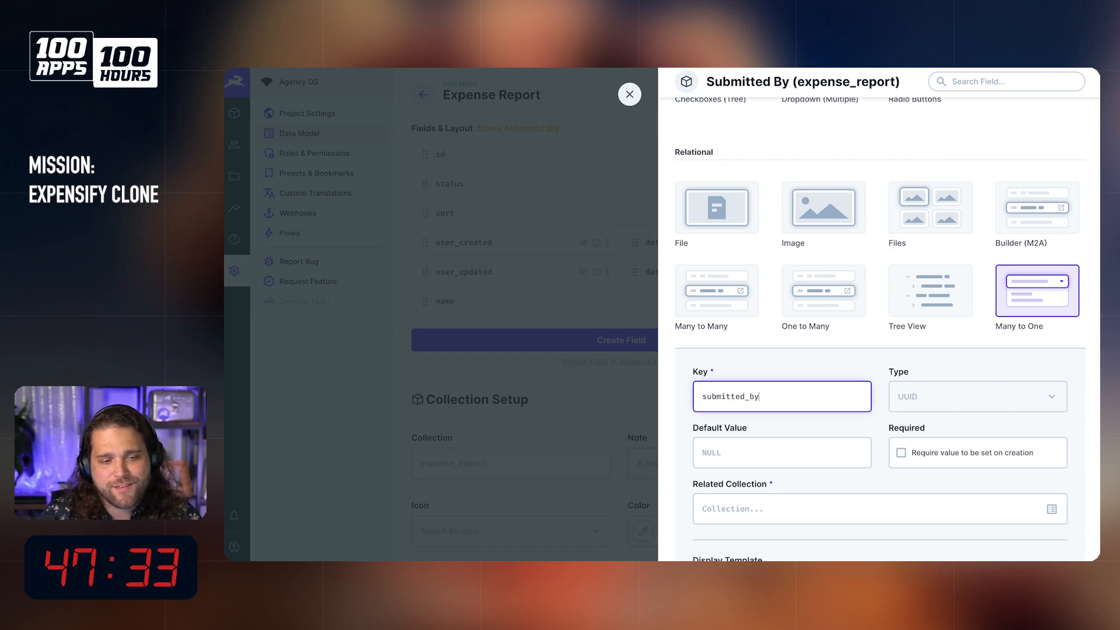
key(ctrl+a)
text(owner)
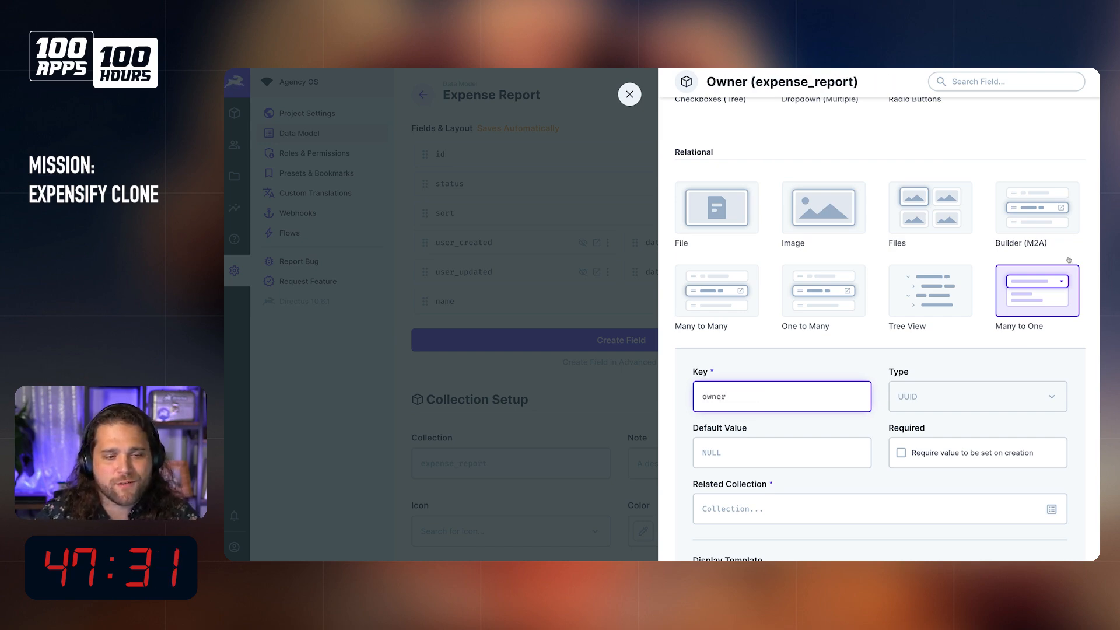
Step: Set directus_users as the related collection of the owner field and save the field
click(817, 514)
text(dr)
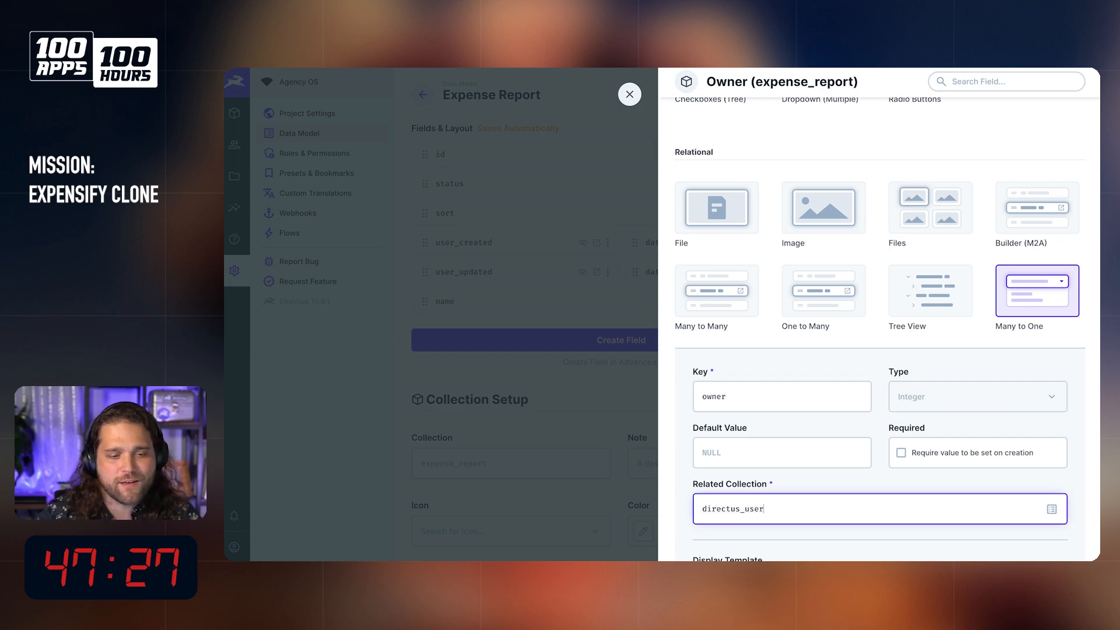
scroll(769, 443, down, 1)
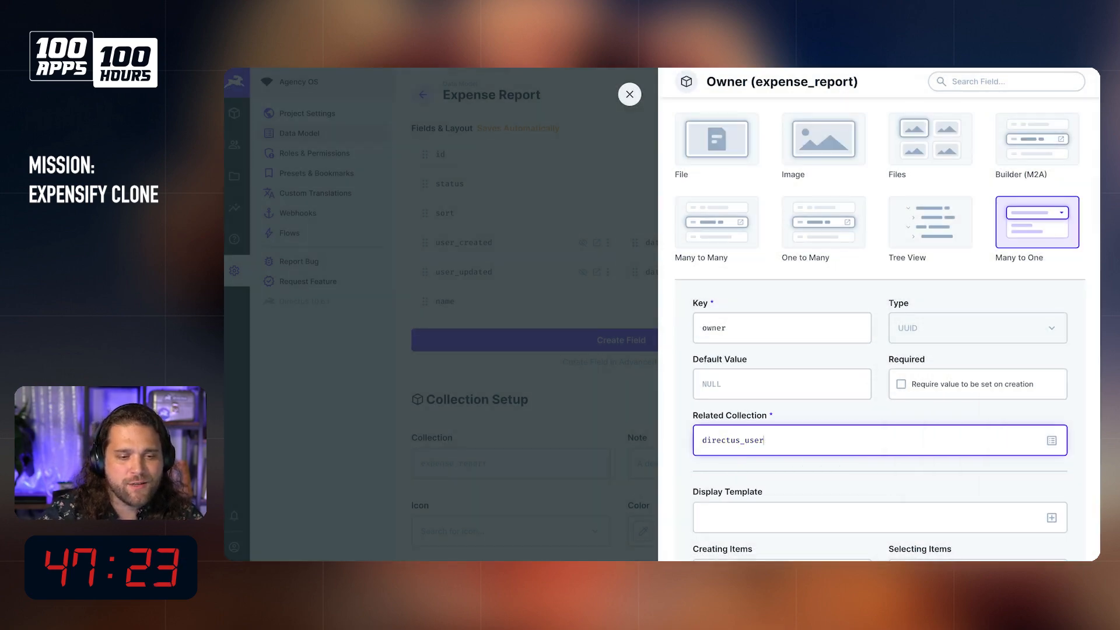
click(1050, 441)
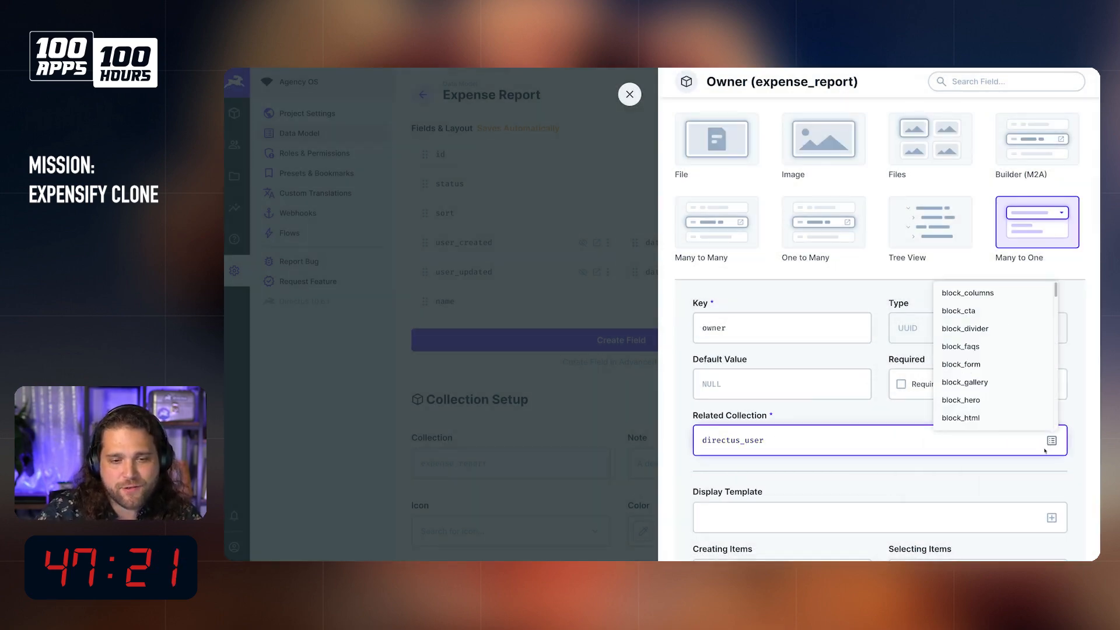
click(810, 449)
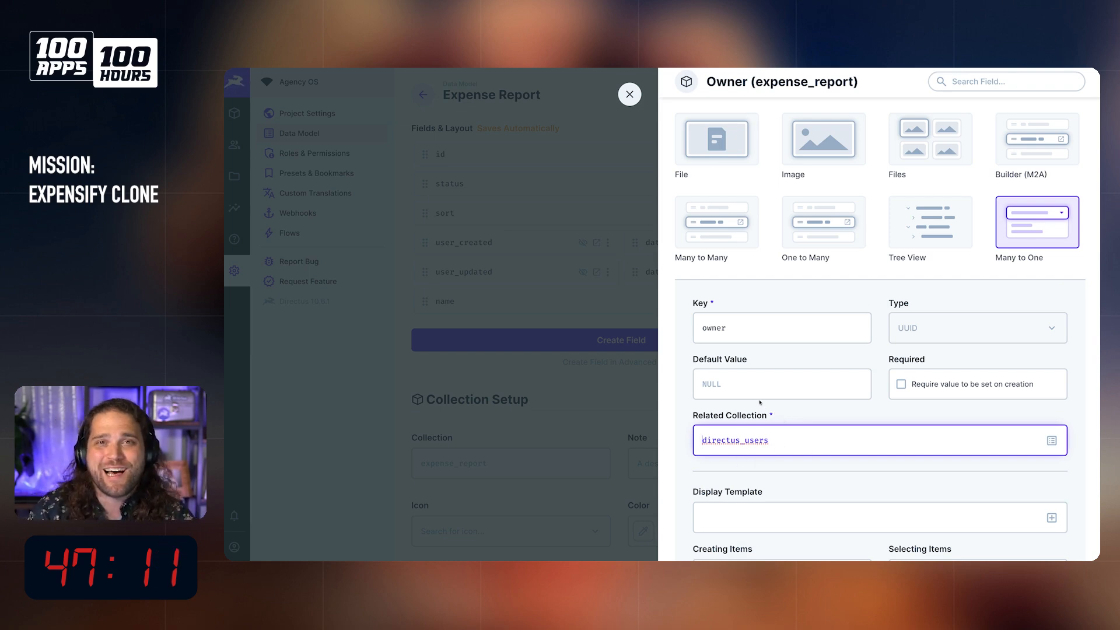
scroll(807, 380, down, 3)
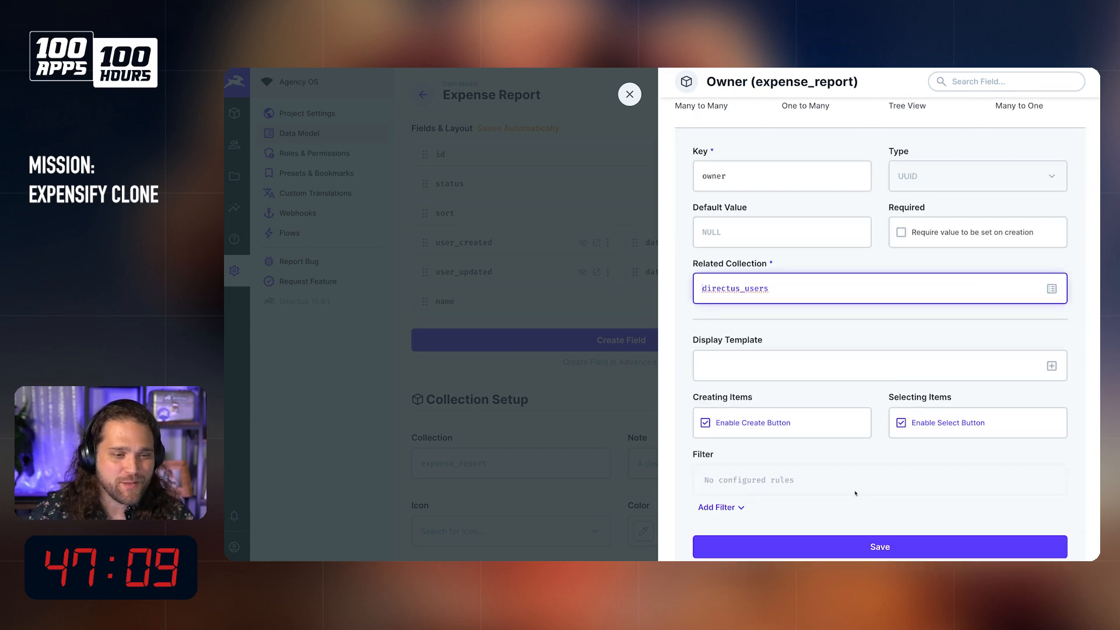
click(897, 544)
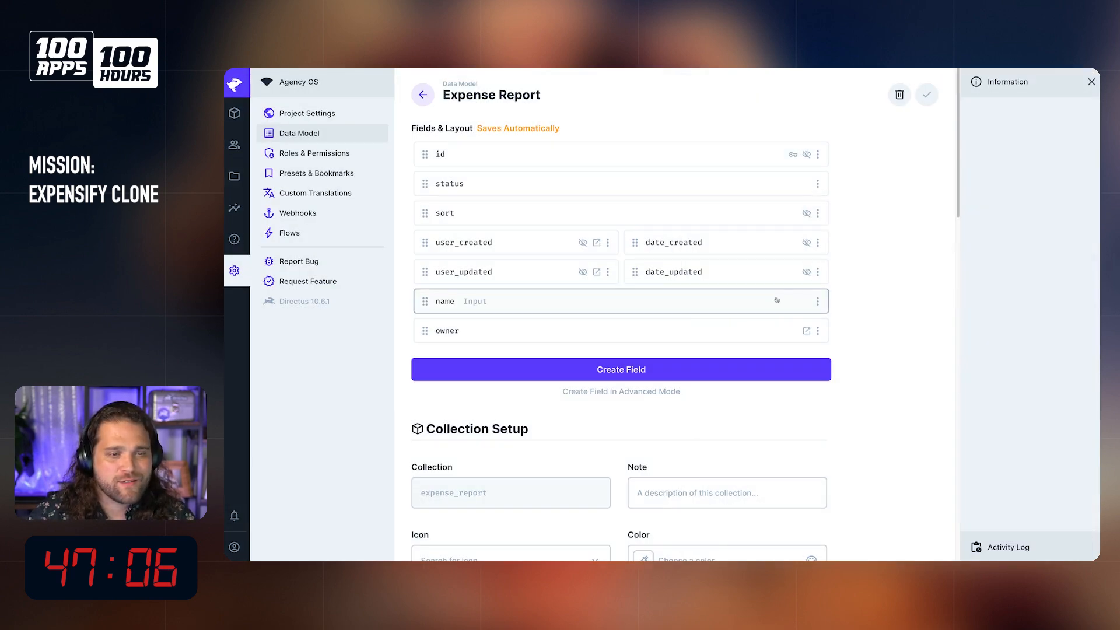
Step: Set the name and owner fields of expense_report to half width
click(818, 301)
click(748, 383)
click(817, 331)
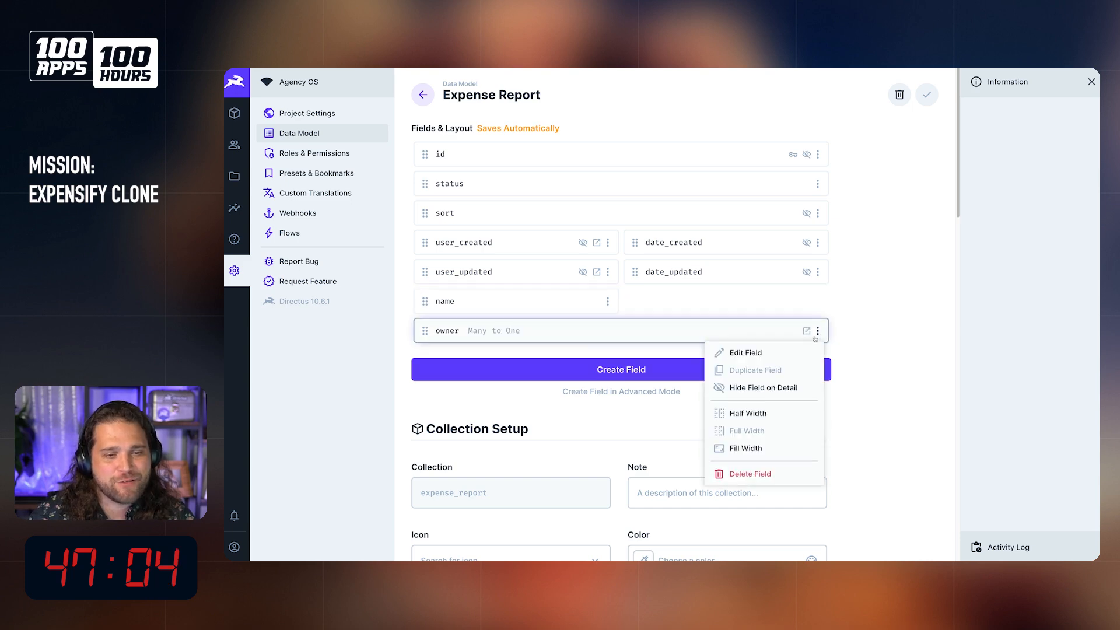
click(748, 413)
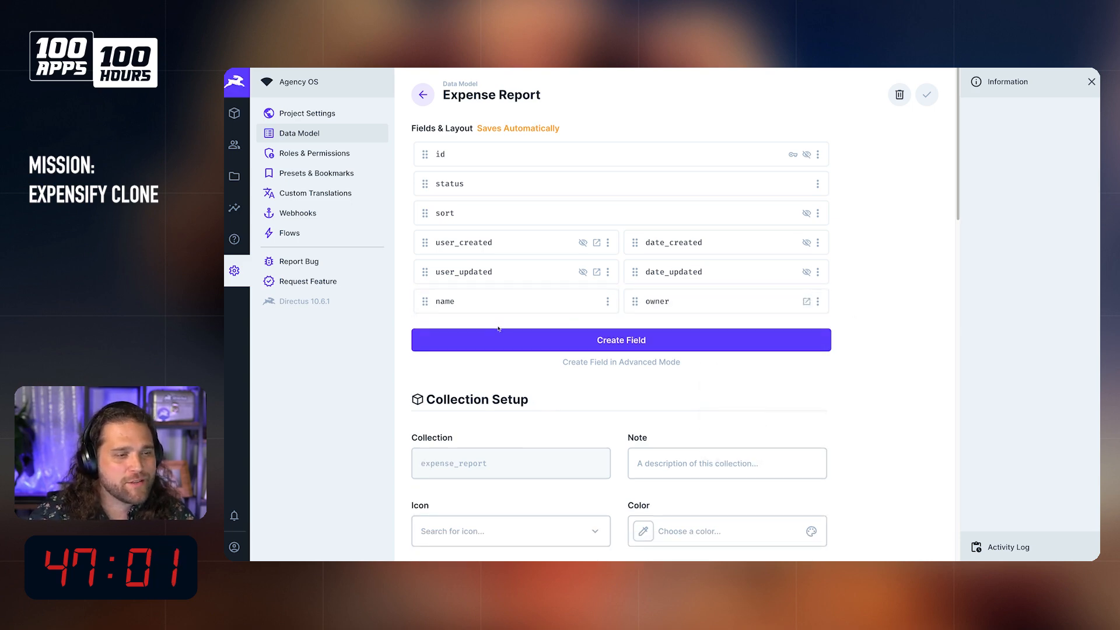
Step: Start a new One to Many field in the expense_report collection and give it the key expenses
click(493, 343)
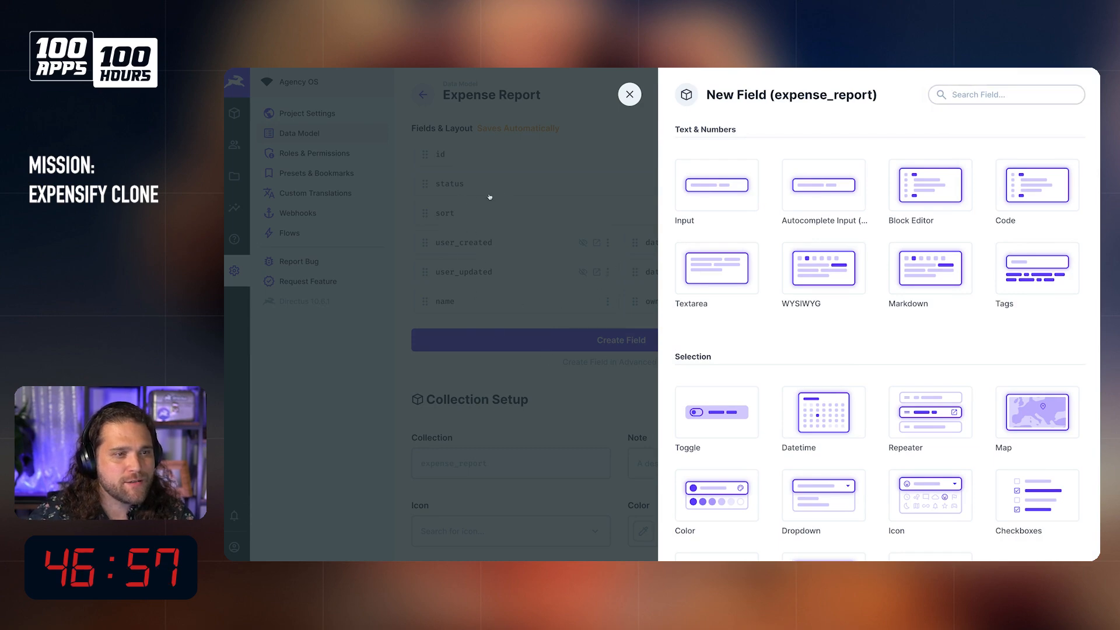
click(629, 94)
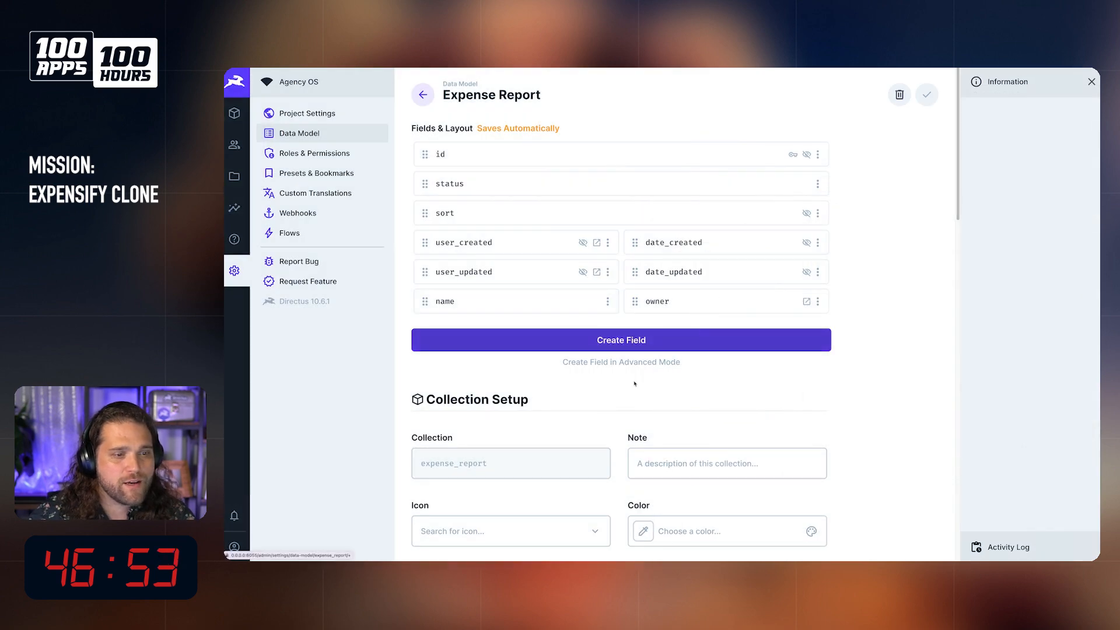
click(628, 346)
scroll(788, 456, down, 4)
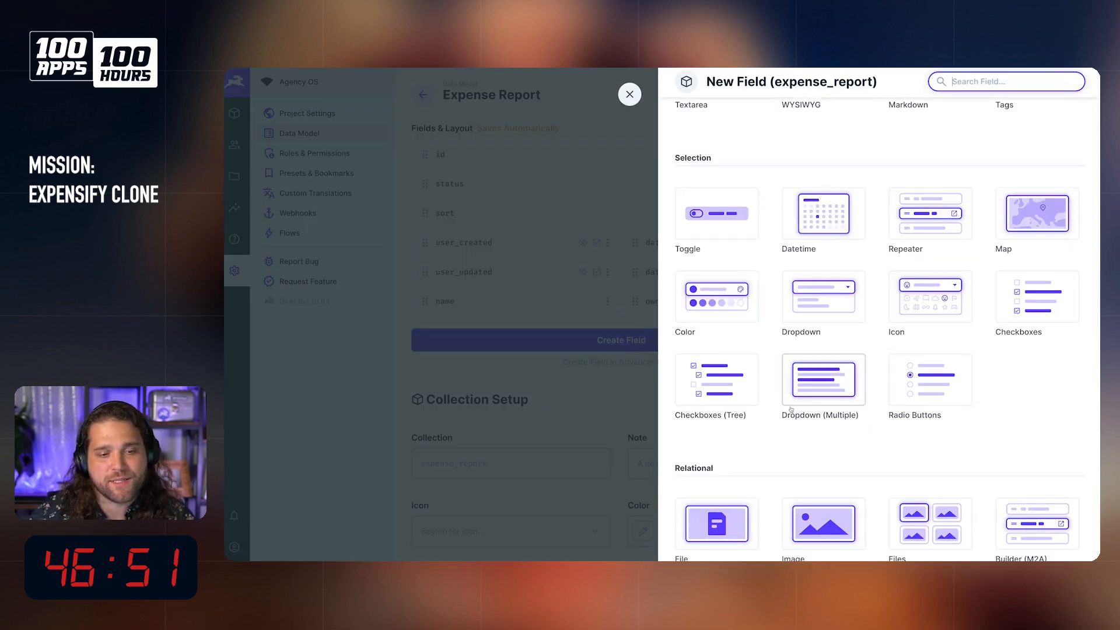
scroll(787, 456, down, 4)
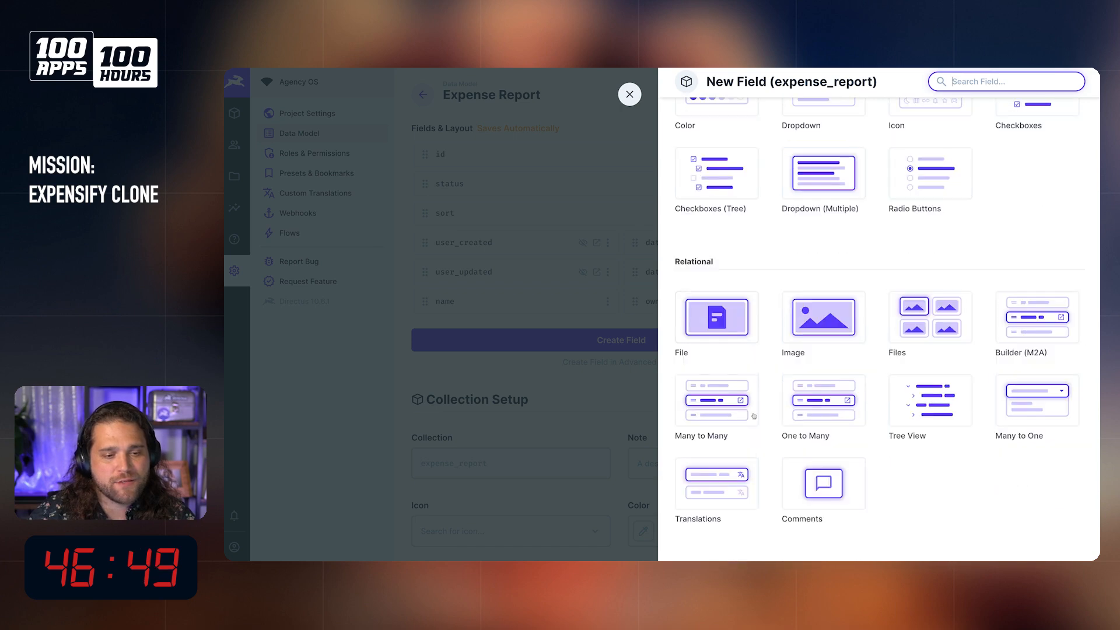
click(809, 417)
scroll(790, 470, down, 2)
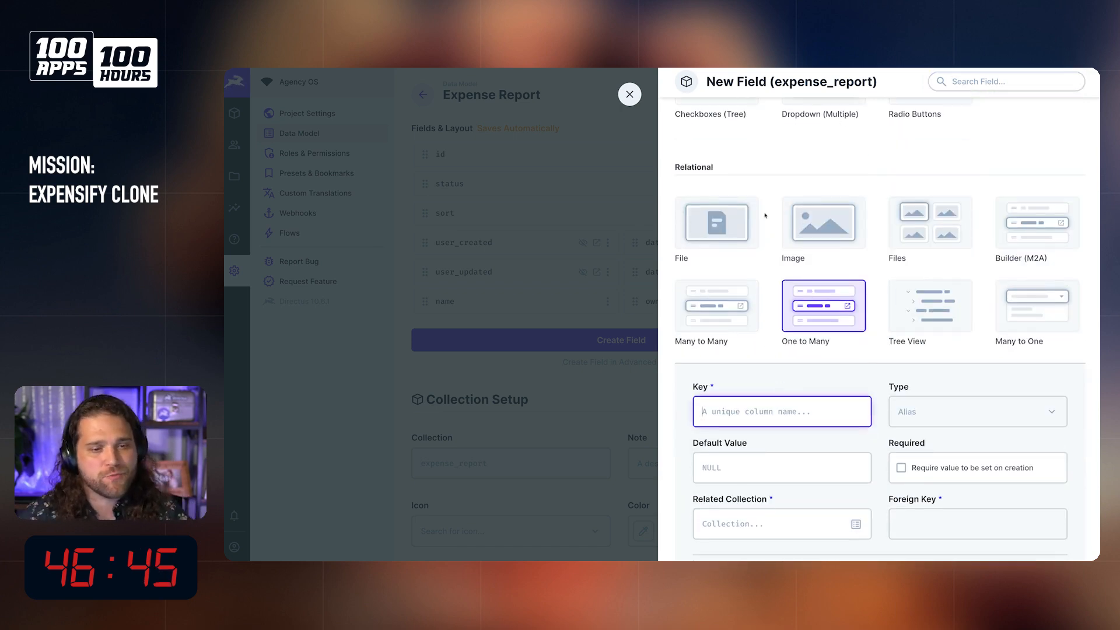
text(e)
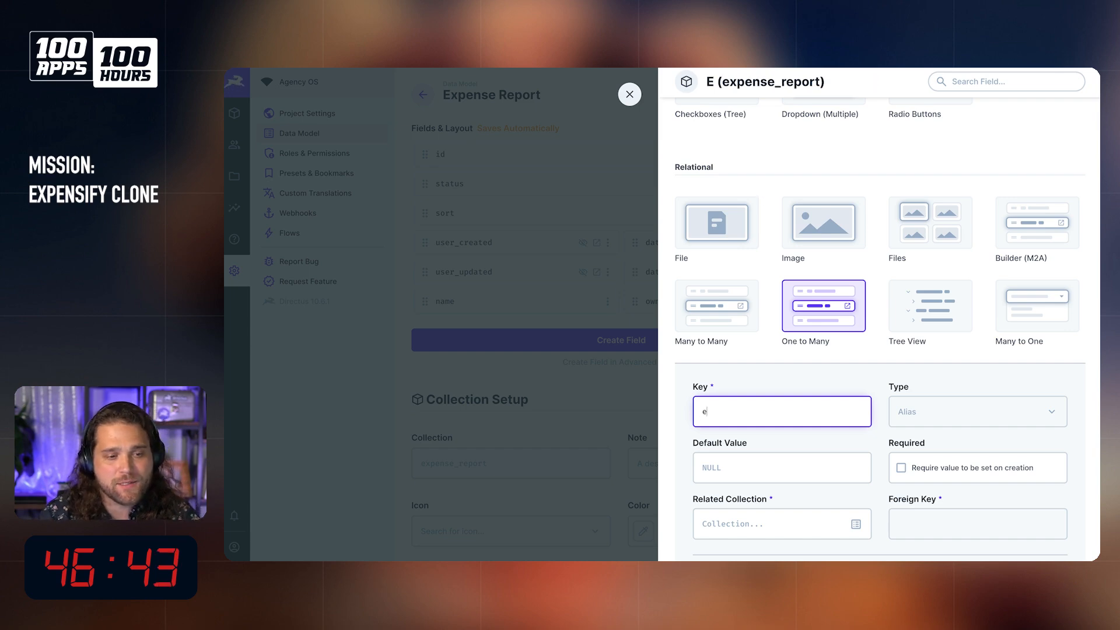
text(xpenses)
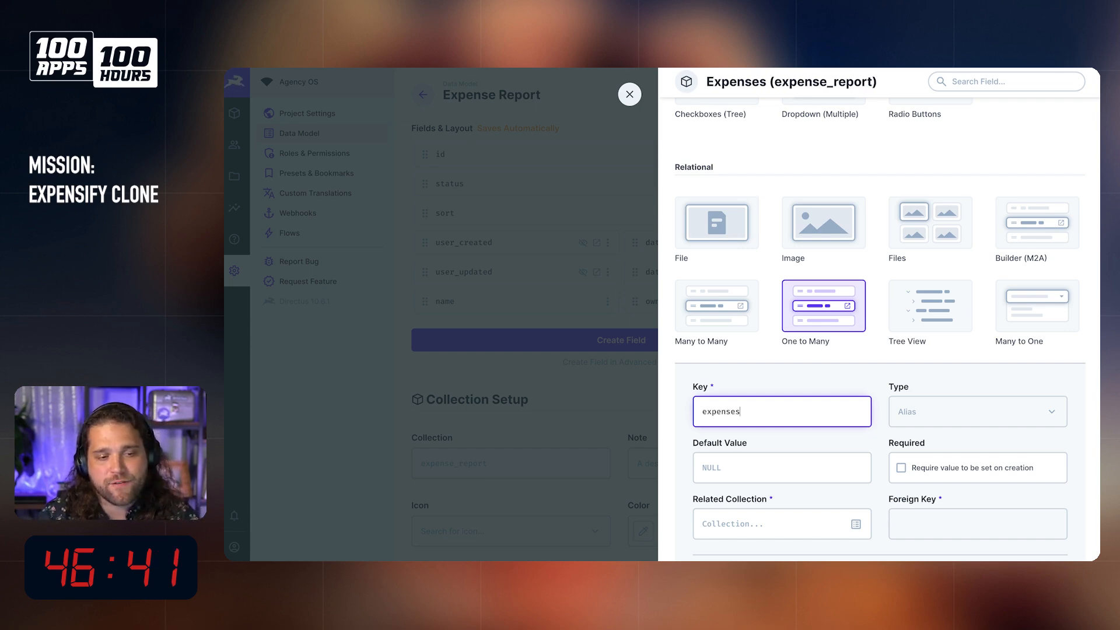
Step: Set the field's related collection to expenses and its foreign key to expense_report
scroll(921, 445, down, 3)
key(Tab)
key(Tab)
key(Tab)
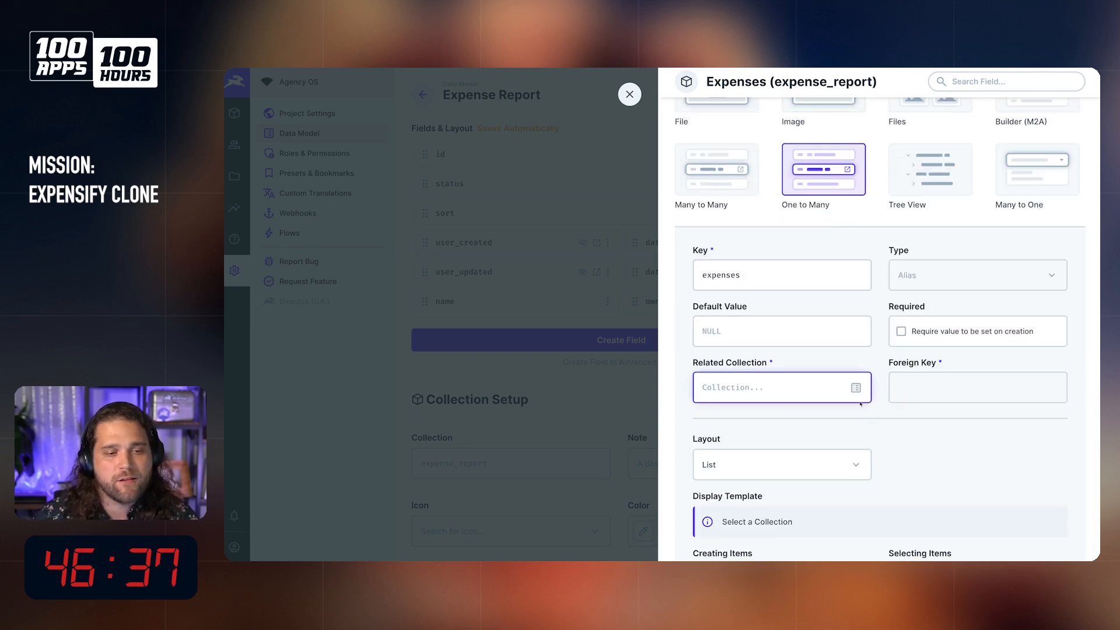
click(857, 388)
scroll(792, 403, down, 3)
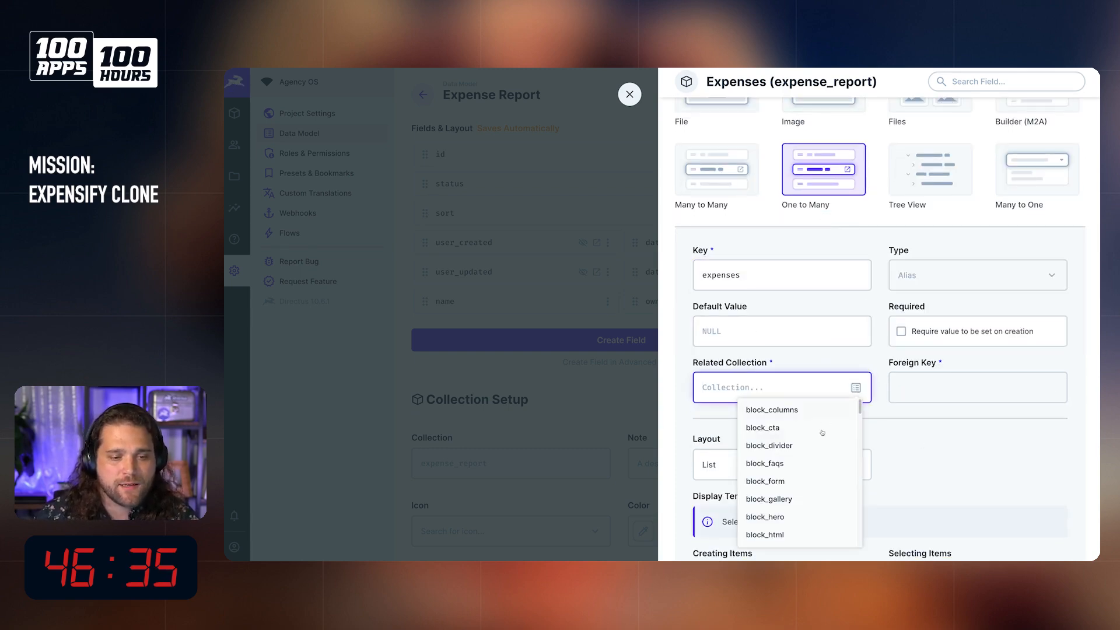
click(777, 382)
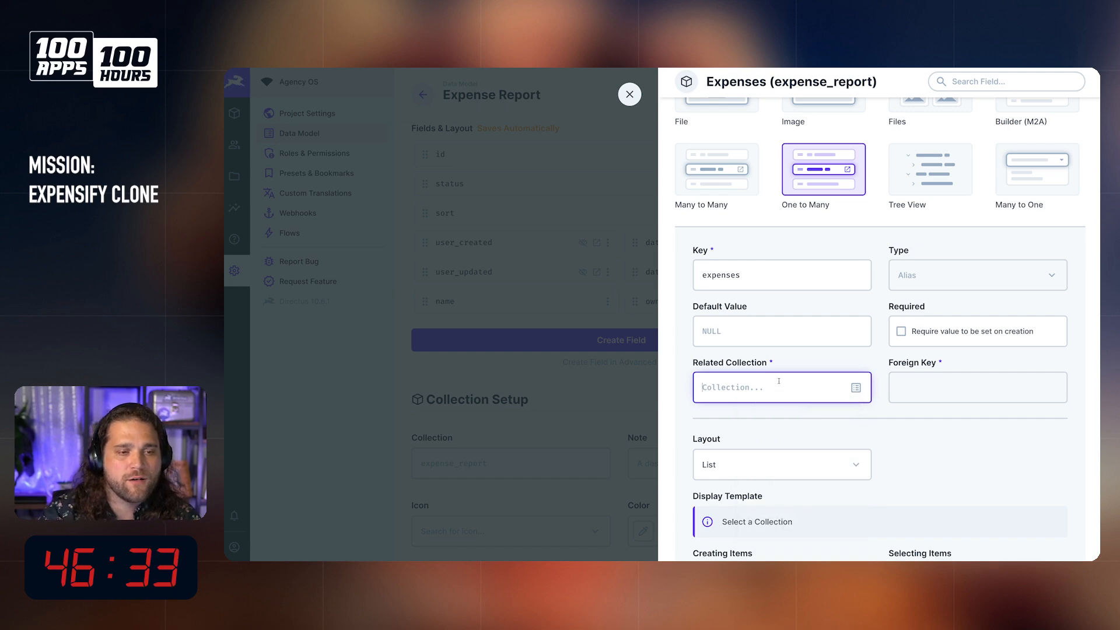
text(expenses)
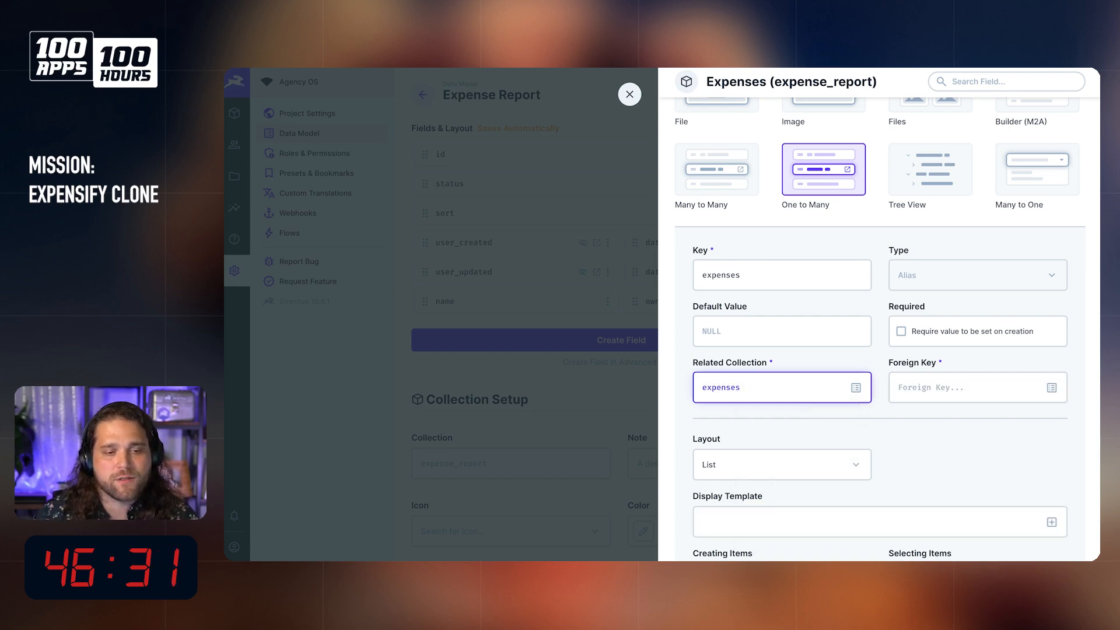
click(901, 396)
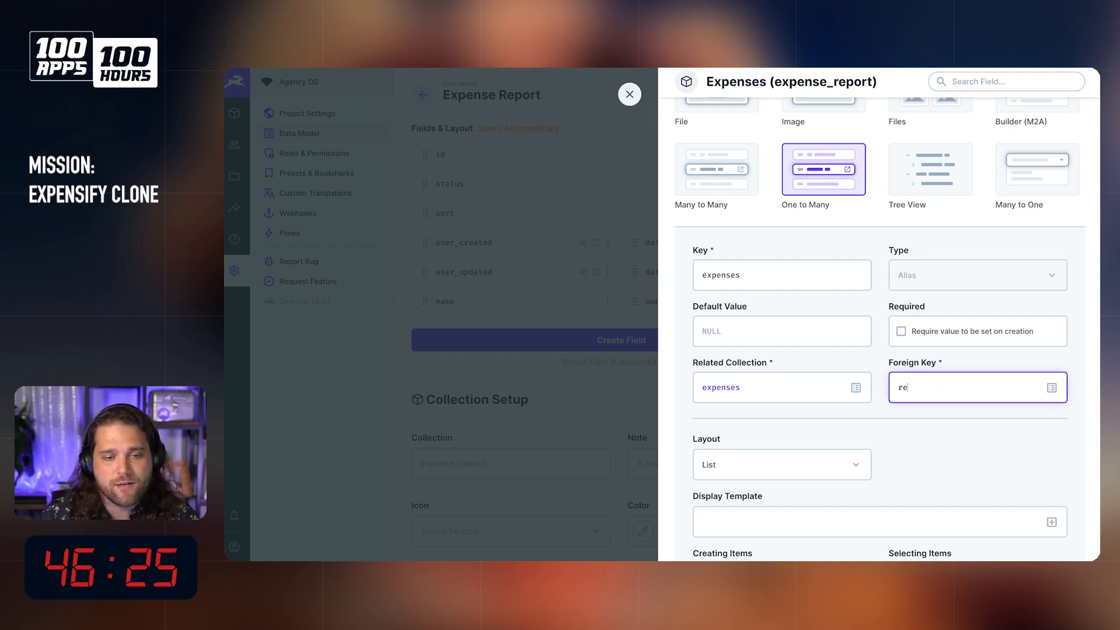
text(expense_report)
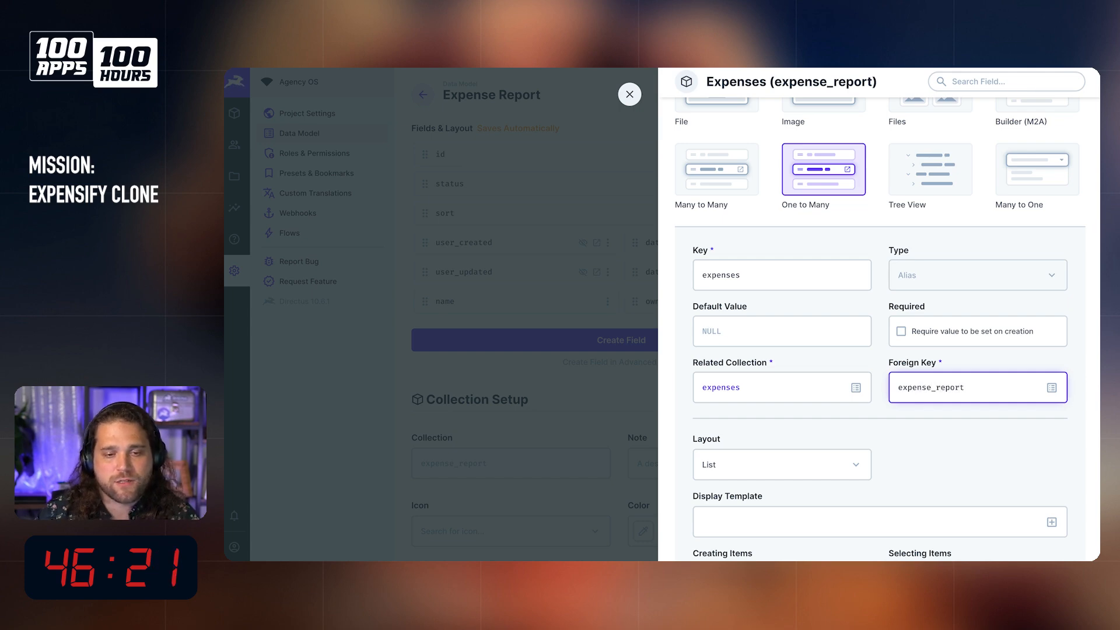
Step: Change the layout of the expenses field to Table
scroll(955, 406, down, 5)
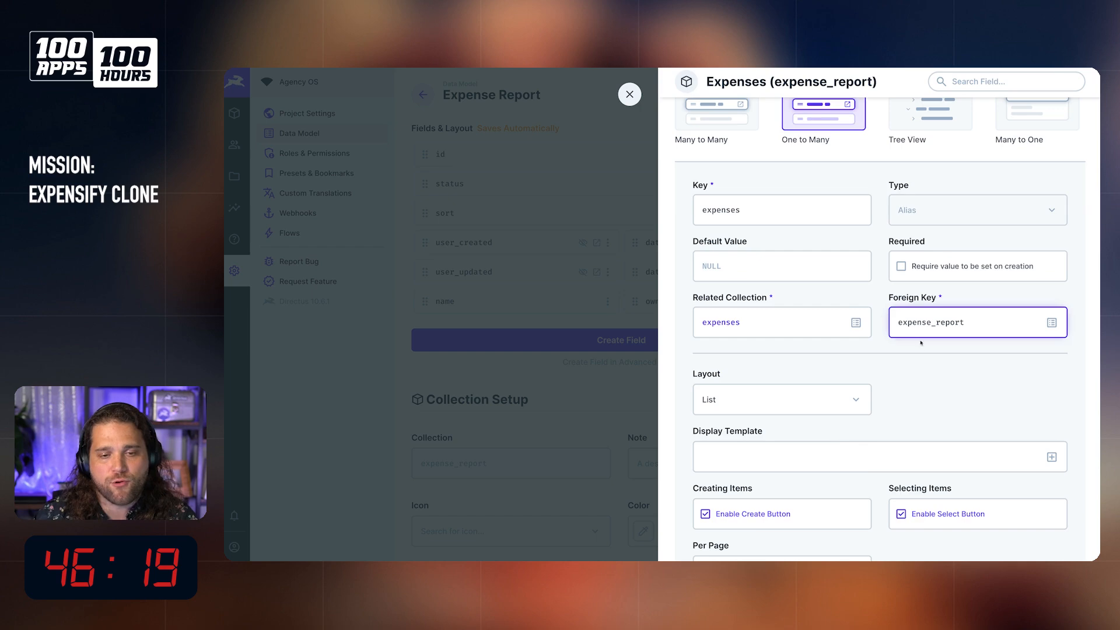
scroll(837, 436, down, 2)
click(792, 465)
click(817, 150)
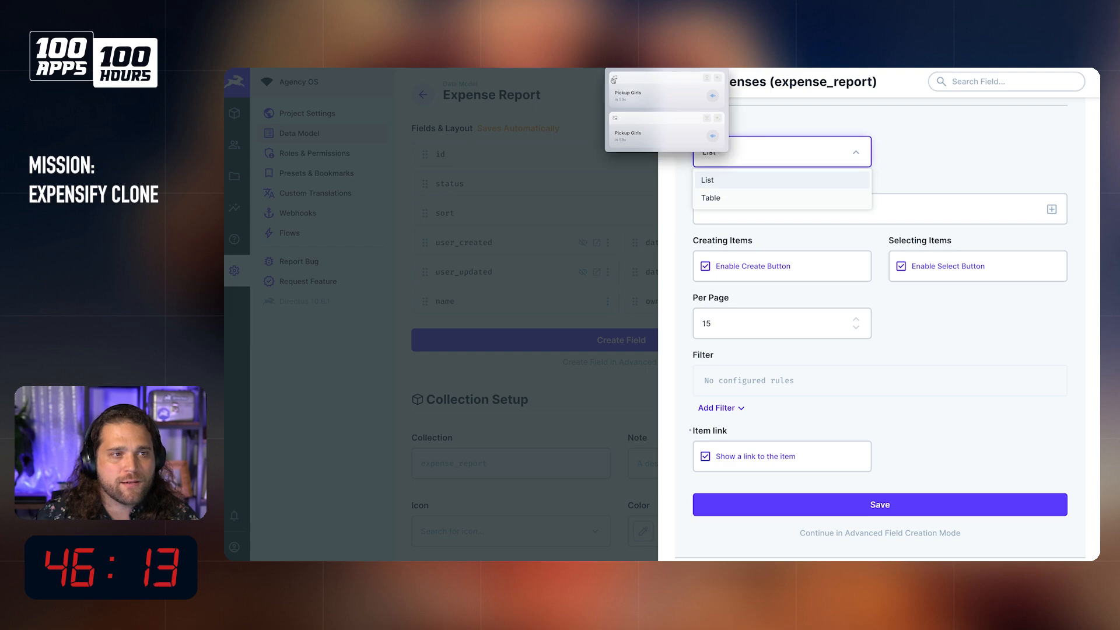
click(738, 196)
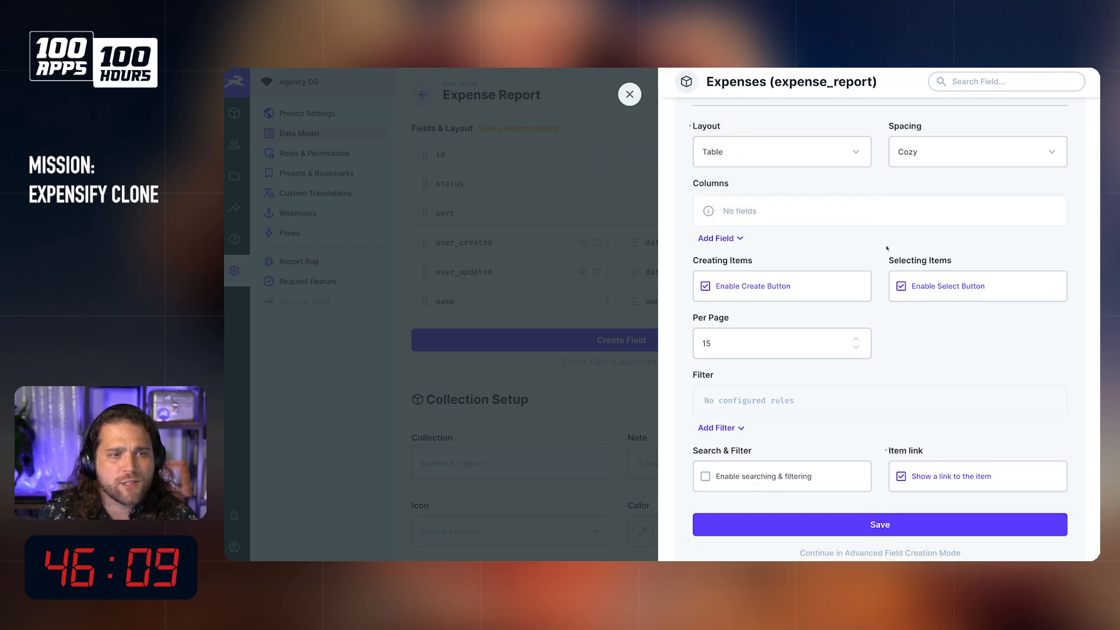
Step: Add Merchant, Expense Date and Amount as the table columns of the expenses field
click(725, 239)
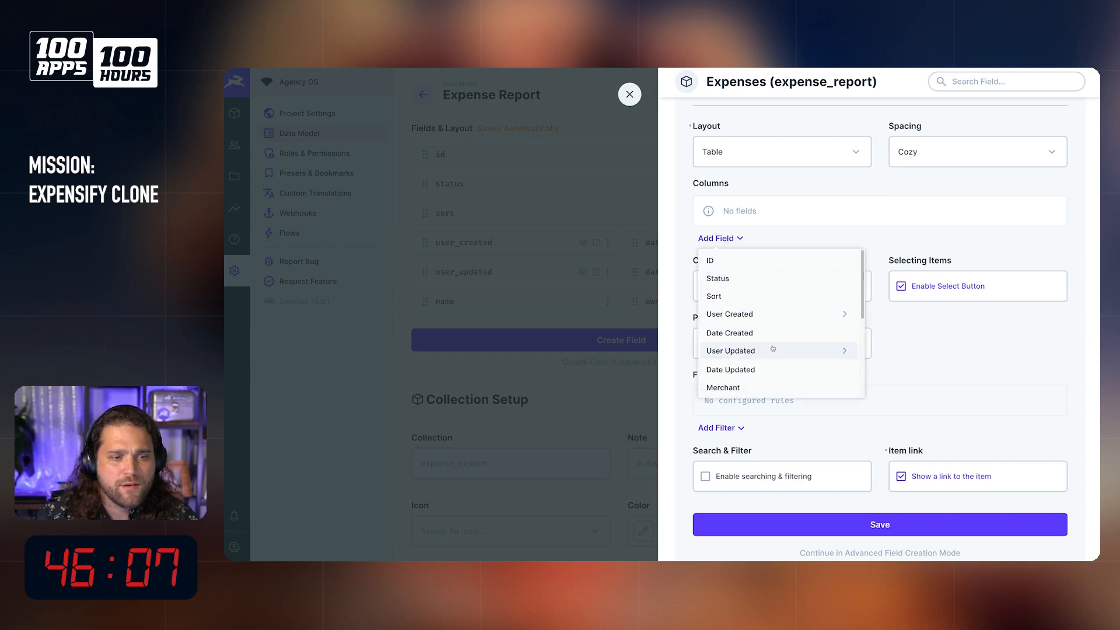
scroll(753, 327, down, 3)
click(737, 270)
click(726, 238)
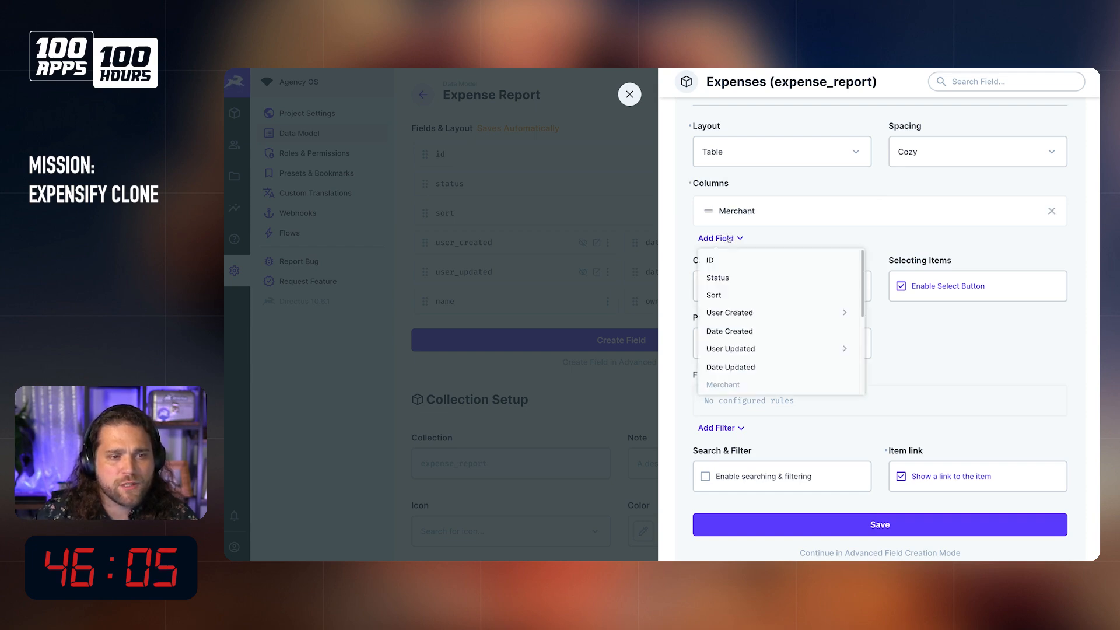
scroll(747, 324, down, 3)
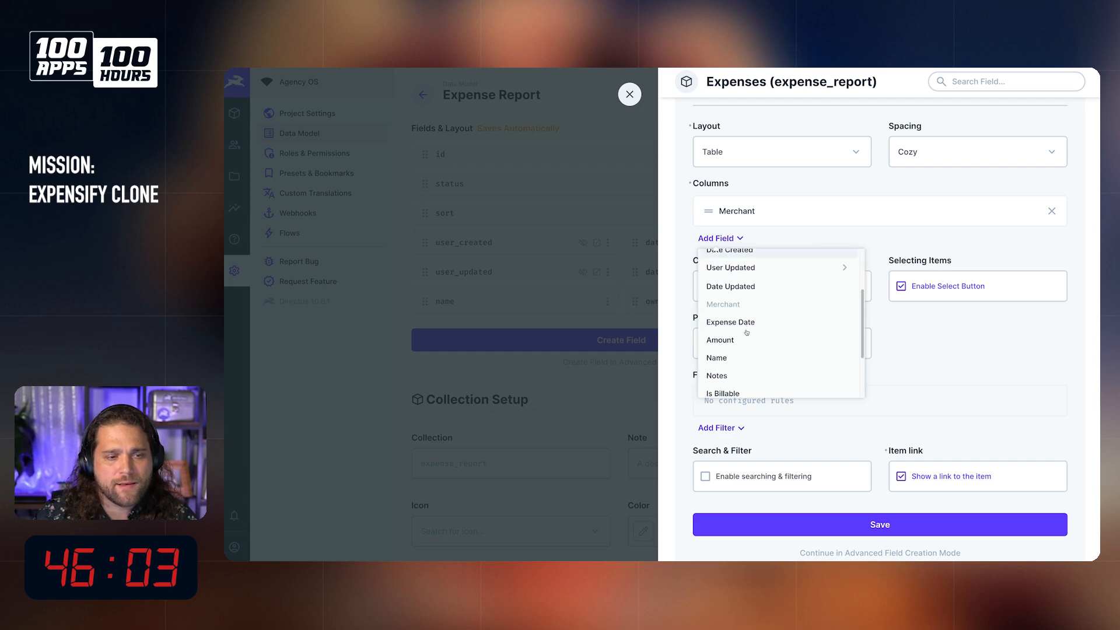
click(744, 321)
click(730, 274)
click(731, 274)
click(730, 275)
scroll(734, 343, down, 2)
click(734, 364)
Step: Add the Expense Category's Name as a column, and save the field with searching and filtering enabled
click(727, 311)
scroll(739, 366, down, 5)
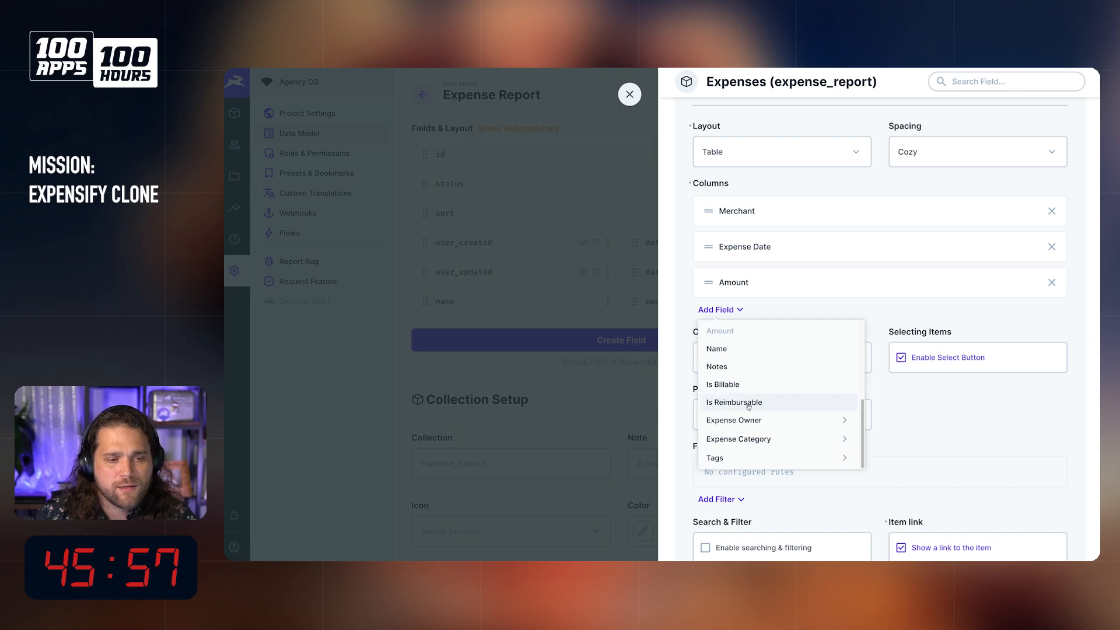
click(845, 440)
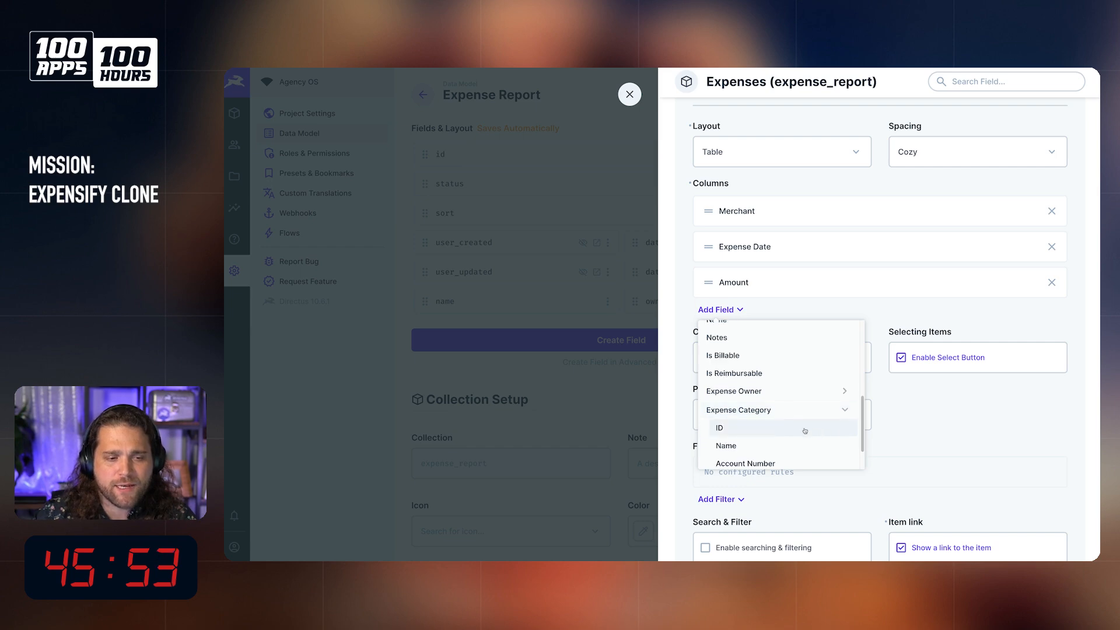
click(776, 445)
scroll(841, 348, down, 3)
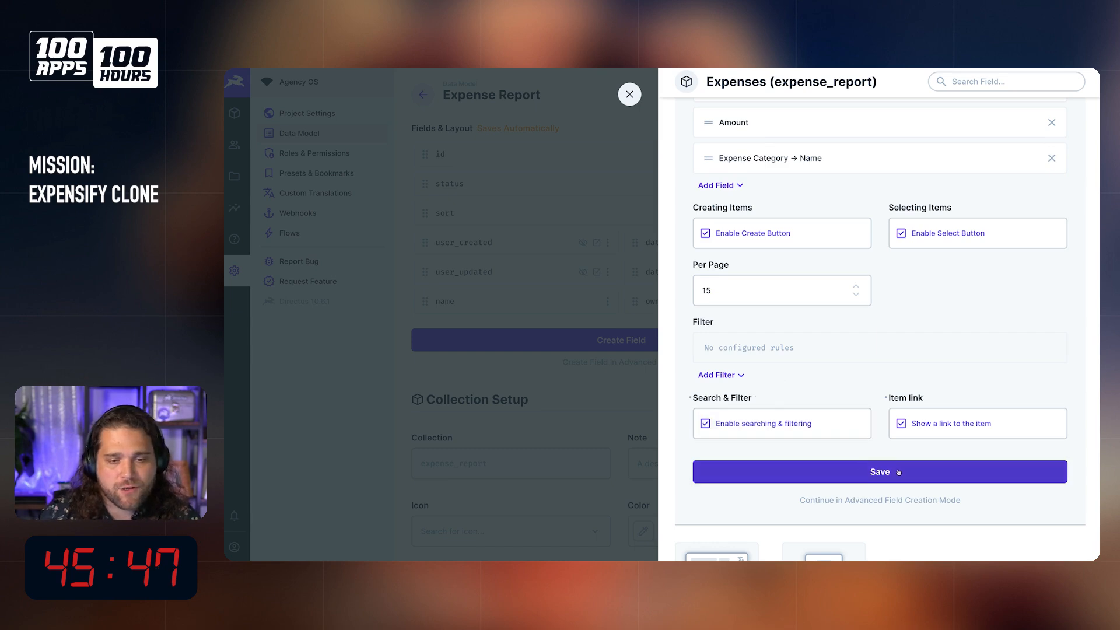
click(861, 473)
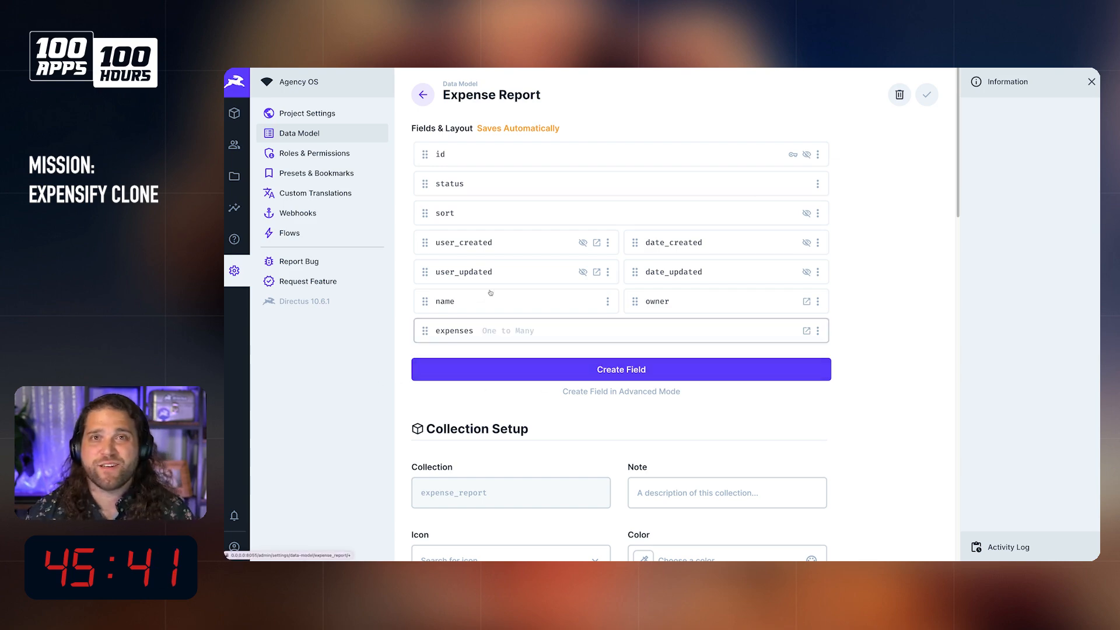
Step: Go to the content of the Expense Report collection and start creating a new item
click(423, 95)
click(235, 114)
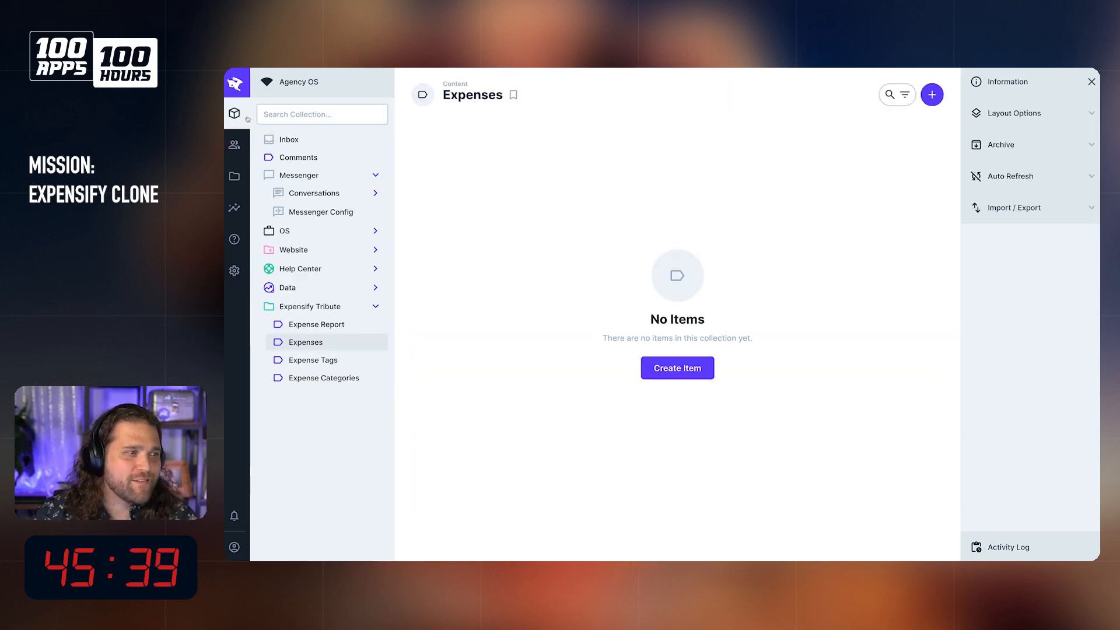
click(319, 325)
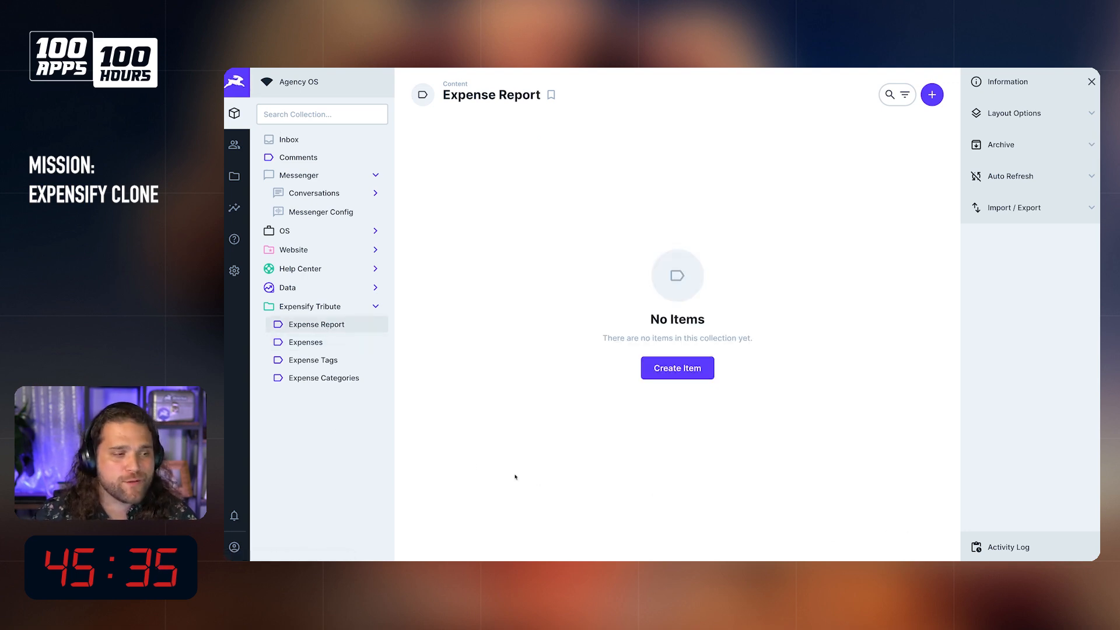
click(677, 368)
Step: Name the new expense report with the person's first name in possessive form followed by "September Expenses"
click(531, 238)
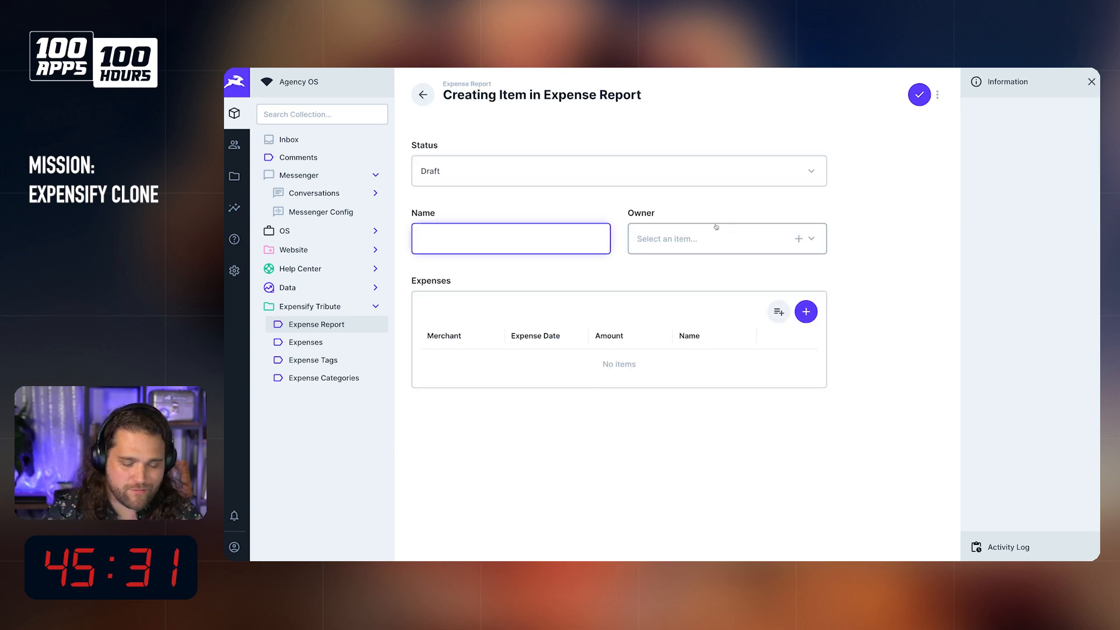
text(Bryant's)
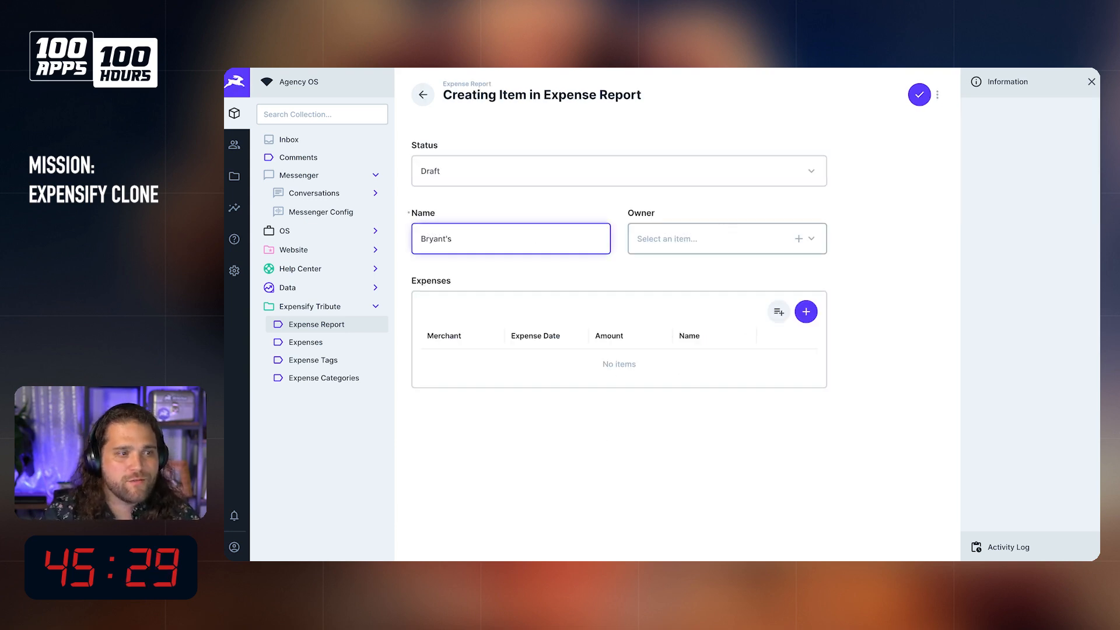
text( 4th)
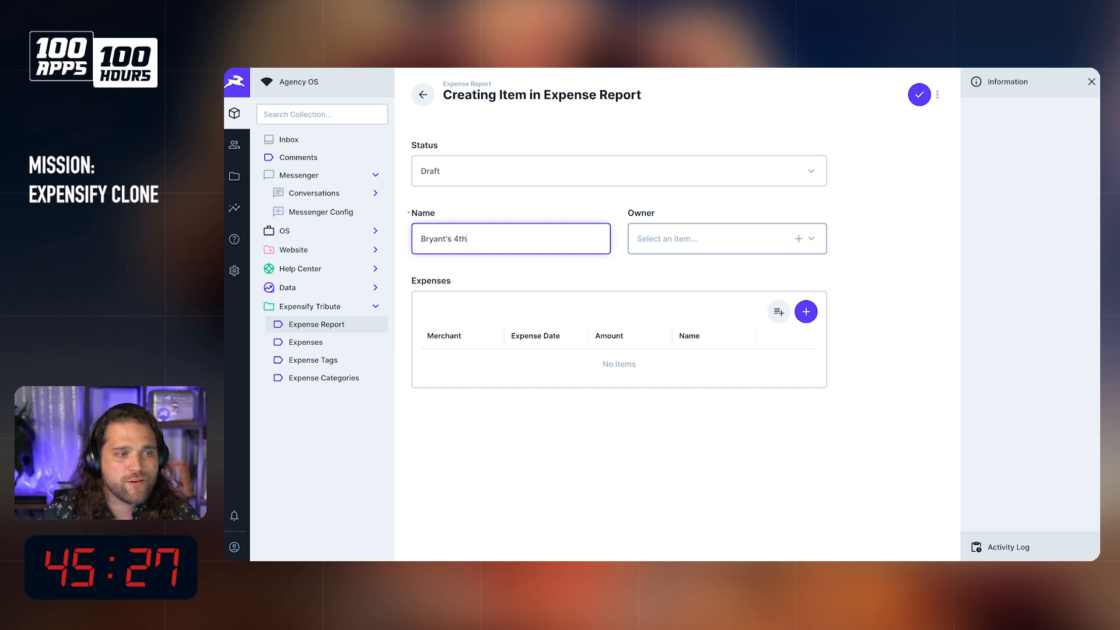
text(rd Qu)
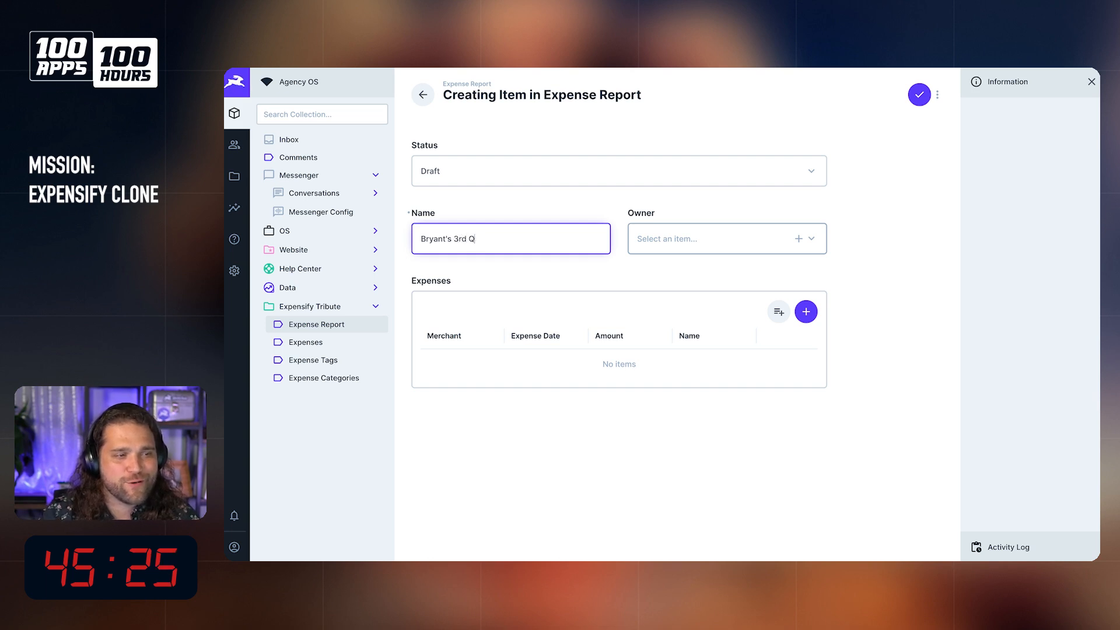
key(BackSpace)
key(BackSpace)
text(Spet)
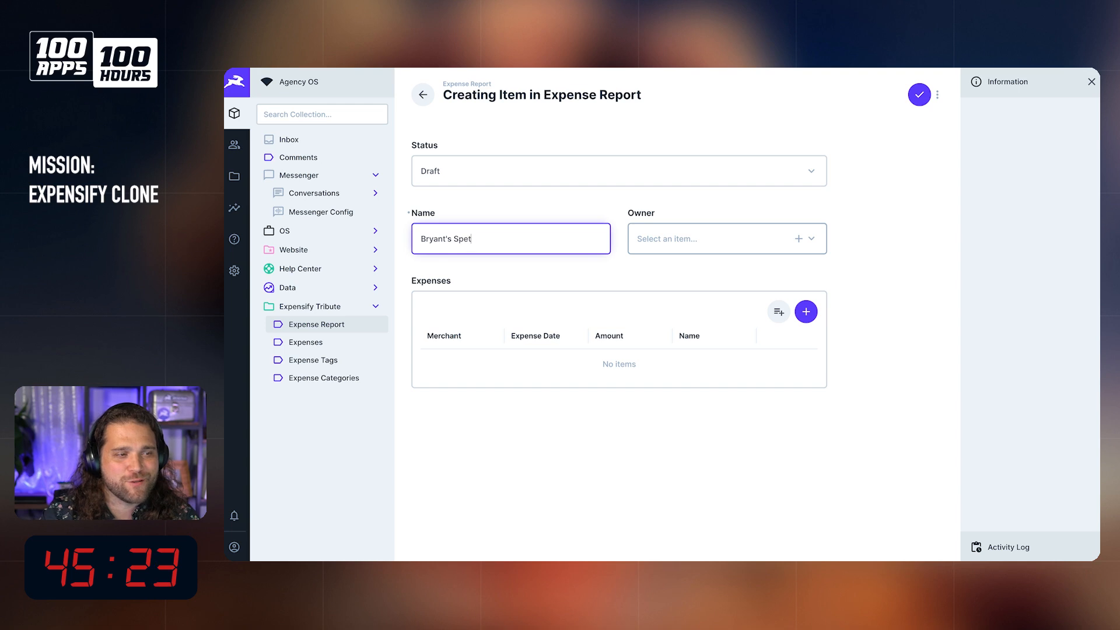
key(BackSpace)
key(BackSpace)
key(BackSpace)
text(eptember )
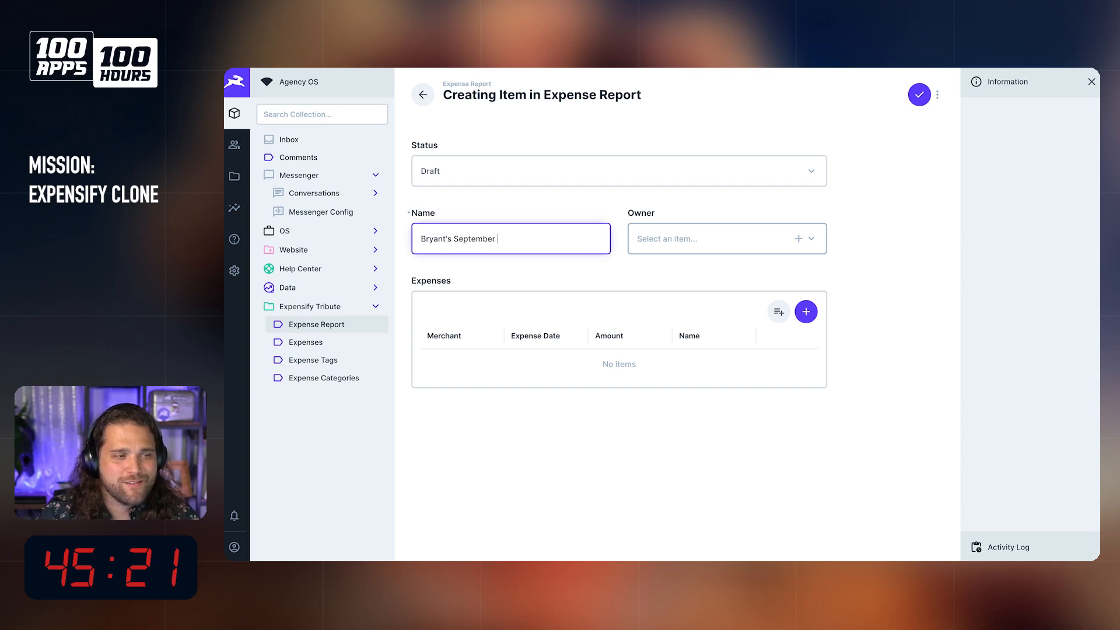
text(expense)
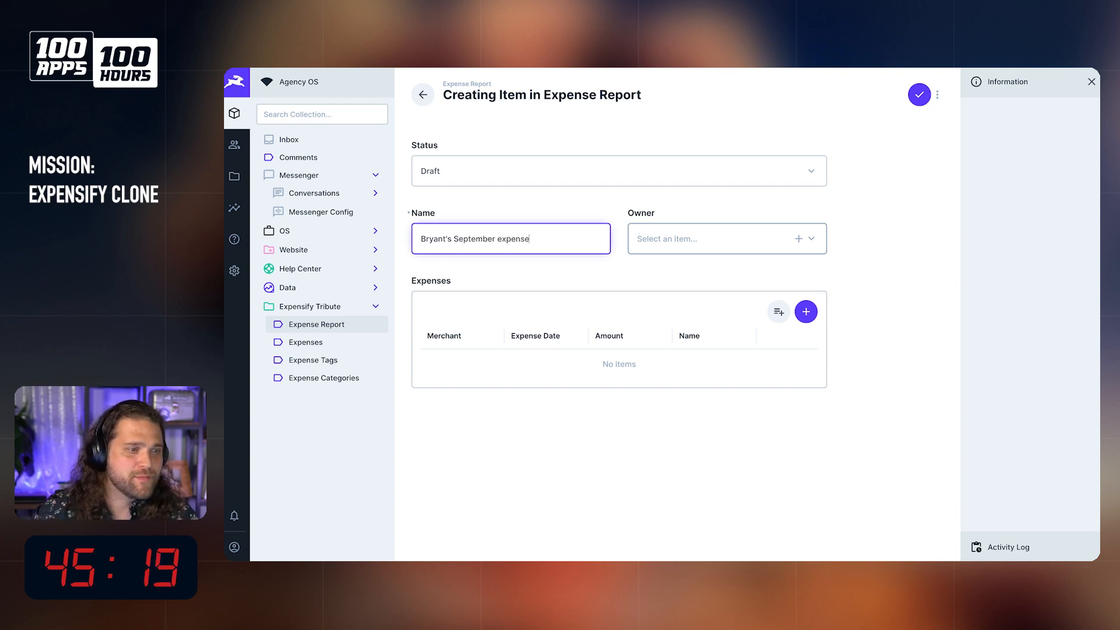
key(BackSpace)
key(BackSpace)
key(BackSpace)
key(BackSpace)
text(xpens)
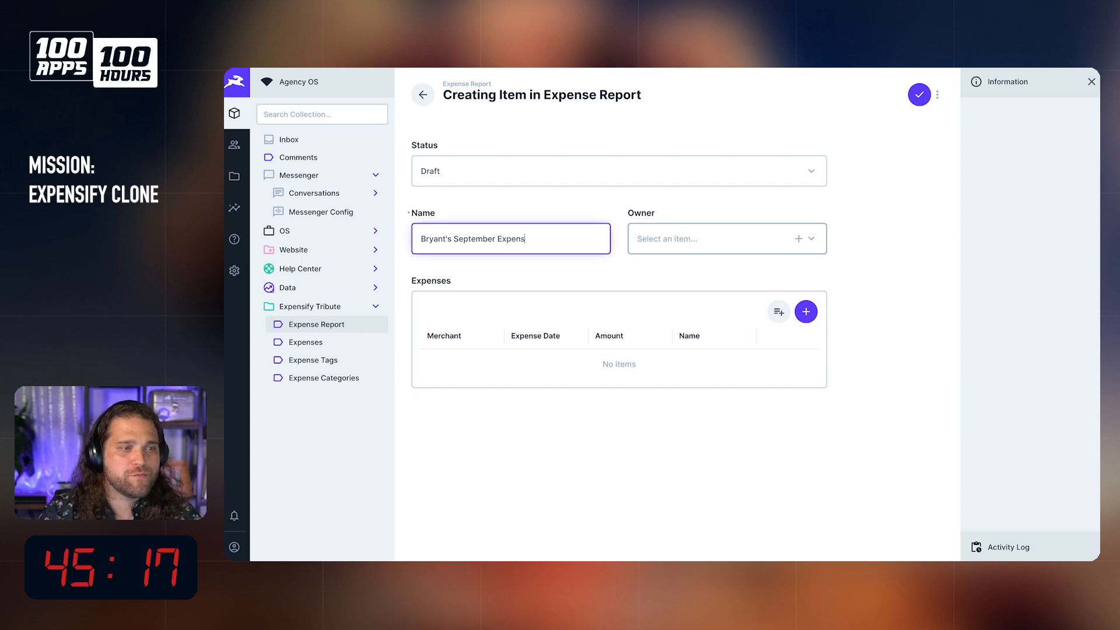
Step: Assign the user with the rabbit avatar as the owner of the new expense report
click(737, 236)
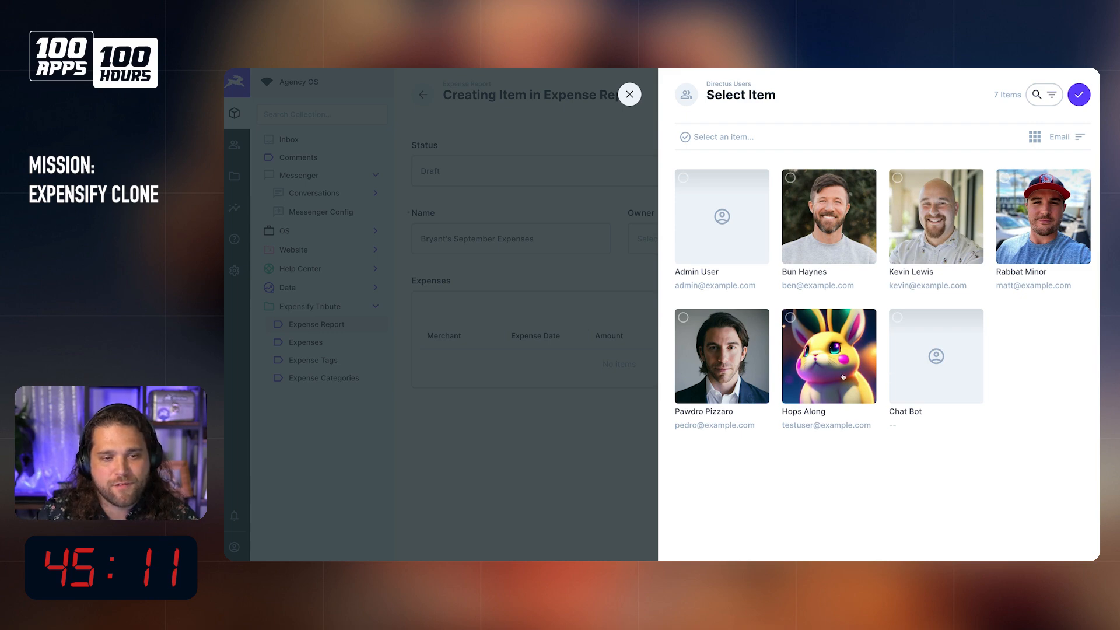
click(864, 373)
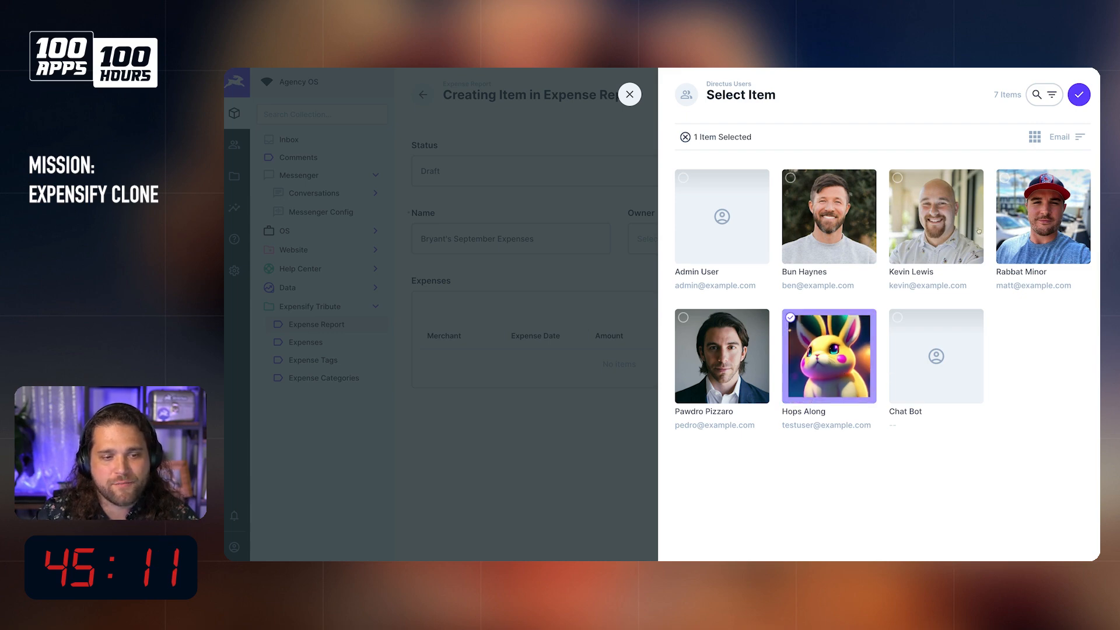
click(1079, 95)
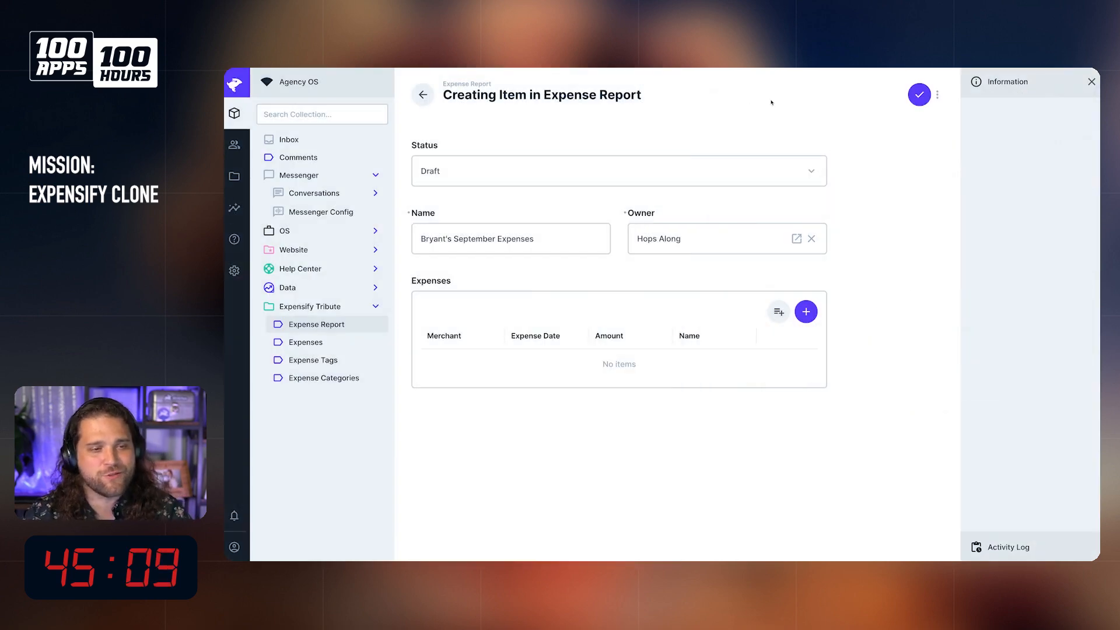
Step: Start a new expense in the report with merchant Starbucks and expense date September 13th, 2023 7:30 AM
click(806, 311)
click(763, 241)
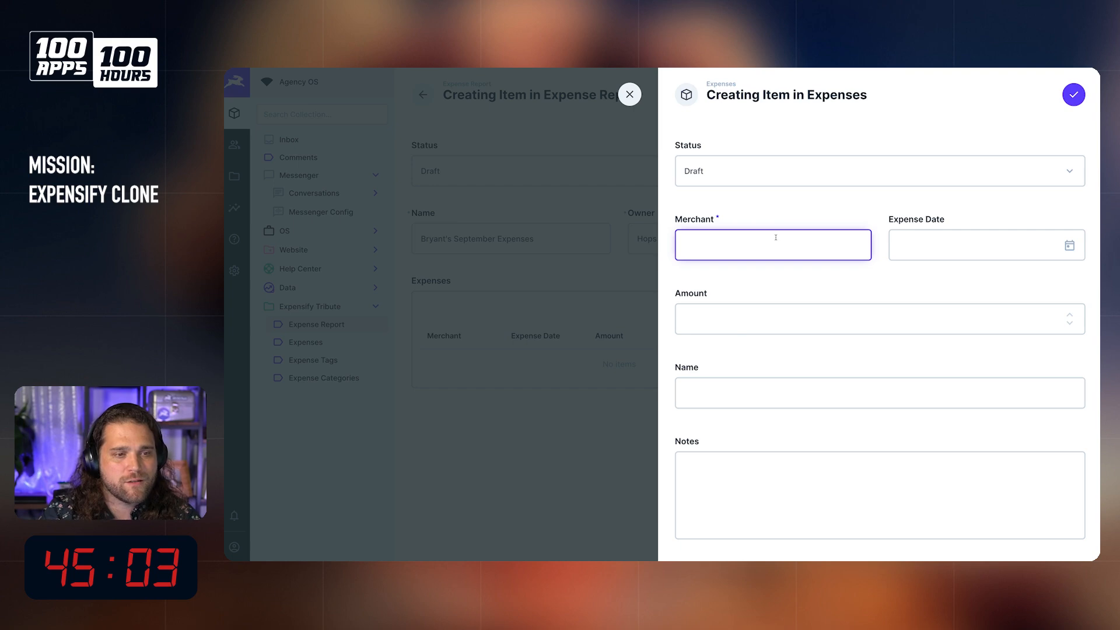
text(Starbucks)
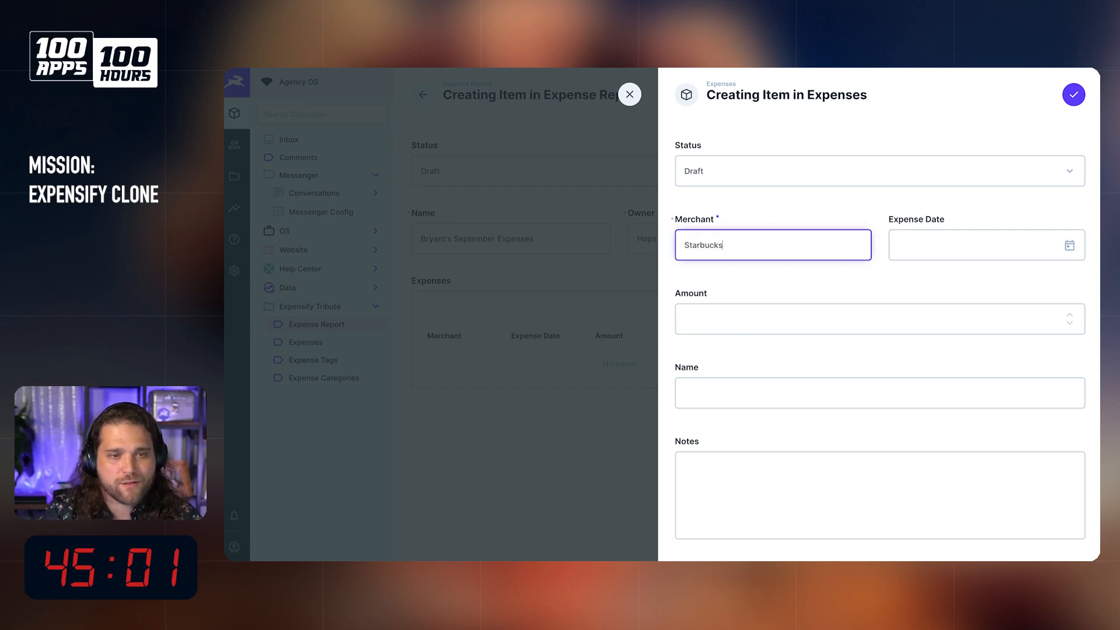
click(969, 246)
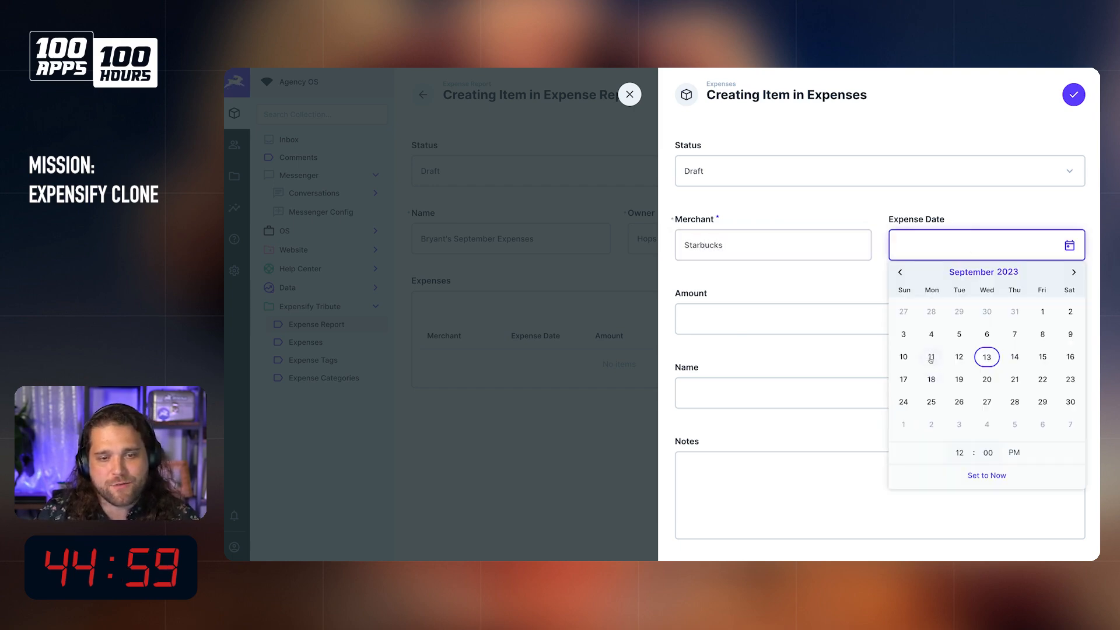
click(980, 358)
click(960, 452)
text(2)
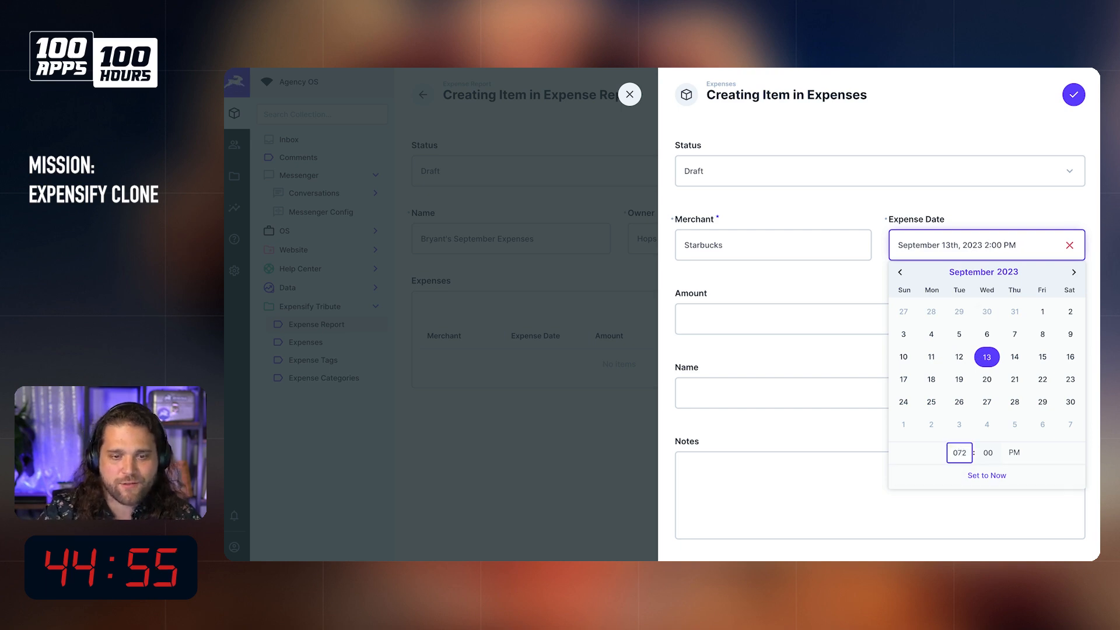
text(730)
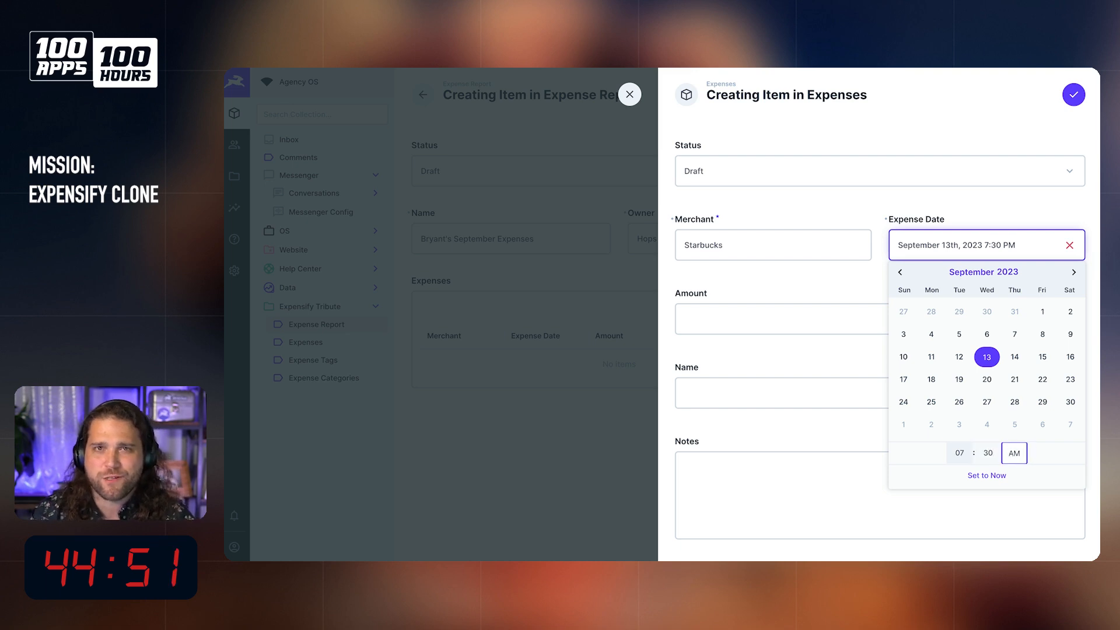
Step: Set the expense's amount to 21.02
click(769, 317)
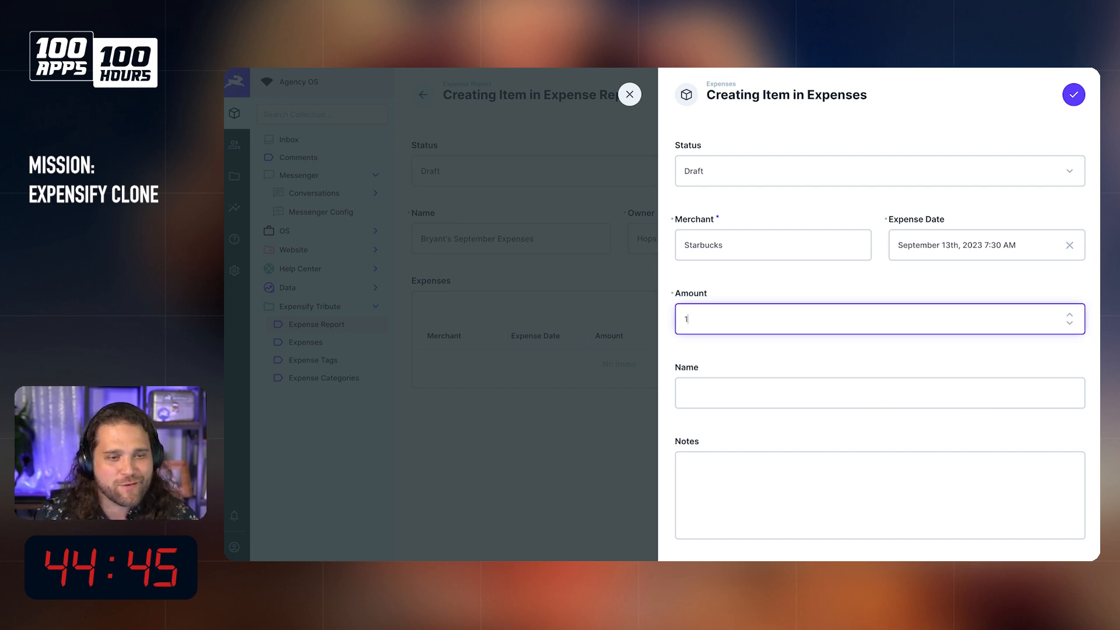
key(Up)
text(1.02)
Step: Name the expense "Coffee" and enter the notes "Needed that real bad"
click(707, 393)
scroll(746, 394, down, 1)
scroll(746, 394, down, 2)
text(Co)
text(ffe)
key(BackSpace)
text(fee)
key(Tab)
text(Needed that real bad)
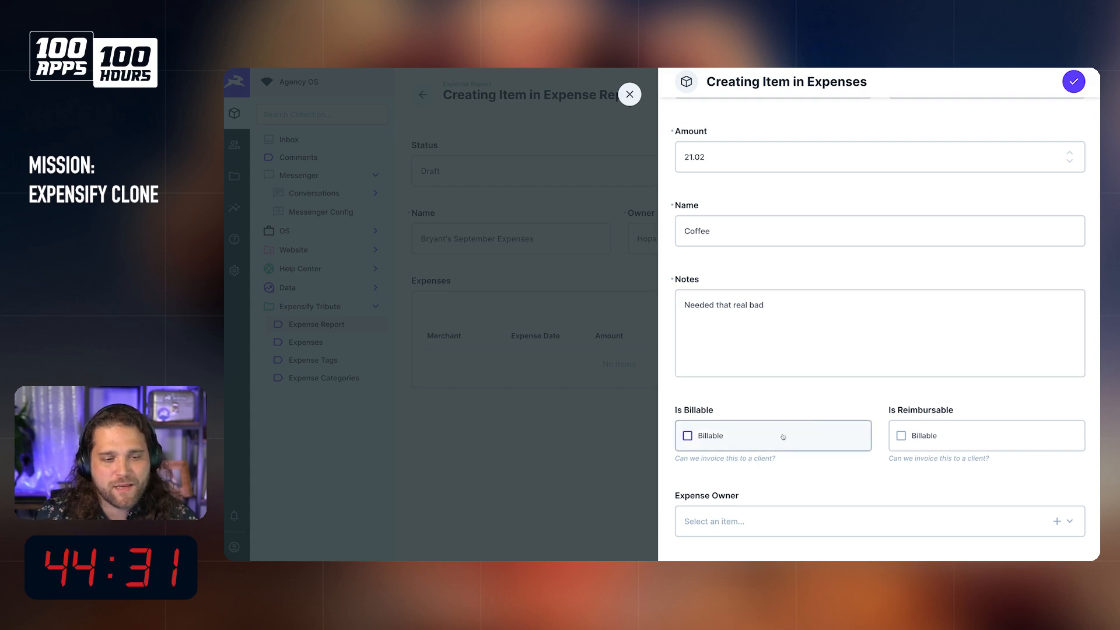
Step: Mark the expense as reimbursable and choose the user with the rabbit avatar as the expense owner
click(1024, 438)
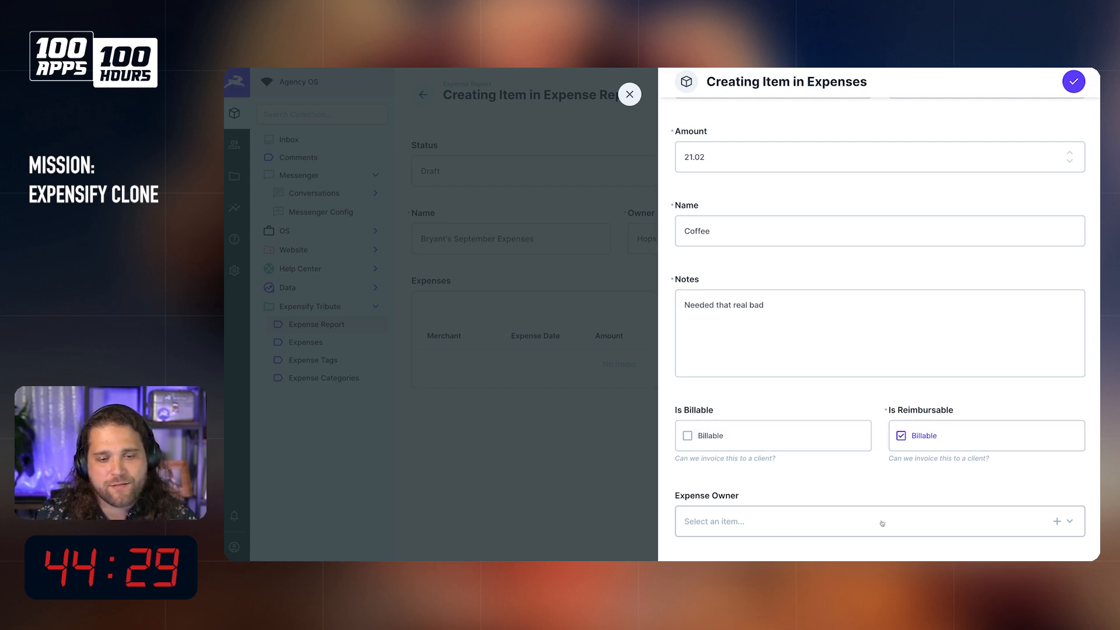
scroll(782, 406, down, 2)
click(782, 405)
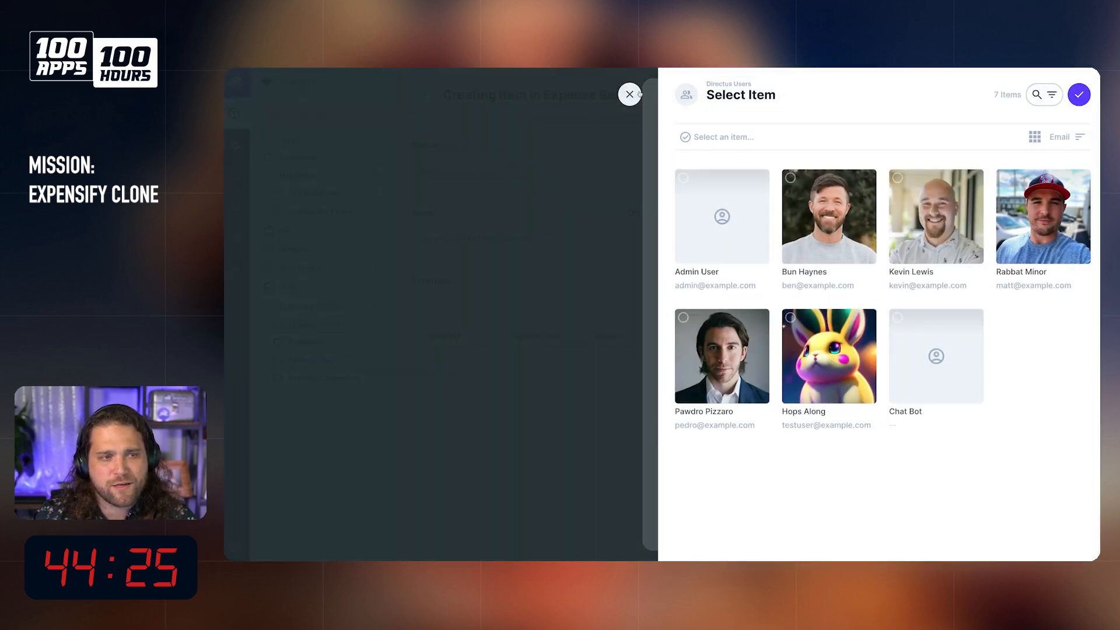
click(638, 94)
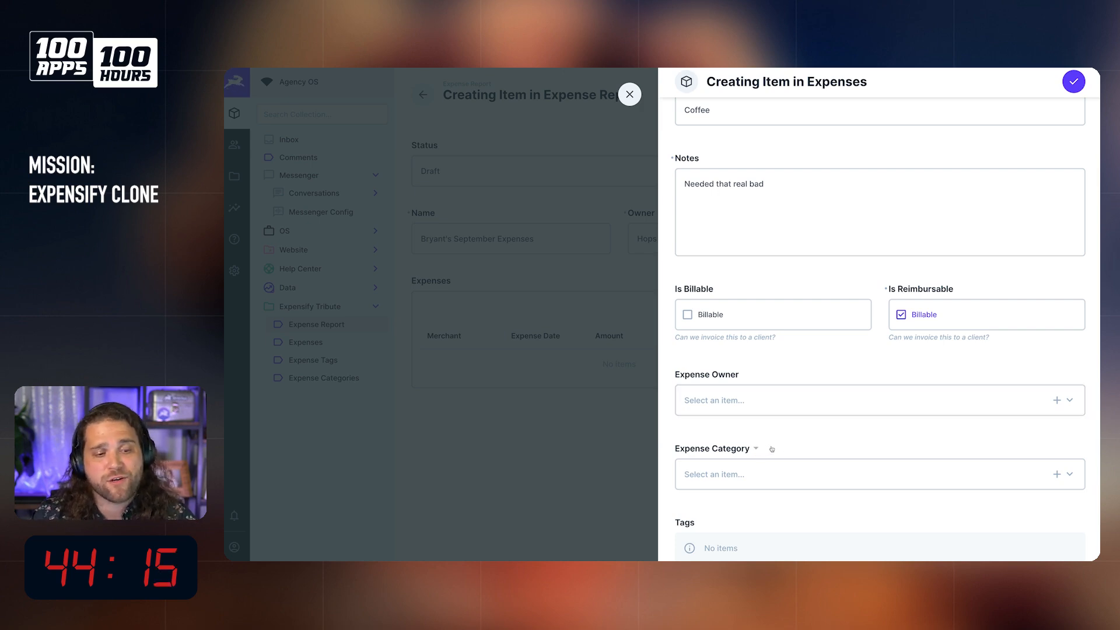
scroll(814, 472, down, 2)
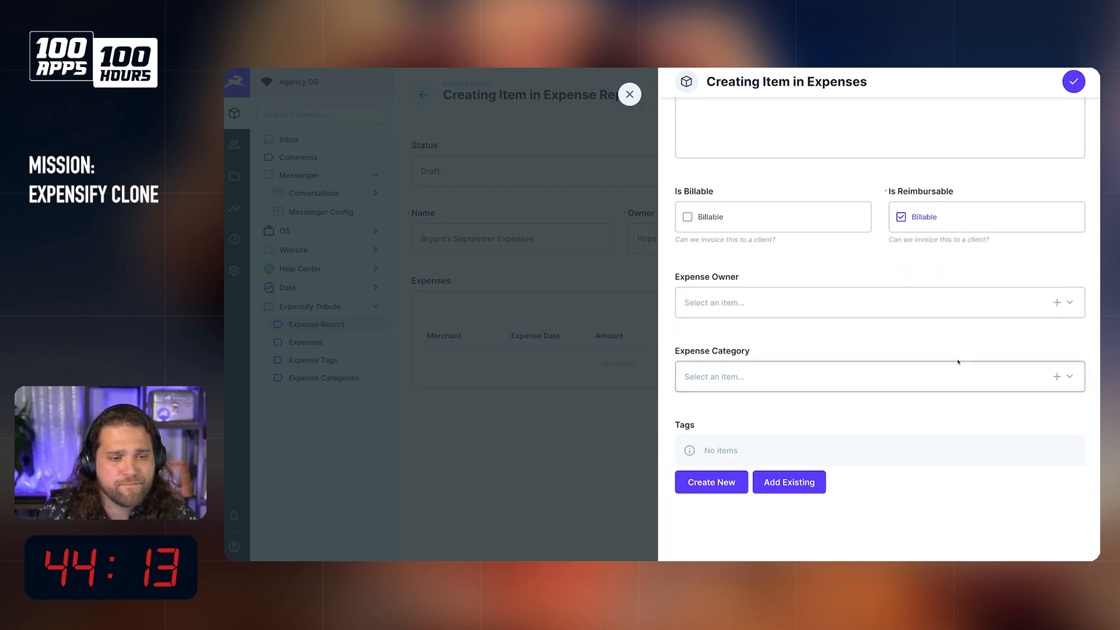
click(745, 309)
click(808, 359)
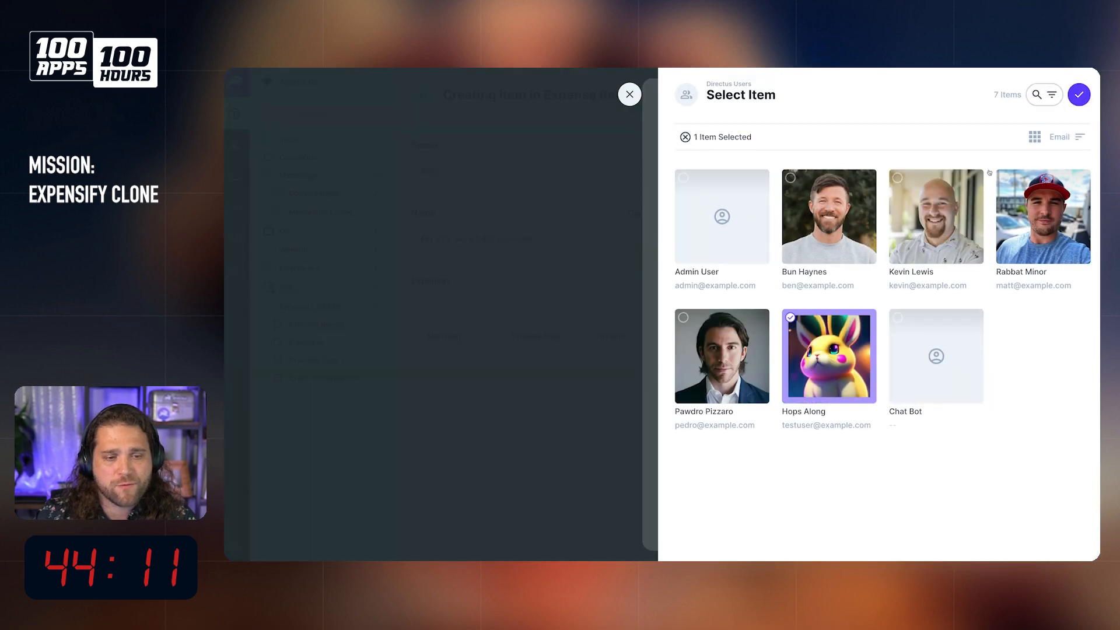
click(1079, 95)
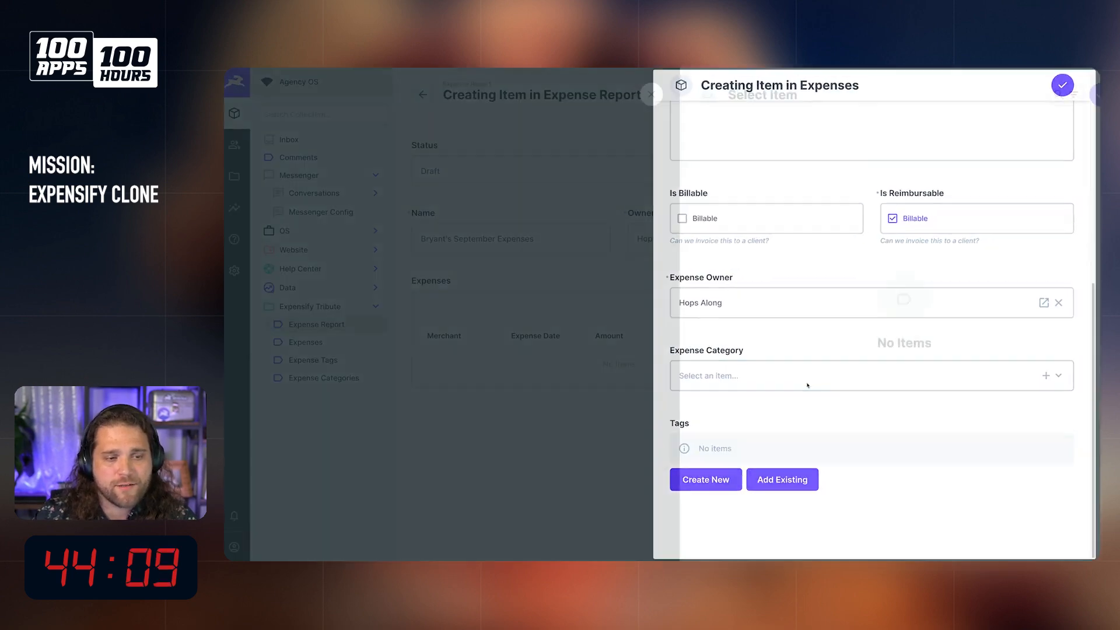
Step: Start a new expense category from the expense and name it "Meals and Entertainment"
click(776, 377)
click(629, 95)
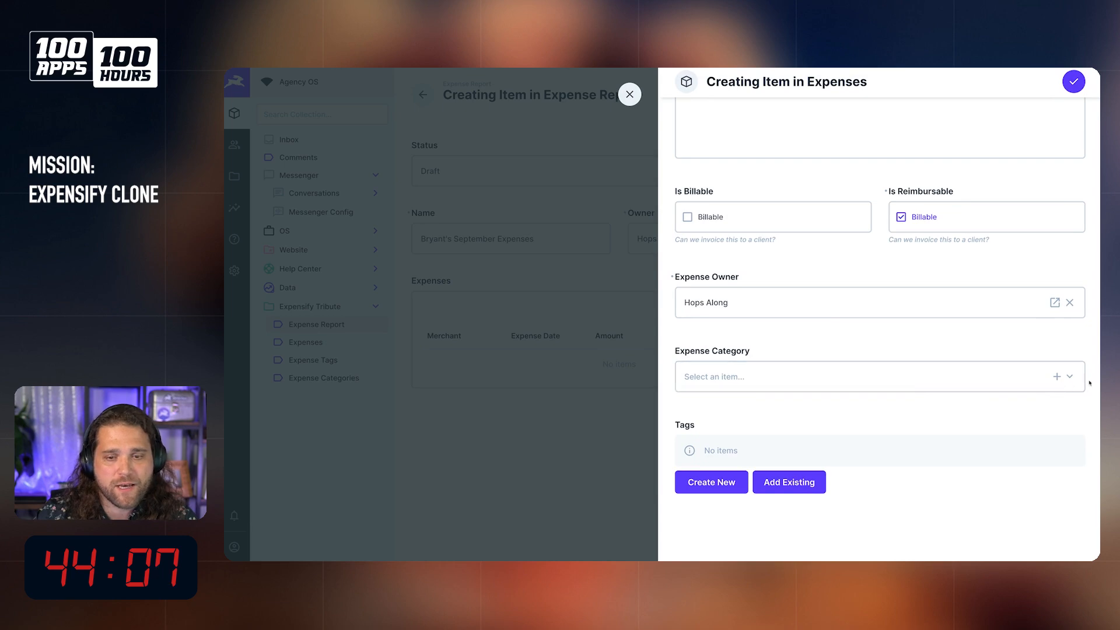
click(1058, 377)
text(Meals and Enterain)
key(BackSpace)
text(t)
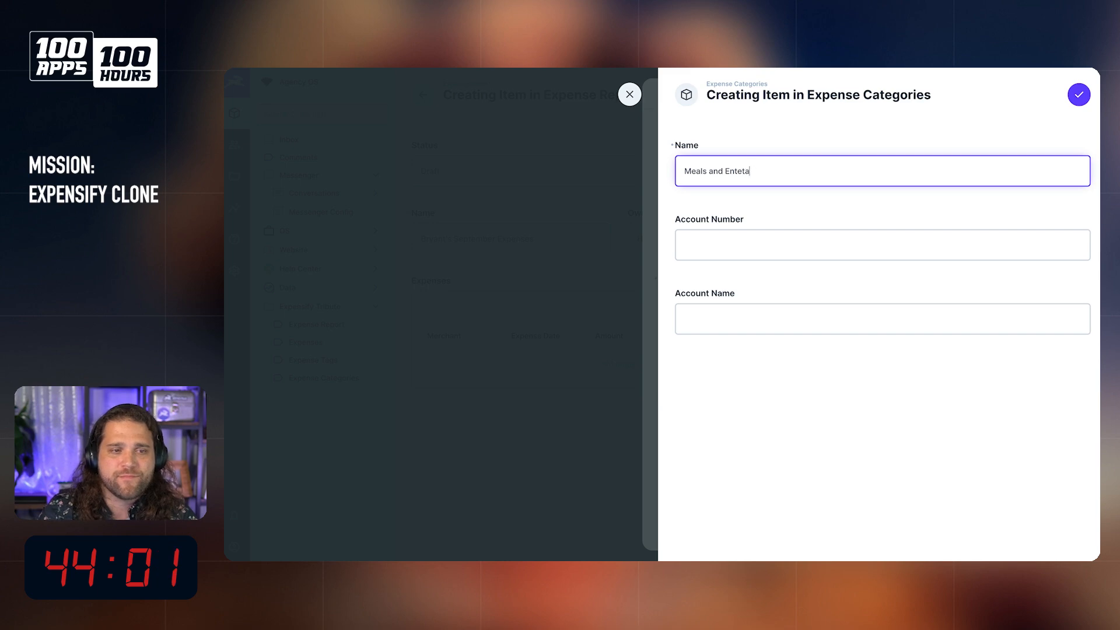
key(BackSpace)
key(BackSpace)
key(BackSpace)
text(tainment)
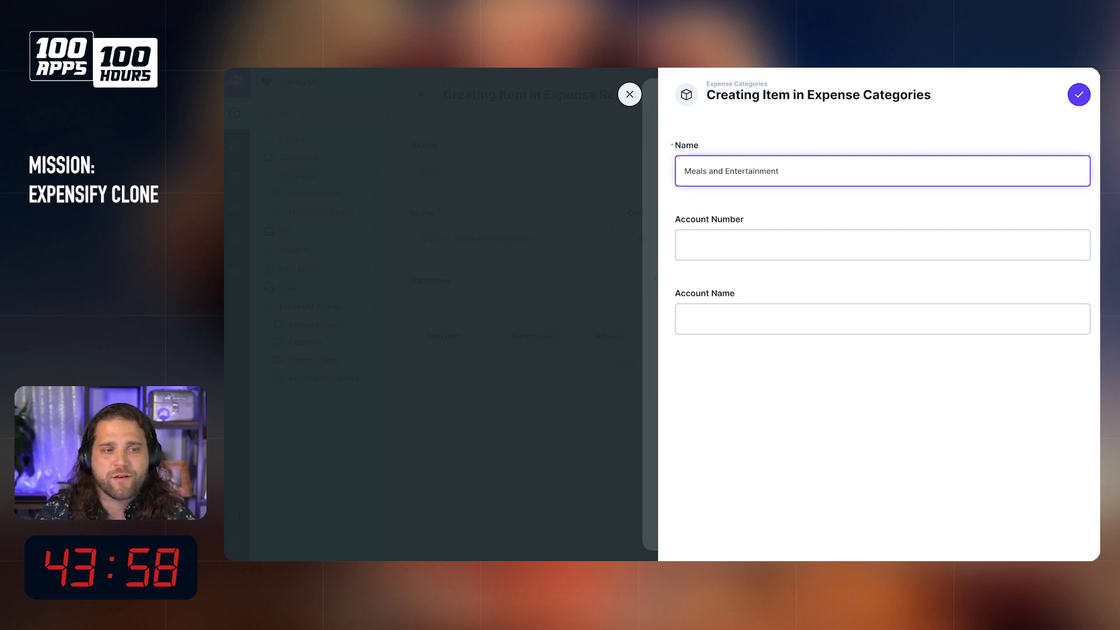
key(Tab)
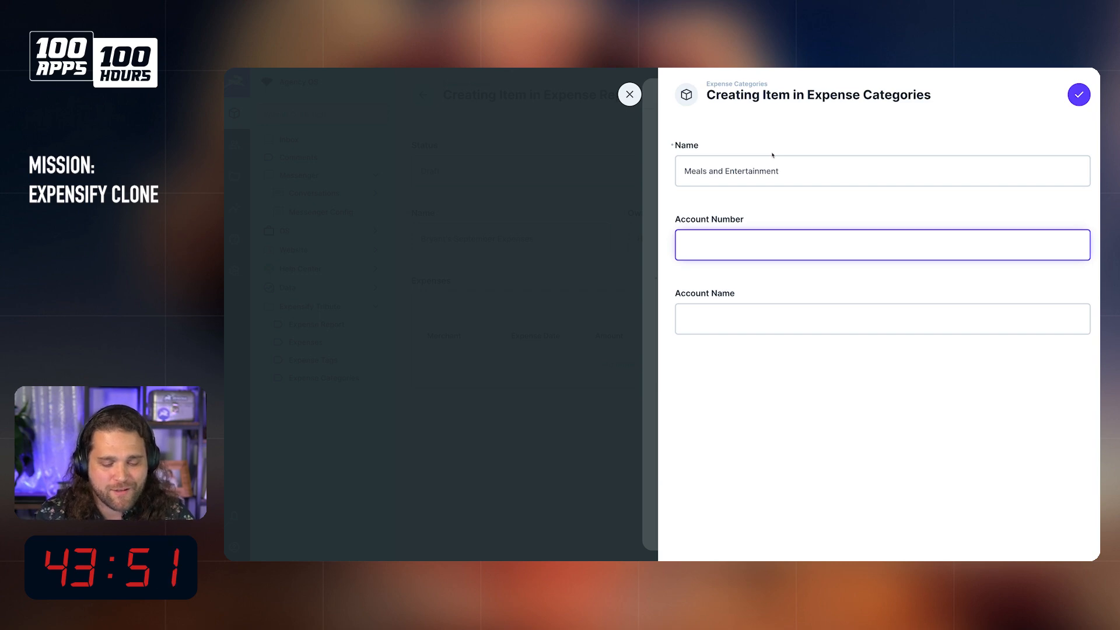
Step: Fill in the category's account number, set its account name to "Meals / Entertainment", and save the category
key(BackSpace)
text(300)
key(Tab)
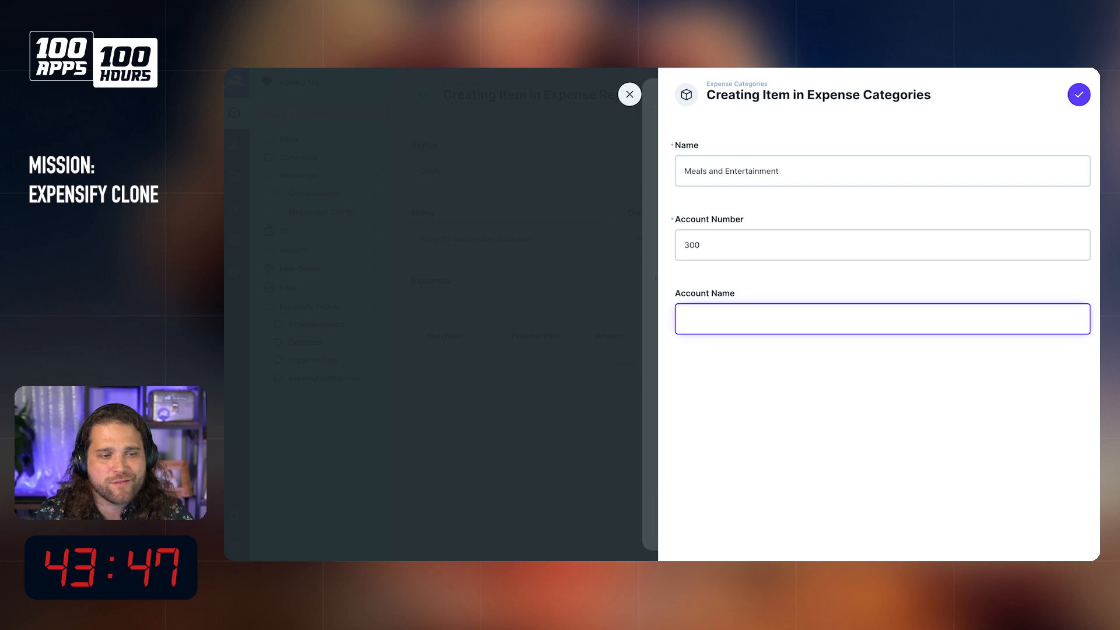
text(Meal)
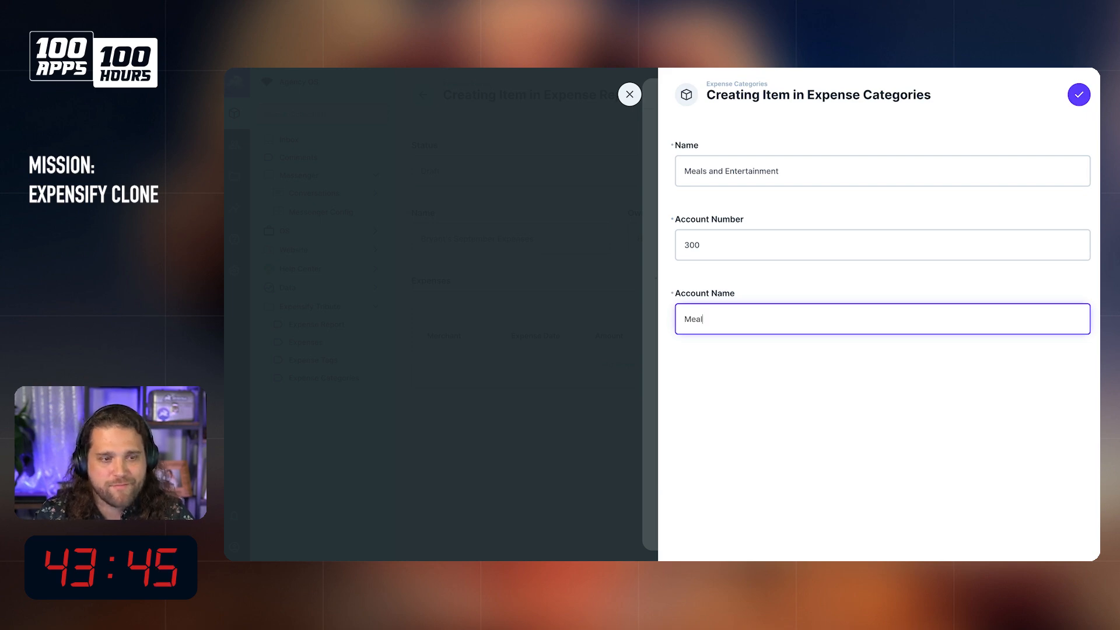
text(s / Entertainmen)
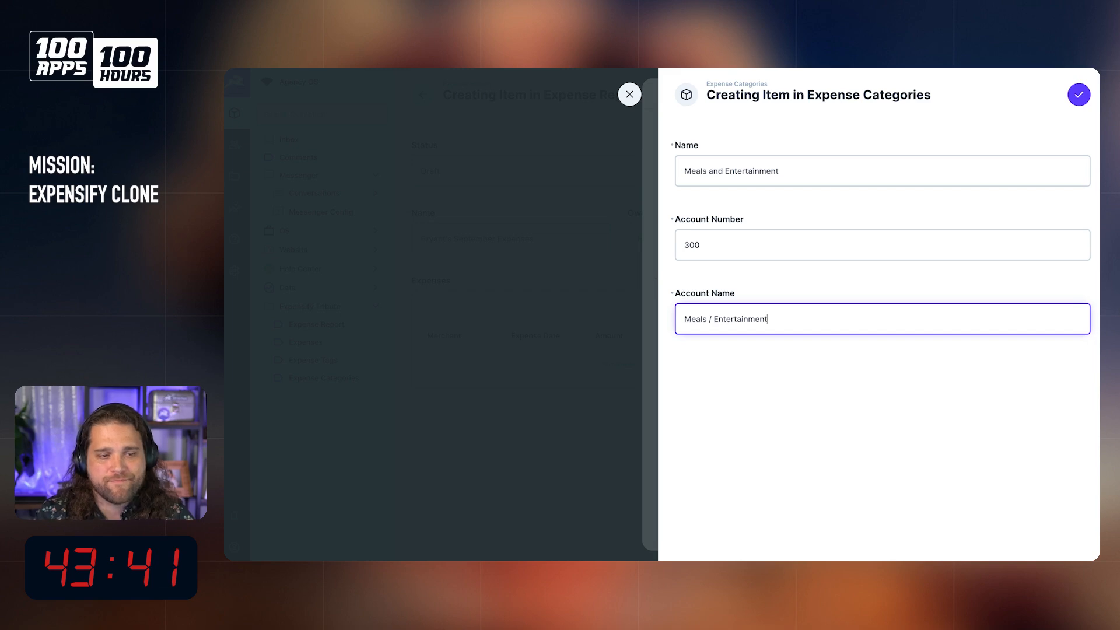
text(t)
click(1079, 94)
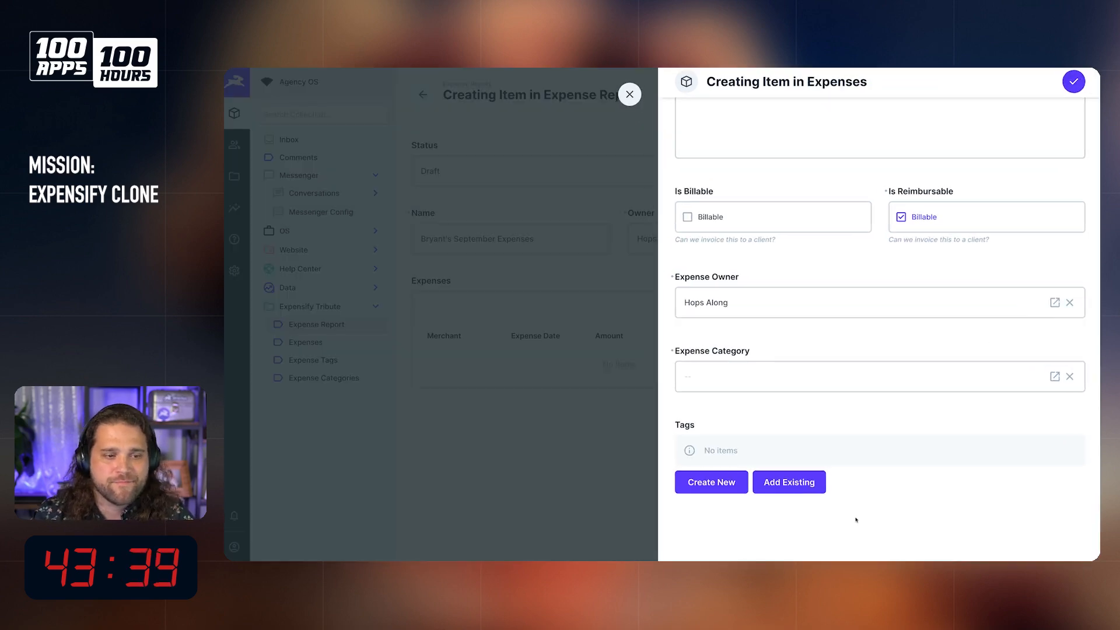
Step: Start a new tag for the expense and name it "coffee"
click(712, 482)
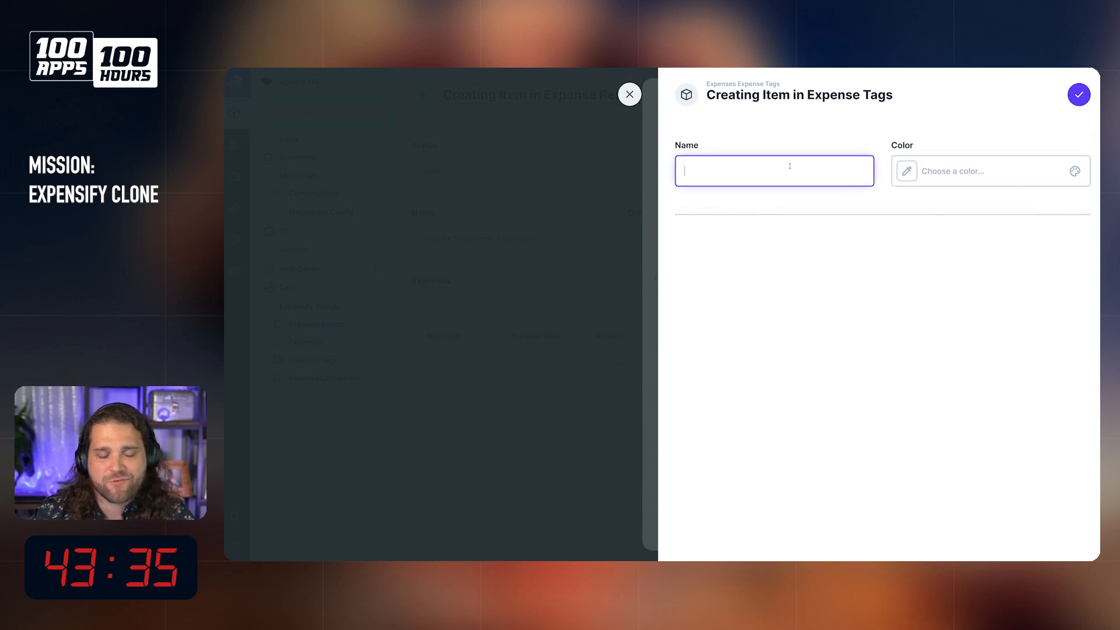
text(coffe)
key(BackSpace)
text(fee)
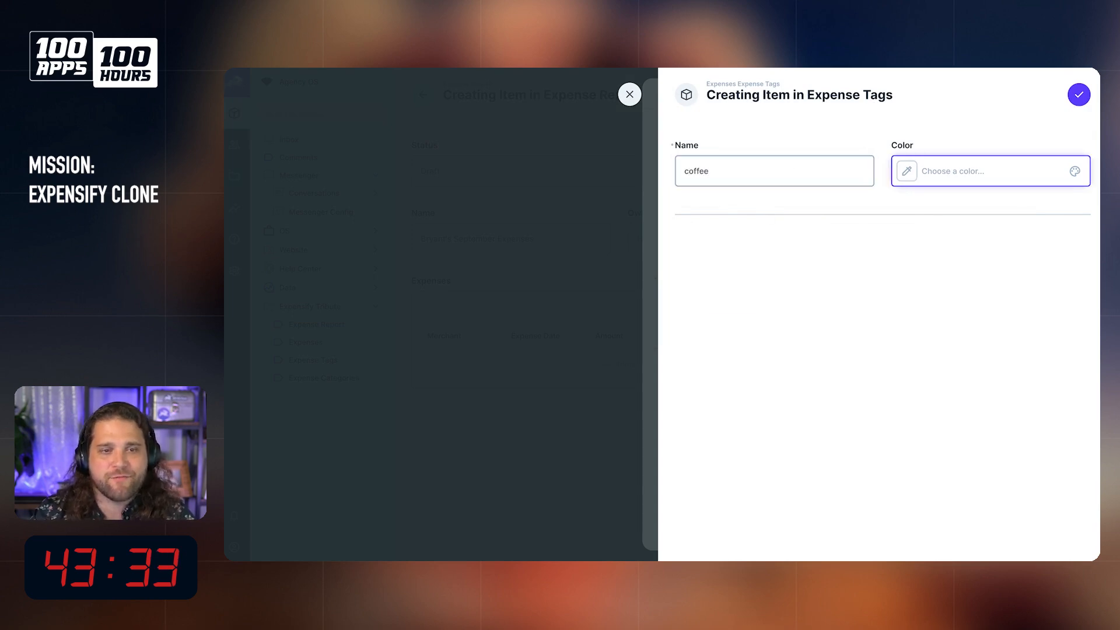
Step: Give the tag the red preset color #E35169, and save the tag and the expense
click(928, 185)
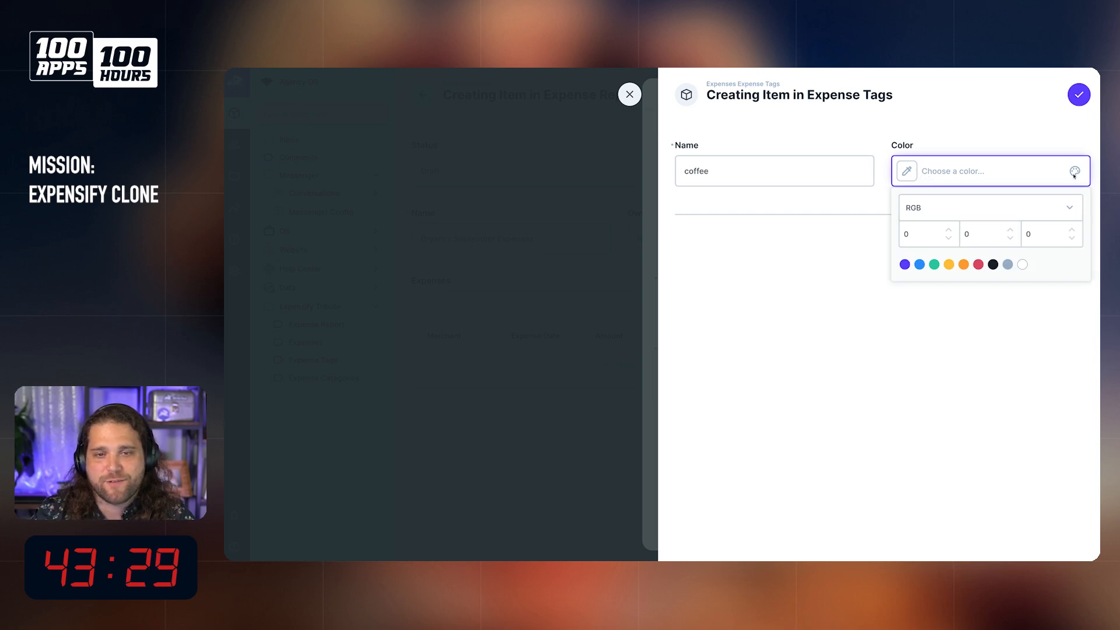
click(963, 215)
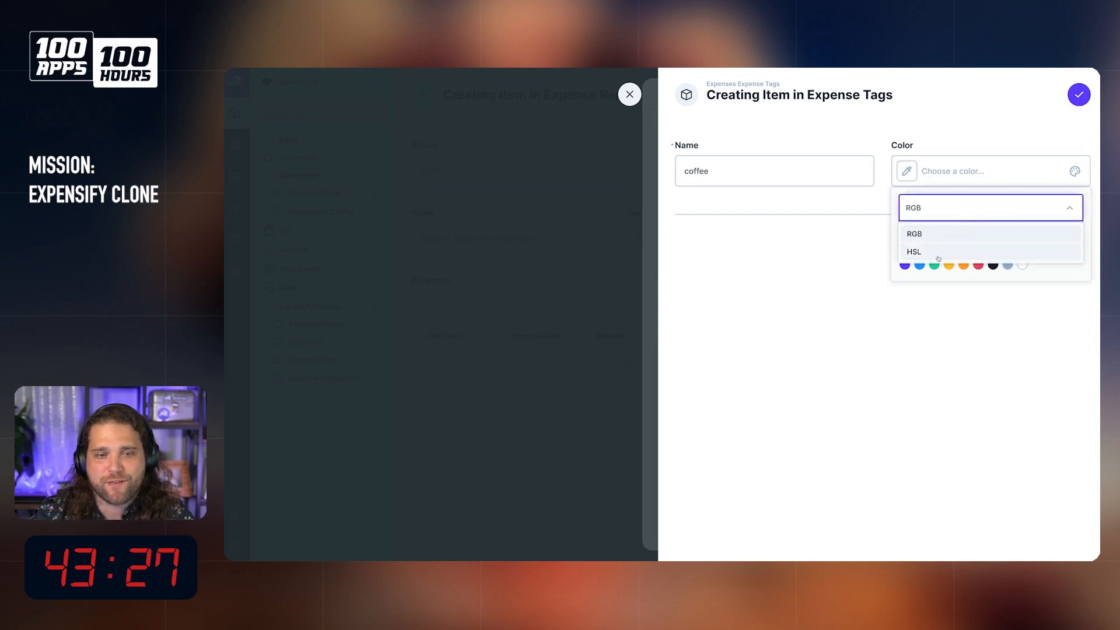
click(951, 251)
click(957, 208)
click(944, 234)
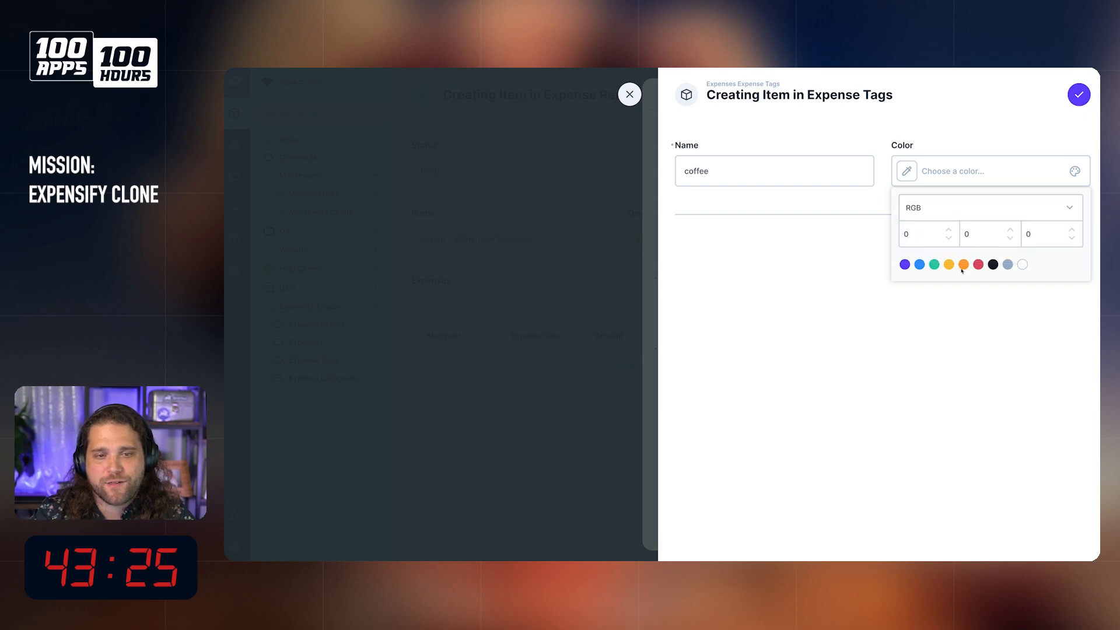
click(979, 265)
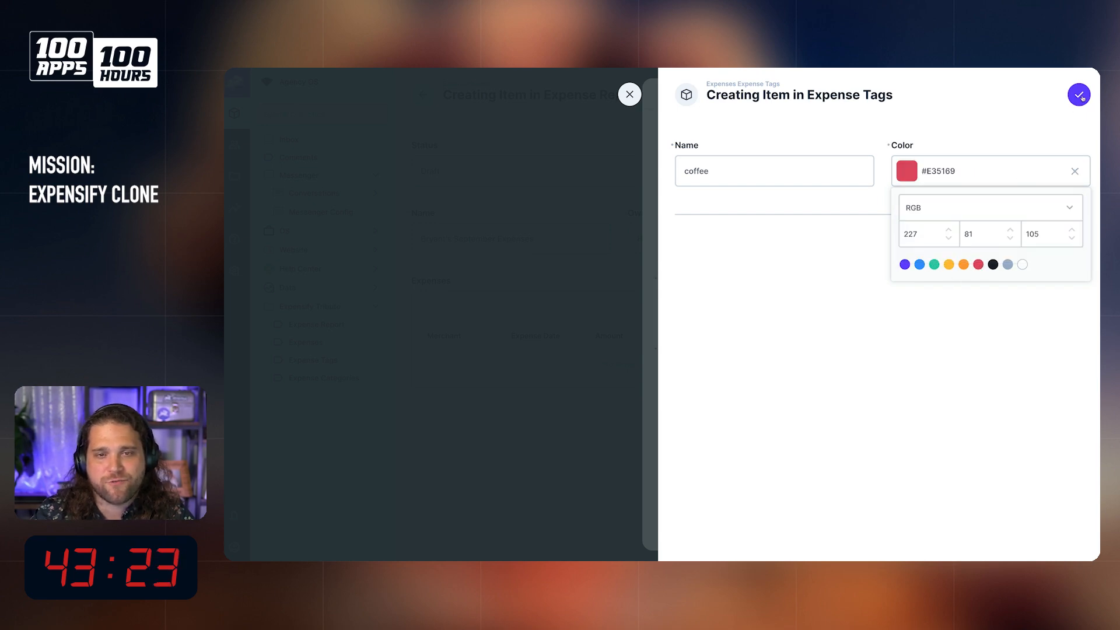
click(1080, 95)
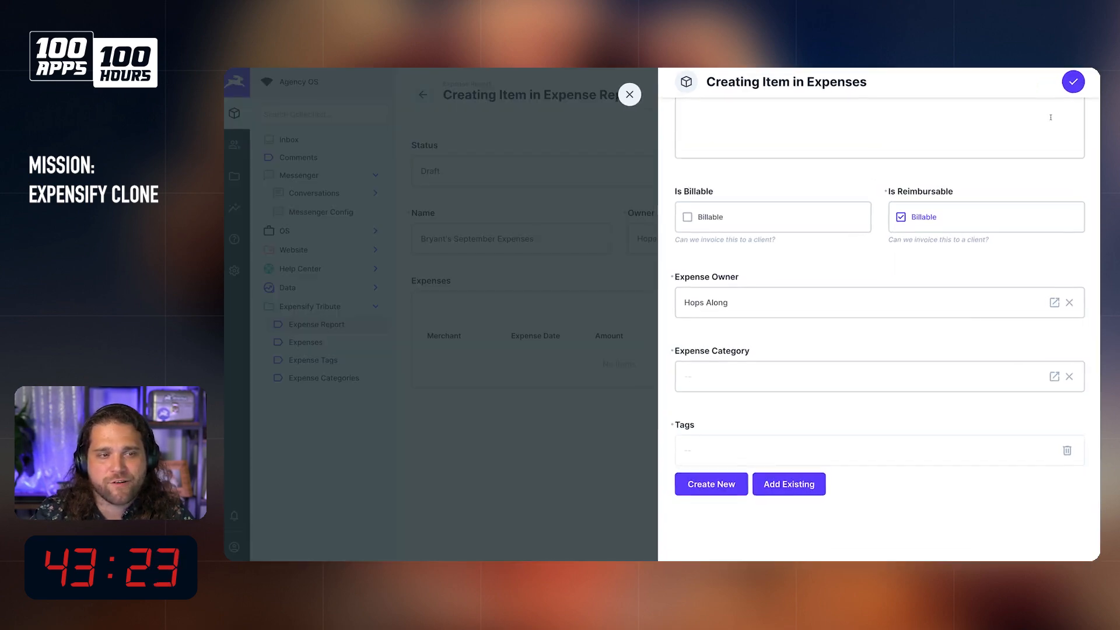
click(1071, 85)
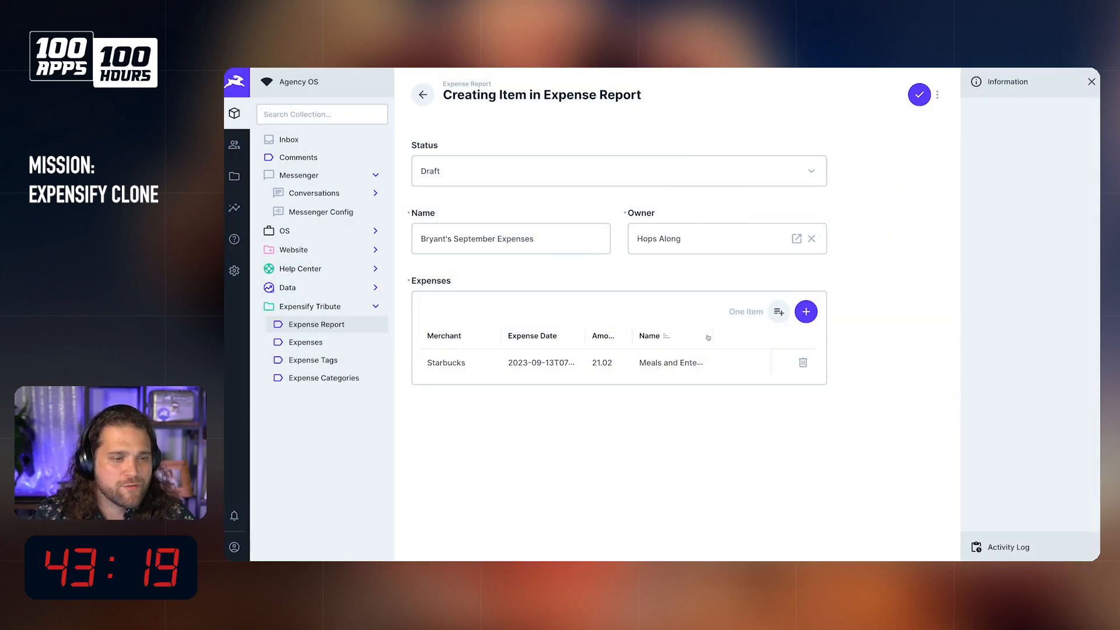
Step: Adjust the Amount and Merchant column widths in the expenses table and save the expense report
drag(634, 338, 651, 337)
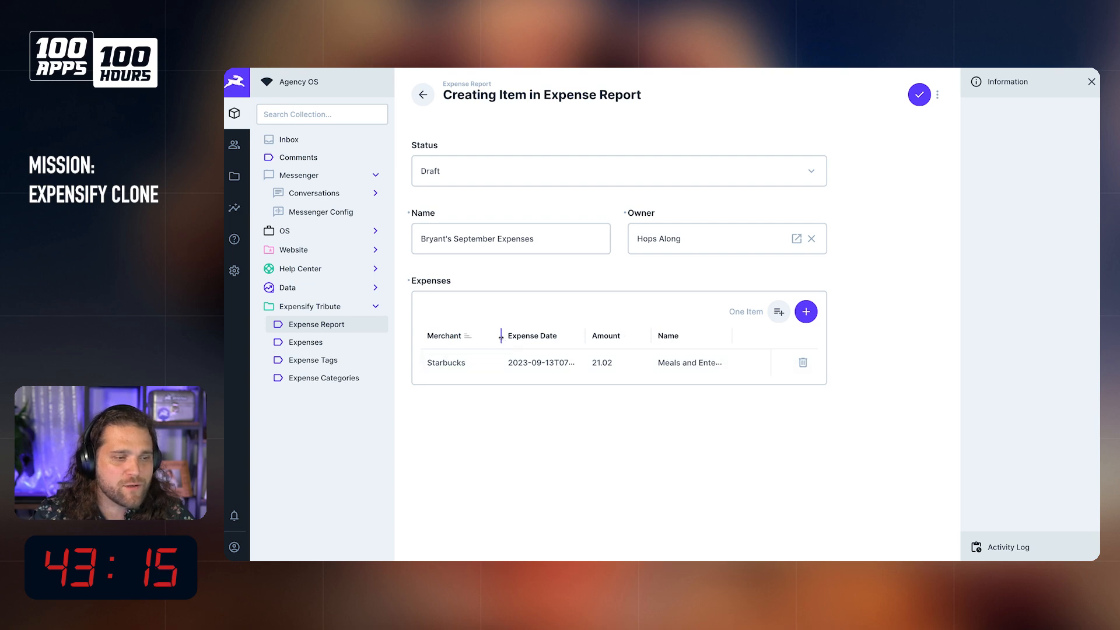
drag(501, 338, 488, 337)
click(922, 96)
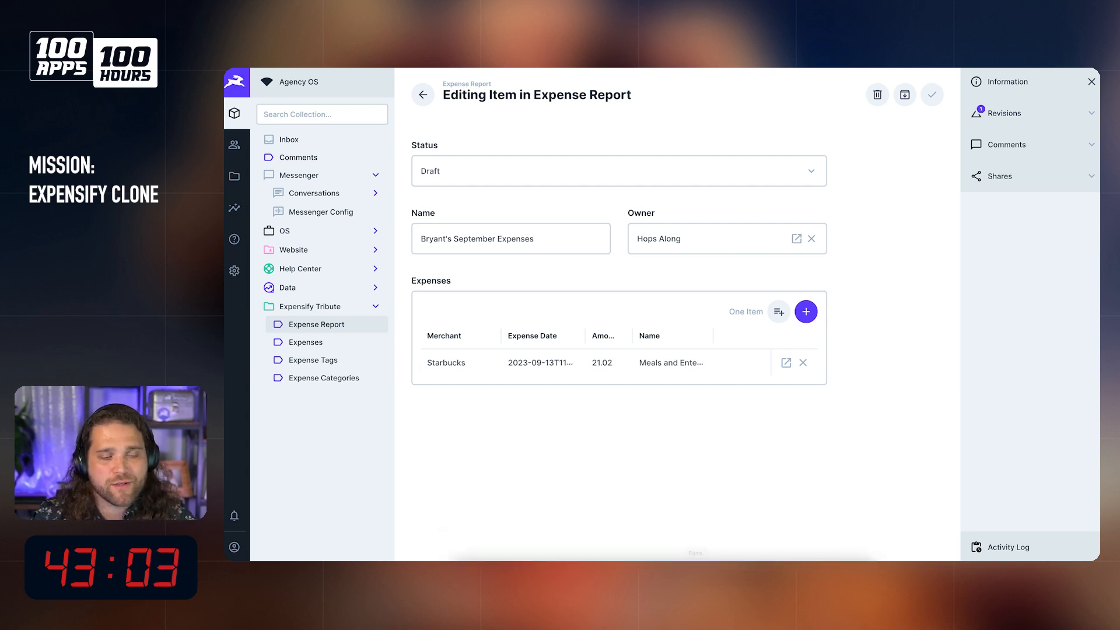
Step: Switch to the whiteboard to check the Expensify tribute's feature list, and return to the expense report in Directus
click(696, 549)
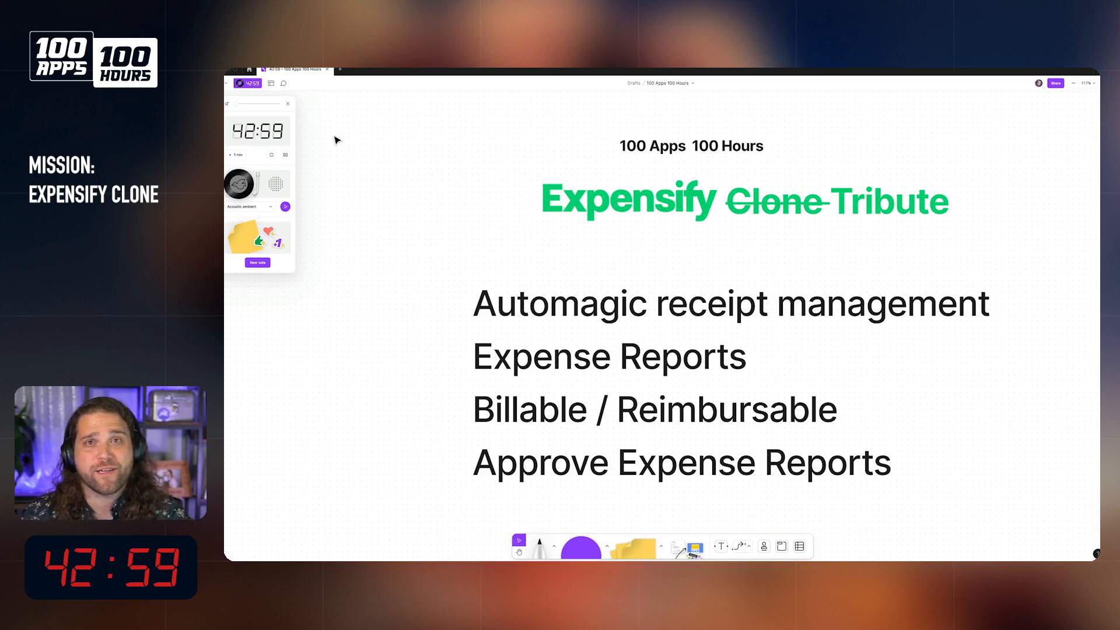
click(490, 549)
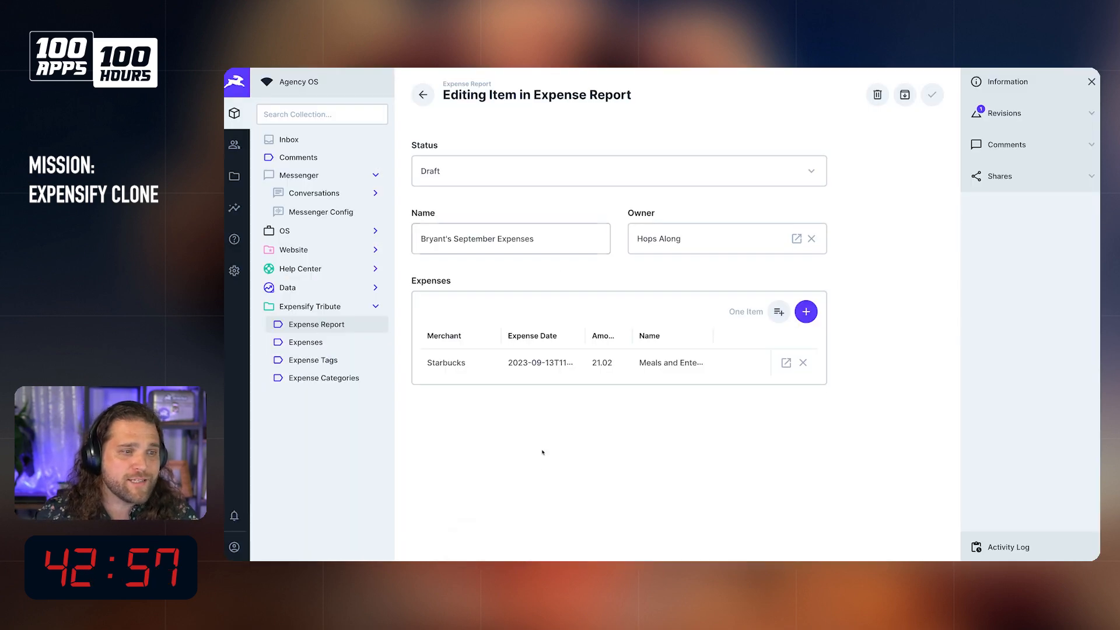
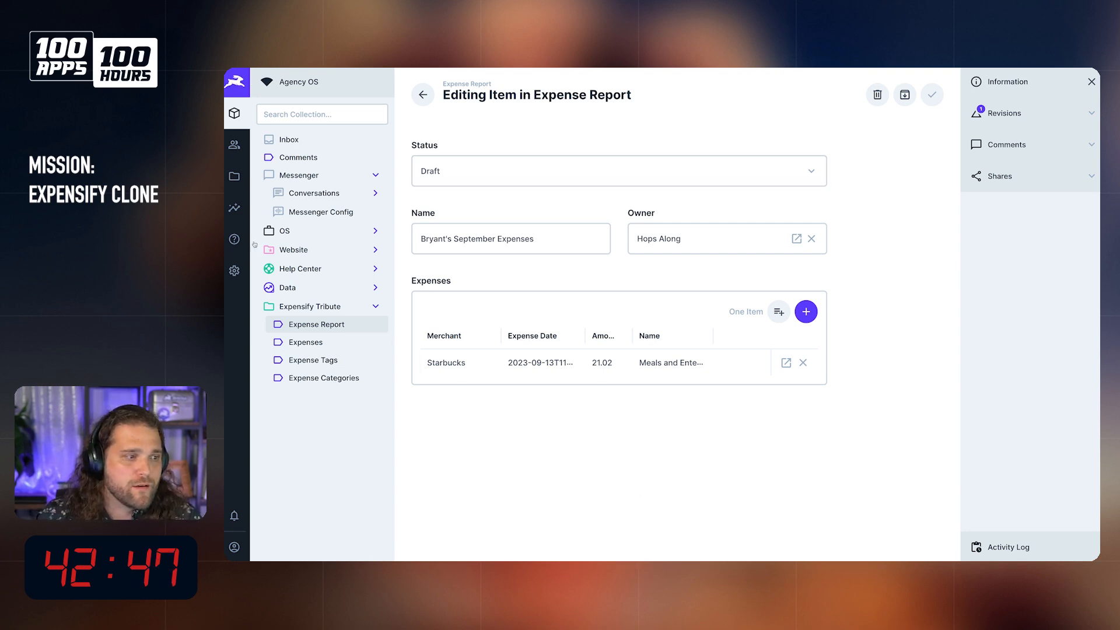
Step: Start a Many to One field with the key approved_by in the expense_report collection's data model
click(235, 271)
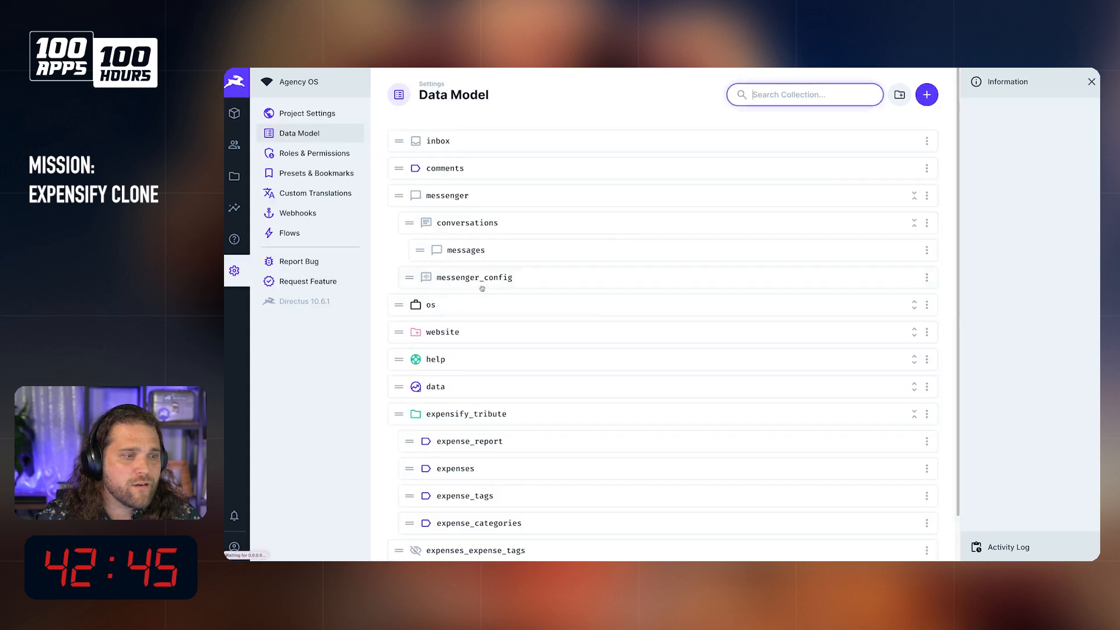
scroll(595, 417, down, 1)
click(567, 398)
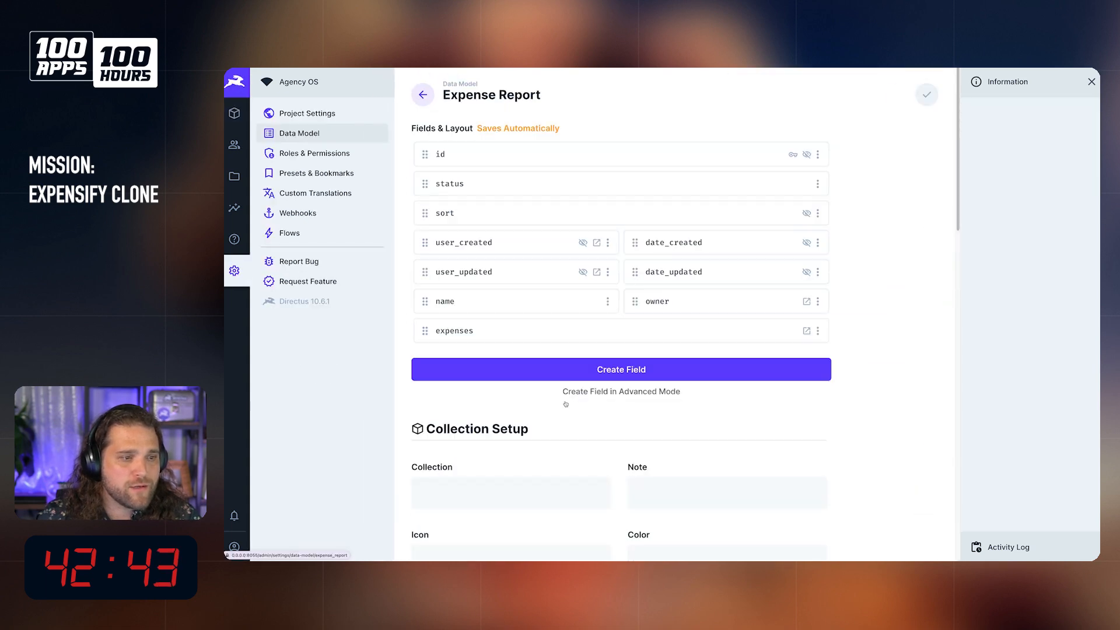
click(610, 366)
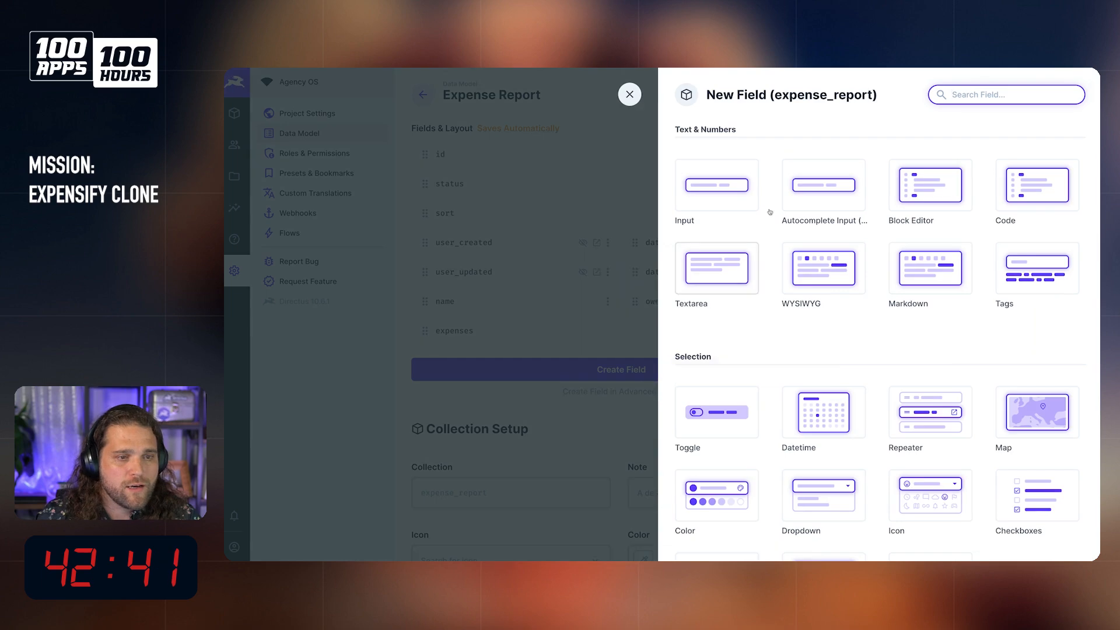
scroll(992, 350, down, 5)
click(1067, 442)
text(a)
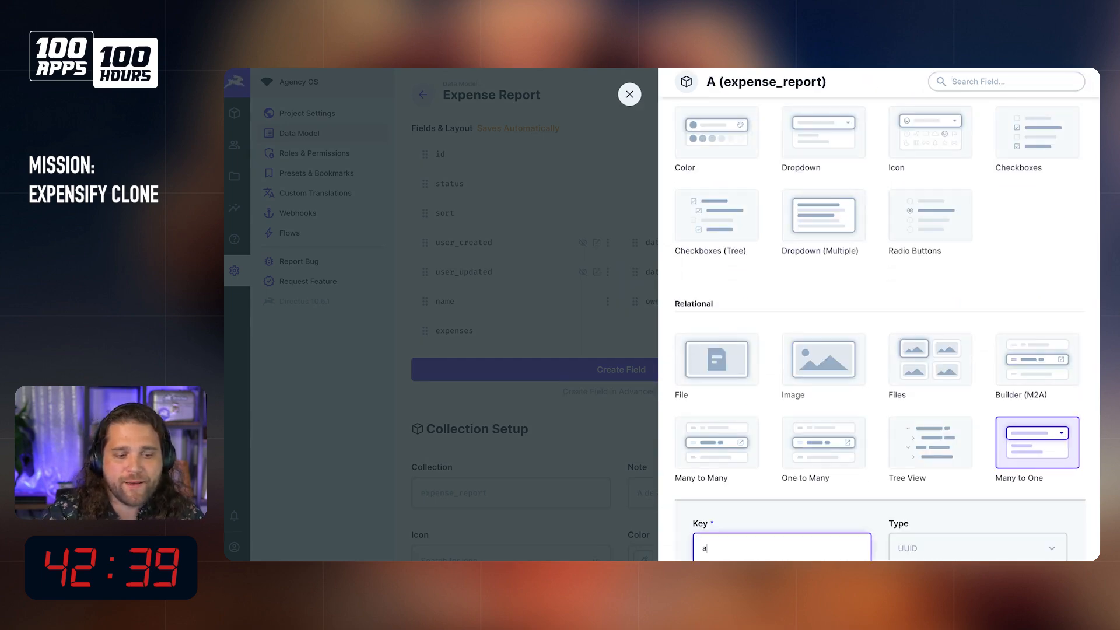
scroll(841, 503, down, 5)
text(pproved_by)
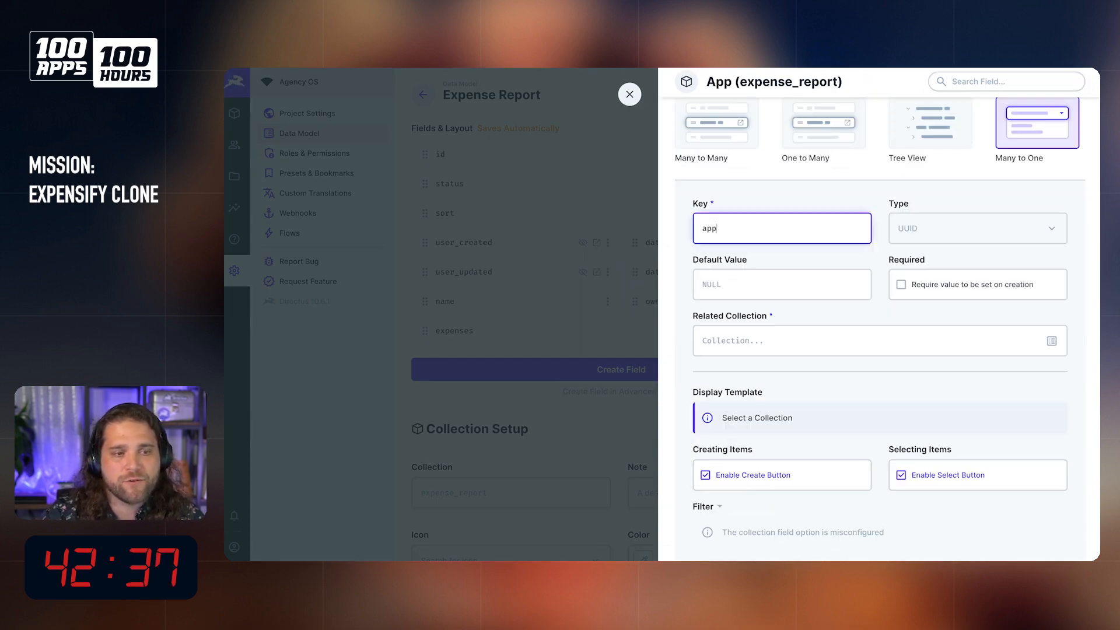
Step: Relate approved_by to the directus_users collection, save the field, and set it to half width
click(779, 344)
text(directus_users)
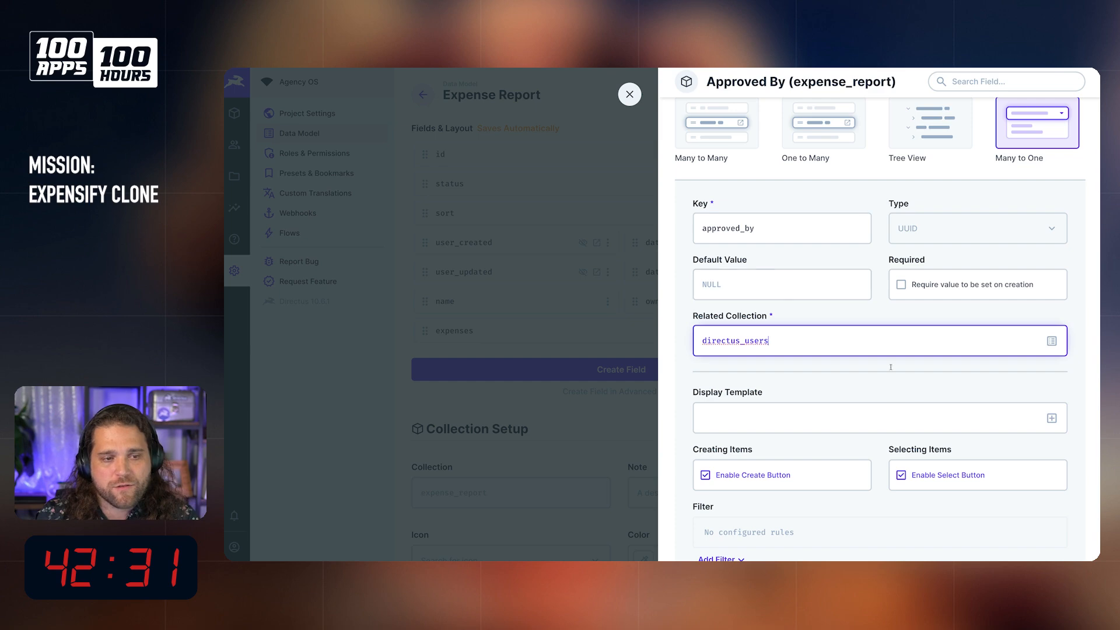
scroll(779, 405, down, 2)
click(880, 513)
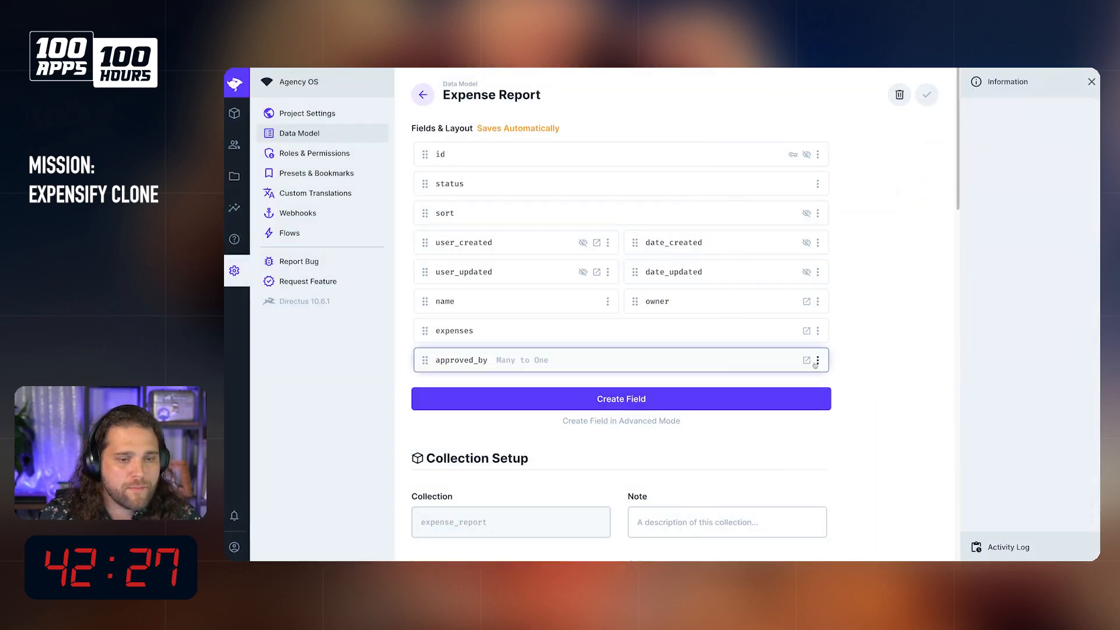
click(818, 360)
click(748, 444)
Step: Start a Datetime field of type Timestamp with the key date_approved in the expense_report collection
click(746, 401)
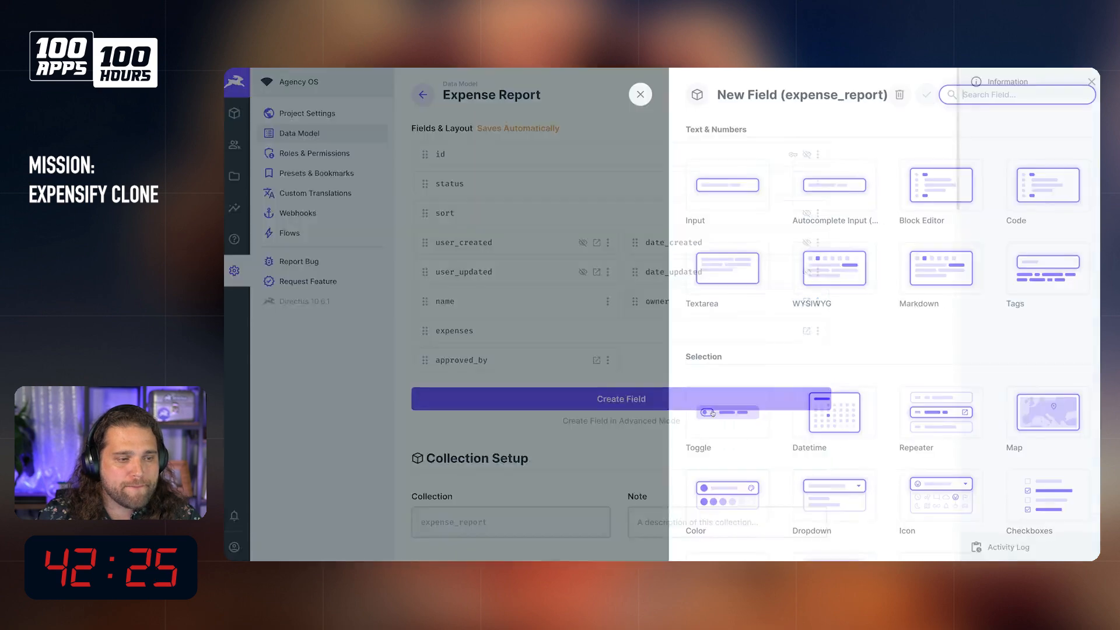
scroll(747, 415, down, 10)
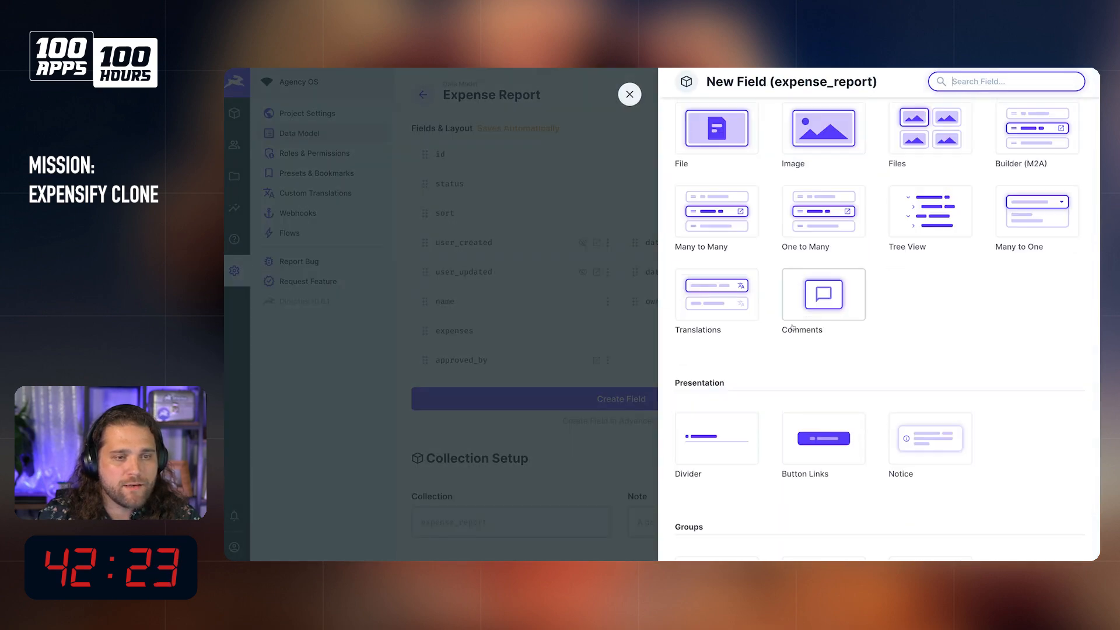
scroll(861, 426, down, 5)
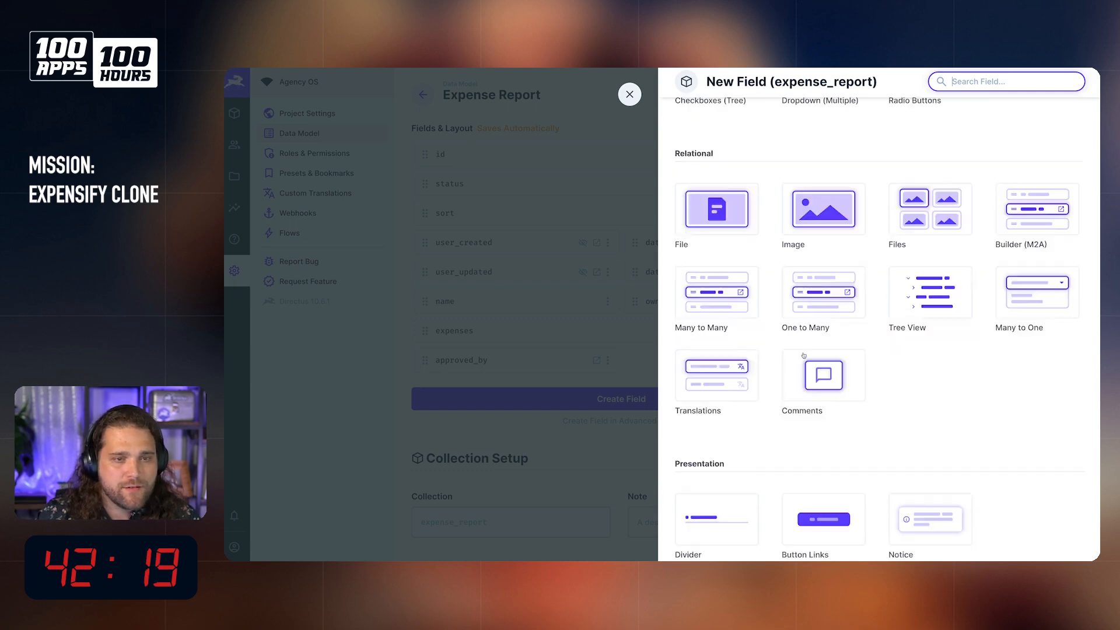
scroll(803, 352, up, 15)
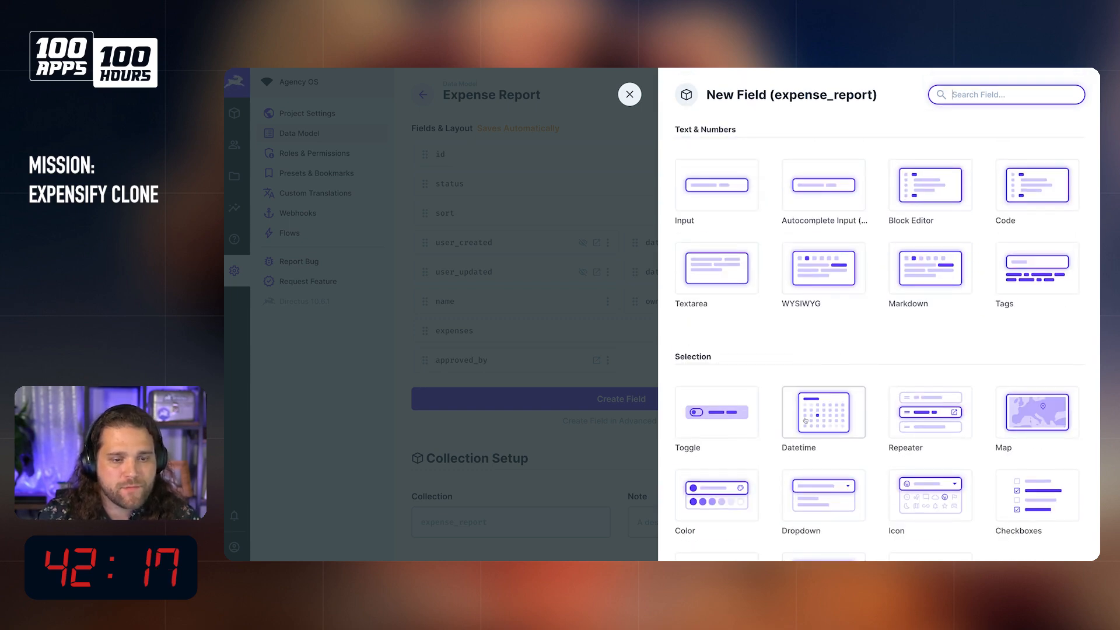
click(823, 412)
click(934, 358)
click(928, 441)
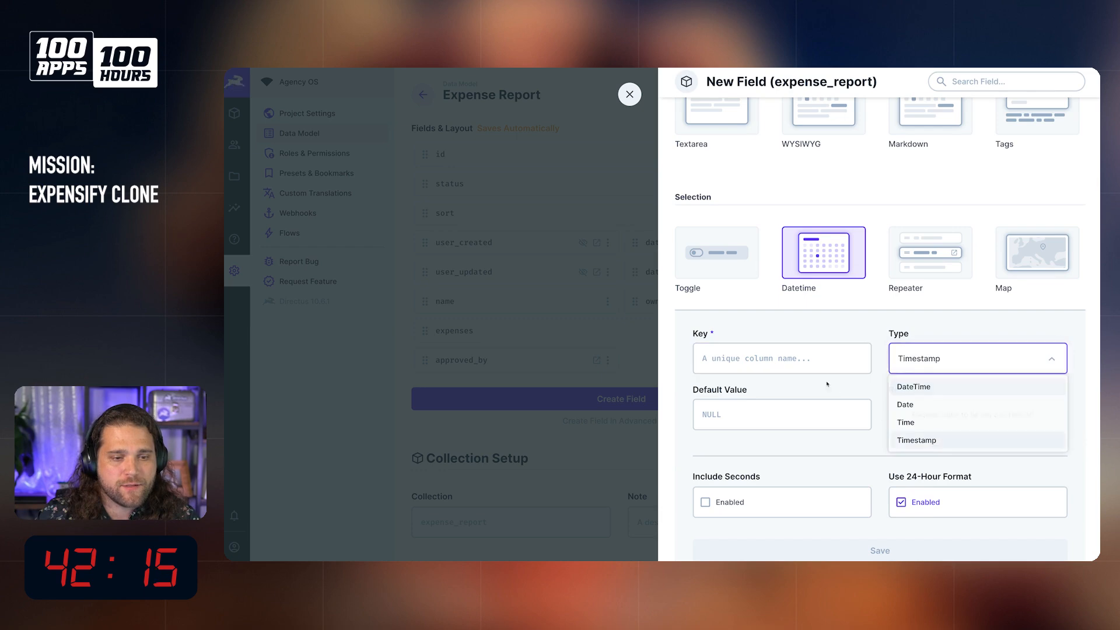
click(782, 358)
text(date_approved)
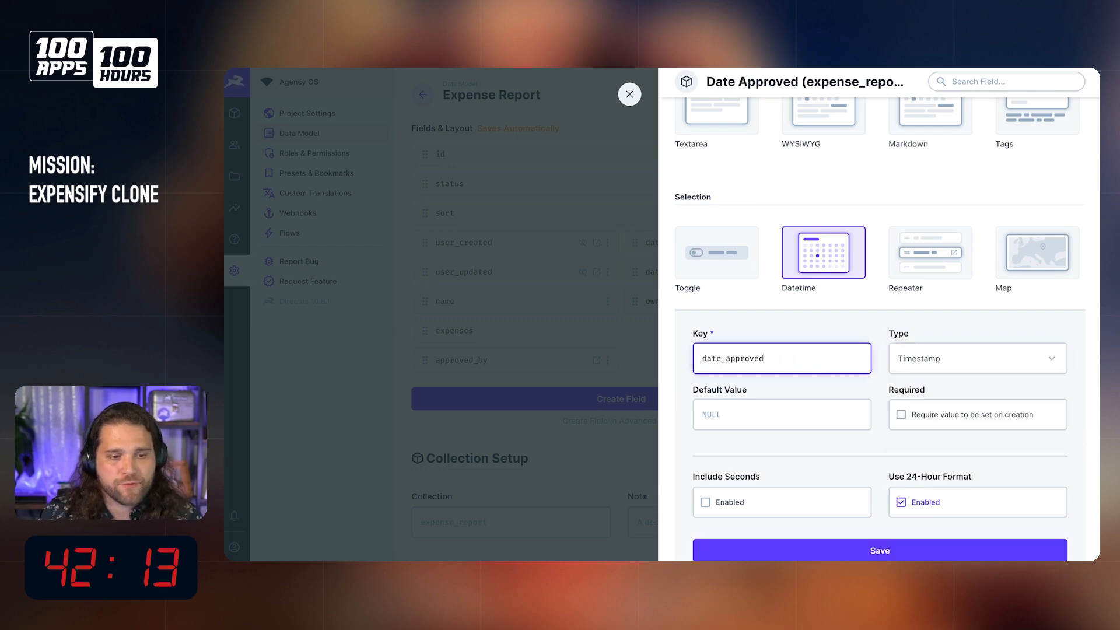
Step: Save date_approved with the 24-hour format turned off and set the field to half width
scroll(864, 309, down, 1)
click(901, 447)
click(880, 494)
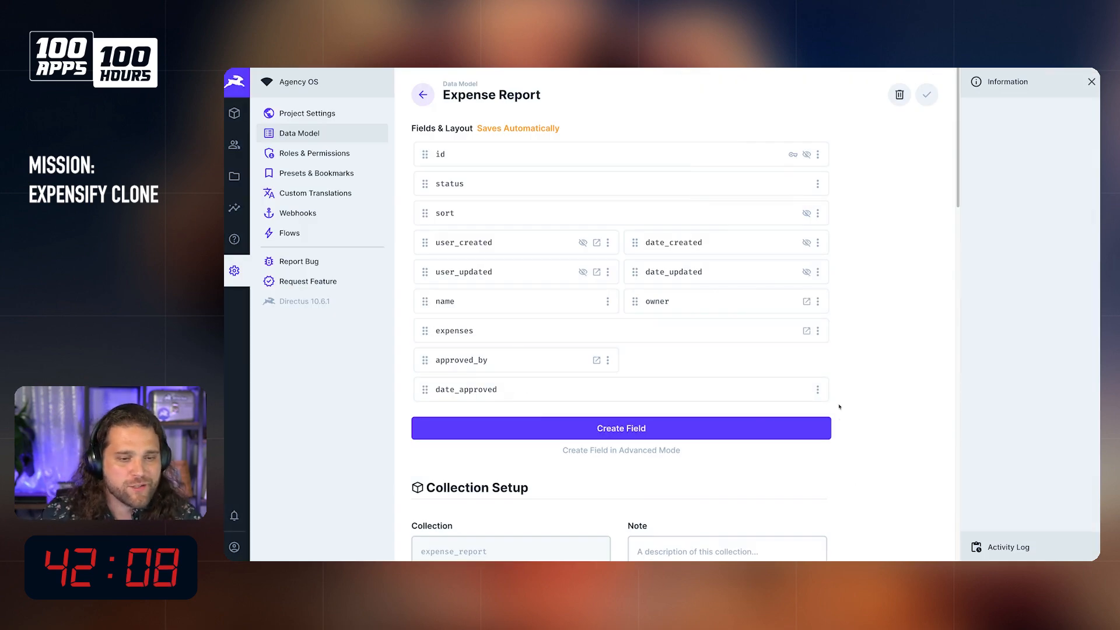
click(818, 389)
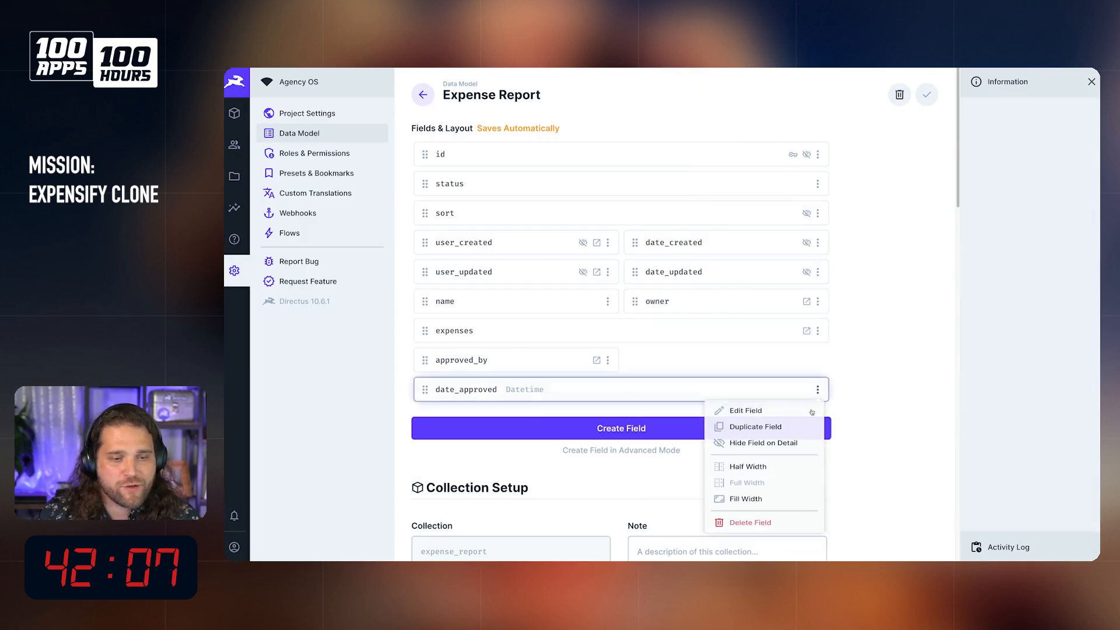
click(757, 470)
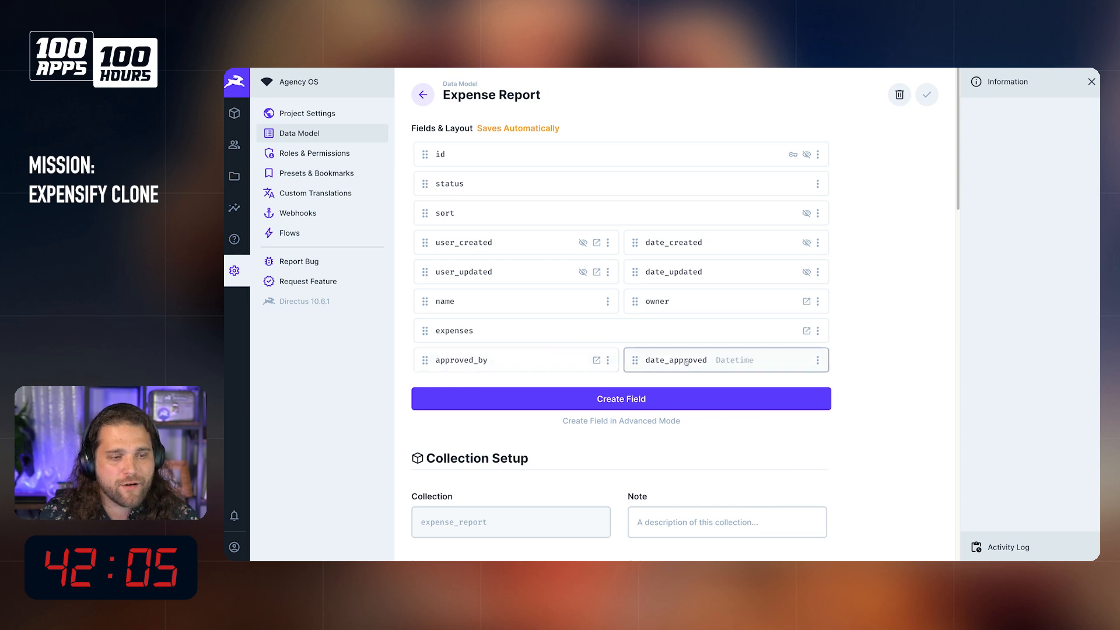
Step: Start a new flow named "Send Expense Report For Approval"
click(315, 233)
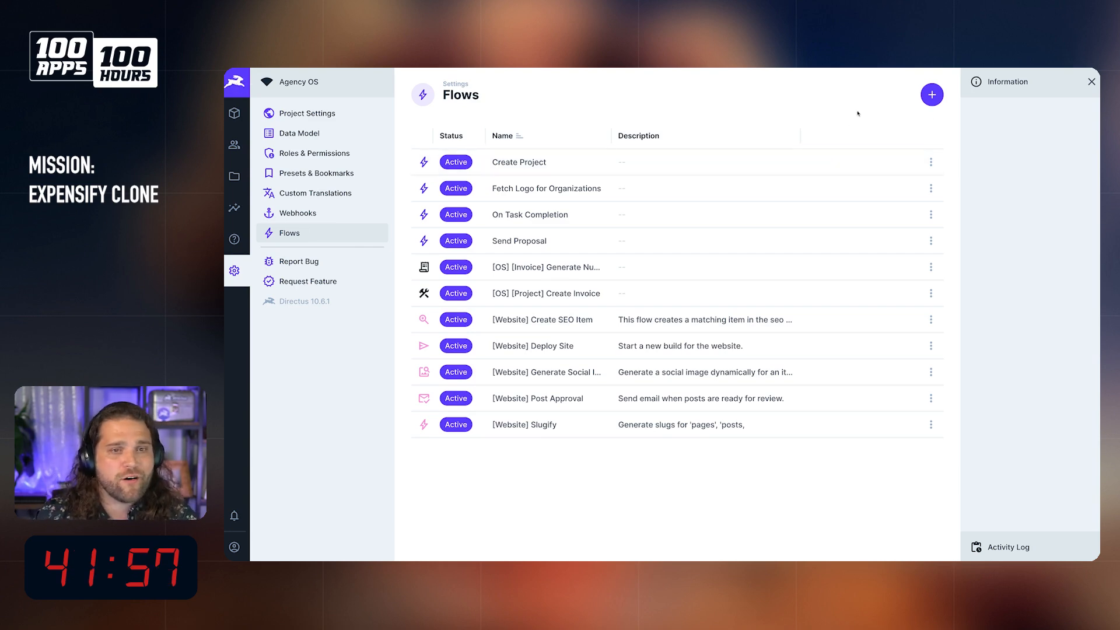
click(923, 95)
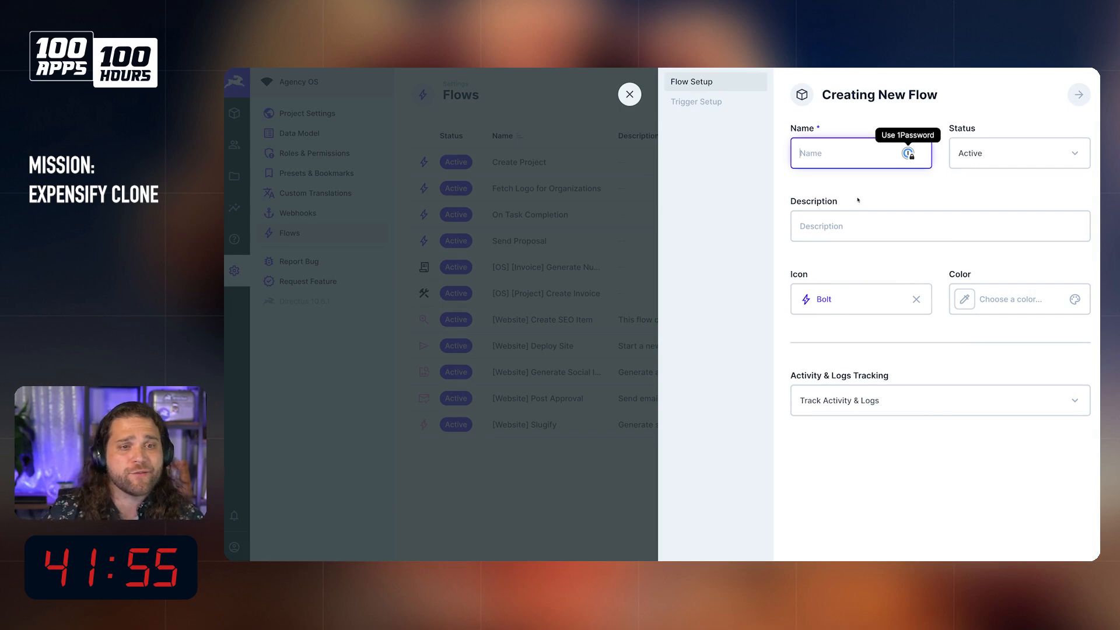
text(Send)
text( Expense Reprrt For Approva)
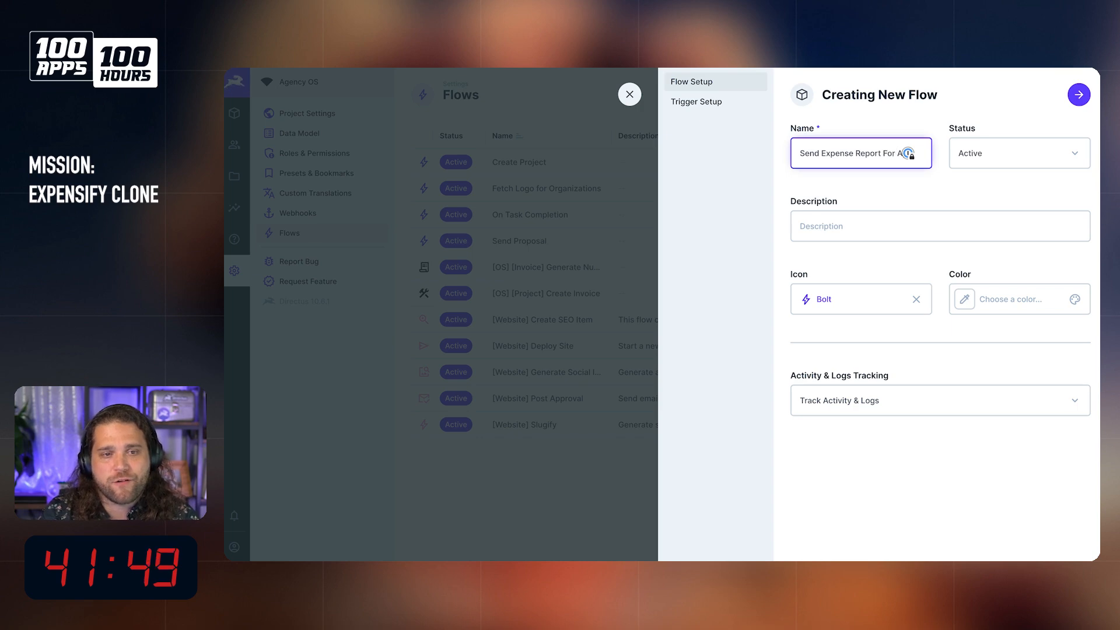
text(l)
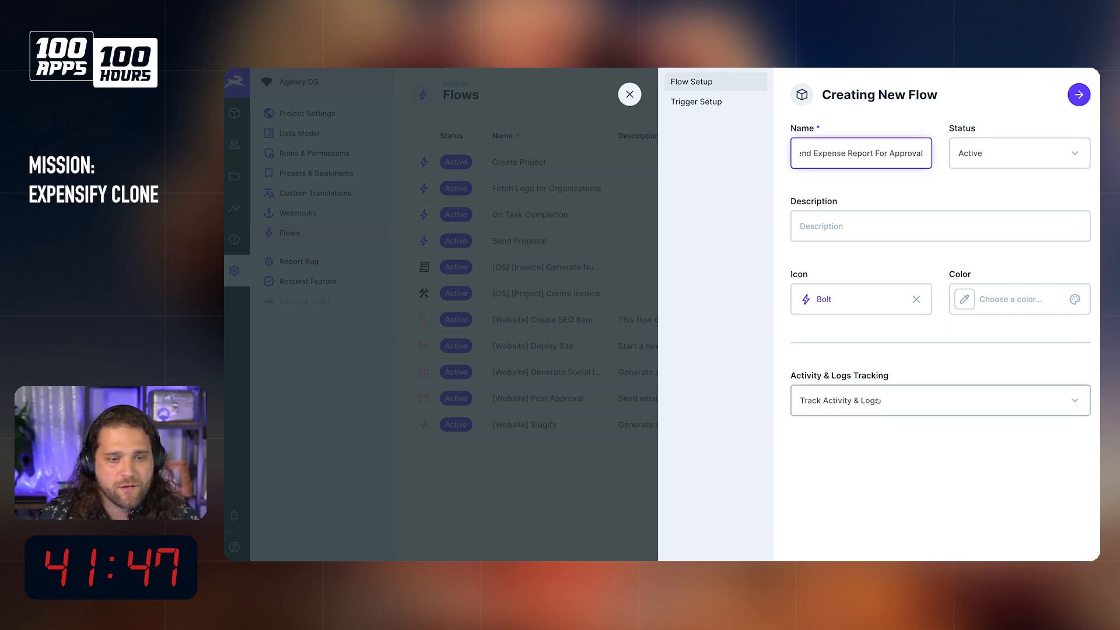
Step: Give the new flow the Schedule Send icon and the orange preset color #FFA439
click(904, 301)
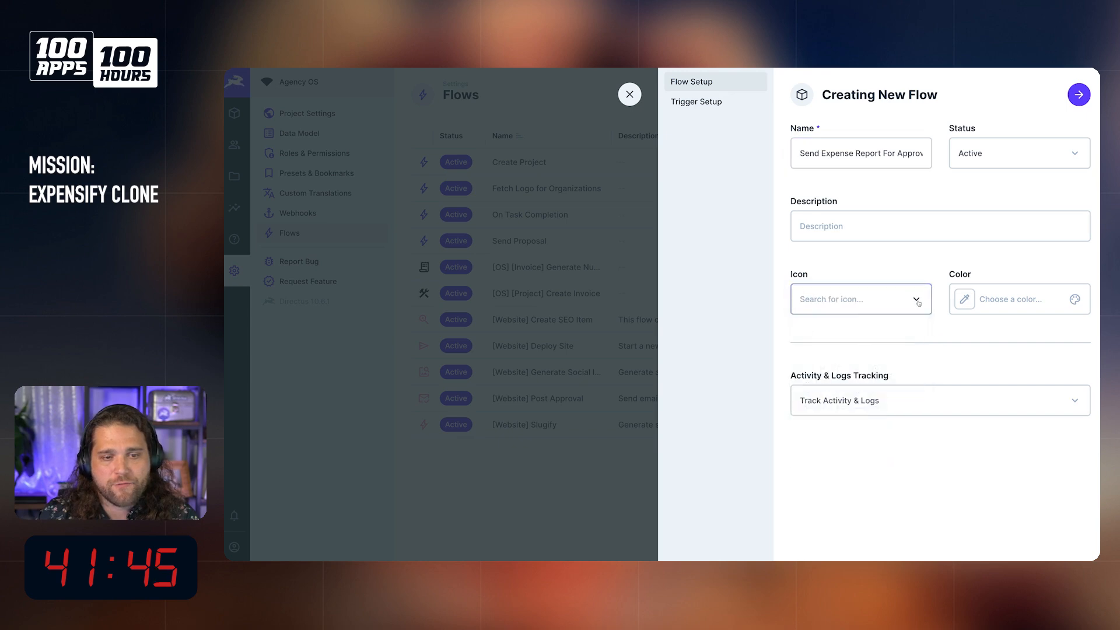
text(sned)
key(BackSpace)
key(BackSpace)
key(BackSpace)
text(end)
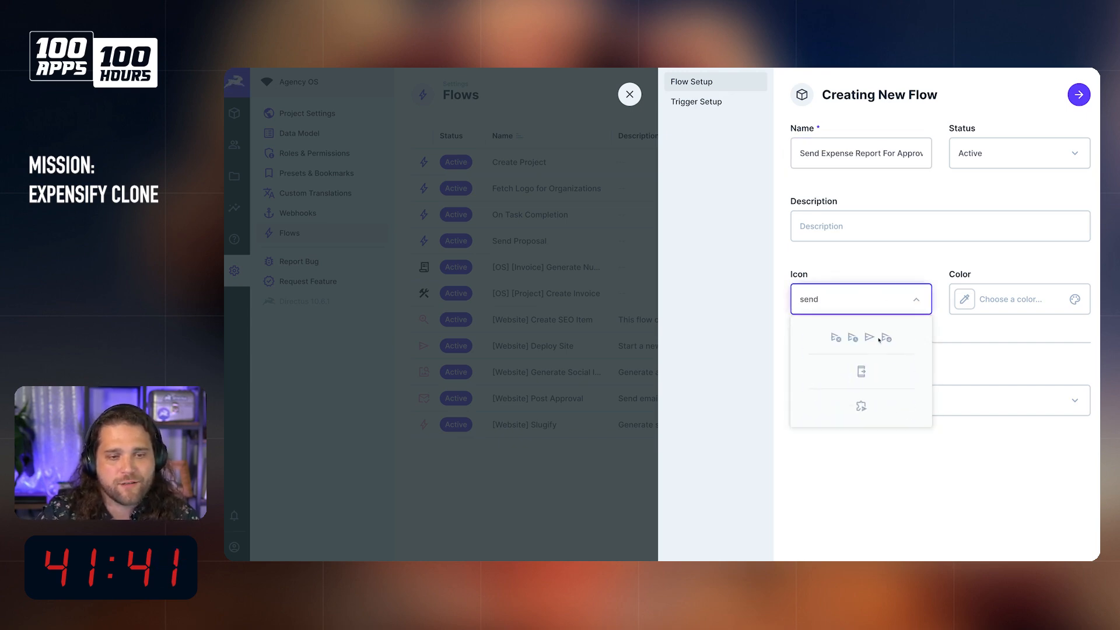
click(852, 337)
click(998, 301)
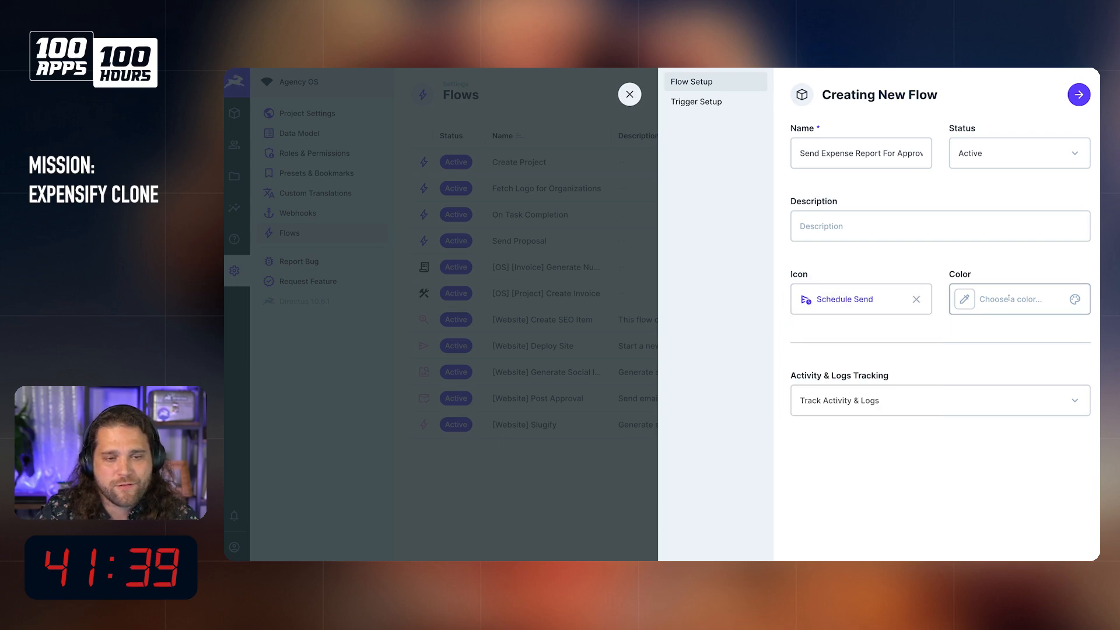
click(1022, 393)
click(1023, 202)
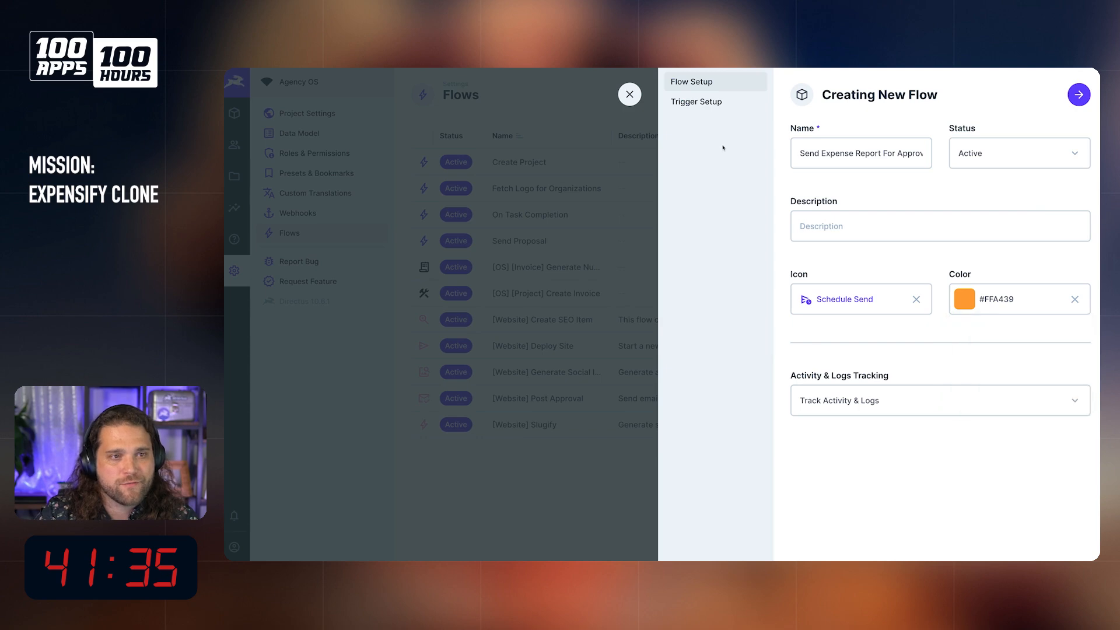
Step: Set the flow's trigger to Manual and find the Expense Report collection in the full list of collections
click(707, 106)
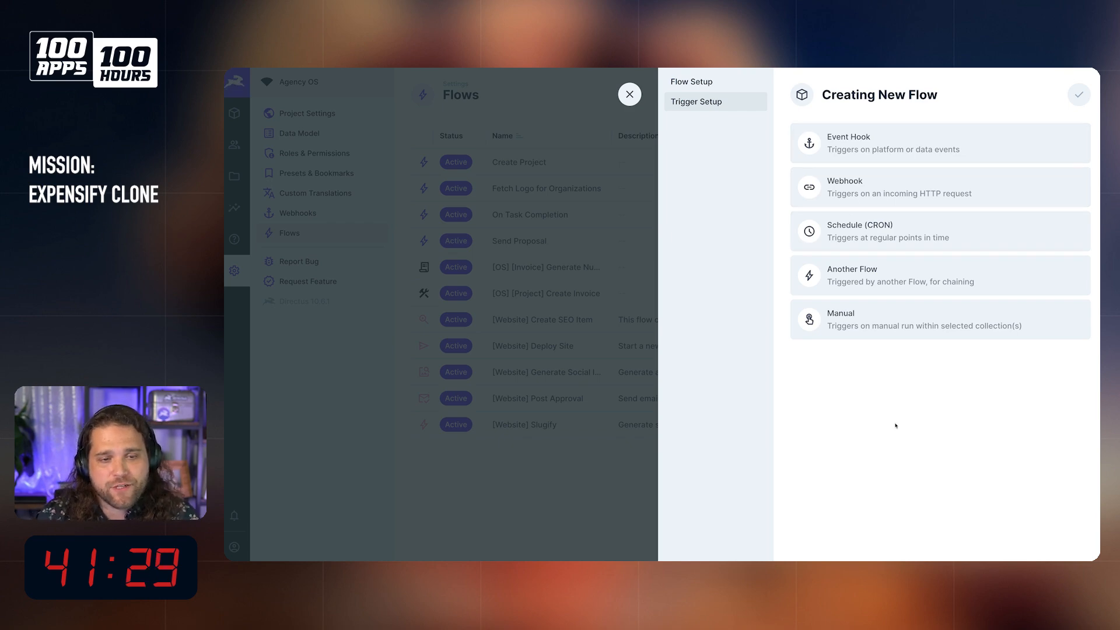
click(875, 324)
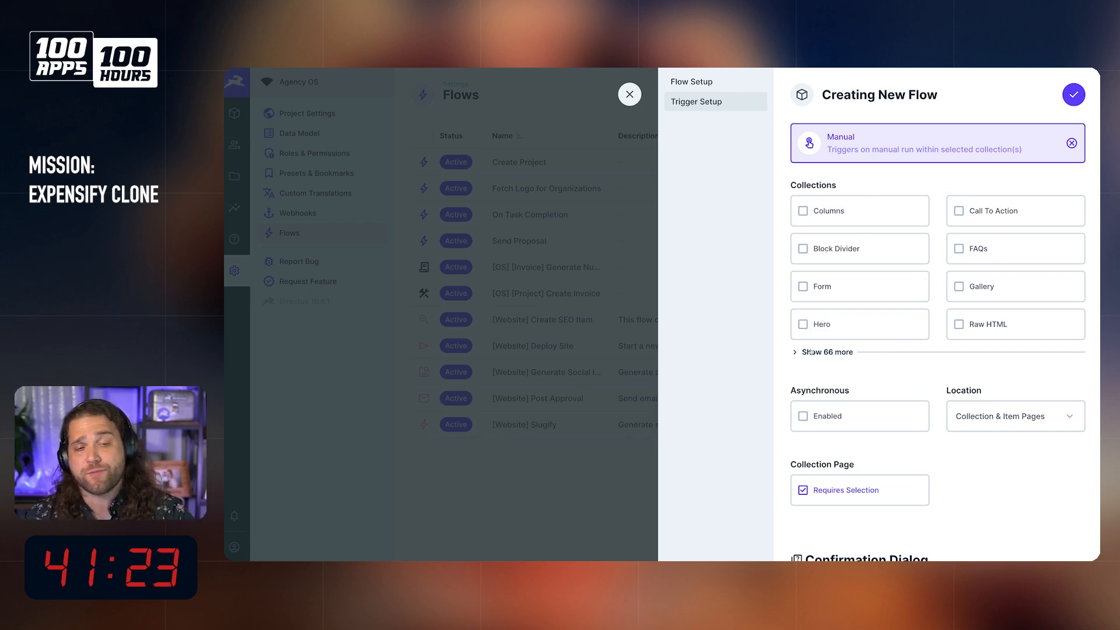
click(831, 352)
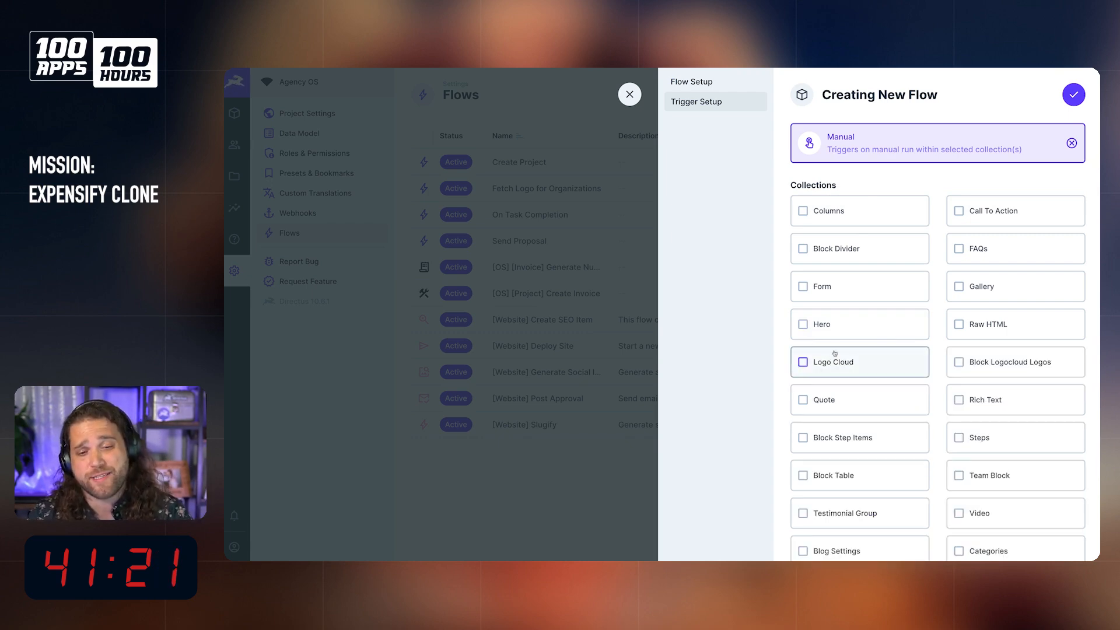
scroll(829, 351, down, 4)
scroll(828, 327, down, 1)
scroll(829, 269, down, 4)
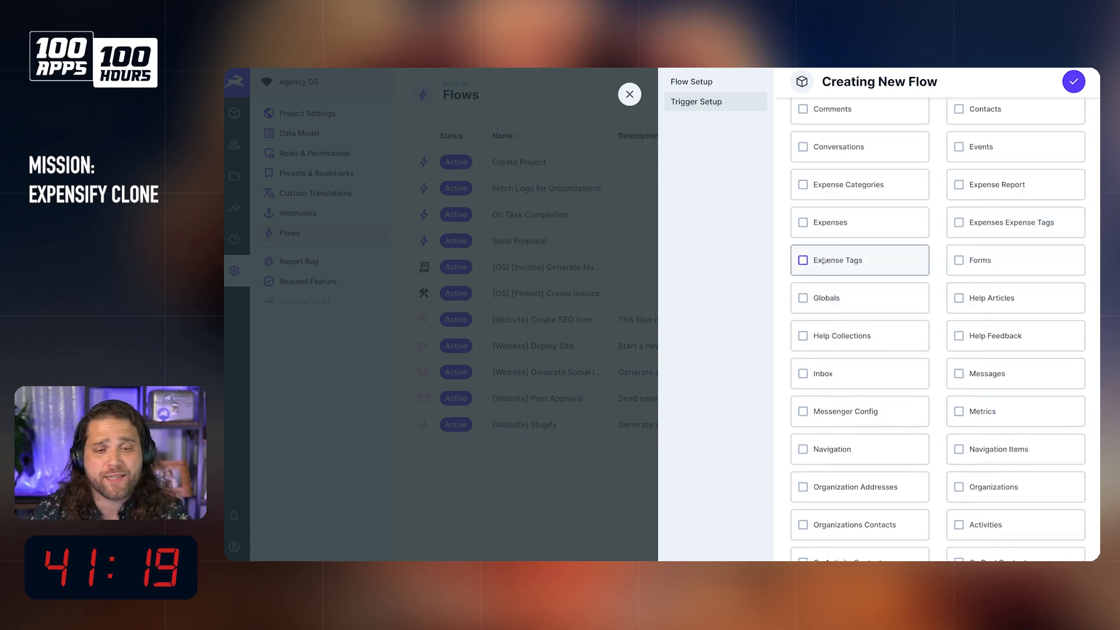
scroll(860, 286, down, 5)
scroll(860, 290, down, 5)
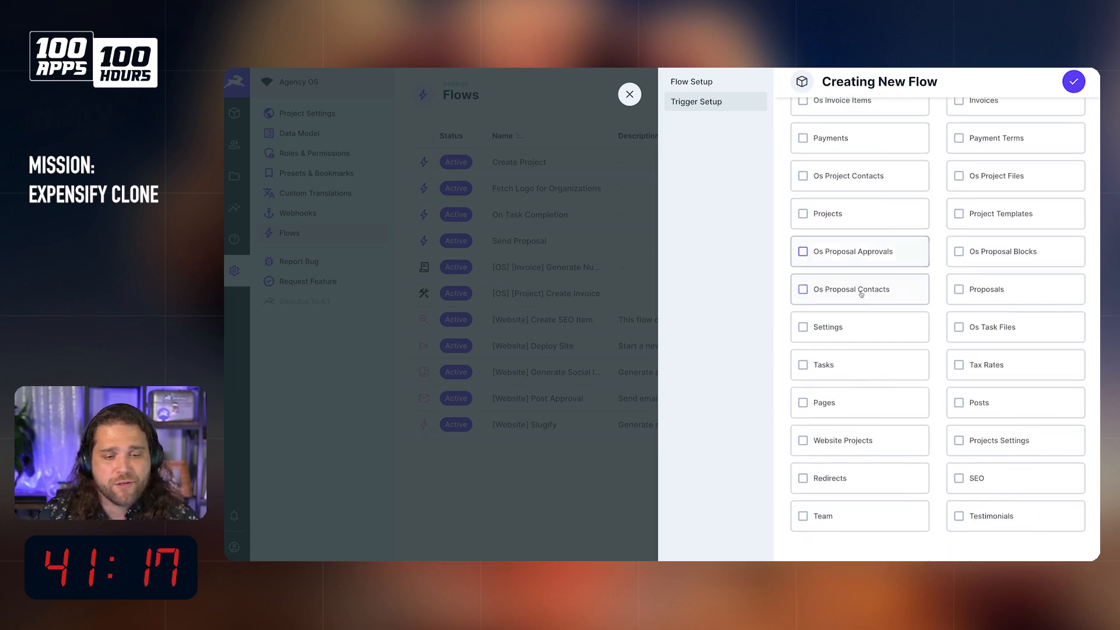
scroll(886, 352, up, 8)
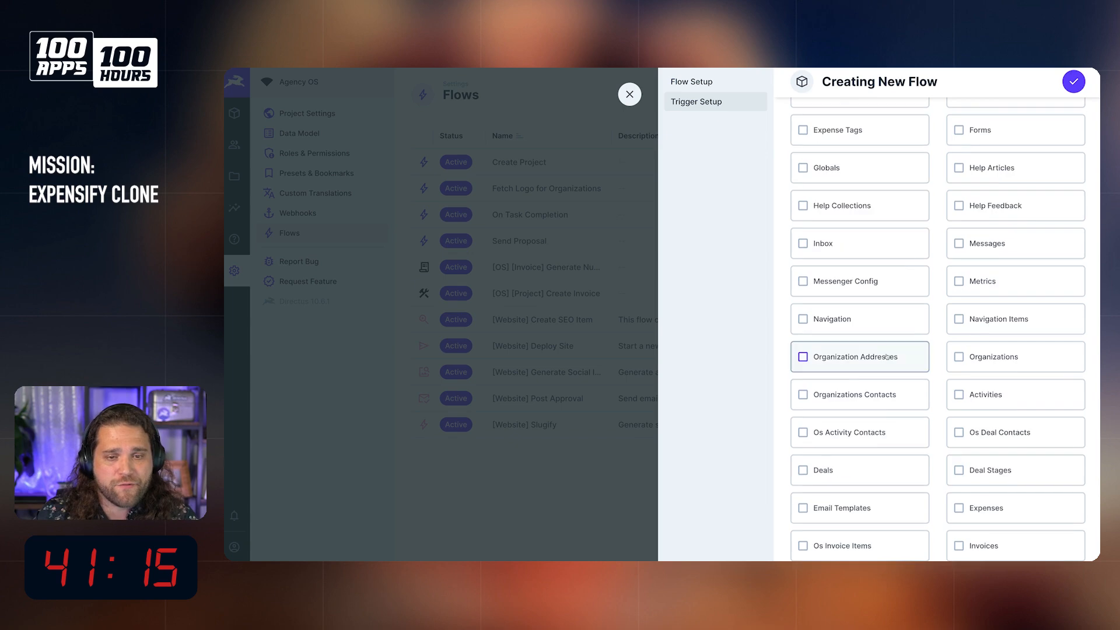
key(ctrl+f)
text(expense report)
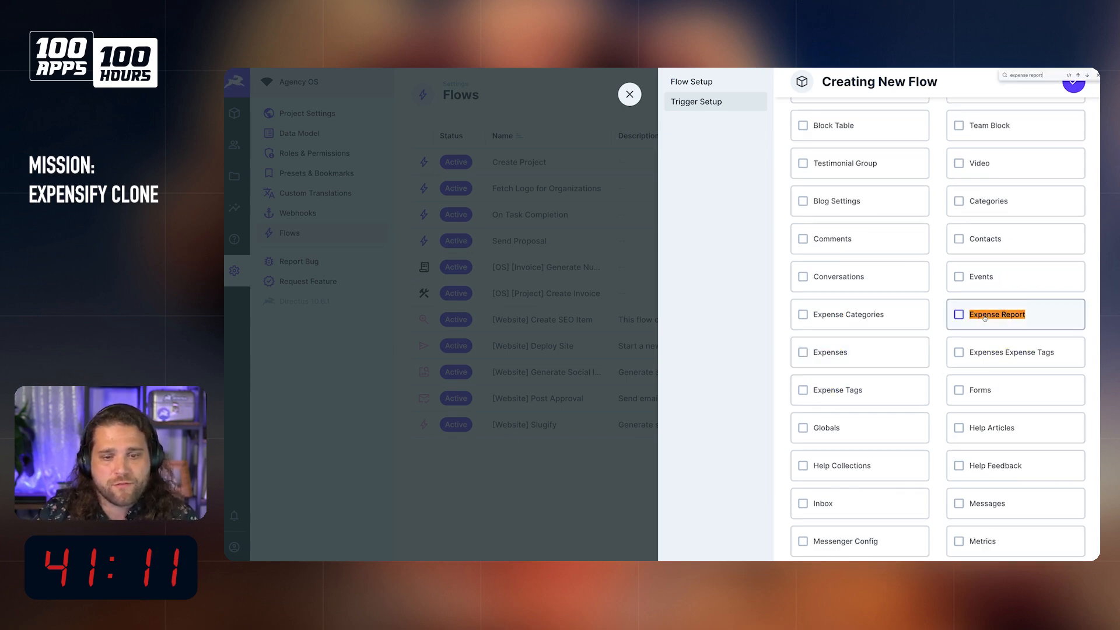
Step: Review the manual trigger's Location choices and its Requires Selection setting for the collection page
scroll(986, 350, down, 10)
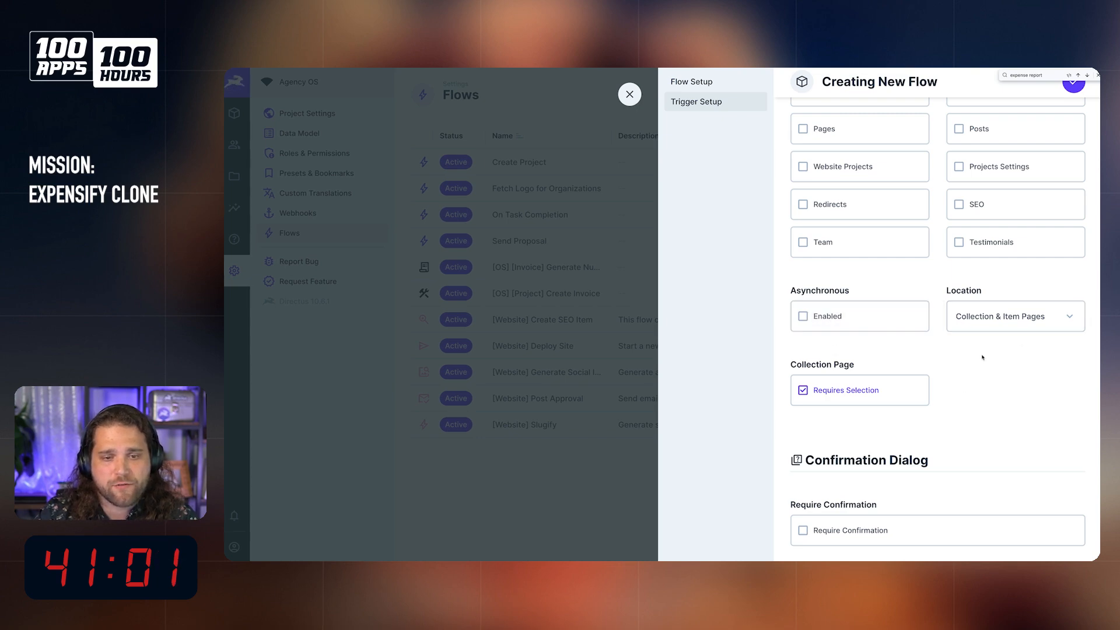
click(1011, 321)
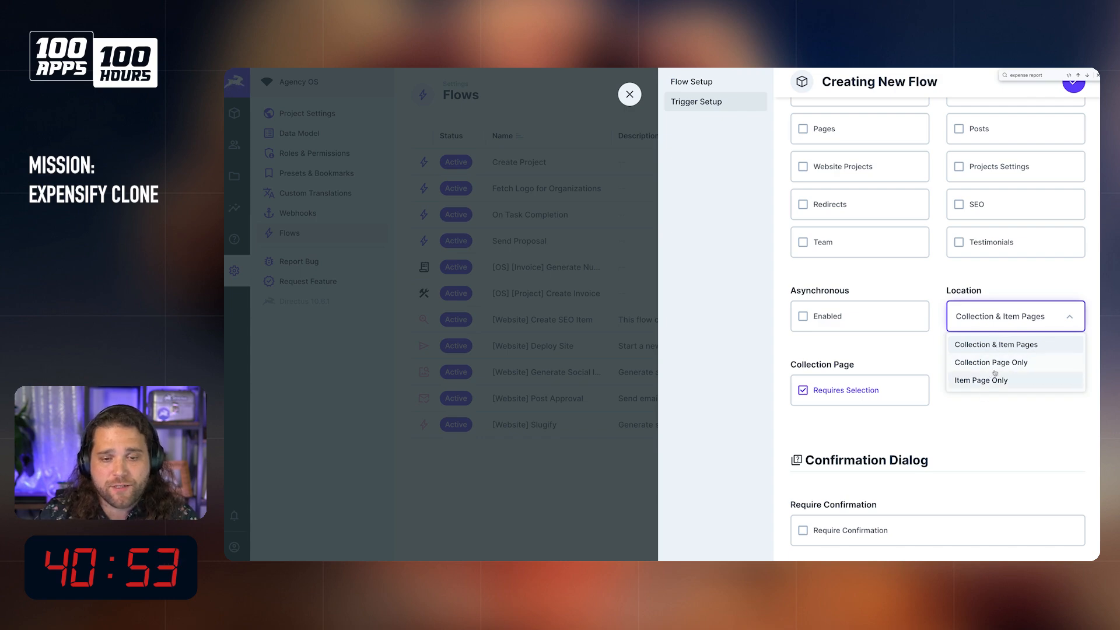
click(972, 415)
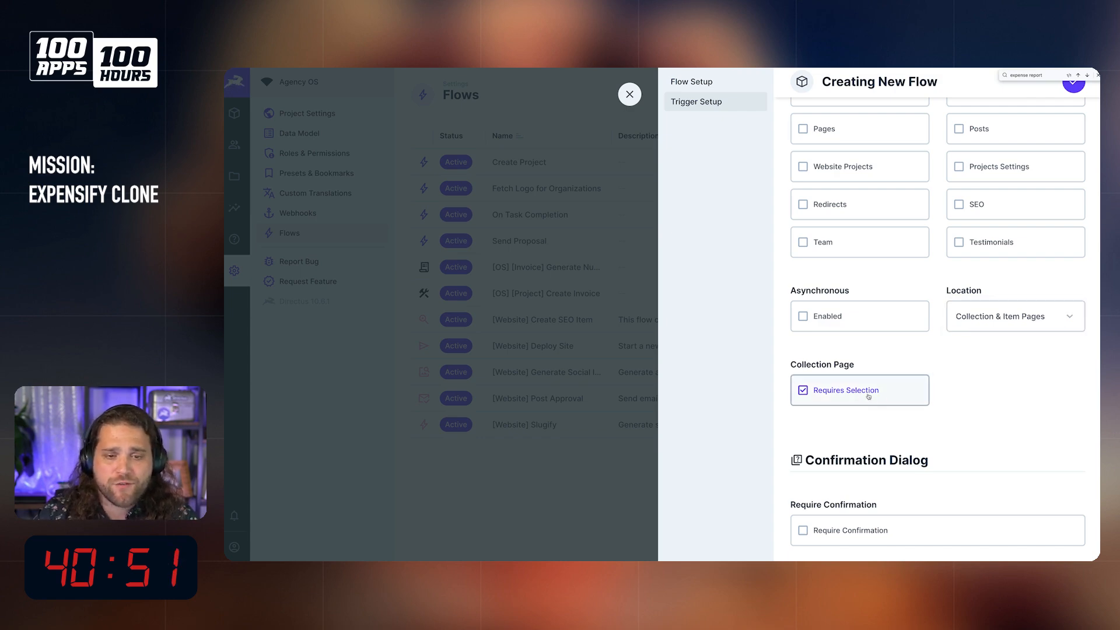
click(856, 397)
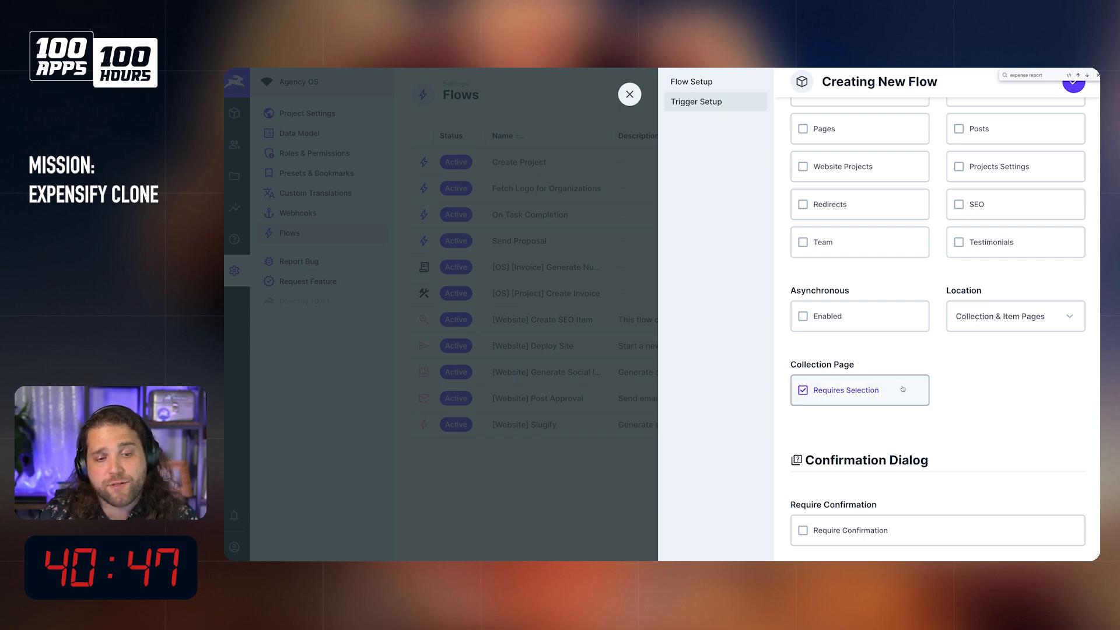
Step: Enable Require Confirmation for the manual trigger and look over the confirmation dialog's options
click(832, 531)
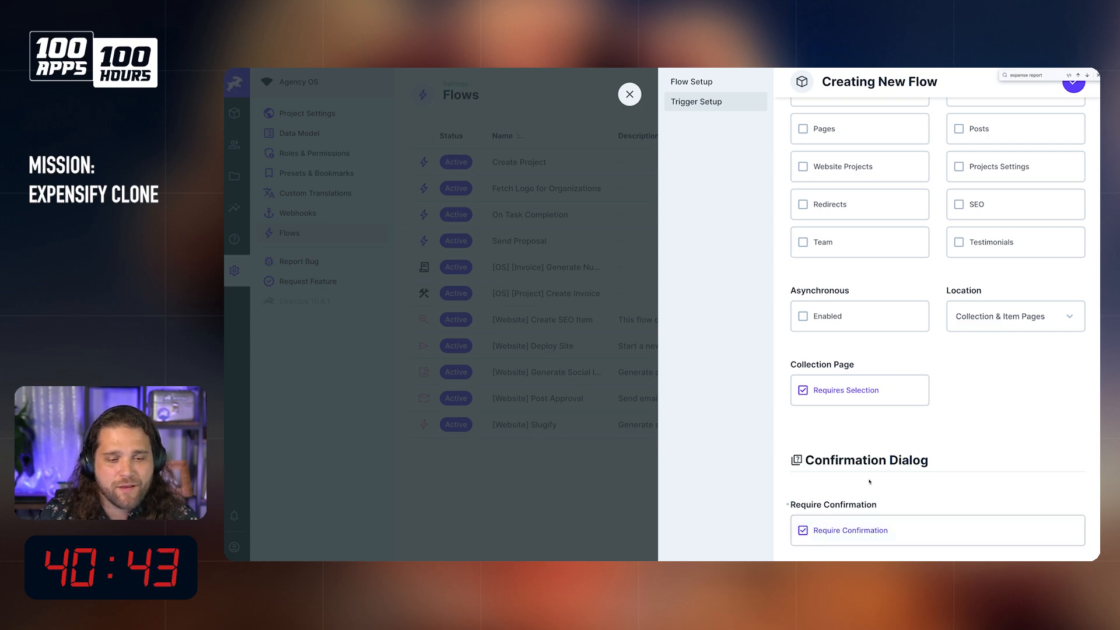
scroll(829, 528, down, 3)
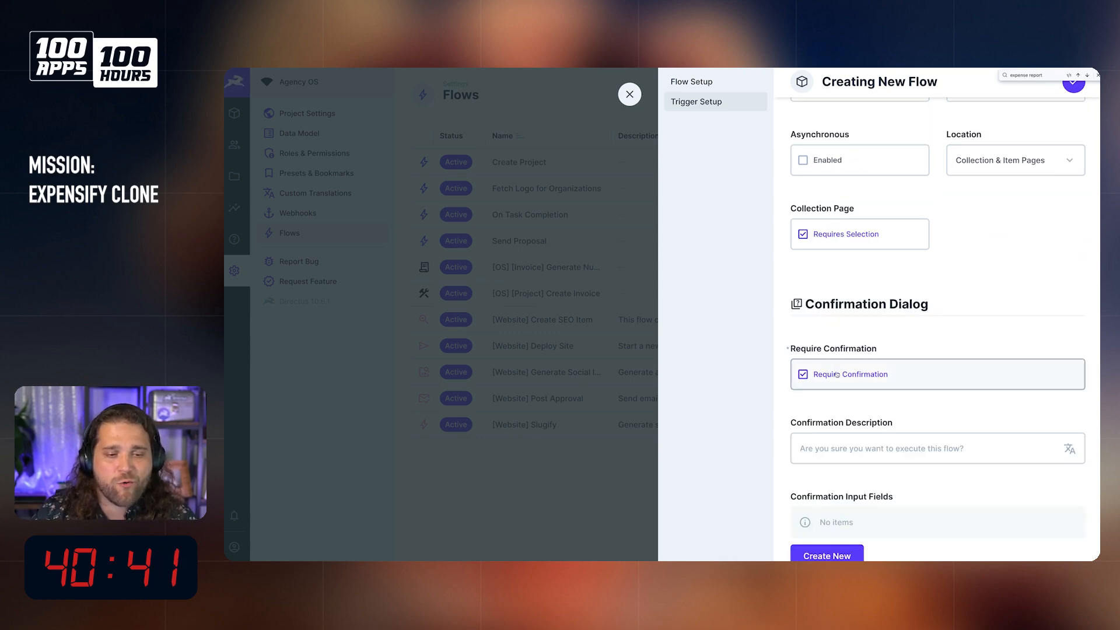
scroll(835, 374, down, 1)
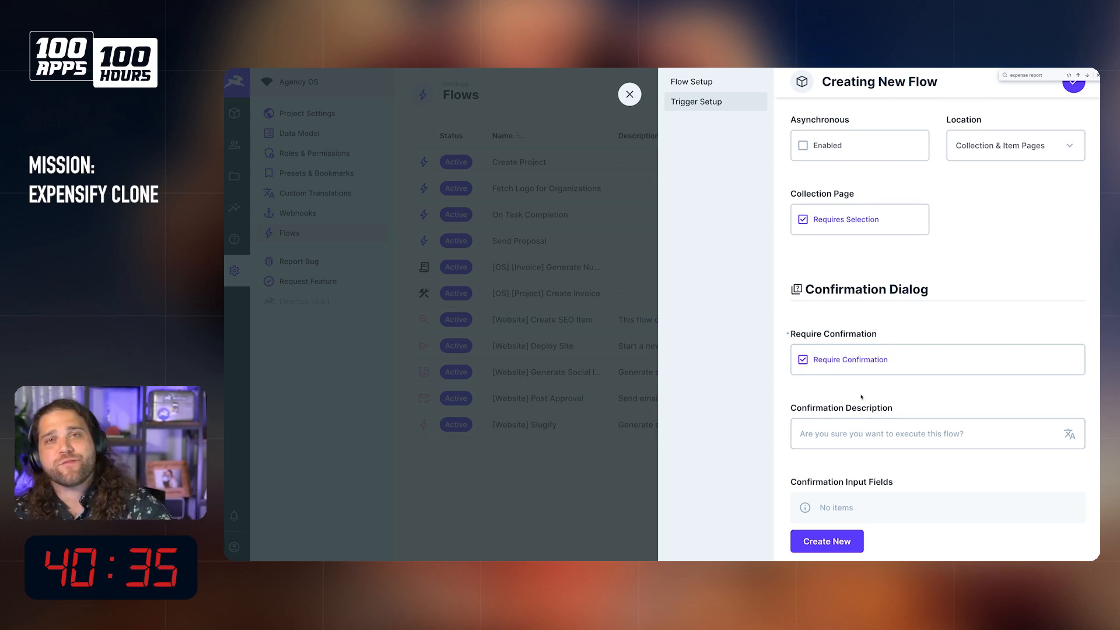
scroll(854, 490, down, 1)
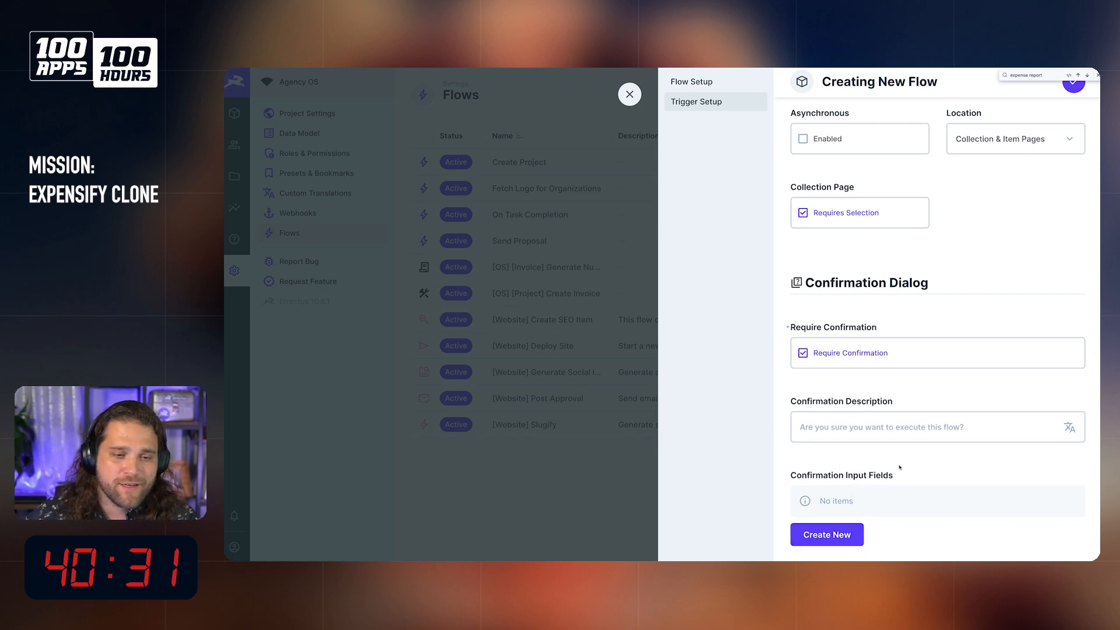
Step: Add a confirmation input field with the key approver and the field name Approver
click(844, 536)
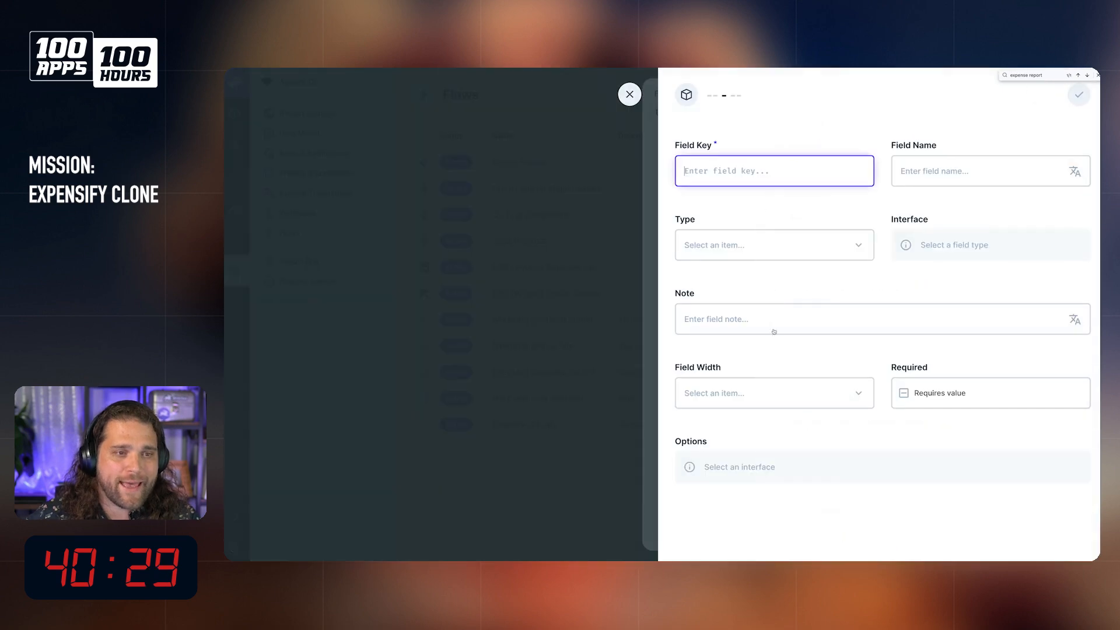
text(approver)
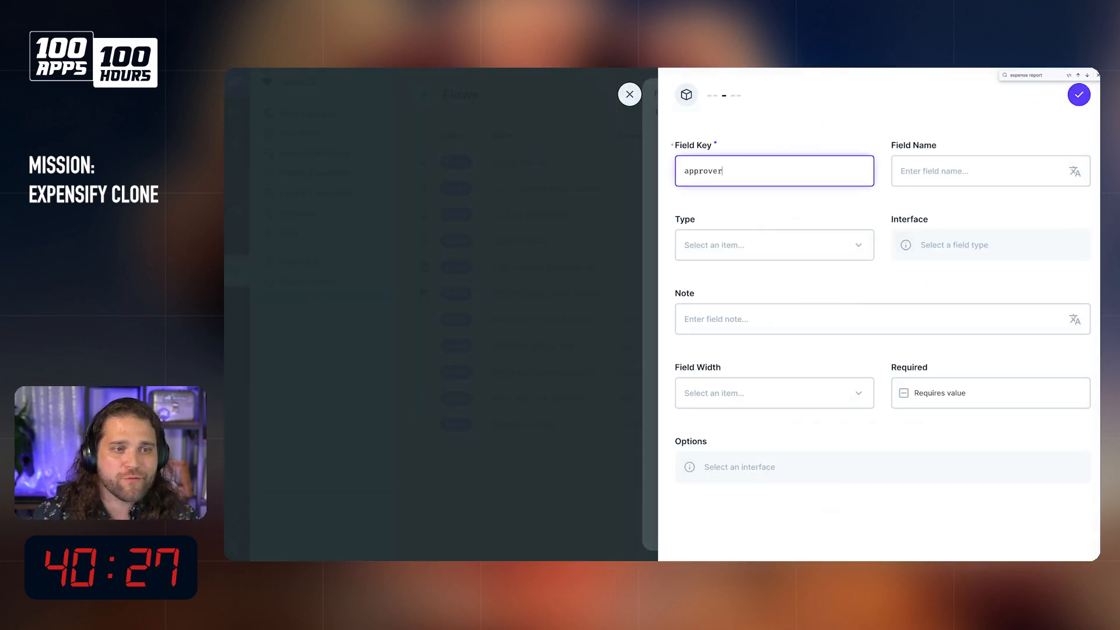
key(Tab)
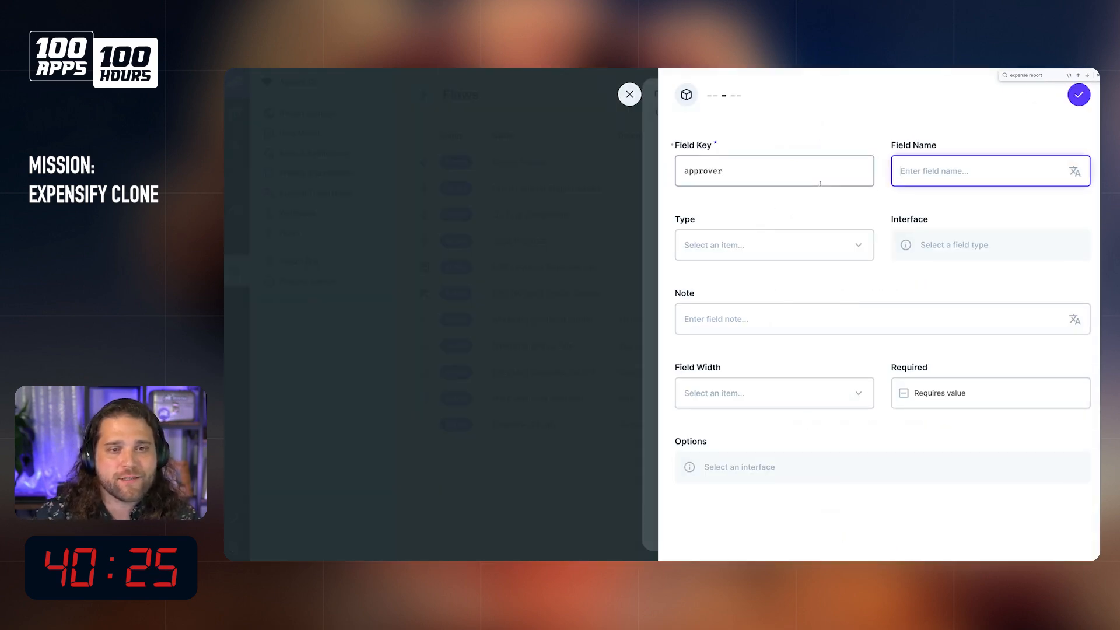
text(Approver)
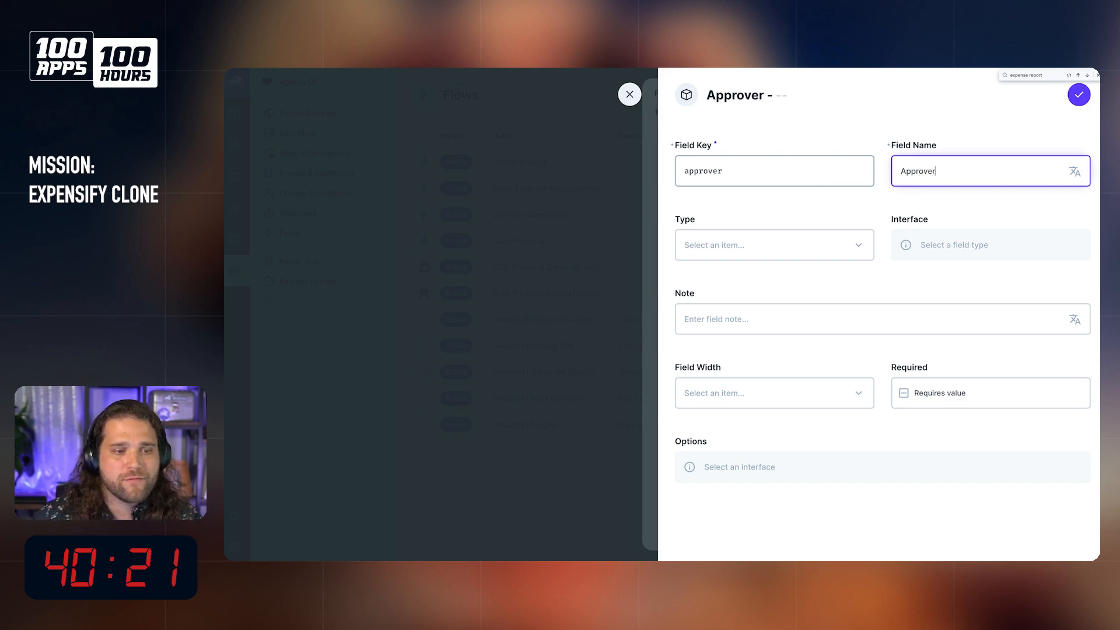
Step: Give the Approver field the note "Who needs to approve this report?"
click(779, 315)
text(Who needs)
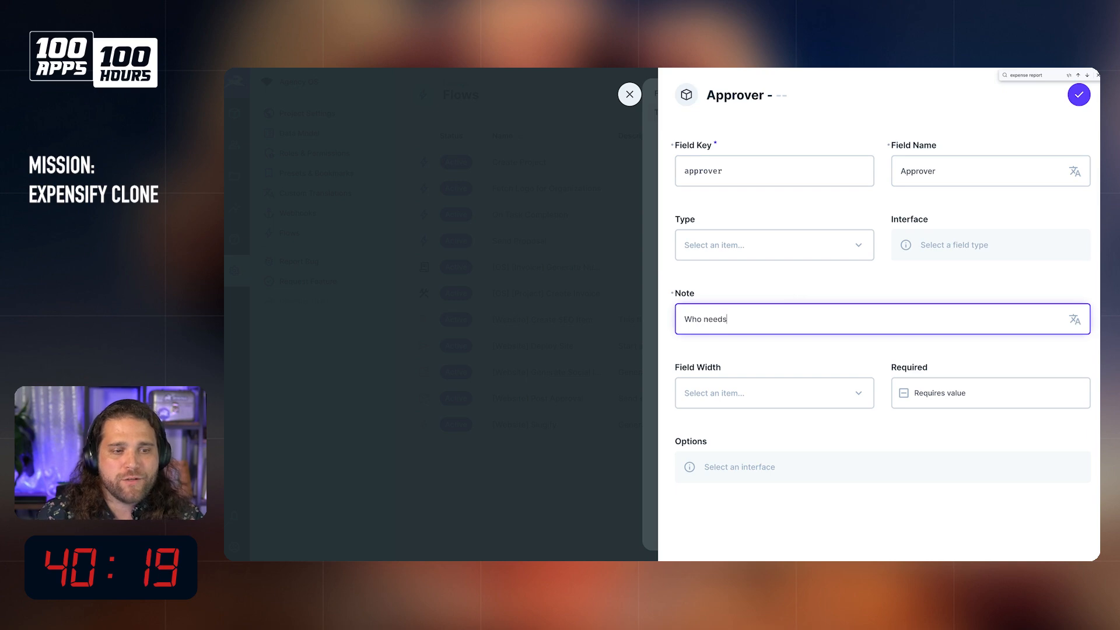
text( to approve)
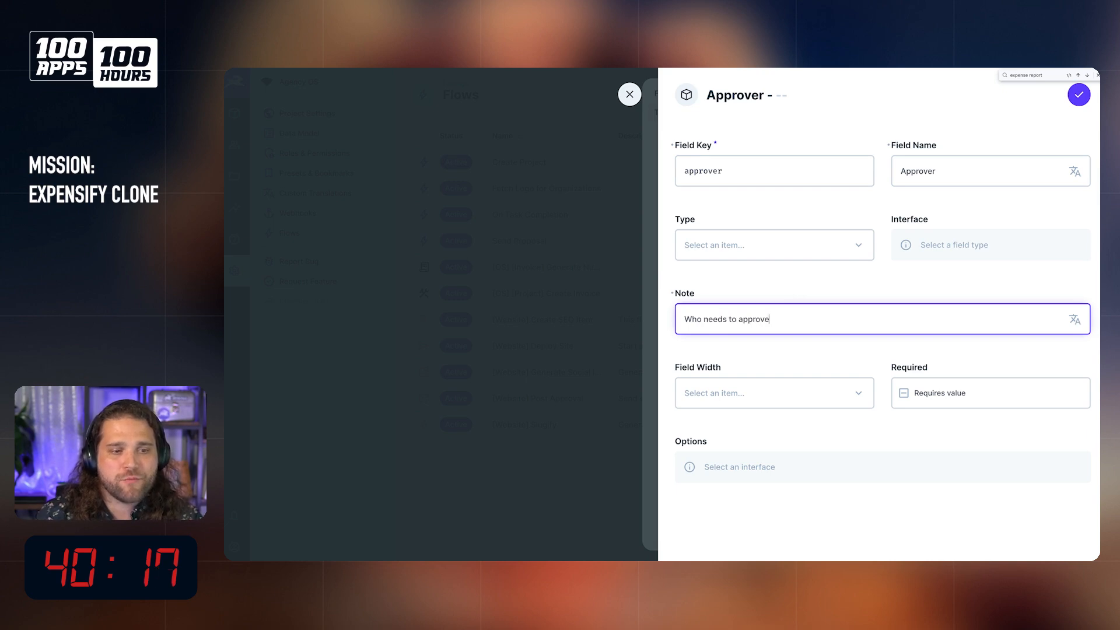
key(BackSpace)
key(BackSpace)
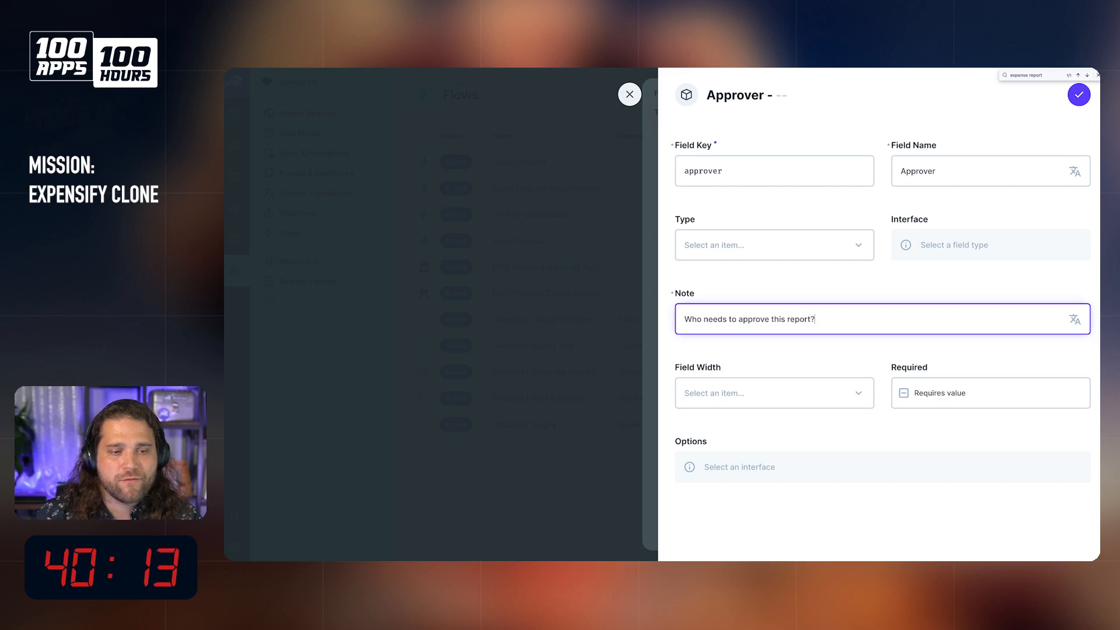
Step: Set the Approver field's type to JSON and its interface to Collection Item Dropdown
click(795, 244)
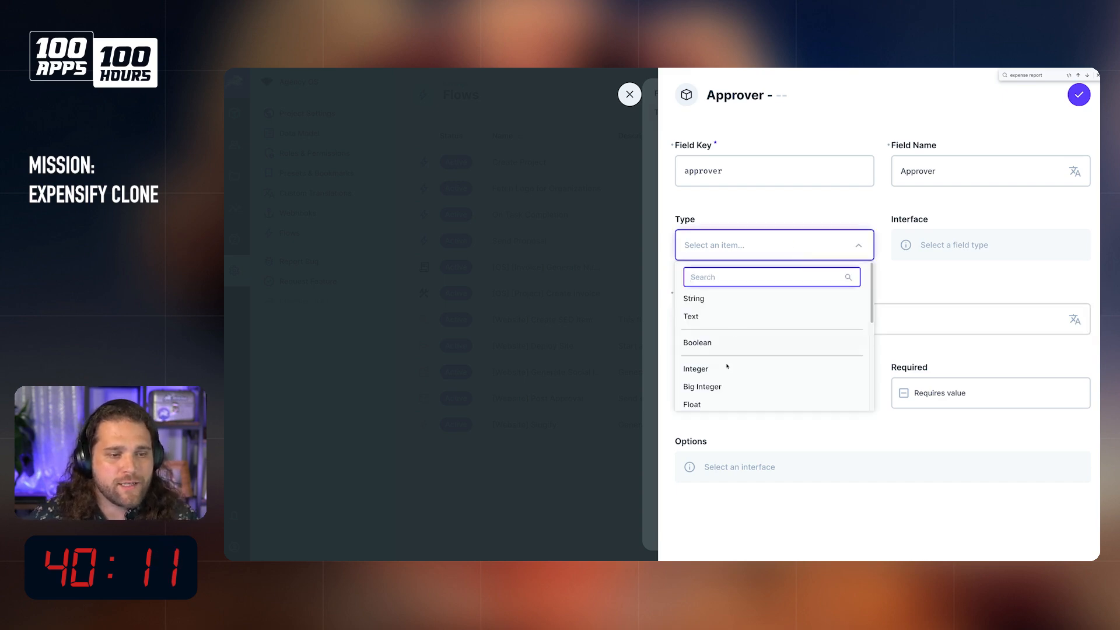
scroll(727, 362, down, 2)
scroll(734, 367, down, 3)
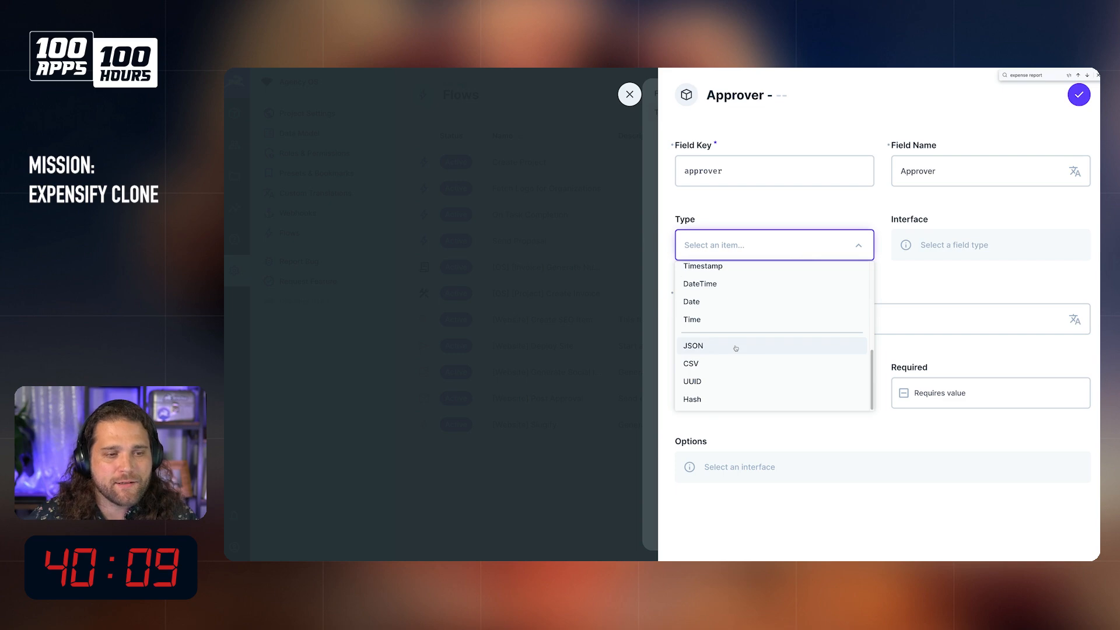
click(733, 345)
click(990, 246)
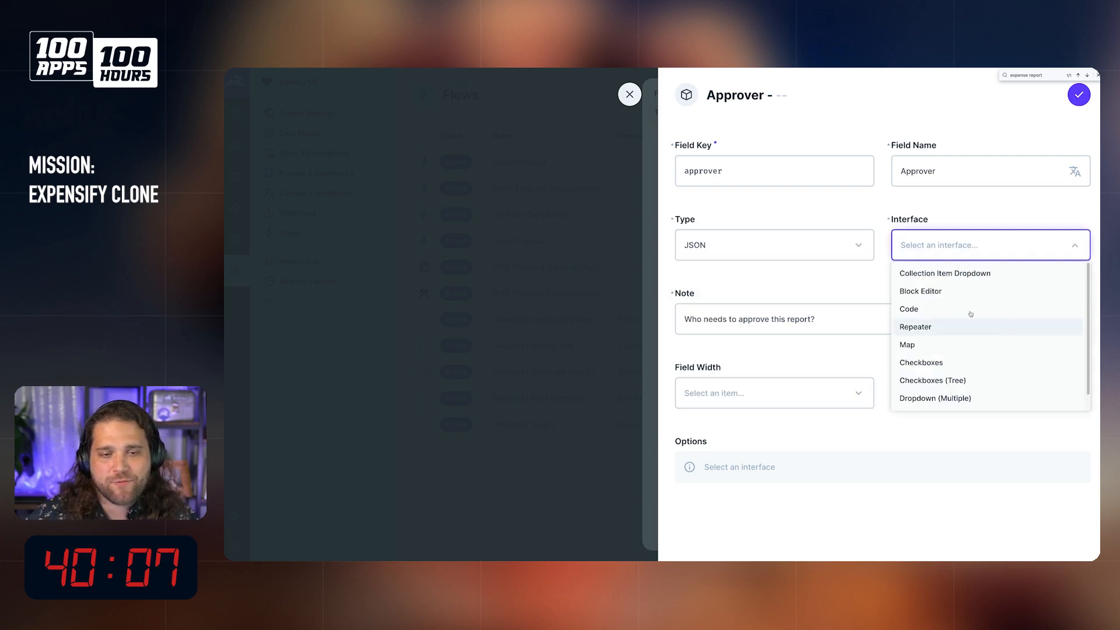
click(944, 276)
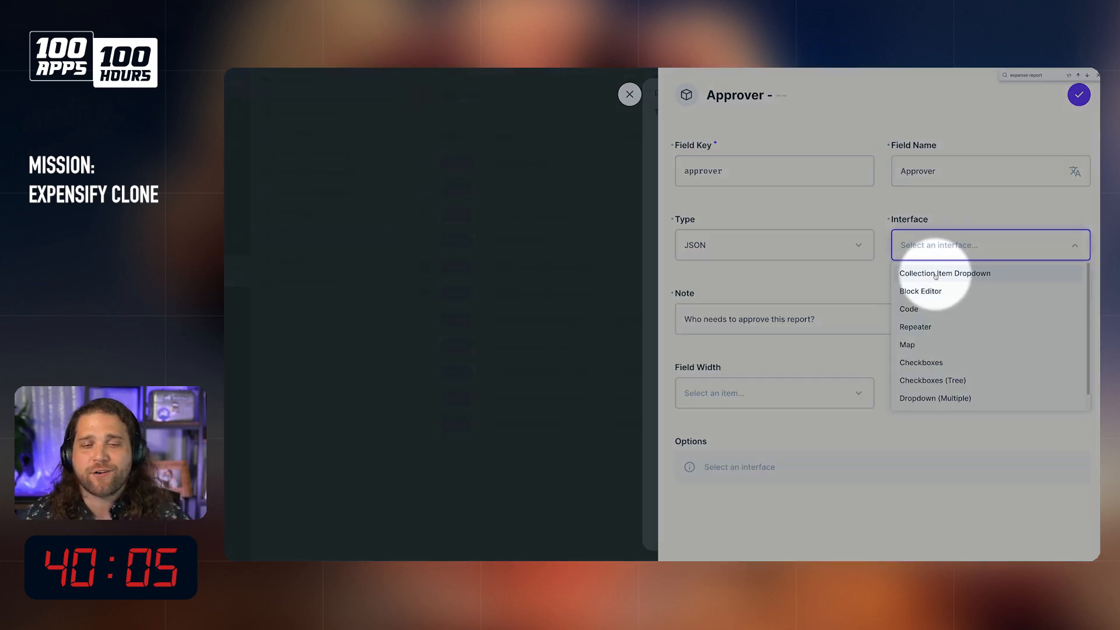
click(936, 275)
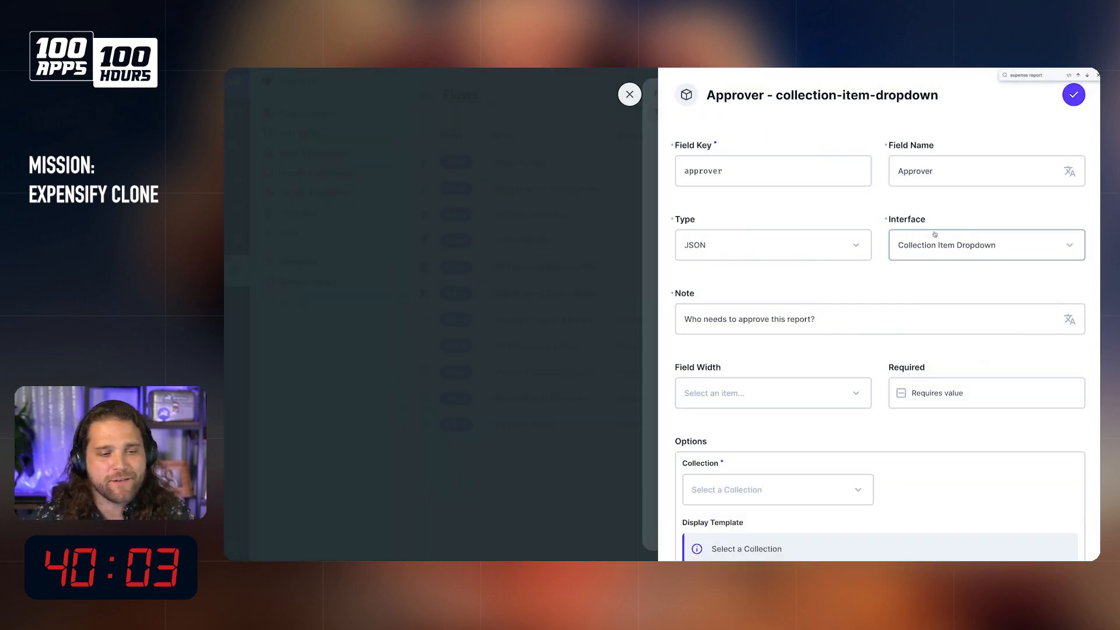
Step: Set the Approver field's width to Full Width and choose Directus Users as its collection
scroll(885, 315, down, 2)
click(842, 300)
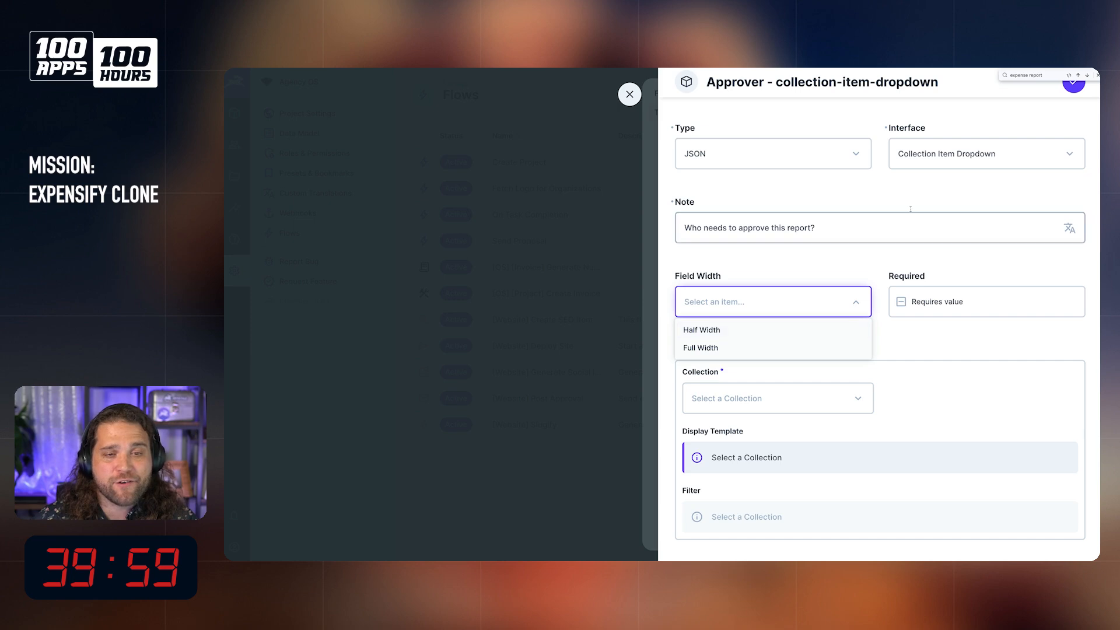
click(757, 349)
click(778, 400)
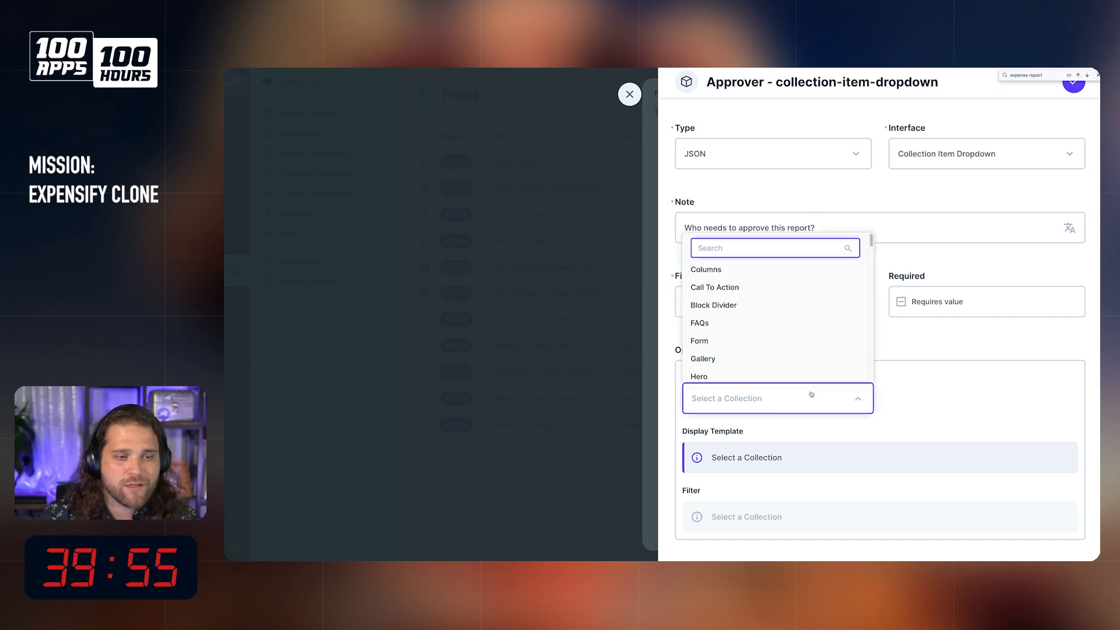
text(directus)
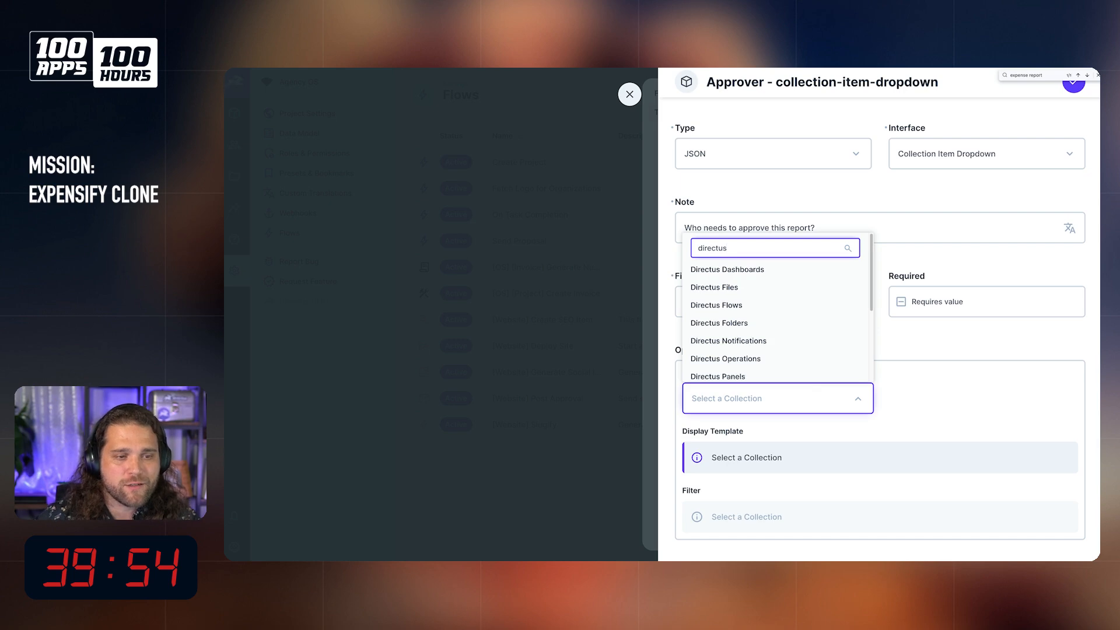
scroll(808, 368, down, 2)
click(808, 360)
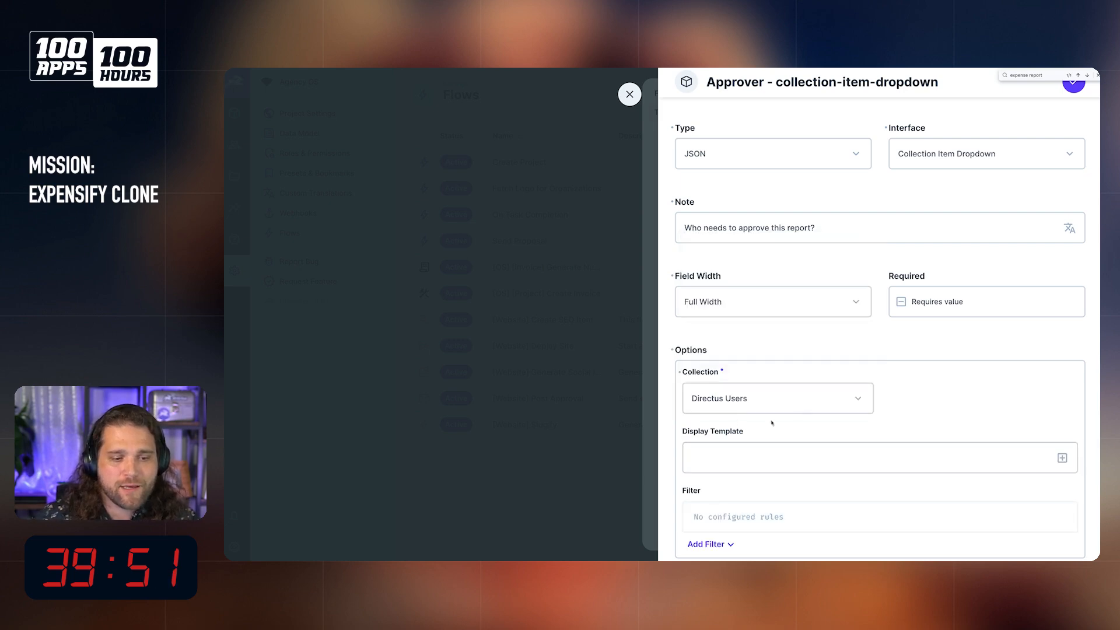
scroll(776, 430, down, 2)
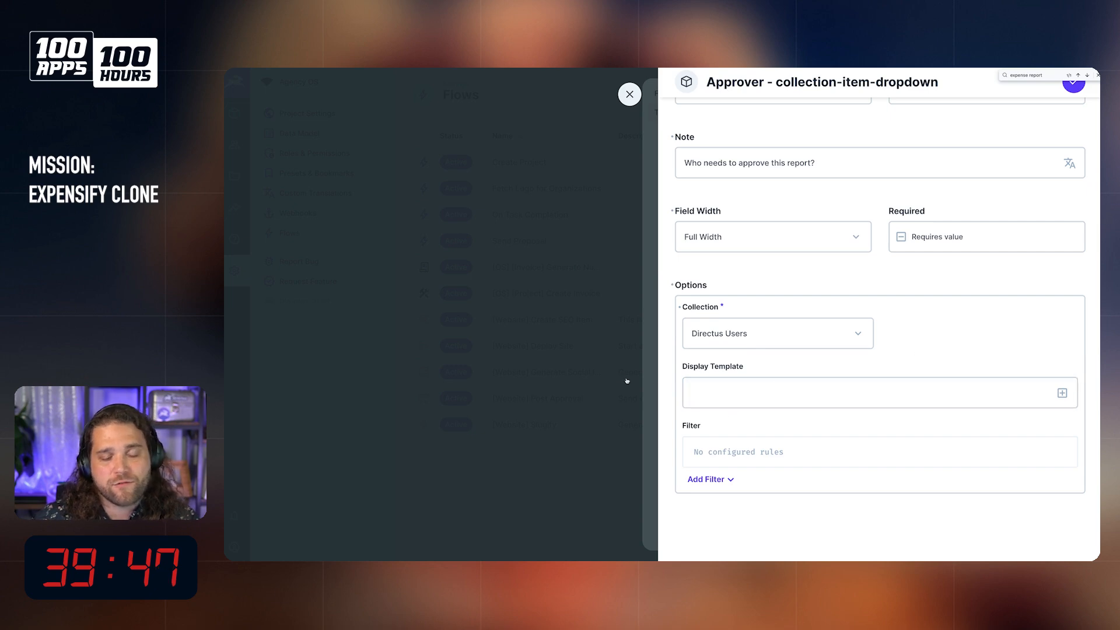
click(1063, 392)
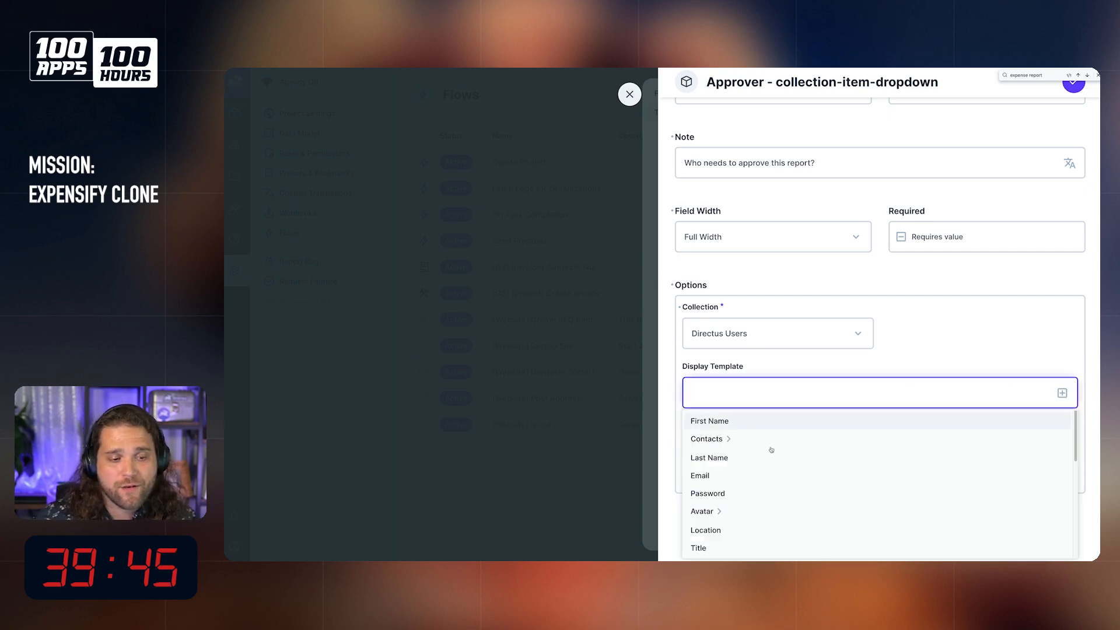
click(746, 421)
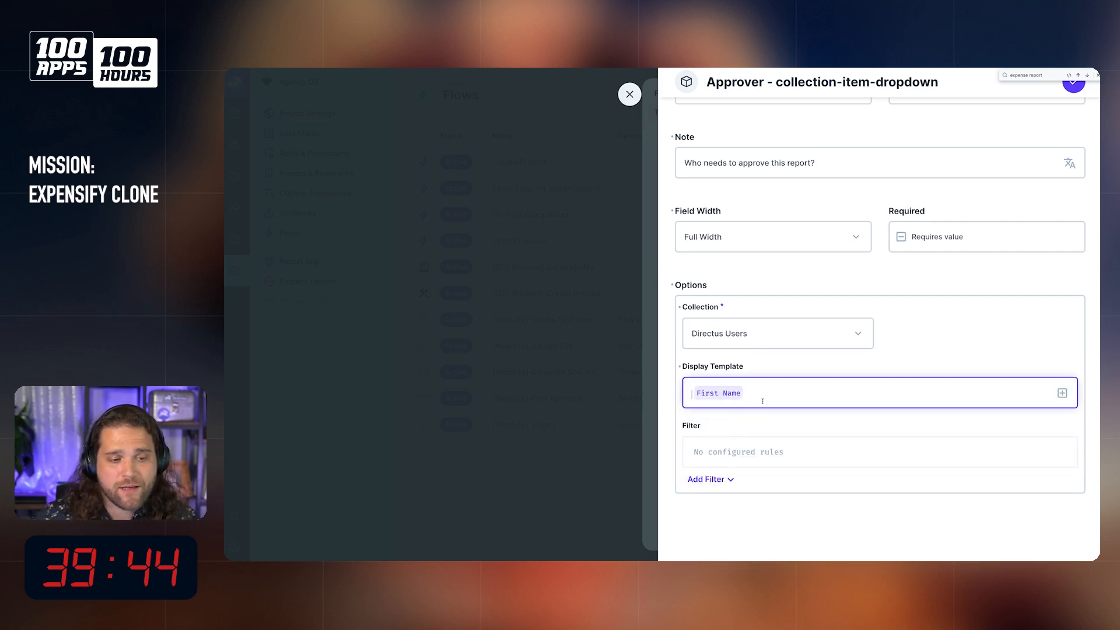
click(1062, 393)
click(713, 460)
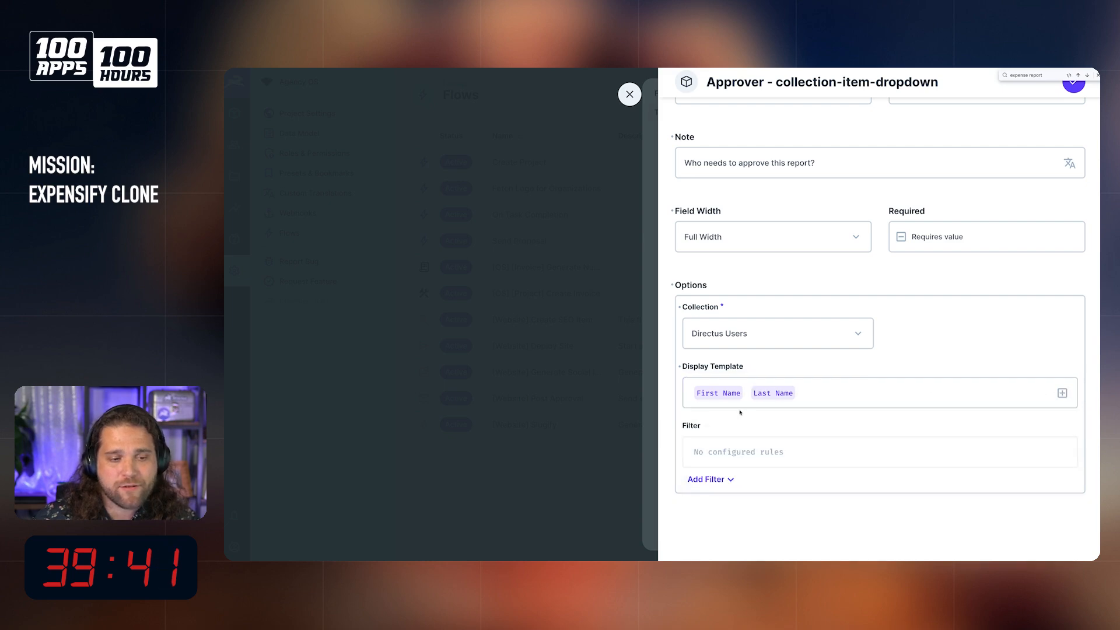
click(719, 394)
click(717, 395)
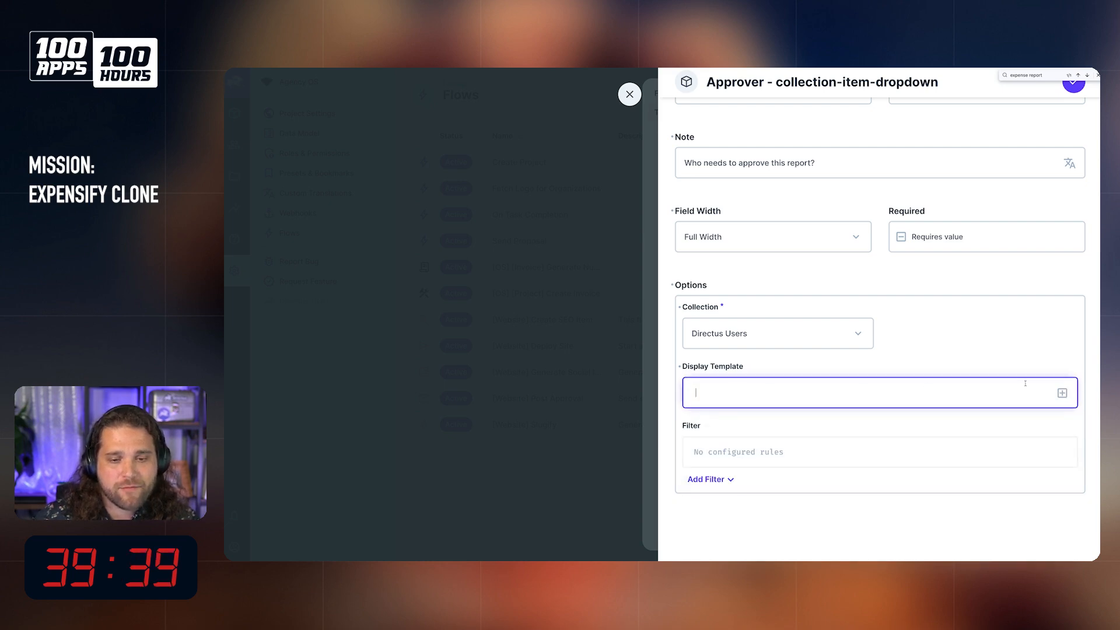
Step: Build the Approver field's display template from Avatar, First Name and Last Name, and save the field
click(1062, 393)
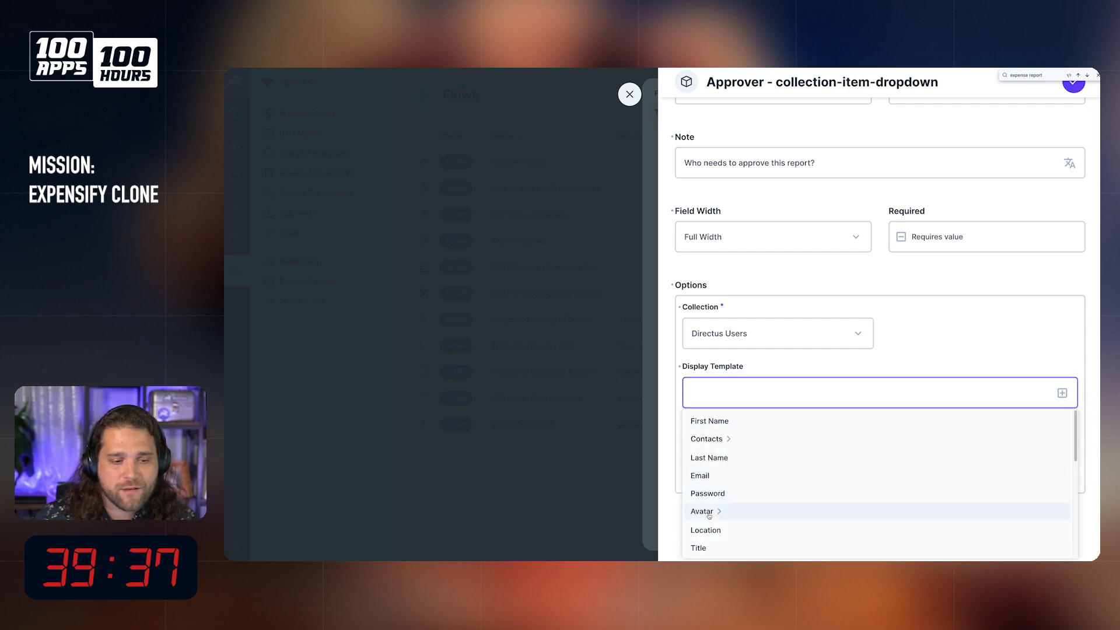
click(789, 510)
click(776, 397)
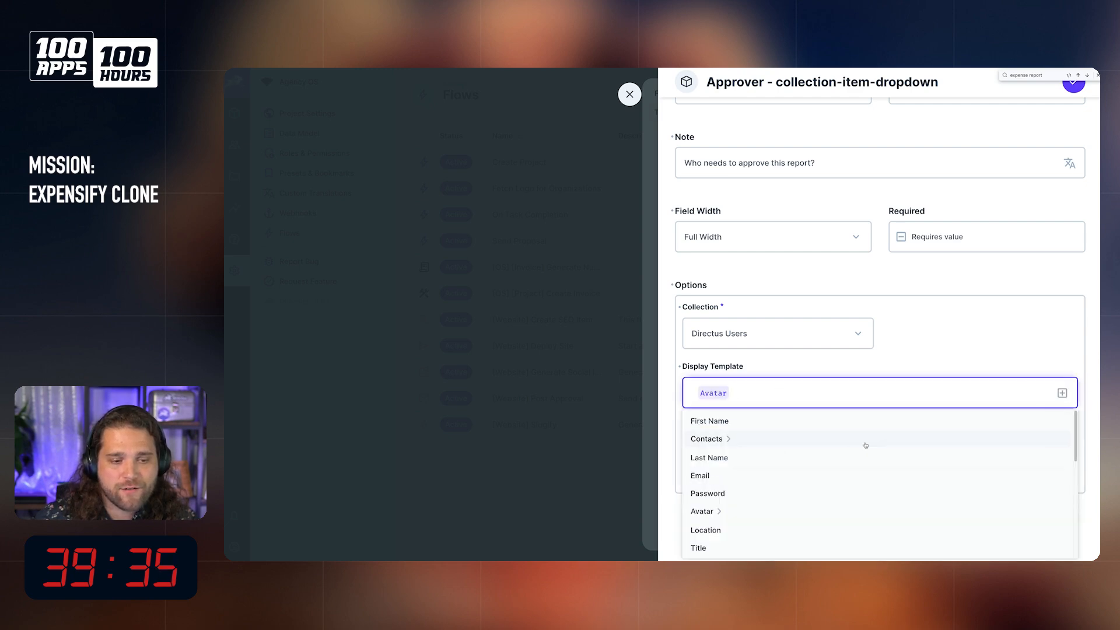
click(795, 422)
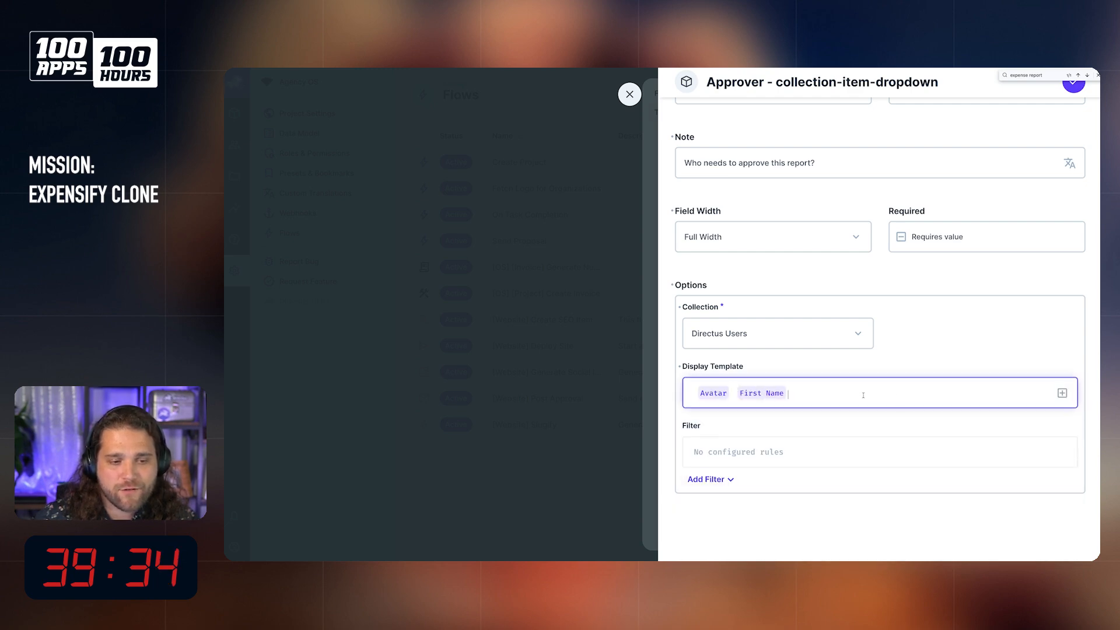
click(1072, 388)
click(775, 457)
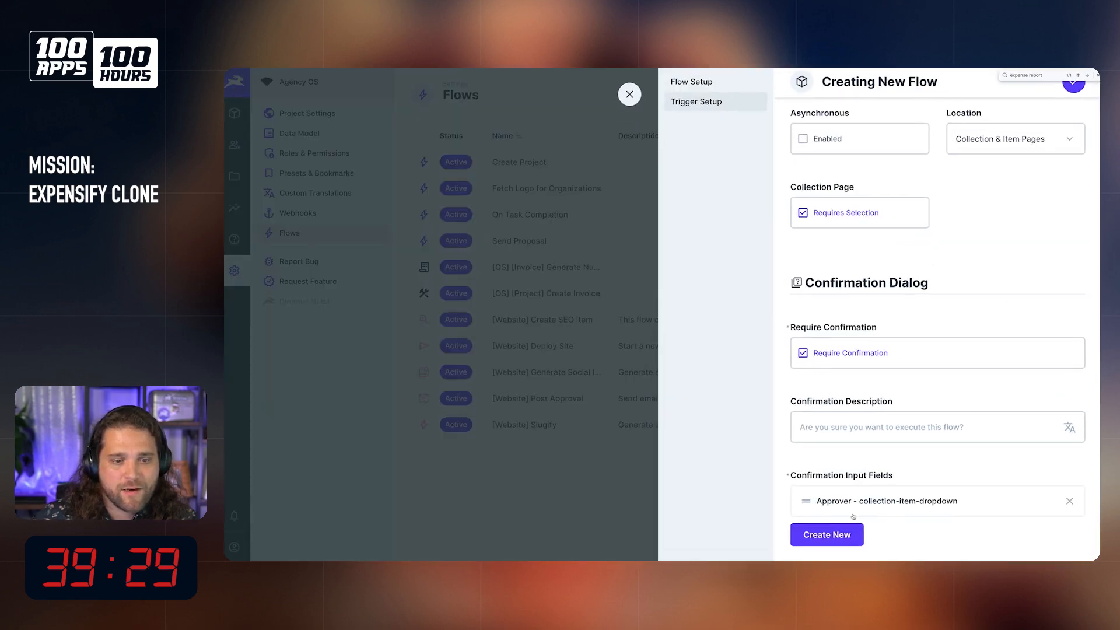
Step: Add a second confirmation input field with the key note and the field name "Note to Approver"
click(827, 535)
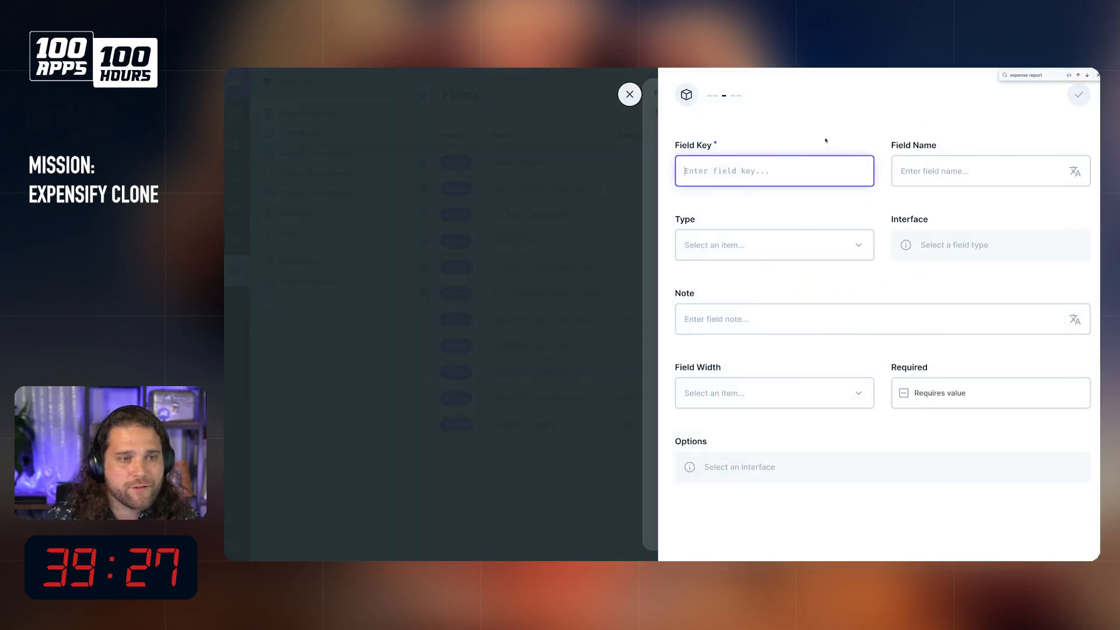
text(Rei)
key(BackSpace)
key(BackSpace)
key(BackSpace)
text(note)
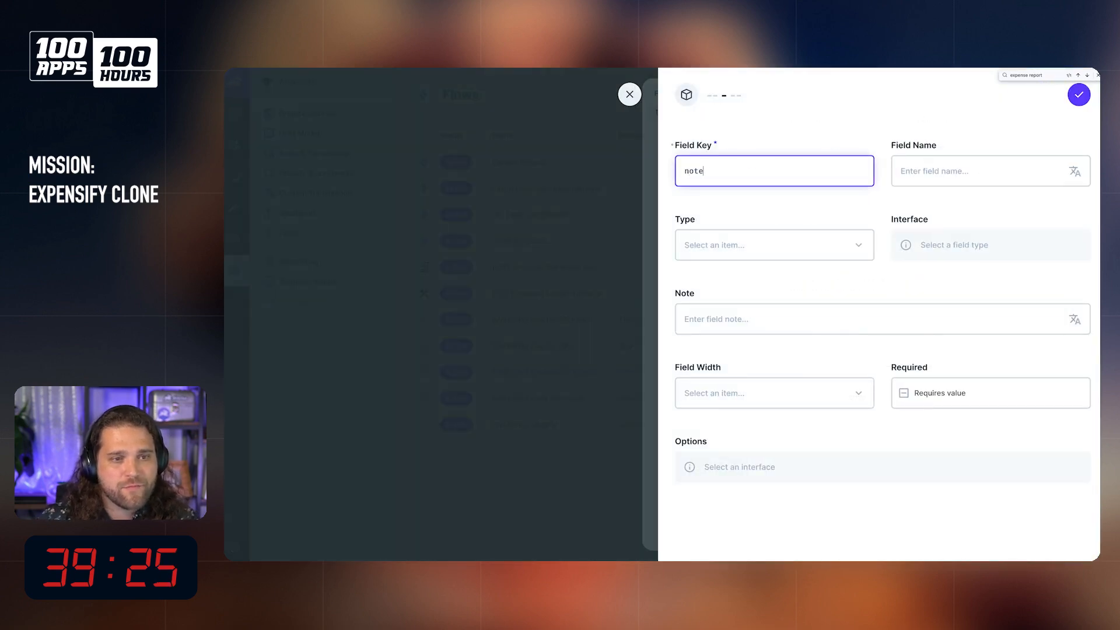
key(Tab)
text(Note to ASp)
key(BackSpace)
key(BackSpace)
text(pprover)
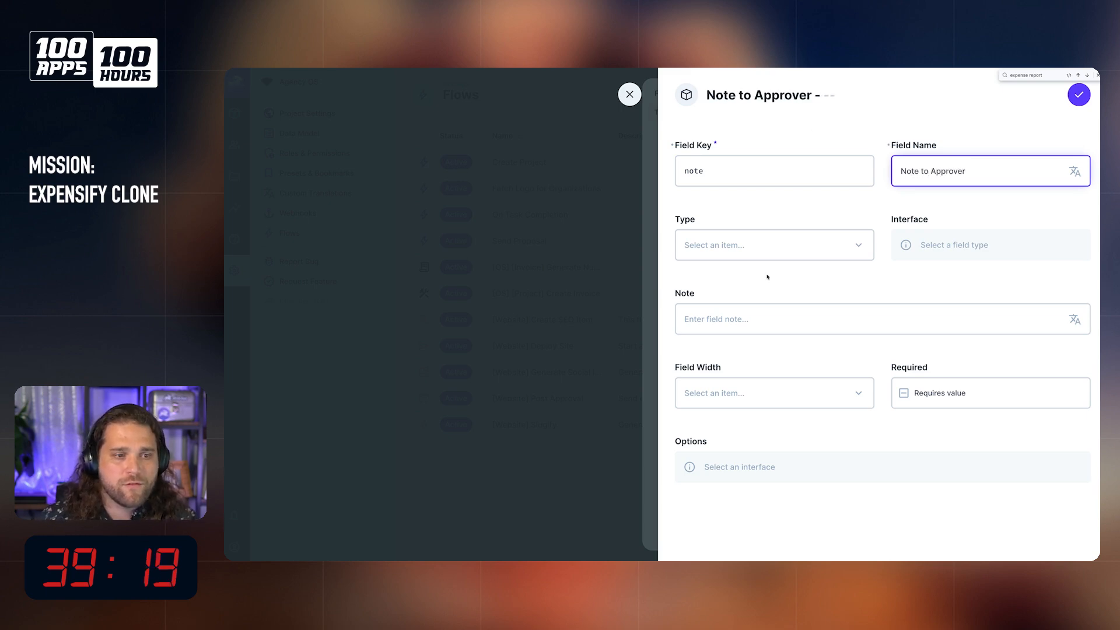
click(770, 240)
click(738, 304)
click(986, 245)
click(911, 270)
scroll(892, 298, down, 3)
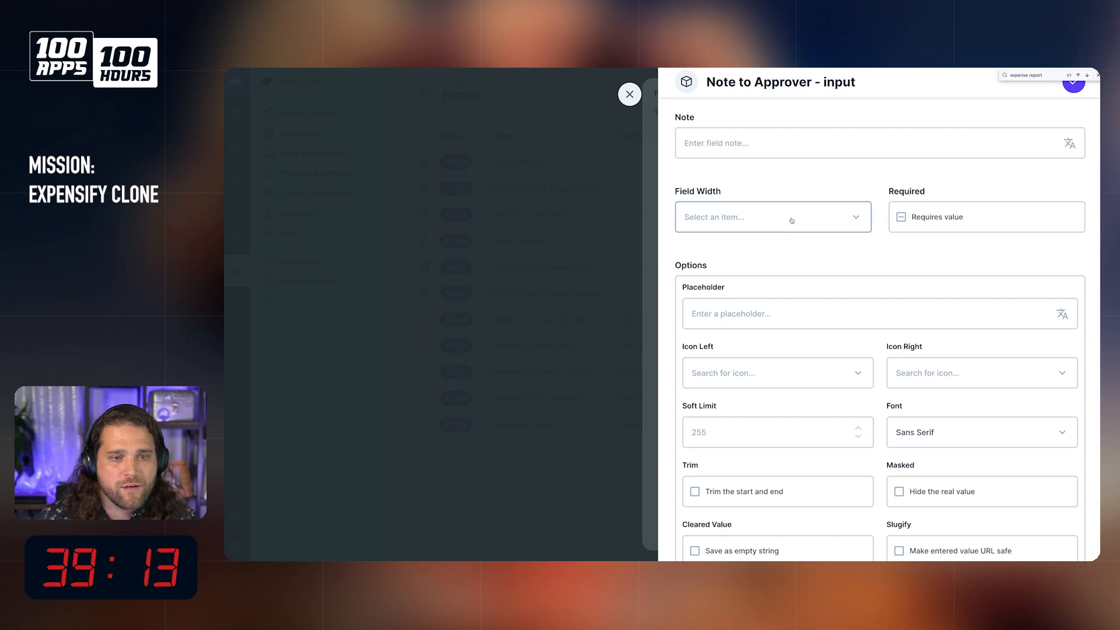
Step: Set the Note to Approver field's width to Full Width
click(809, 222)
click(768, 262)
Step: Change the Note to Approver field's type to Text with the Textarea interface and save the field
scroll(782, 175, up, 2)
click(772, 188)
click(713, 261)
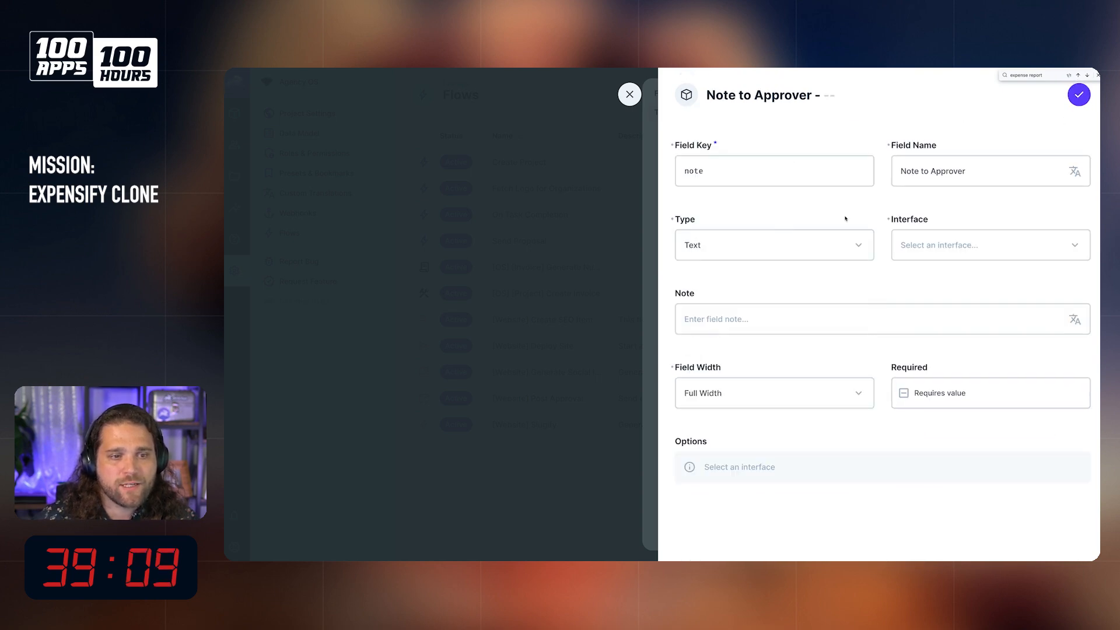
click(933, 249)
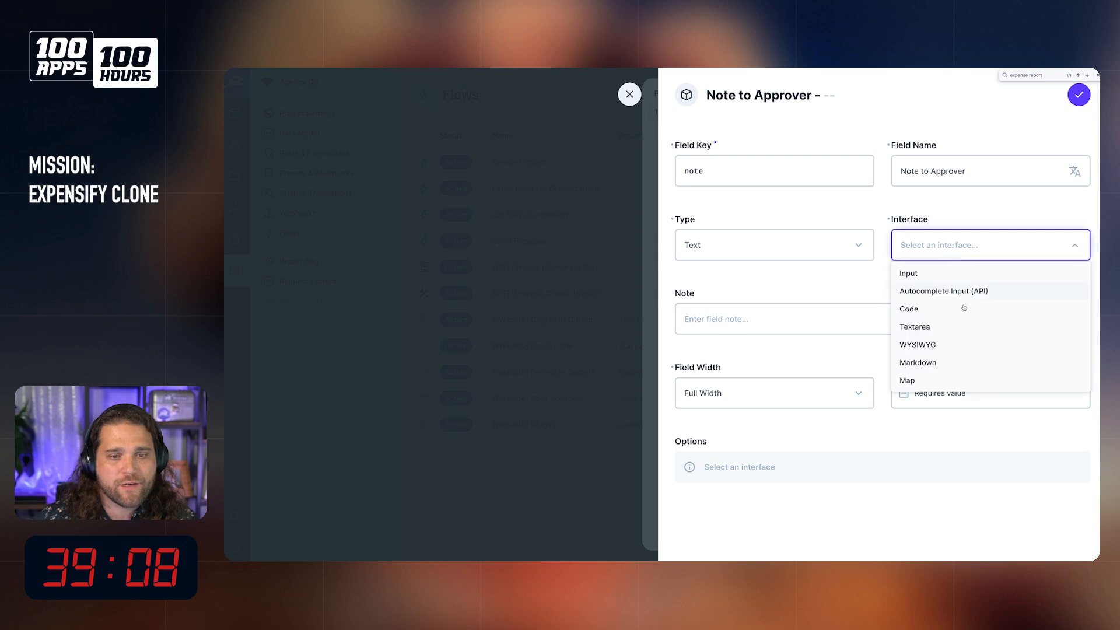
click(937, 328)
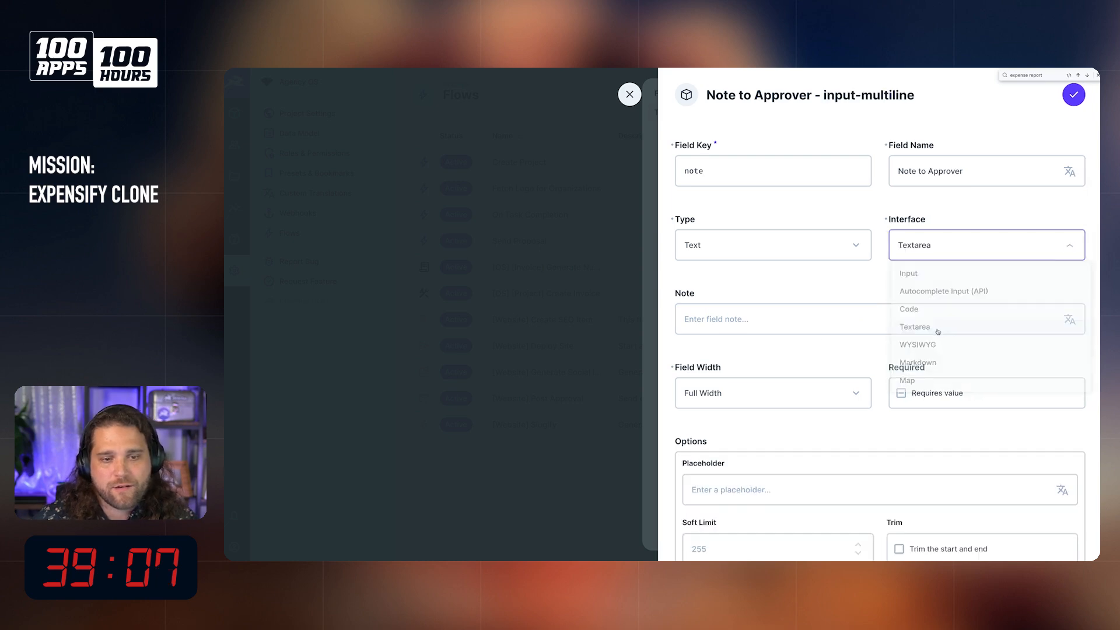
click(1073, 95)
Step: Save the manual trigger setup and the Send Expense Report For Approval flow
scroll(951, 256, down, 1)
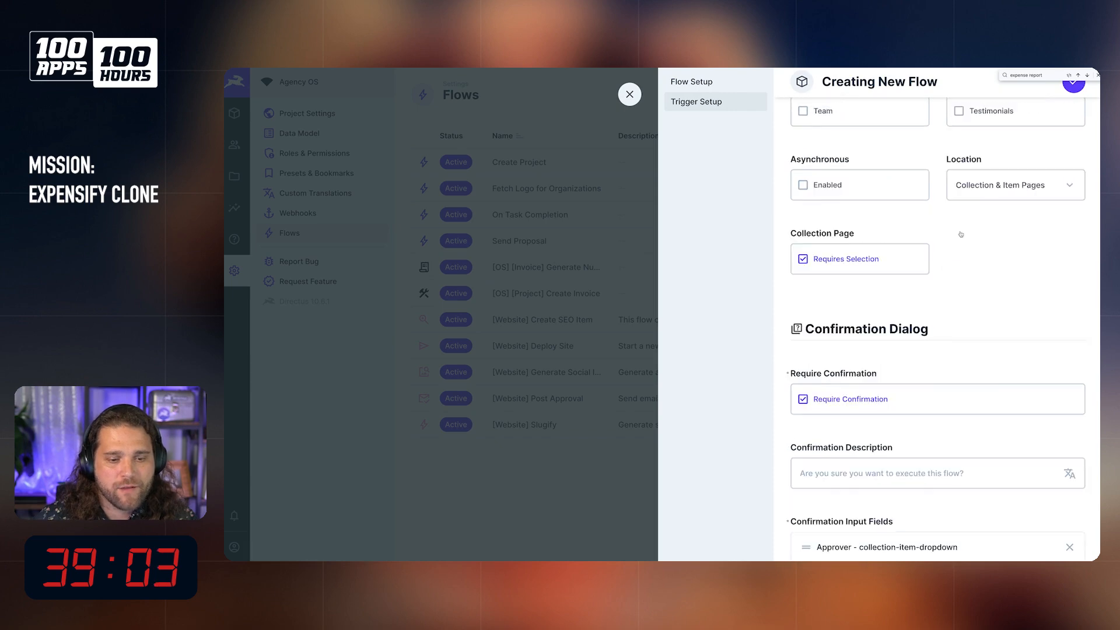
scroll(958, 233, up, 10)
click(1073, 83)
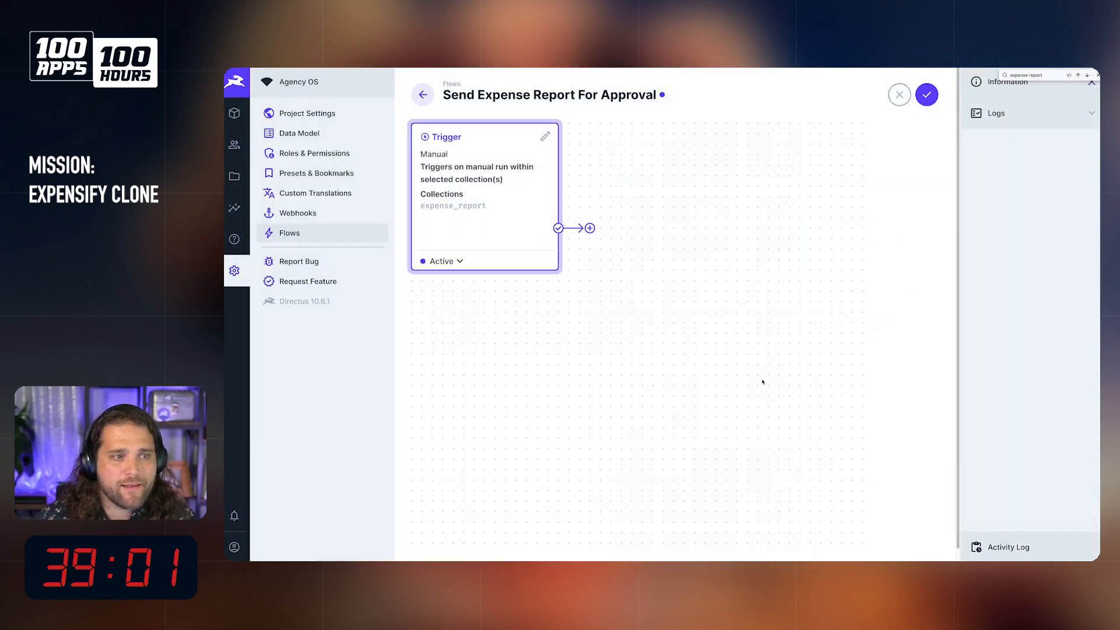
click(930, 95)
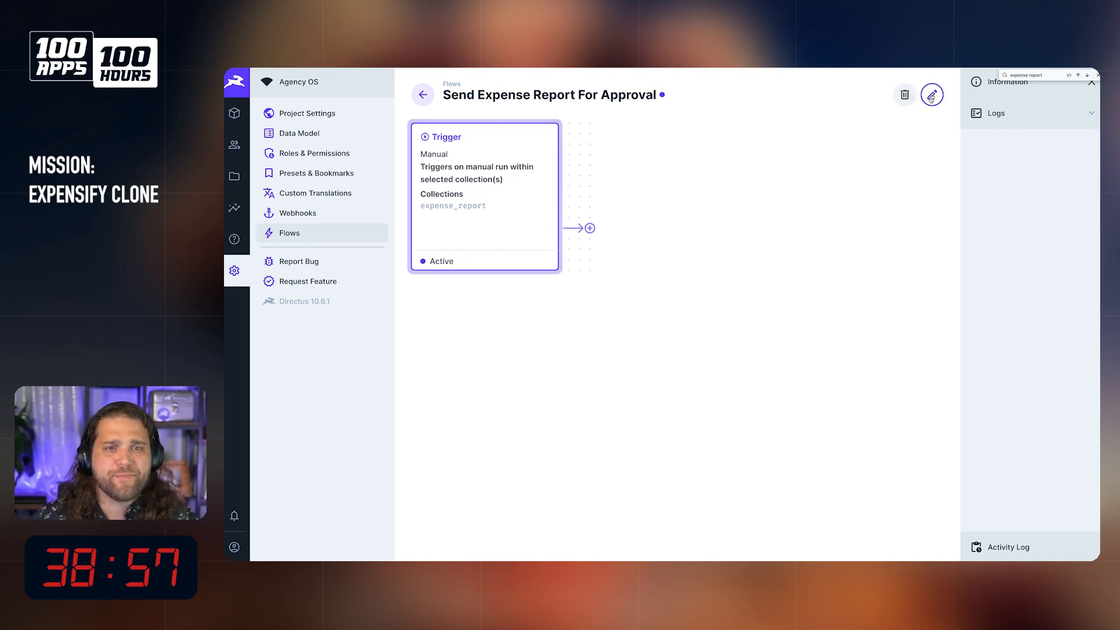
Step: Open the September expenses item in the Expense Report collection and start its Send Expense Report For Approval flow
click(234, 113)
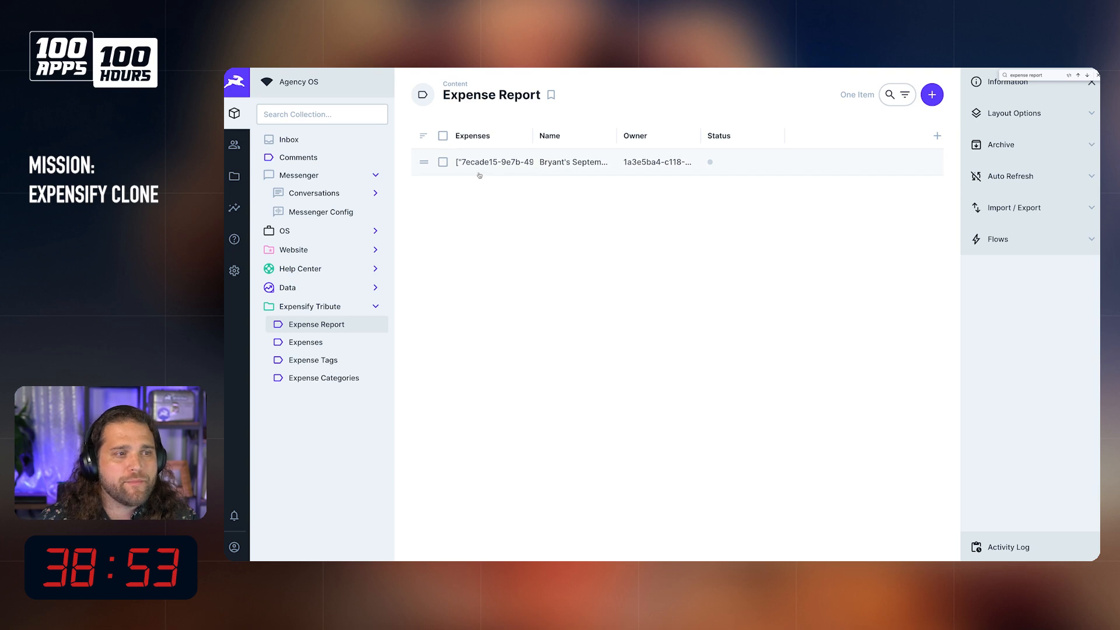
click(998, 239)
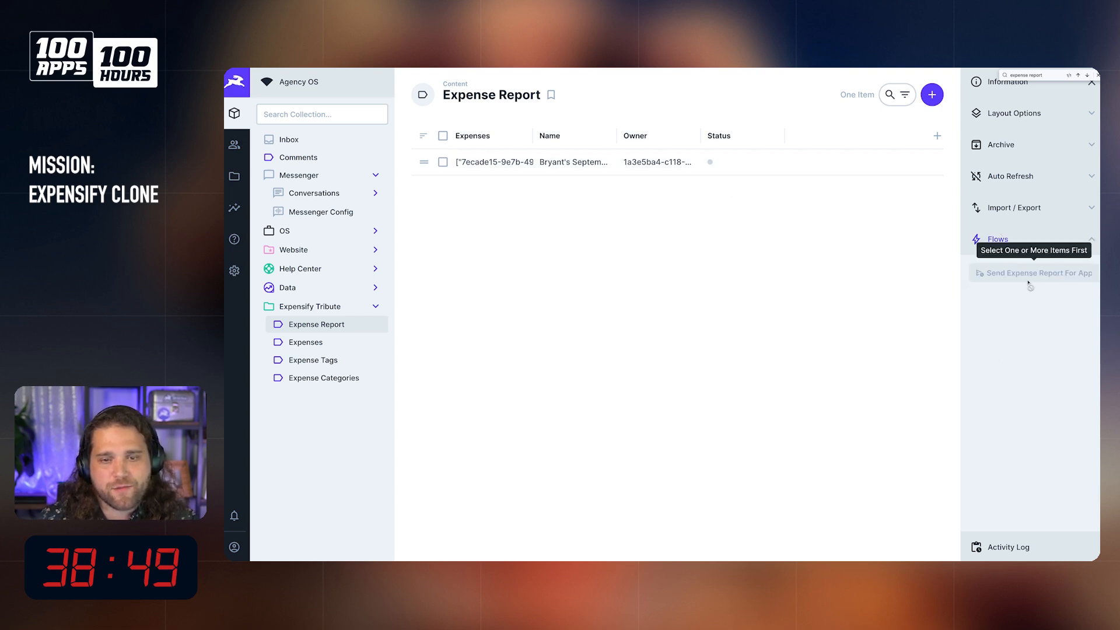
click(443, 163)
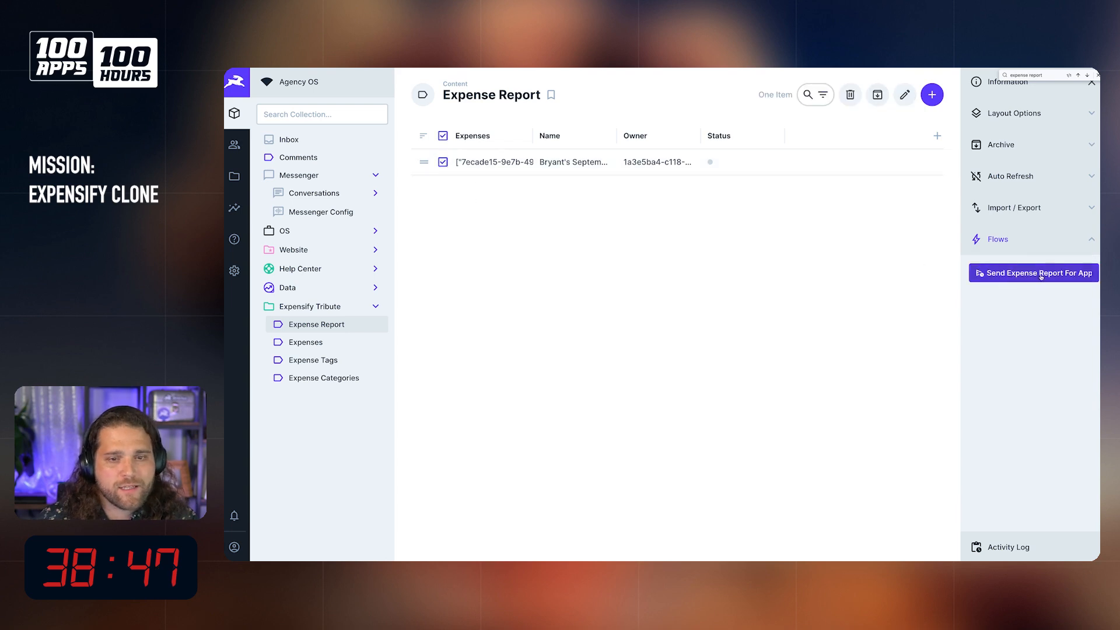
click(548, 163)
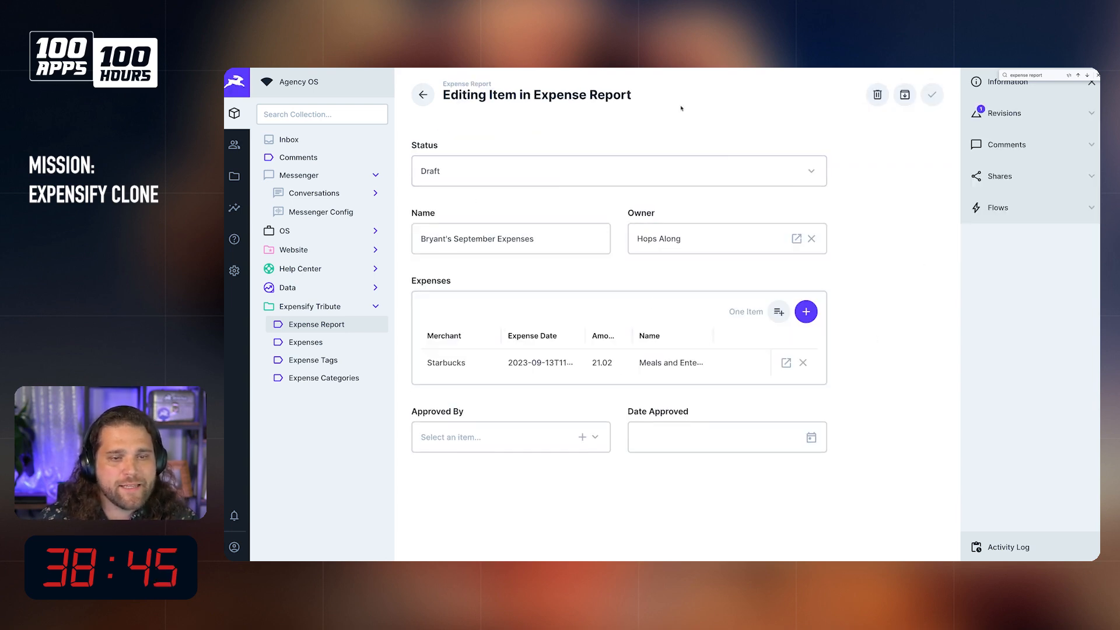
click(997, 208)
click(1034, 242)
Step: Choose the fourth user in the Directus Users list as the report's approver
click(650, 261)
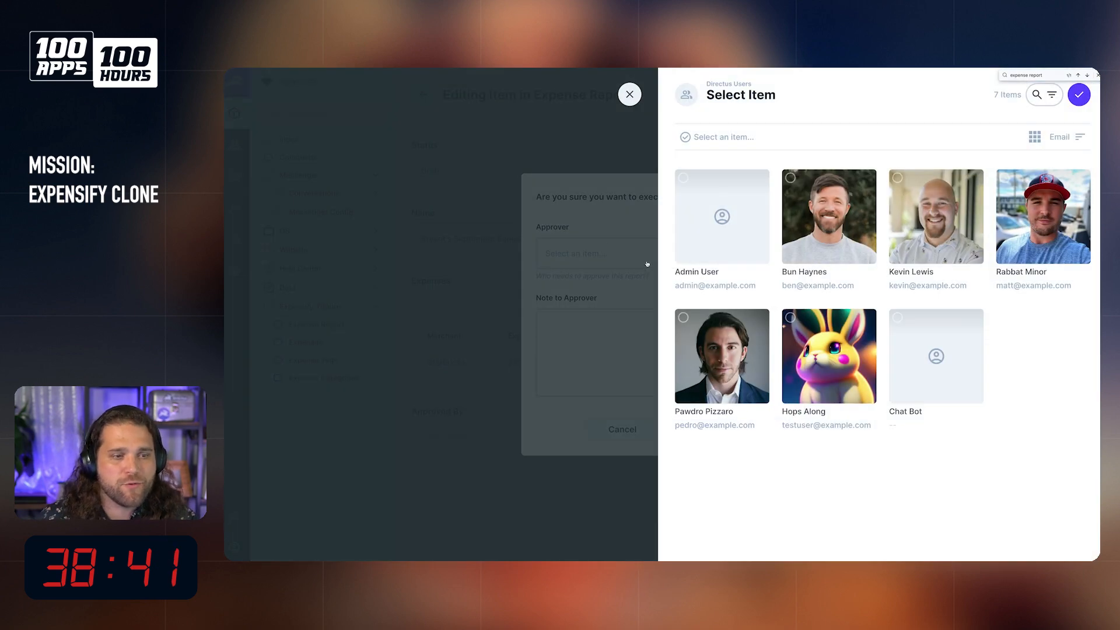
click(637, 90)
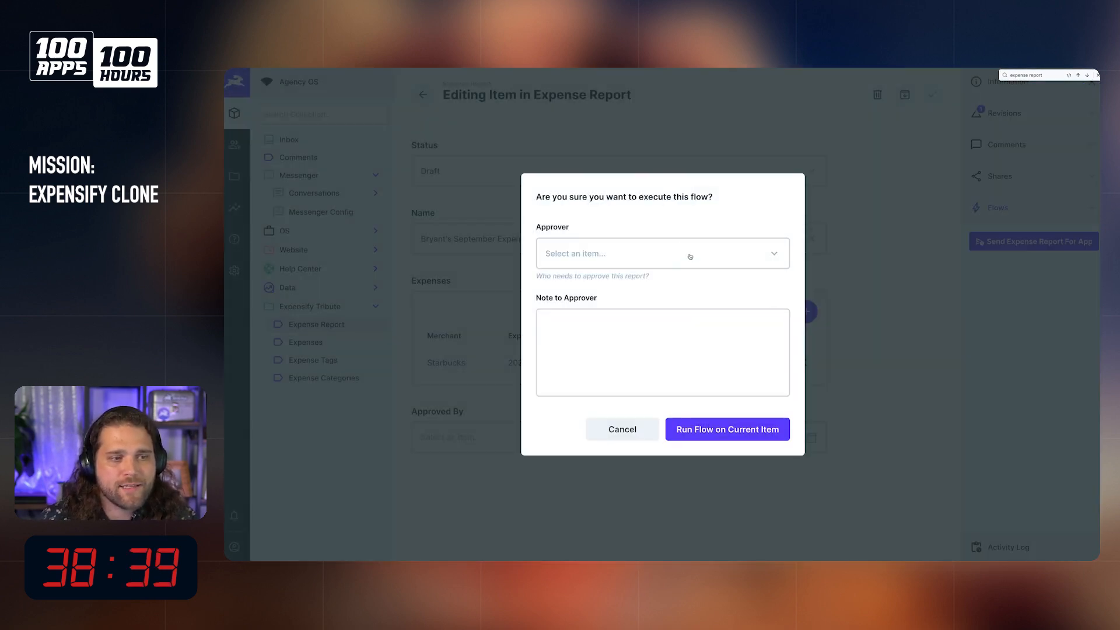
click(587, 261)
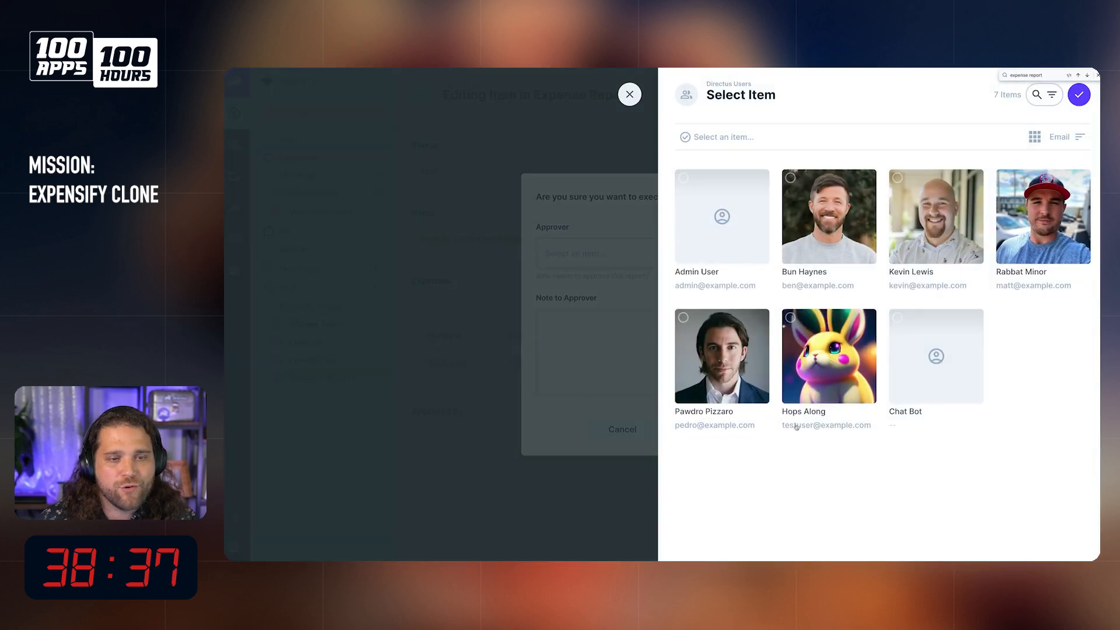
click(1055, 233)
Step: Enter the approver note "Hey I need more budget for these videos...." and run the flow on the current item
click(647, 351)
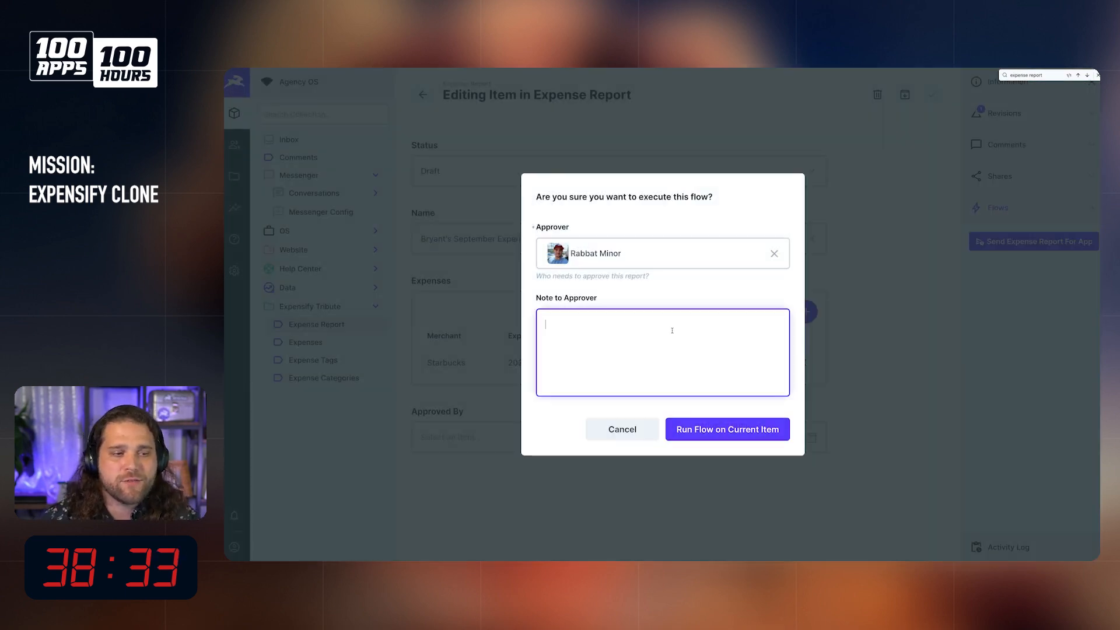
text(Hey)
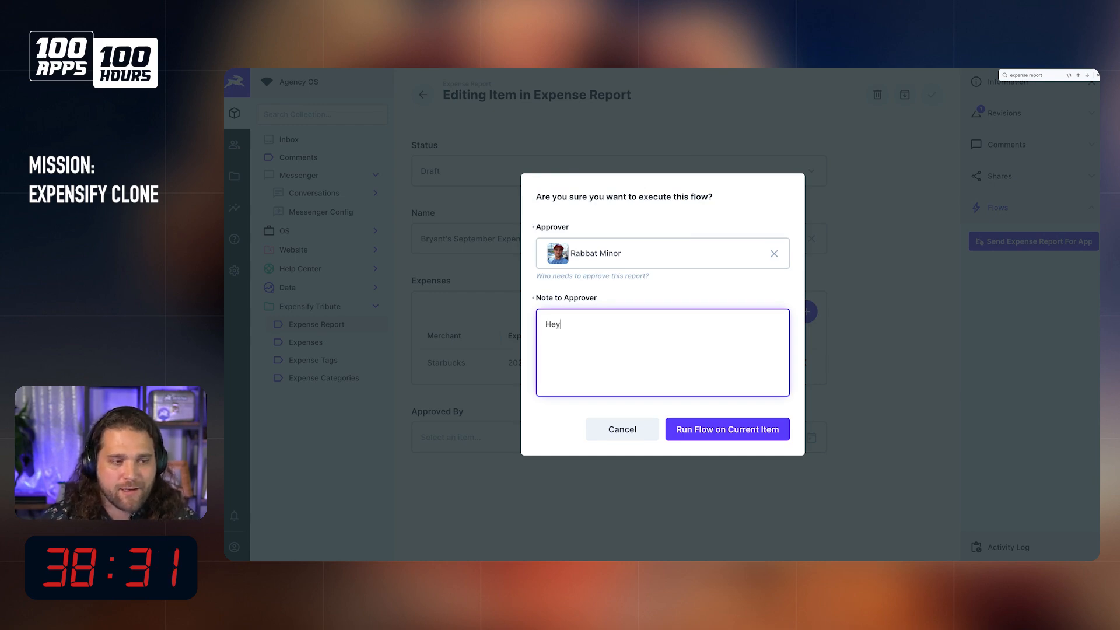
text( I need )
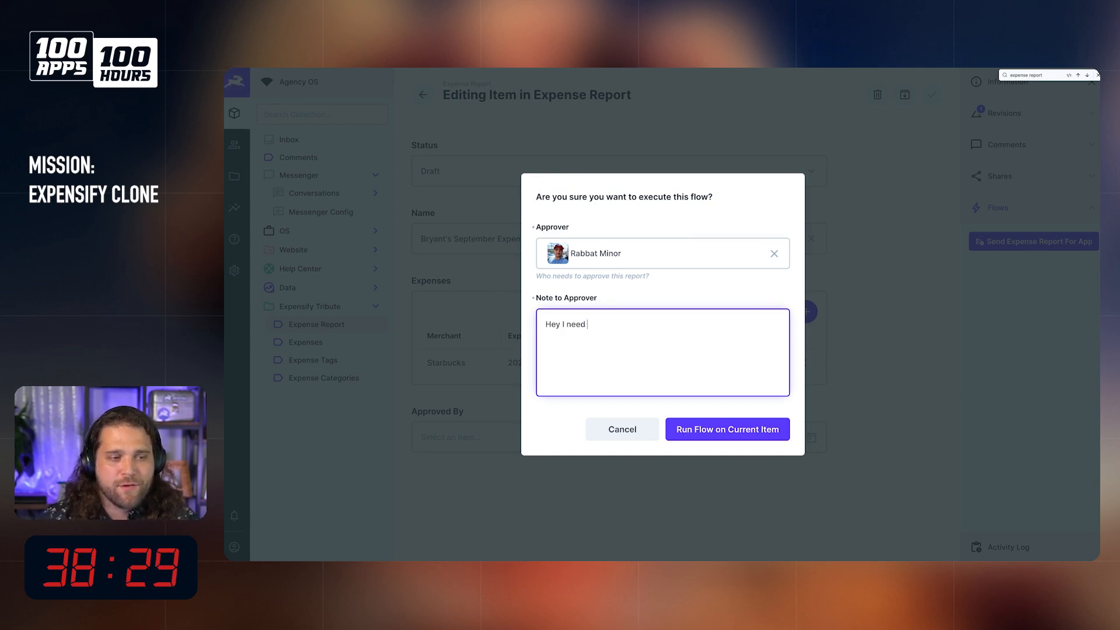
text(more budget for )
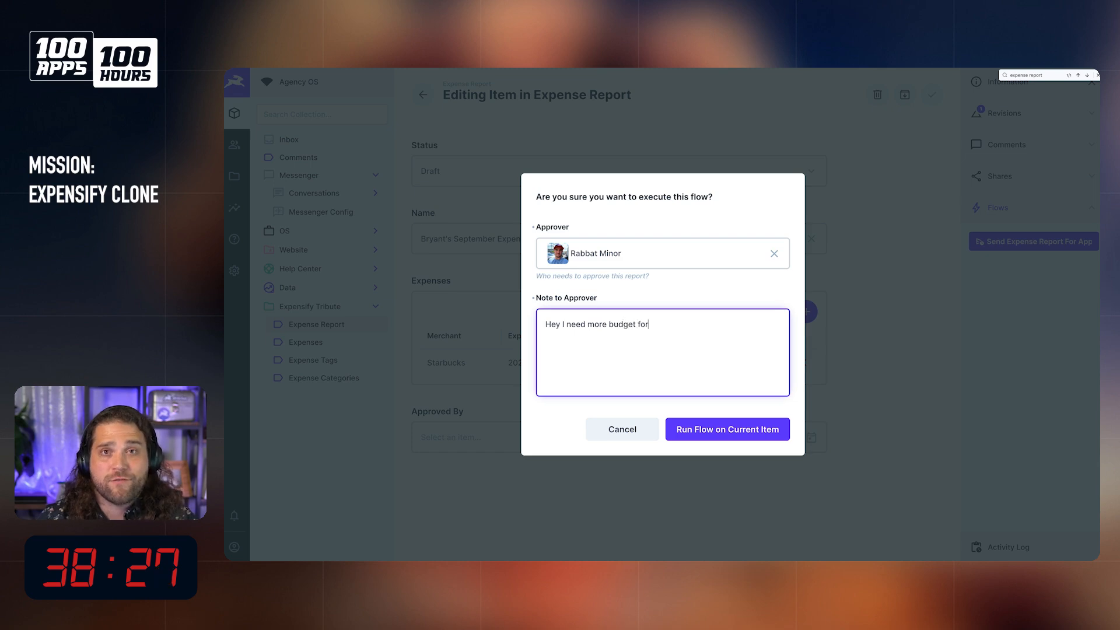
text(these videos....)
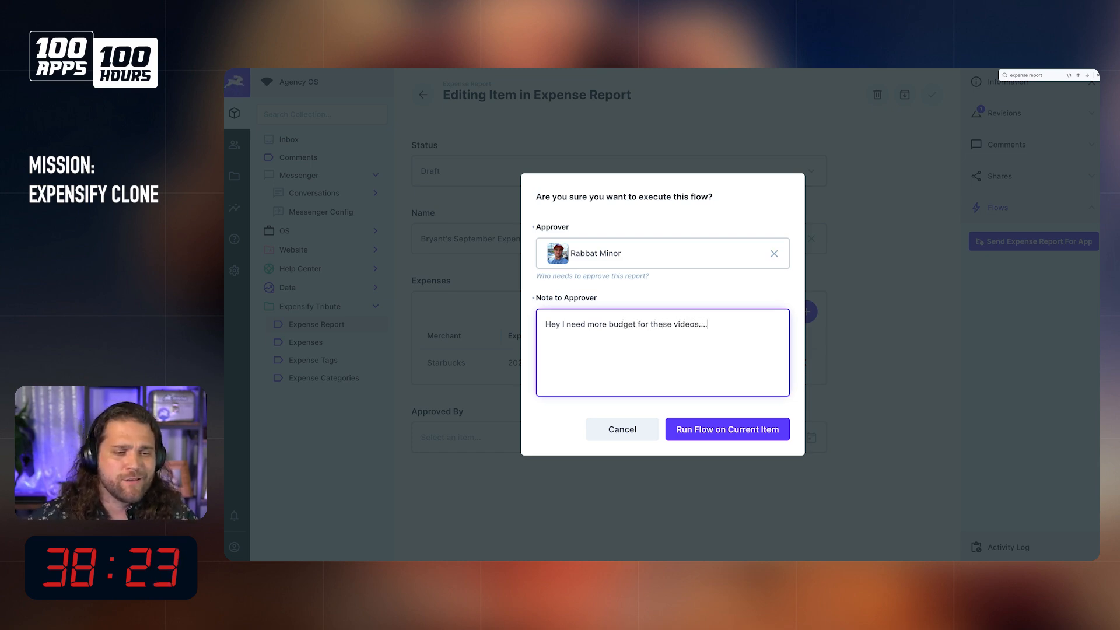
click(726, 439)
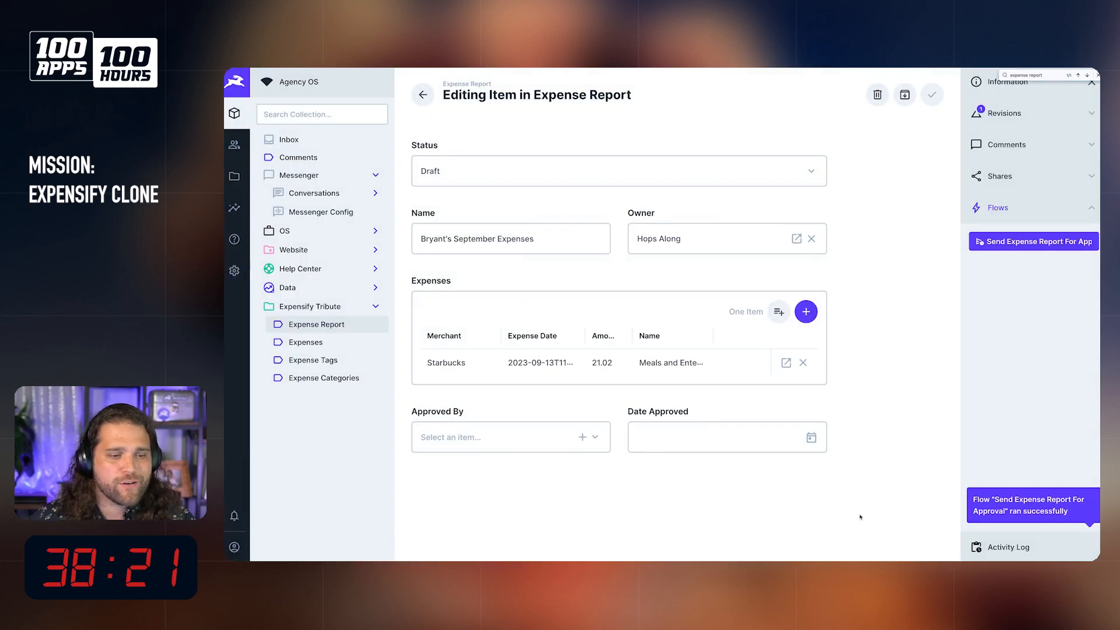
Step: Open the latest log entry of the Send Expense Report For Approval flow and expand its trigger payload
click(234, 271)
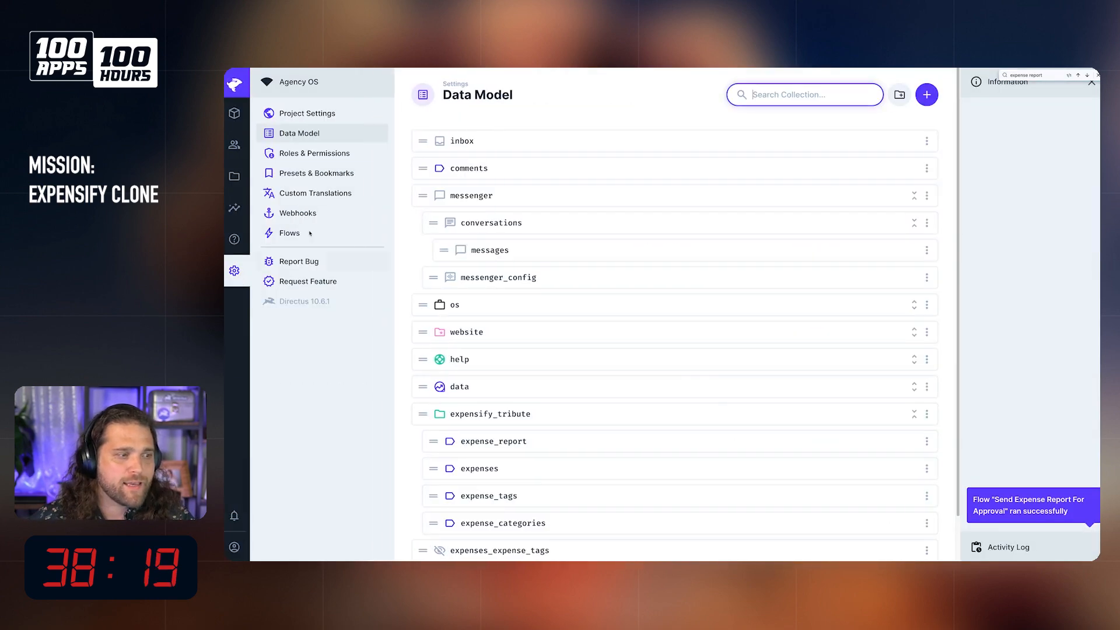
click(311, 231)
click(593, 239)
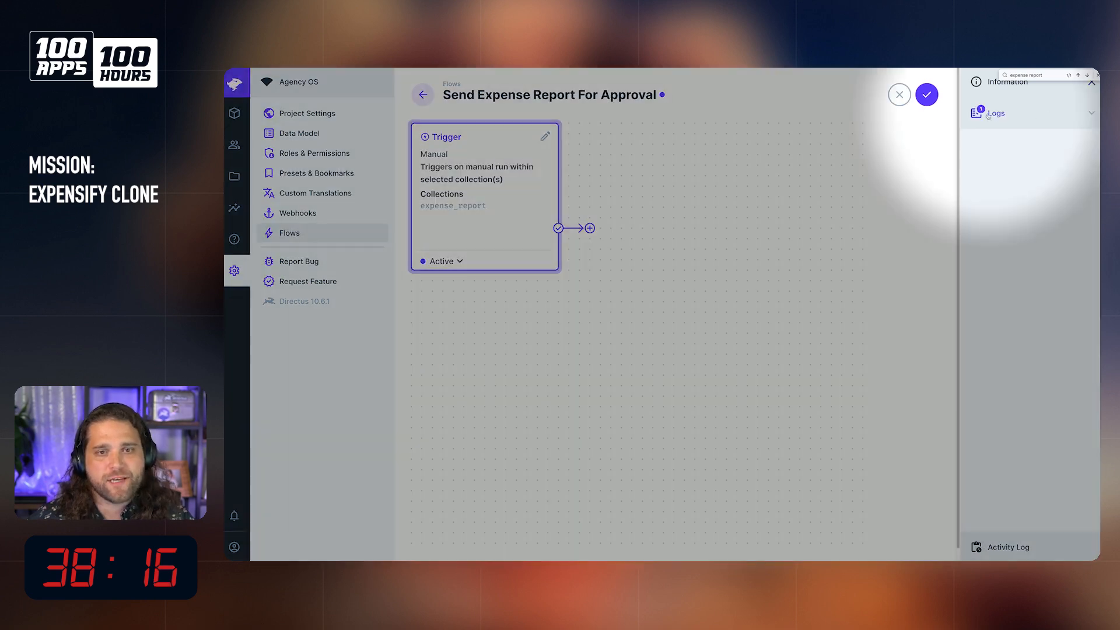
click(996, 113)
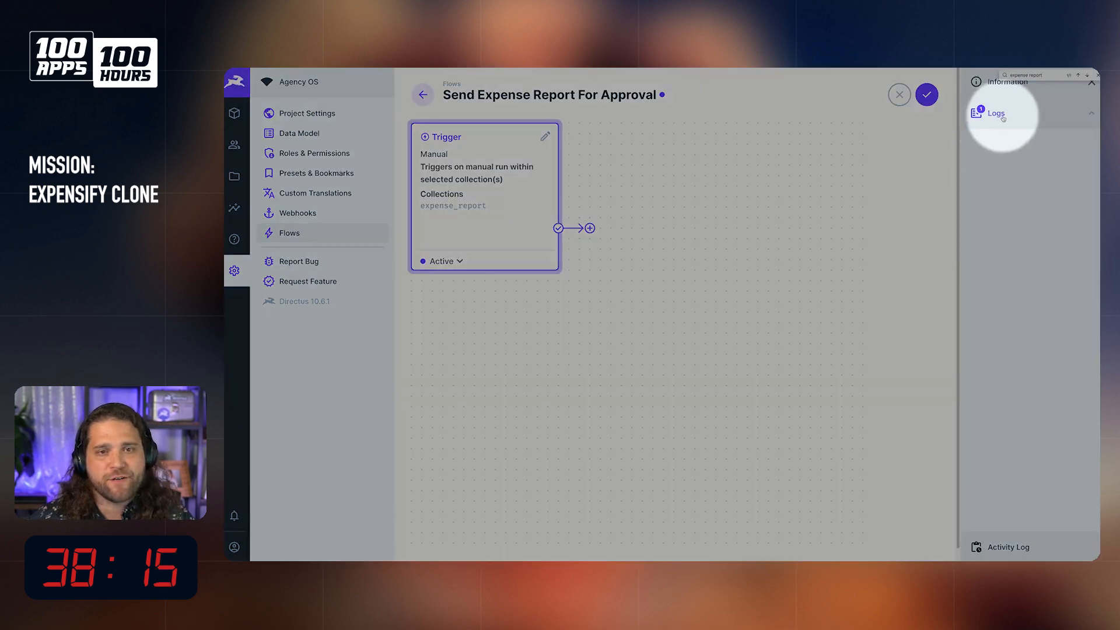
click(990, 174)
click(700, 182)
scroll(679, 265, down, 1)
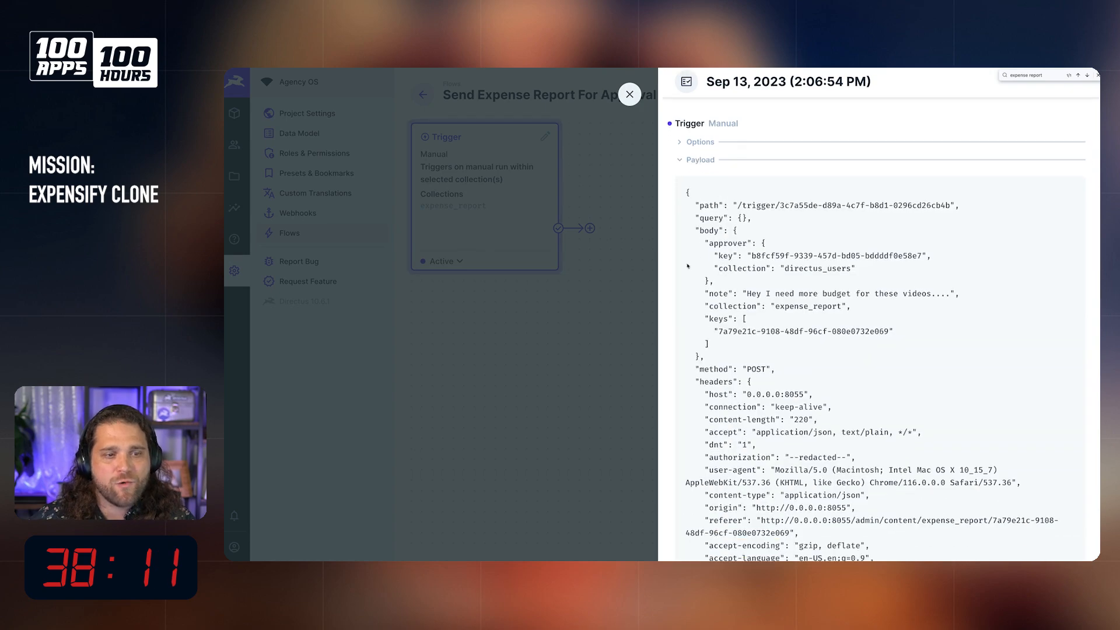
Step: Examine the path, approver, note, collection and item keys in the trigger payload
scroll(718, 244, down, 3)
scroll(717, 211, up, 2)
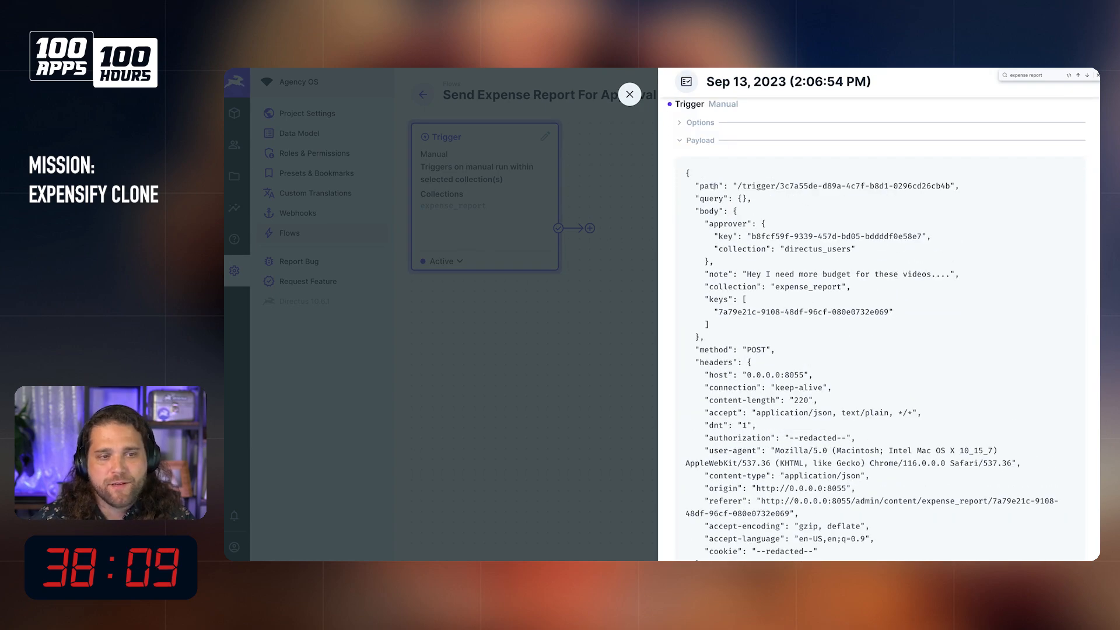
drag(689, 187, 850, 198)
click(840, 202)
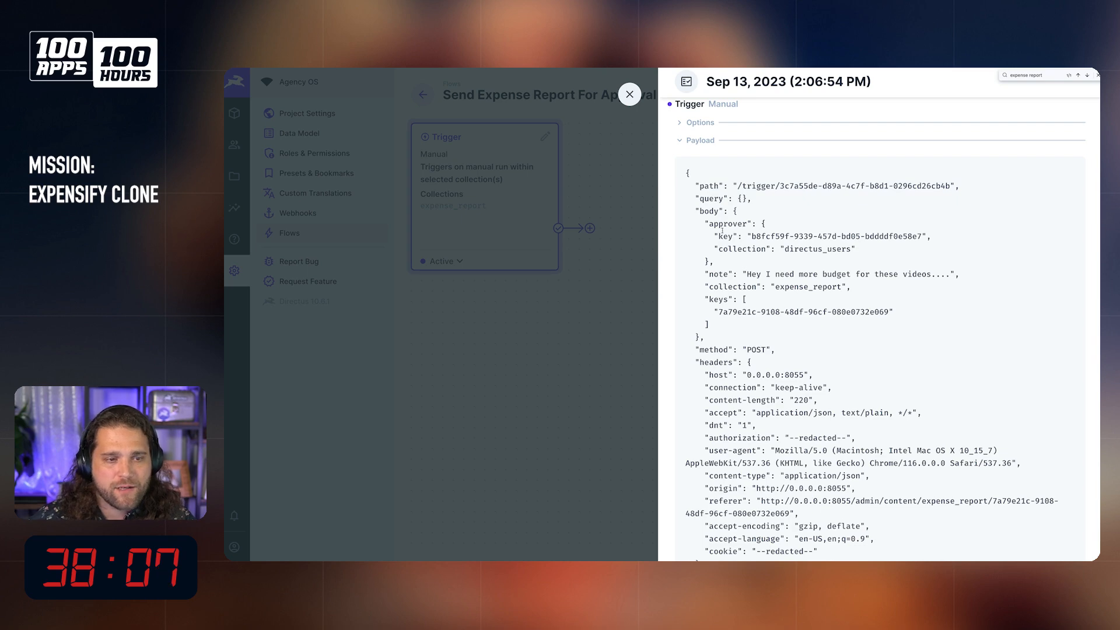
mouse_move(706, 209)
mouse_down()
mouse_move(737, 211)
mouse_move(869, 304)
mouse_move(853, 325)
mouse_move(735, 311)
mouse_move(714, 228)
mouse_up()
click(832, 325)
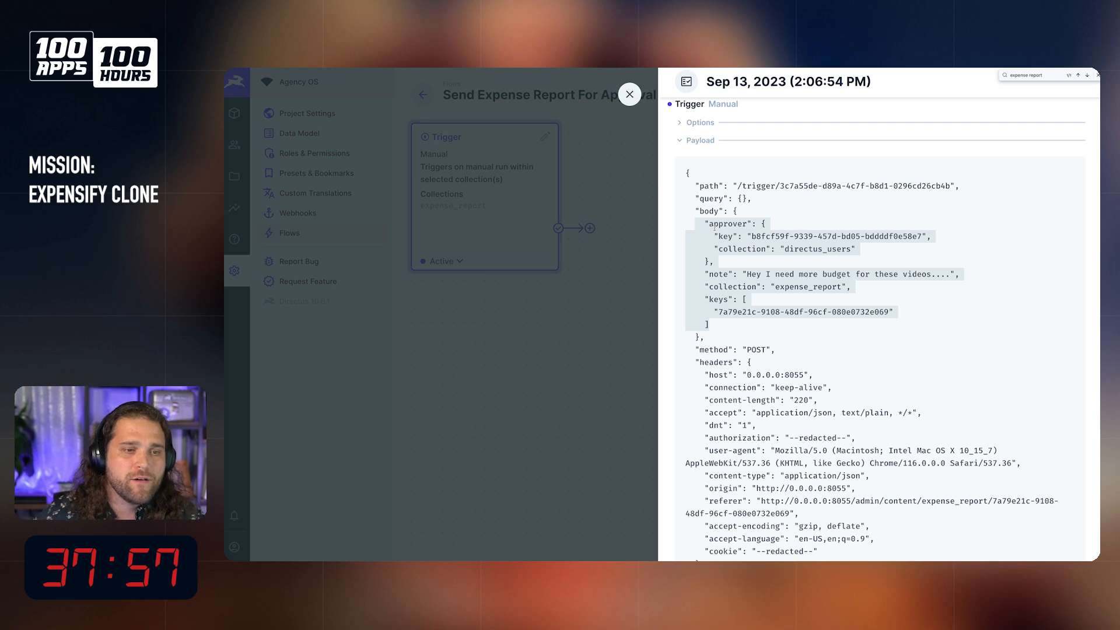
drag(709, 337, 657, 176)
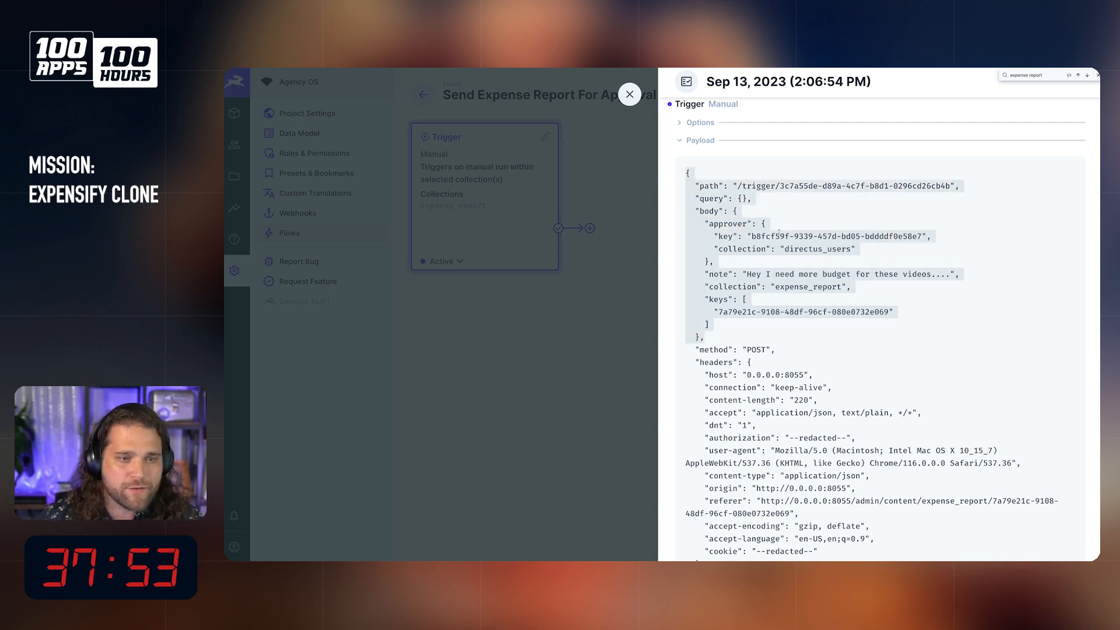
Step: Select and copy the entire trigger payload, from the opening to the closing brace
click(739, 344)
drag(689, 182, 752, 338)
click(835, 350)
key(super+a)
click(713, 207)
drag(679, 167, 694, 498)
key(super+c)
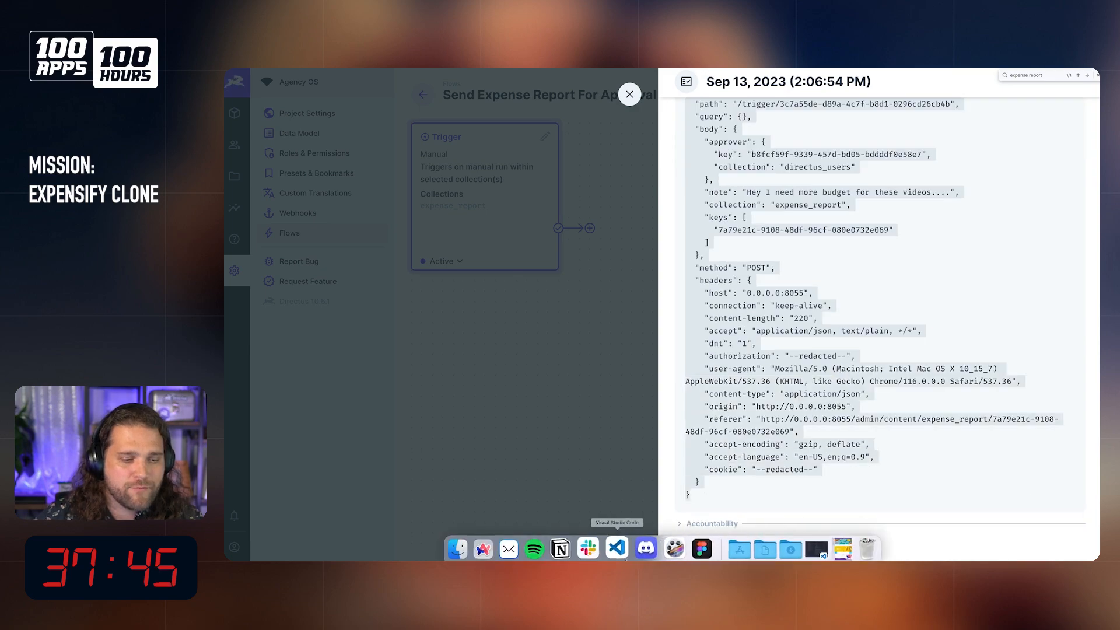
Step: Switch to Visual Studio Code, minimise the docs project window and place a new empty window beside the payload
click(811, 545)
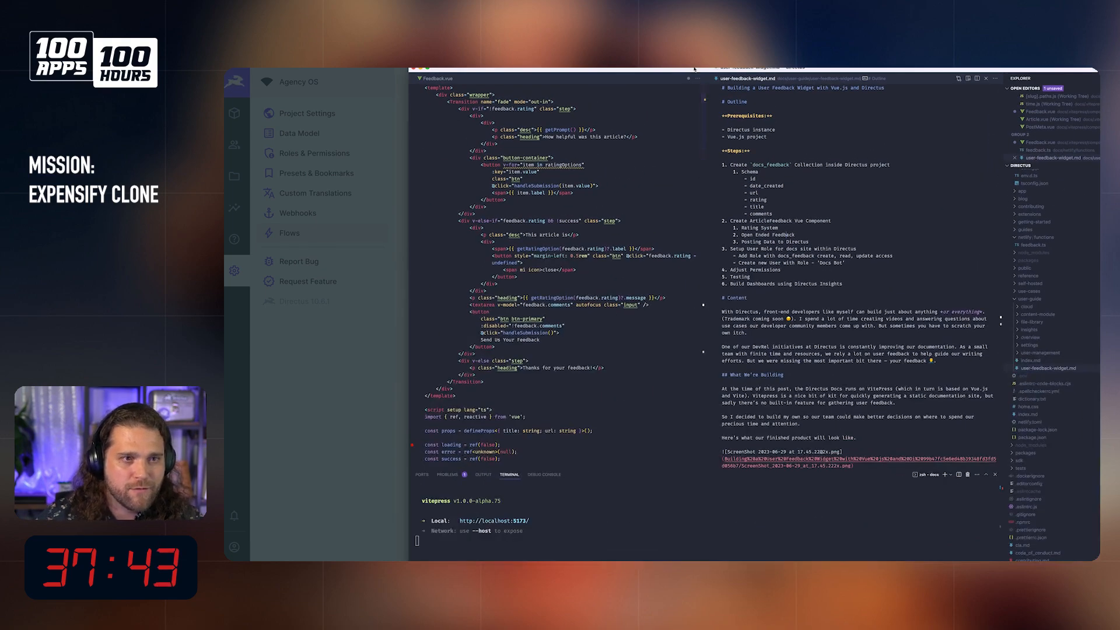
key(super+m)
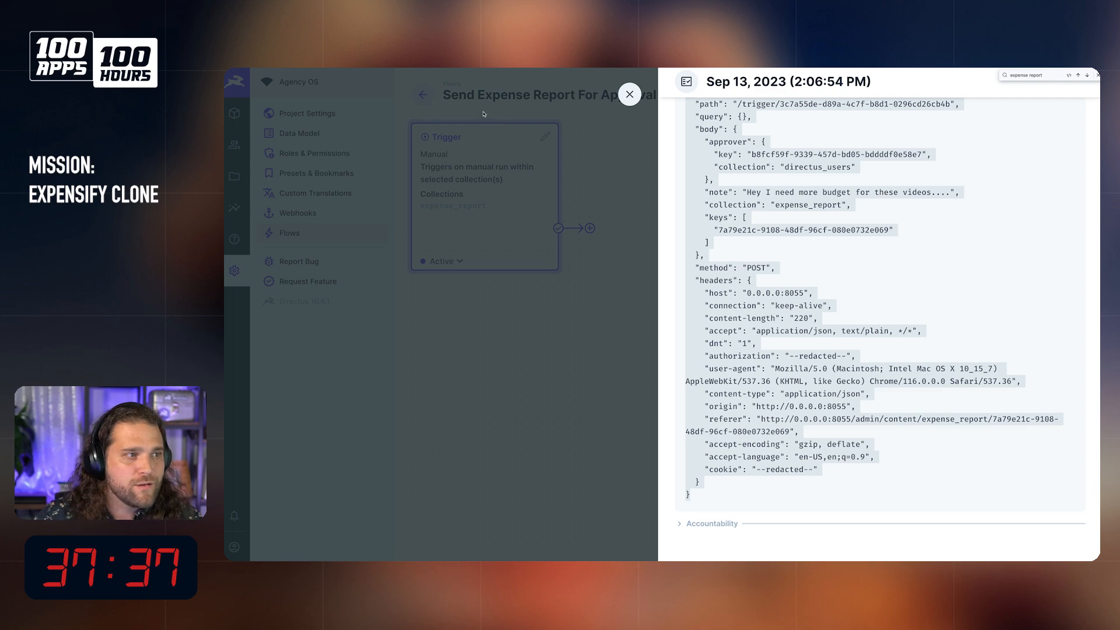
click(257, 67)
click(266, 92)
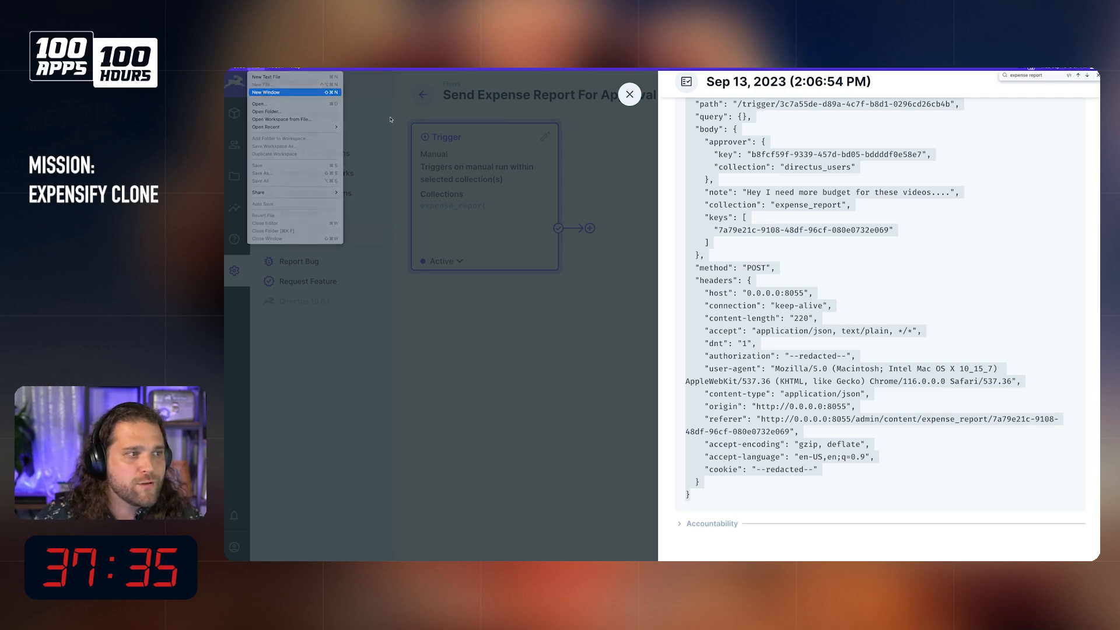
key(ctrl+alt+Left)
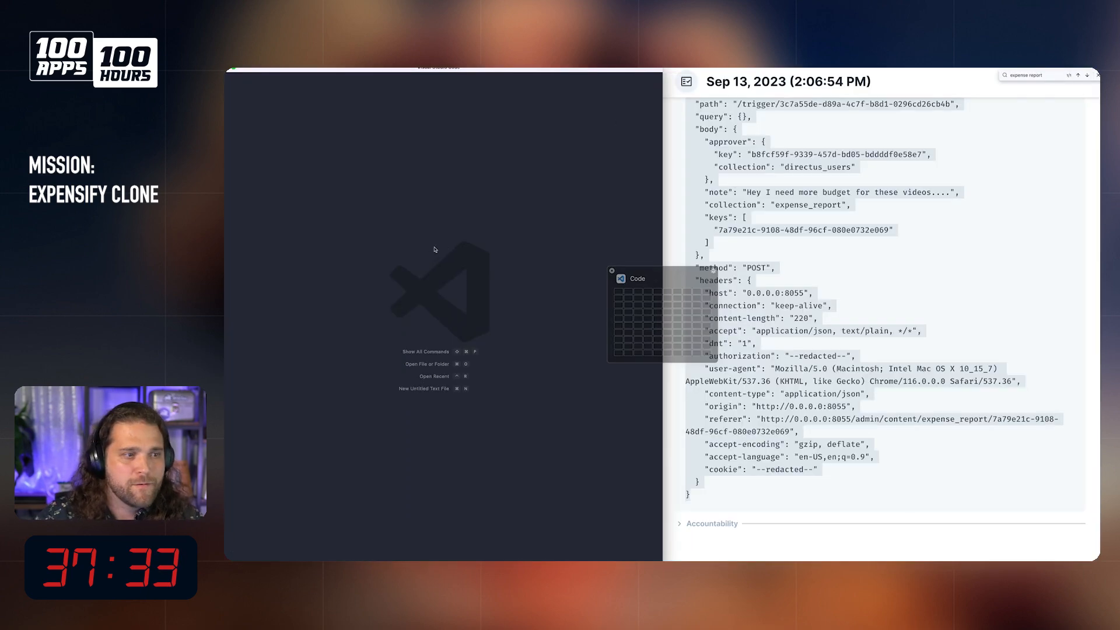
Step: Paste the payload into a new untitled file and add the comment "Trigger Data" above it
key(super+n)
key(super+v)
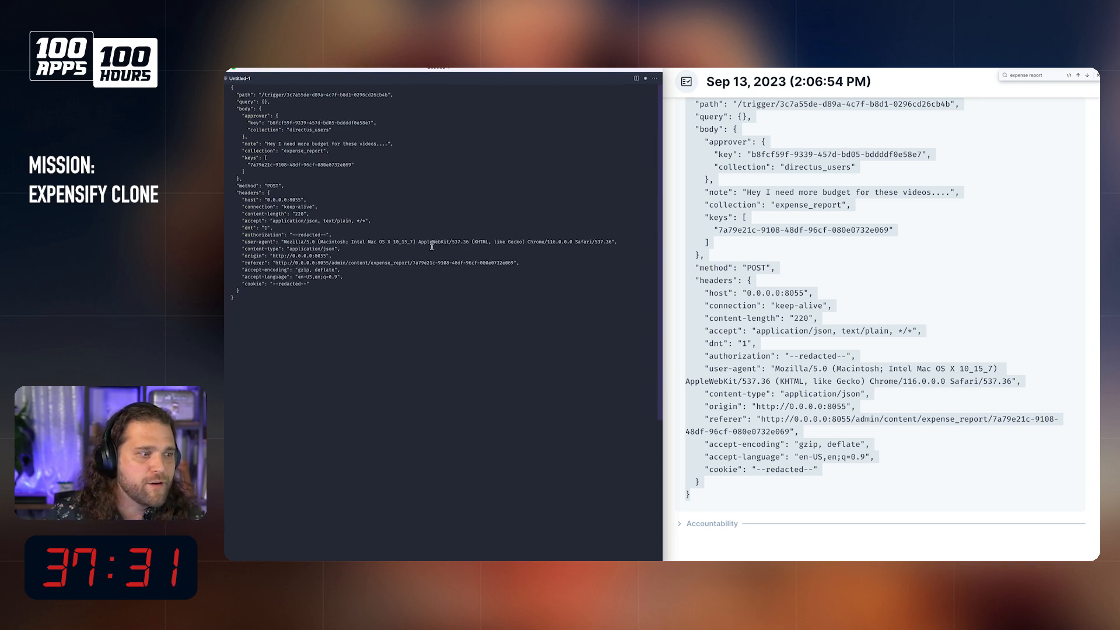
key(Return)
key(Return)
key(Up)
key(Up)
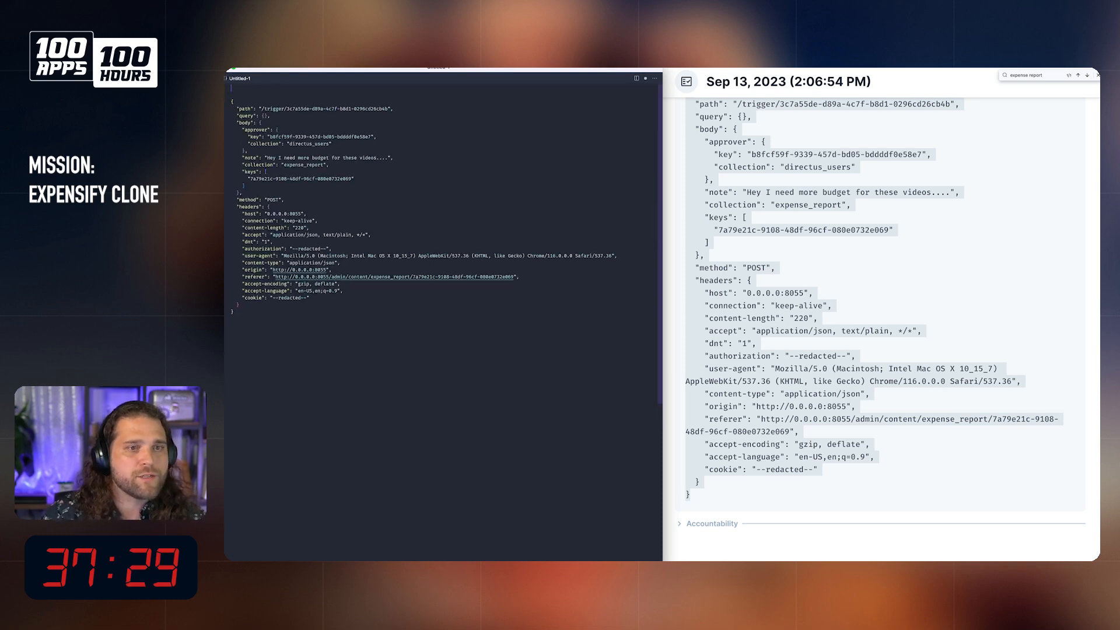
text(Trigger Data)
key(super+slash)
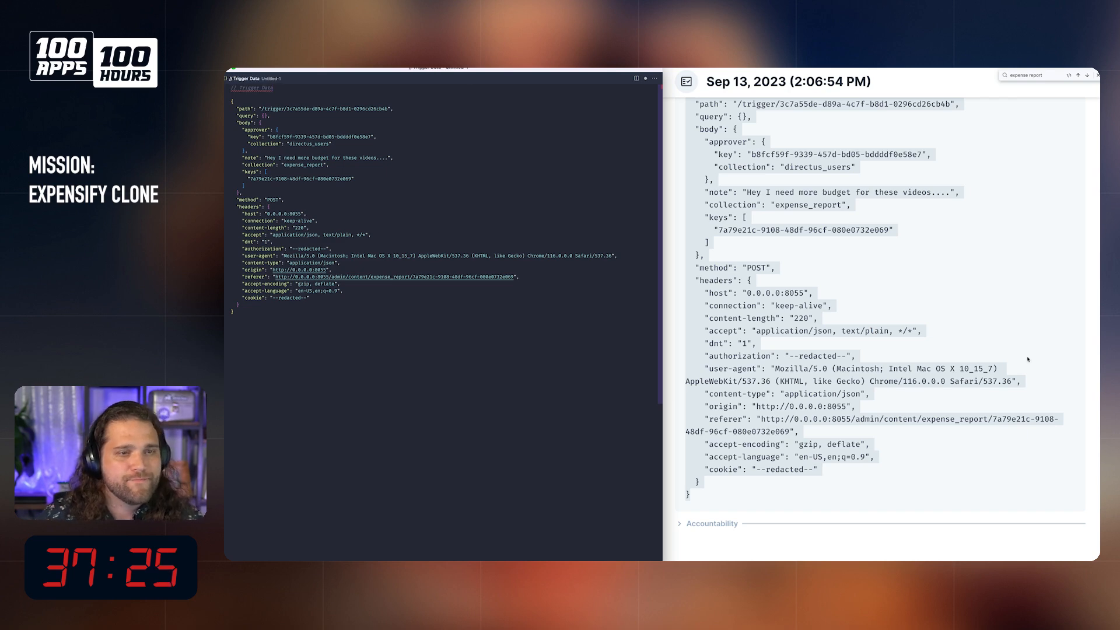
Step: Switch back to Directus and reopen the logged run of the approval flow to review its trigger payload
click(958, 345)
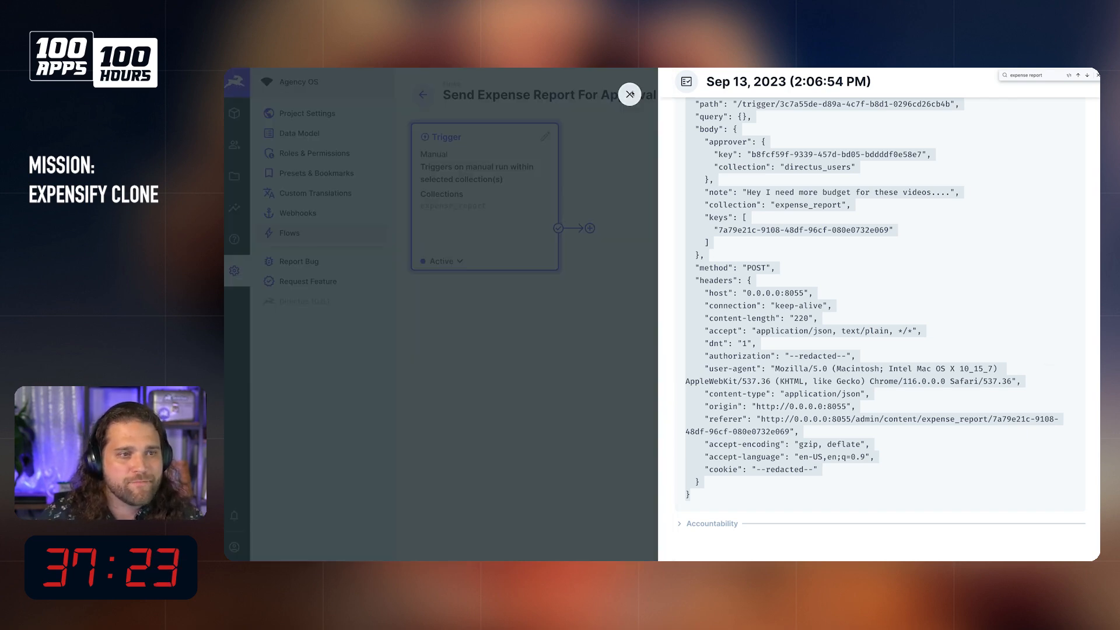
click(630, 94)
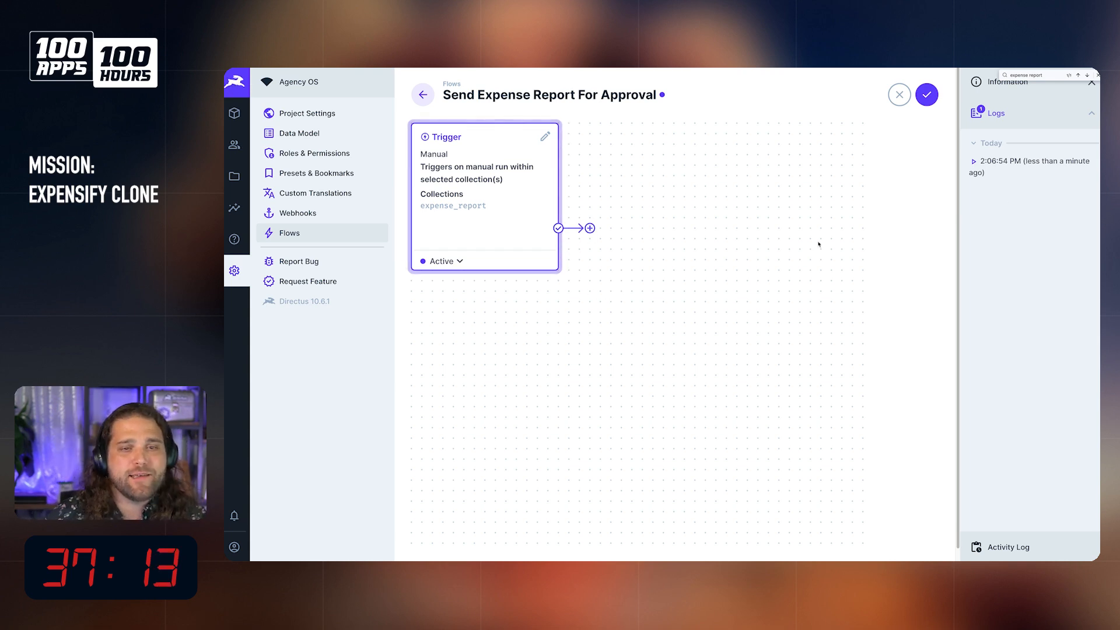
click(1016, 163)
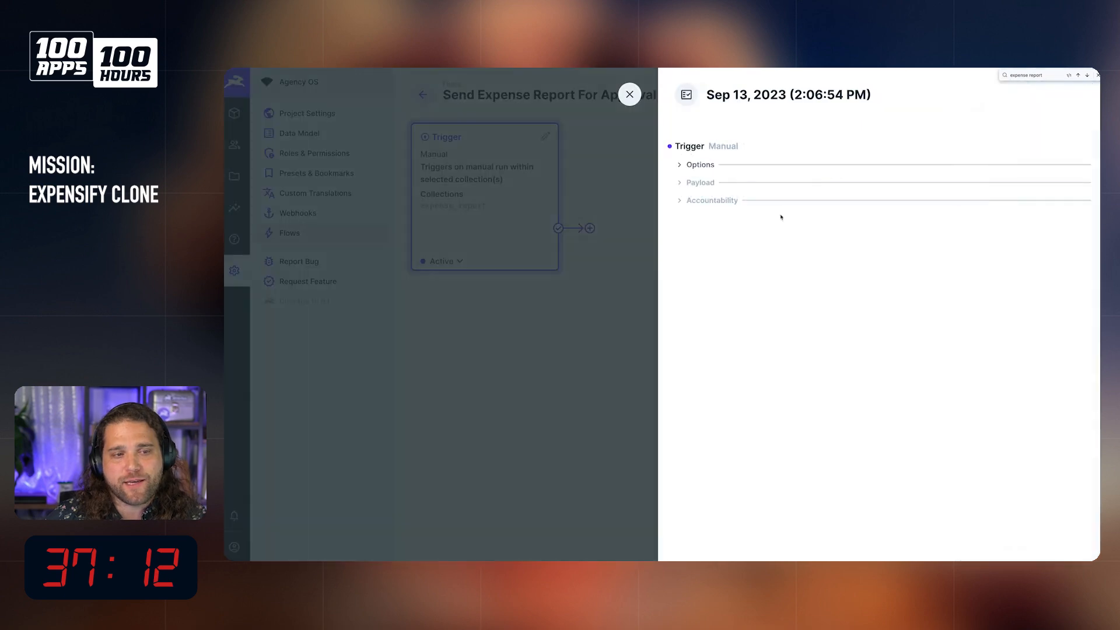
click(730, 184)
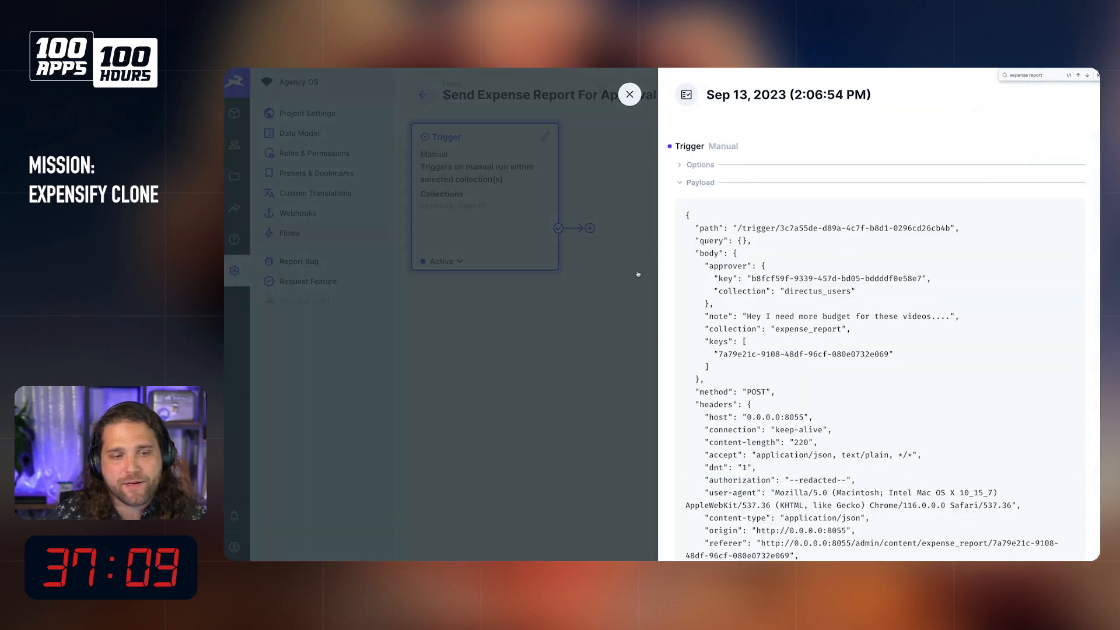
click(615, 241)
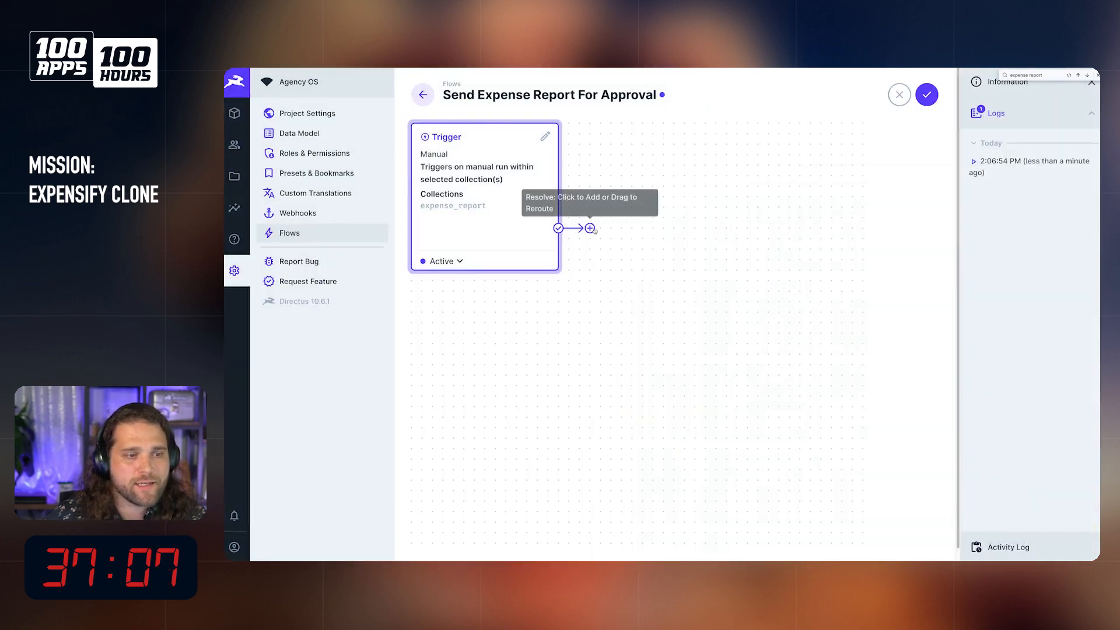
Step: Add a Read Data operation named "Get Approver Email" to the success path of the trigger
click(591, 228)
text(Get )
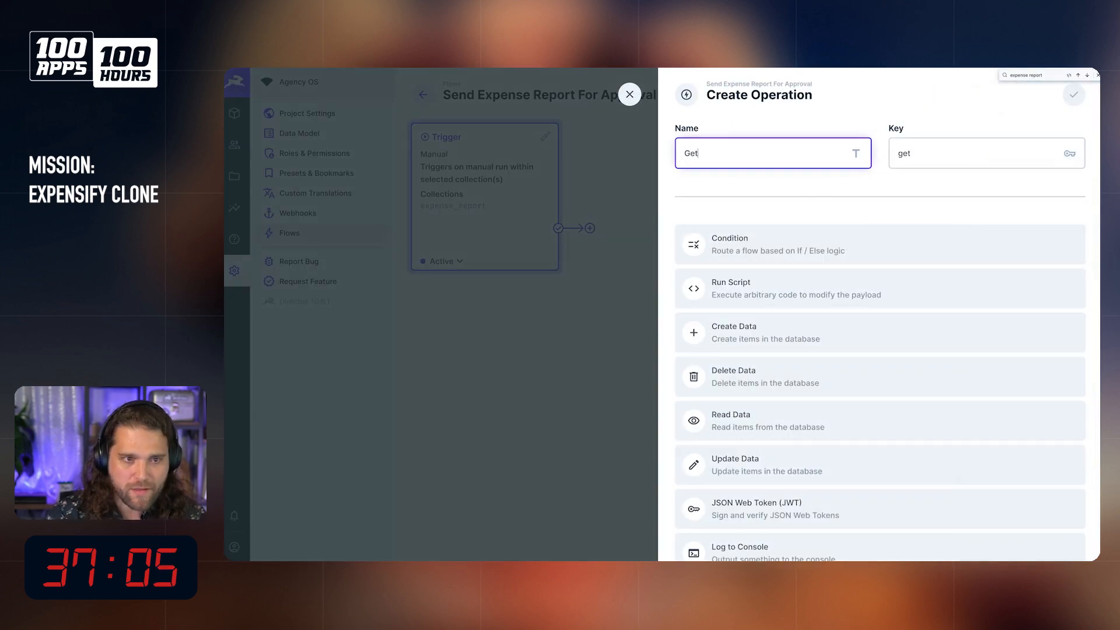
text(Us)
text(prover Email)
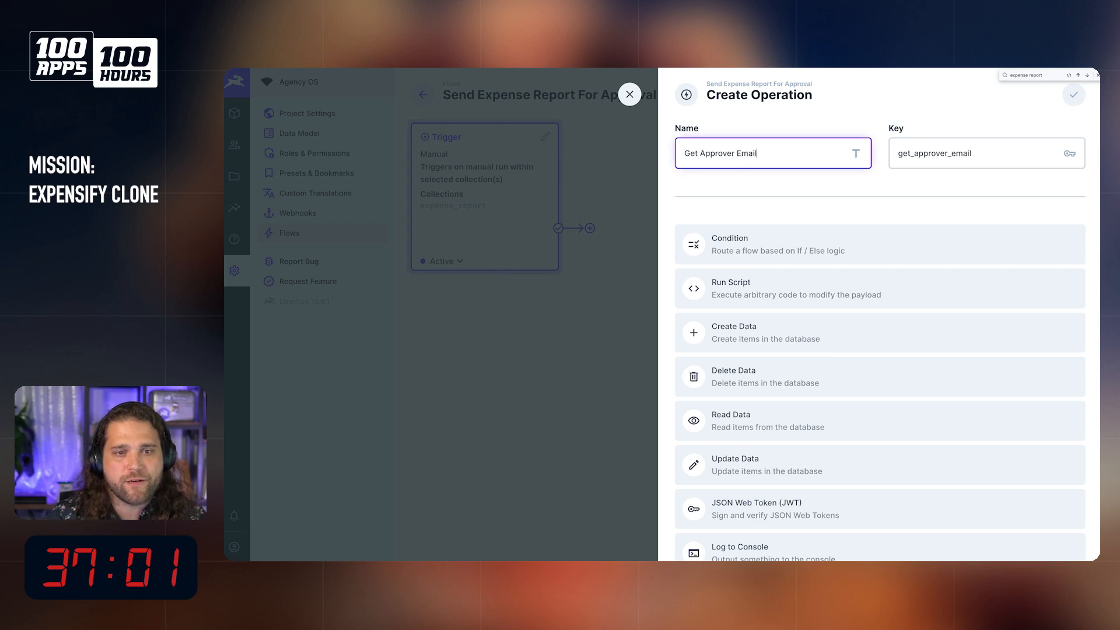
scroll(782, 325, down, 2)
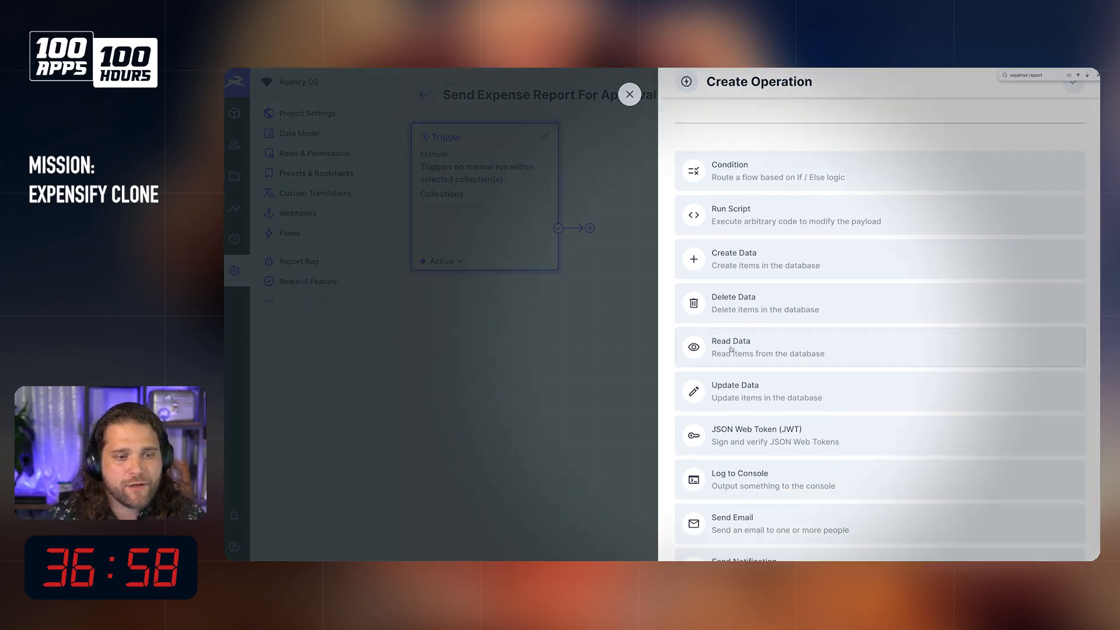
click(724, 350)
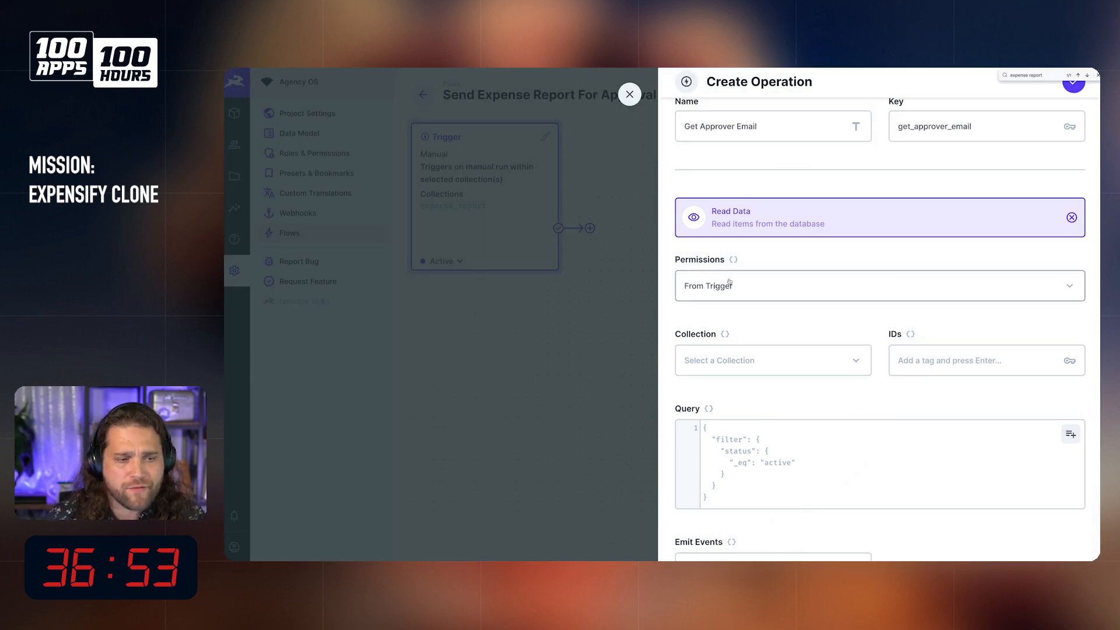
scroll(728, 283, down, 2)
click(741, 199)
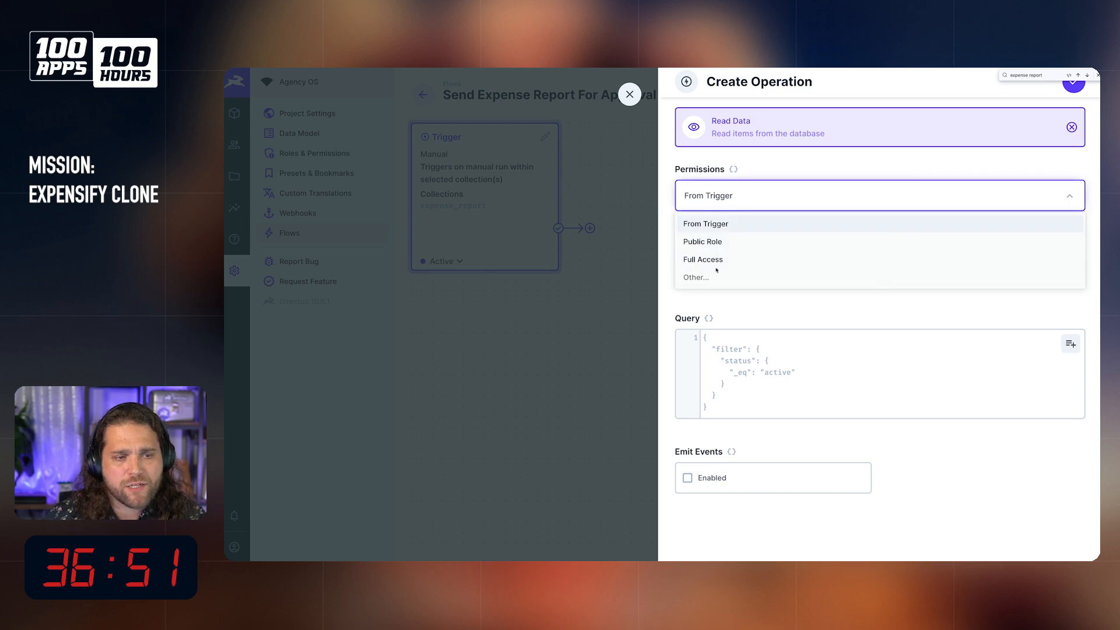
click(747, 308)
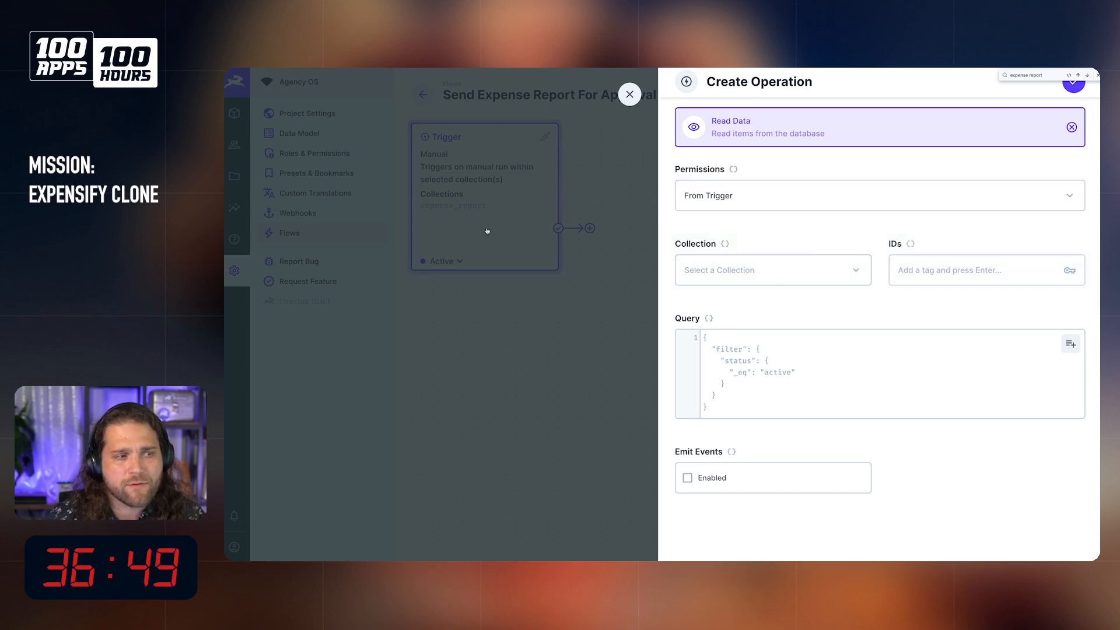
click(805, 274)
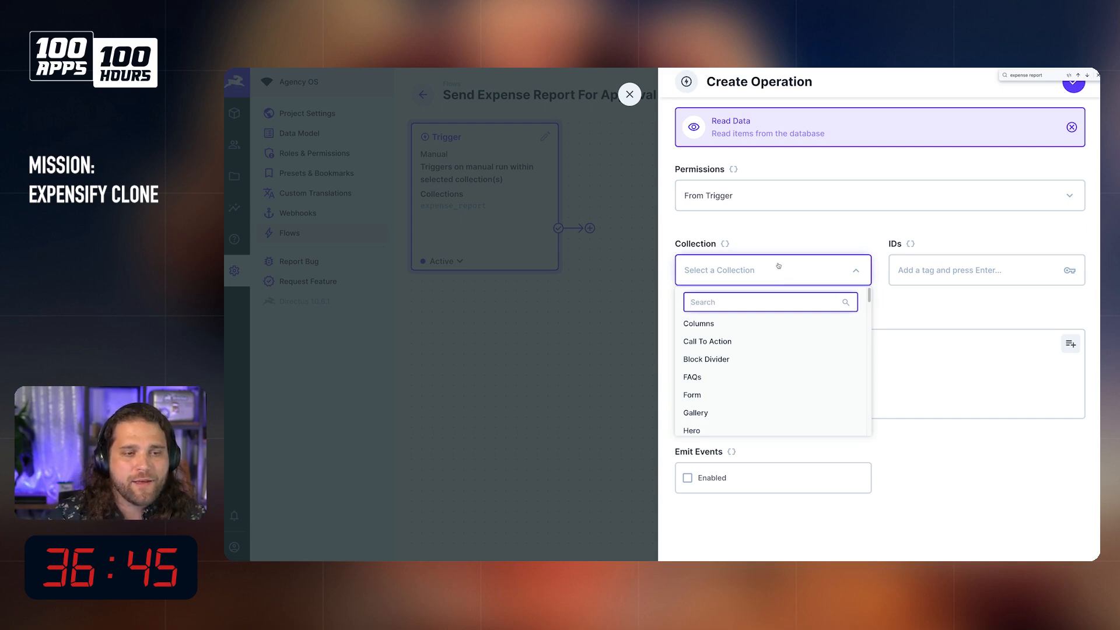
text(directus)
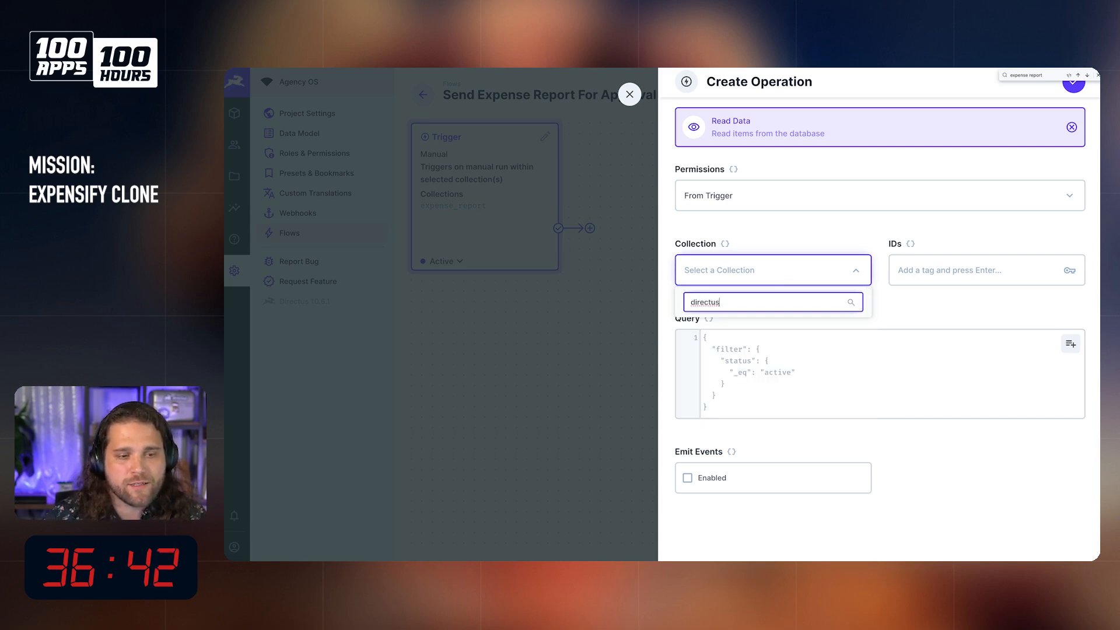
key(ctrl+BackSpace)
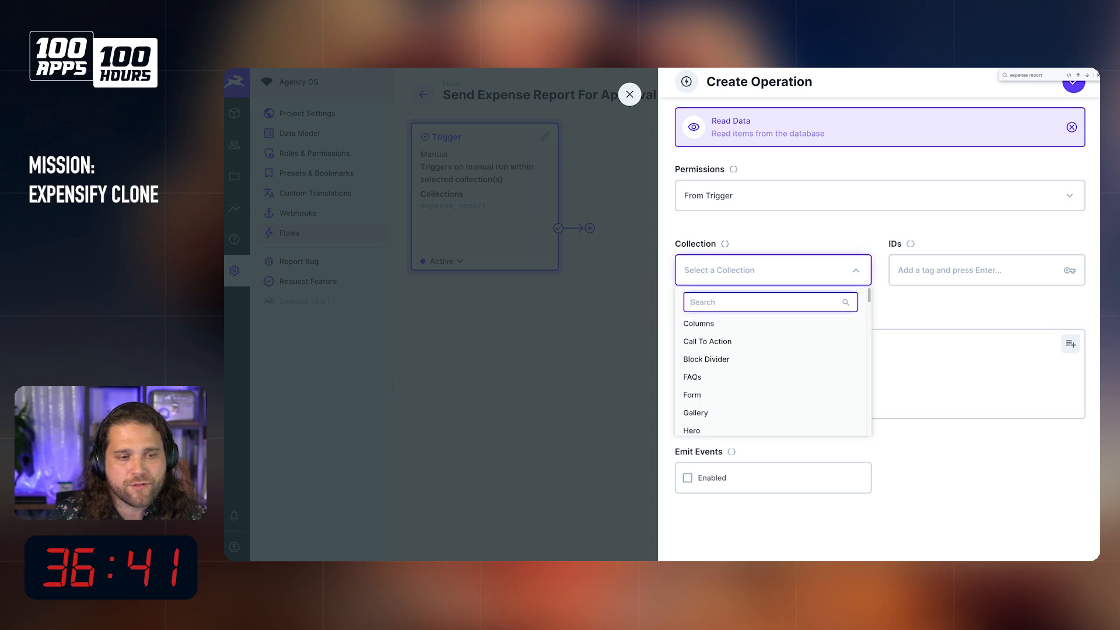
Step: Set the Read Data operation's collection to the raw value "directus_users"
click(759, 245)
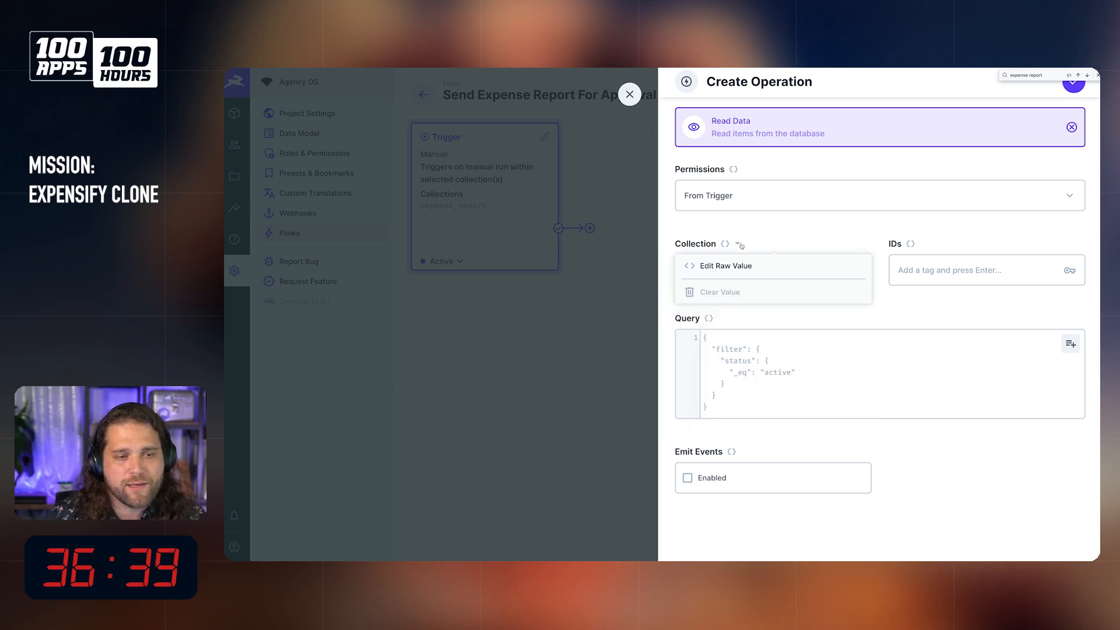
click(761, 235)
click(725, 244)
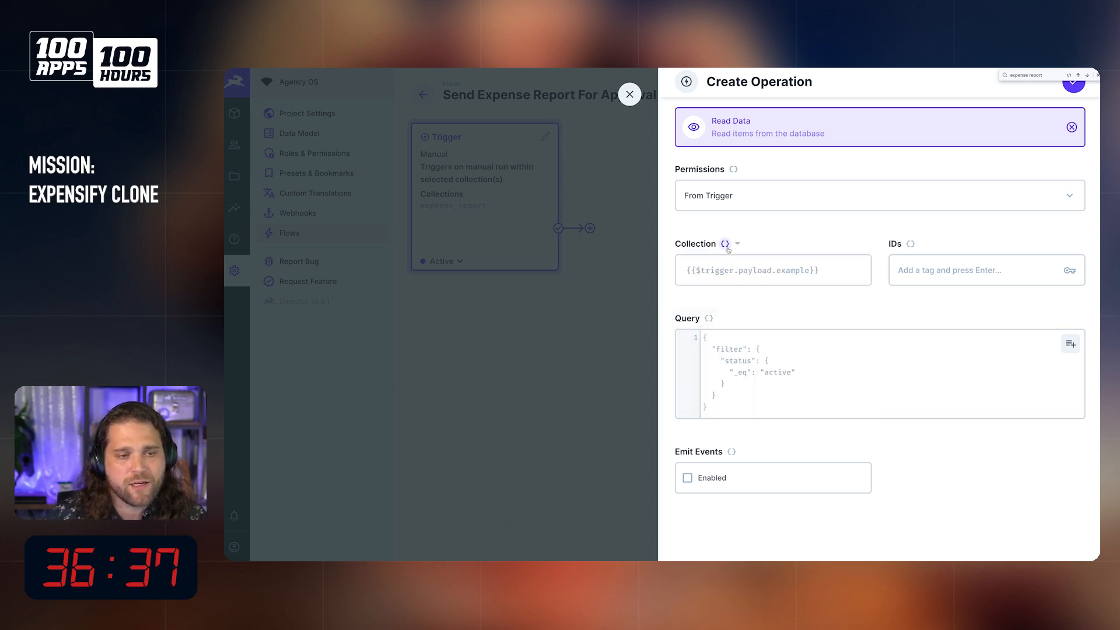
click(738, 244)
click(738, 244)
click(738, 244)
click(737, 266)
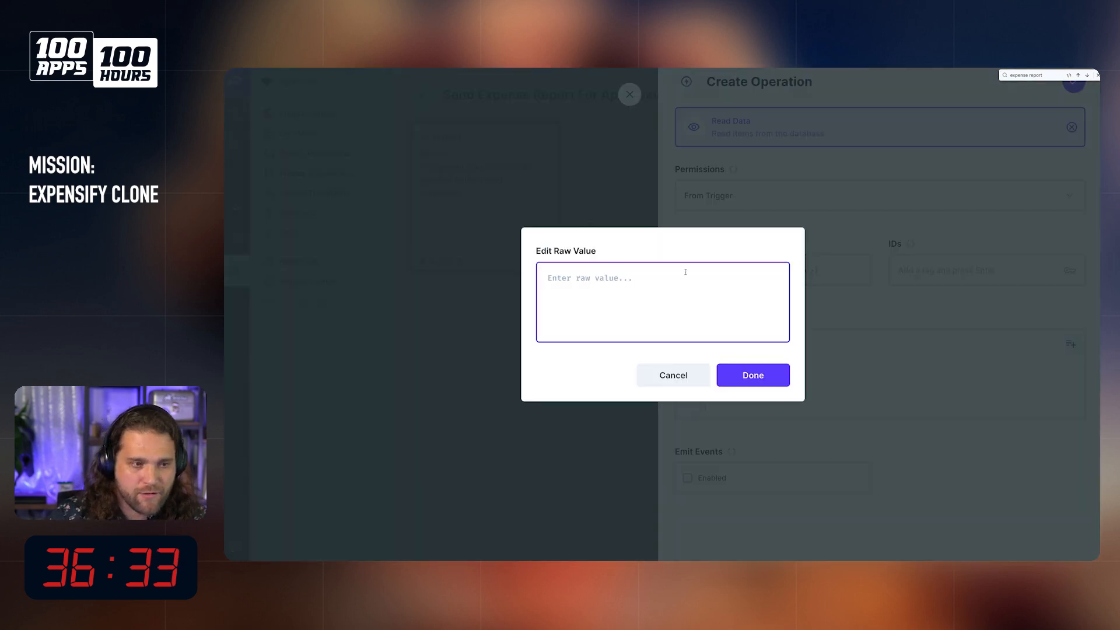
text(directus_users)
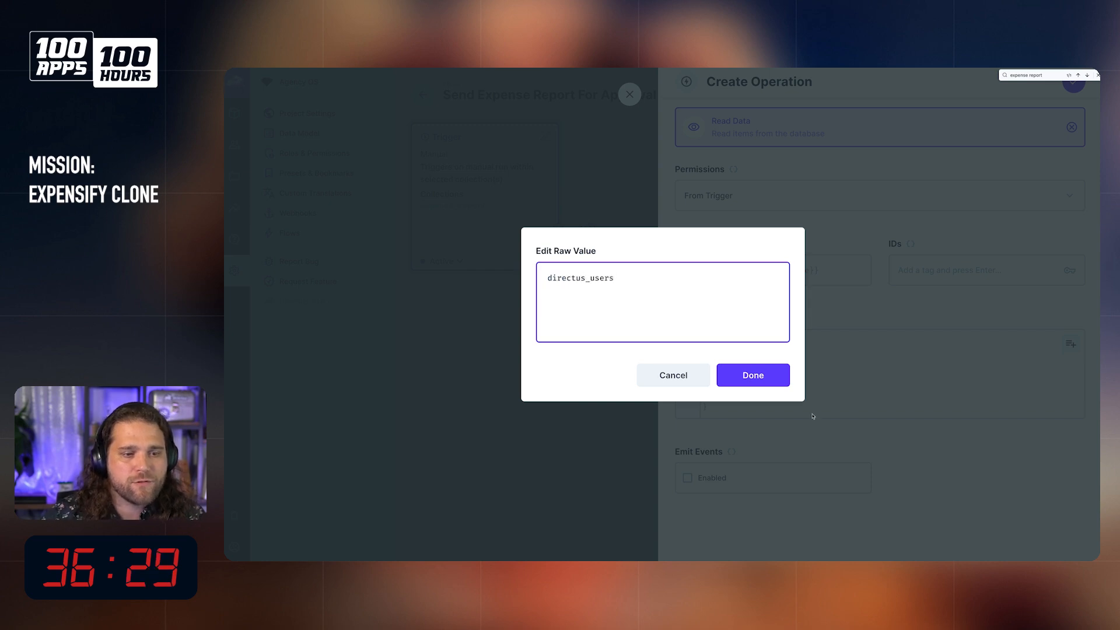
click(753, 376)
Step: Switch to Visual Studio Code and locate the approver's key in the saved trigger payload for use as the operation's ID
click(943, 263)
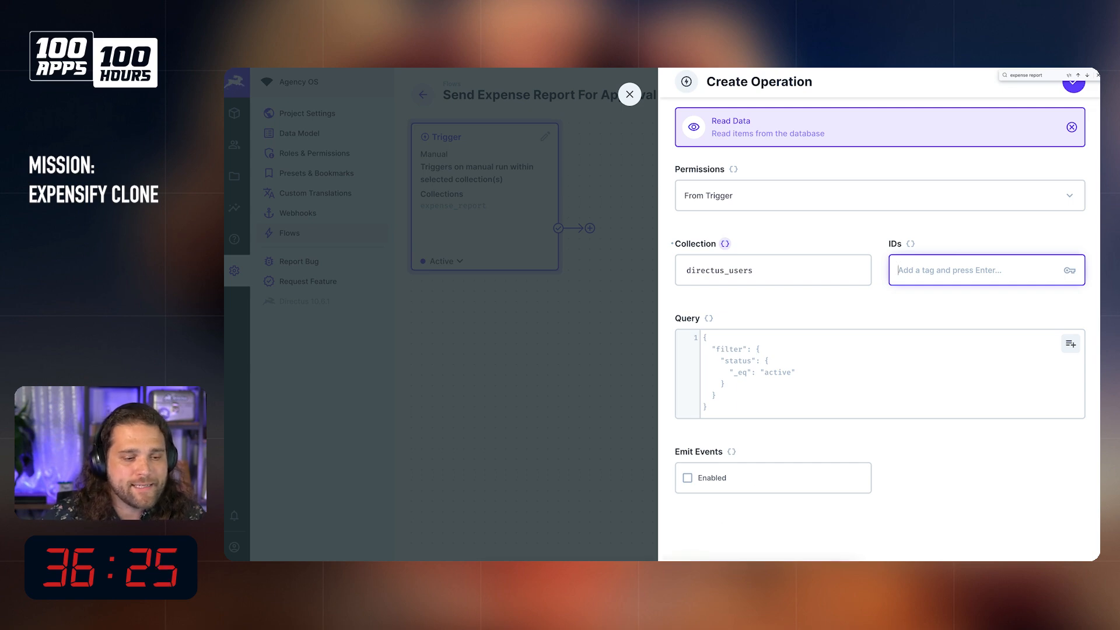
click(629, 551)
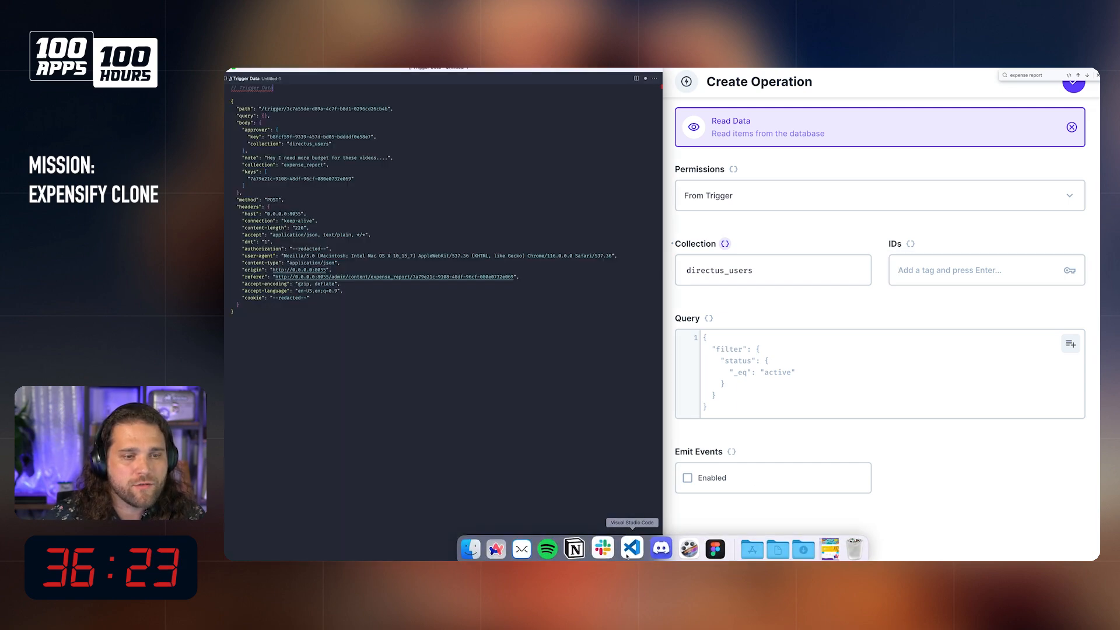
click(342, 334)
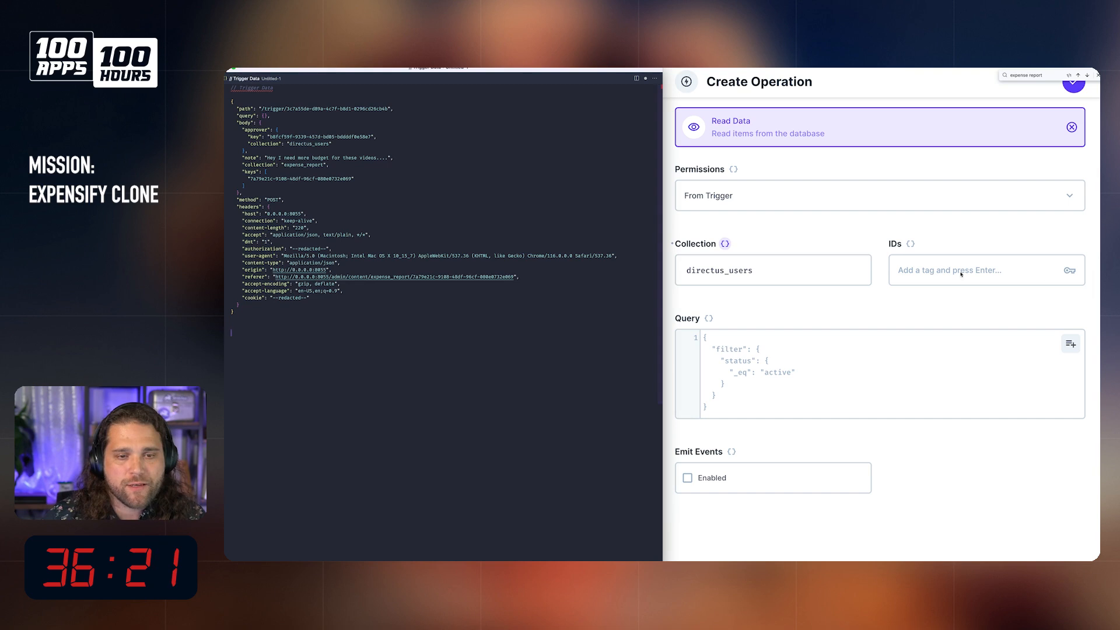
click(249, 137)
shift+click(392, 137)
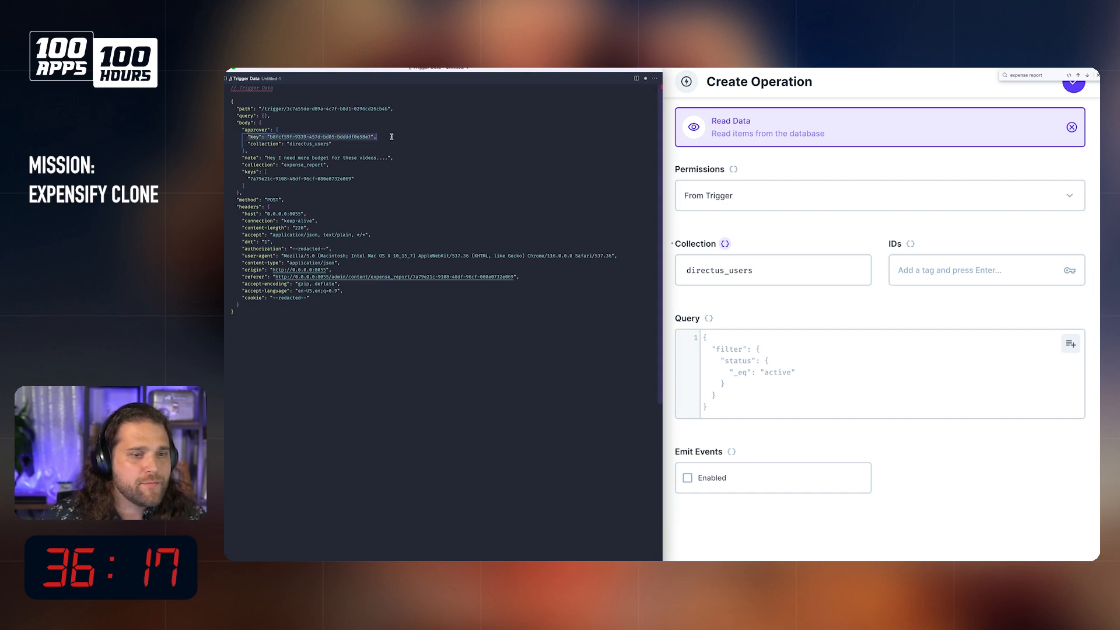
drag(268, 136, 342, 136)
drag(241, 133, 374, 141)
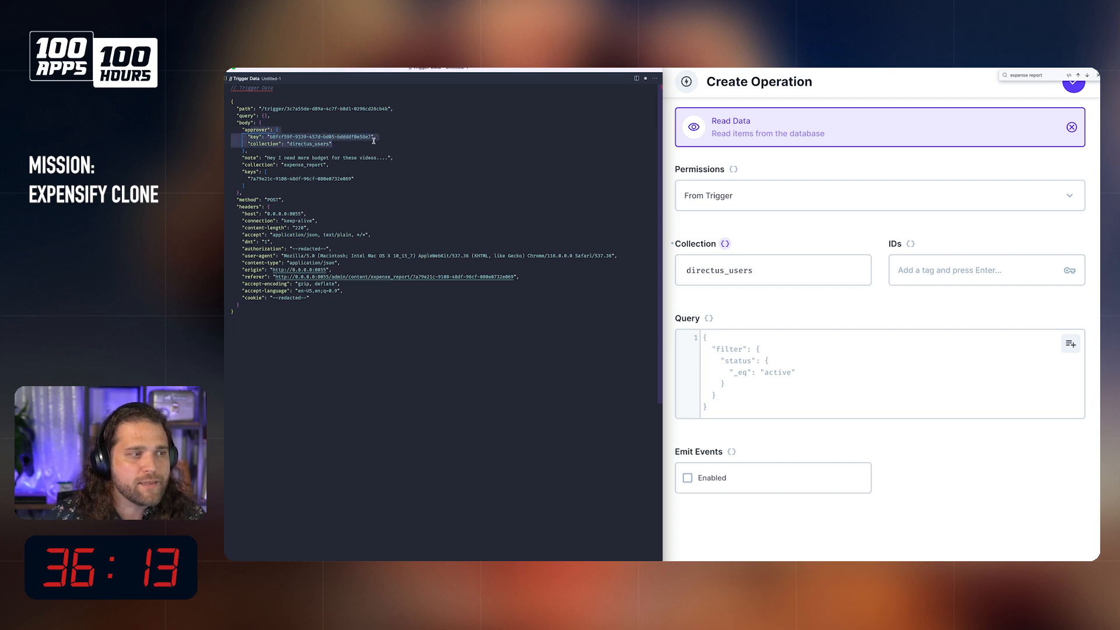
Step: Tile the Trigger Data file beside the Directus window and widen the Directus side so the full operation form fits
click(978, 278)
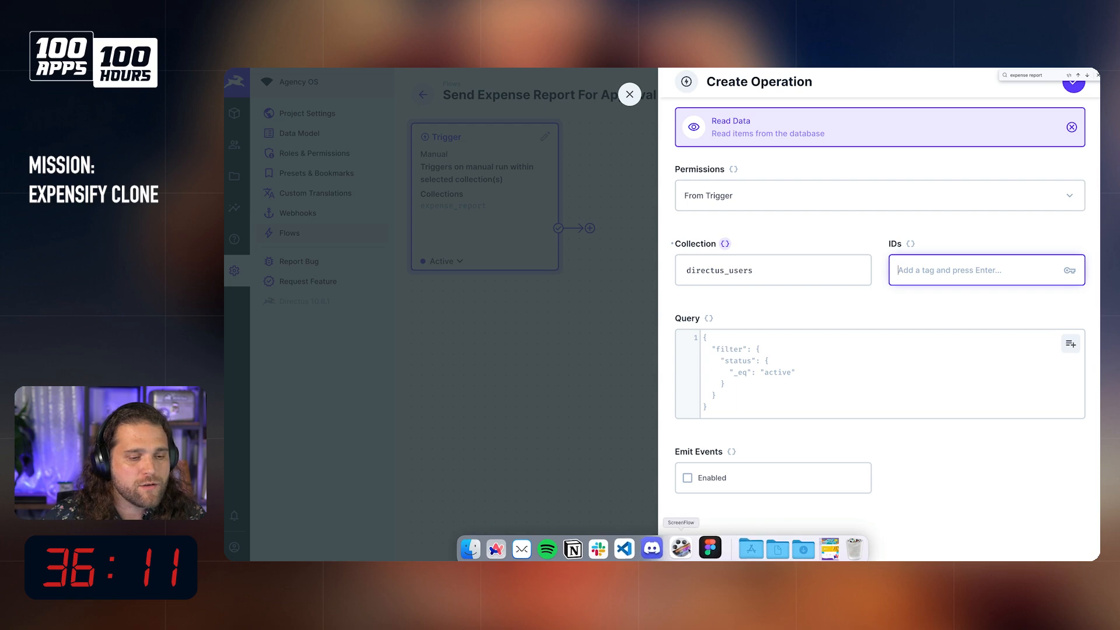
key(shift+super+space)
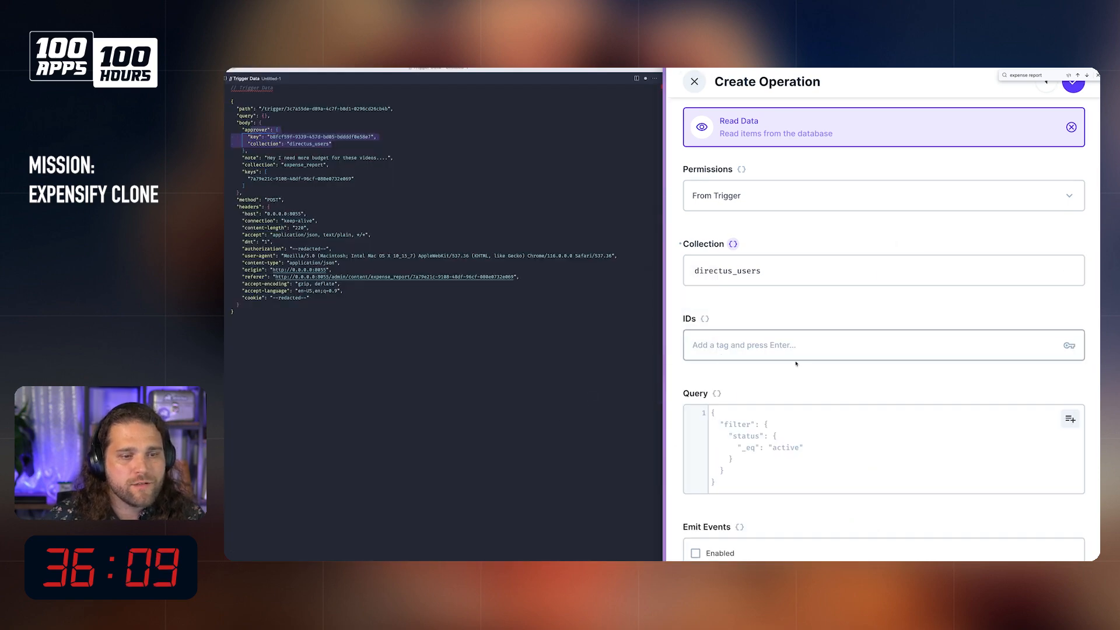
mouse_move(666, 333)
drag(664, 331, 387, 331)
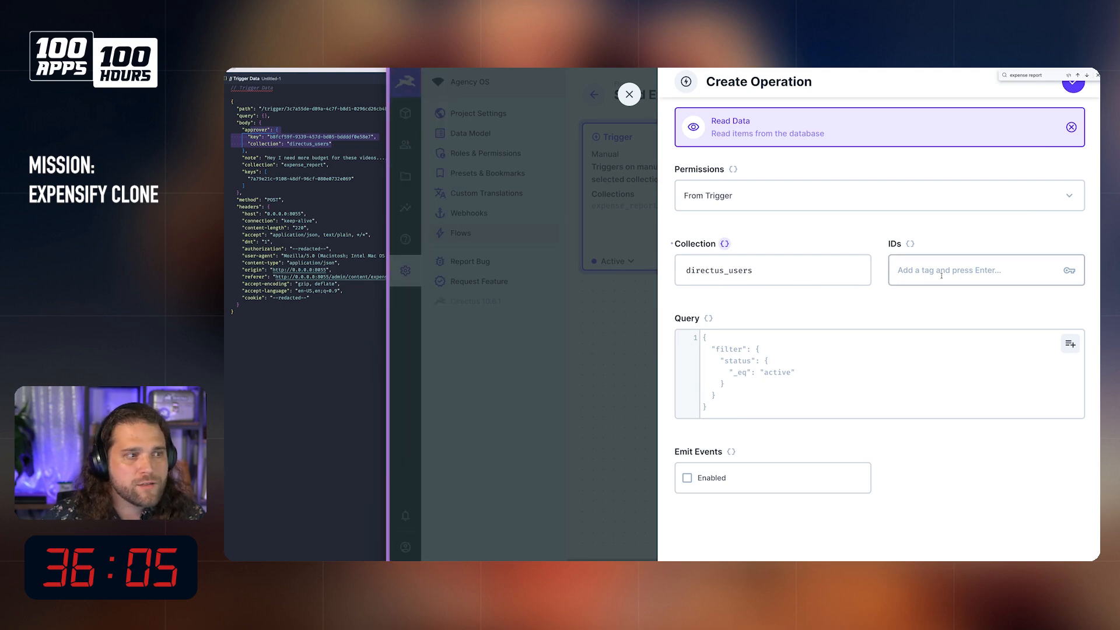
click(245, 95)
Step: Add {{$trigger.body.approver.key}} as the ID in the Get Approver Email operation and save the operation to the flow
click(985, 270)
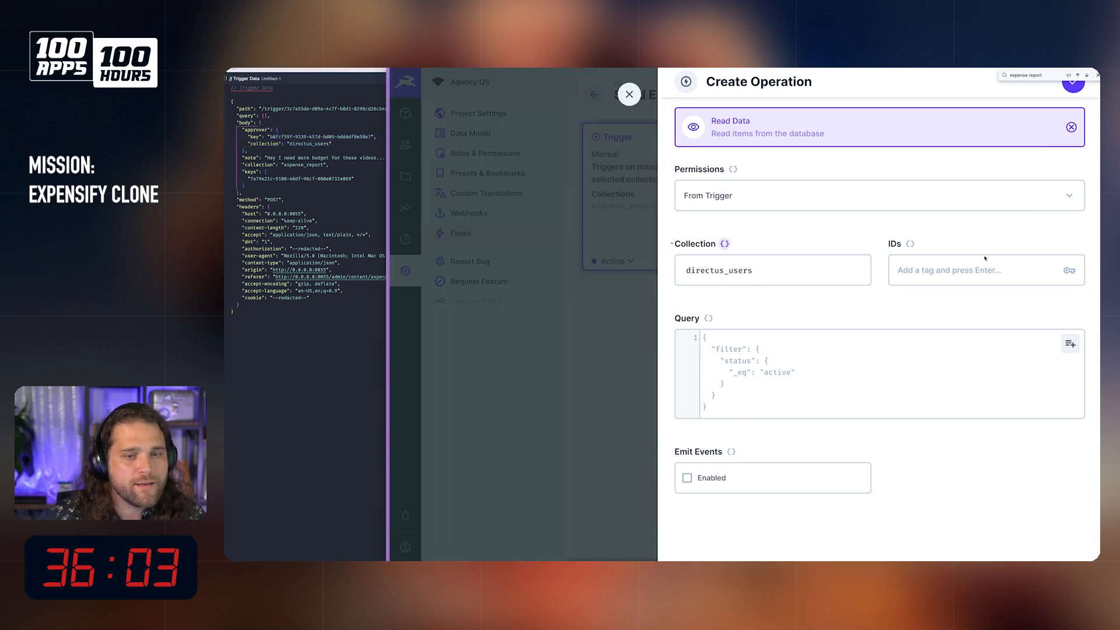
text({{)
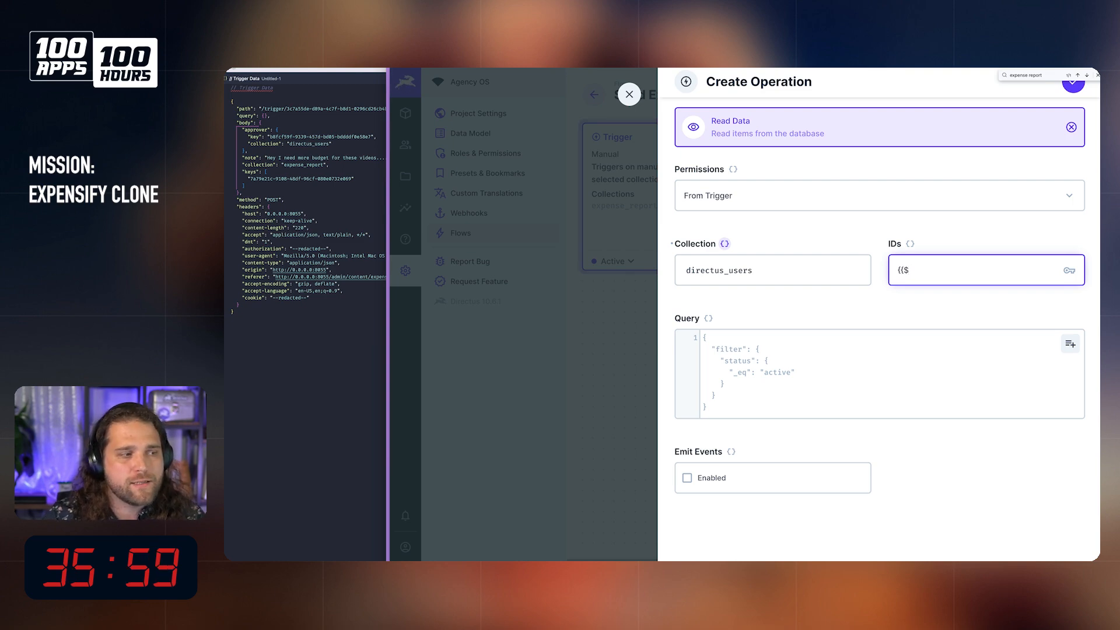
text($trigger.)
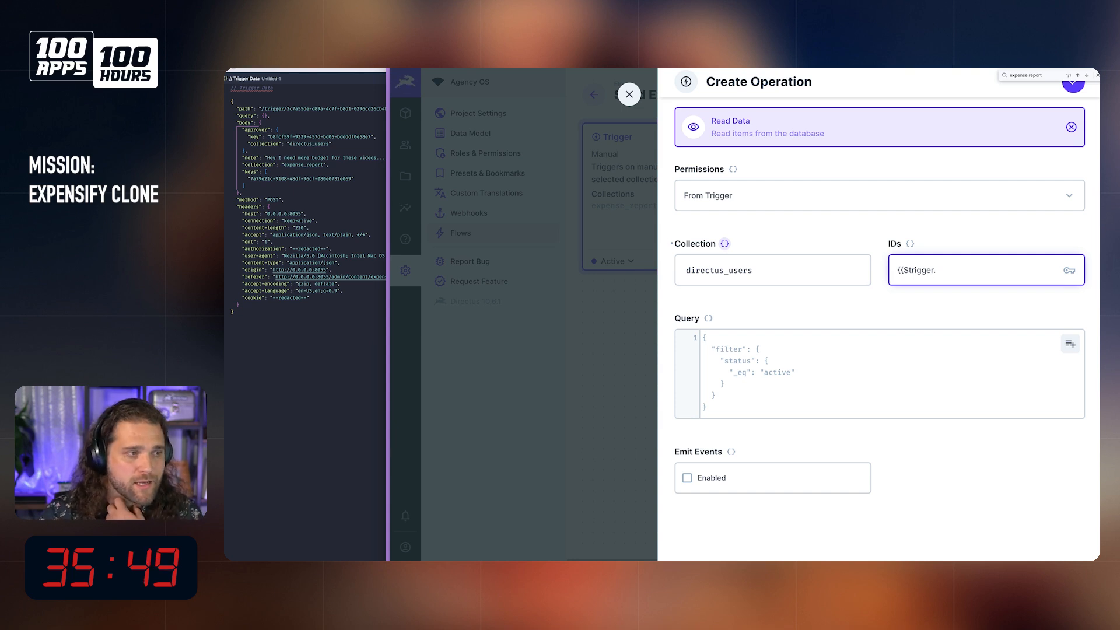
scroll(884, 311, up, 3)
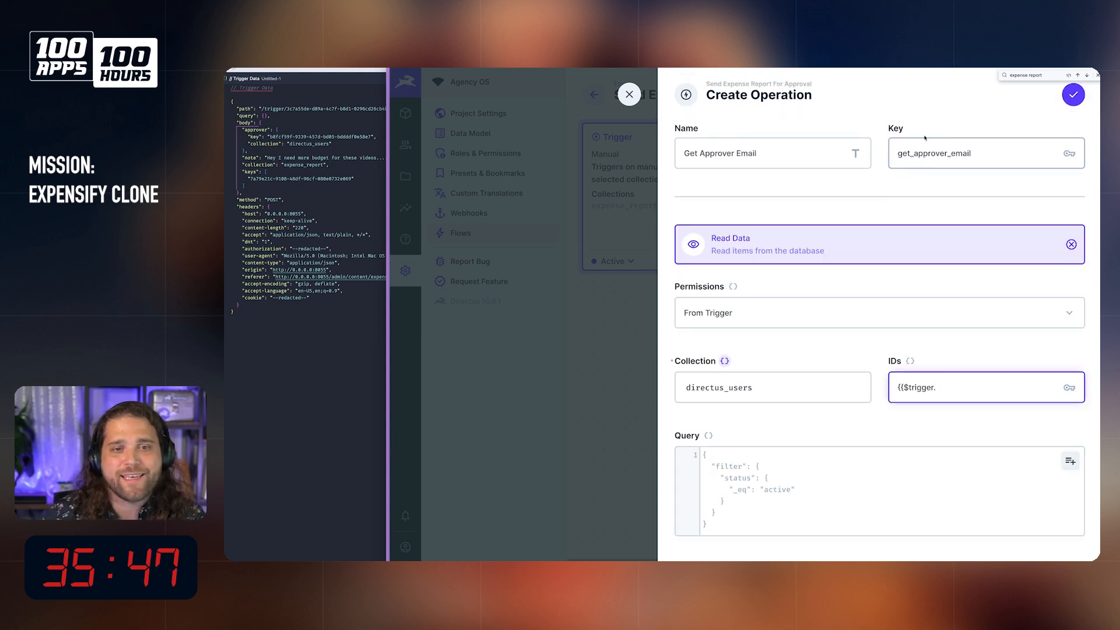
scroll(881, 350, down, 3)
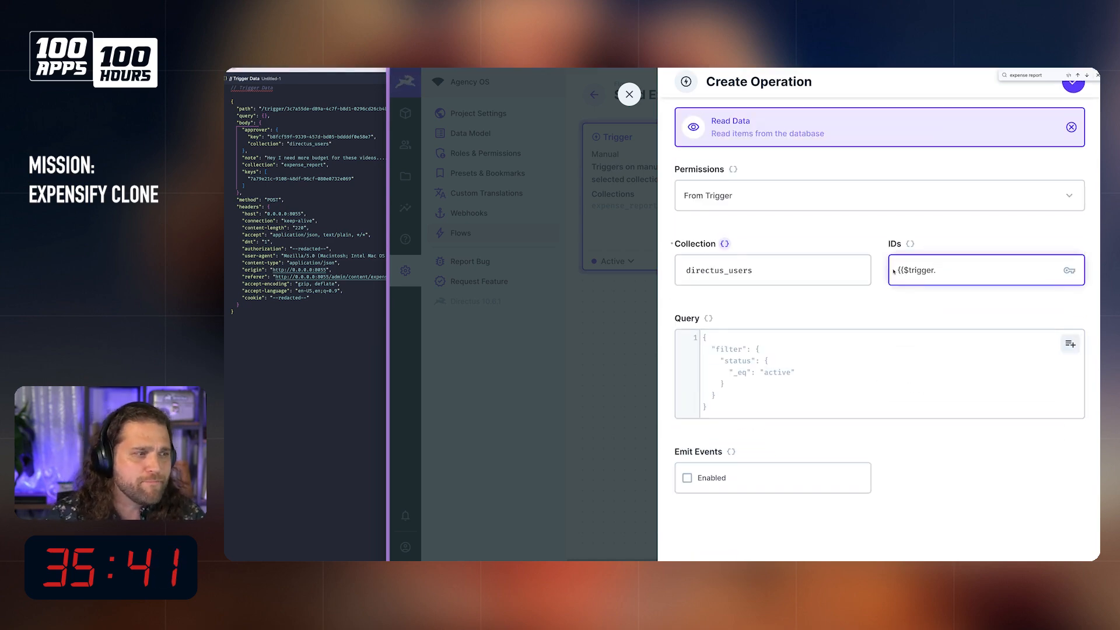
text(b)
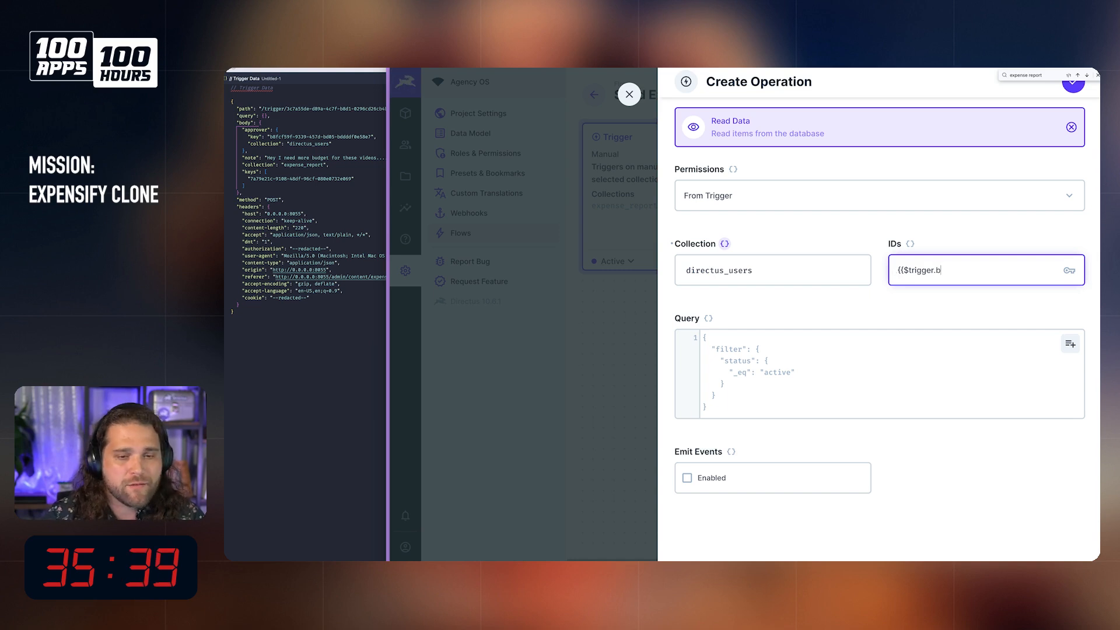
text(ody.approver.key)
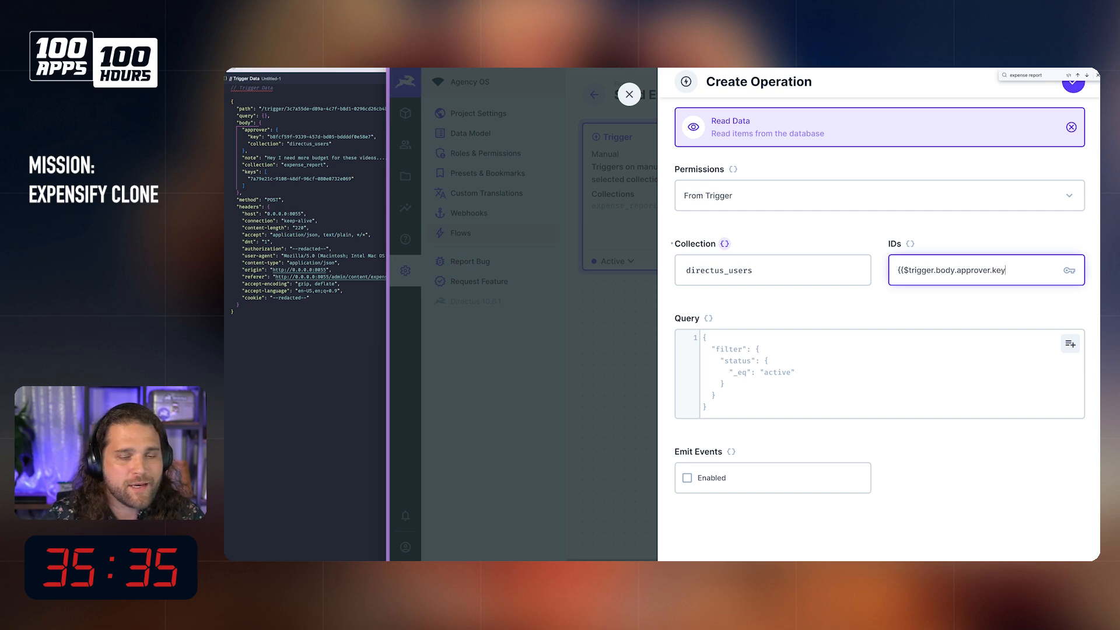
key(Return)
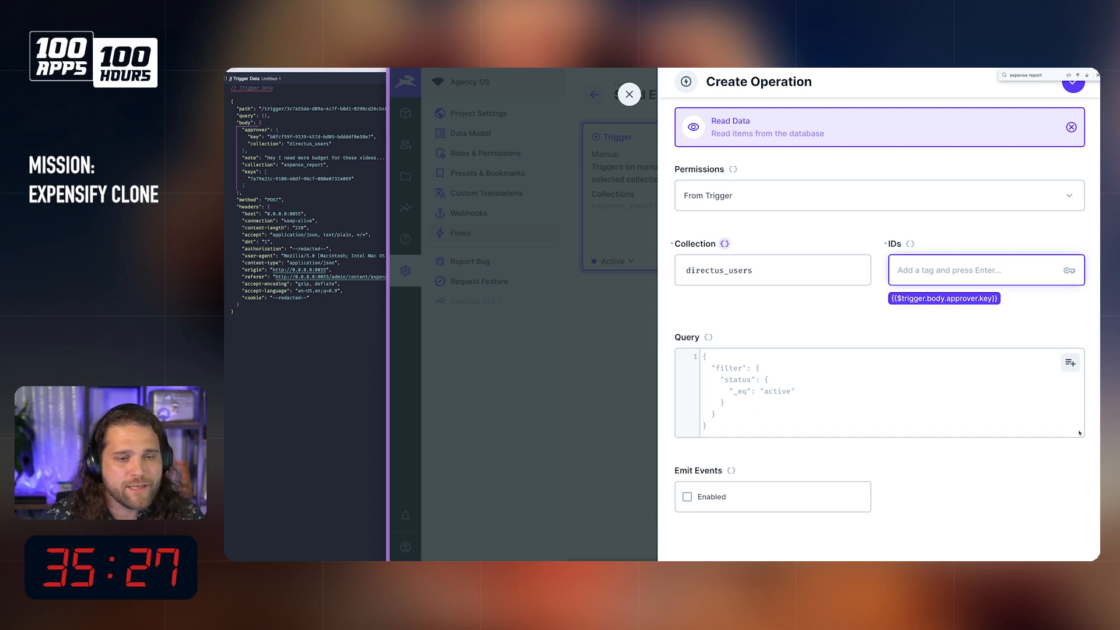
click(1076, 90)
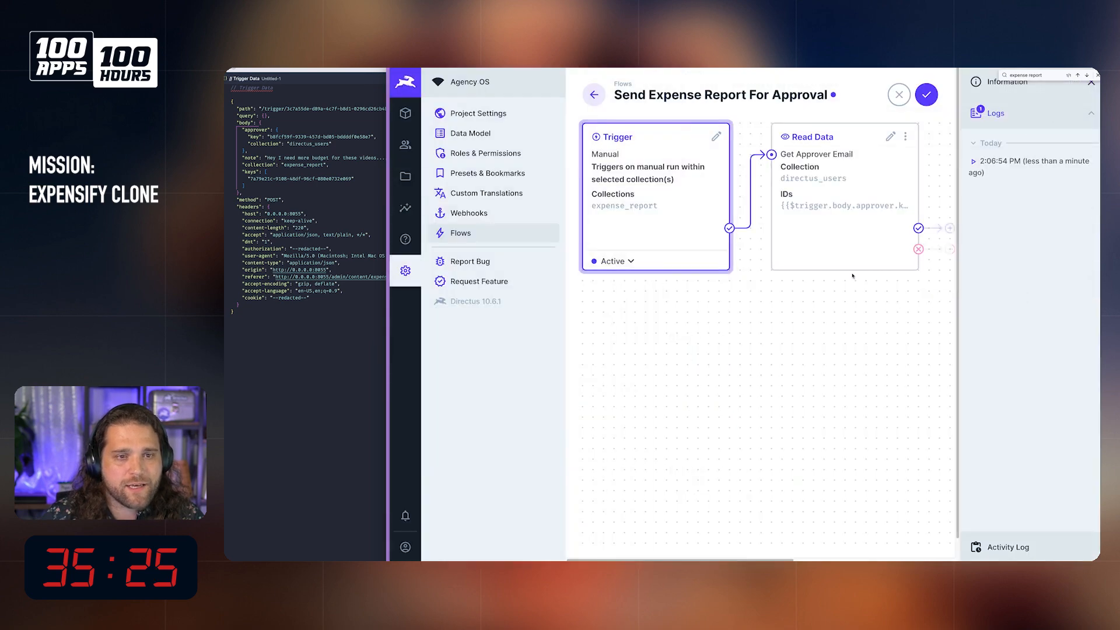
Step: Save the flow, then open the existing expense report in the content area and show its available flows
scroll(818, 289, right, 3)
scroll(818, 289, right, 2)
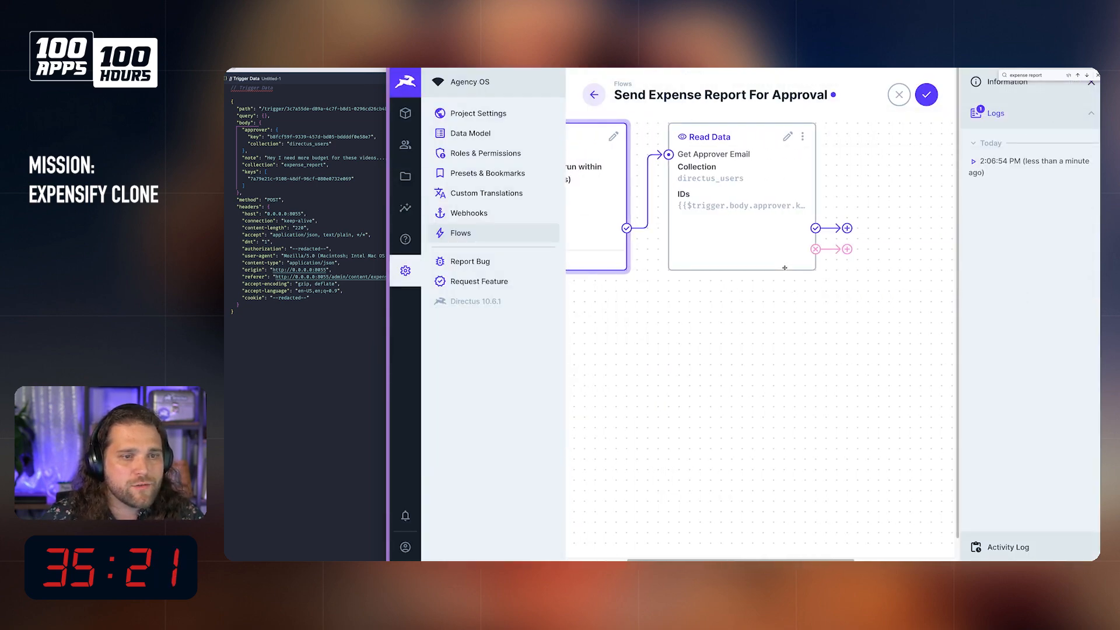
click(932, 98)
click(416, 121)
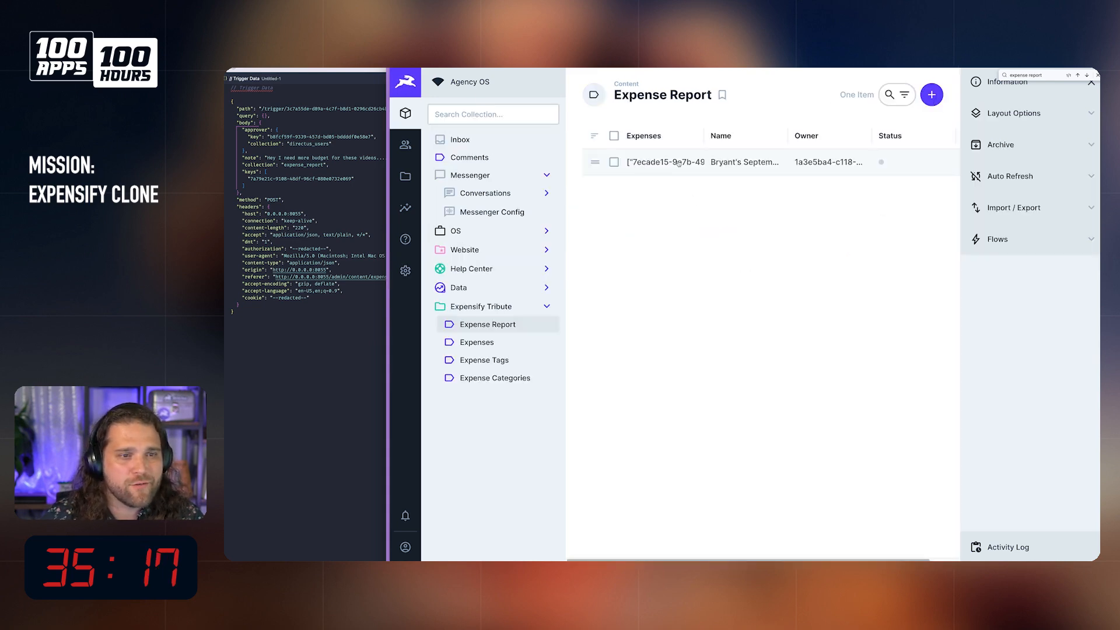
click(665, 161)
click(997, 208)
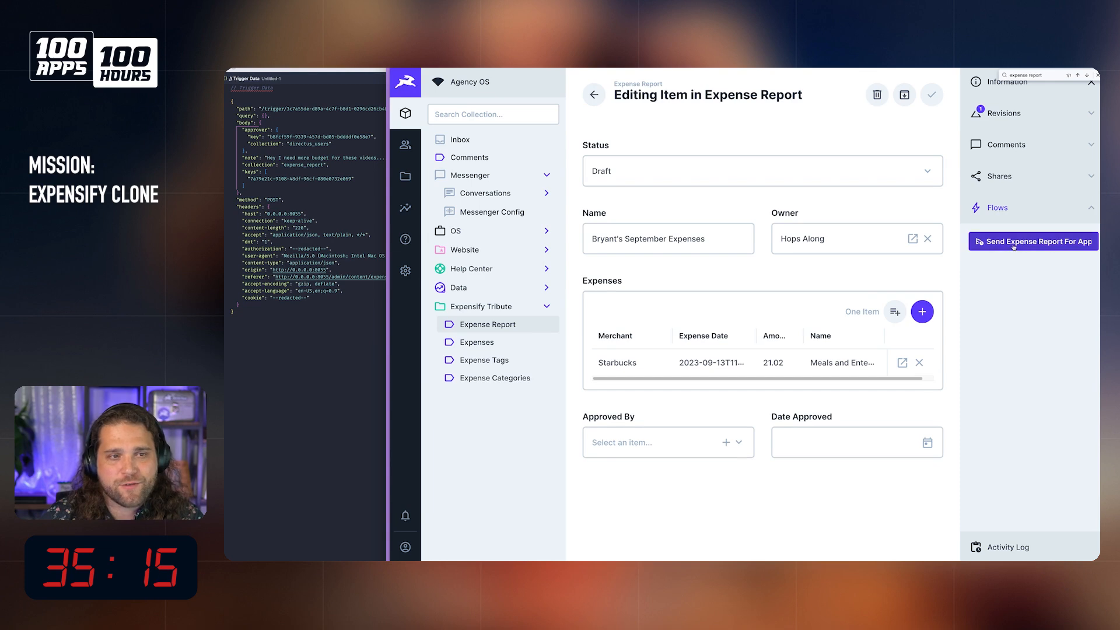
Step: Run Send Expense Report For Approval on the report, choosing the fourth listed user as approver and entering the note "Hey dude"
click(1008, 248)
click(708, 255)
click(1052, 209)
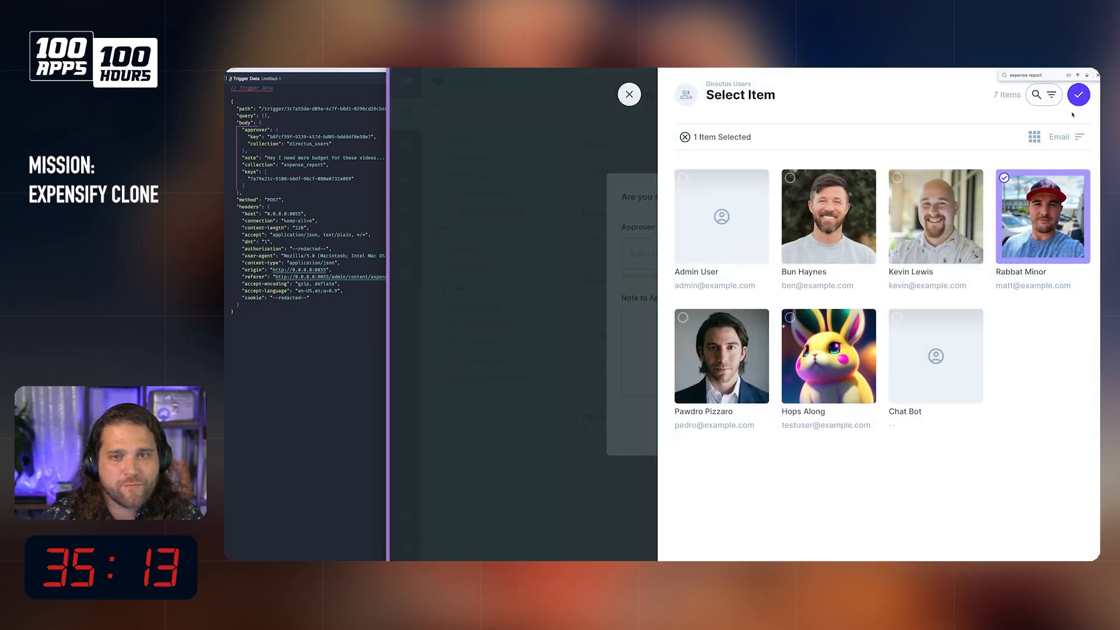
click(758, 372)
text(Hey dude)
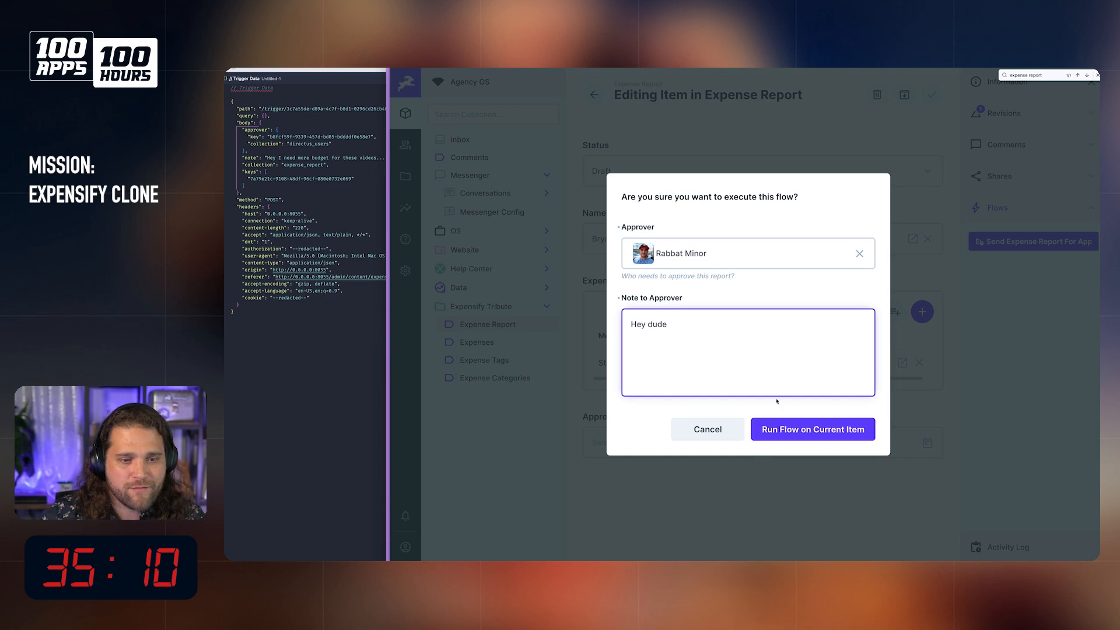
click(793, 424)
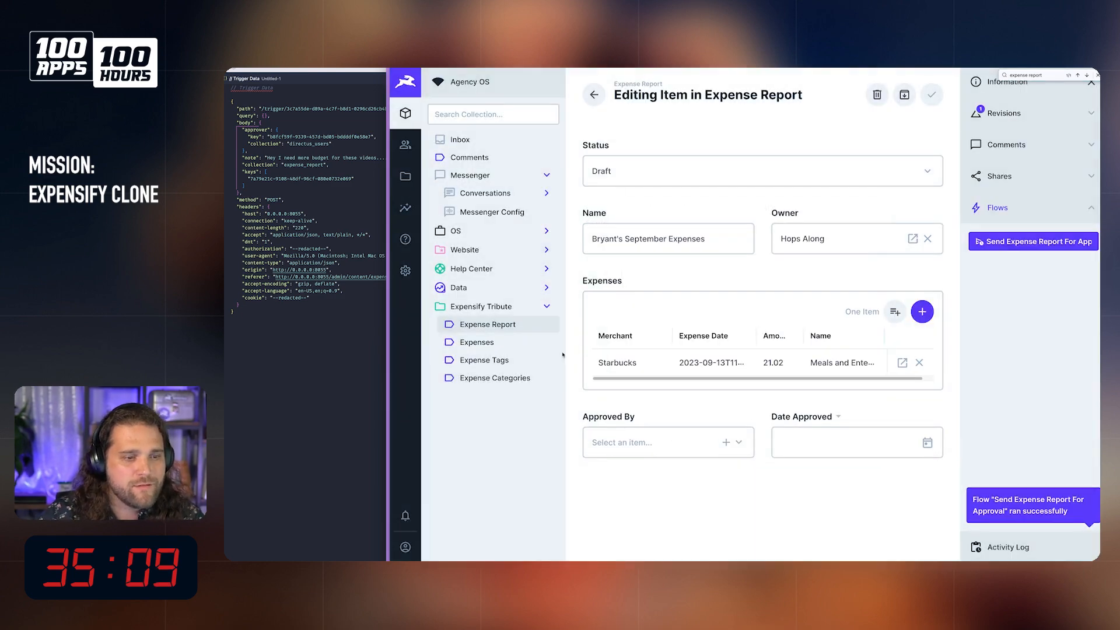
Step: Open the most recent run log of the Send Expense Report For Approval flow
click(406, 271)
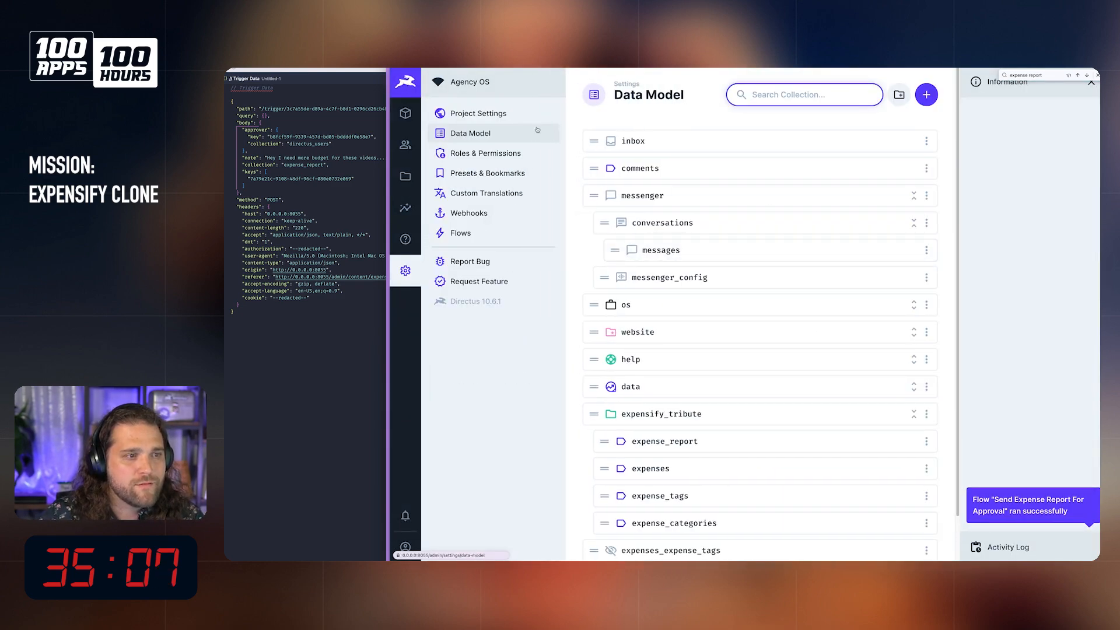
click(461, 233)
click(692, 239)
click(986, 110)
click(990, 163)
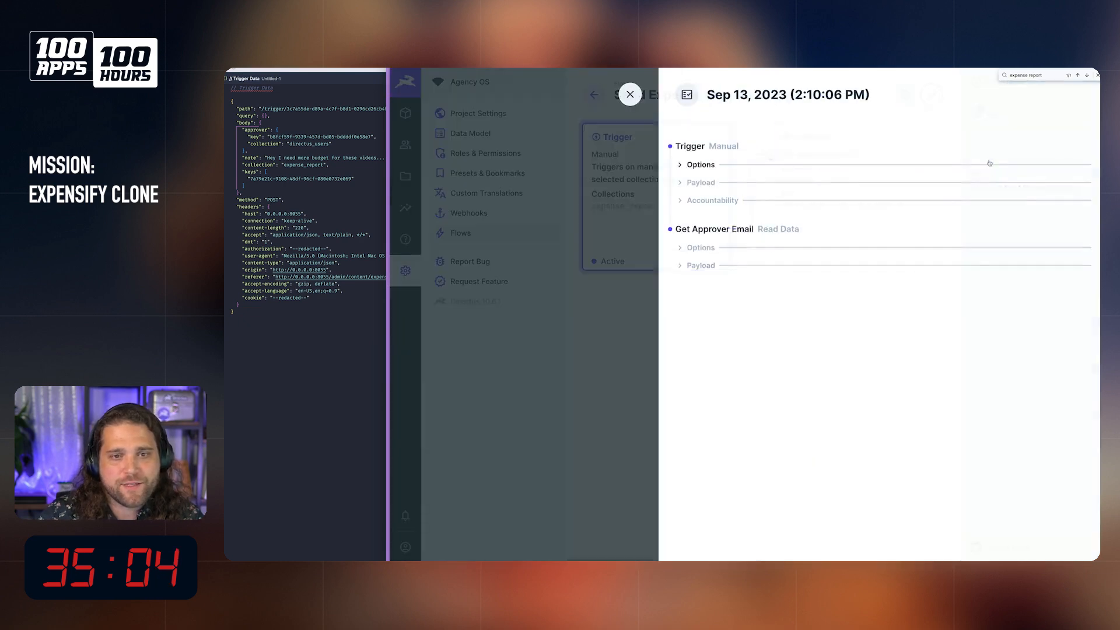
Step: Examine the Get Approver Email payload in the run log, focusing on the user's email field
click(701, 266)
scroll(778, 293, down, 2)
drag(684, 214, 897, 512)
click(745, 514)
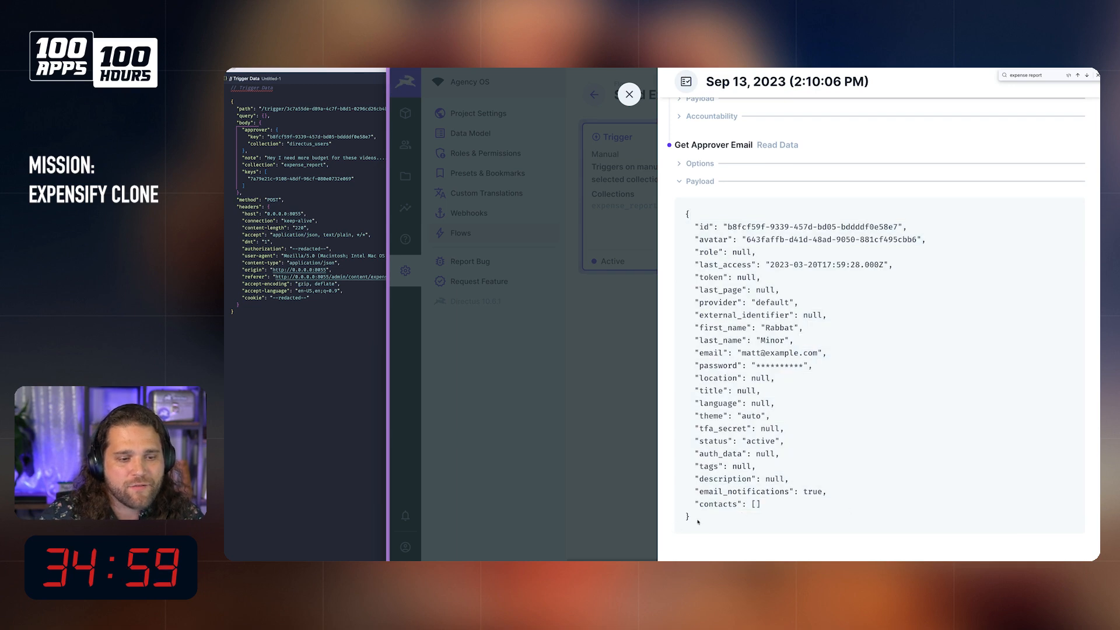
drag(745, 515, 687, 209)
click(803, 452)
drag(752, 353, 846, 354)
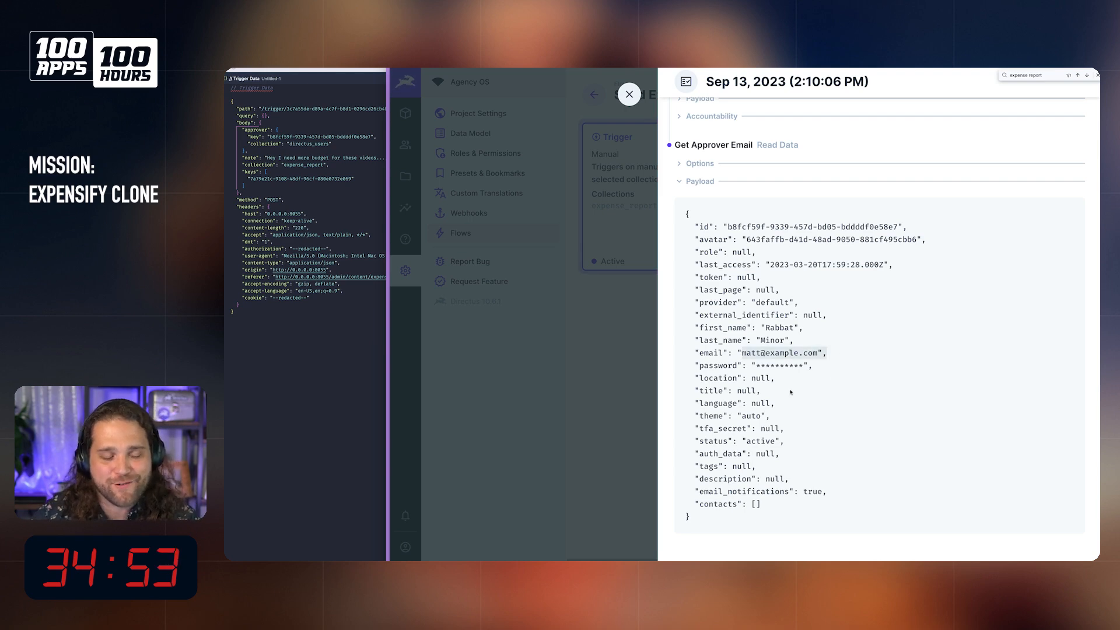
click(782, 379)
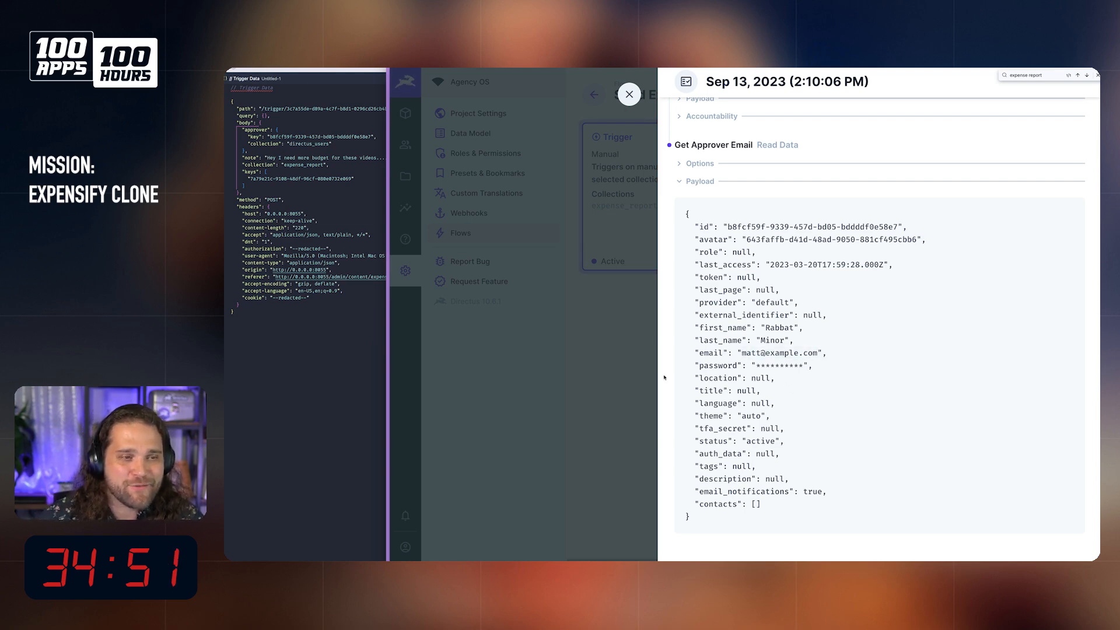
Step: Replace the approver's email address in their User Directory profile and save the profile
click(629, 94)
click(406, 144)
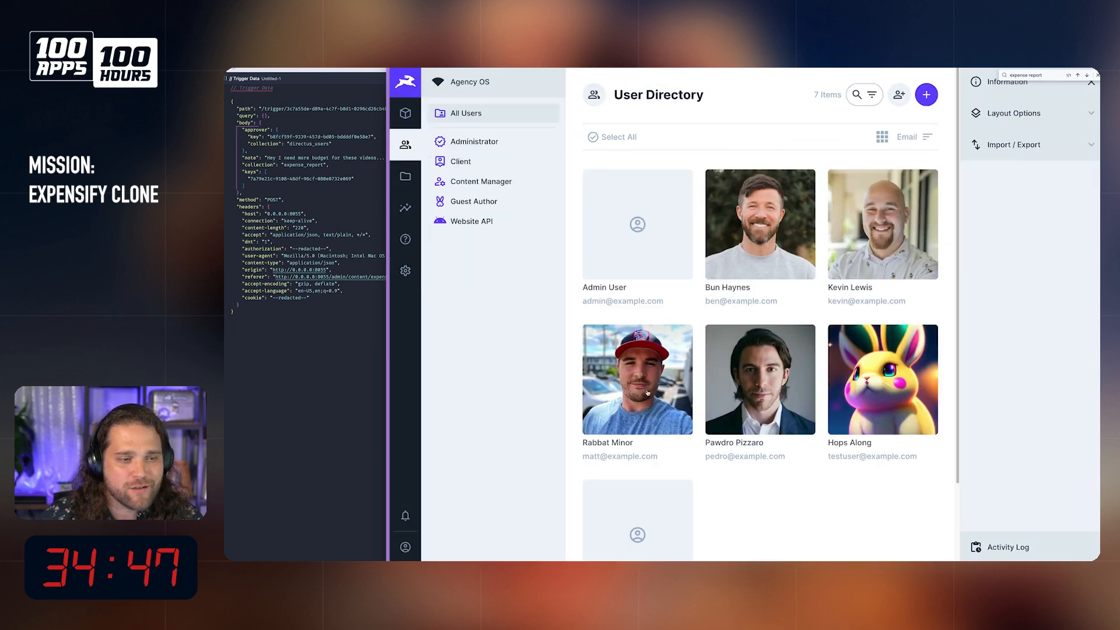
click(644, 391)
triple_click(649, 352)
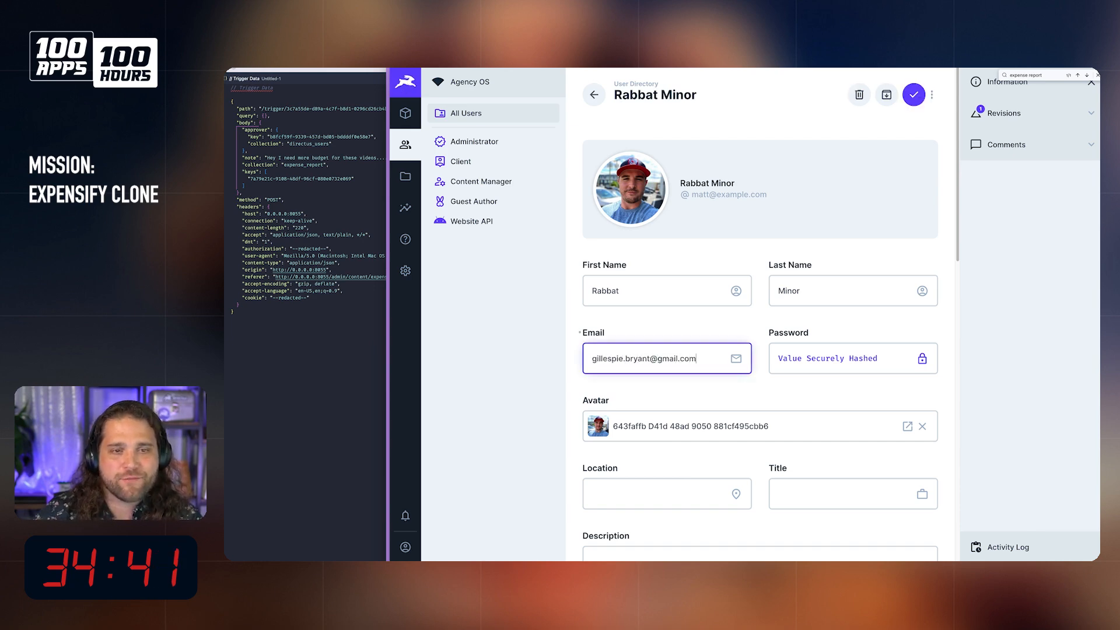
click(915, 95)
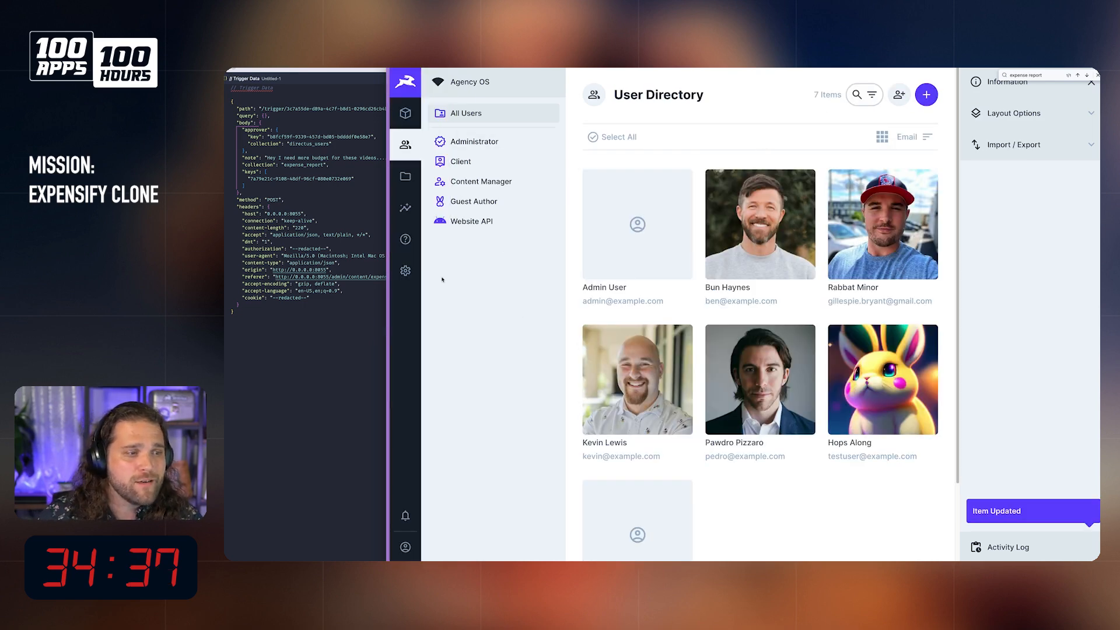
Step: Reopen the Send Expense Report For Approval flow and review the Get Approver Email payload in the 2:10:06 PM log
click(406, 270)
click(461, 233)
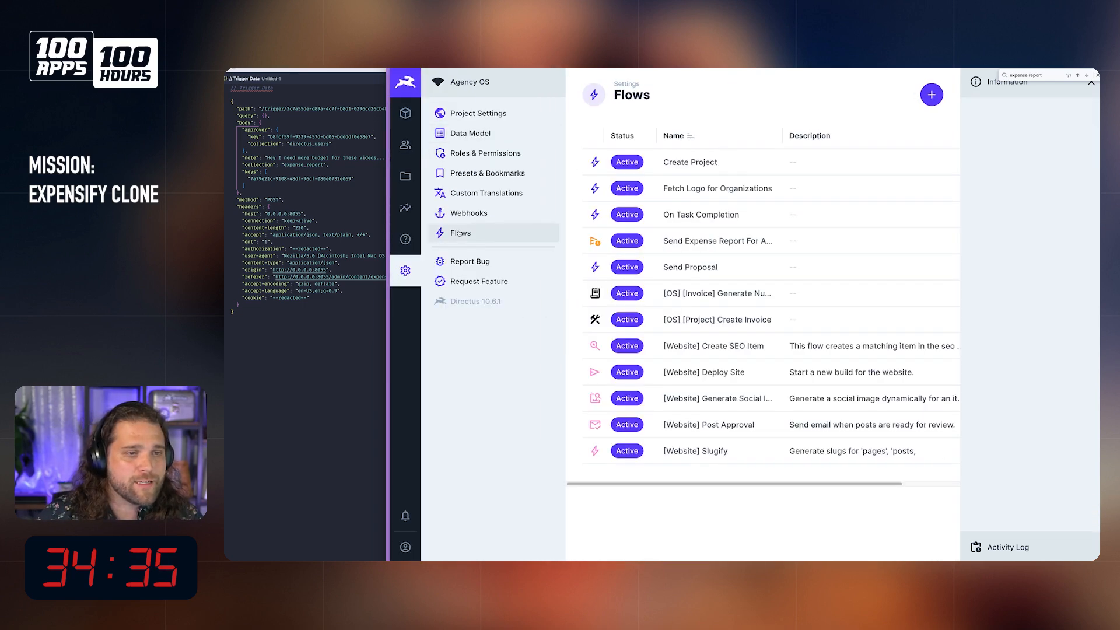
click(702, 246)
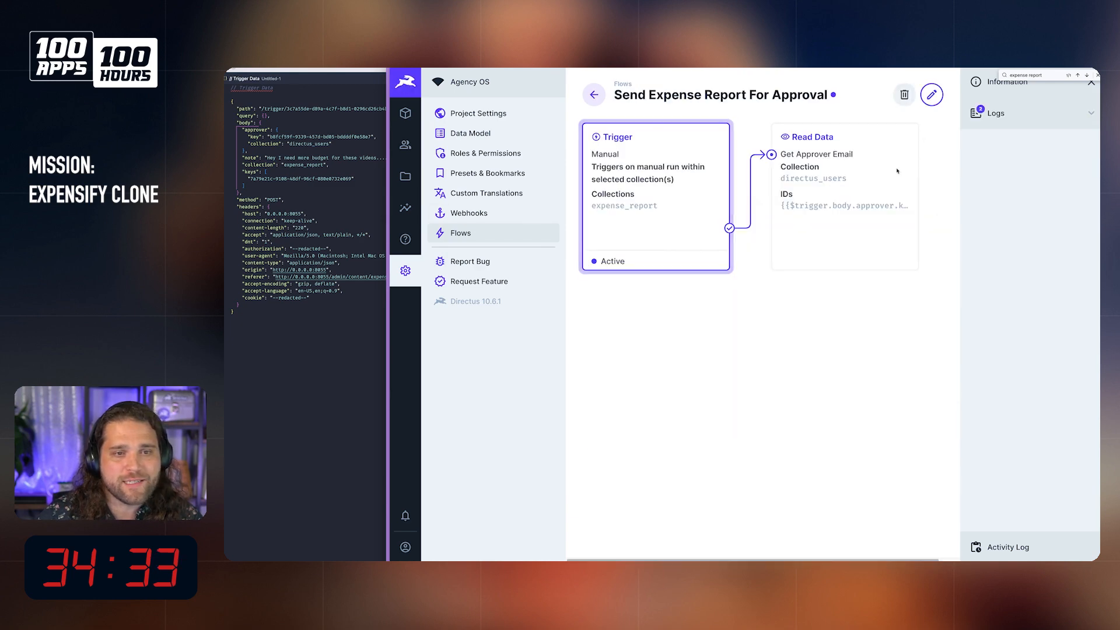
click(996, 113)
click(1027, 175)
key(Escape)
click(1021, 157)
click(825, 266)
scroll(768, 382, down, 3)
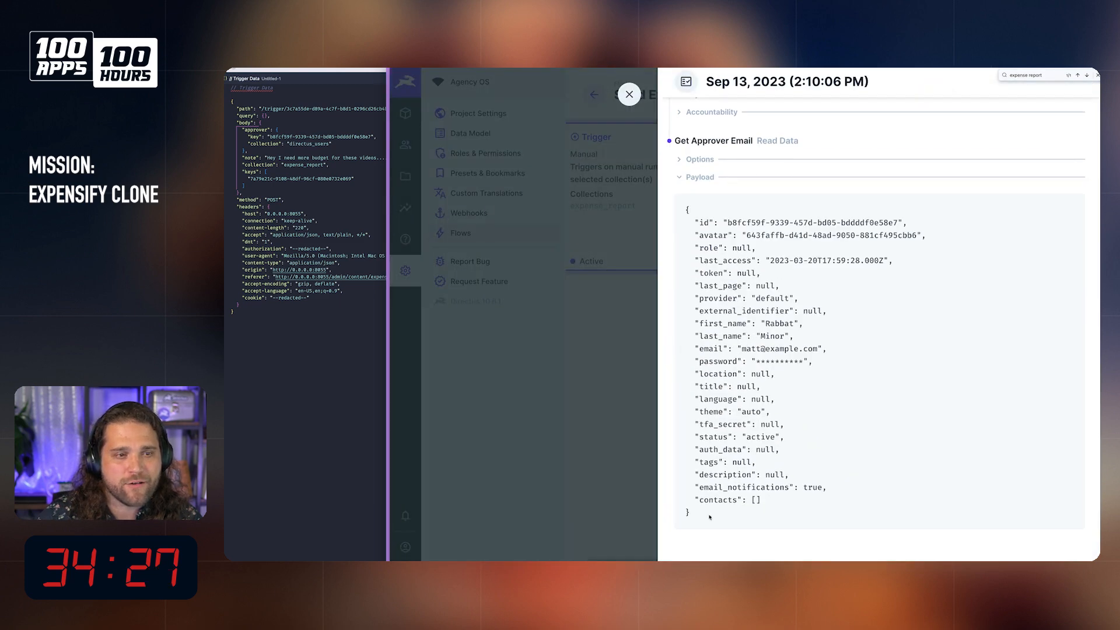
Step: Leave the run log and put the flow into edit mode with the Get Approver Email outputs in reach
click(629, 94)
click(930, 97)
scroll(896, 170, right, 3)
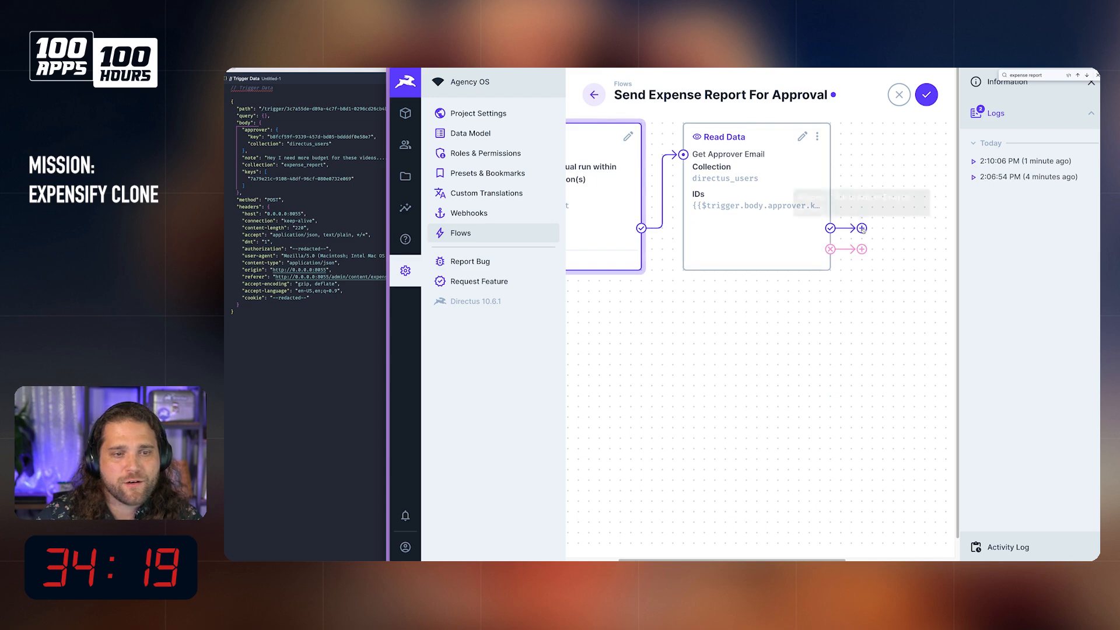
click(857, 229)
text(Send Ema)
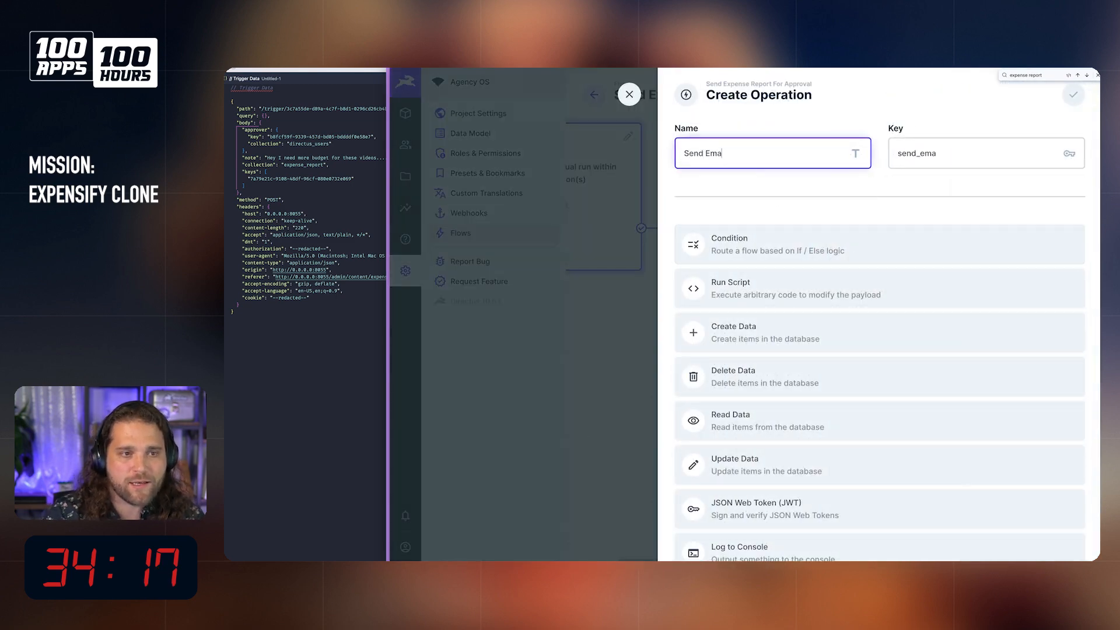
scroll(930, 286, down, 3)
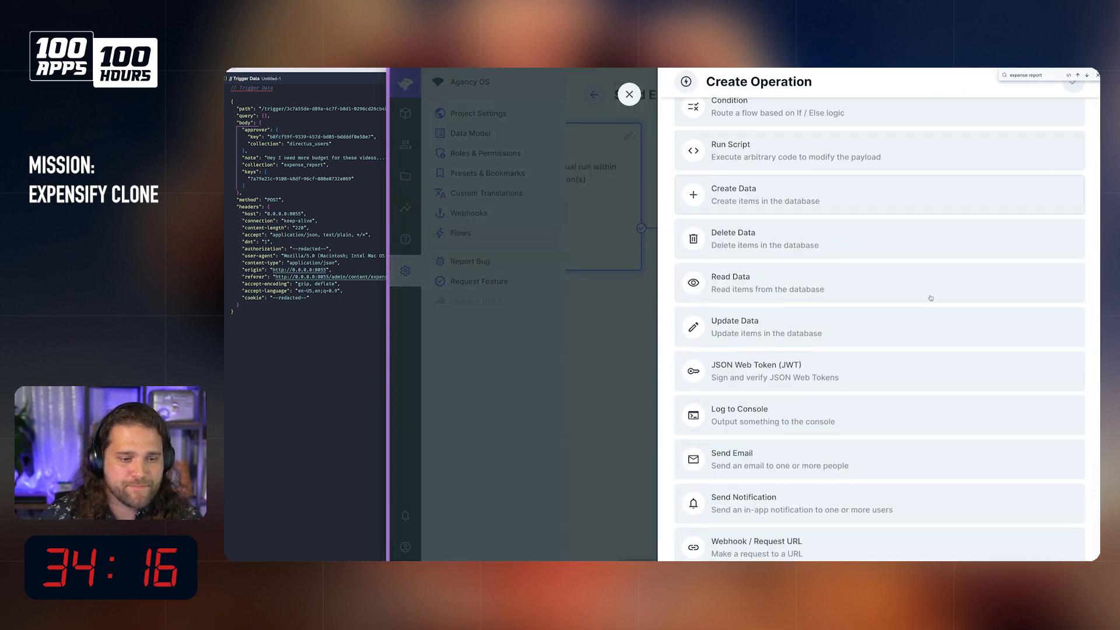
click(829, 464)
scroll(794, 374, up, 2)
click(761, 283)
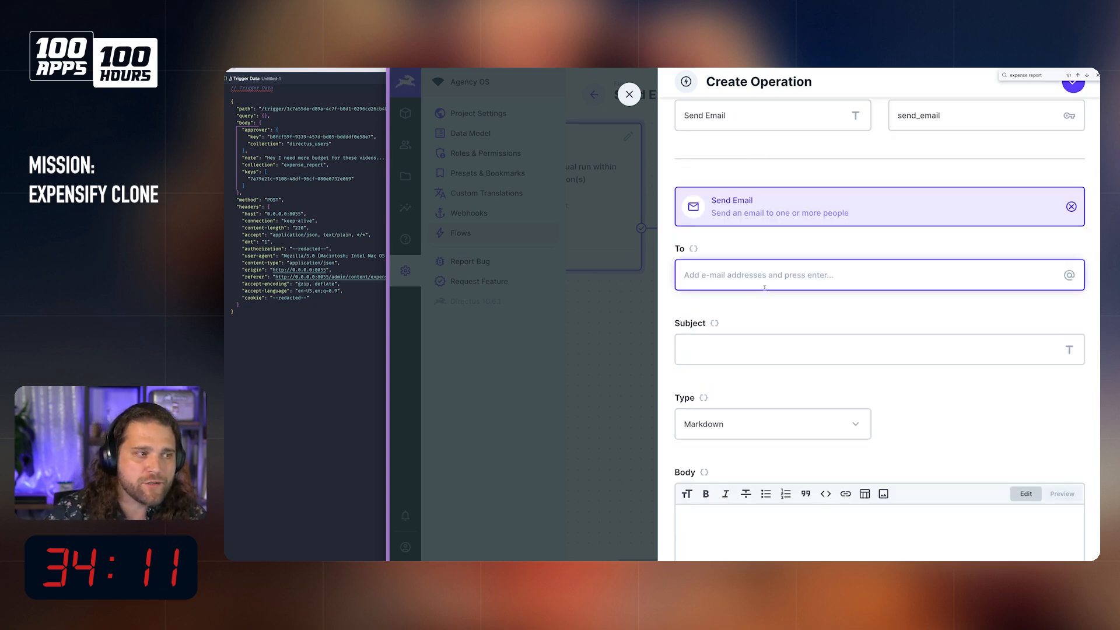
text({{)
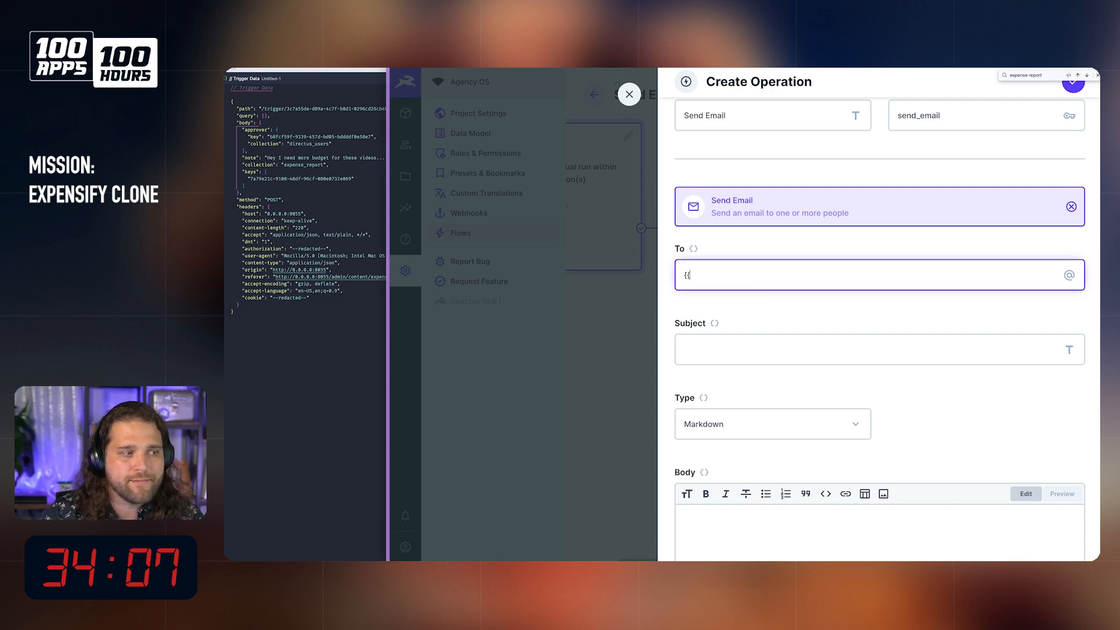
text(get)
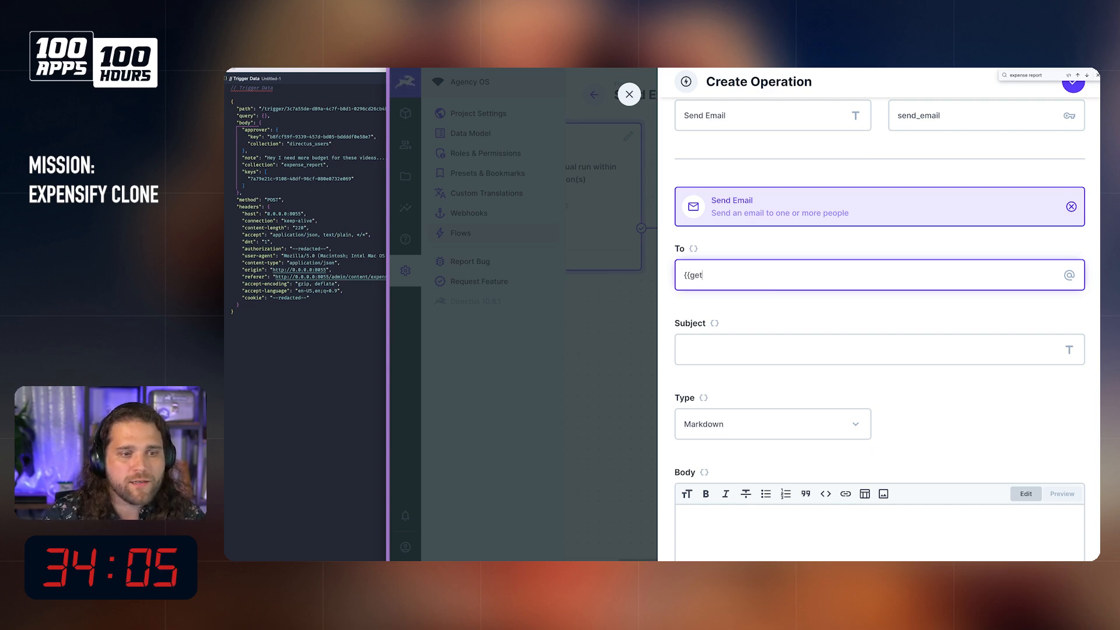
click(629, 94)
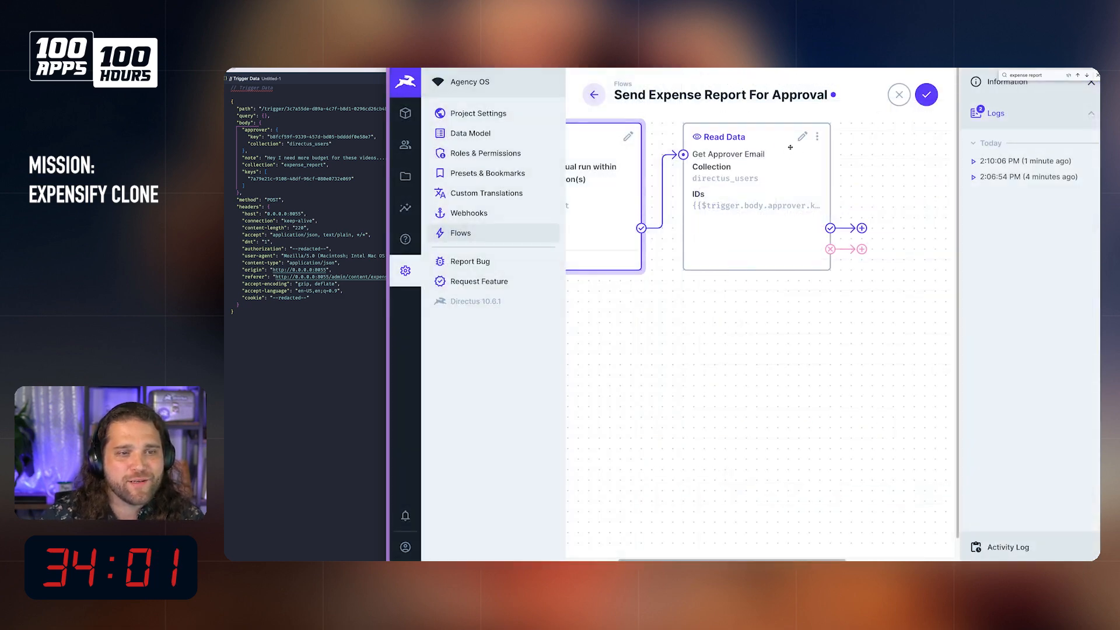
Step: Create an operation named Send Email on the success path of Get Approver Email, using the Send Email type
click(862, 228)
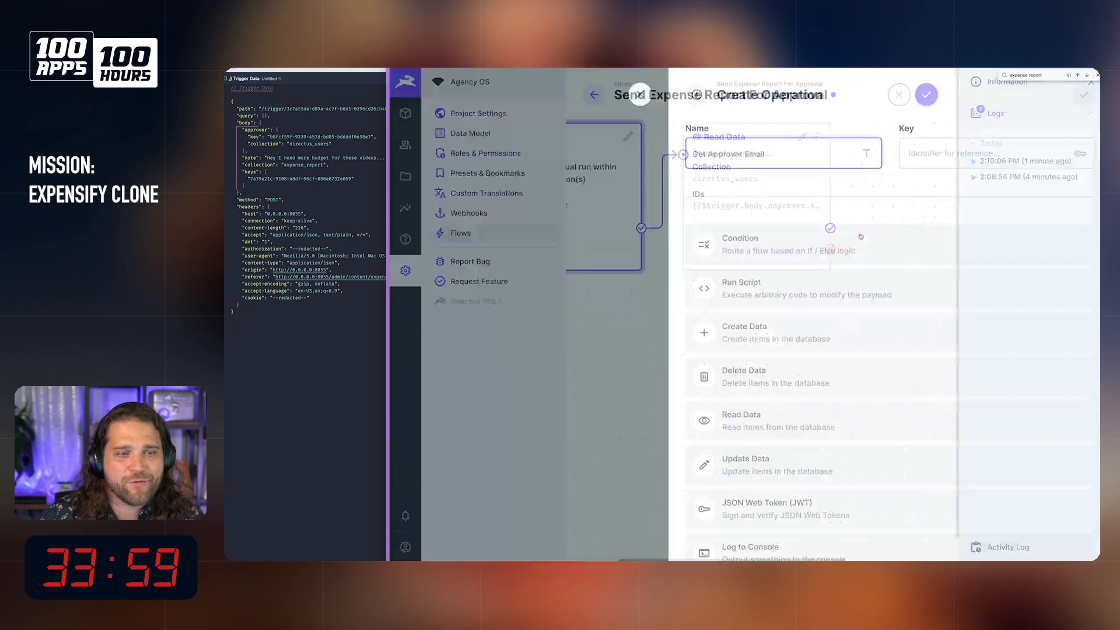
text(Send Email)
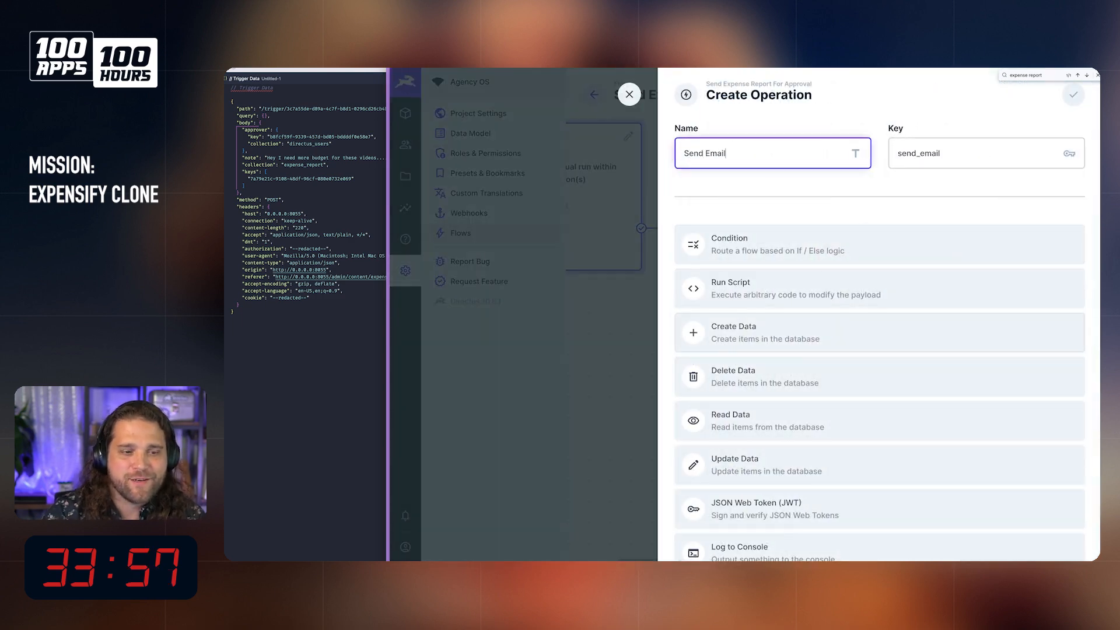
scroll(721, 393, down, 3)
click(726, 443)
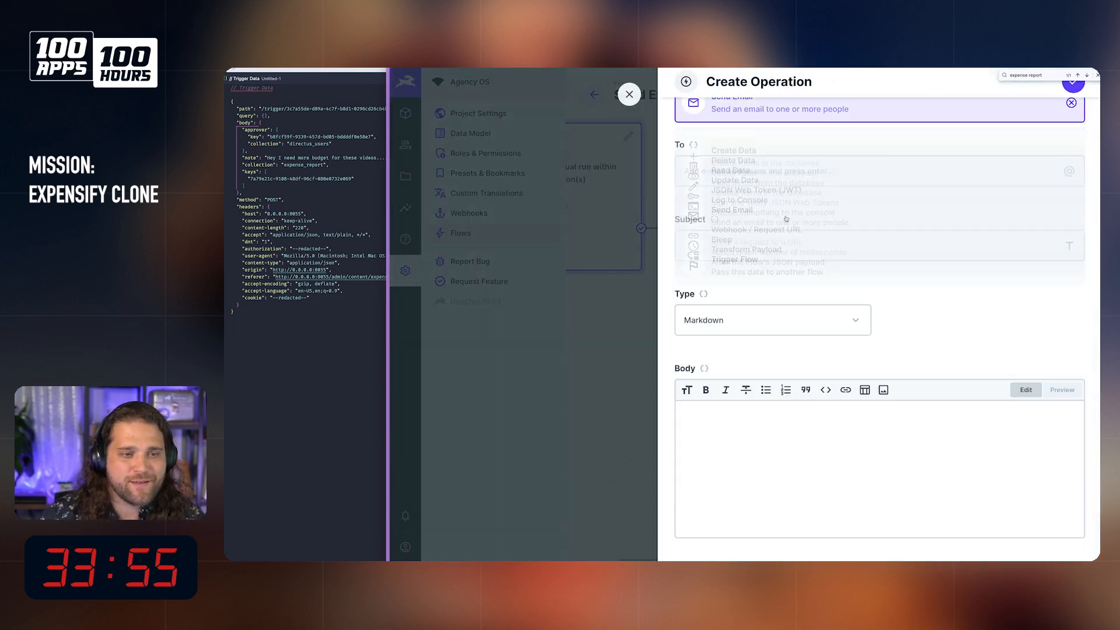
Step: Add {{get_approver_email.email}} as the recipient of the Send Email operation
click(788, 171)
text({{)
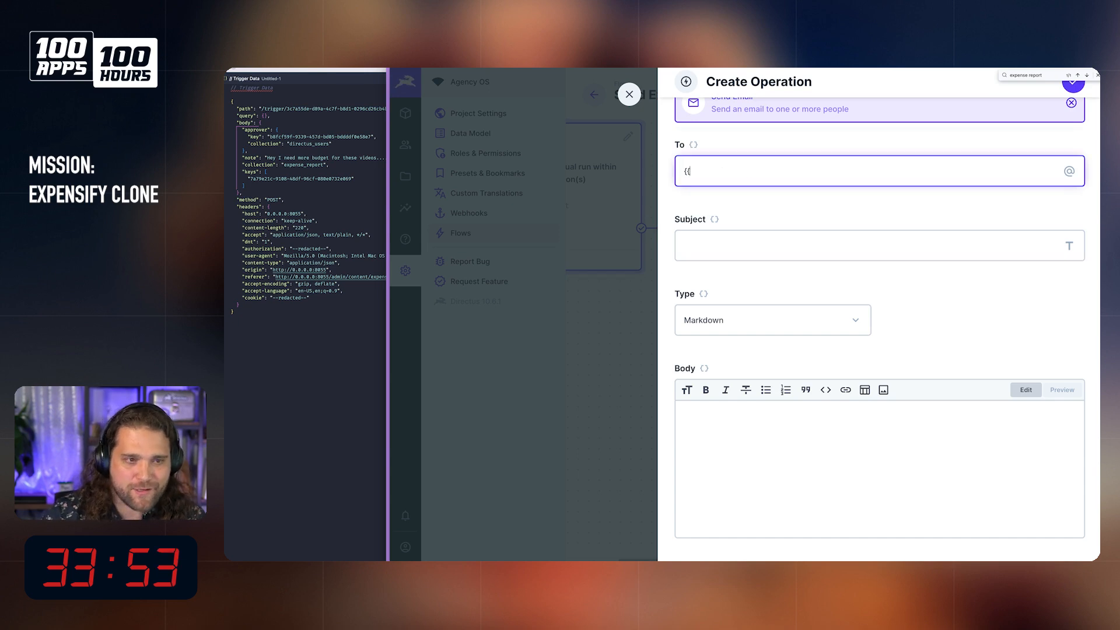
text(get.appr)
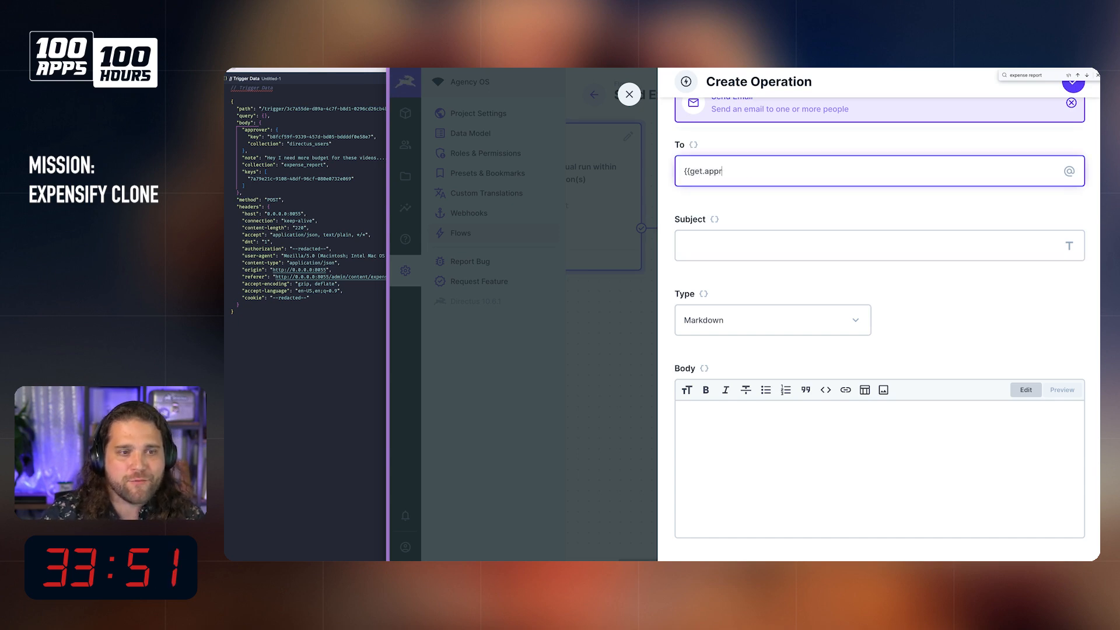
key(BackSpace)
key(BackSpace)
key(BackSpace)
key(BackSpace)
key(BackSpace)
text(_approve)
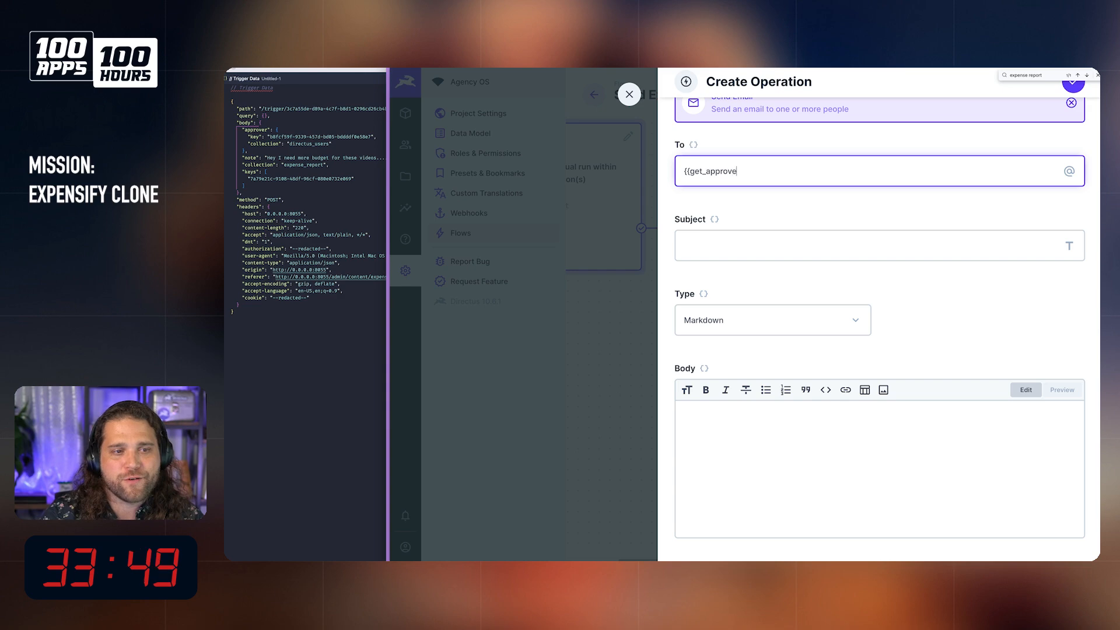
text(r_email.)
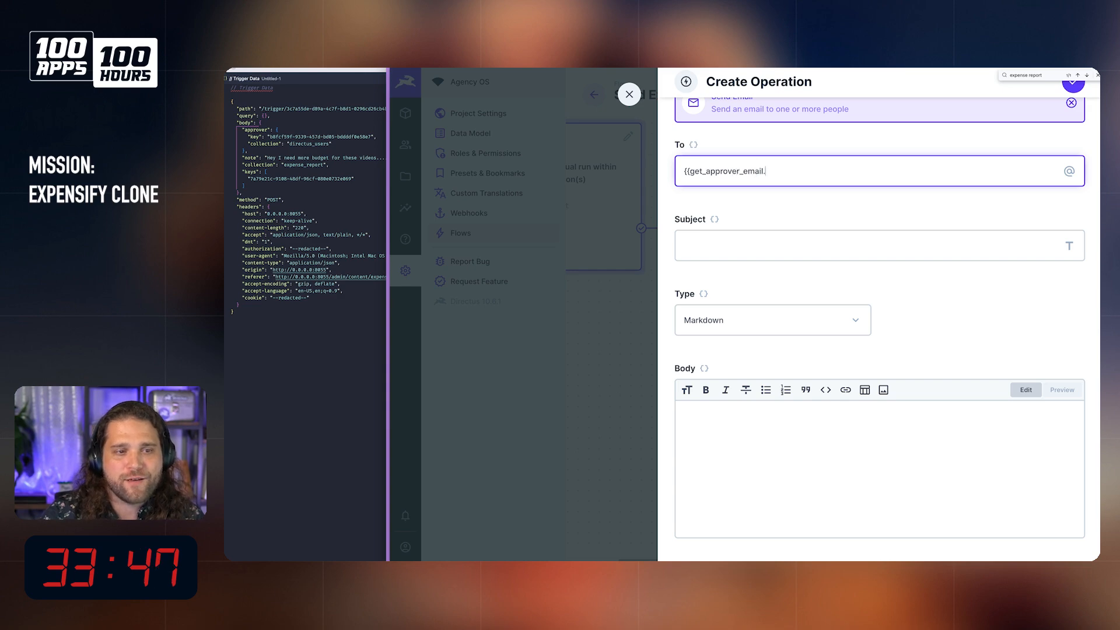
text(email}})
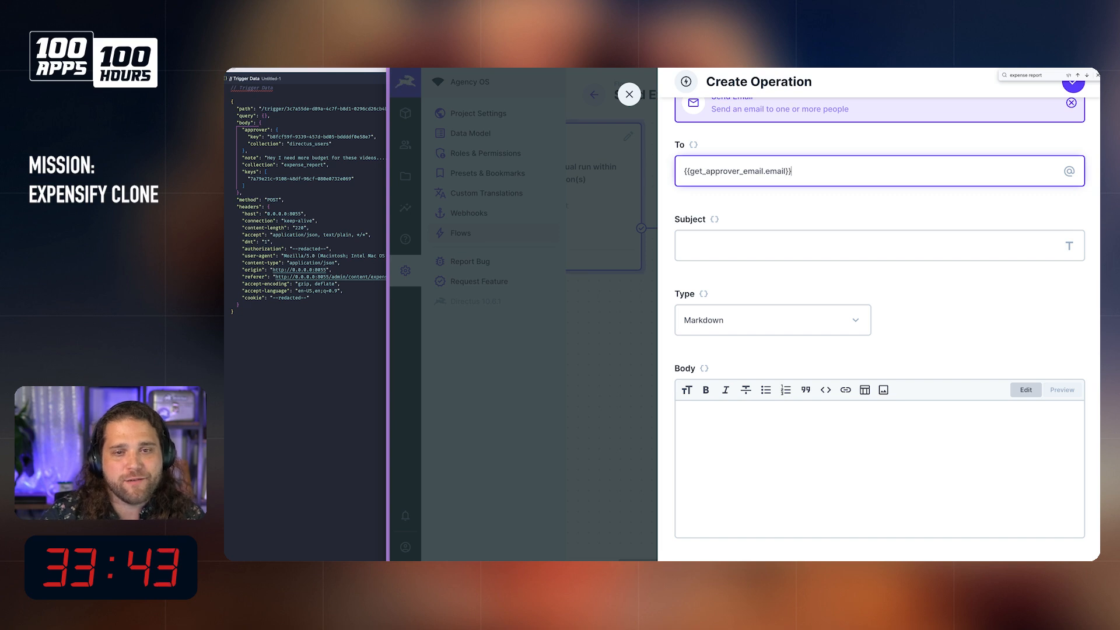
key(Return)
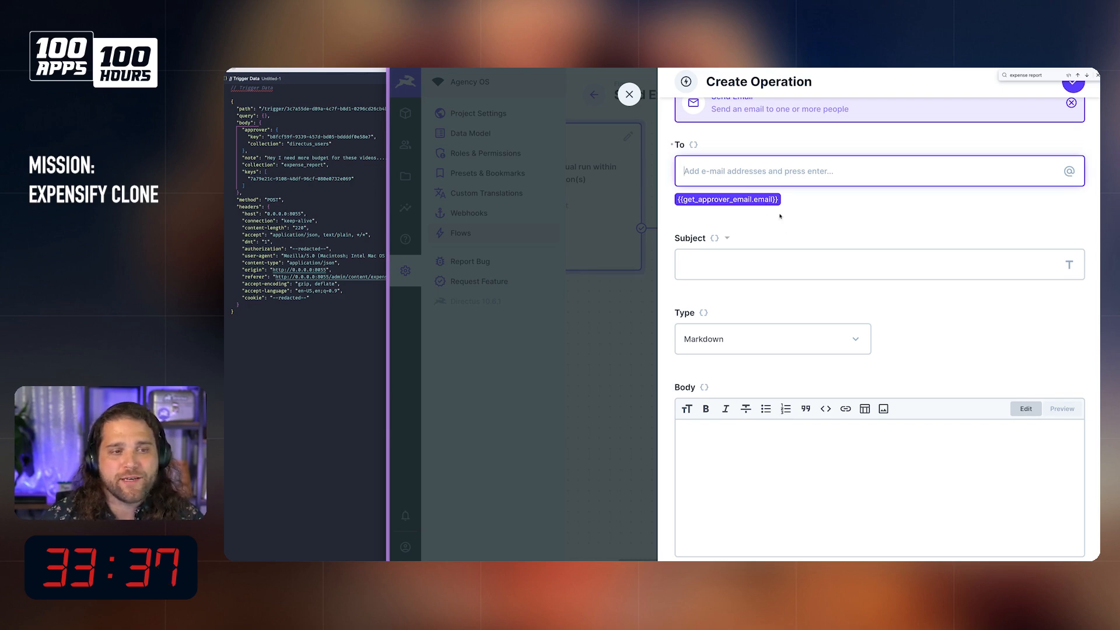
Step: Give the Send Email operation the subject Expense Report
click(788, 270)
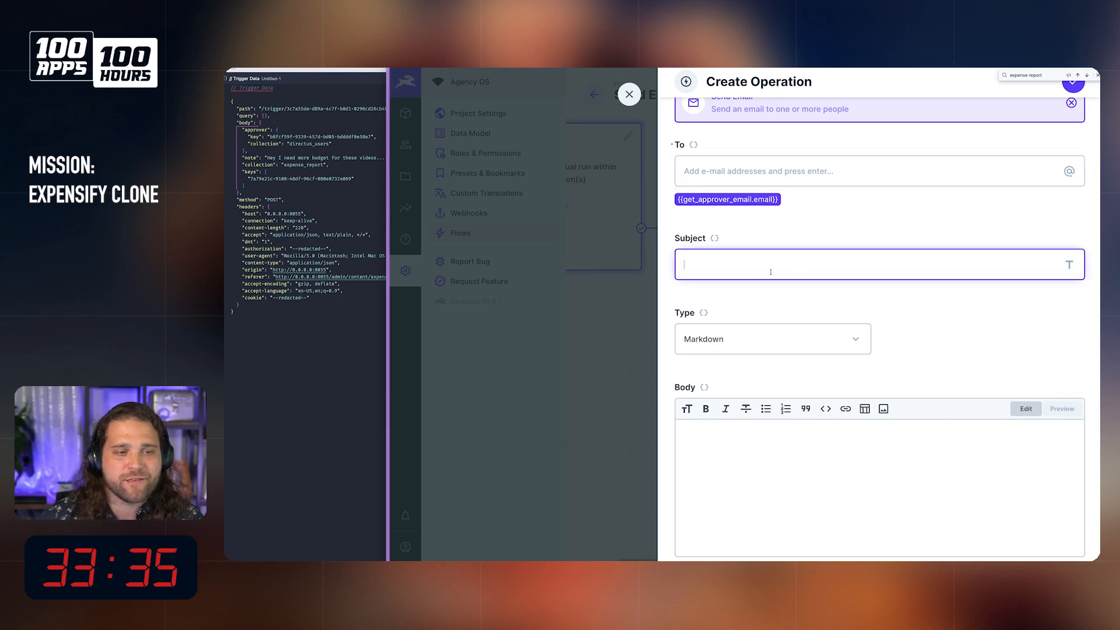
text(Expense)
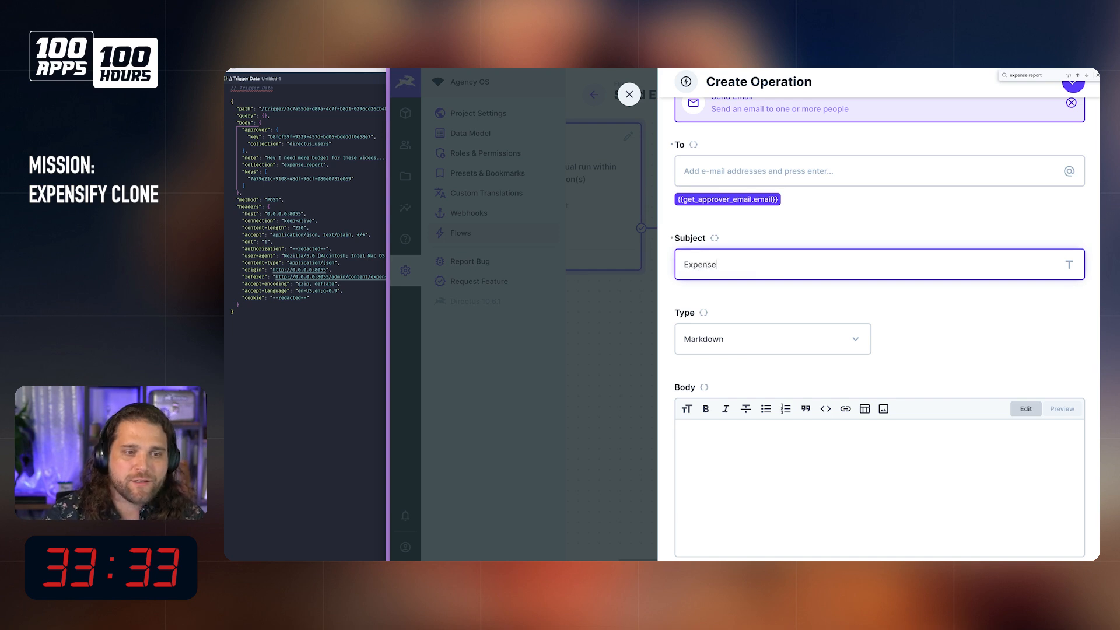
text( Reprot)
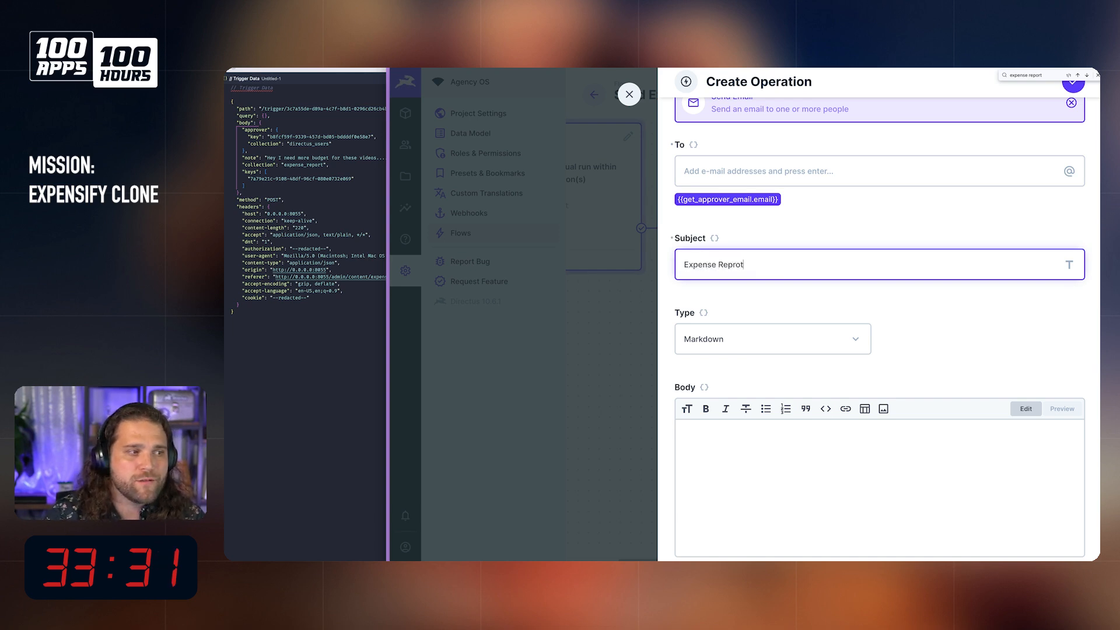
key(BackSpace)
key(BackSpace)
key(BackSpace)
text(o)
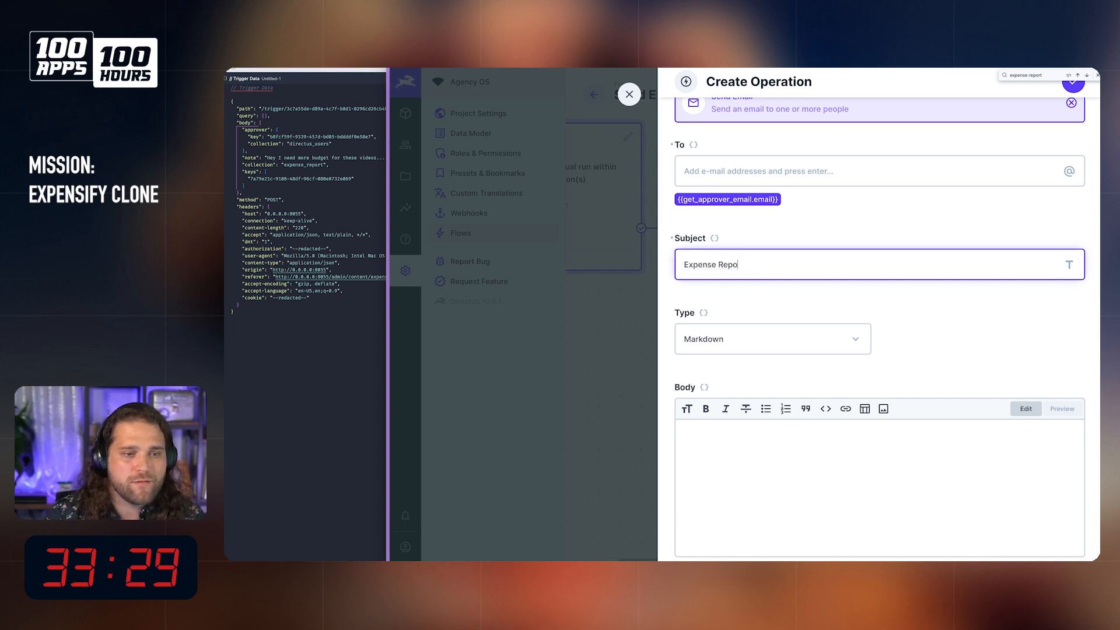
scroll(776, 375, up, 2)
scroll(749, 418, down, 3)
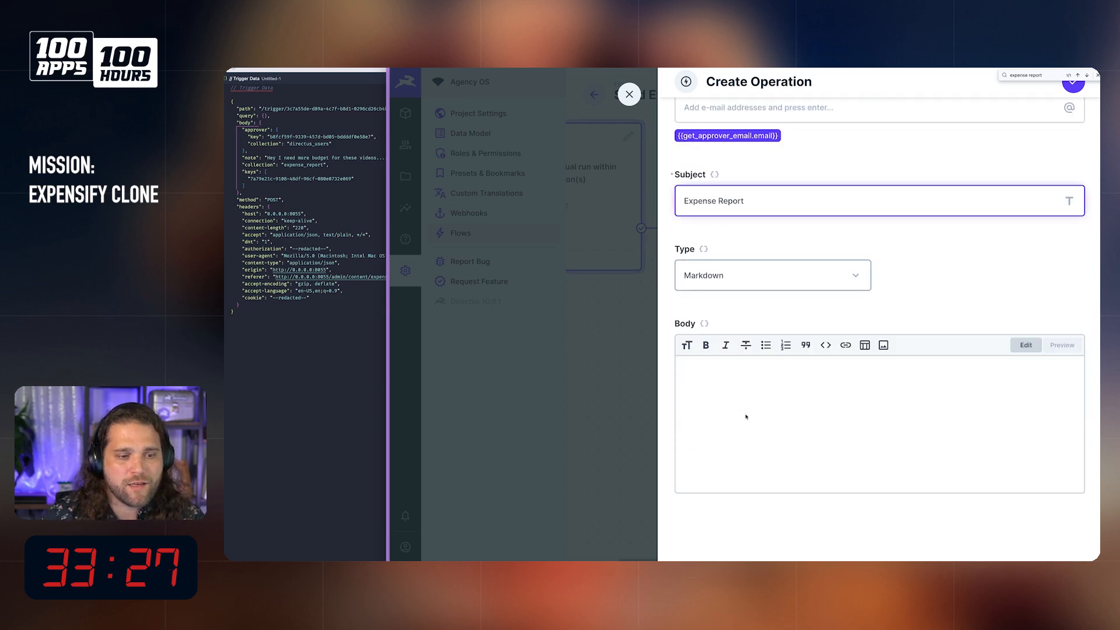
Step: Compare the body formats for the Send Email operation and set its type to WYSIWYG
click(729, 283)
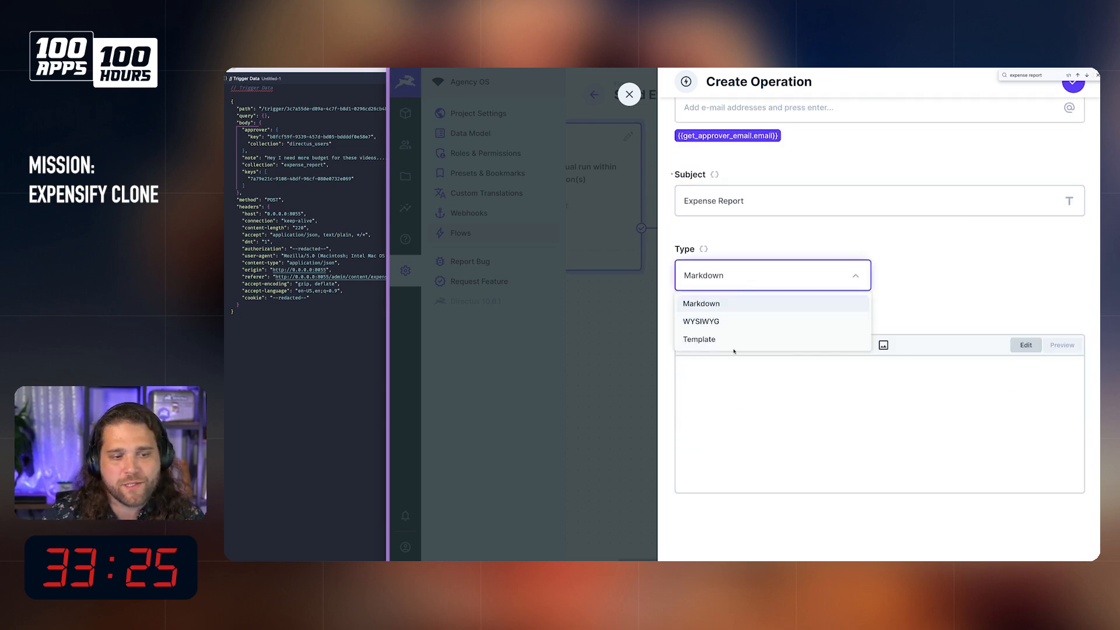
click(703, 342)
click(713, 348)
click(713, 389)
click(731, 298)
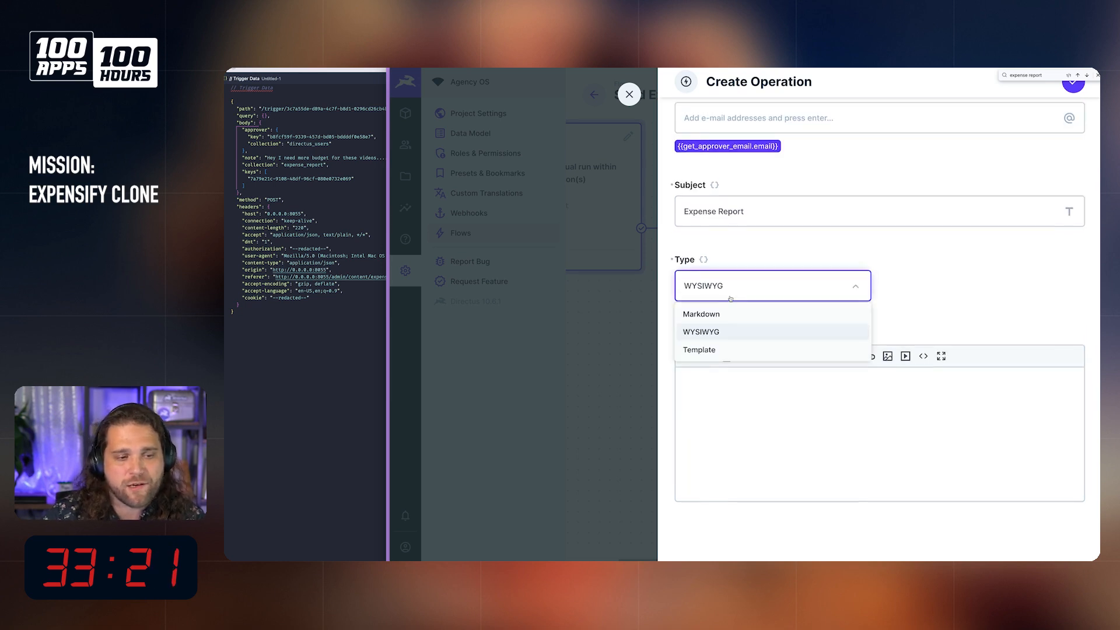
click(725, 315)
click(730, 287)
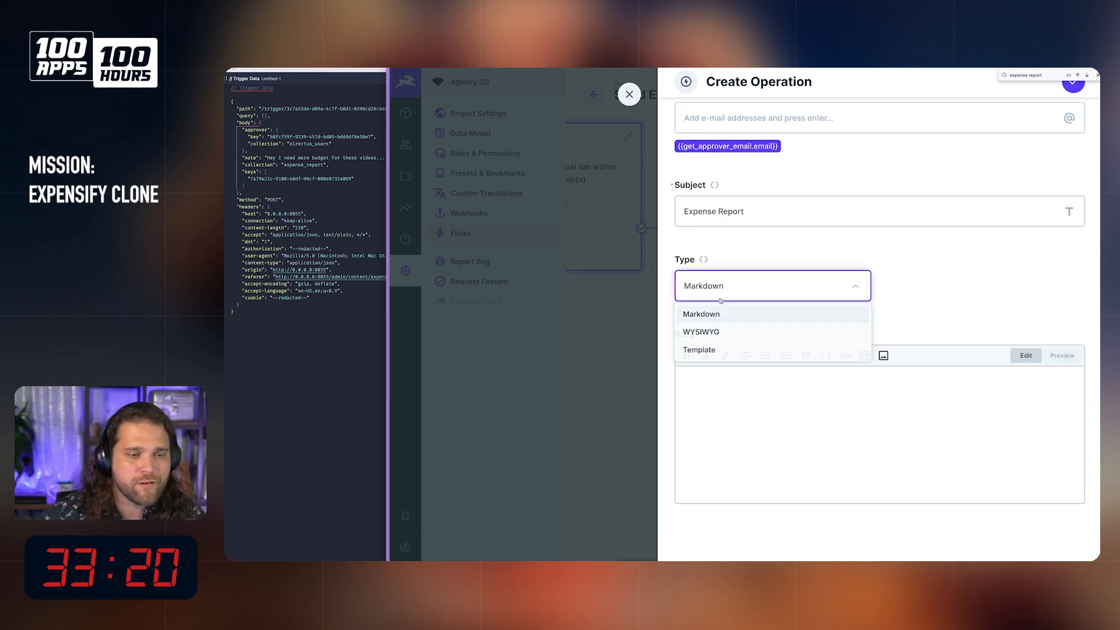
click(721, 331)
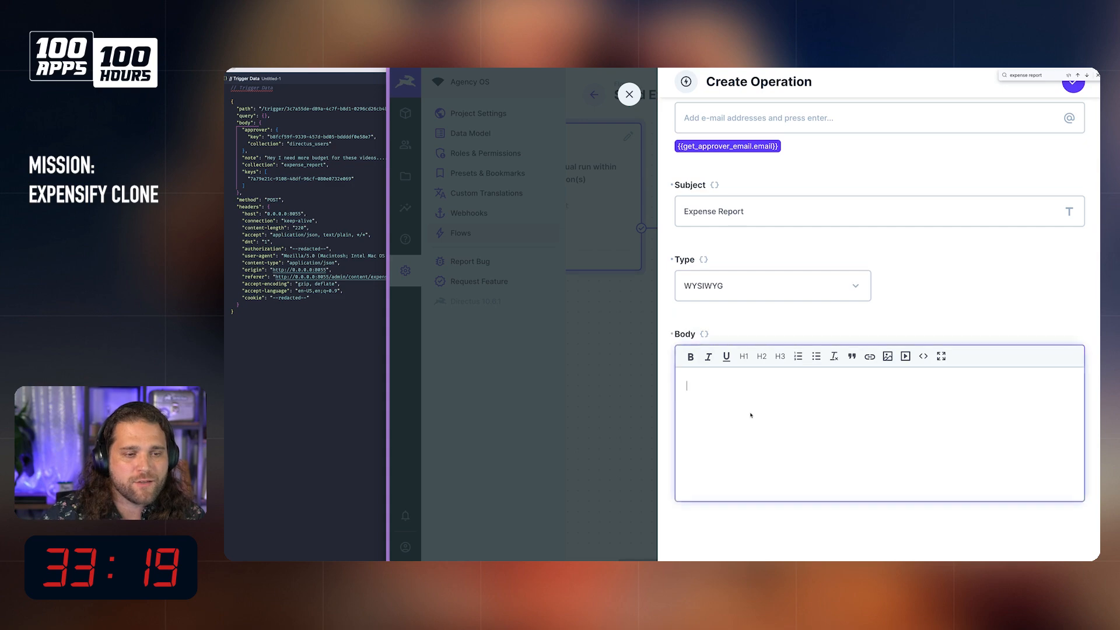
click(739, 284)
Step: Enter {{$trigger.body.note}} as the body of the email so it carries the note to the approver
click(799, 427)
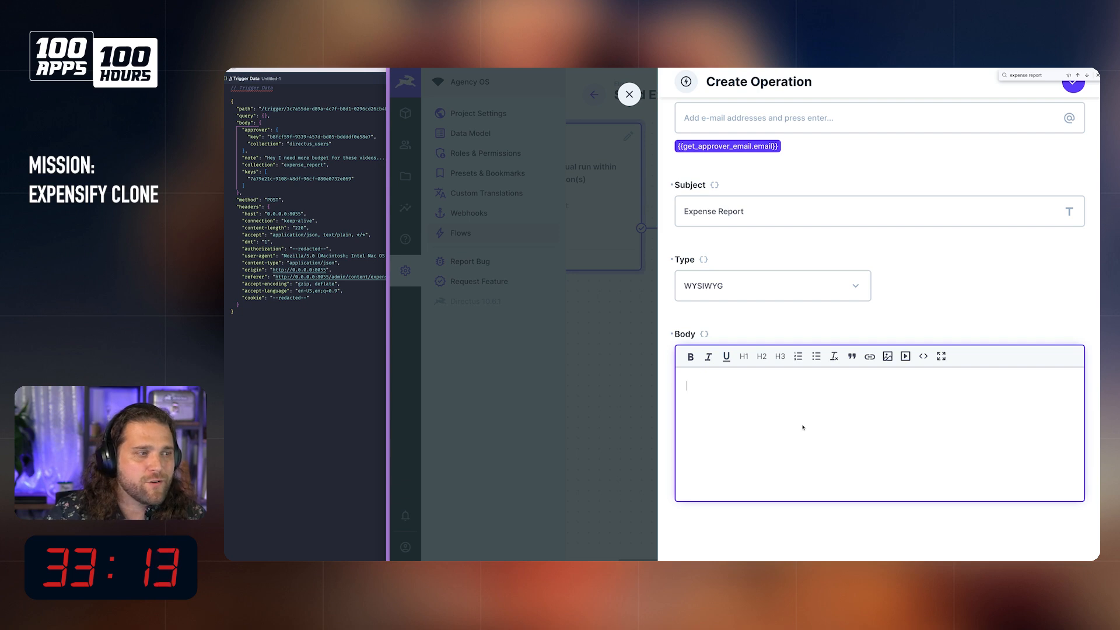
text({{)
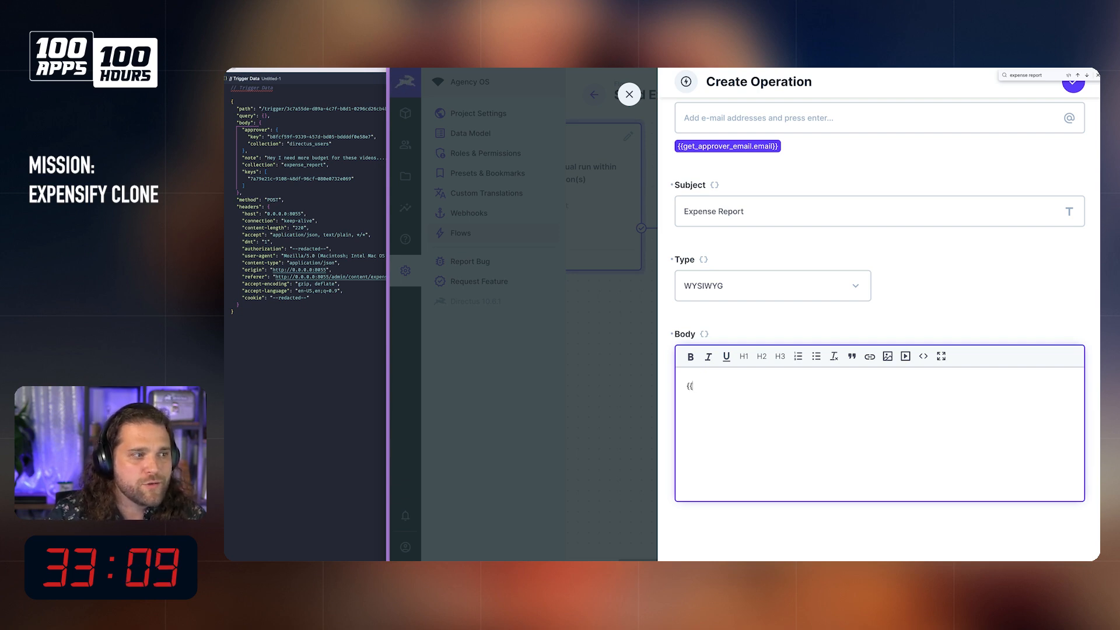
text($rig)
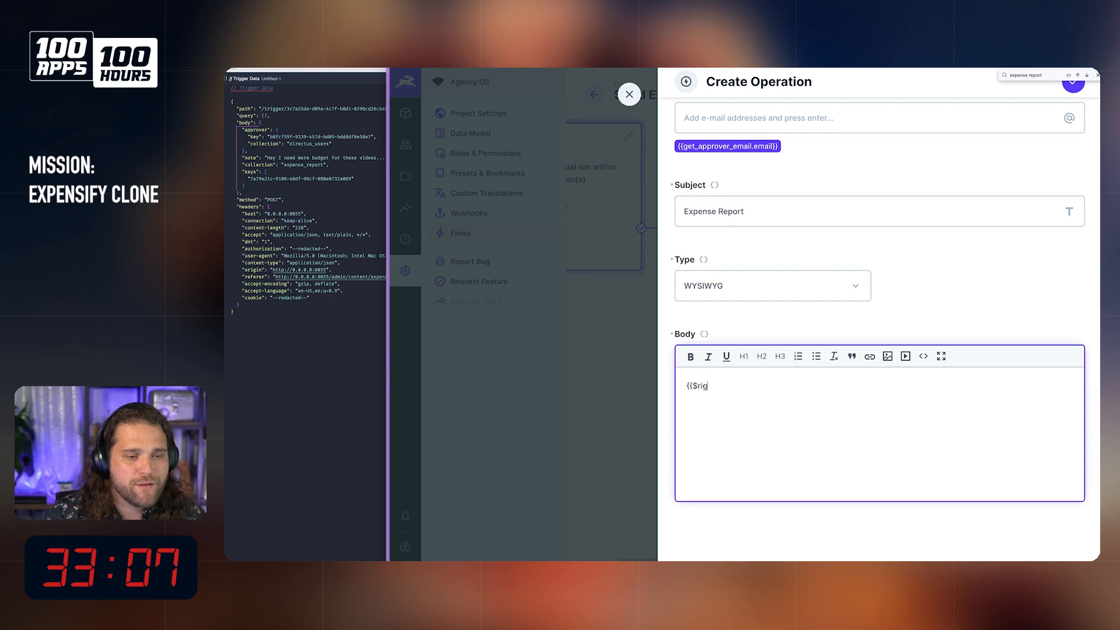
key(BackSpace)
key(BackSpace)
key(BackSpace)
text(trigger.)
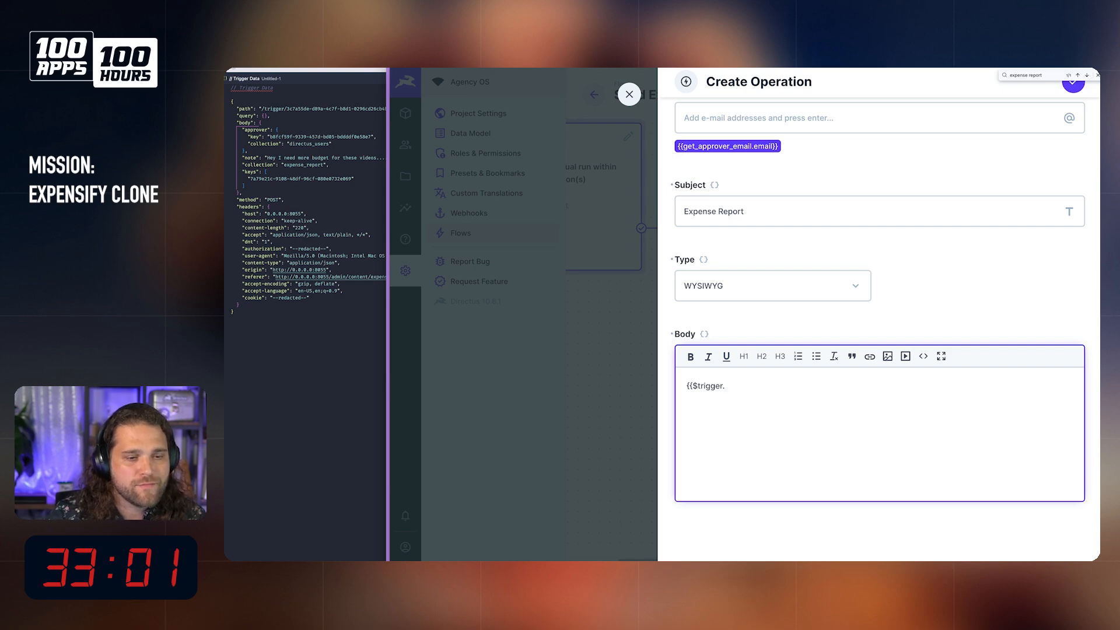
text(bo)
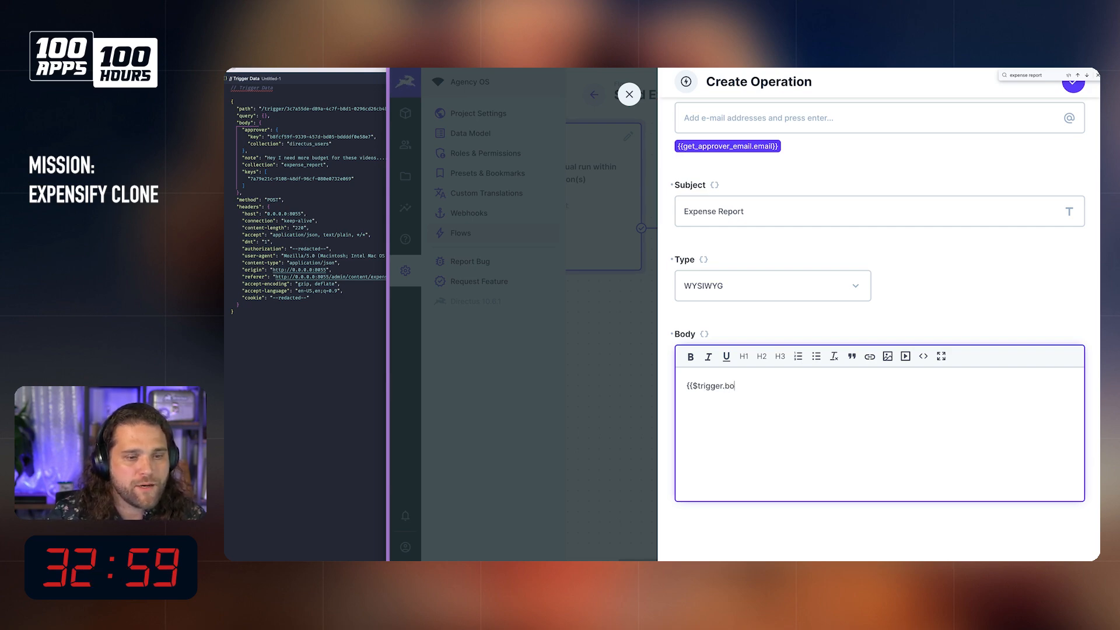
text(dy.note}})
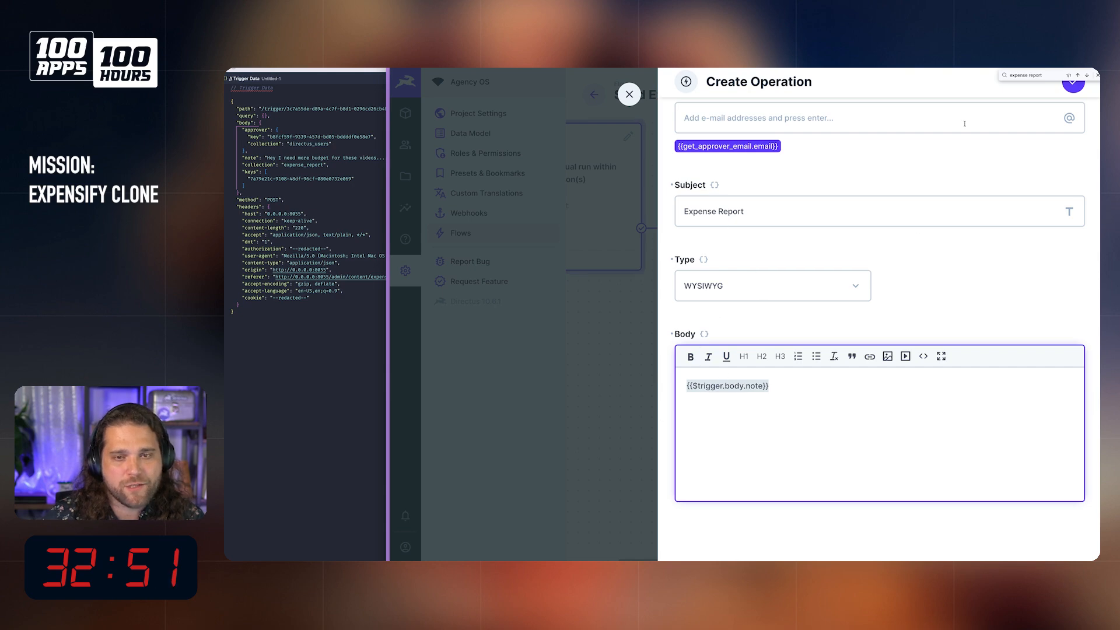
Step: Confirm the Send Email operation and save the Send Expense Report For Approval flow
scroll(995, 158, up, 2)
click(1073, 84)
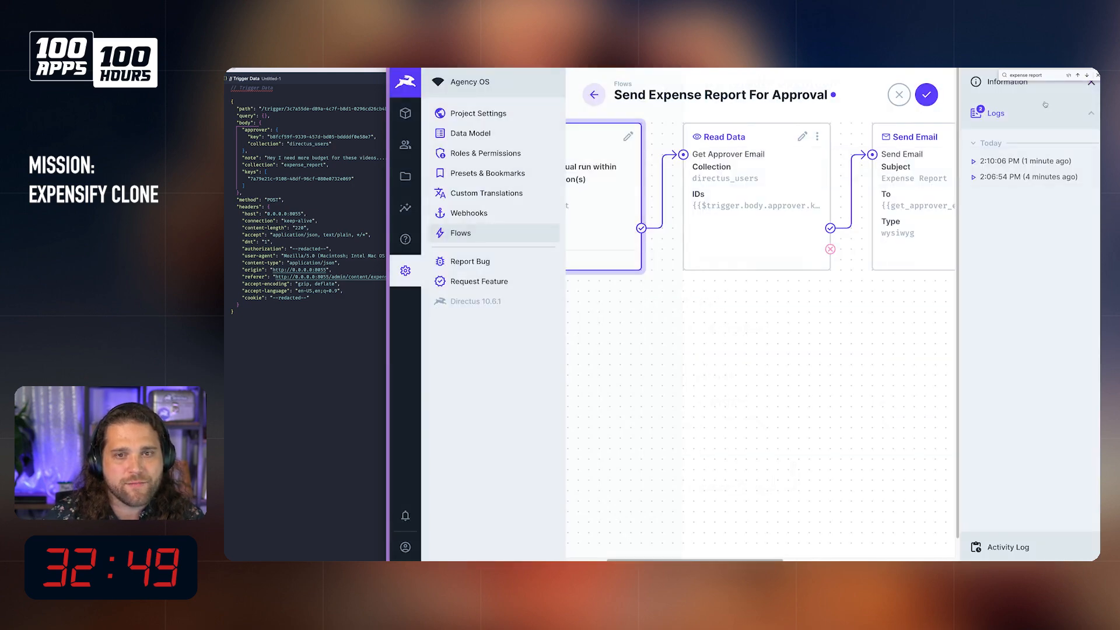
click(929, 97)
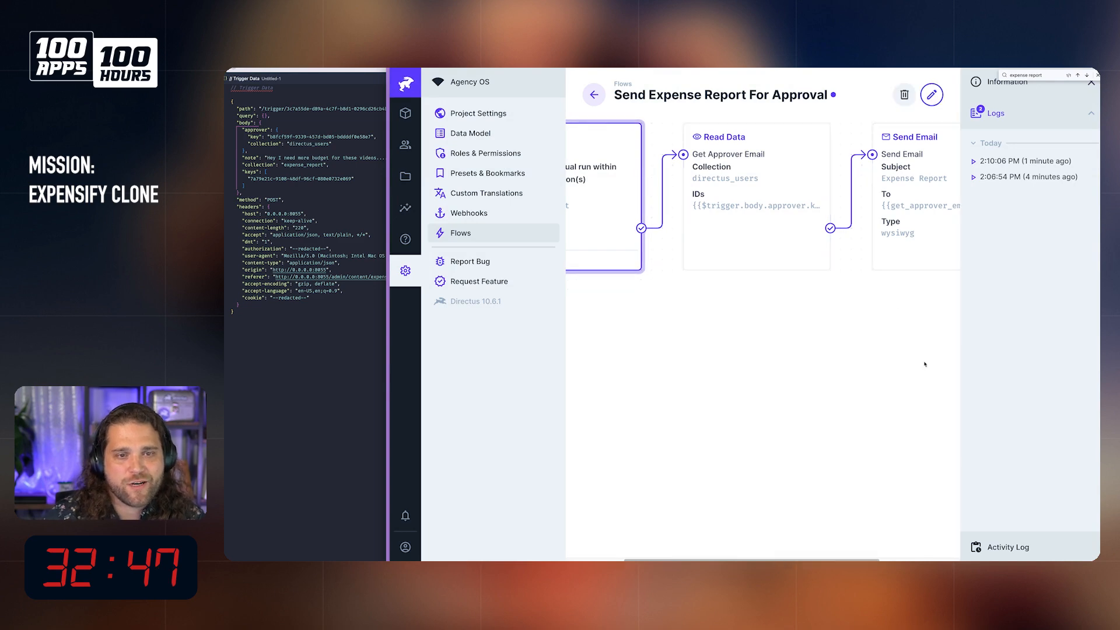
Step: Open the Expense Report collection and check the Expensify Tribute feature list in FigJam before returning to Directus
mouse_move(432, 114)
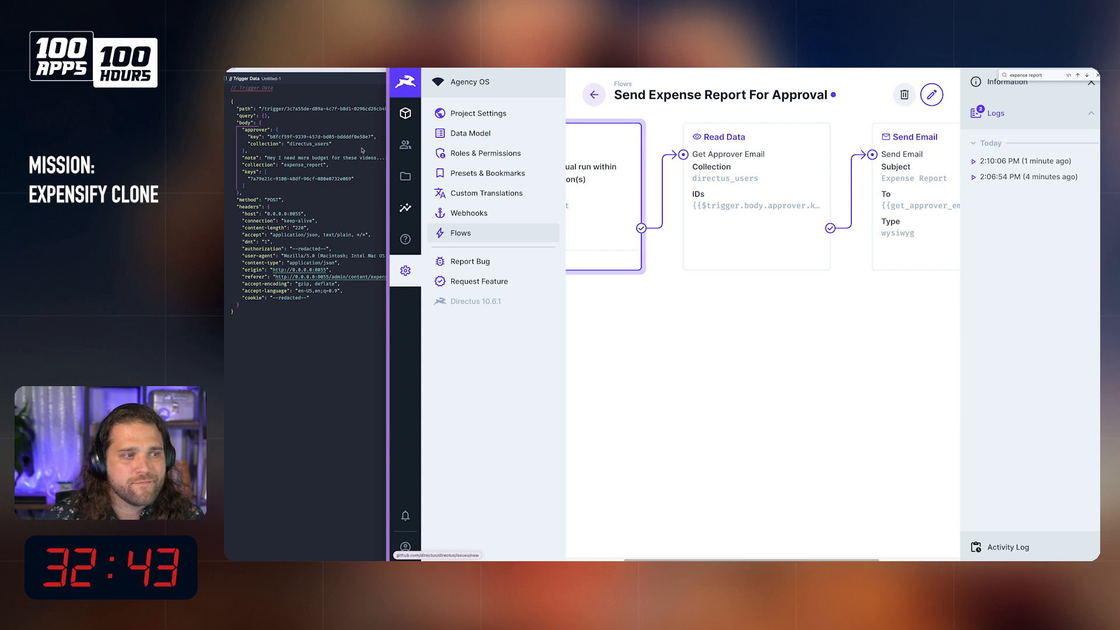
click(539, 82)
mouse_move(594, 557)
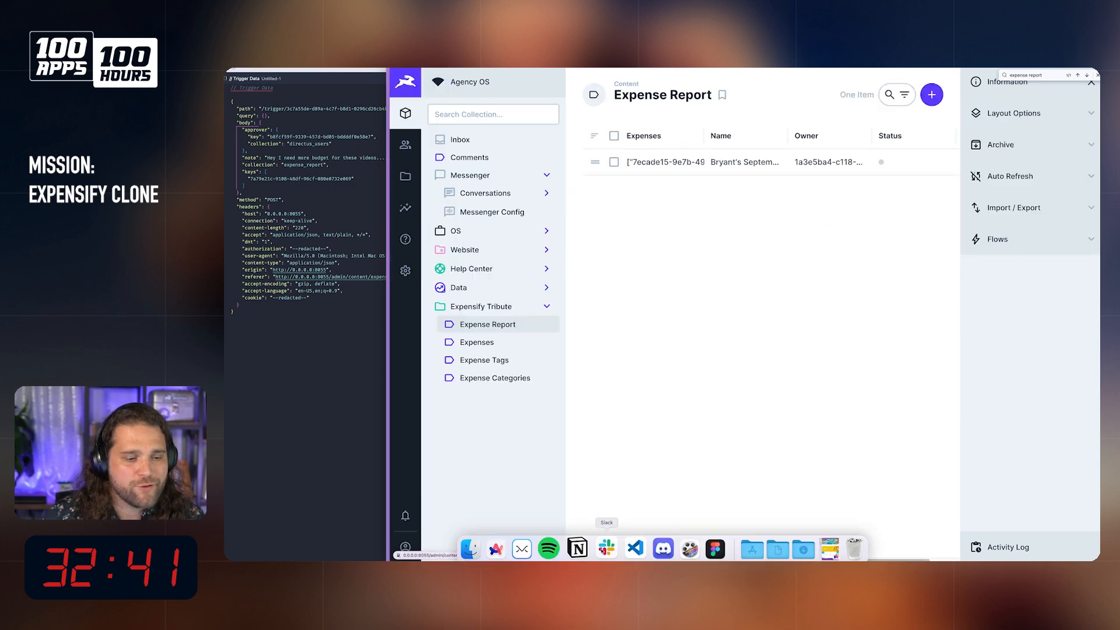
click(715, 548)
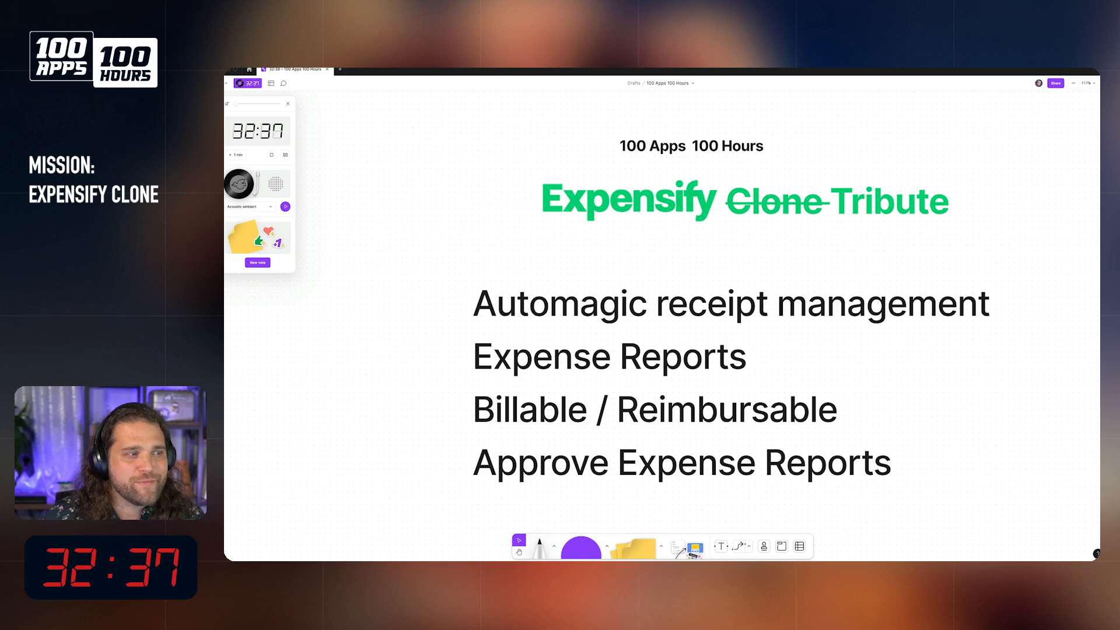
click(500, 554)
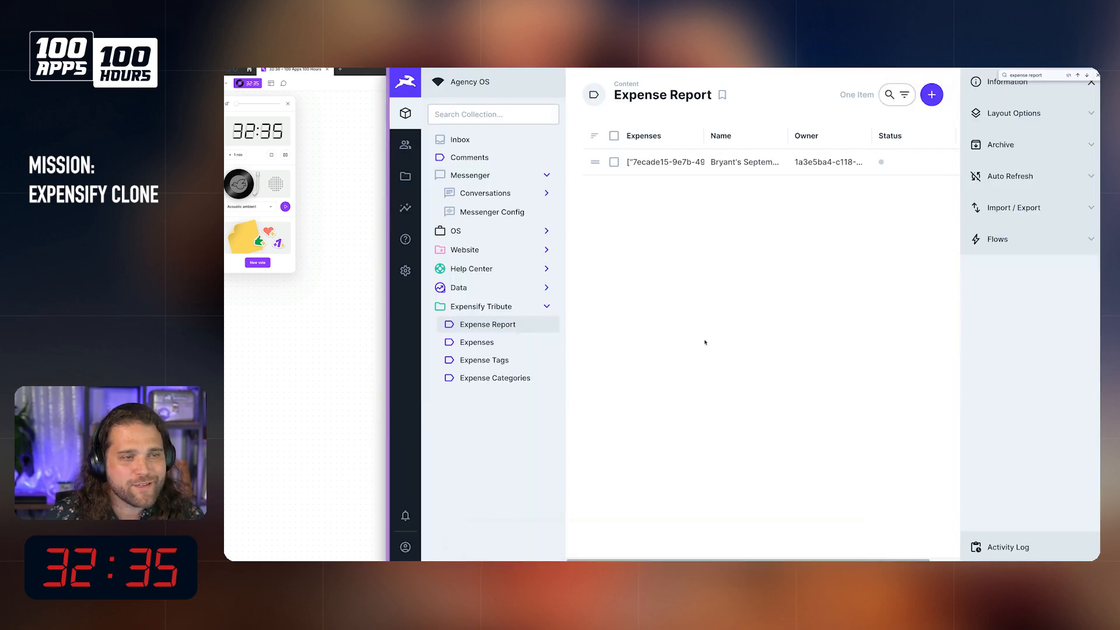
click(230, 69)
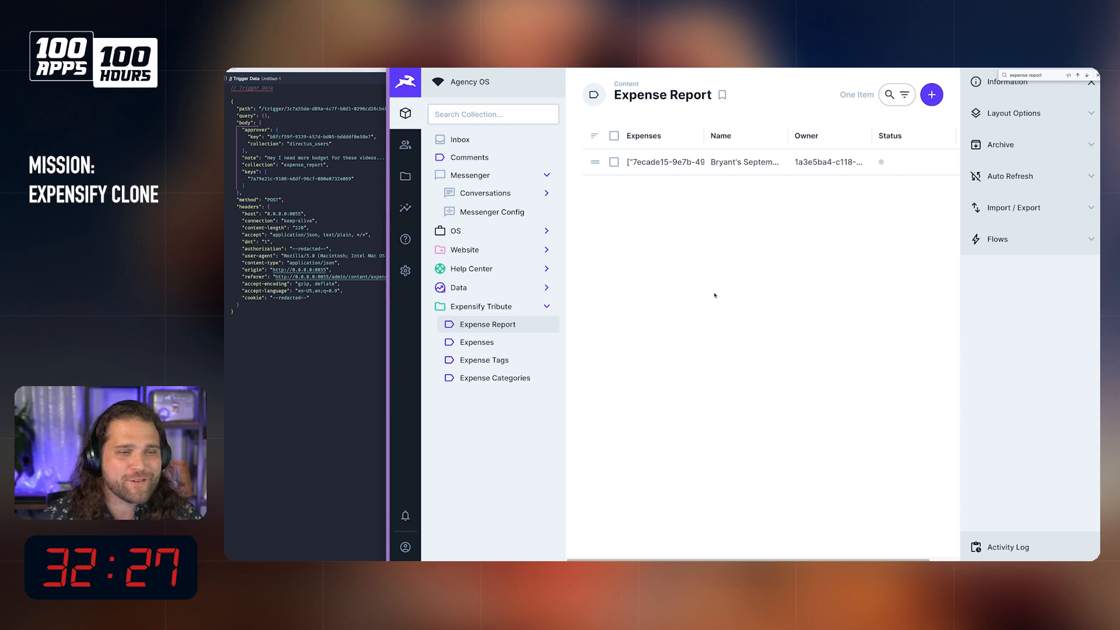
Step: Start the Send Expense Report For Approval flow on the September Expenses report with the Gmail user as approver
click(660, 163)
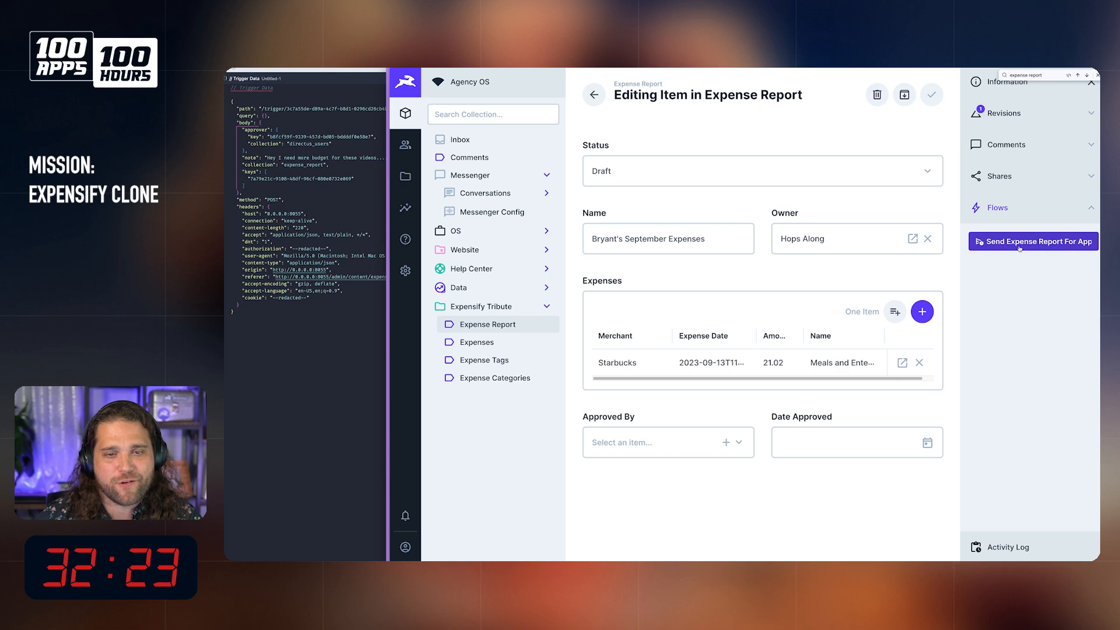
click(1021, 246)
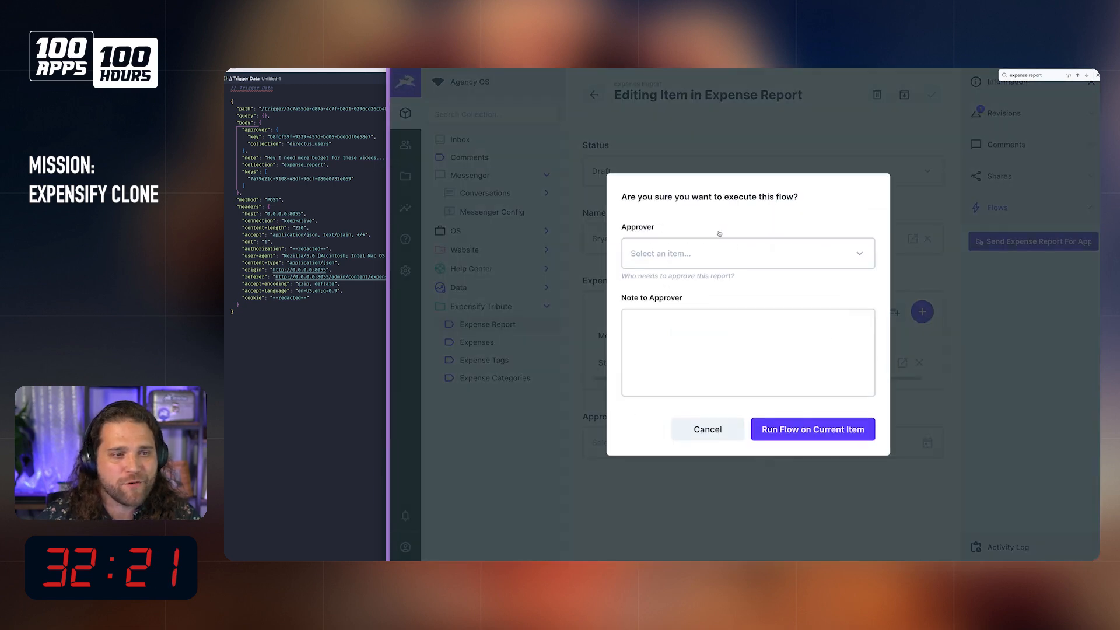
click(721, 259)
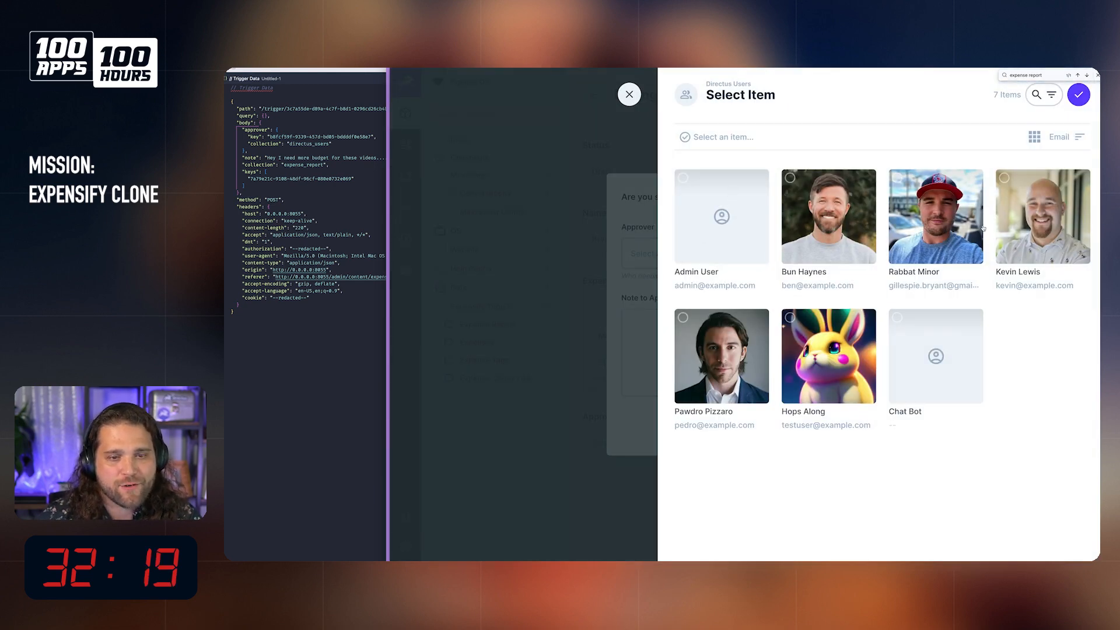
click(943, 234)
click(1079, 94)
Step: Add the approver note "Hey man - I need some more lattes" and run the flow on the current item
click(727, 368)
text(Hey man - I need some more lattes)
click(809, 431)
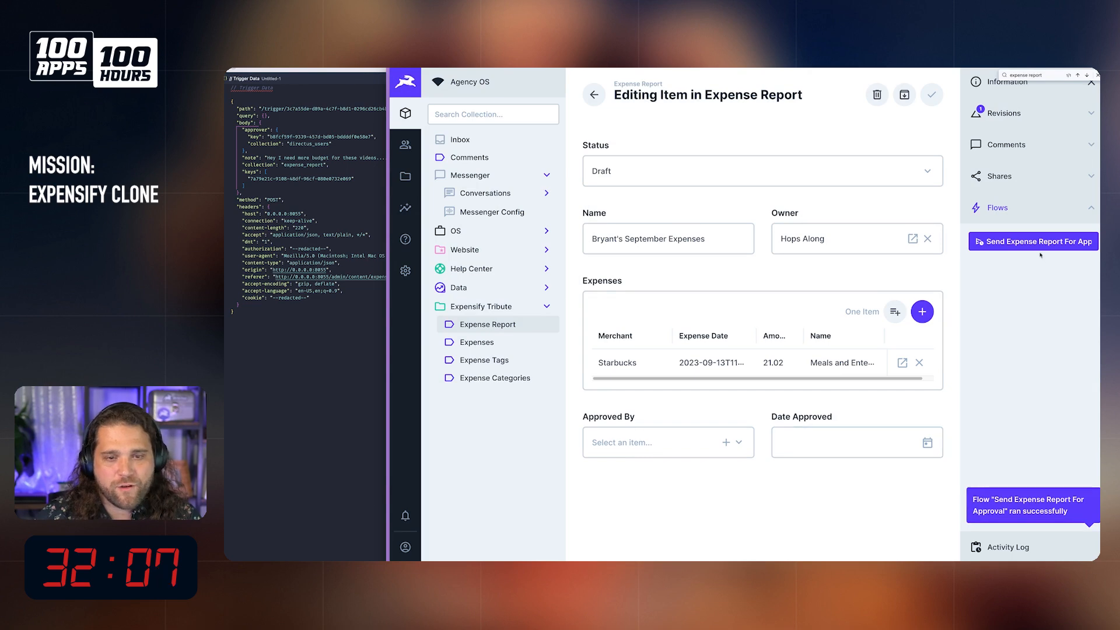
Step: Reopen the Send Expense Report For Approval flow and review the Send Email options in the 2:13:07 PM log
click(406, 271)
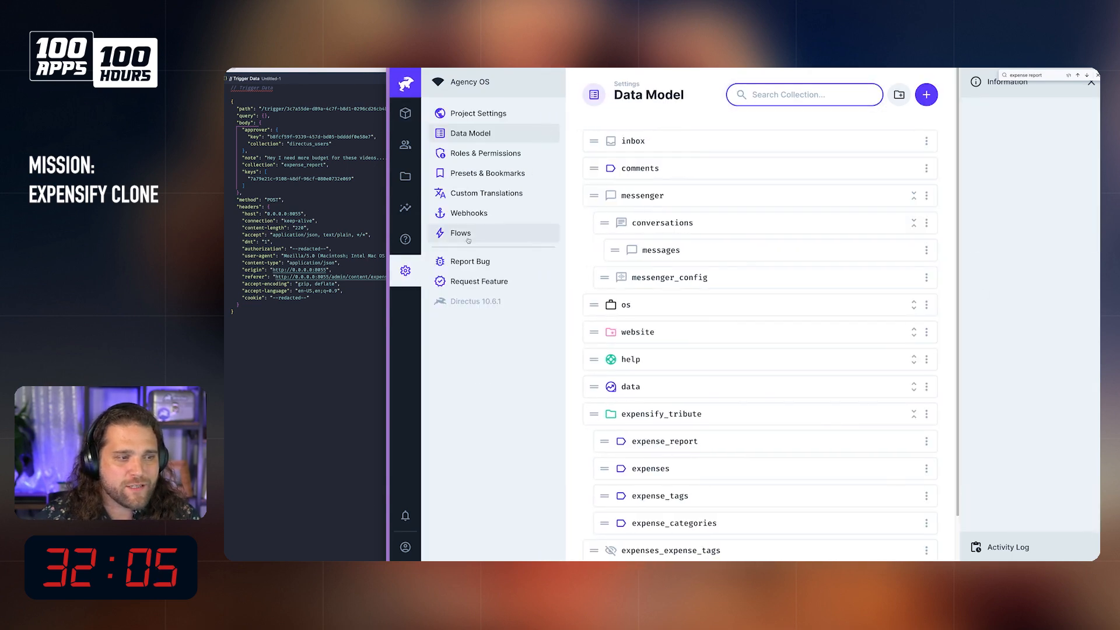
click(461, 233)
click(681, 235)
click(1045, 110)
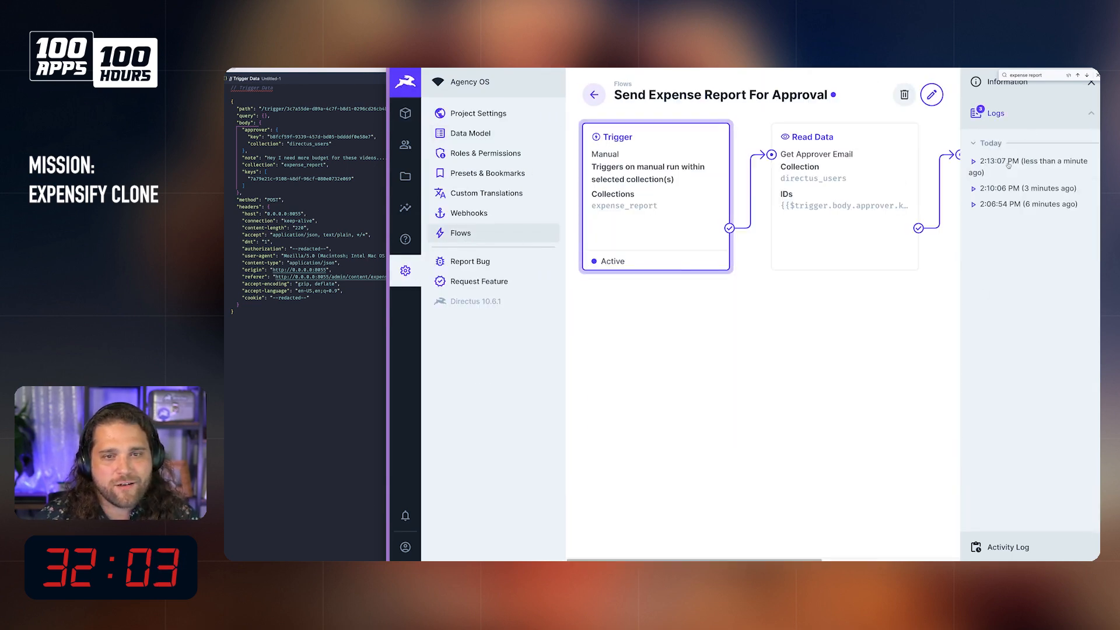
click(1027, 164)
click(698, 314)
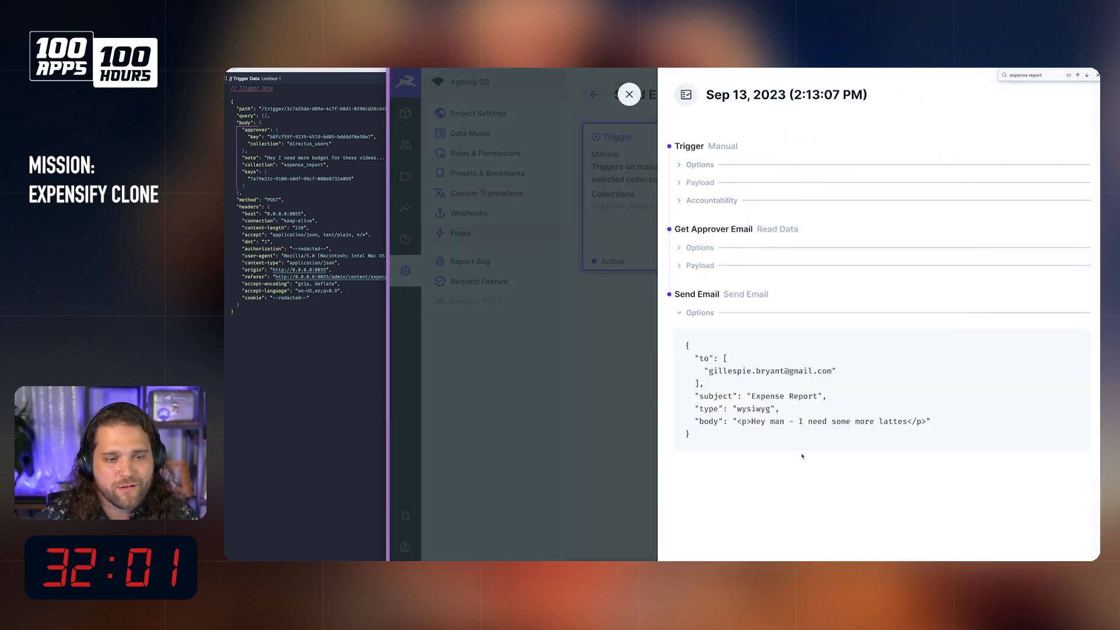
Step: Switch to Missive to check the received Expense Report email, then close it and the flow's run log
mouse_move(668, 552)
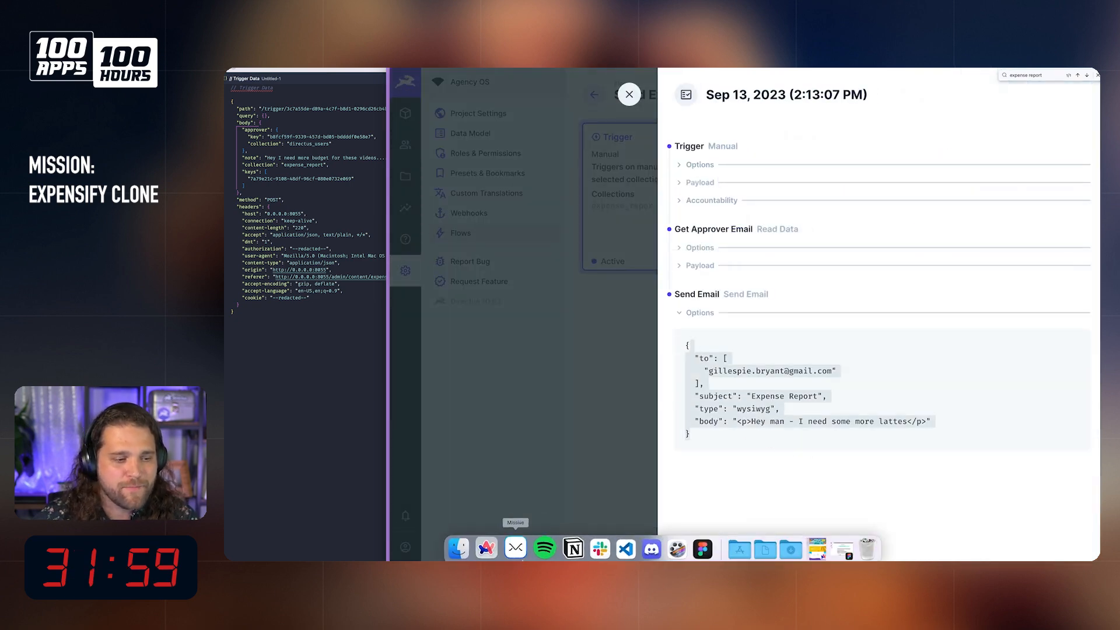
click(509, 550)
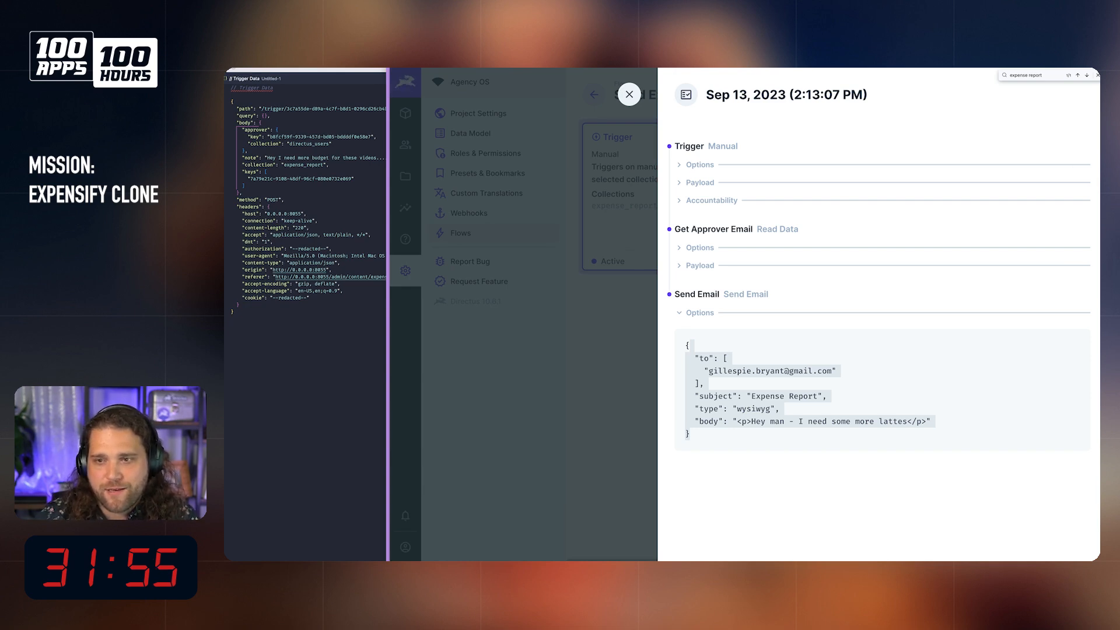
drag(1097, 119, 597, 139)
triple_click(515, 218)
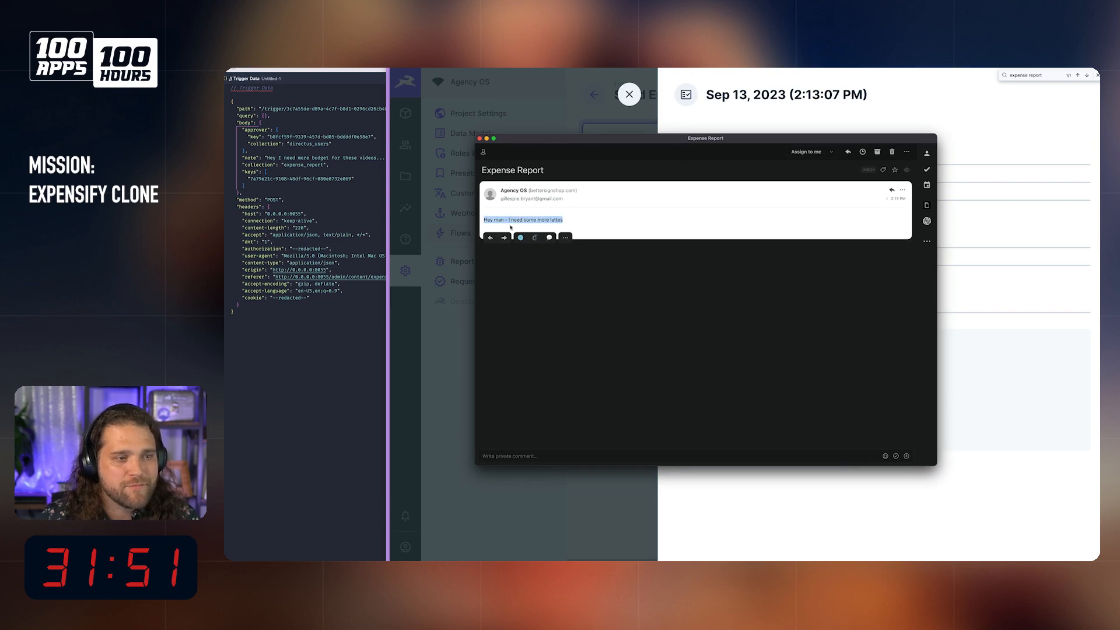
click(512, 221)
drag(566, 226, 484, 221)
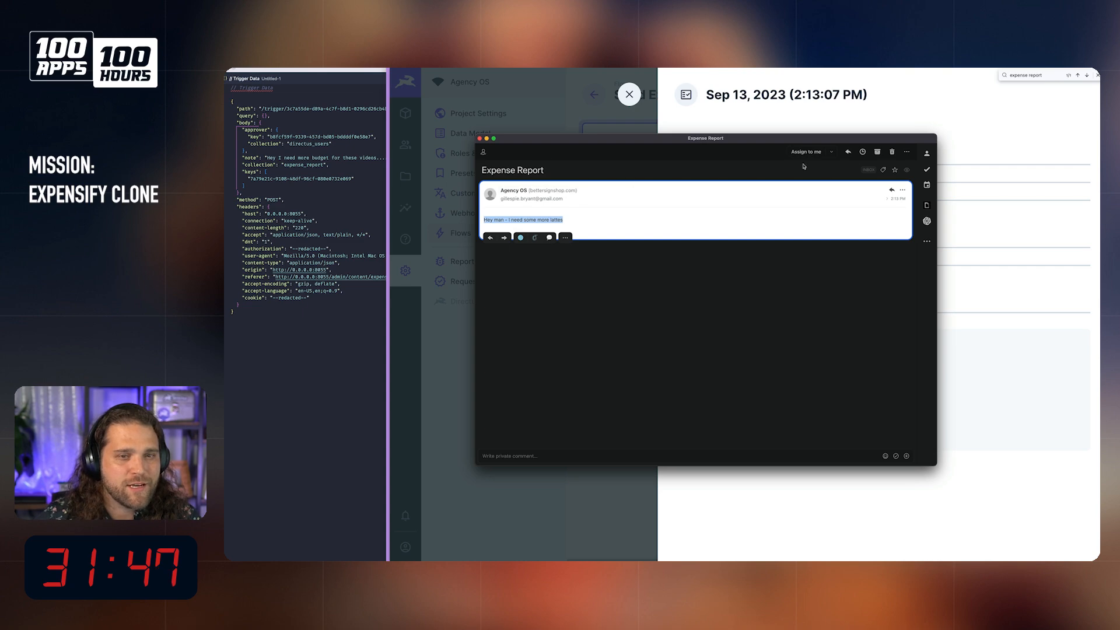
click(480, 138)
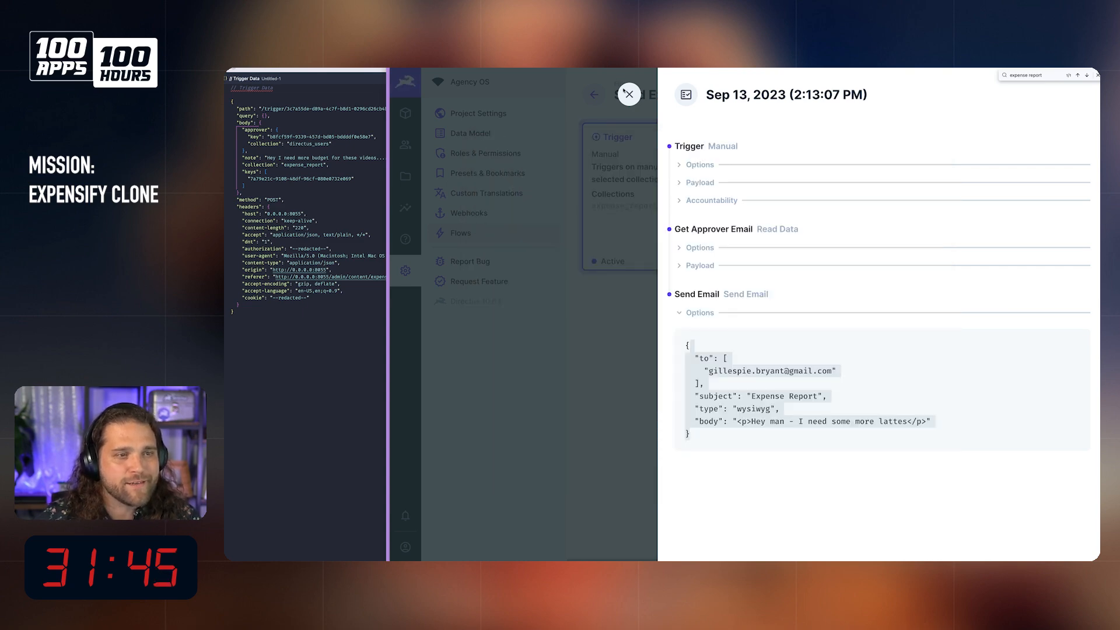
click(629, 94)
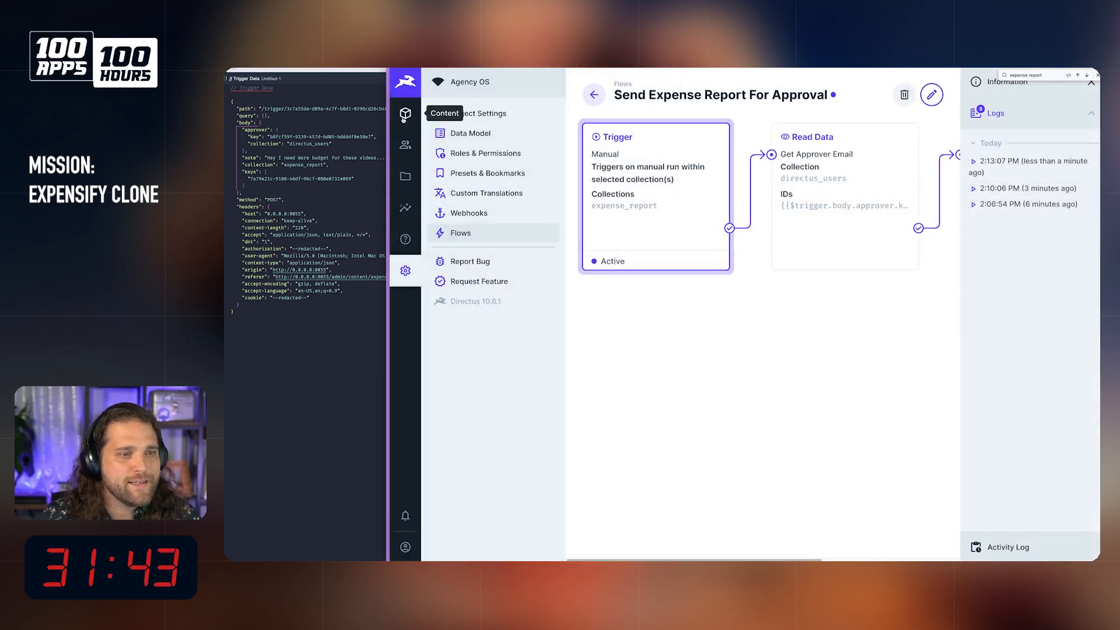
click(406, 113)
click(694, 171)
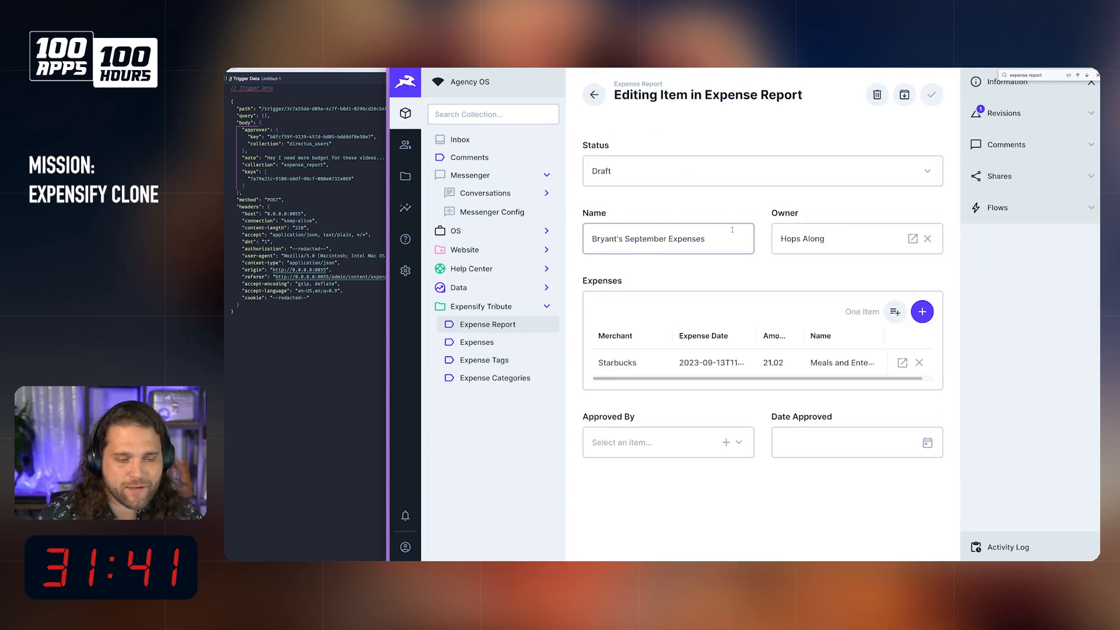
key(super+l)
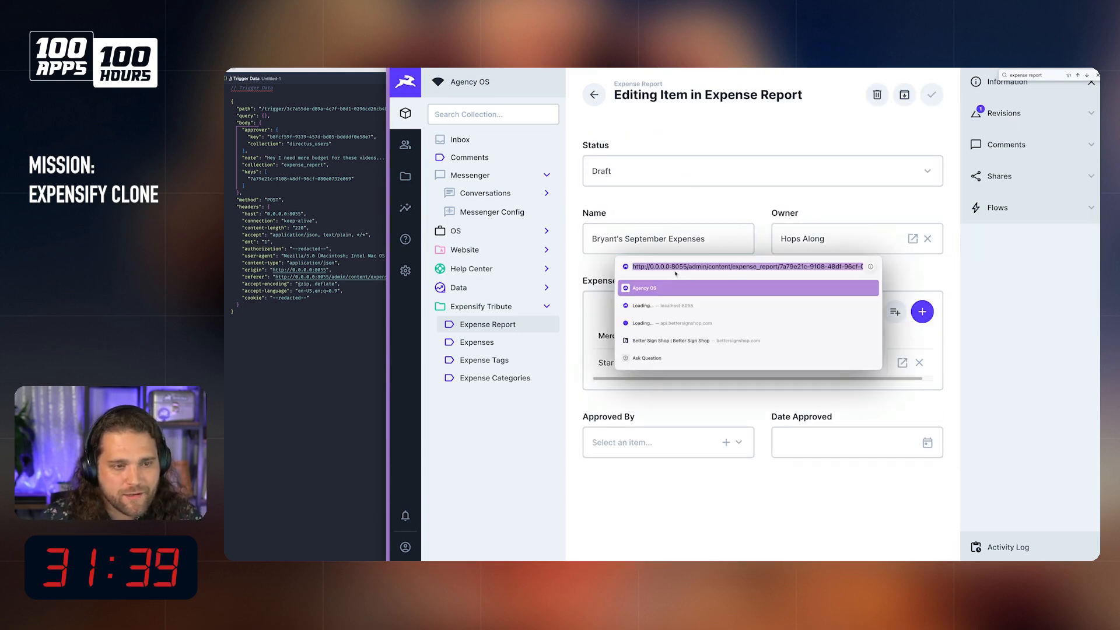
click(752, 267)
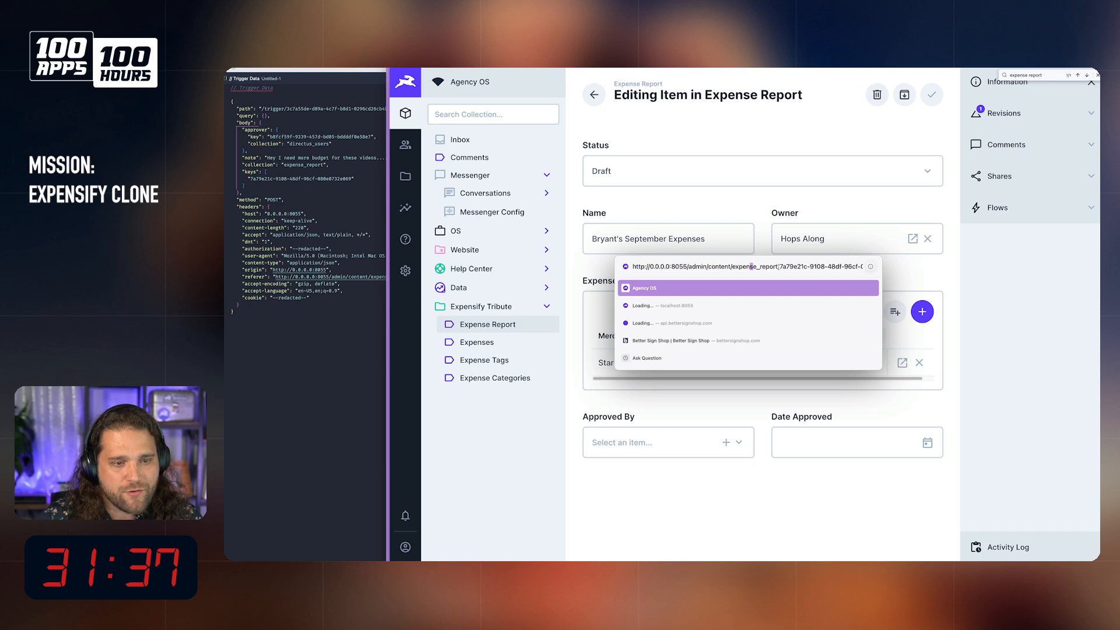
drag(714, 263, 637, 260)
drag(782, 266, 637, 276)
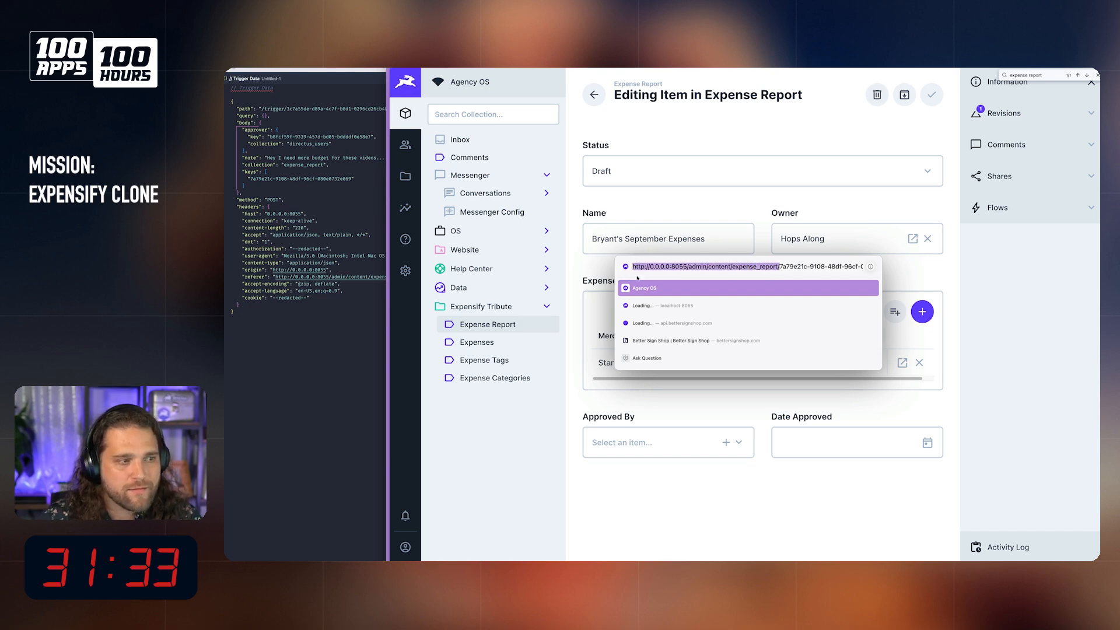
click(718, 195)
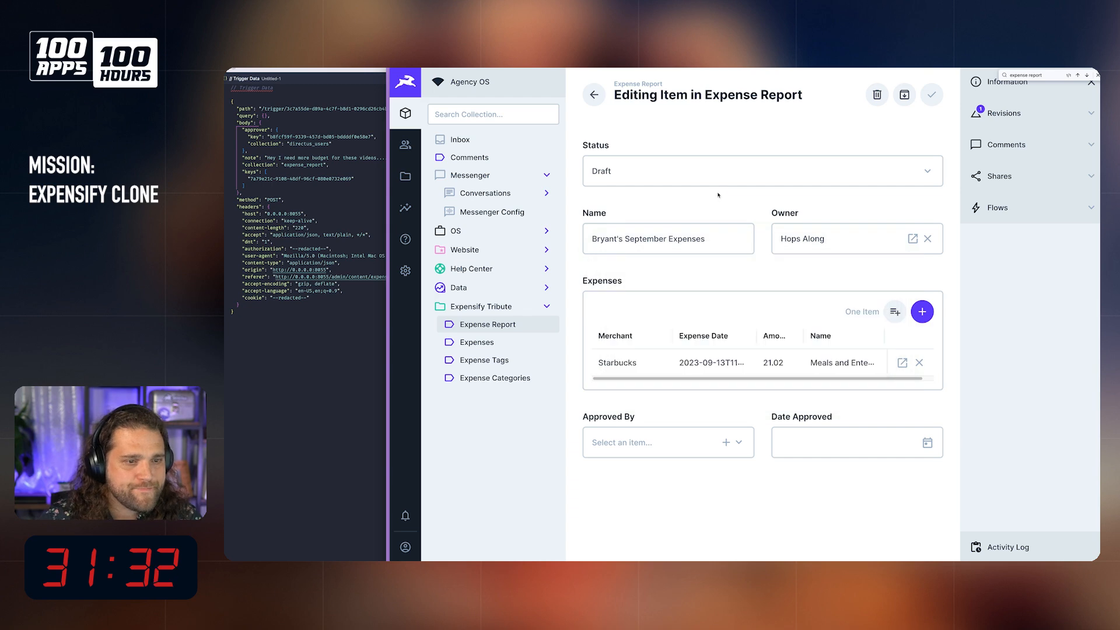
Step: Edit the Send Expense Report For Approval flow's Send Email operation, adding the line "View and Approve Report" below the note in the body
click(410, 278)
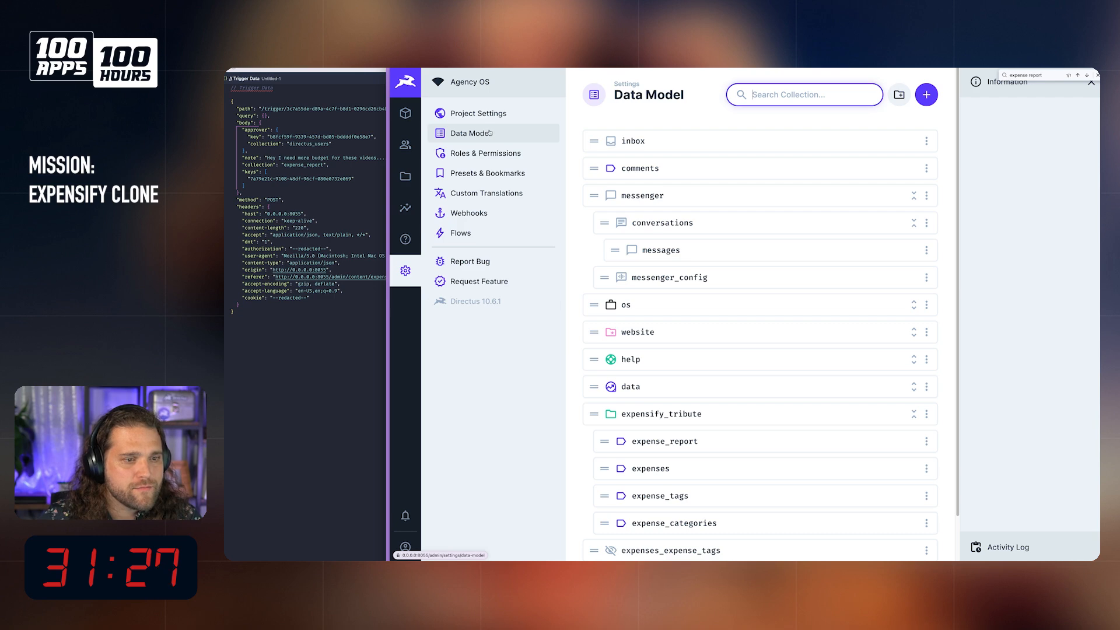
click(460, 233)
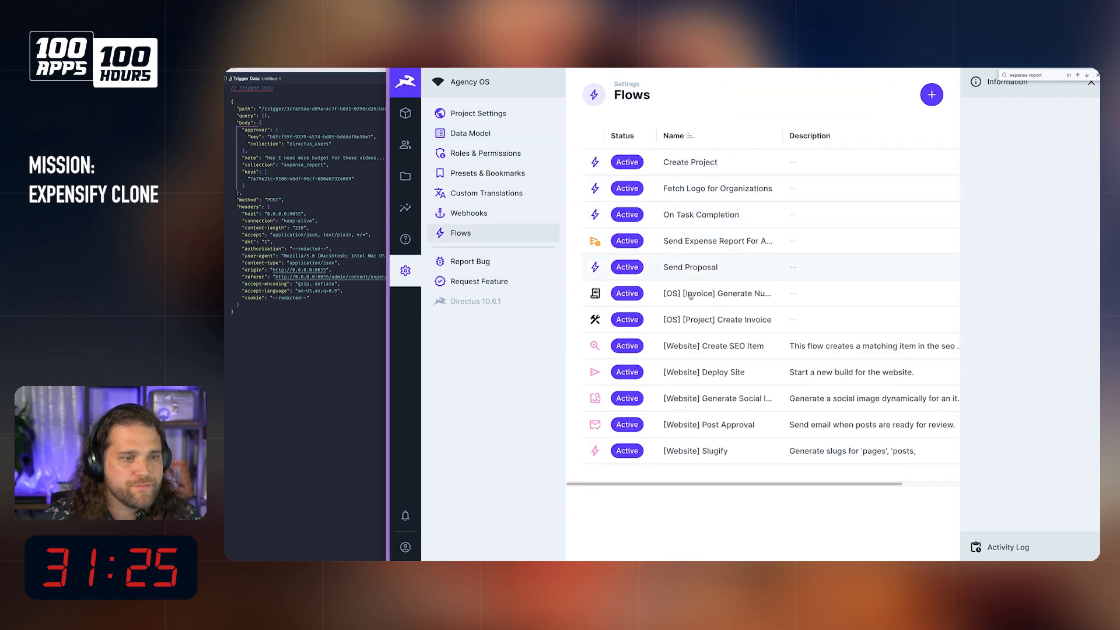
click(723, 241)
scroll(891, 143, right, 4)
click(932, 94)
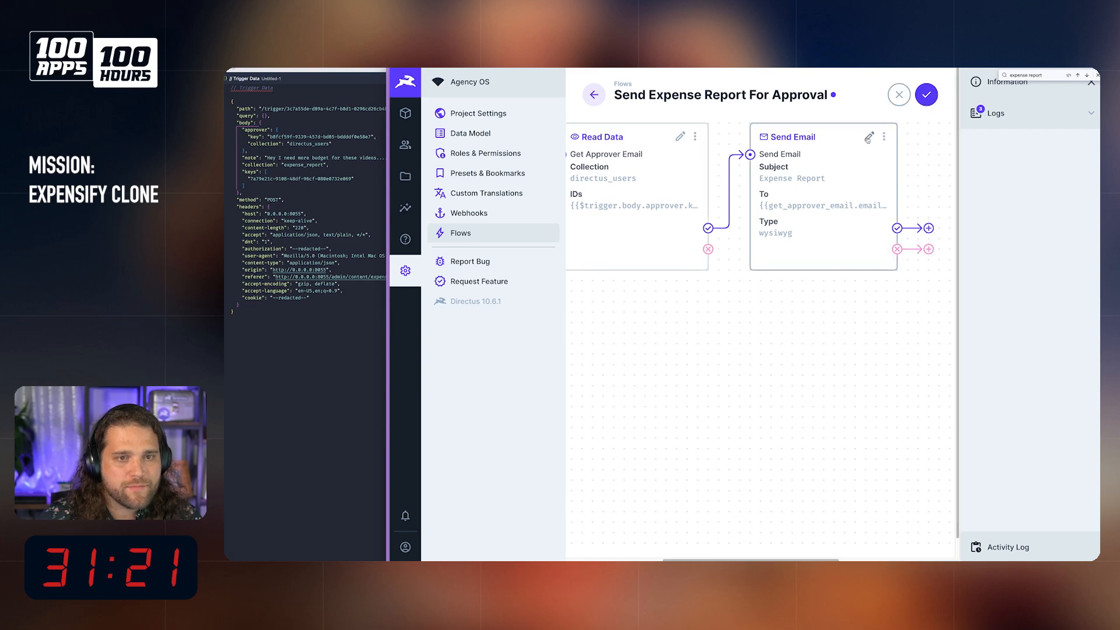
click(866, 139)
scroll(756, 410, down, 2)
click(787, 395)
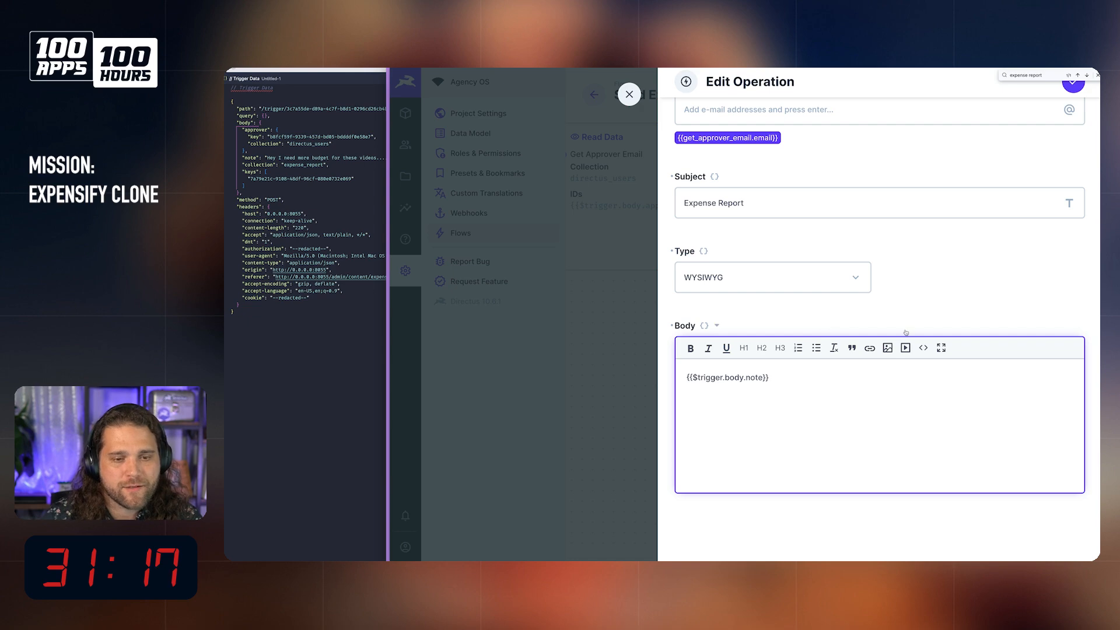
text(View and Approve Report)
key(shift+super+Left)
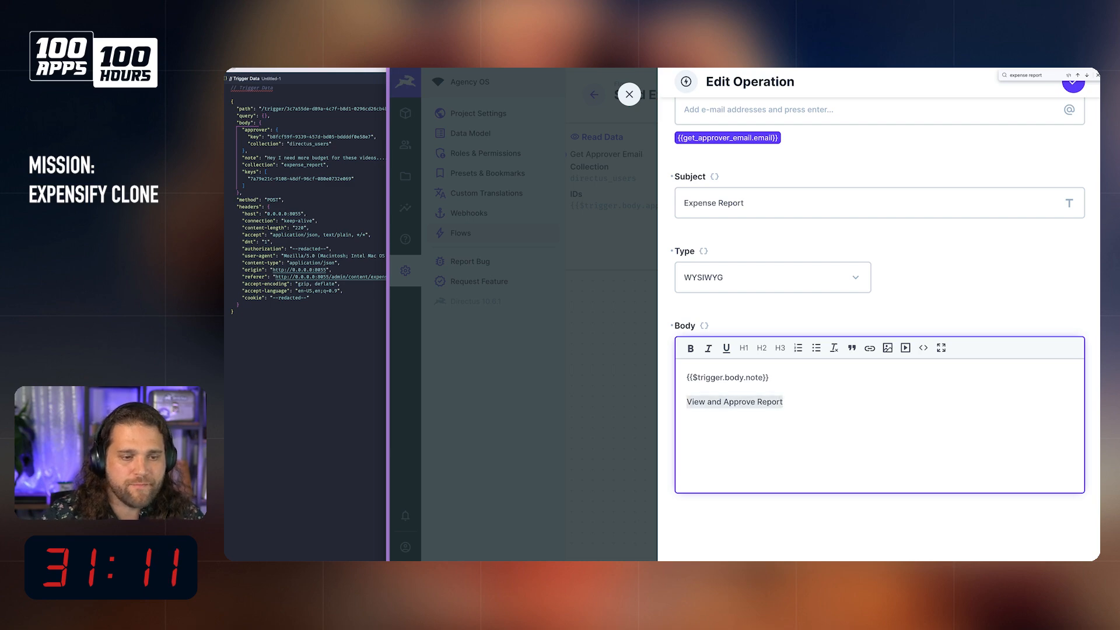
click(869, 347)
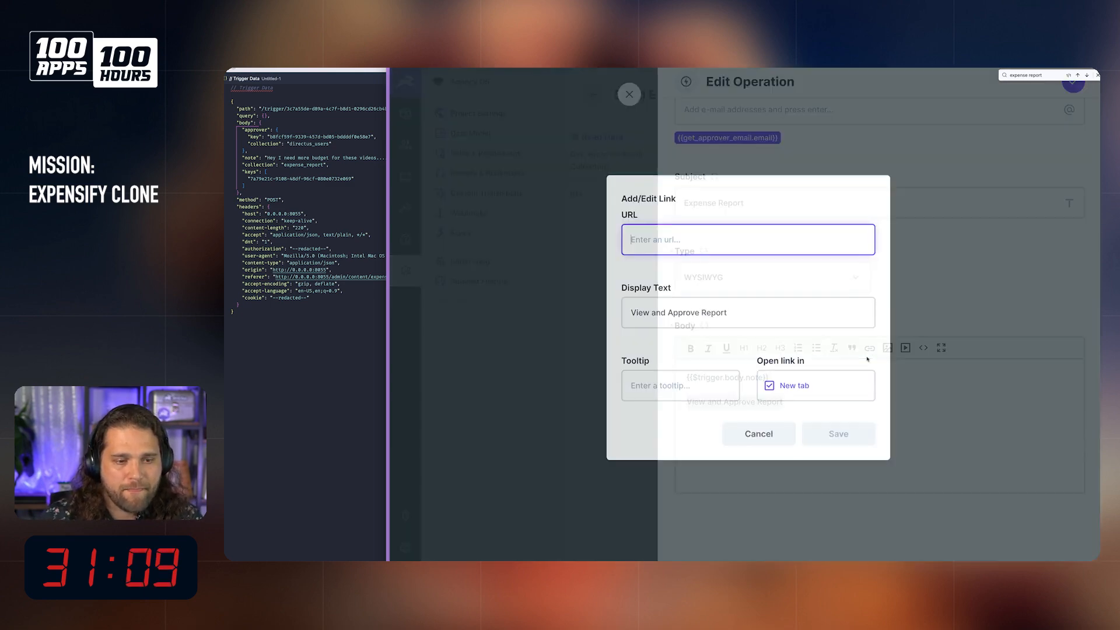
text(http://0.0.0.0:8055/admin/content/expense_report/)
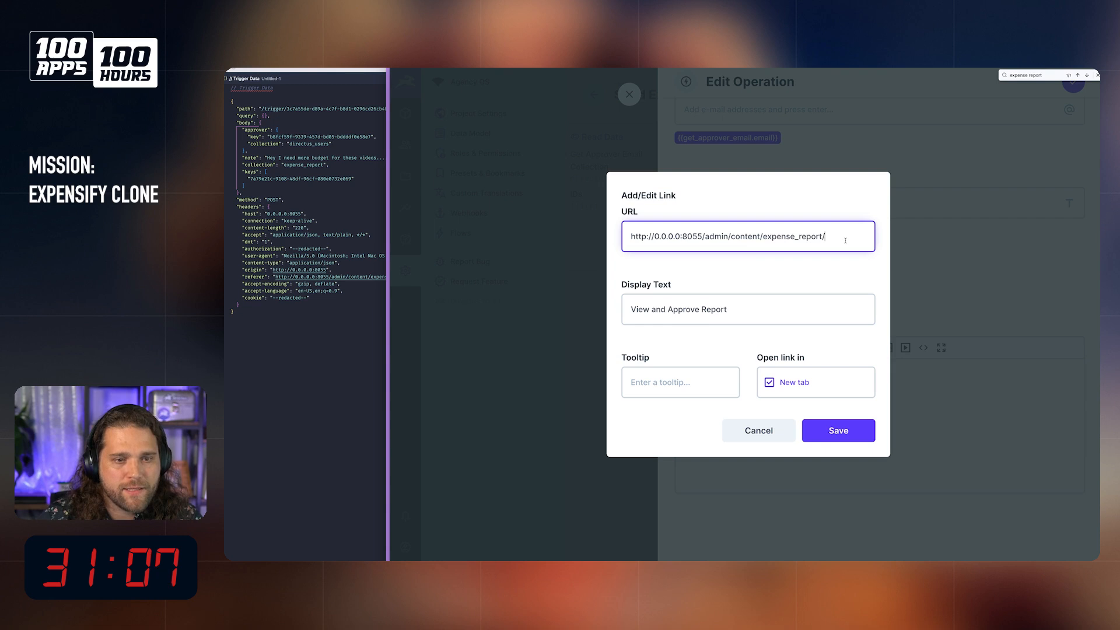
text({{$trigger.)
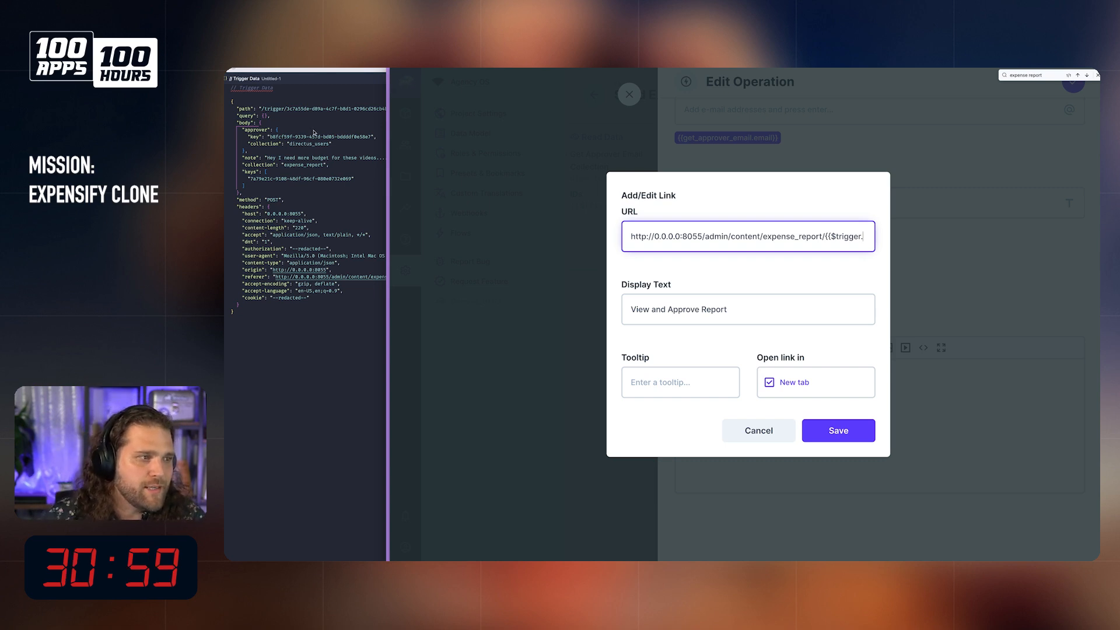
text(body)
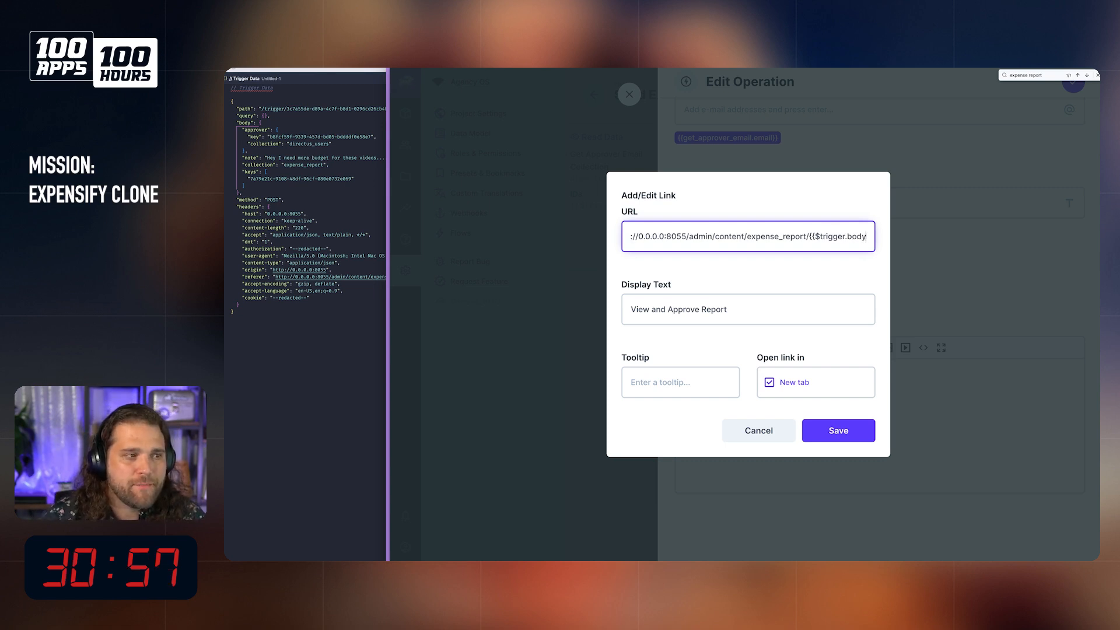
text(.keys)
text([0)
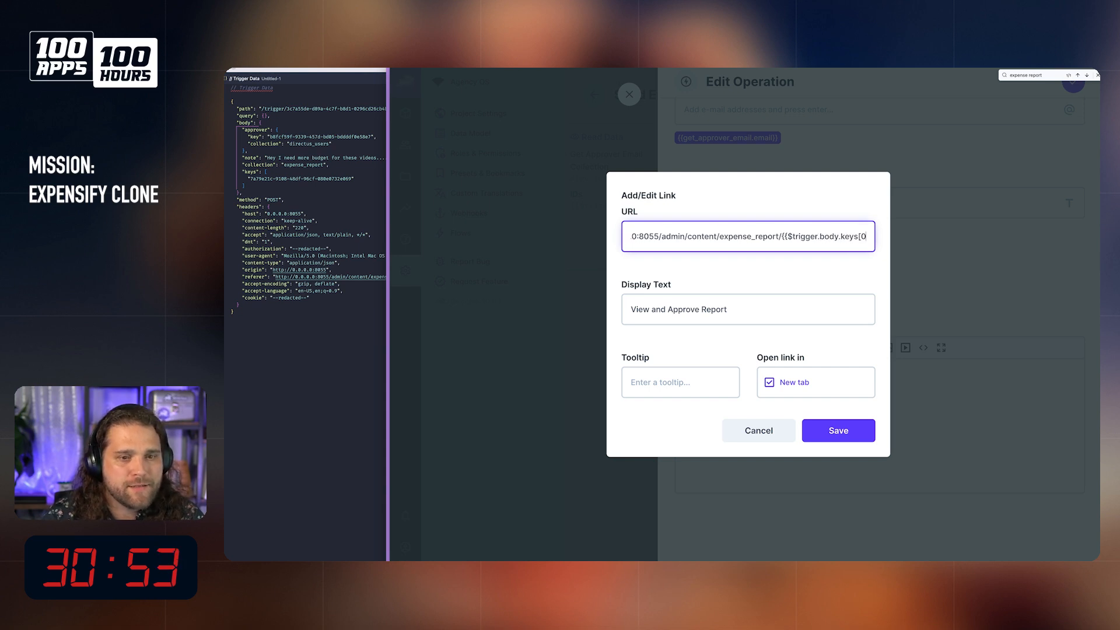
text(]}})
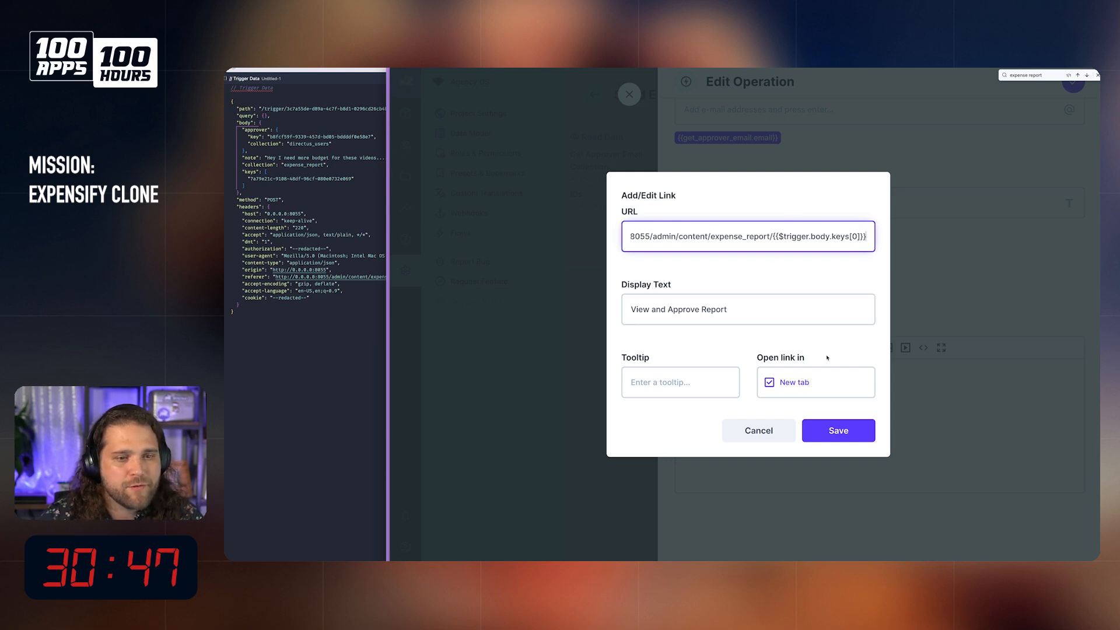
click(848, 435)
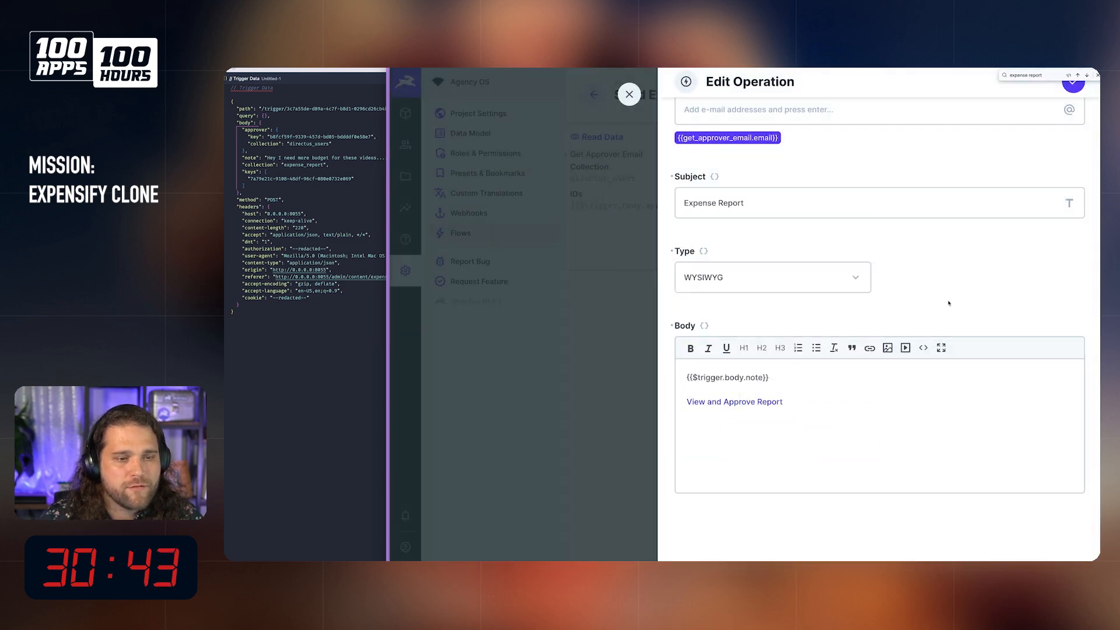
click(1074, 86)
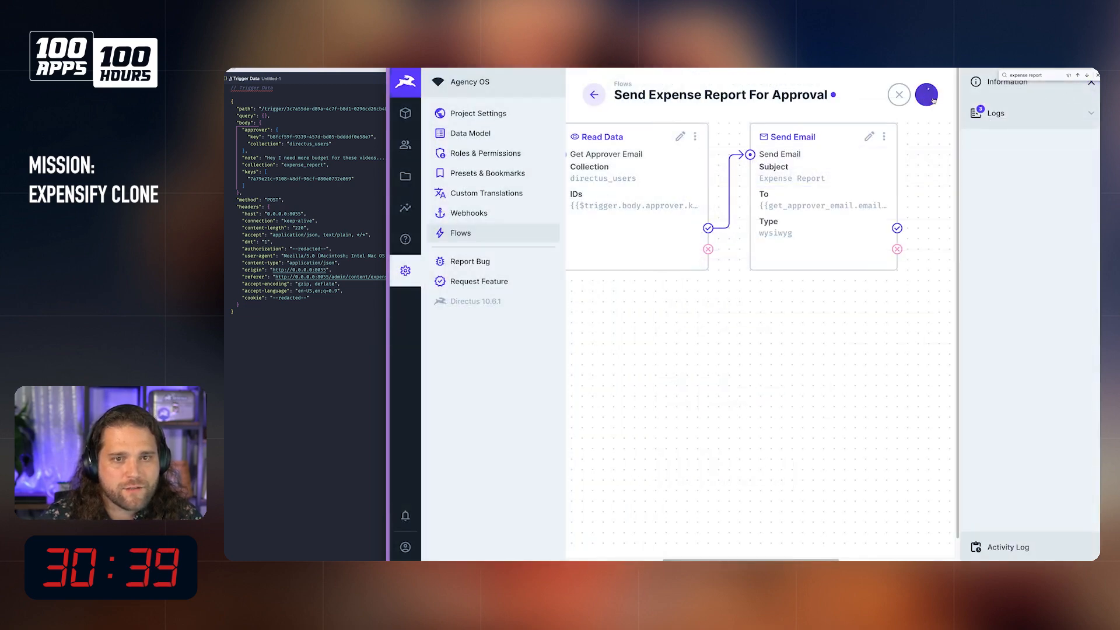
Step: Start the Send Expense Report For Approval flow from the September Expenses report, choosing the user with the Gmail address as approver
click(407, 114)
click(706, 162)
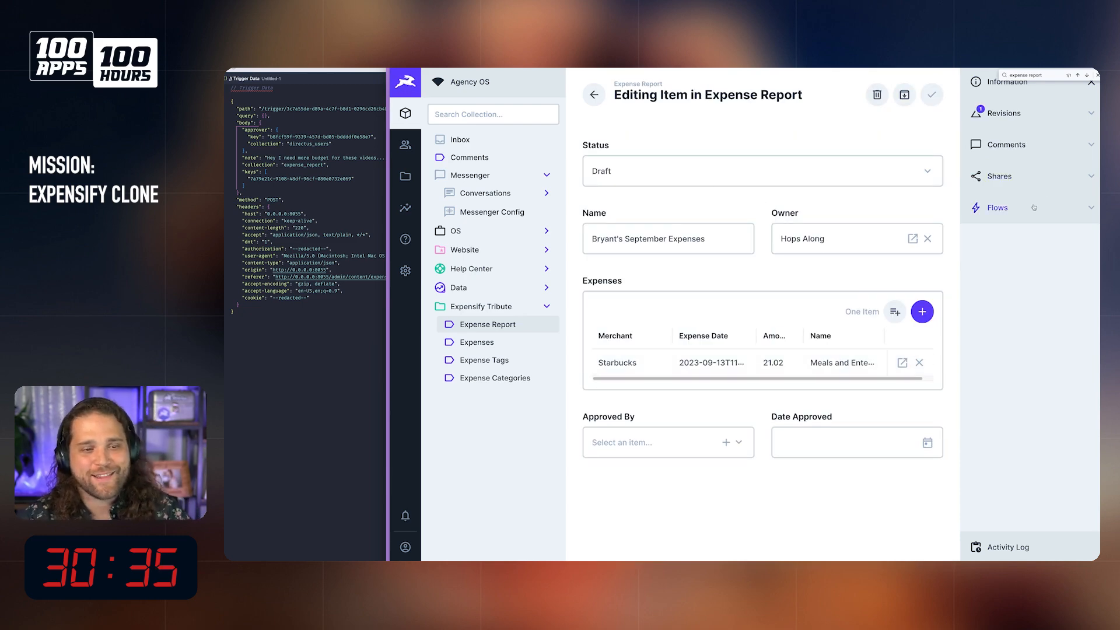
click(1034, 208)
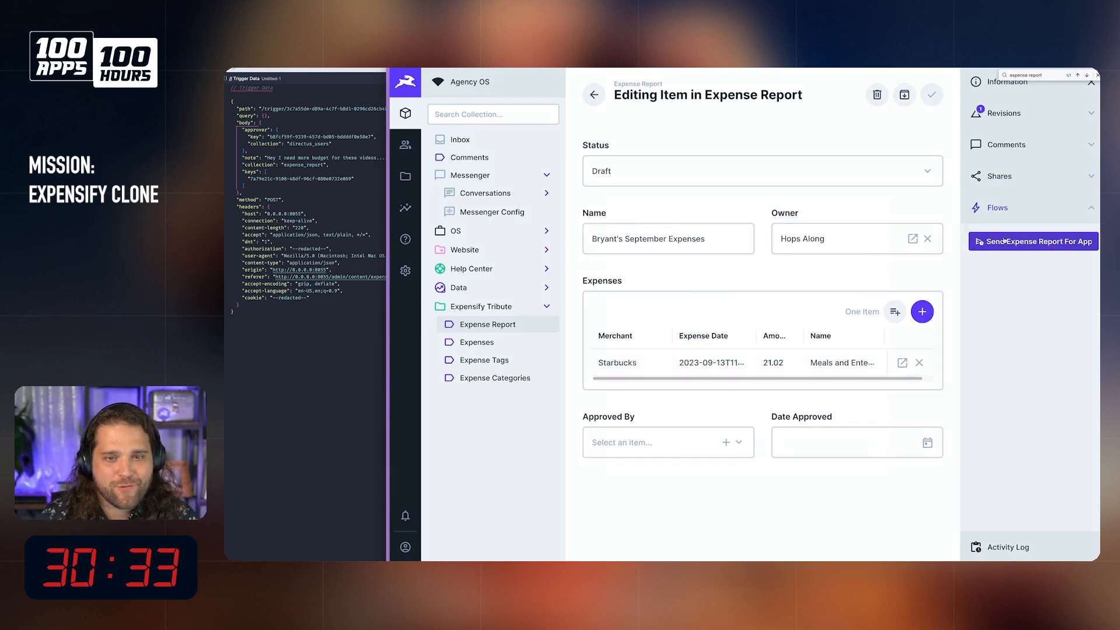
click(1033, 241)
click(735, 253)
click(952, 231)
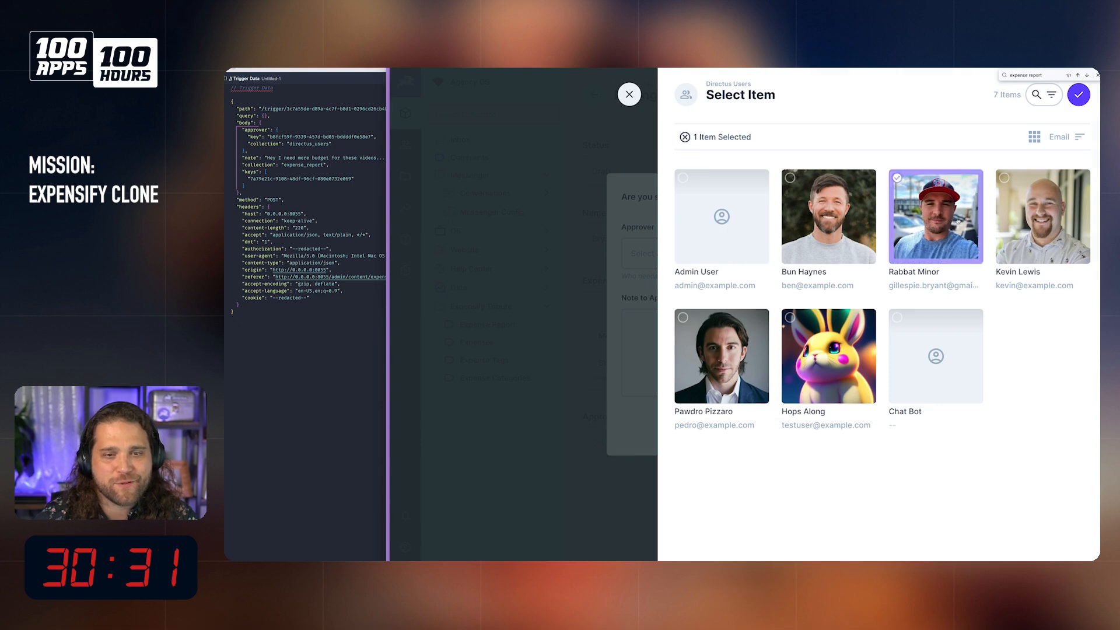
click(1074, 98)
Step: Enter the approver note "One more time with a link hopefully" and run the flow on the current item
click(732, 362)
text(One)
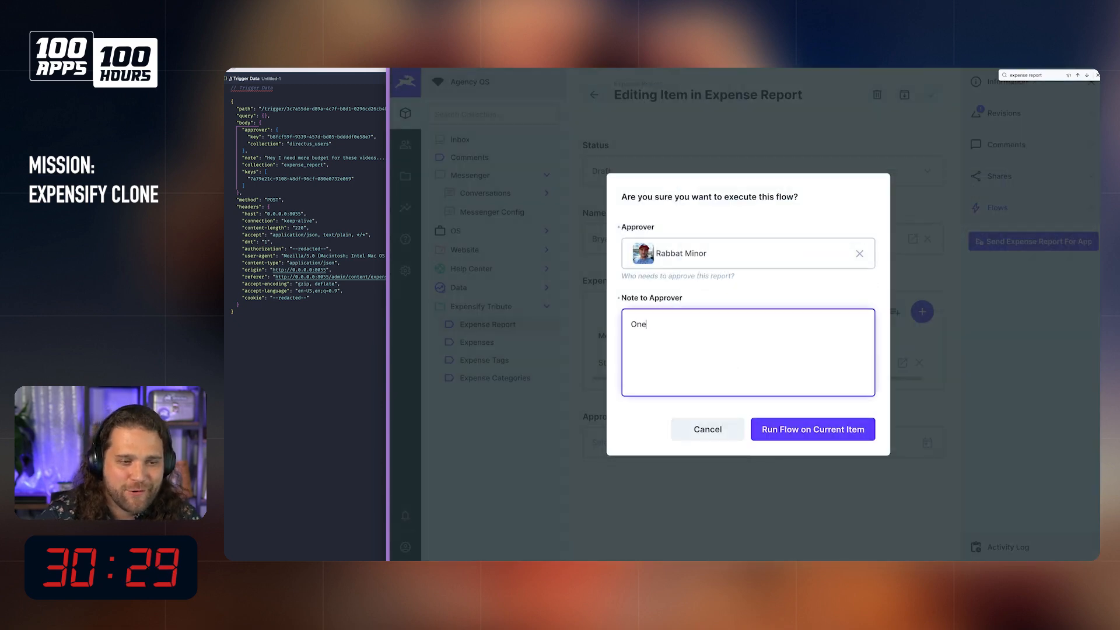
text( more time with )
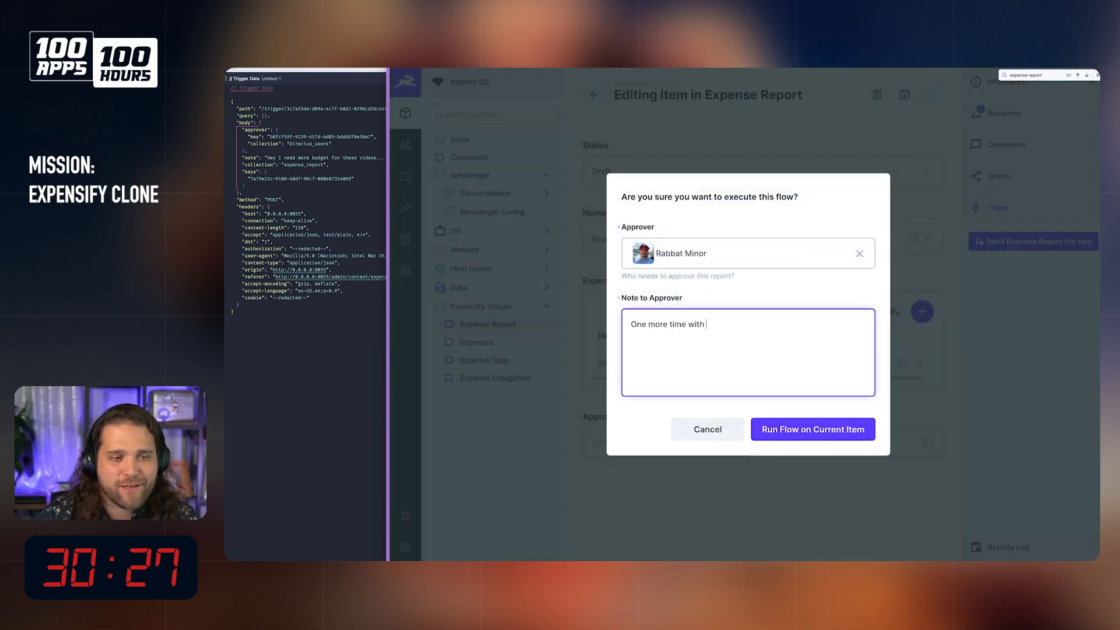
text(a link hopefully)
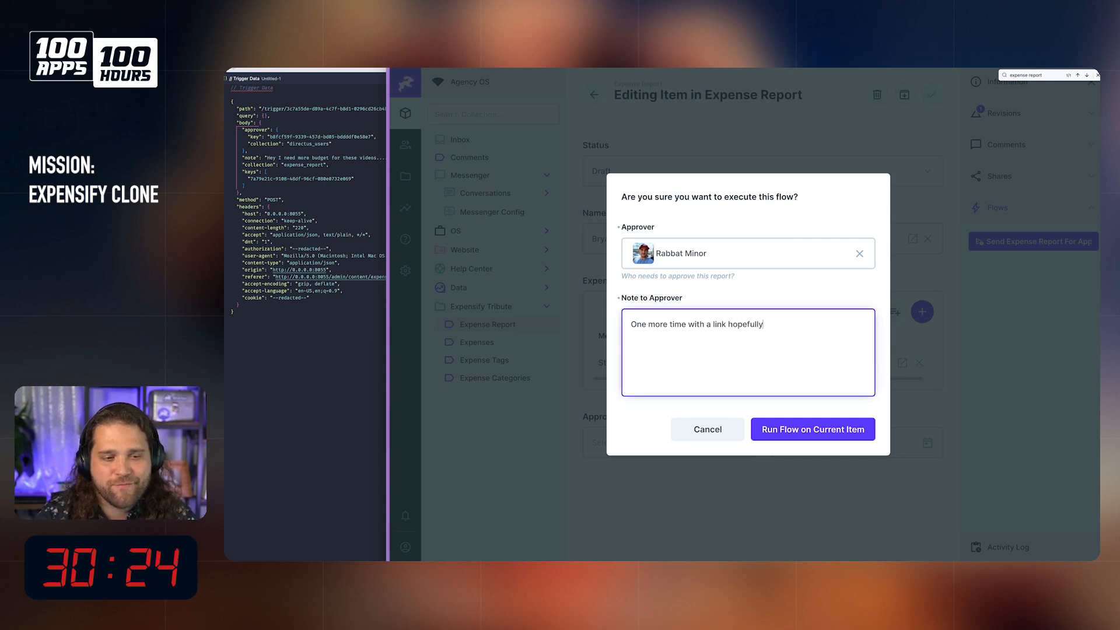
click(806, 435)
Step: Follow the View and Approve Report link in the received Expense Report email and check the report's Status choices
mouse_move(730, 549)
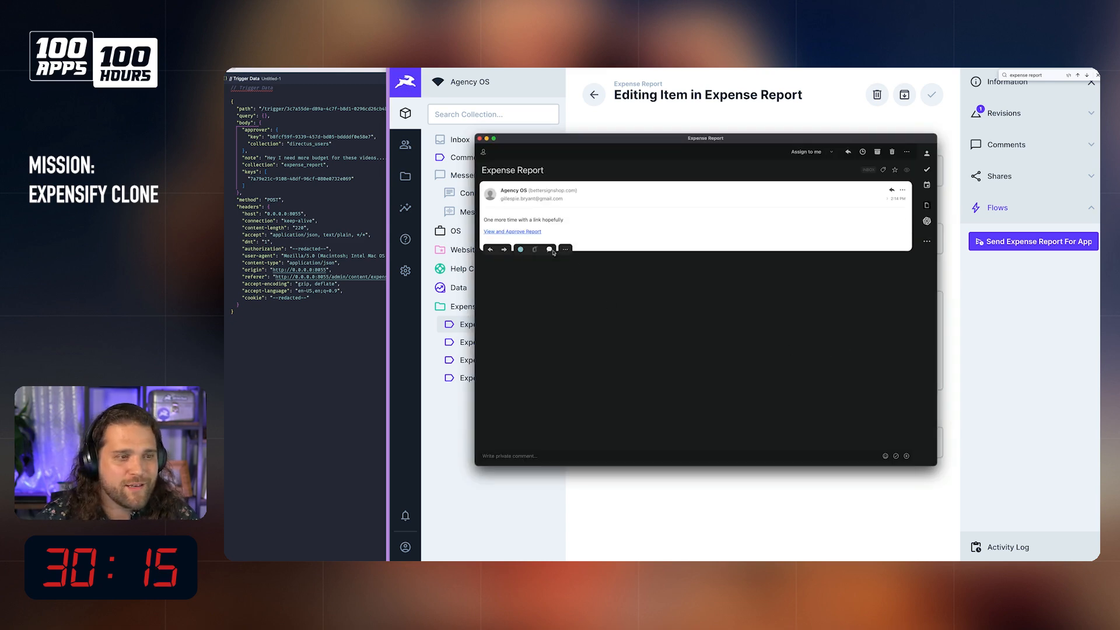
click(532, 232)
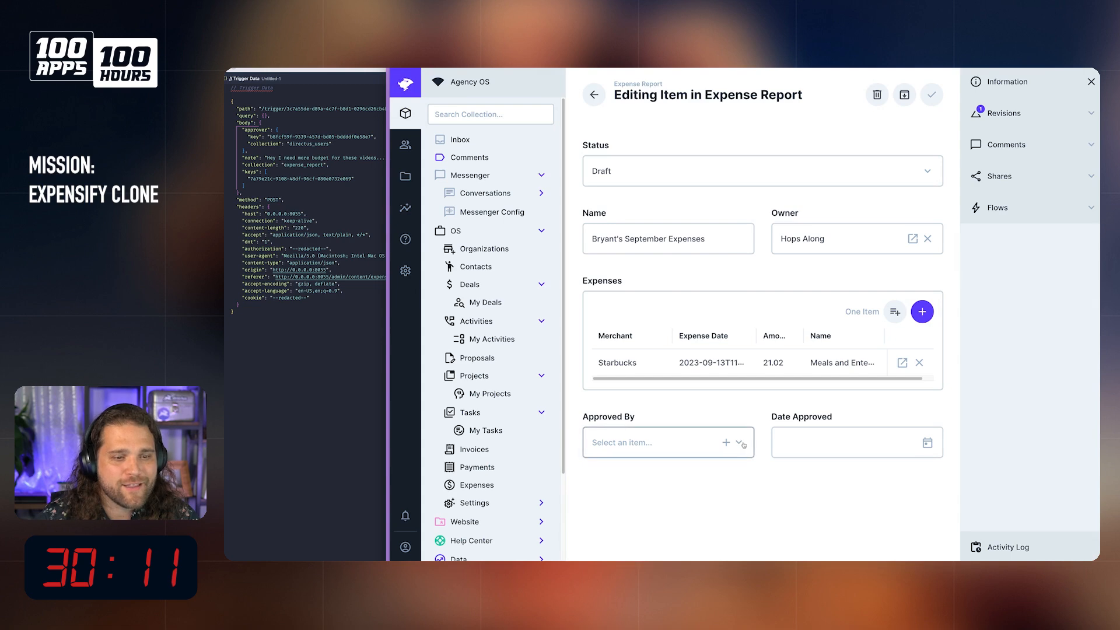
click(656, 171)
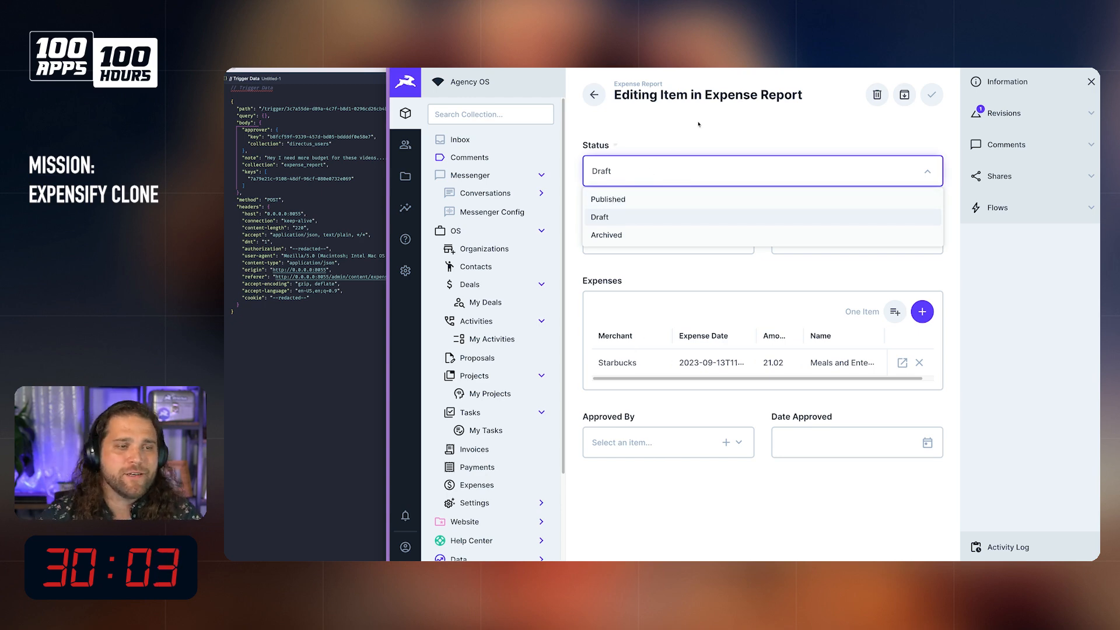
click(639, 219)
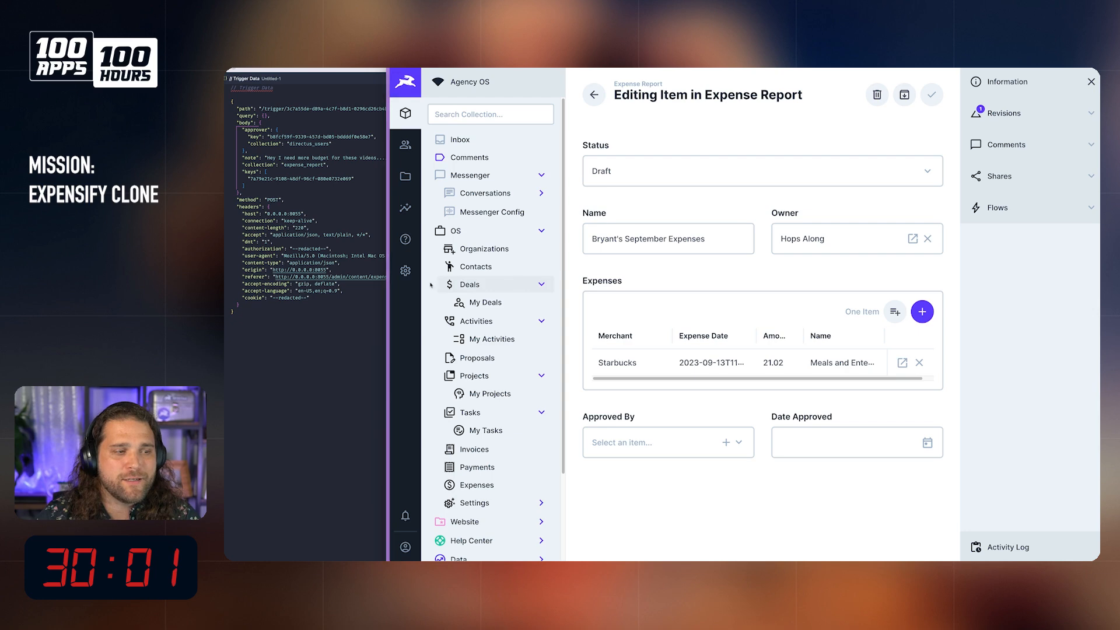
click(706, 171)
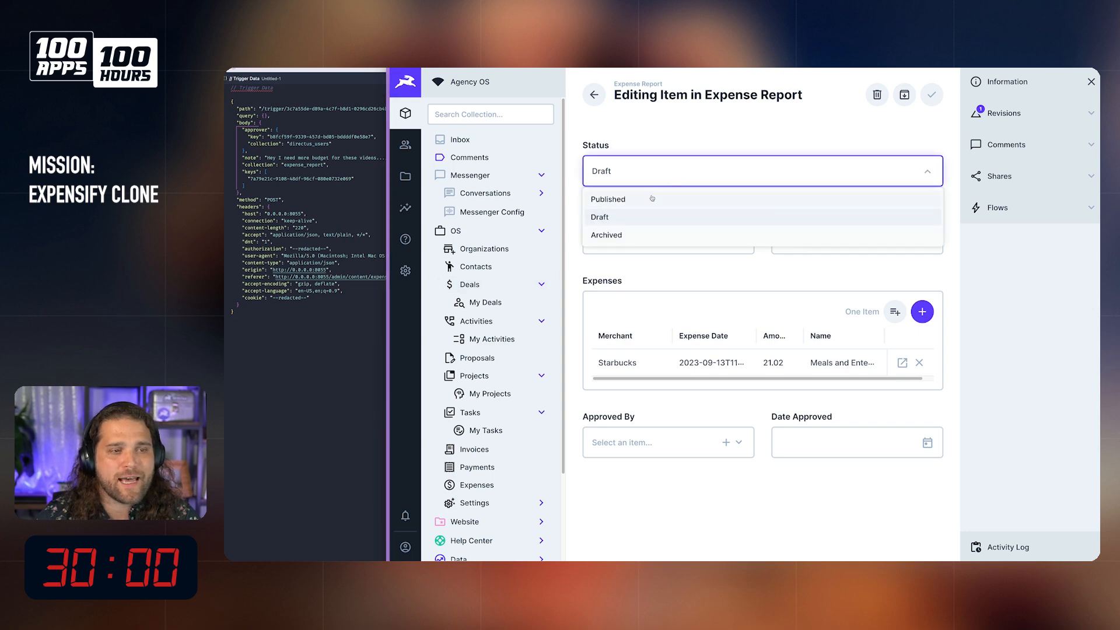
Step: In the data model, remove the Published and Archived choices from the expense_report collection's status dropdown
click(406, 271)
scroll(596, 286, down, 2)
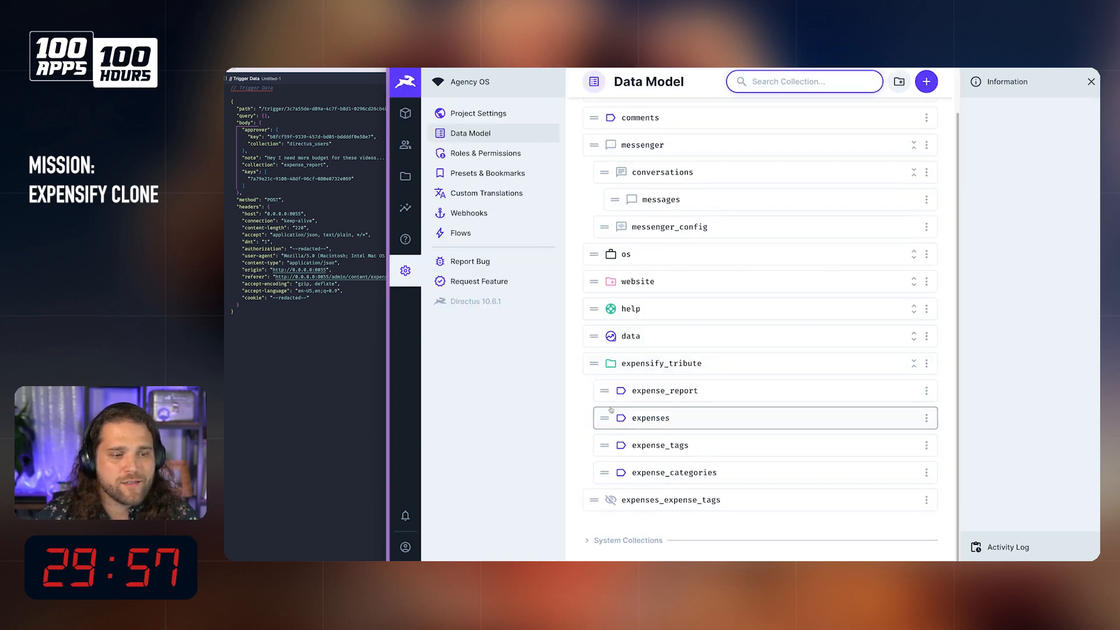
click(666, 422)
key(super+bracketleft)
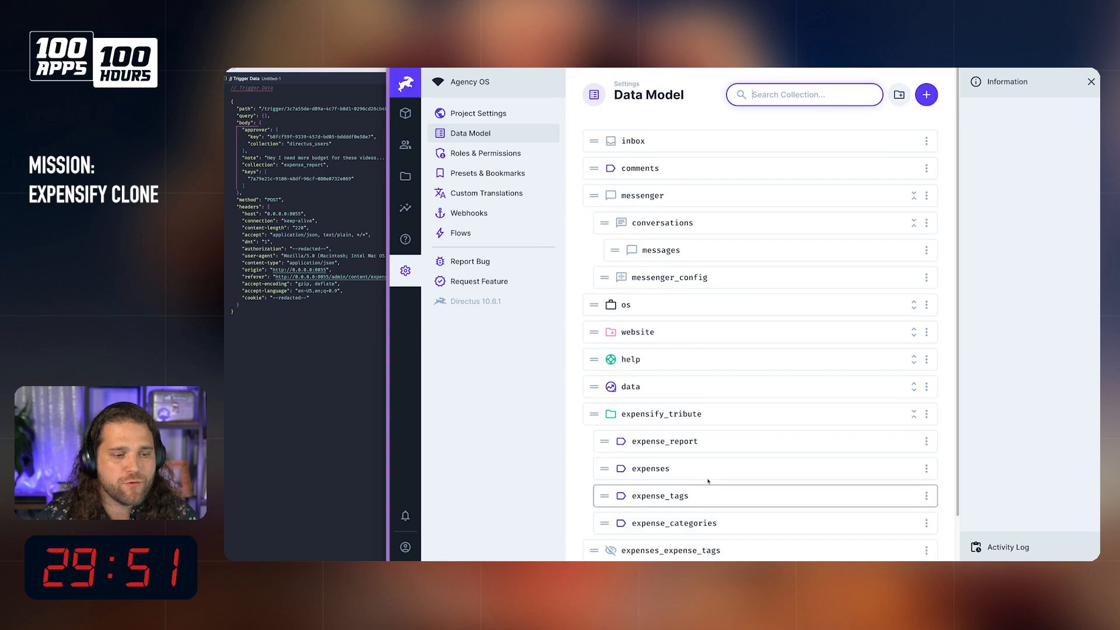
click(682, 441)
click(694, 183)
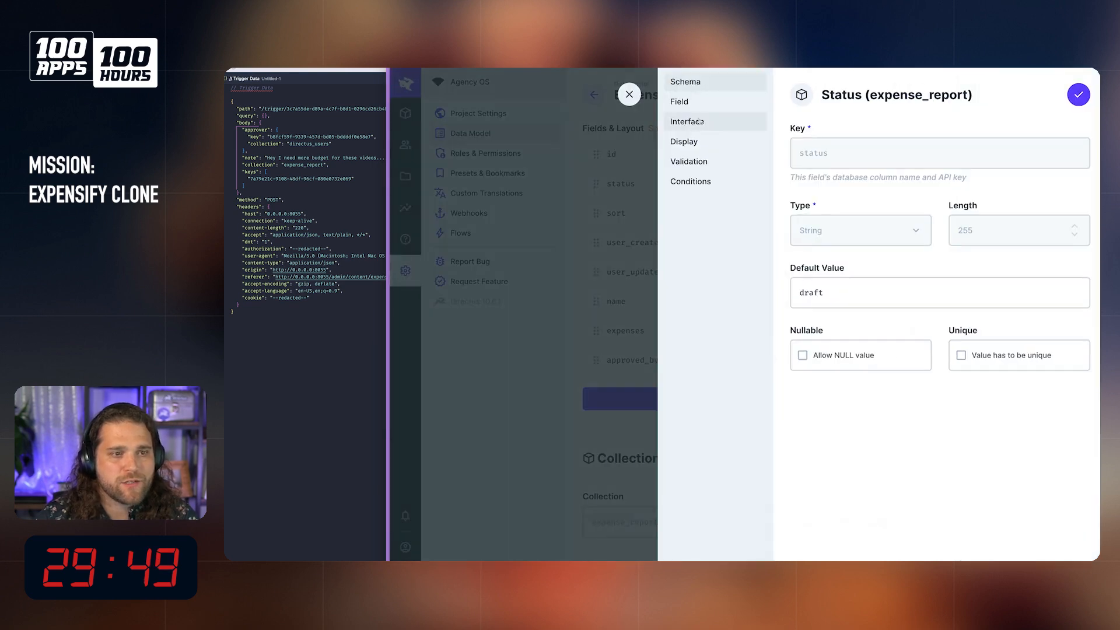
click(699, 122)
click(1075, 212)
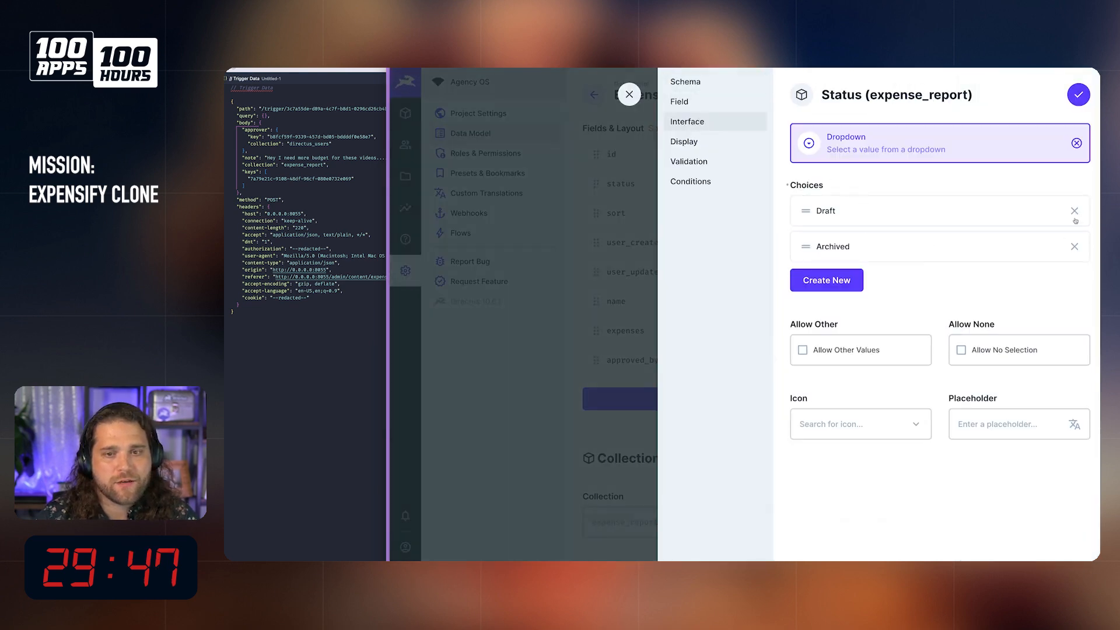
click(1074, 247)
Step: Add a choice to the expense_report status dropdown with the text Submitted and the value submitted
click(822, 245)
text(Approved)
key(ctrl+a)
text(A)
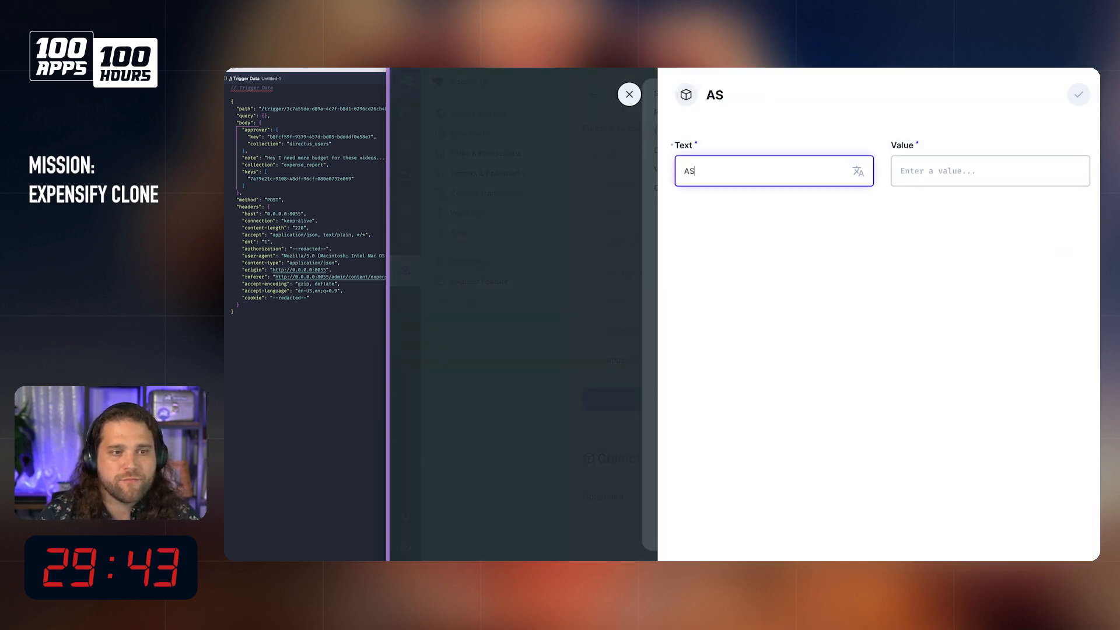
key(BackSpace)
text(Sbum)
key(BackSpace)
key(BackSpace)
key(BackSpace)
text(u)
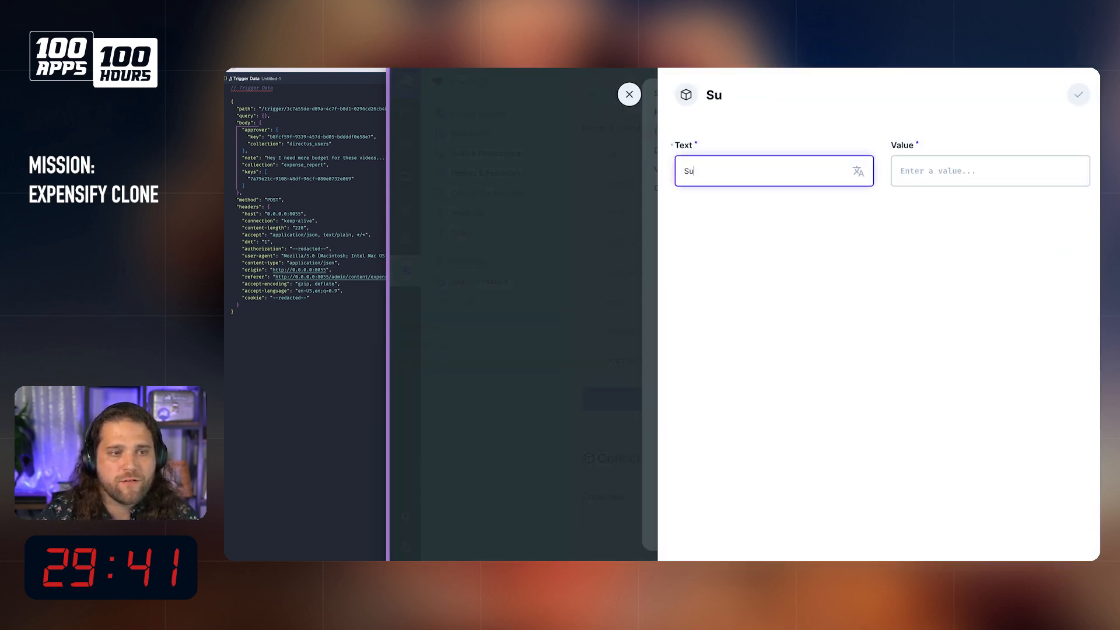
text(bmitted)
key(Tab)
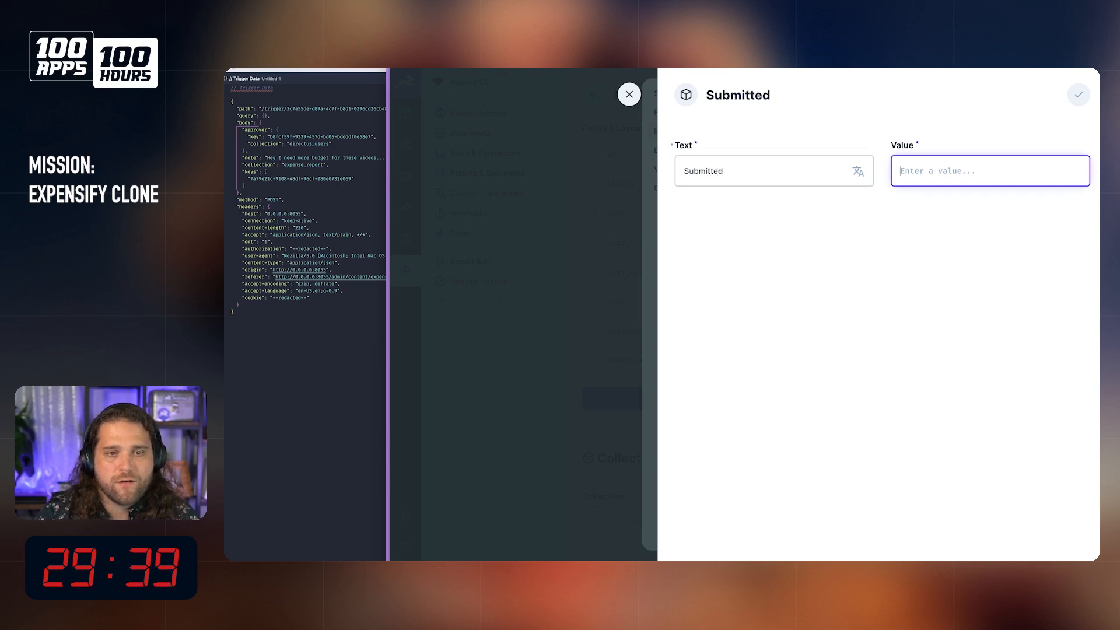
text(submitted)
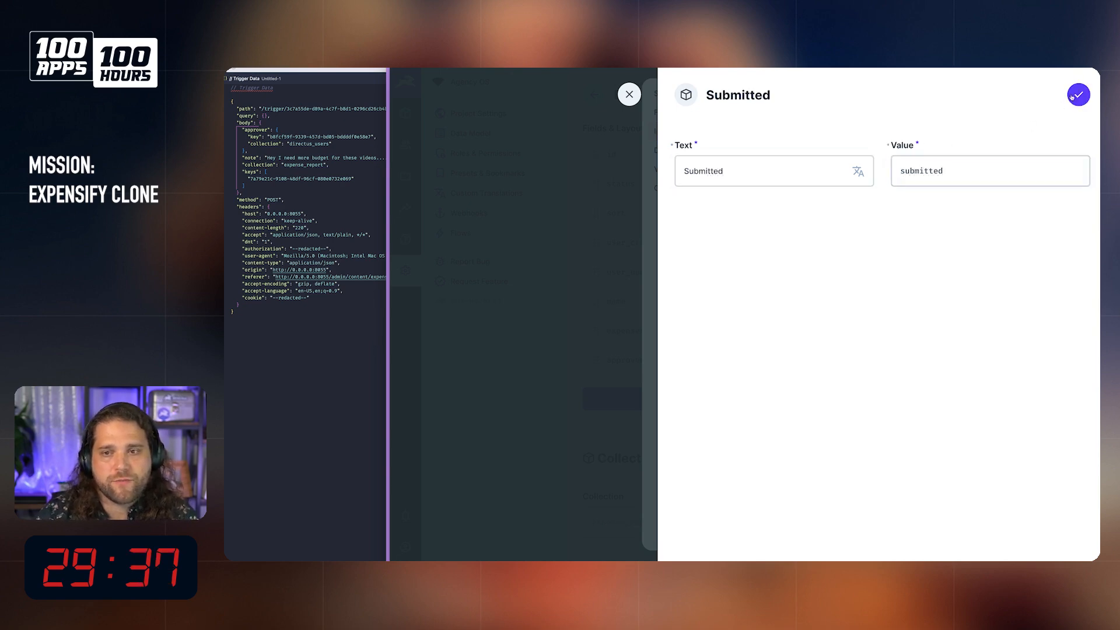
key(Return)
Step: Create another status choice with the text Approved and the value approved
click(825, 280)
text(Approved)
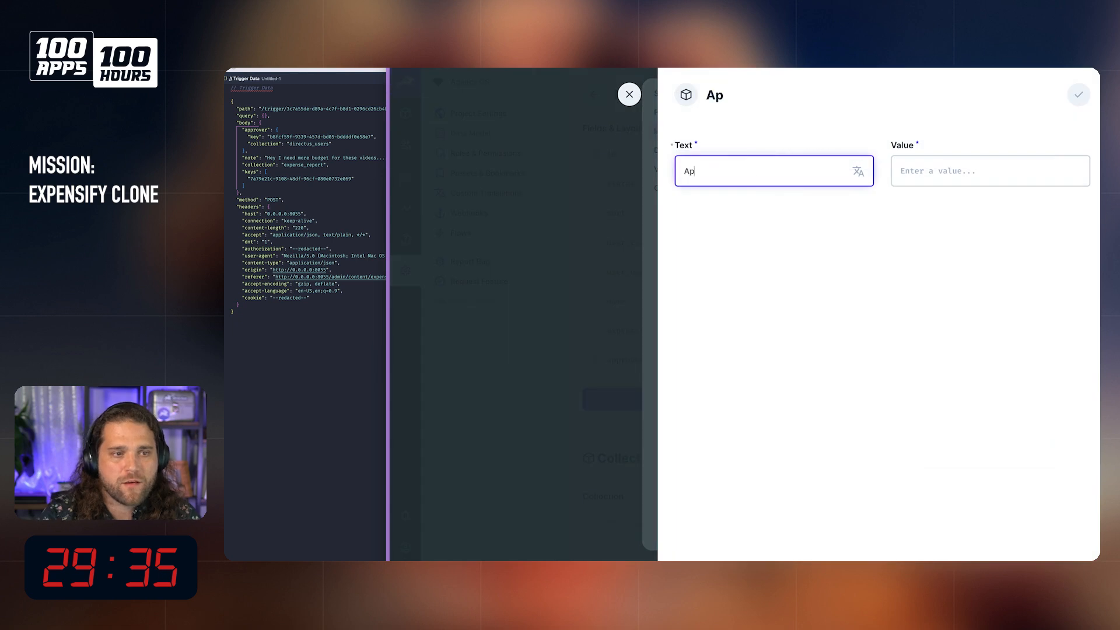
key(Tab)
text(ap)
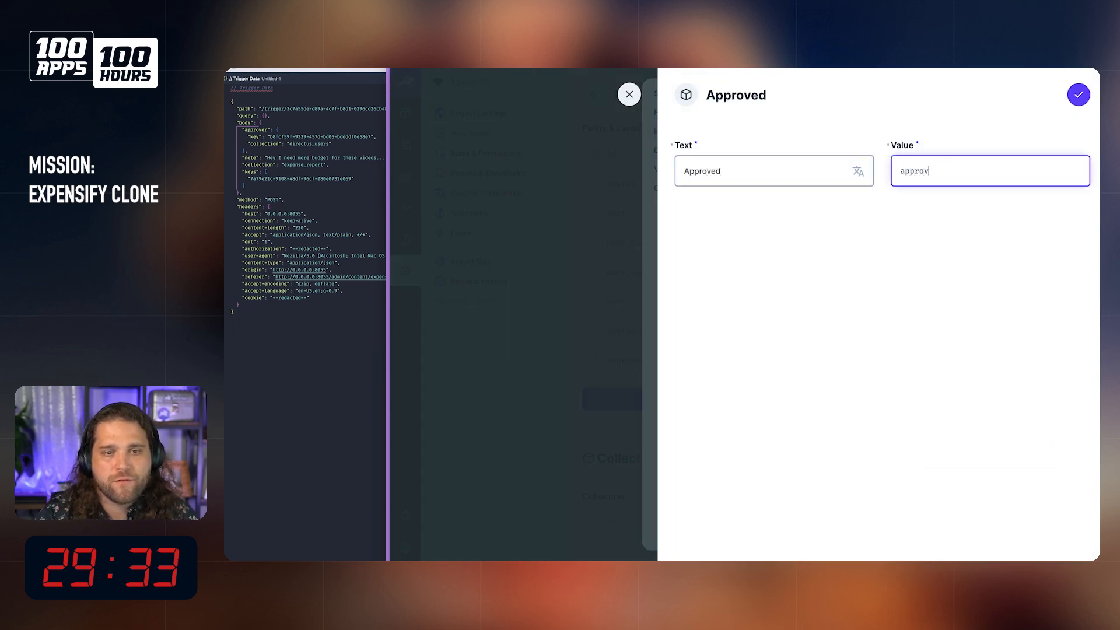
text(proved)
key(Return)
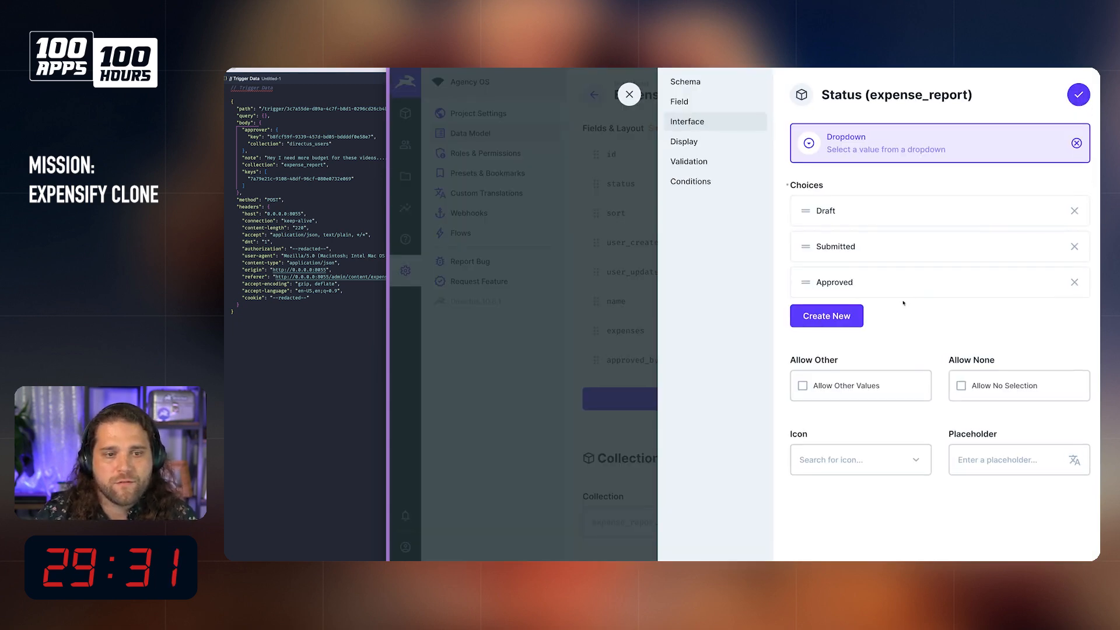
Step: Add a status choice with the text Rejected and the value rejected, and save the status field
click(856, 317)
text(Mpt)
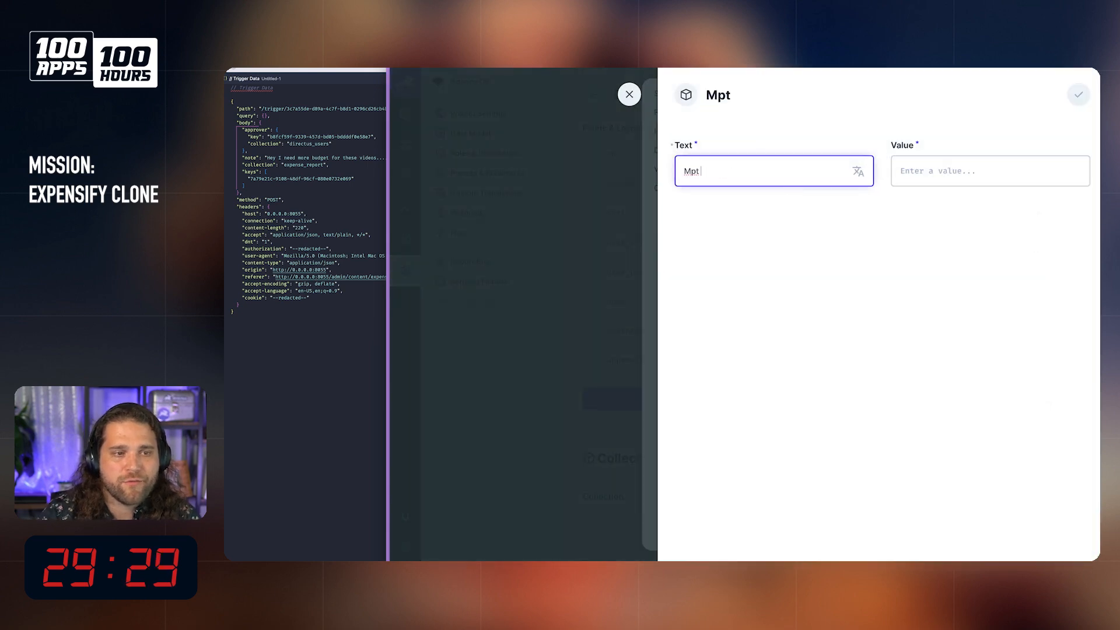
key(BackSpace)
text(Not Approved)
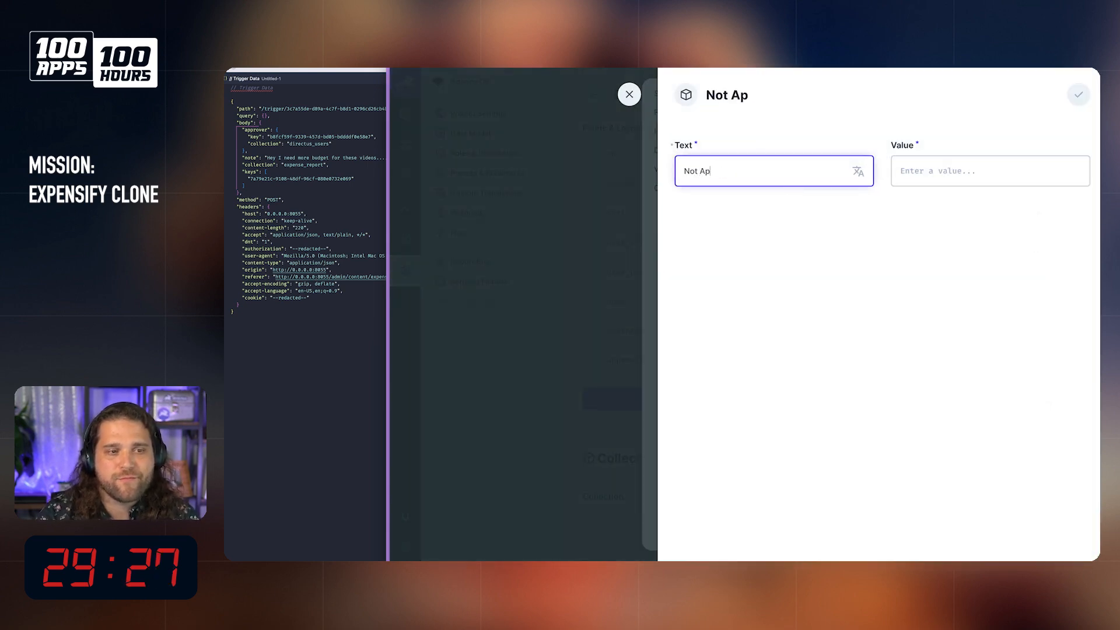
key(Tab)
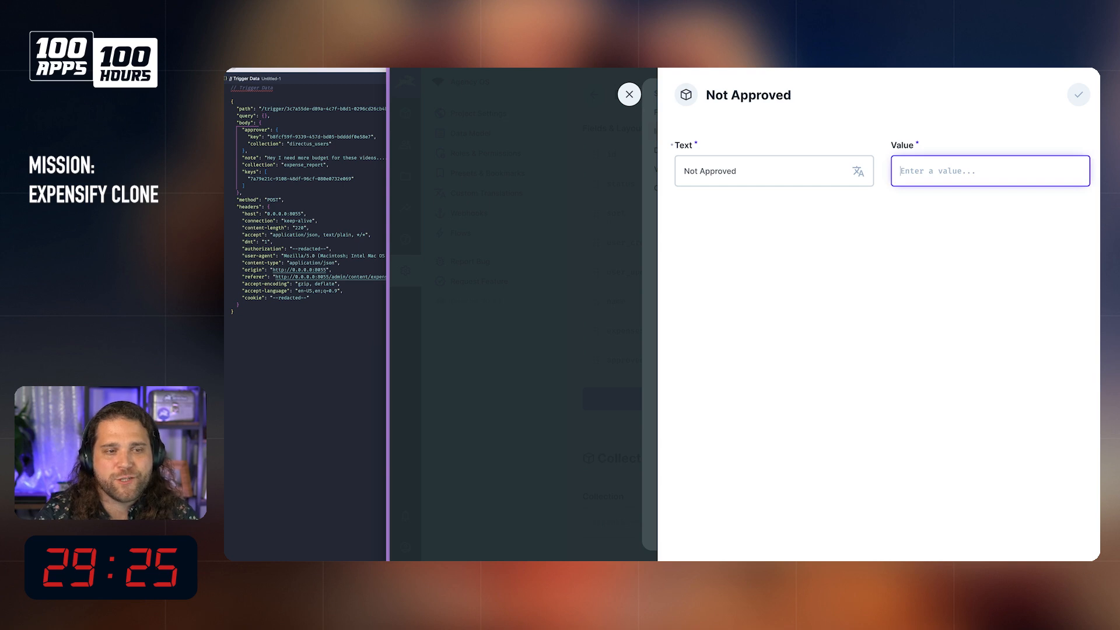
triple_click(795, 175)
text(Reke)
key(BackSpace)
key(BackSpace)
text(je)
key(Tab)
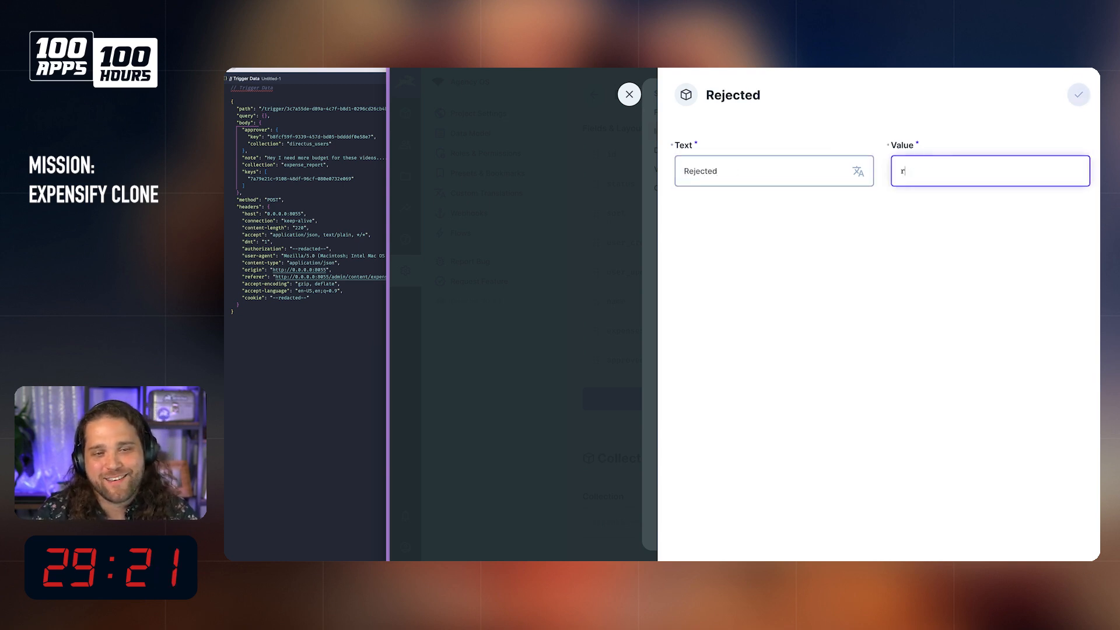
text(rejected)
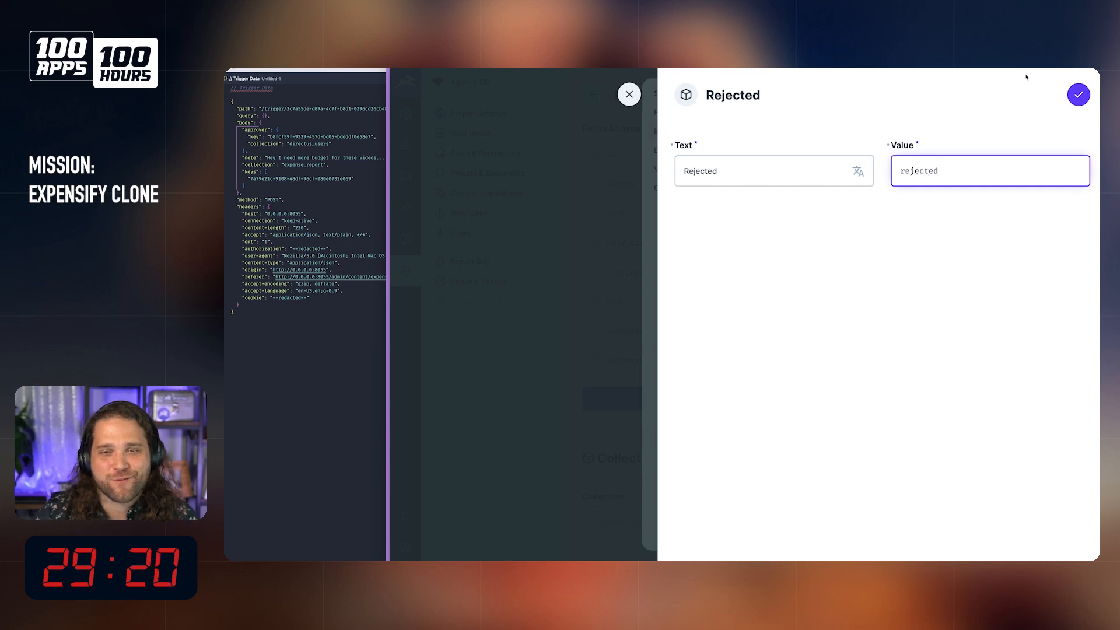
click(1077, 96)
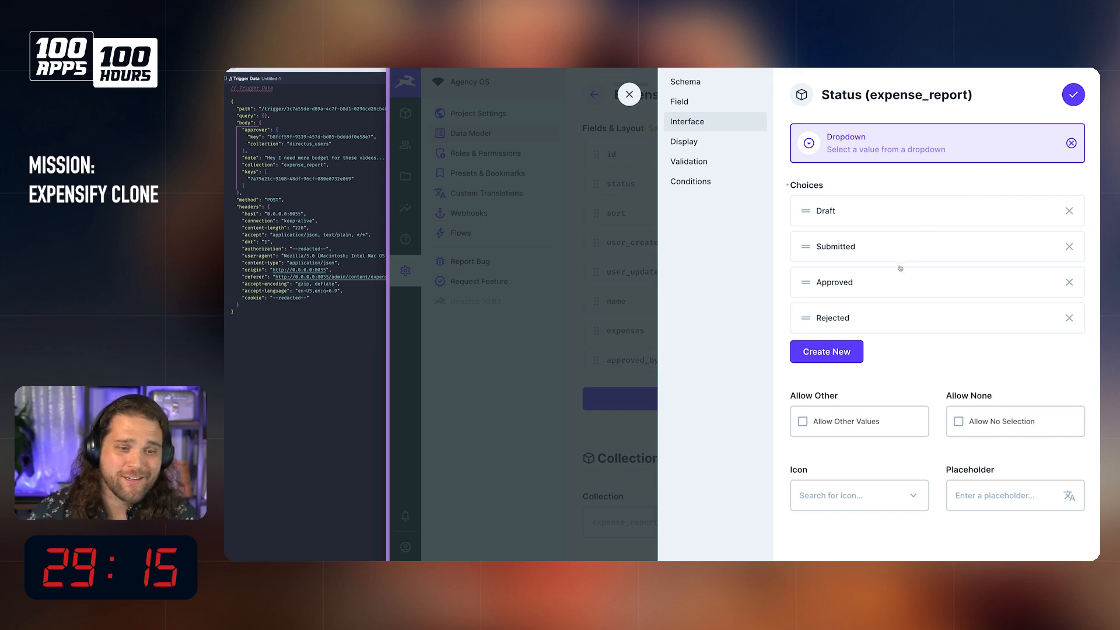
click(1074, 95)
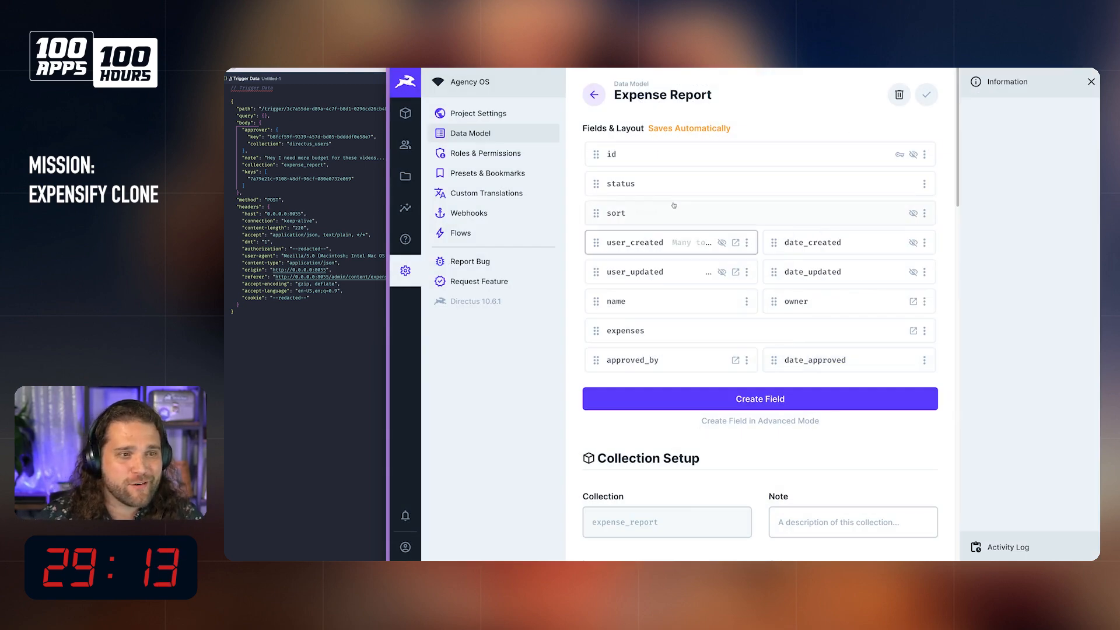
Step: Reopen the status field's interface settings and change the Published choice to the text Submitted with the value submitted
click(676, 184)
click(721, 118)
click(887, 207)
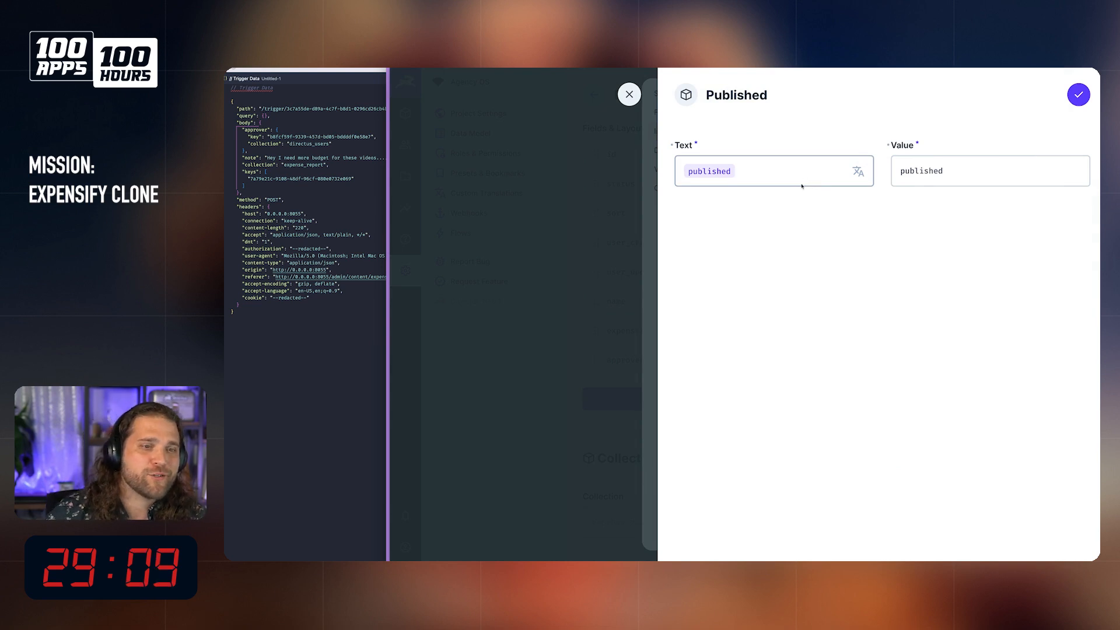
click(728, 169)
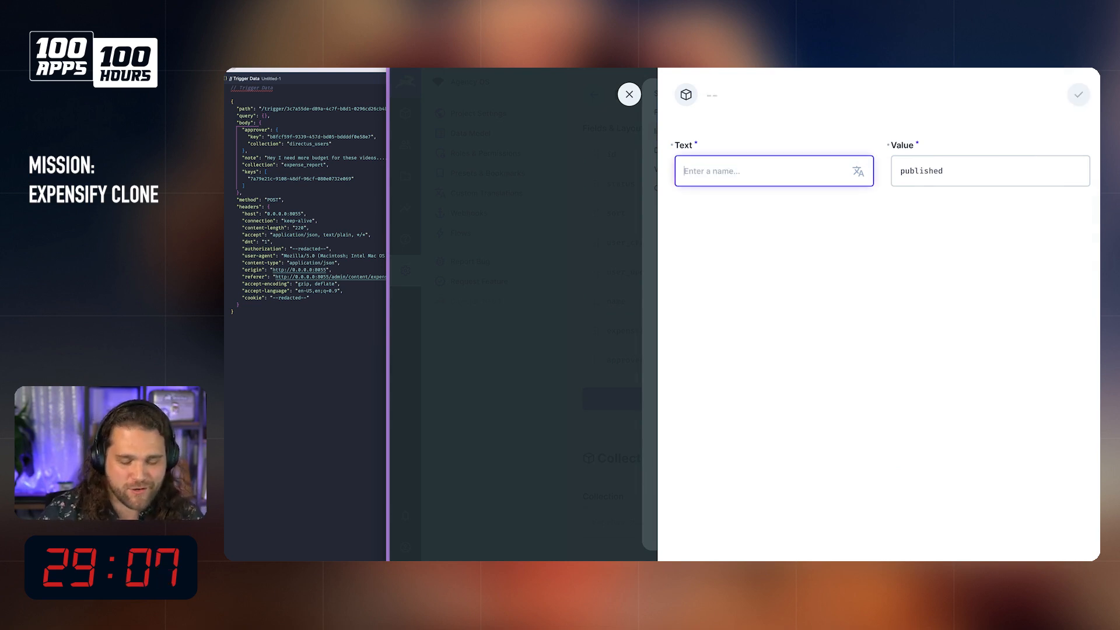
text(Submitted)
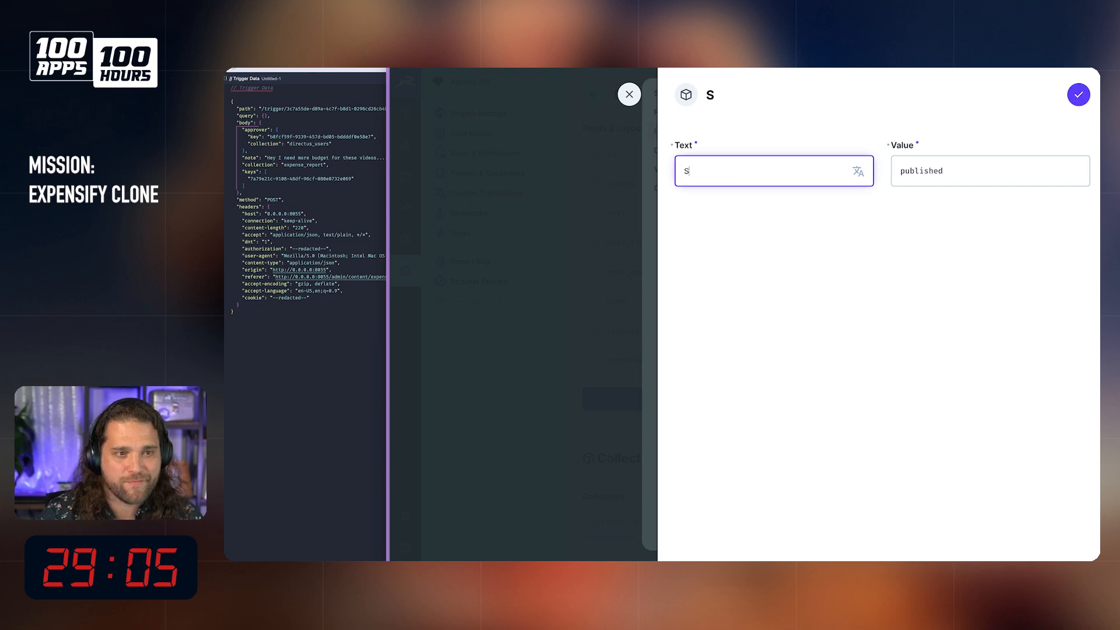
key(Tab)
text(s)
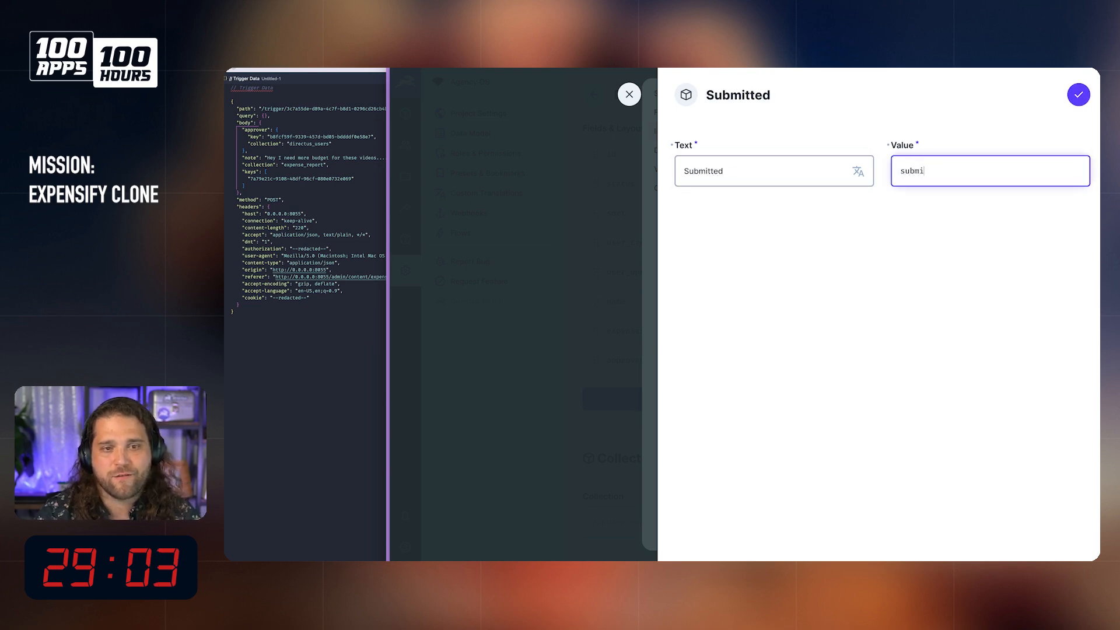
click(1087, 100)
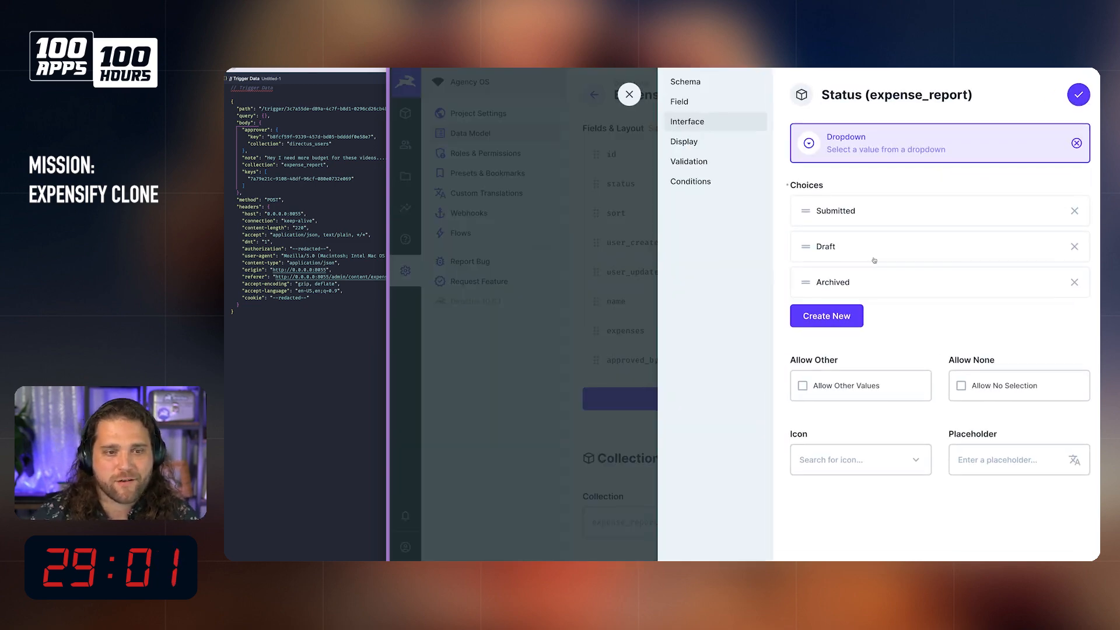
Step: Replace the Draft and Archived choices with a new Draft choice valued draft, and place it above Submitted
click(1074, 247)
click(1074, 247)
click(862, 250)
text(Draft)
key(Tab)
text(de)
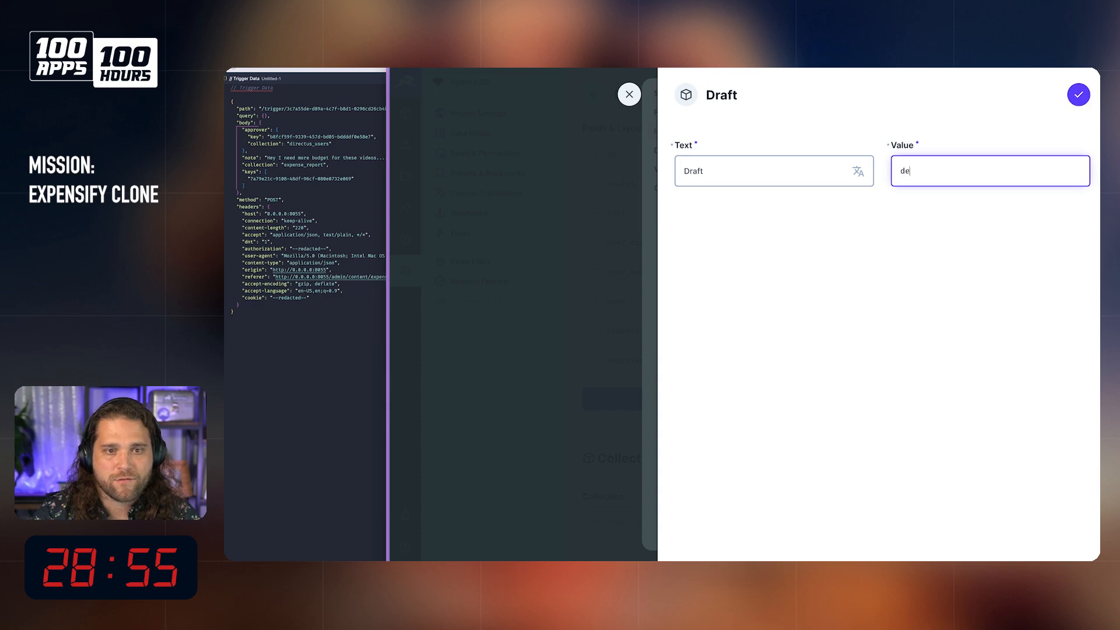
text(aft)
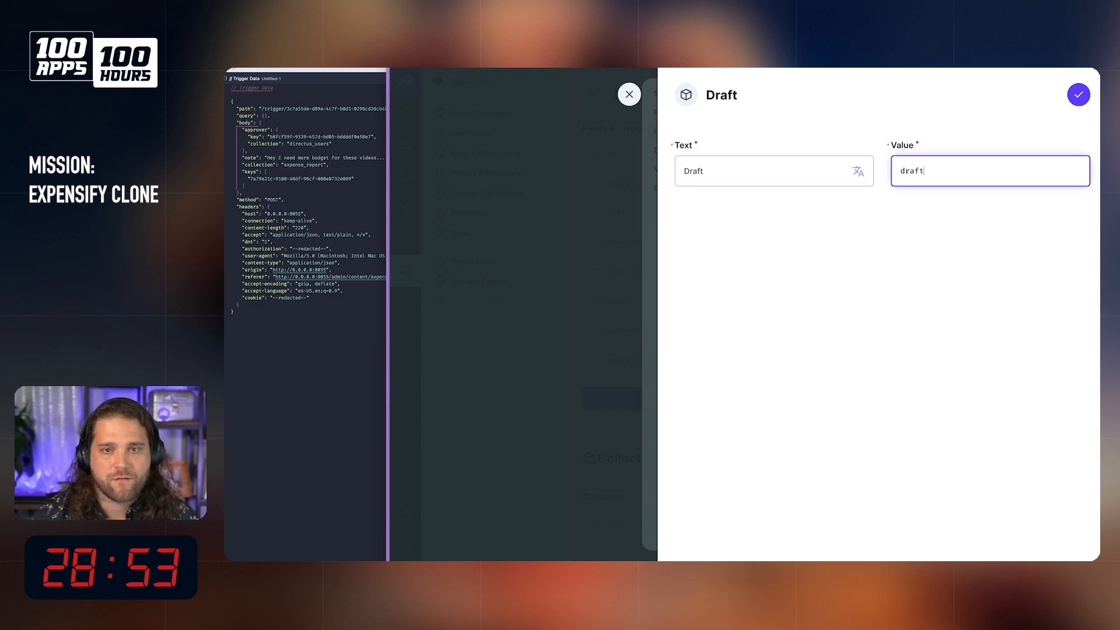
key(Return)
drag(805, 247, 806, 211)
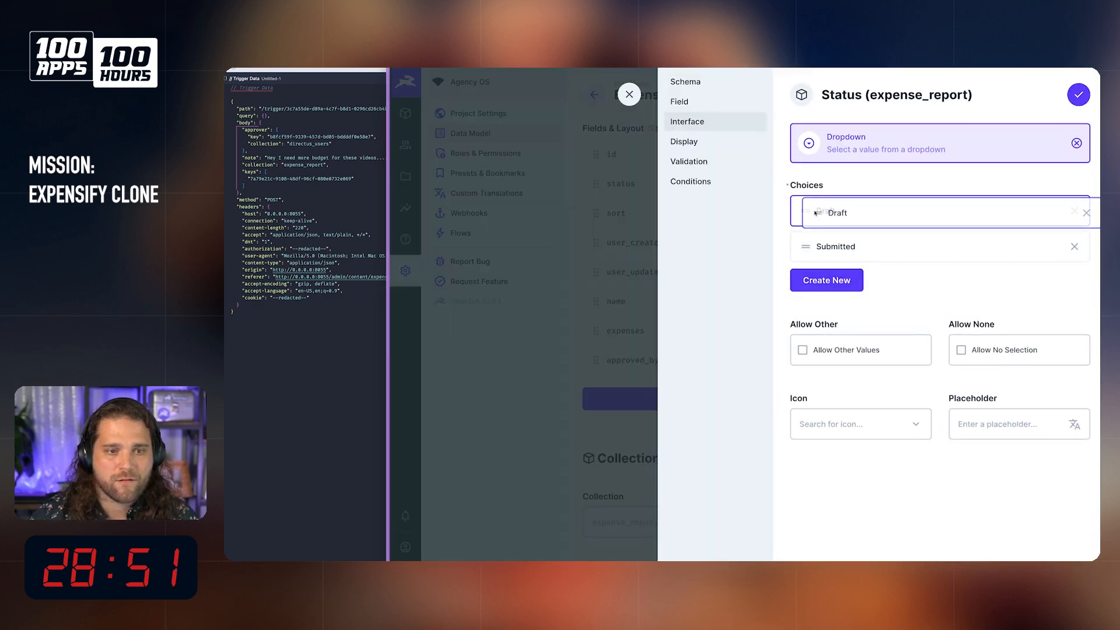
Step: Add an Approved choice with the value approved to the status dropdown
click(826, 280)
text(Approved)
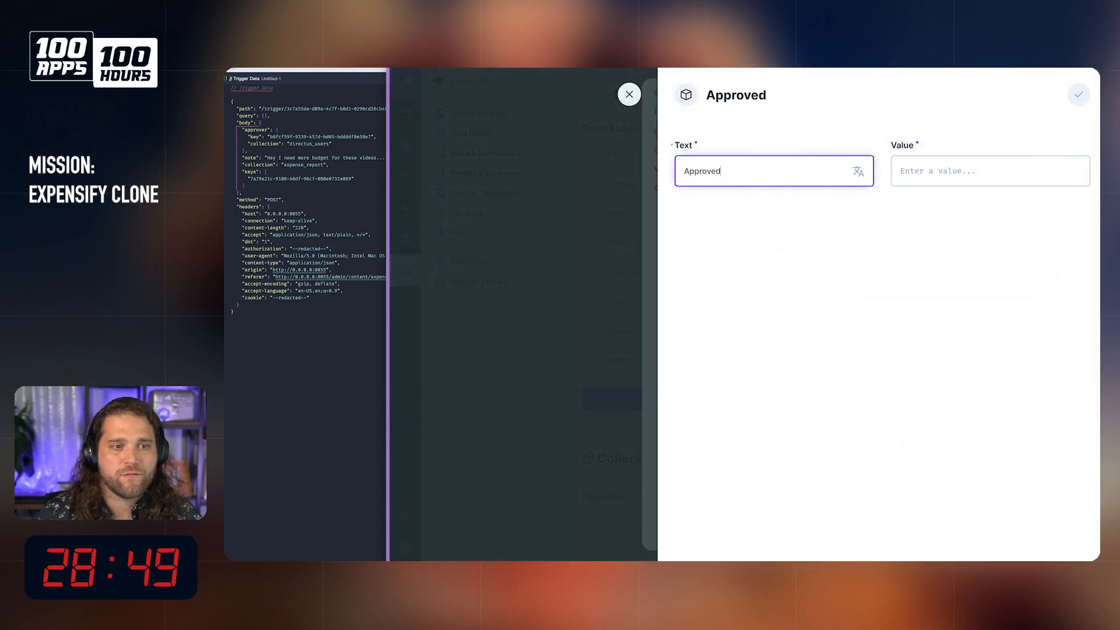
key(Tab)
text(approve)
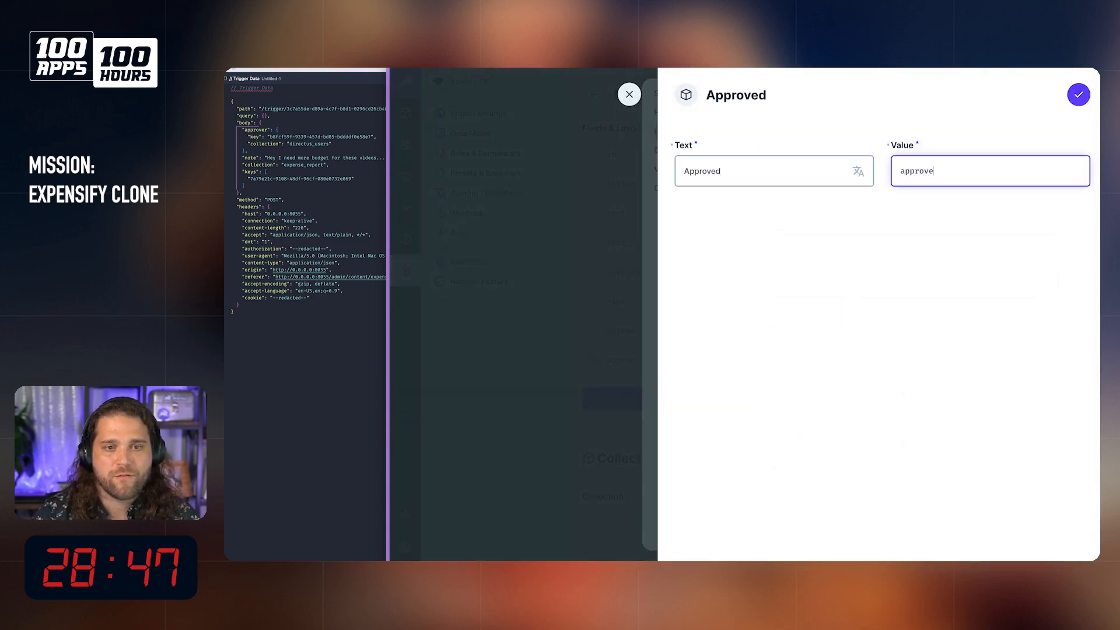
click(1079, 95)
Step: Add a Rejected choice with the value rejected to the status dropdown
click(826, 316)
text(Rejected)
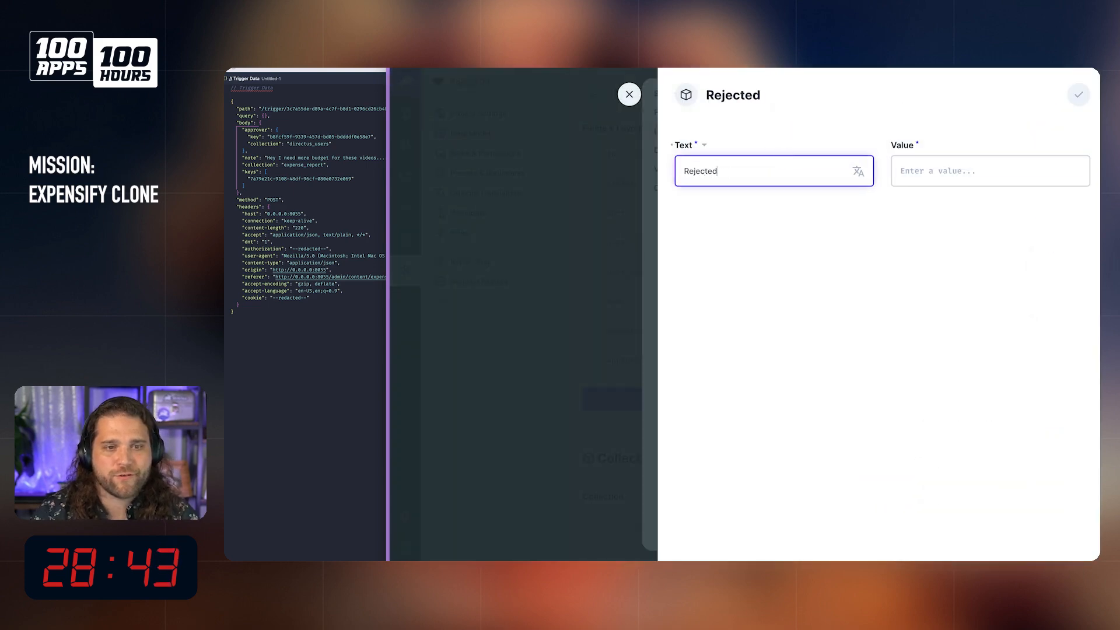
key(Tab)
text(rejec)
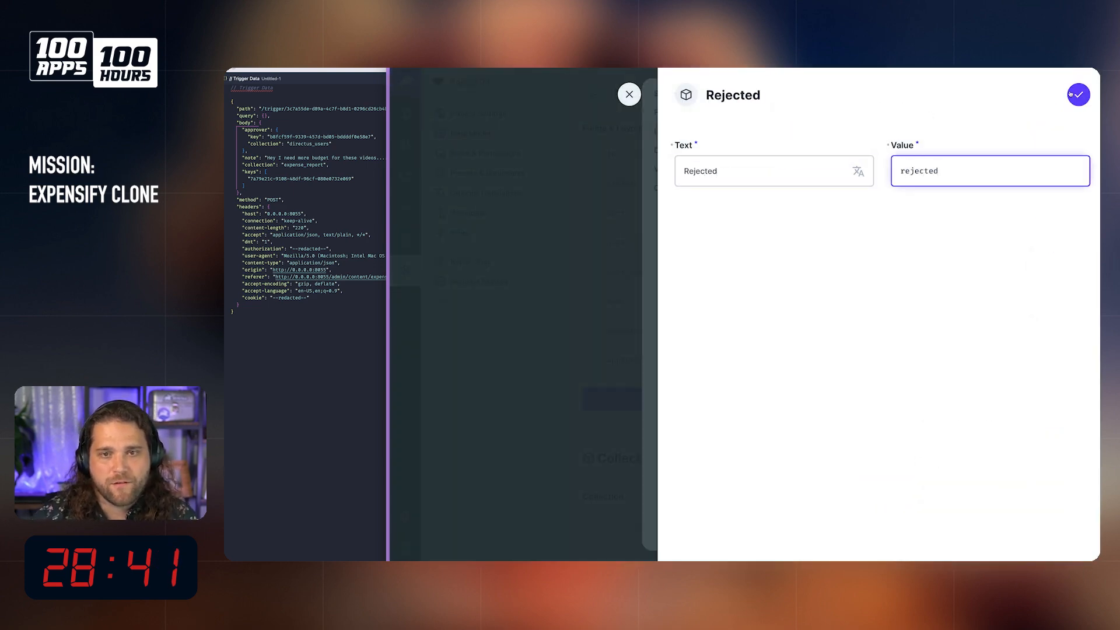
key(Return)
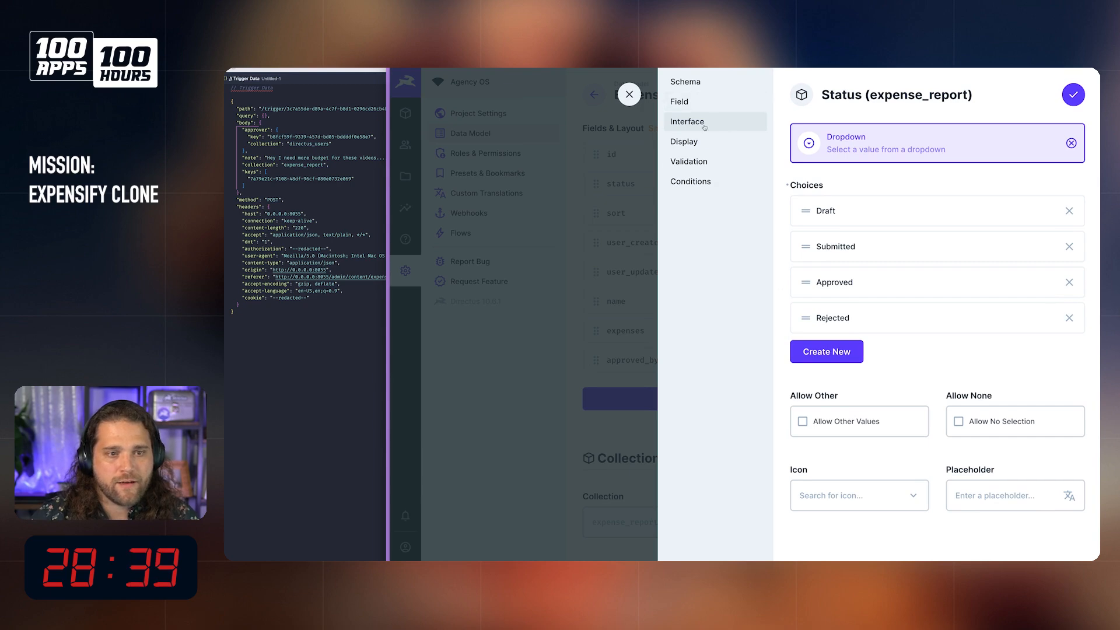
Step: Set the status field's display to Formatted Value with a border shown
click(684, 141)
click(887, 144)
click(889, 182)
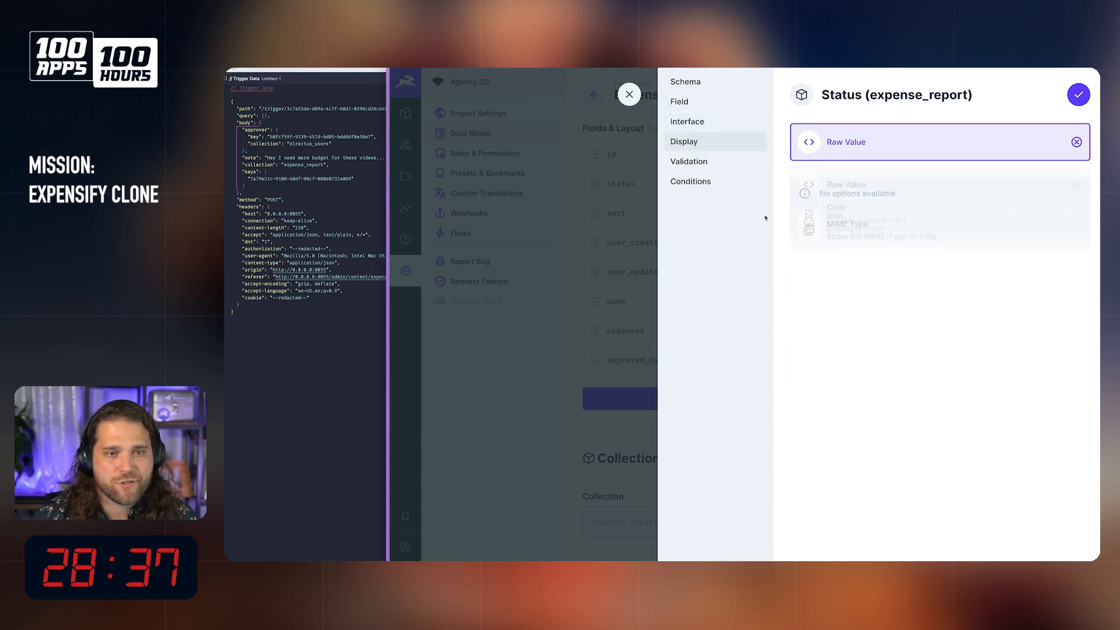
click(825, 138)
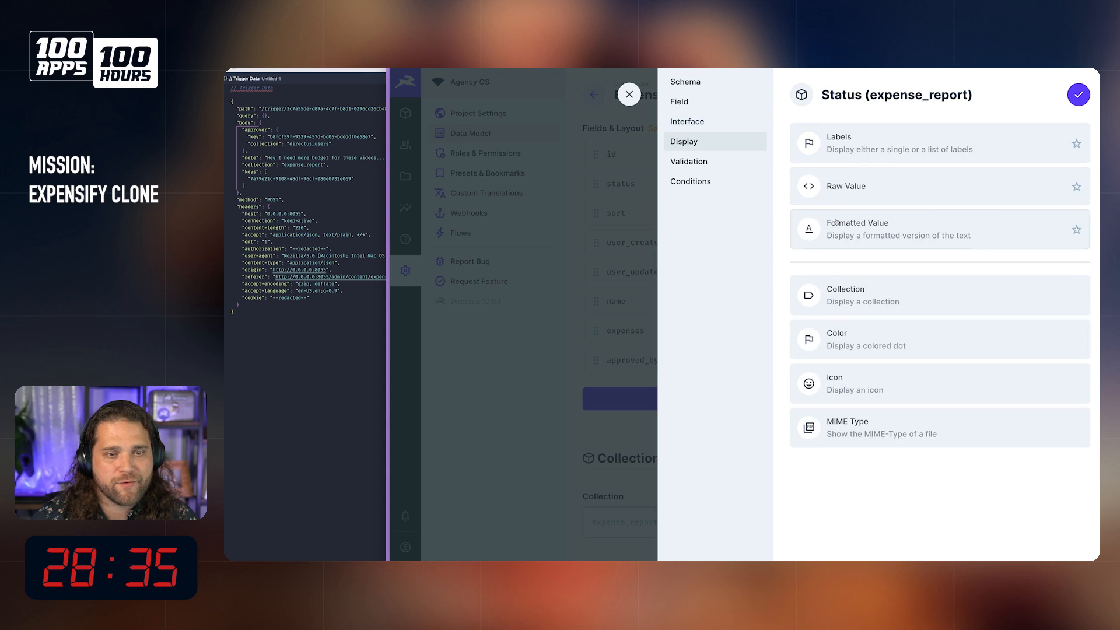
click(829, 226)
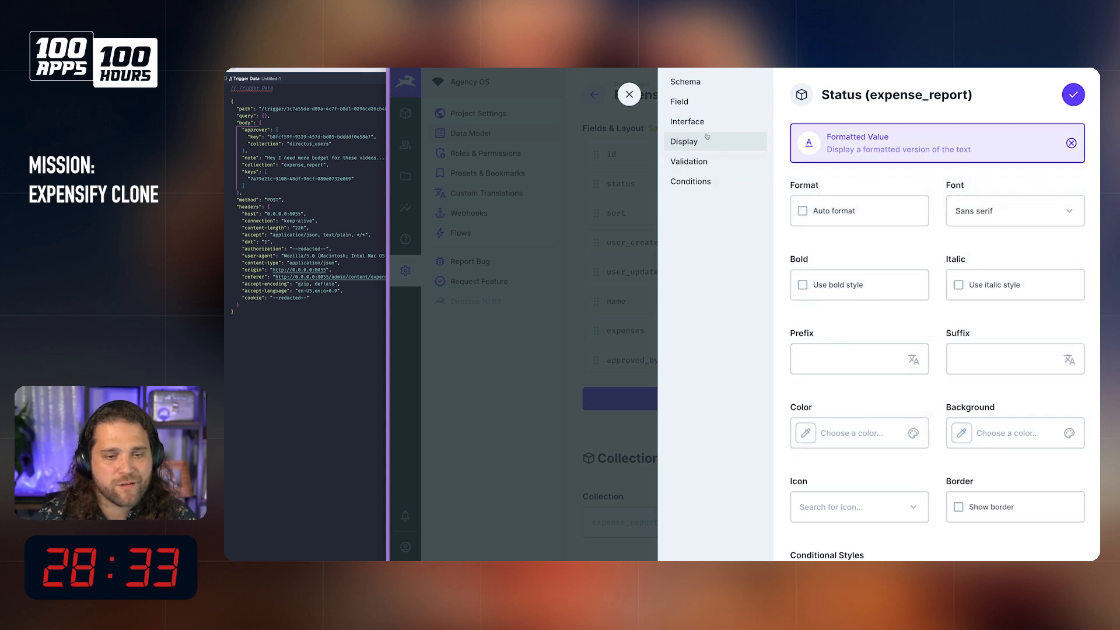
click(1054, 516)
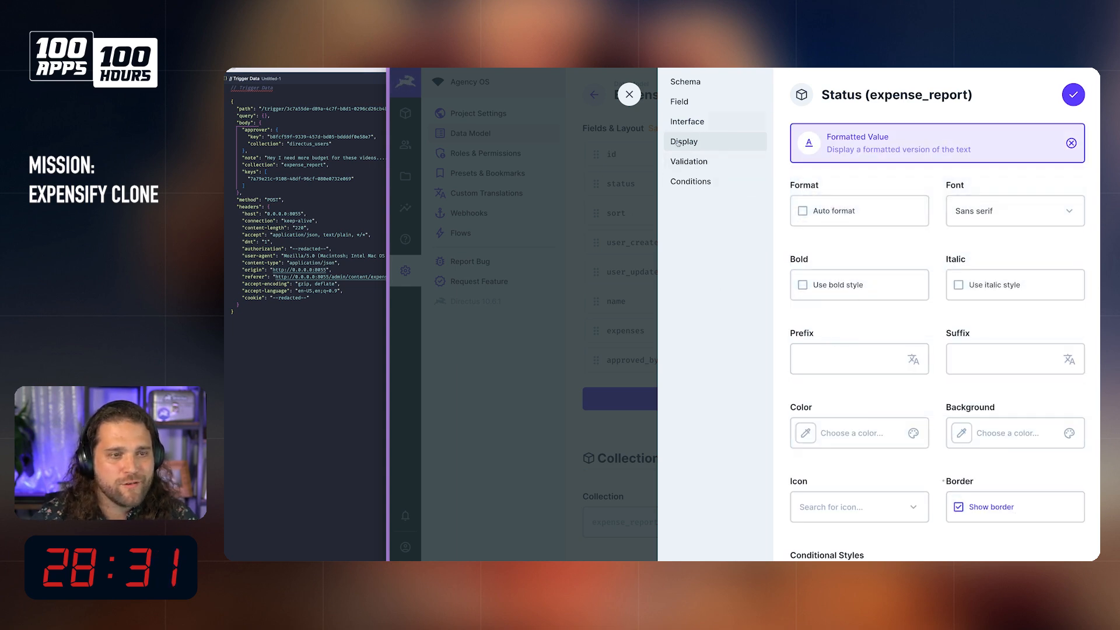
Step: Change the status field's interface type from Dropdown to Radio Buttons
click(689, 161)
click(687, 125)
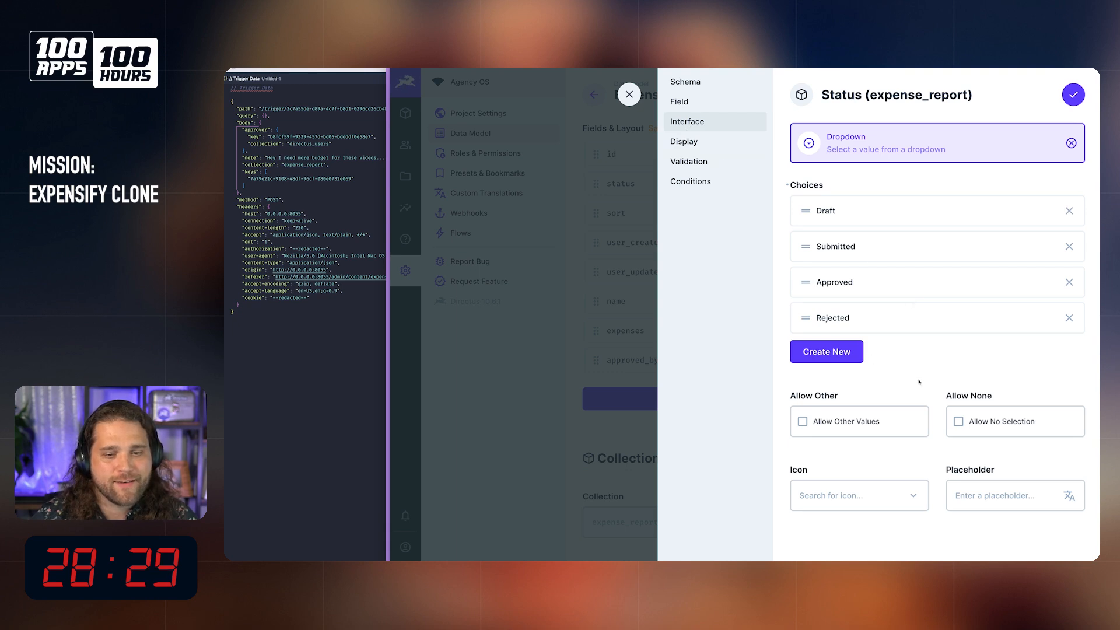
click(873, 430)
click(857, 434)
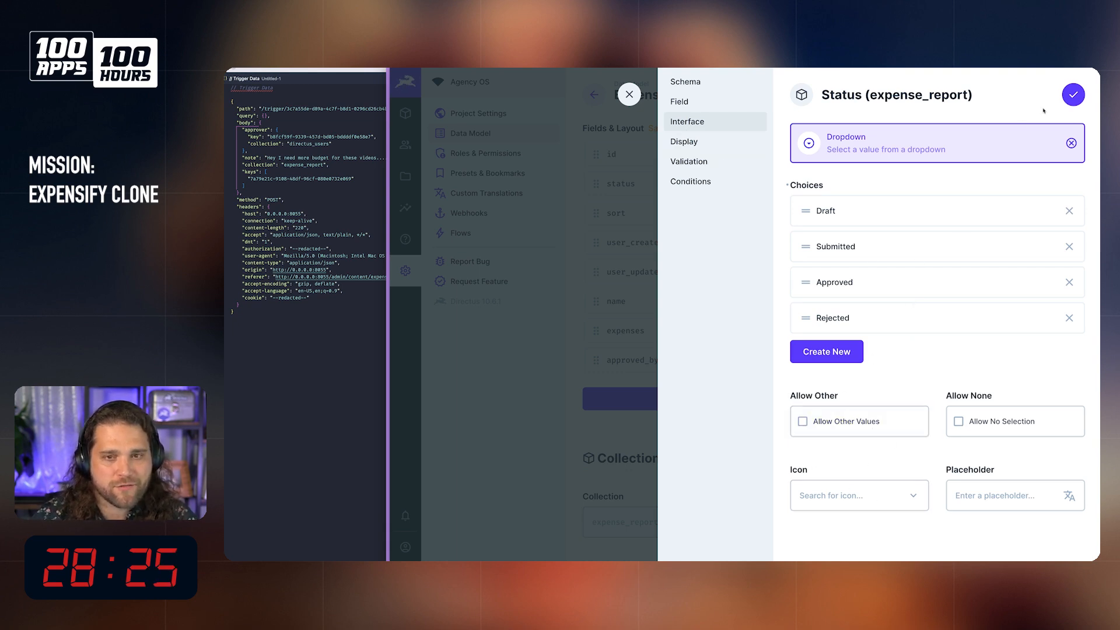
click(898, 143)
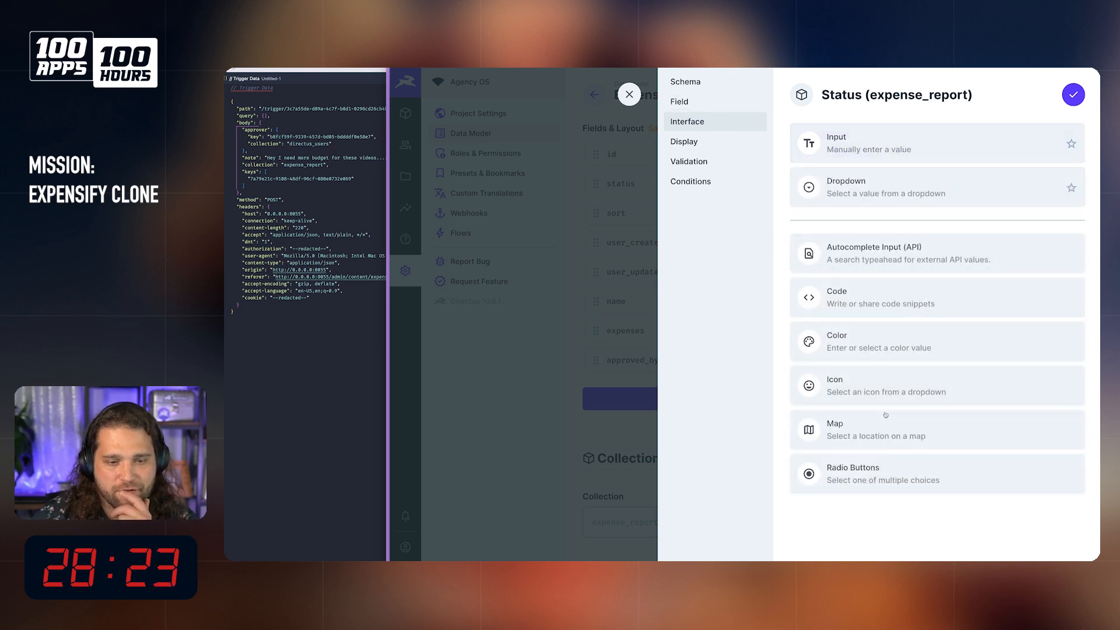
click(868, 488)
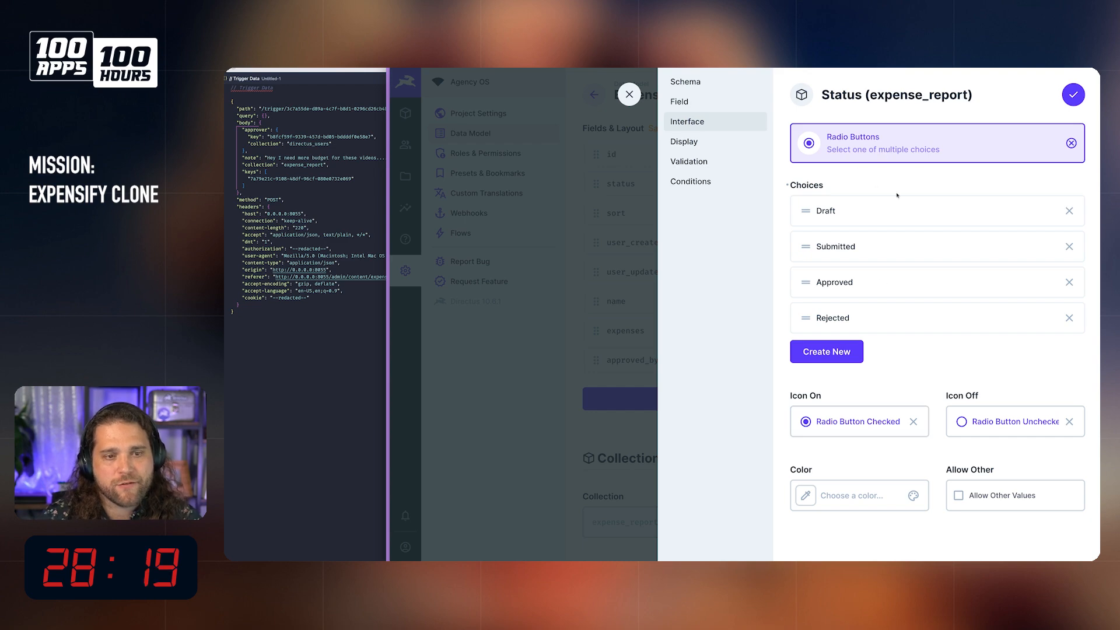
Step: Save the status field's changes, set the existing September expense report's status to Approved and save the report
click(1073, 100)
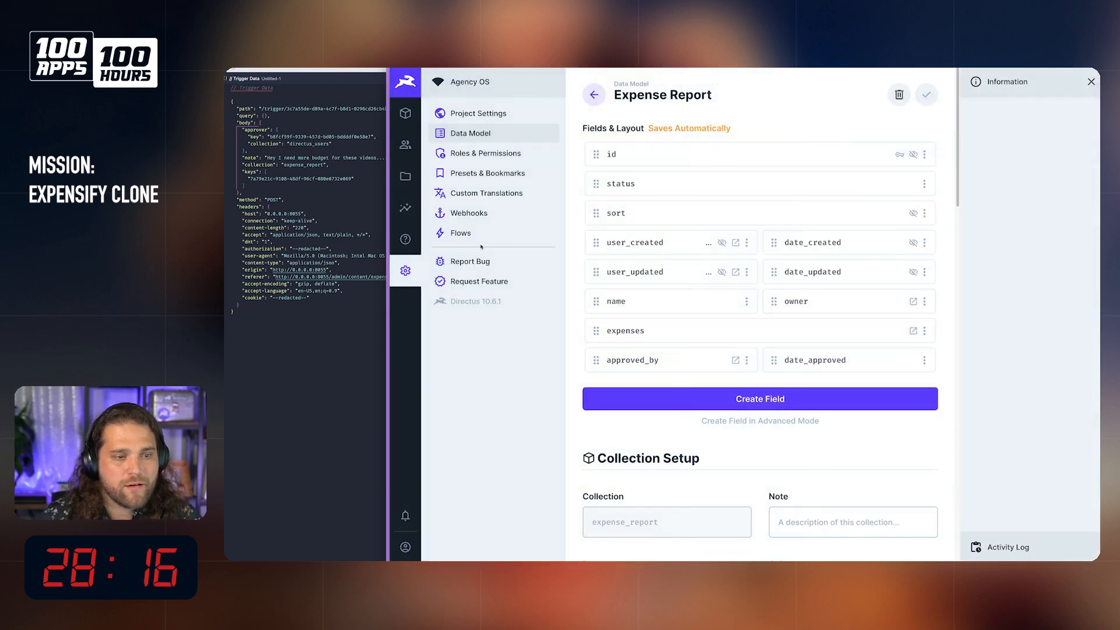
click(405, 113)
click(660, 167)
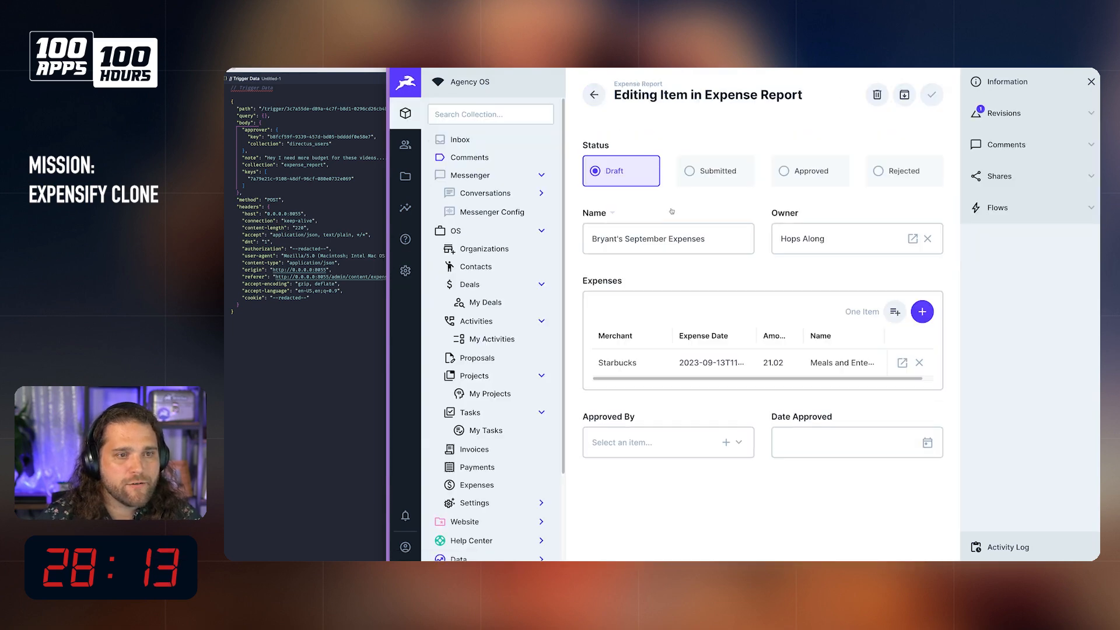
click(794, 184)
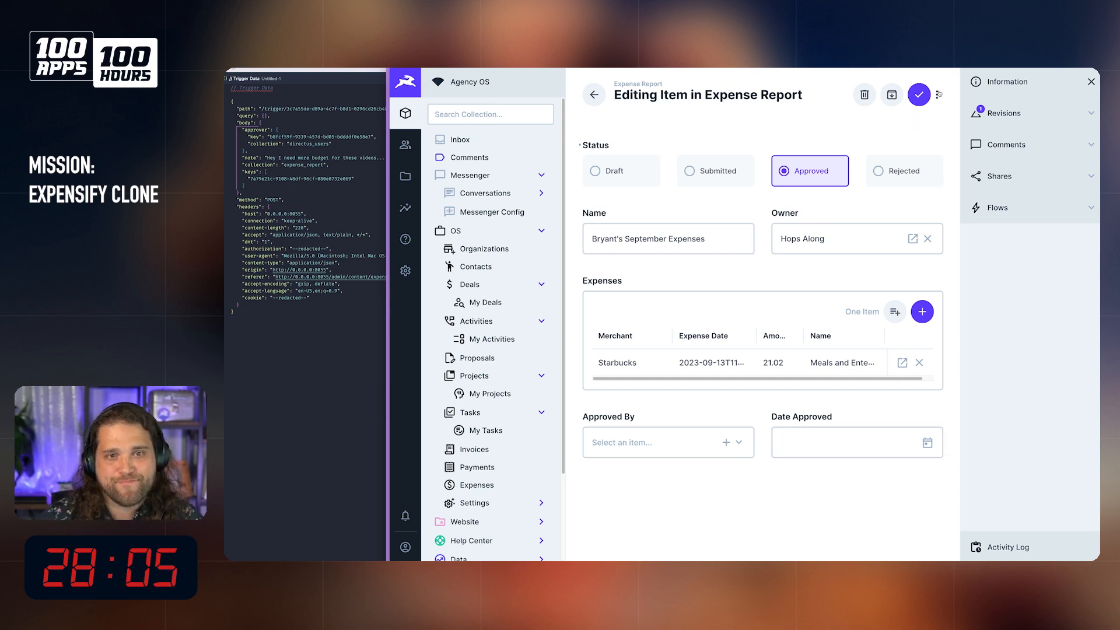
click(917, 97)
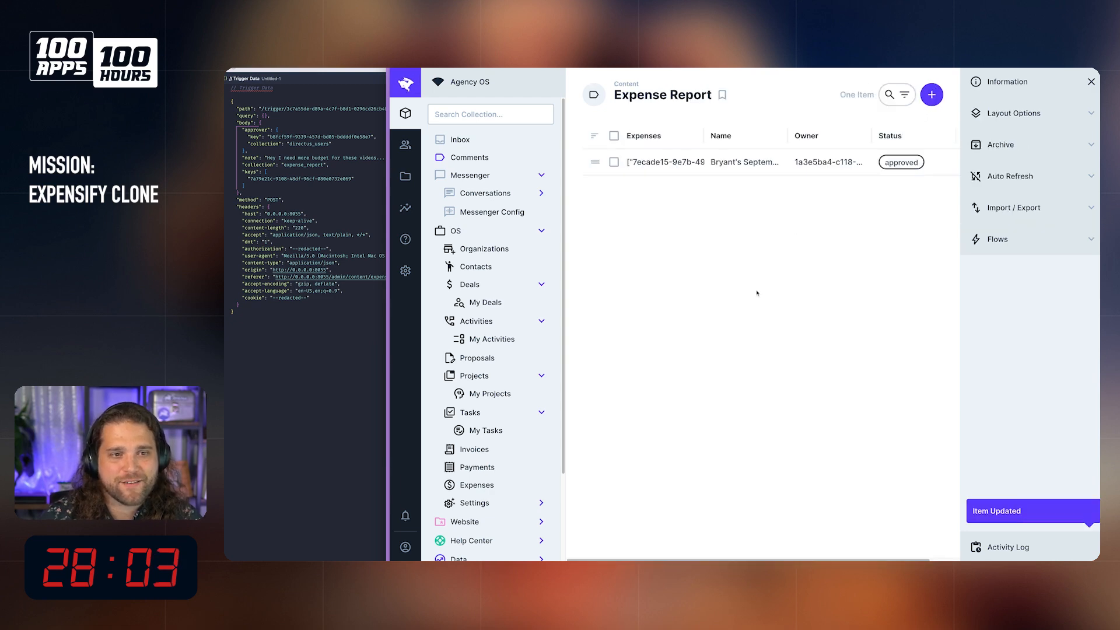
click(793, 162)
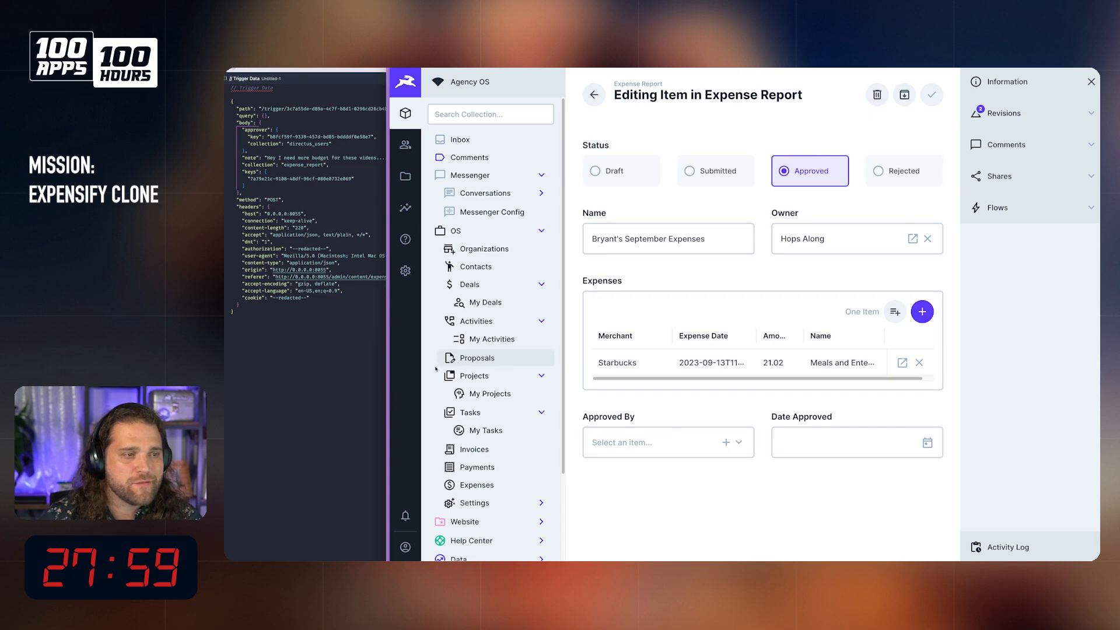
Step: Open the project's Roles & Permissions settings
click(405, 272)
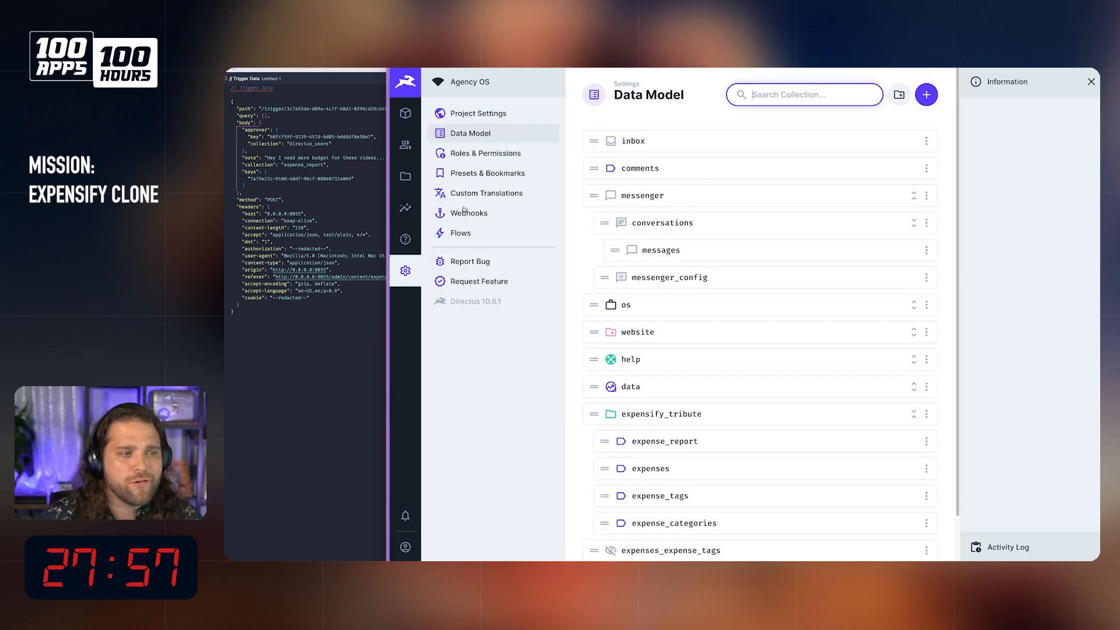
click(485, 153)
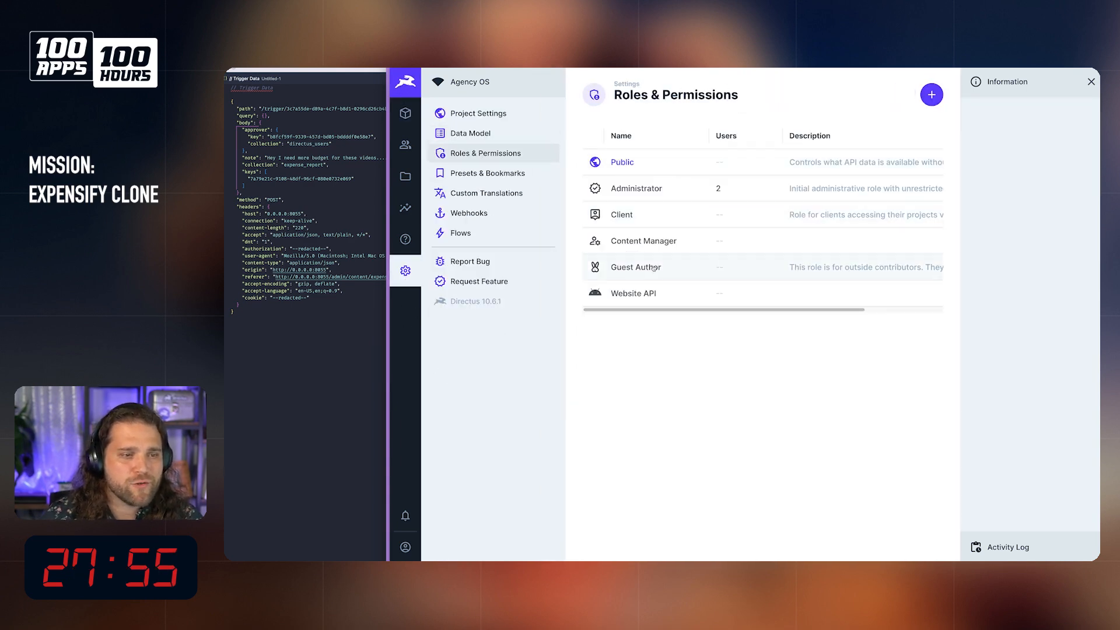
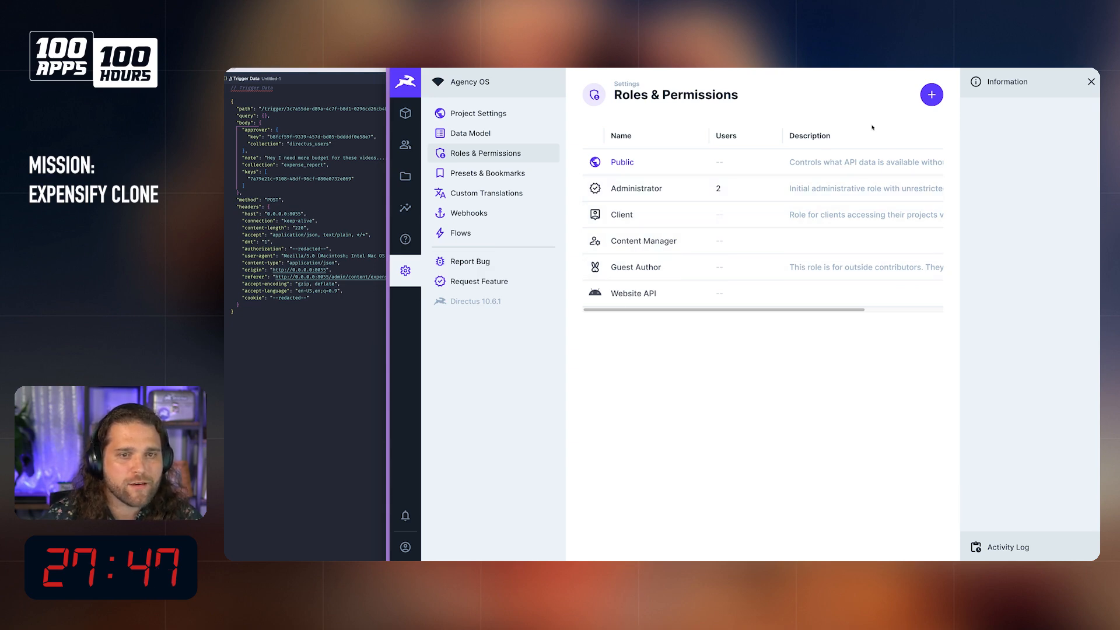
Step: Create a role named Team Member with app access enabled and no admin access
click(931, 95)
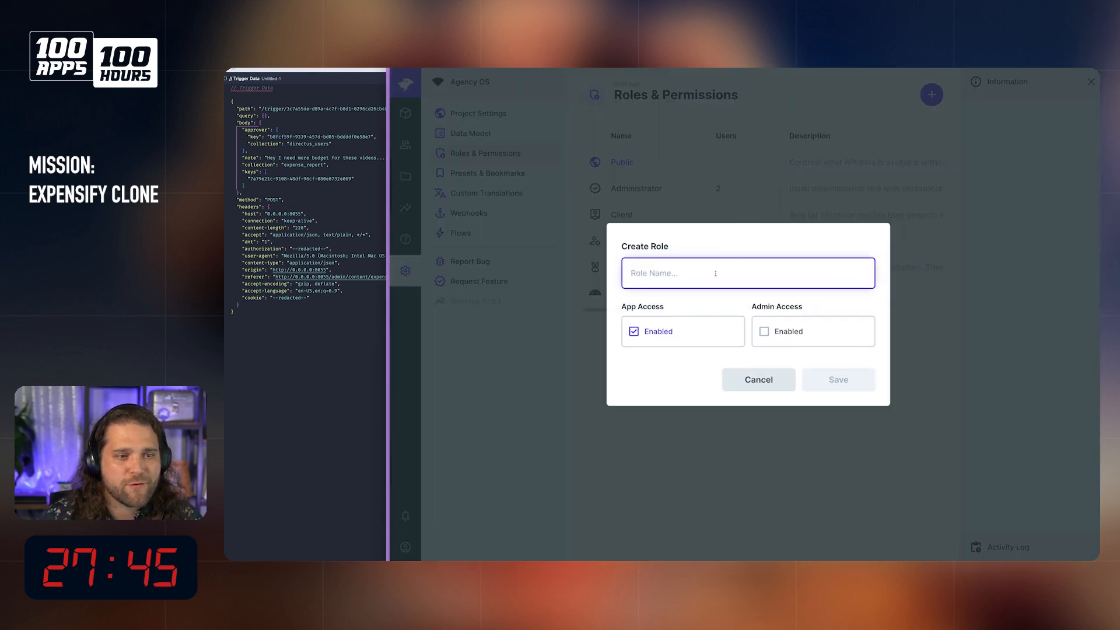
text(Team Member)
click(839, 379)
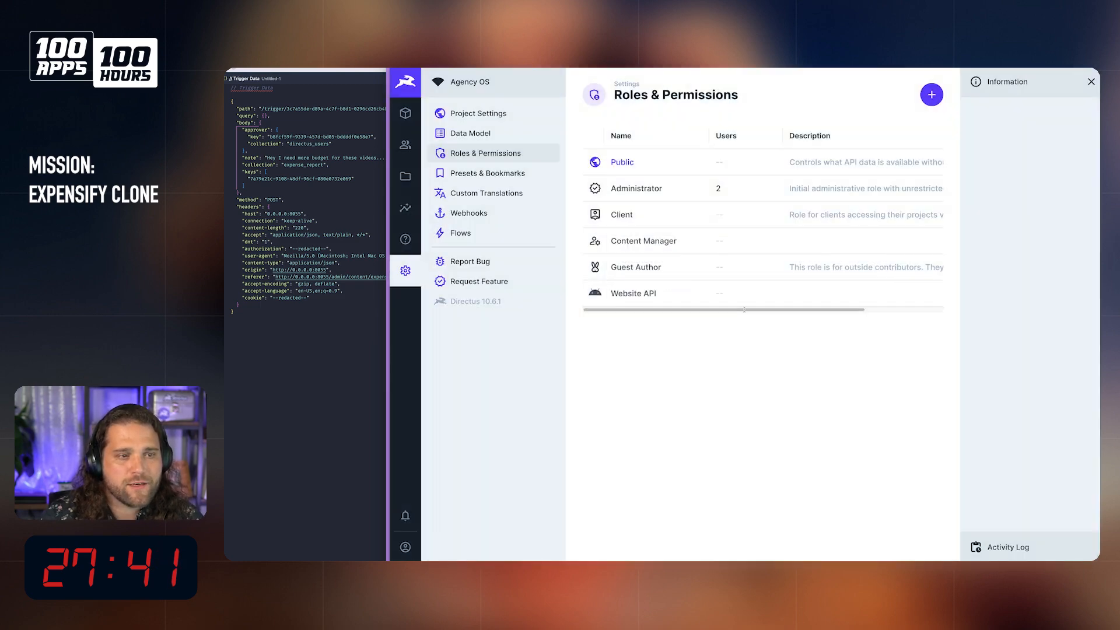
Step: Give the Team Member role a custom update permission on expense_report that allows only the status field
scroll(803, 320, down, 8)
scroll(799, 315, down, 3)
scroll(796, 301, up, 5)
key(super+f)
text(espen)
text(xpense)
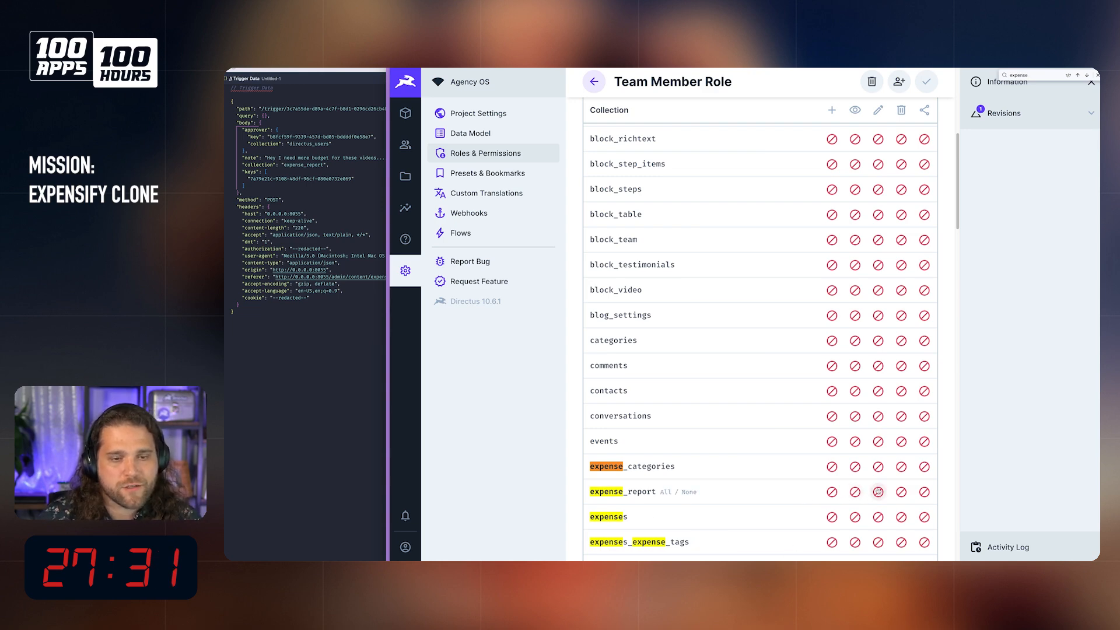
click(878, 492)
click(875, 470)
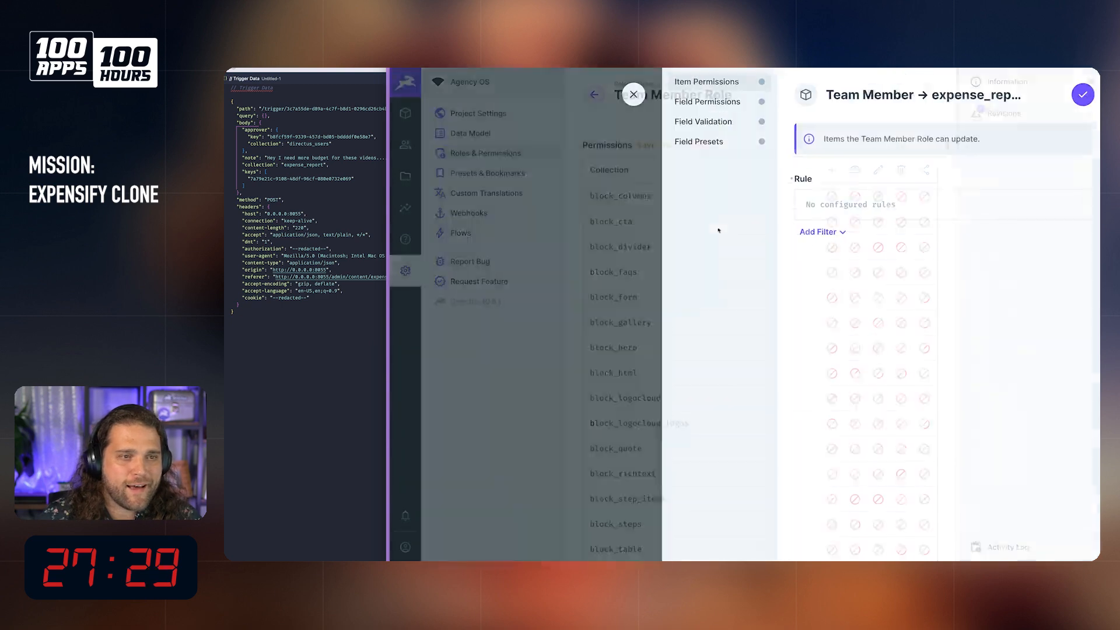
click(719, 106)
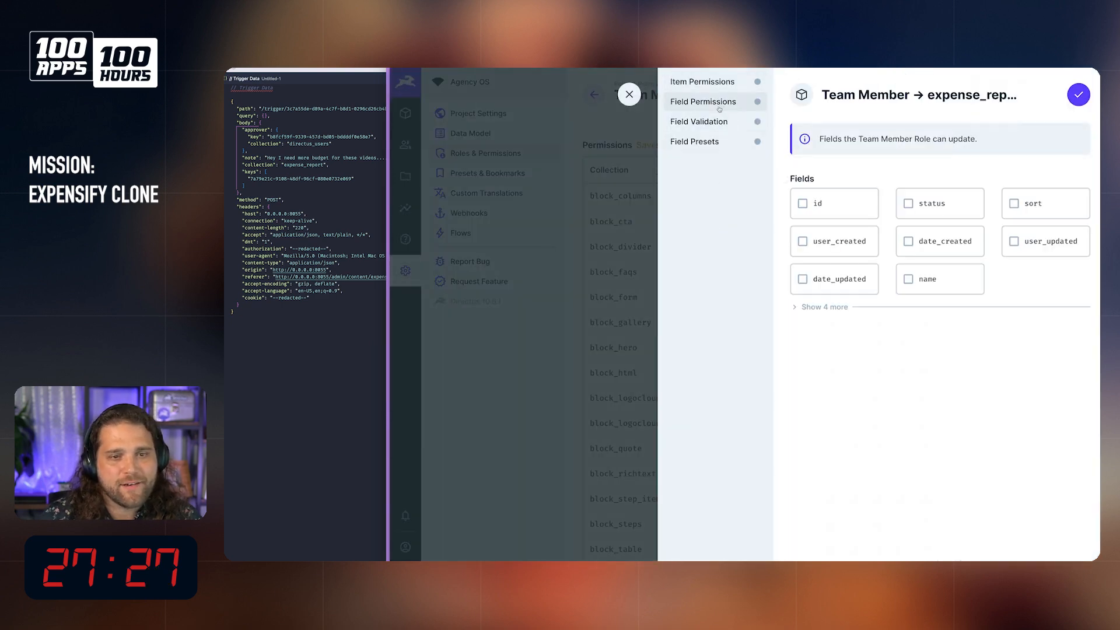
click(827, 307)
click(908, 201)
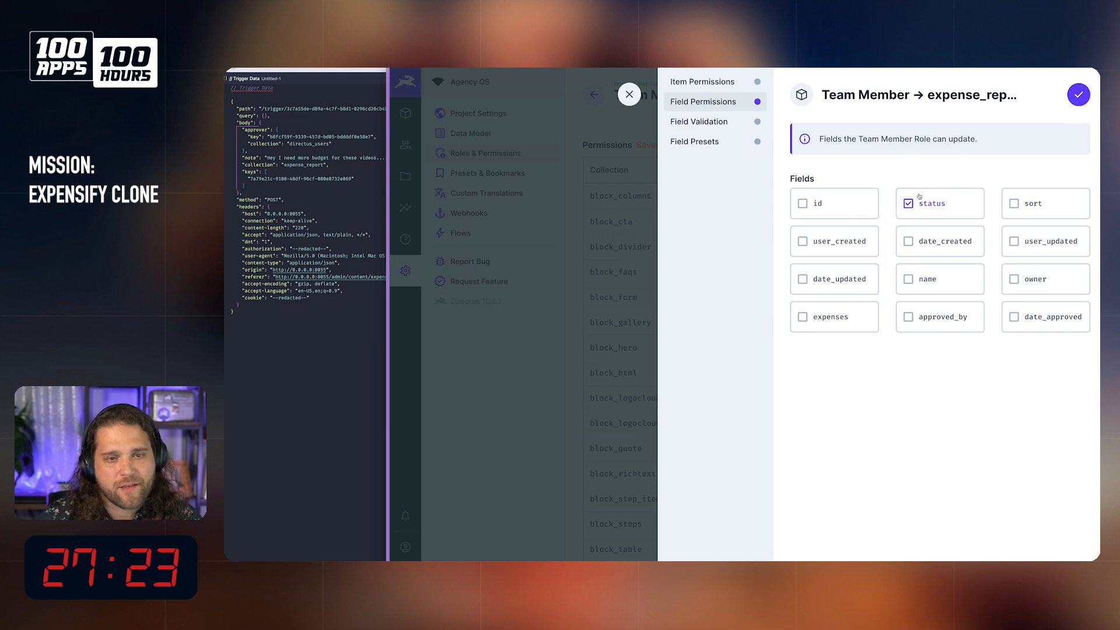
click(1077, 95)
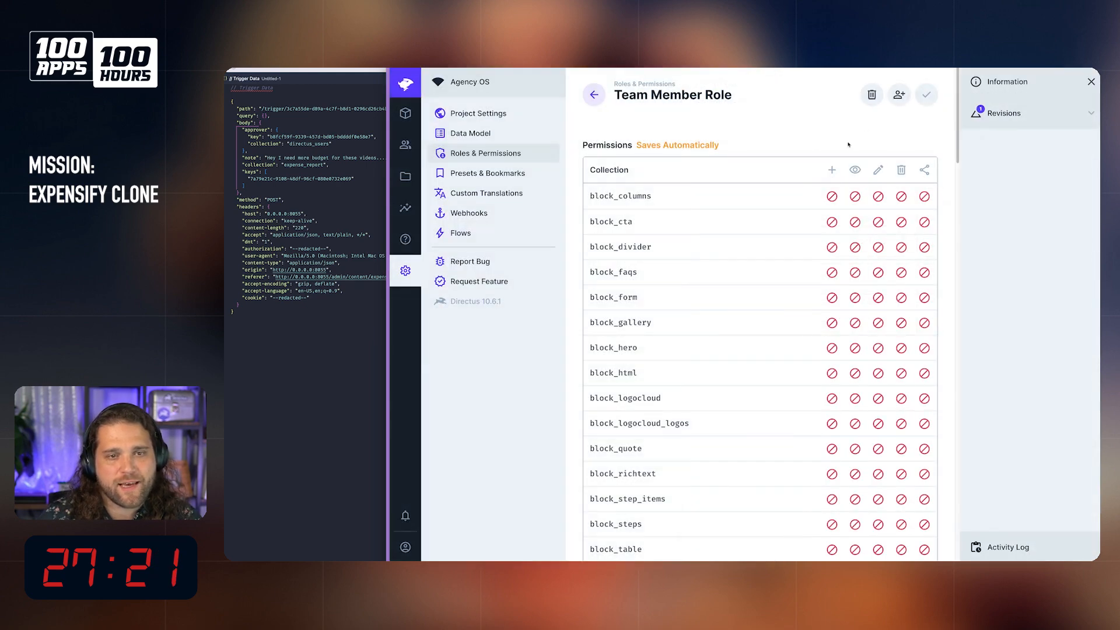
Step: Change the custom update permission on expense_report to allow every field except status, approved_by and date_approved, and save it
scroll(881, 482, down, 7)
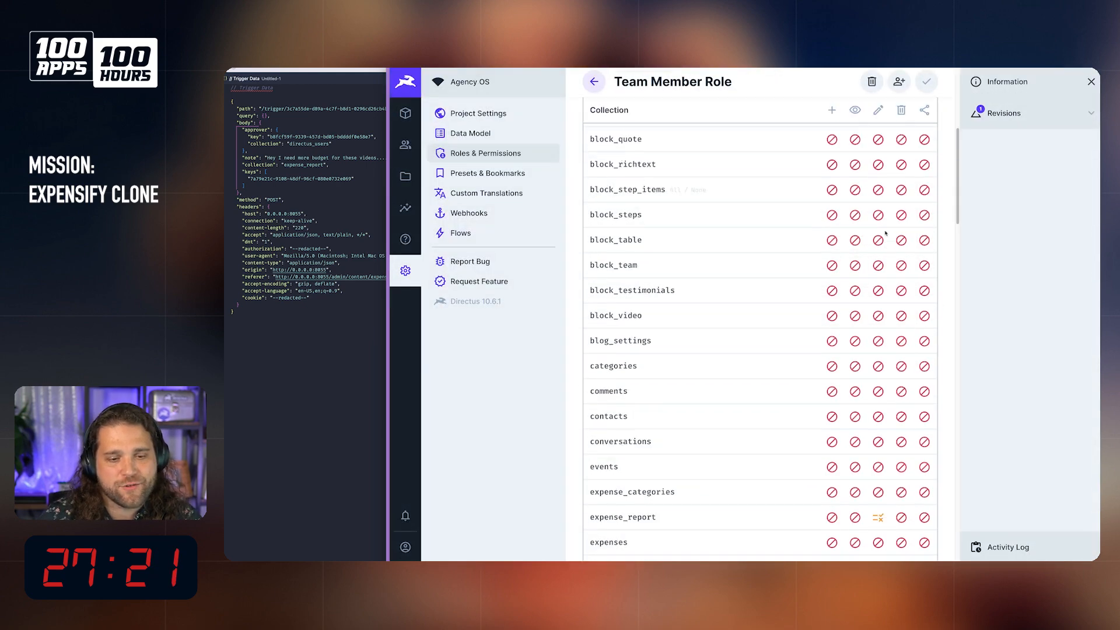
click(878, 443)
click(865, 509)
click(704, 101)
click(823, 204)
click(828, 242)
click(933, 242)
click(922, 278)
click(852, 274)
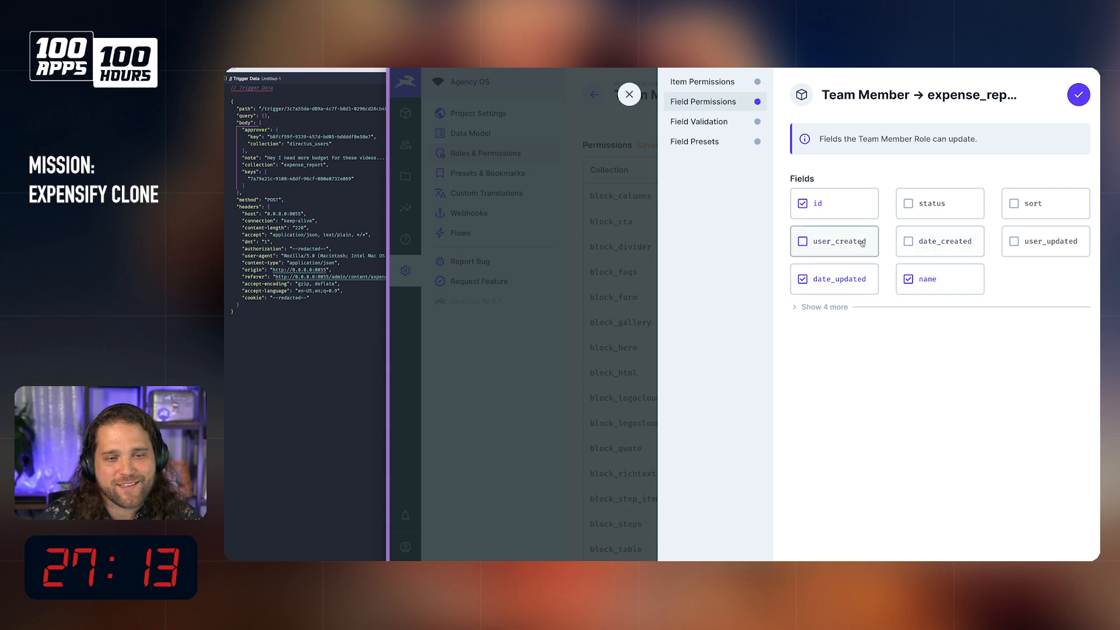
click(1034, 204)
click(1036, 241)
click(822, 307)
click(829, 317)
click(928, 316)
click(933, 320)
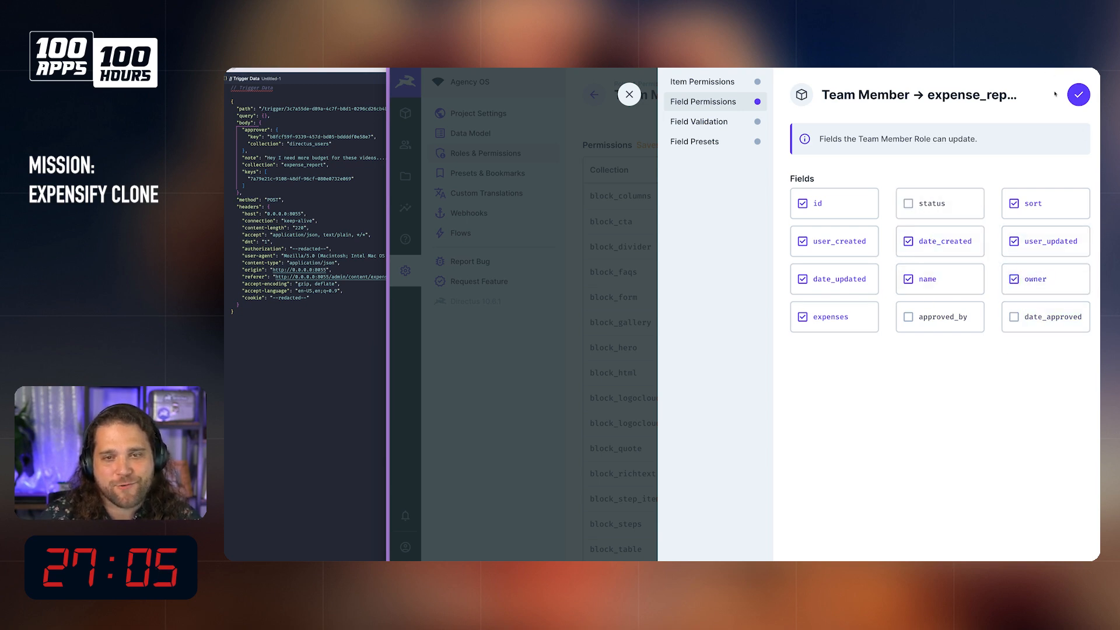
click(1078, 95)
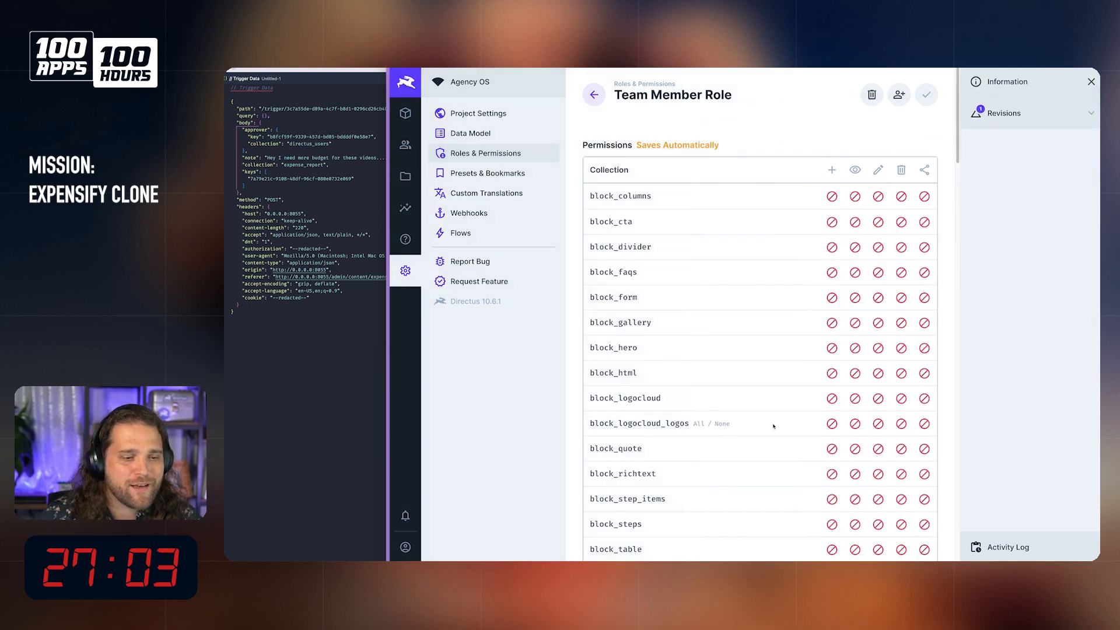
Step: Choose custom access for the Team Member role's create permission on expense_report
scroll(773, 426, down, 5)
scroll(774, 426, down, 2)
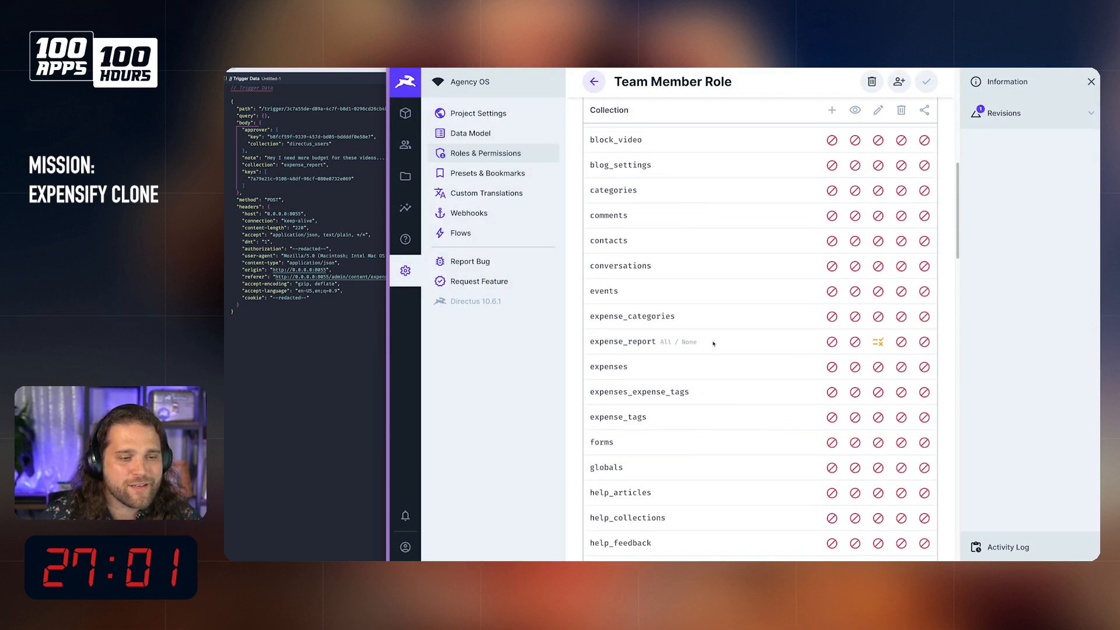
click(832, 342)
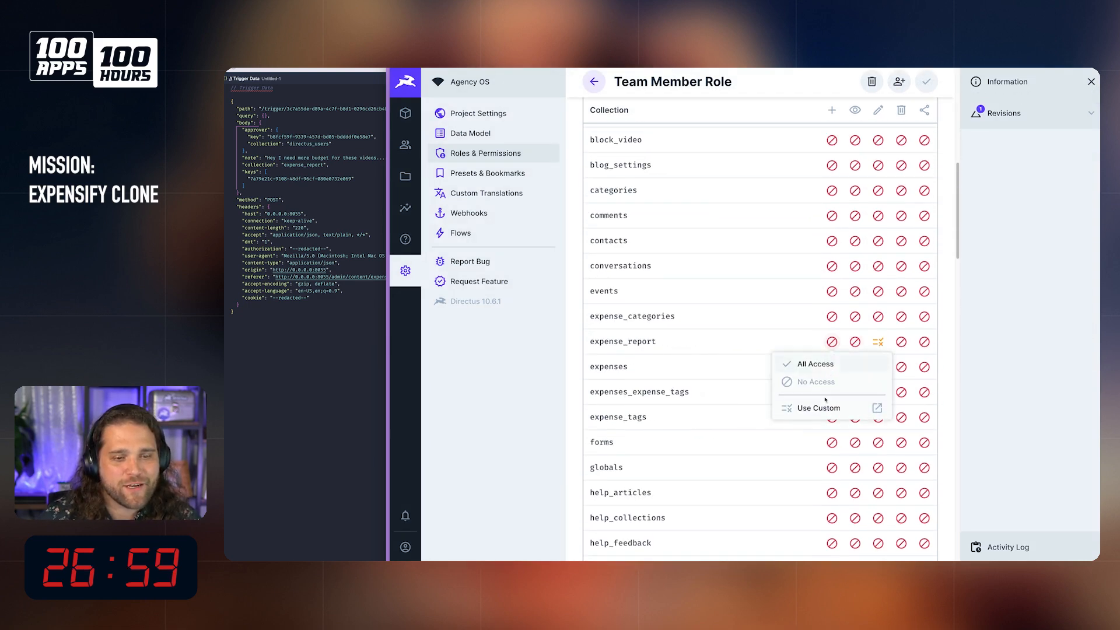
click(822, 408)
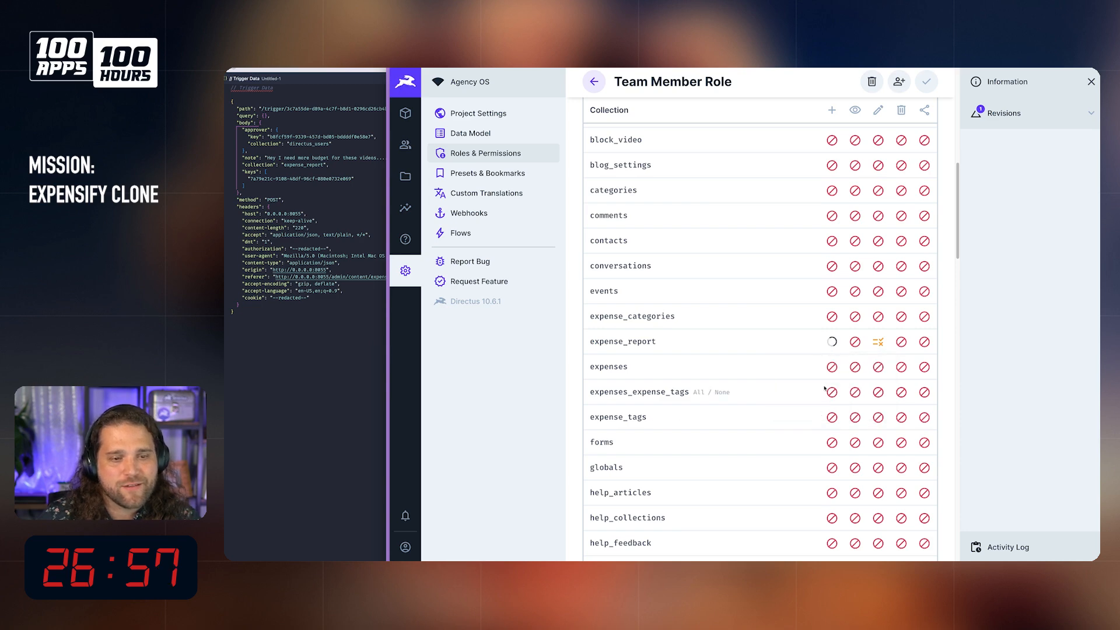
Step: Examine the field presets of the role's expense_report update permission and the other collections in the permissions list
click(873, 344)
click(873, 407)
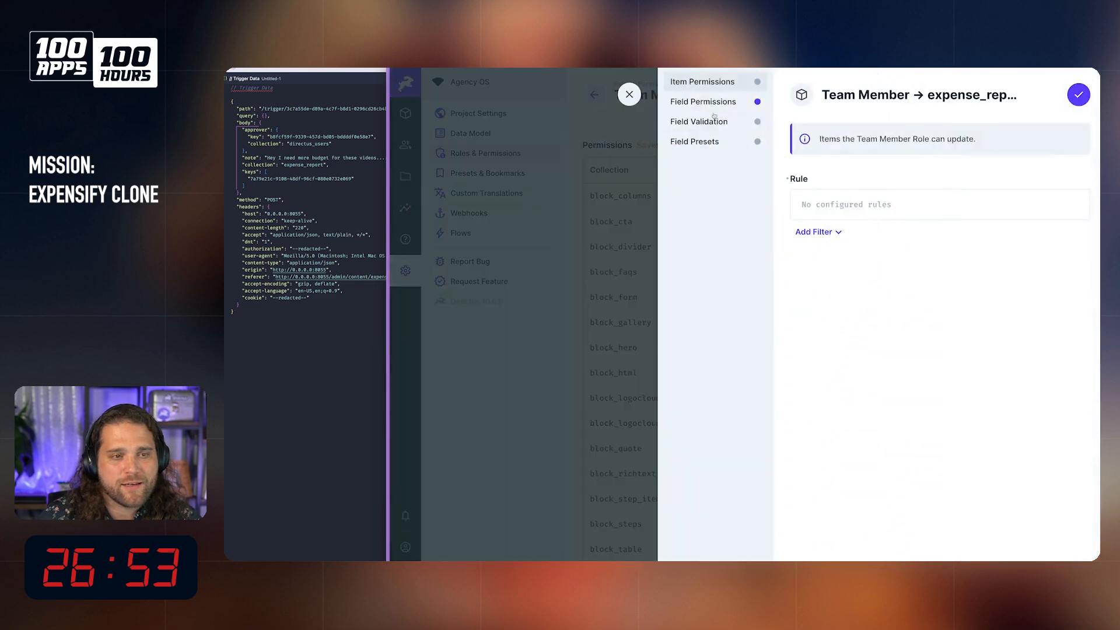
click(704, 143)
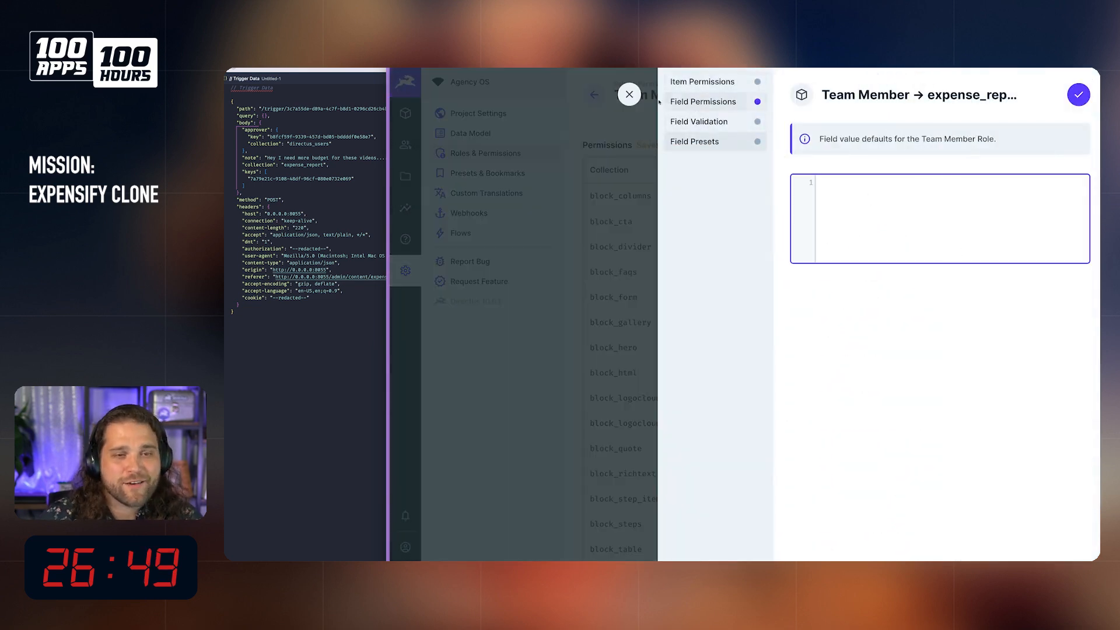
click(629, 94)
scroll(759, 306, down, 15)
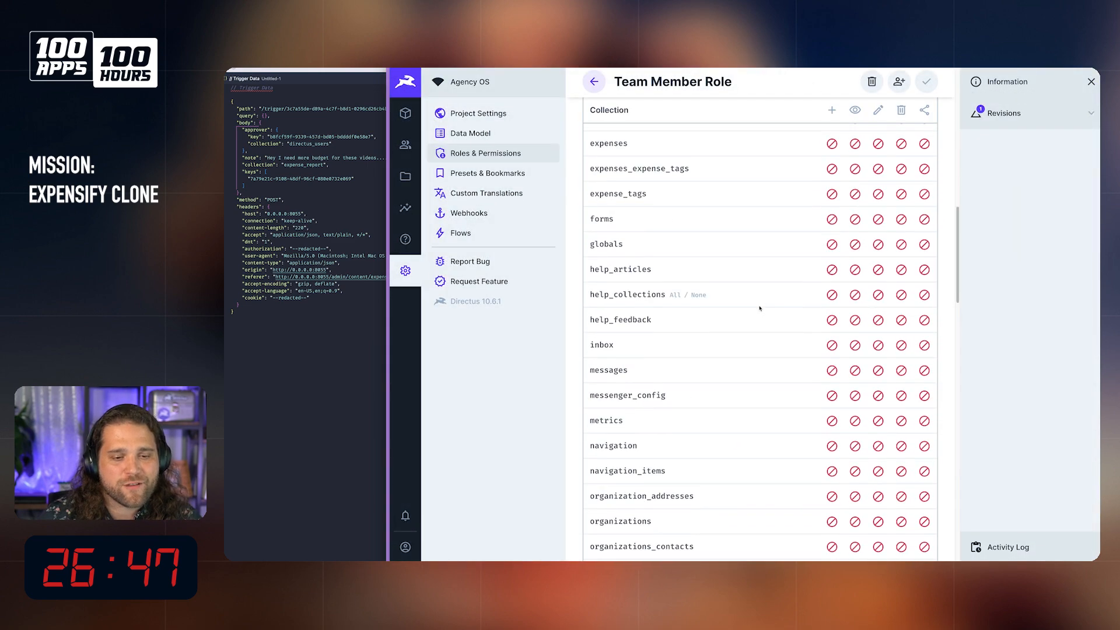
scroll(759, 307, down, 5)
scroll(742, 302, up, 20)
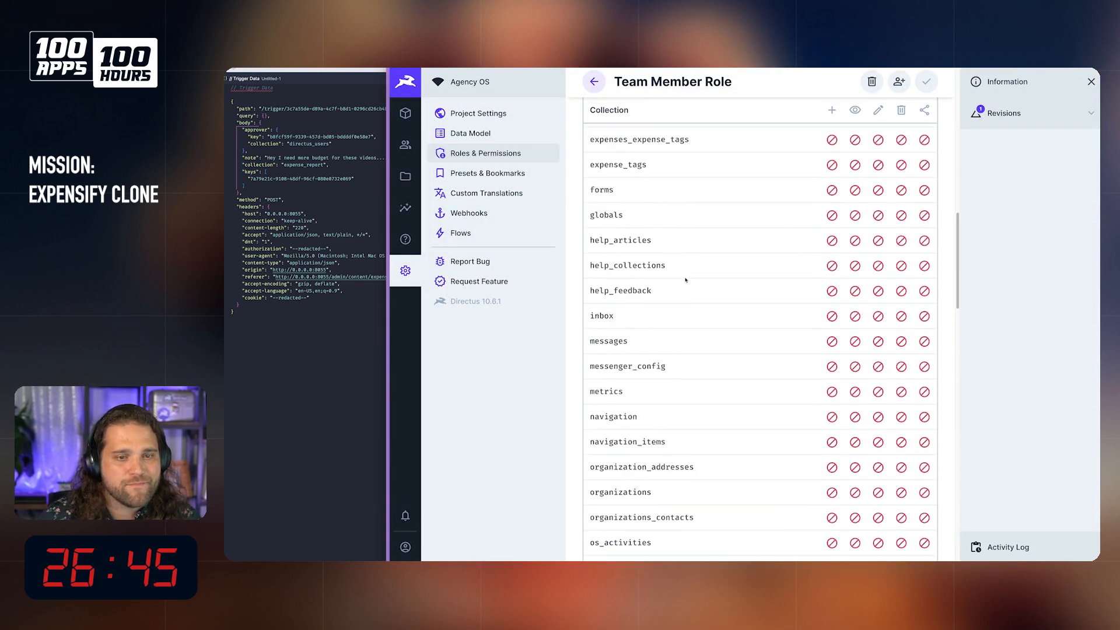
scroll(686, 281, up, 2)
Step: Open the form for a new item in the Expense Report collection
click(406, 113)
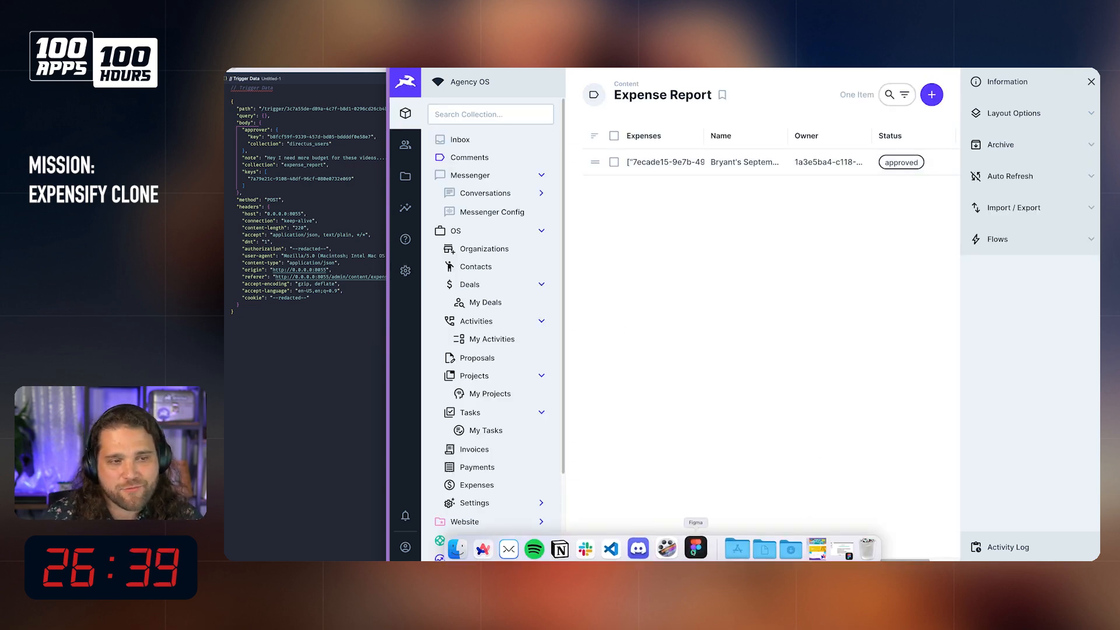
scroll(500, 495, down, 4)
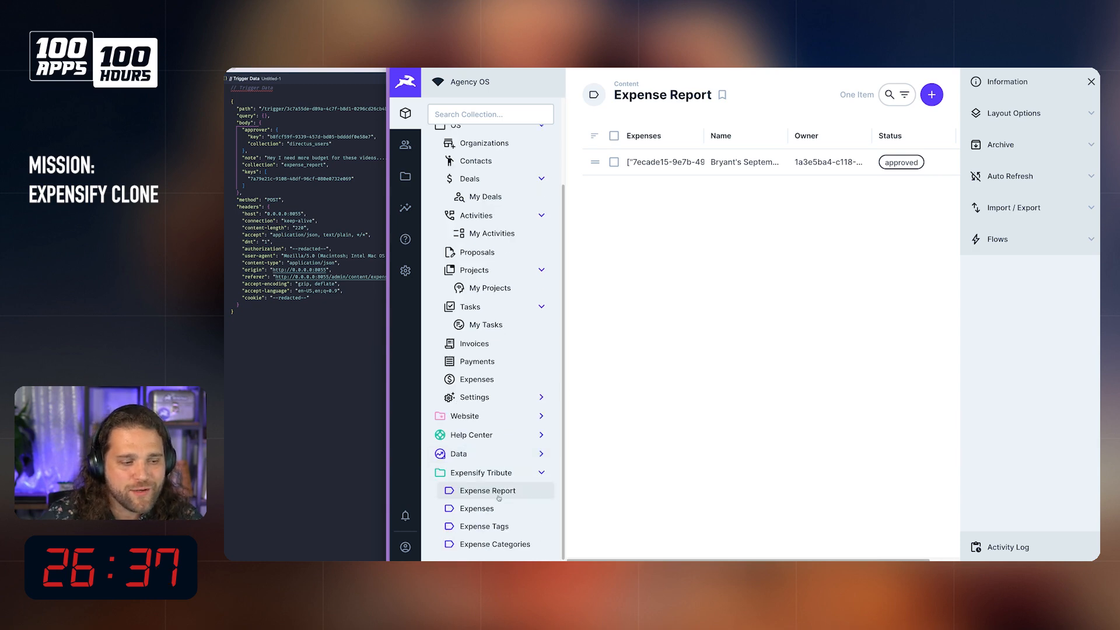
click(932, 95)
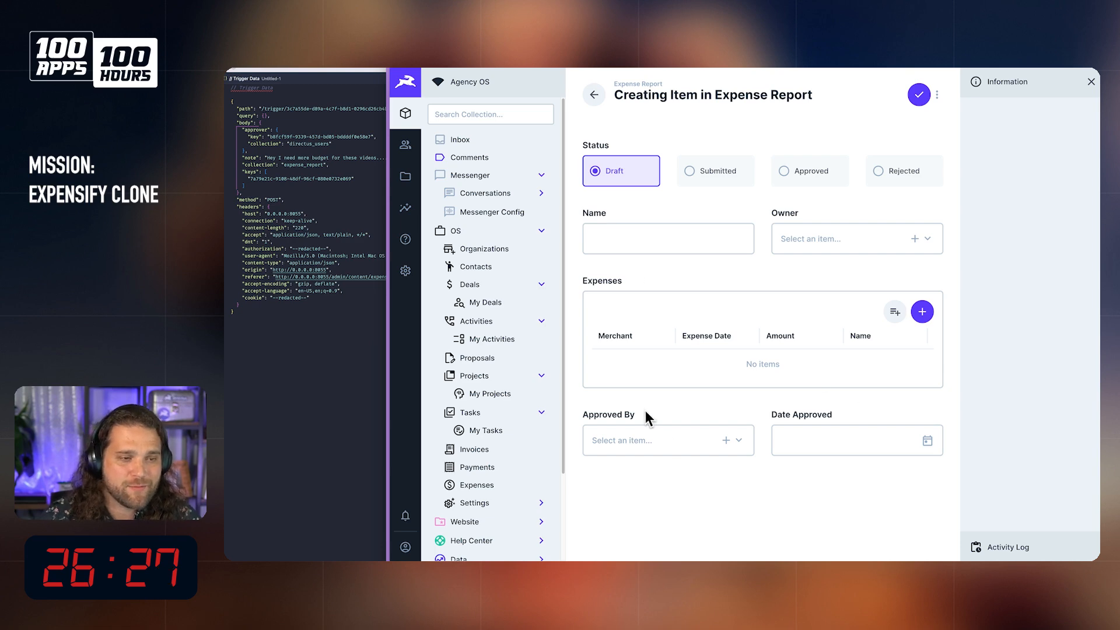
Step: Switch to the FigJam board and strike through the Expense Reports, Billable / Reimbursable and Approve Expense Reports lines
mouse_move(734, 552)
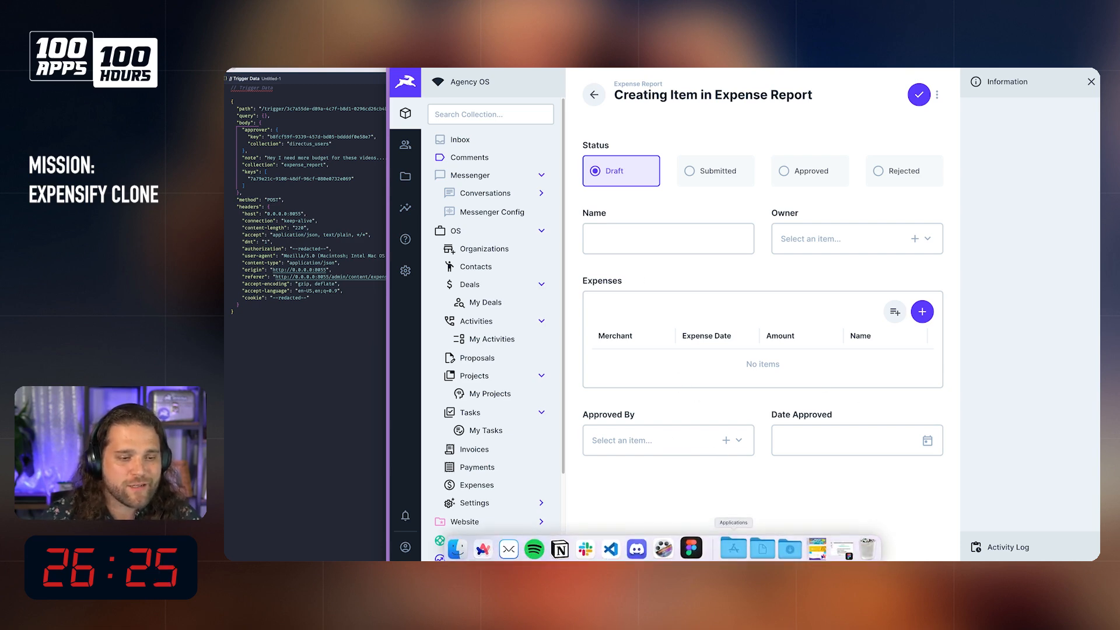
click(842, 549)
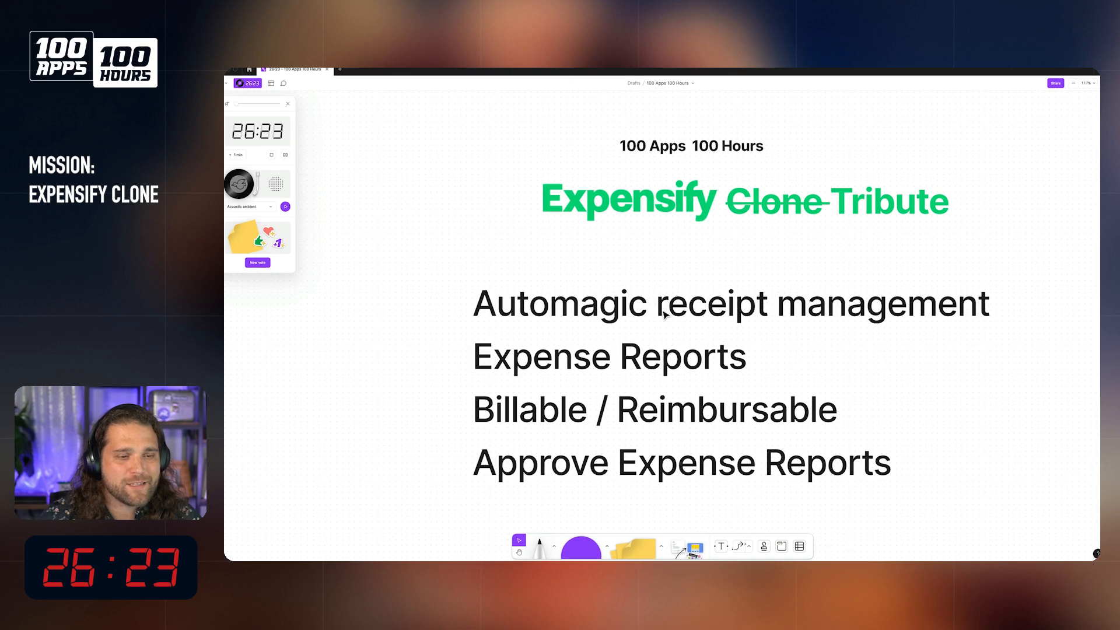
click(658, 467)
click(658, 467)
click(676, 462)
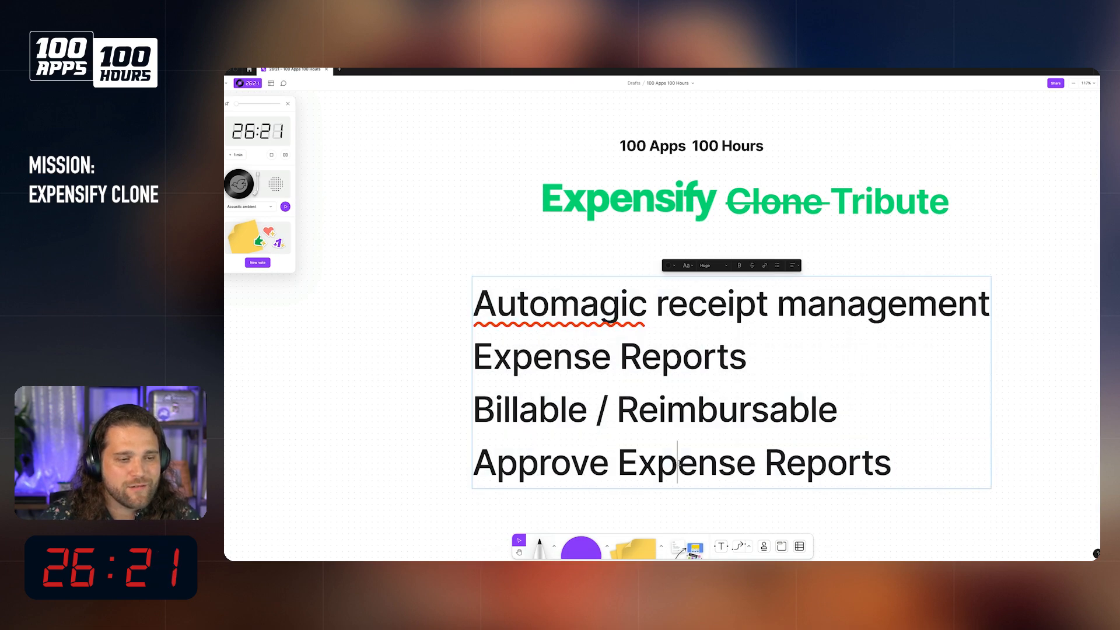
drag(911, 470, 493, 357)
key(super+shift+x)
click(578, 303)
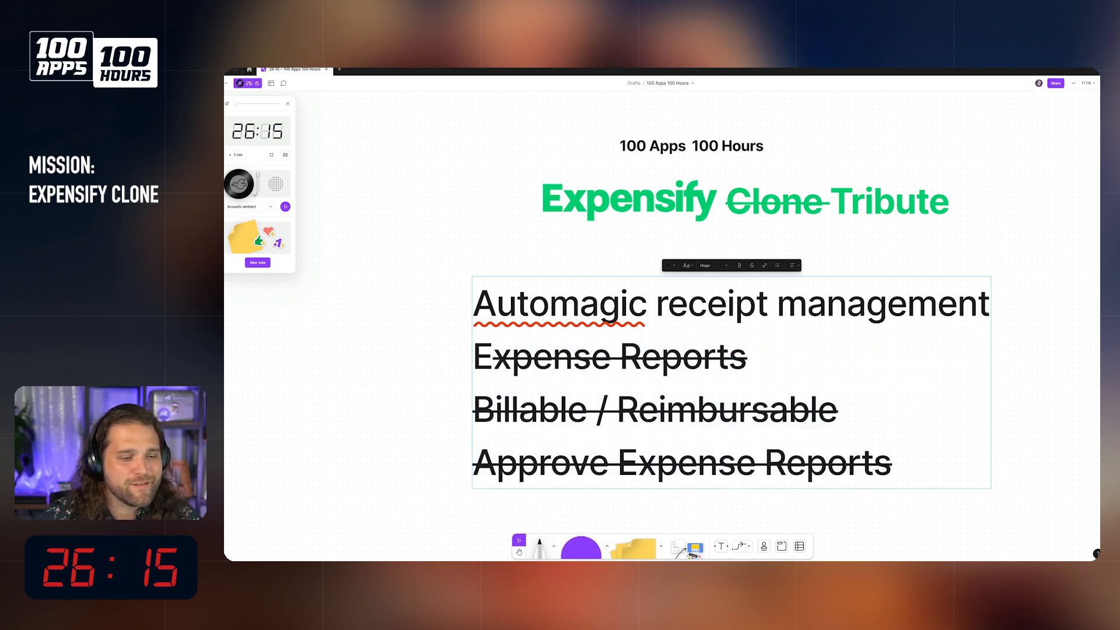
key(Escape)
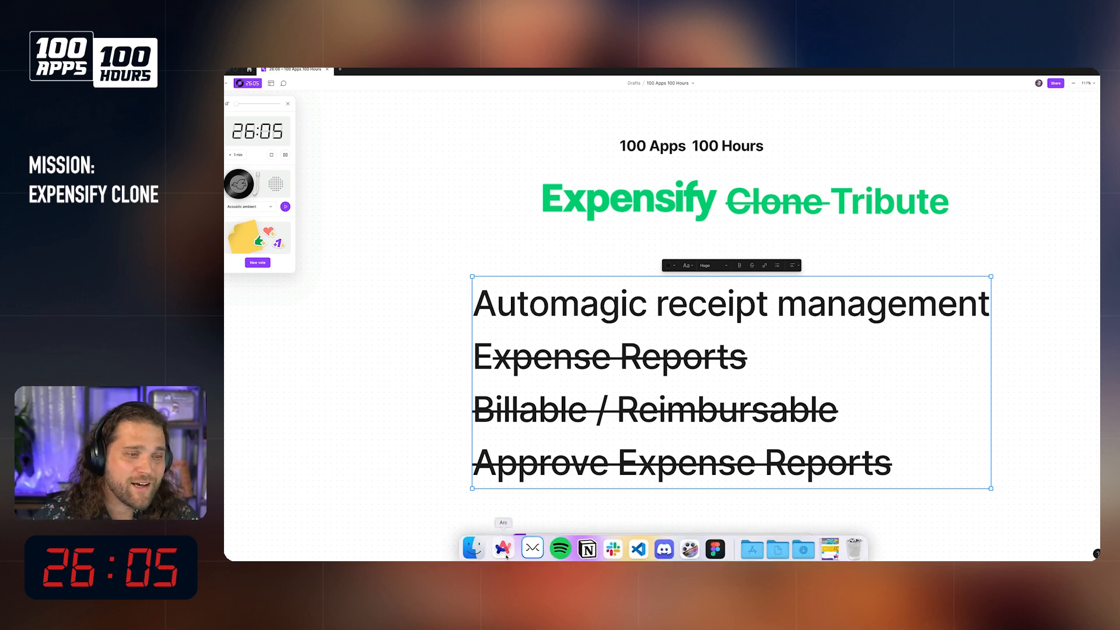
Step: Return to the Arc browser, enlarge its window and bring up the Mindee website
click(502, 549)
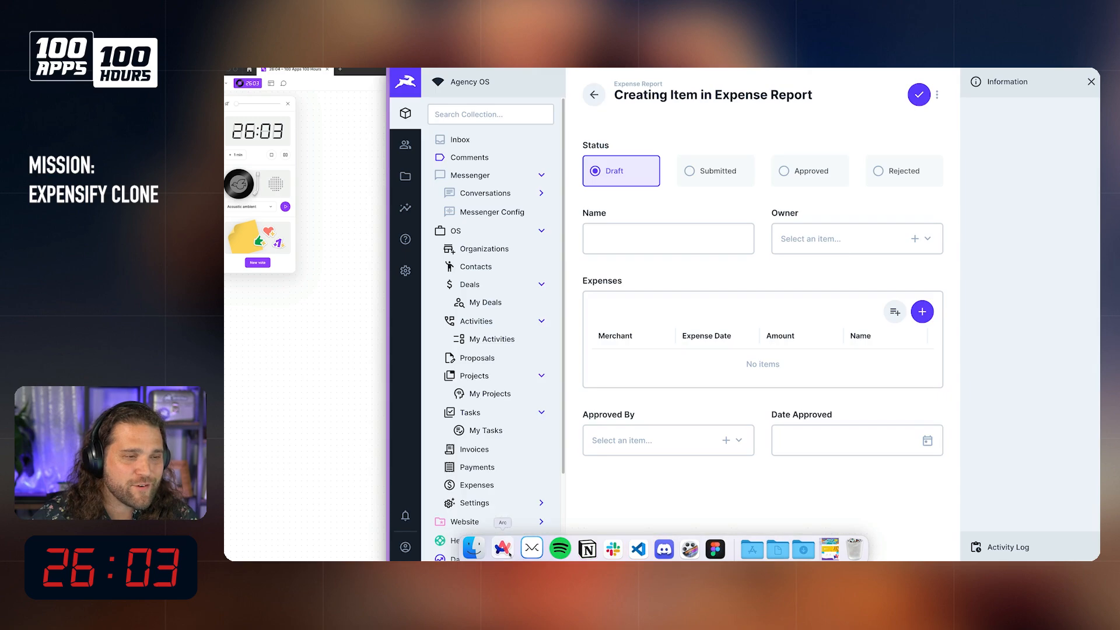
key(super+Tab)
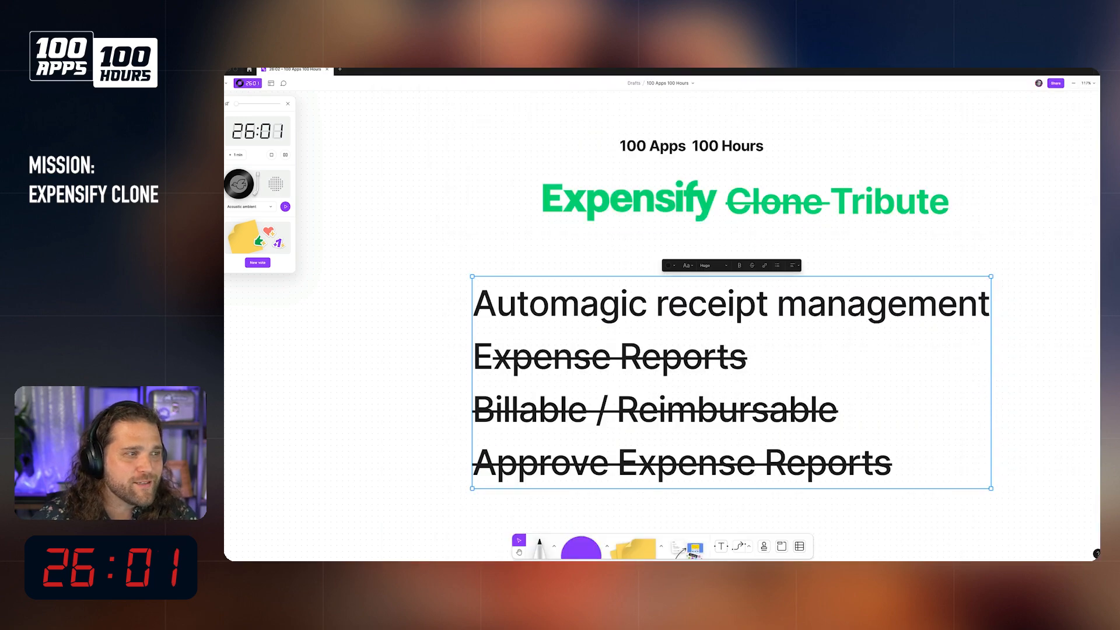
key(super+Tab)
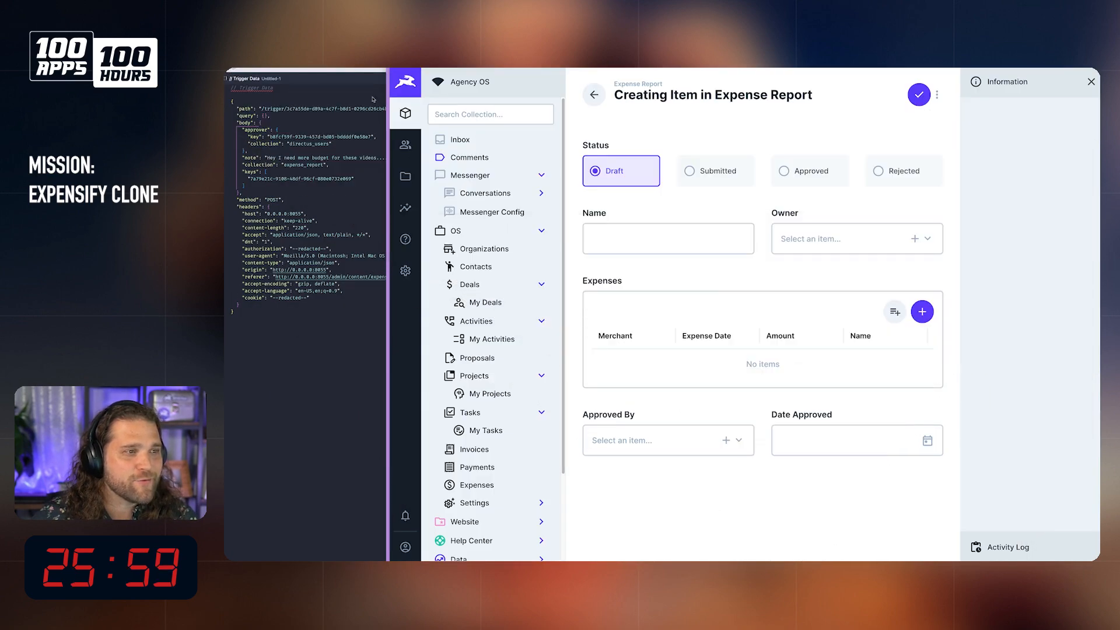
key(ctrl+alt+Return)
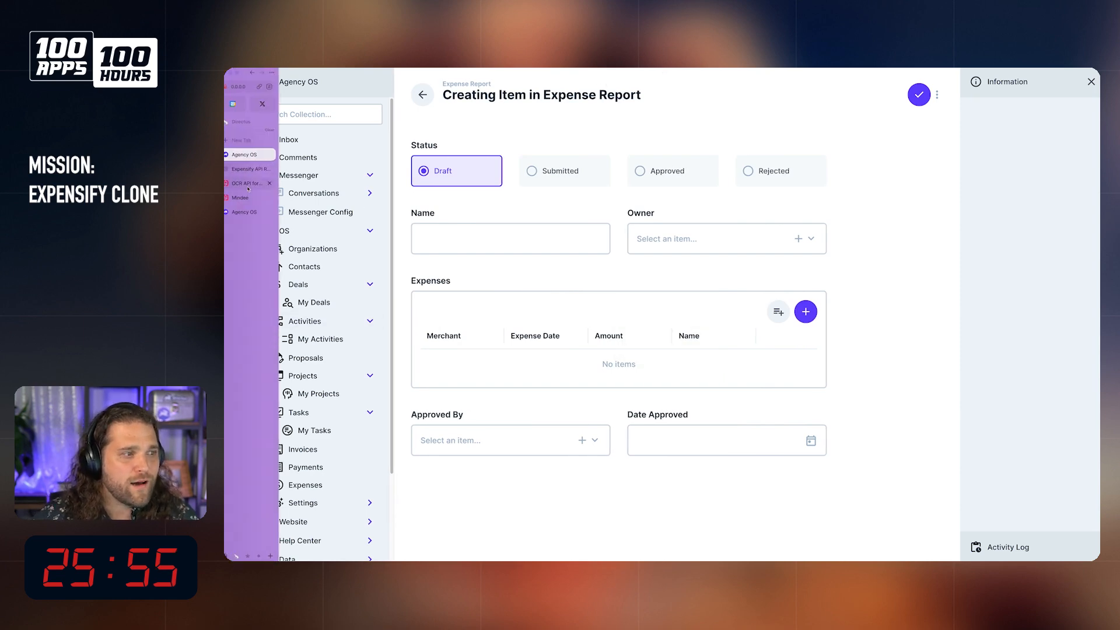
click(251, 183)
click(246, 199)
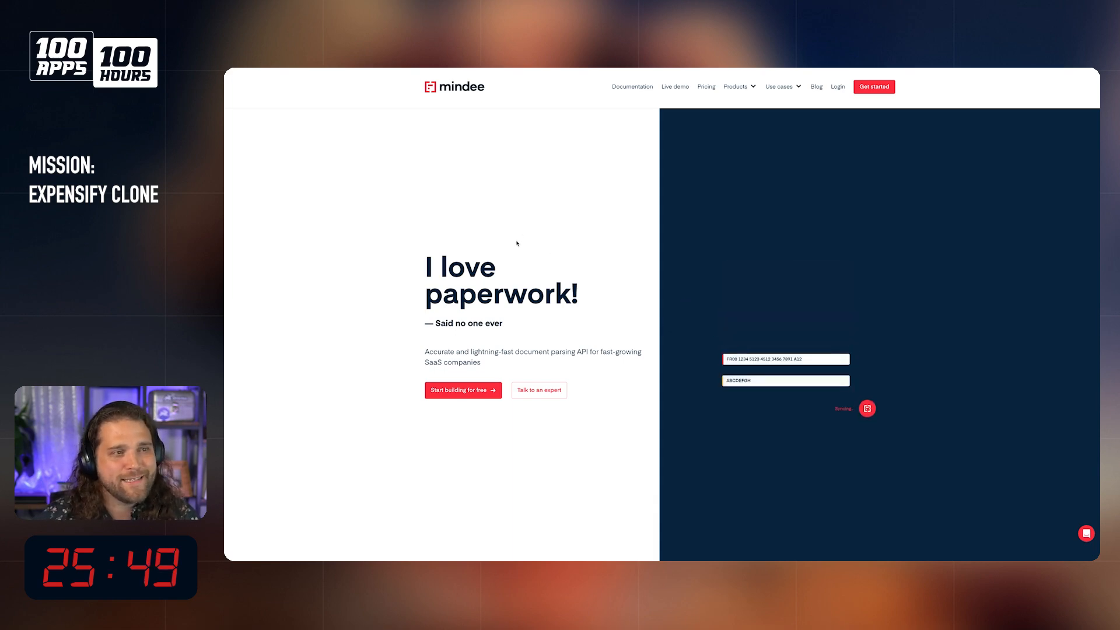
Step: Examine the receipt parsing example in the OCR API demo and its option for choosing a receipt file
scroll(529, 252, down, 3)
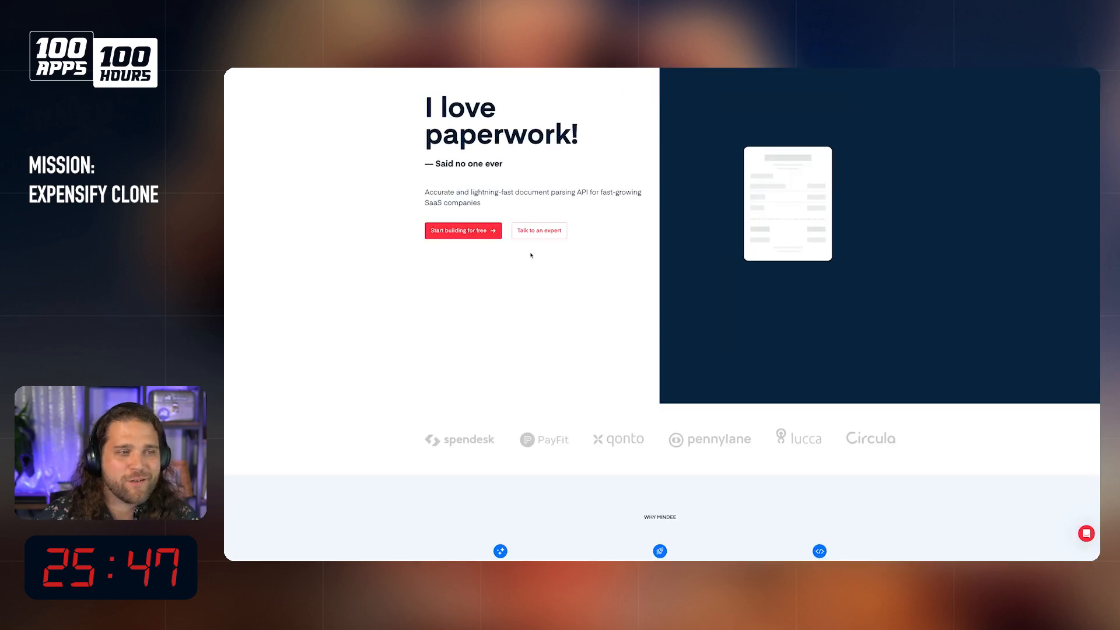
scroll(531, 255, down, 10)
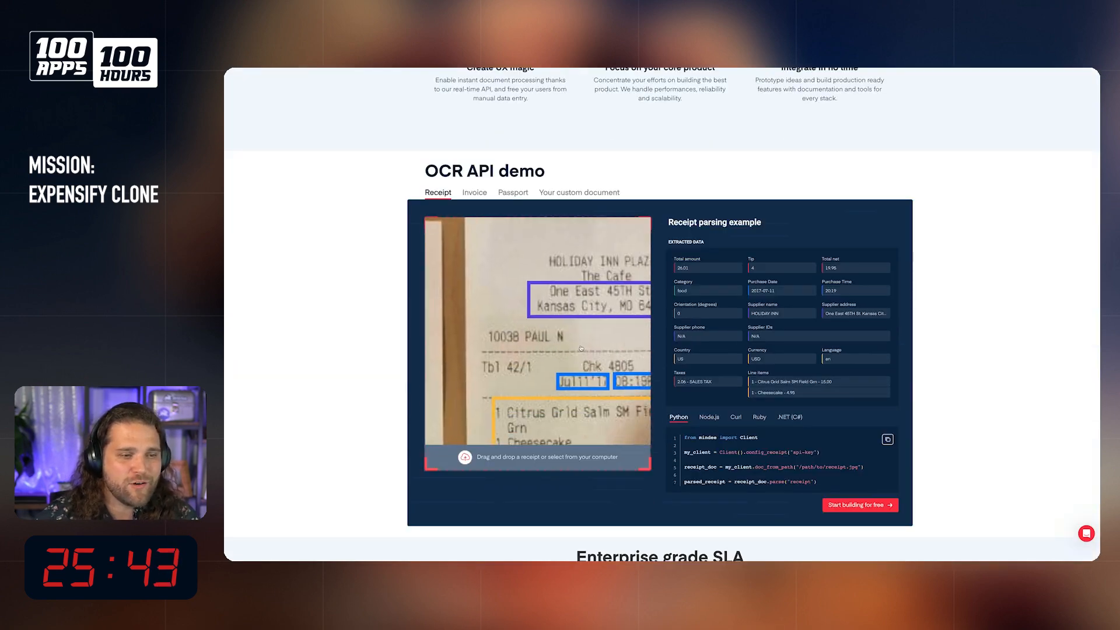
click(562, 366)
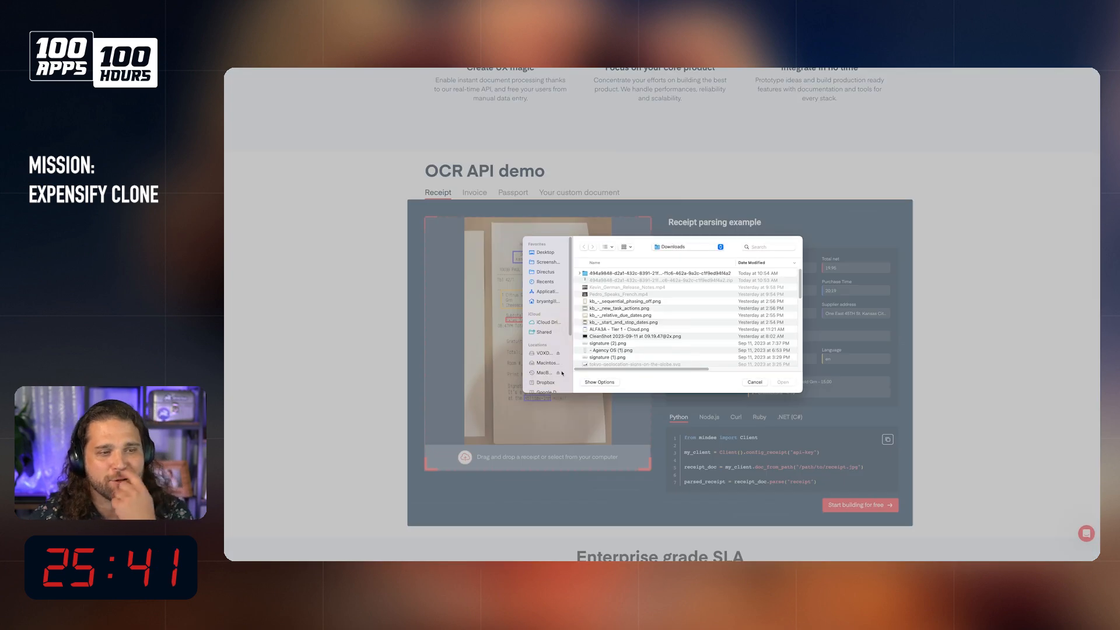
click(756, 382)
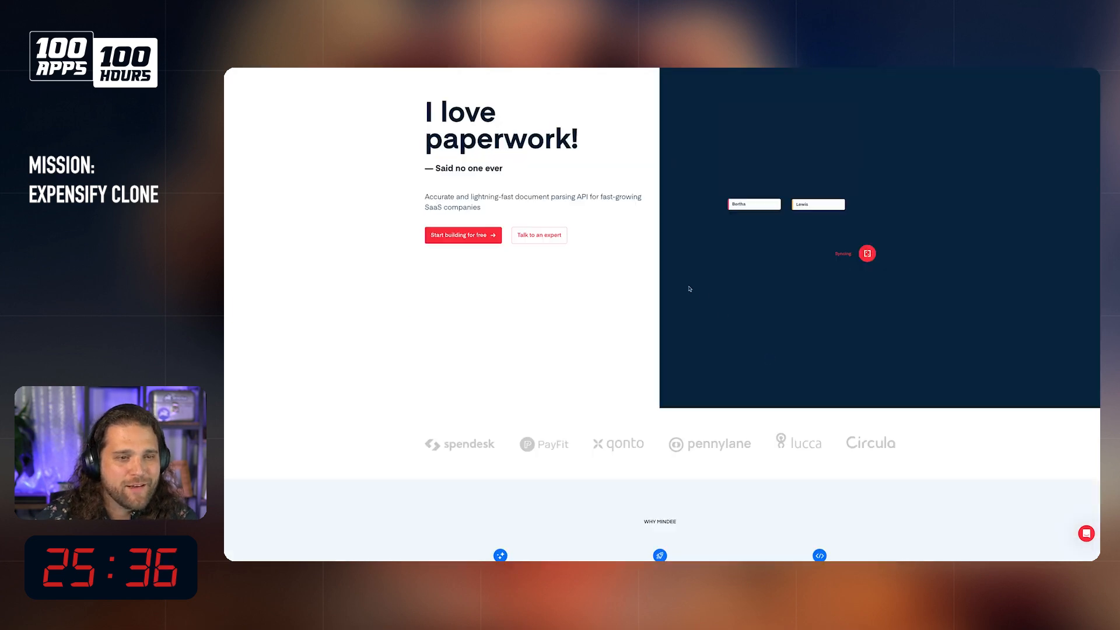
Step: Switch to the Mindee platform and view its document catalog of APIs, including Expense Receipt
scroll(688, 288, up, 3)
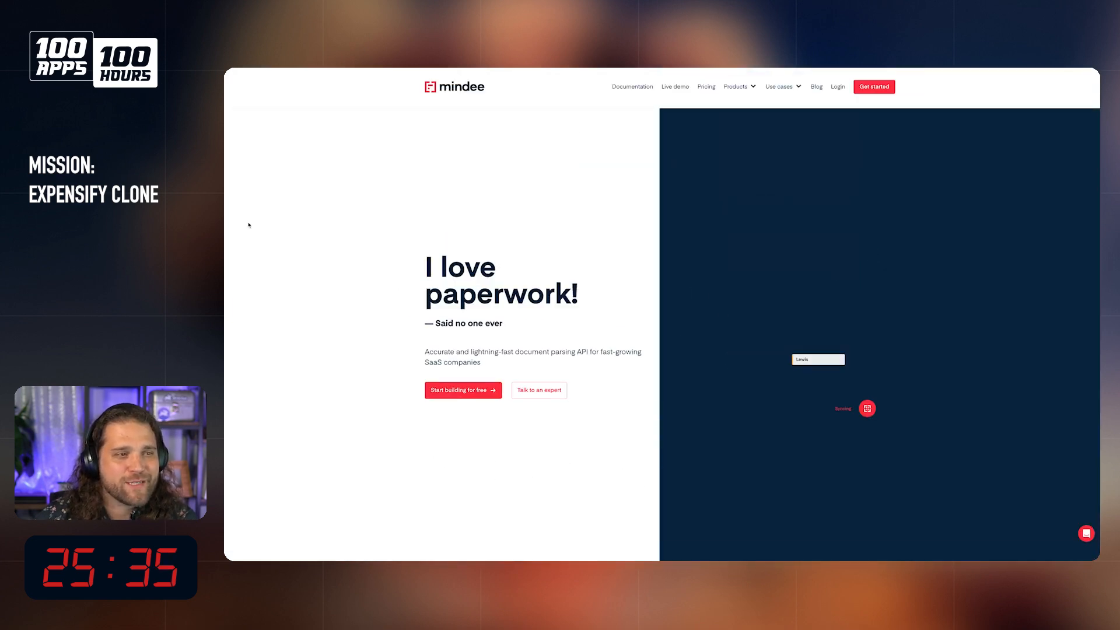
mouse_move(225, 251)
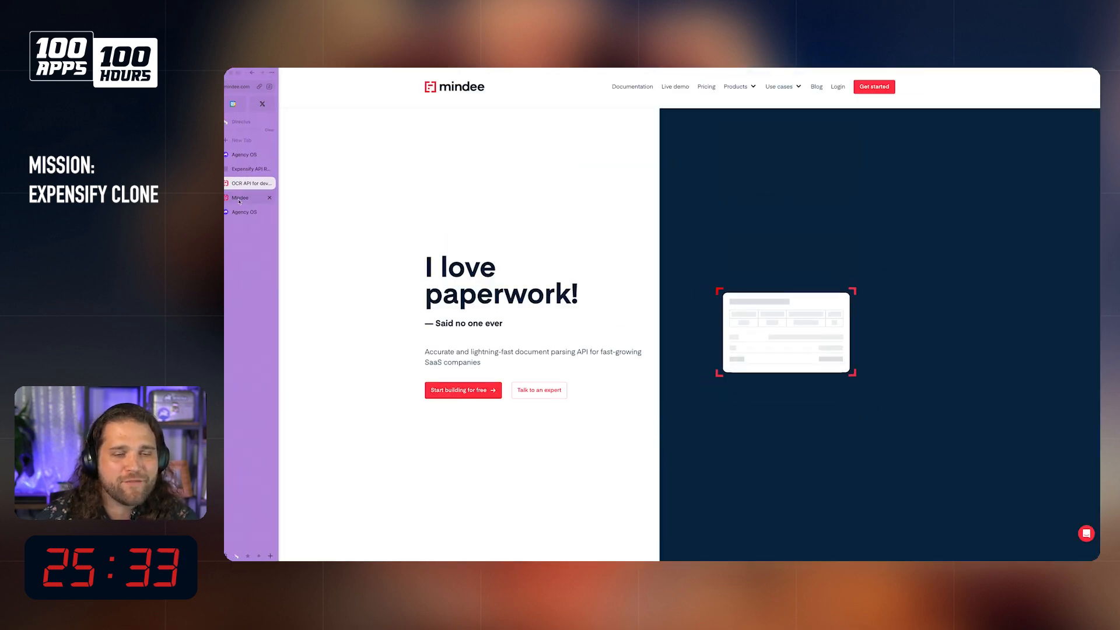
click(239, 198)
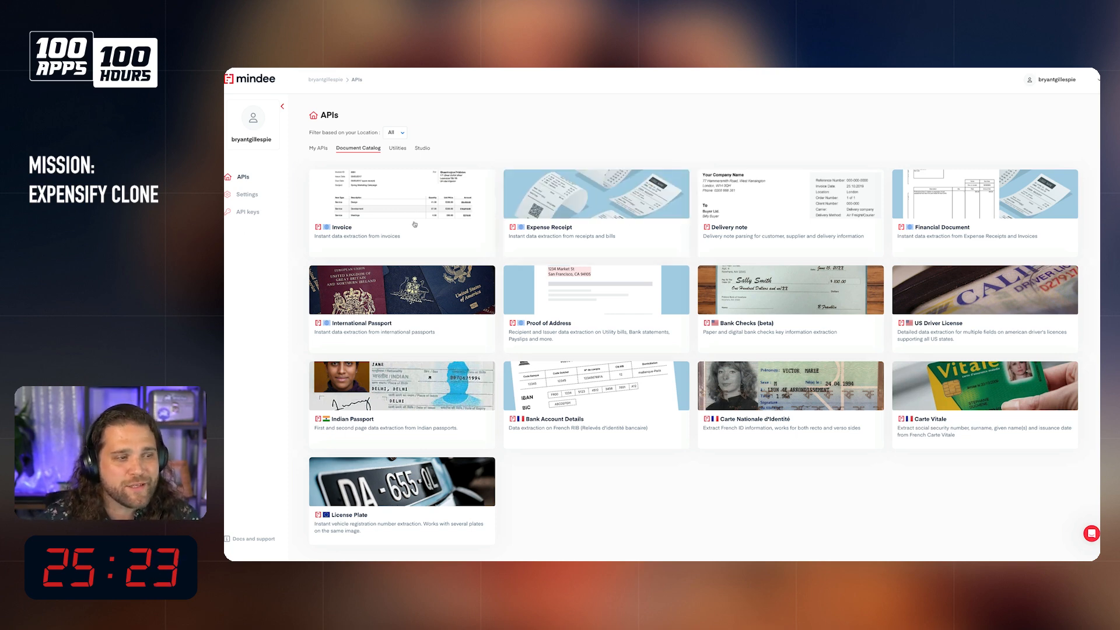
mouse_move(580, 192)
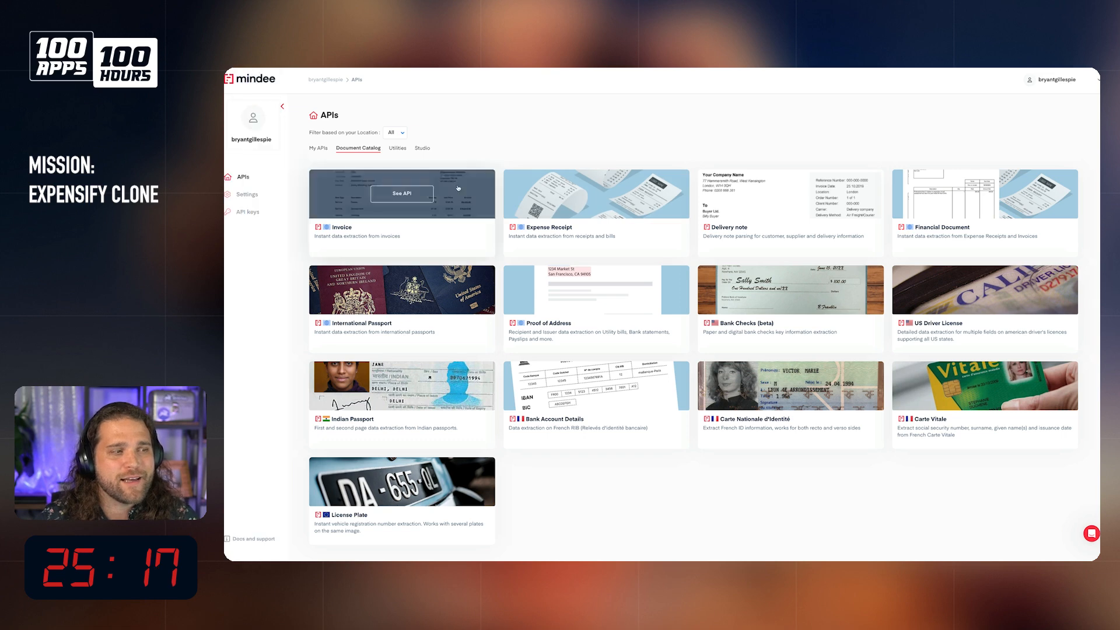
Step: Switch back to Agency OS in Directus and return from the new item form to the Expense Report list
mouse_move(228, 200)
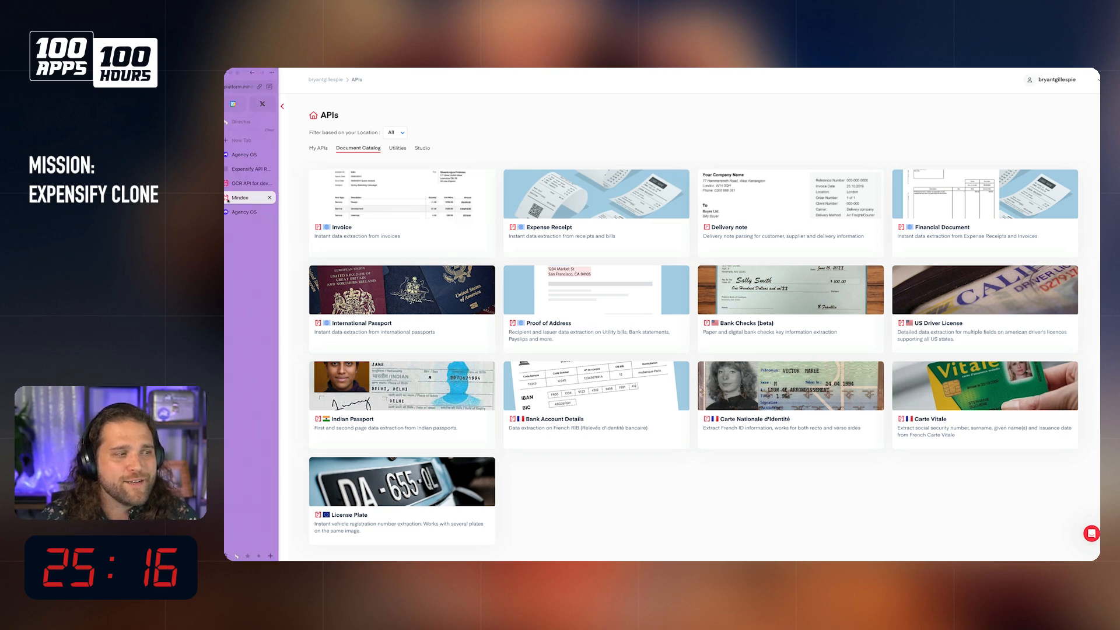
click(250, 155)
click(423, 94)
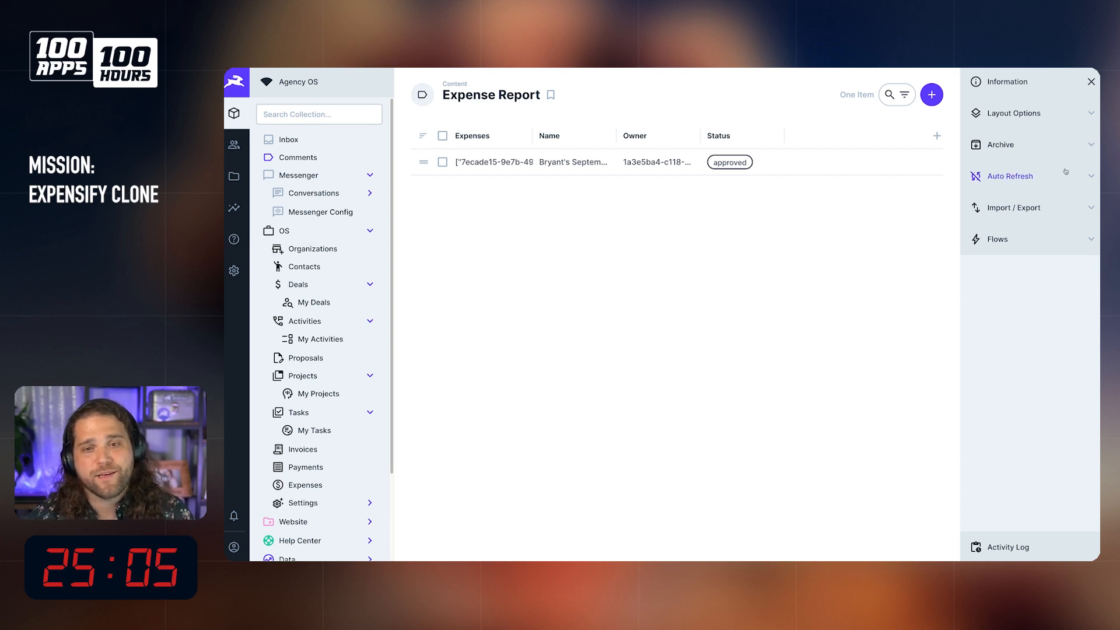
Step: Preview the approved expense report at iPhone SE size using the developer tools' device emulation, and close the developer tools
key(super+alt+j)
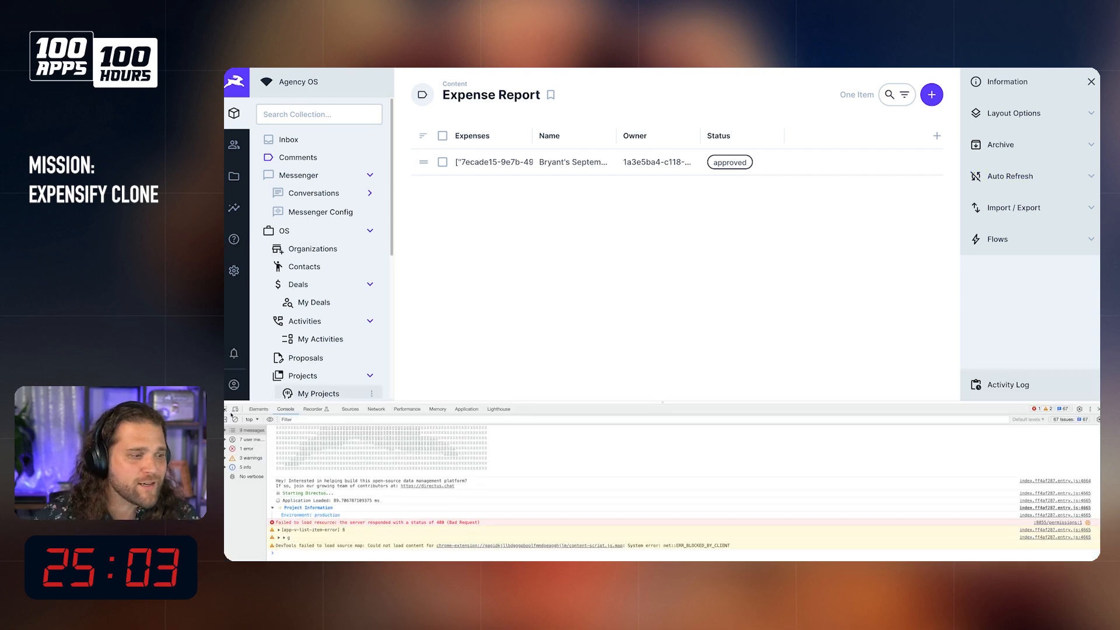
click(235, 409)
click(722, 103)
click(651, 134)
scroll(664, 218, down, 5)
scroll(665, 218, up, 3)
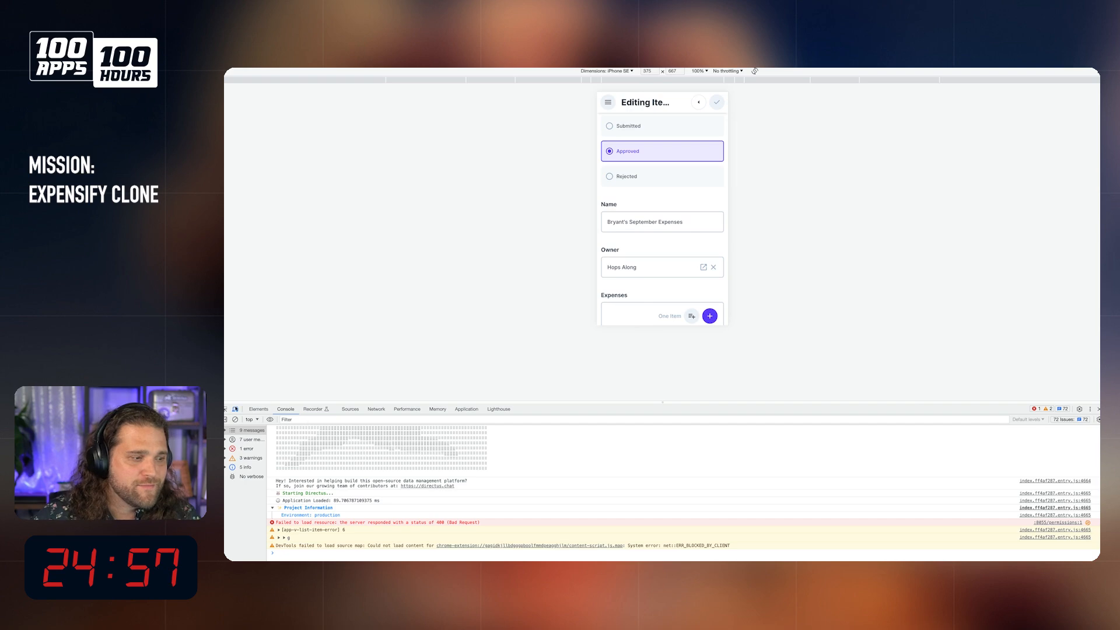
click(235, 409)
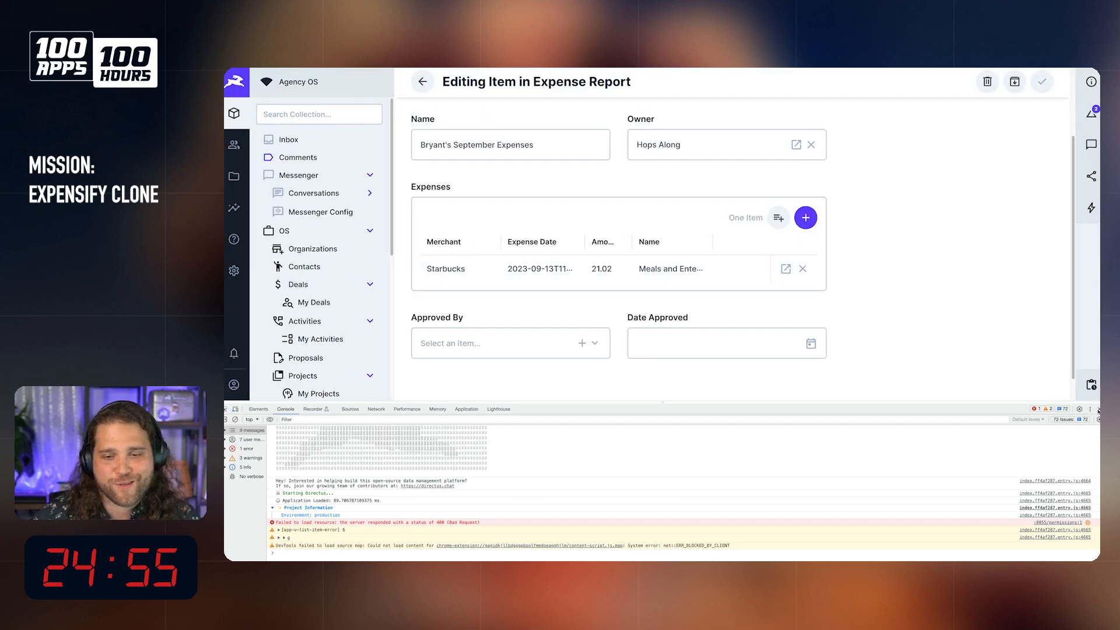
click(1099, 410)
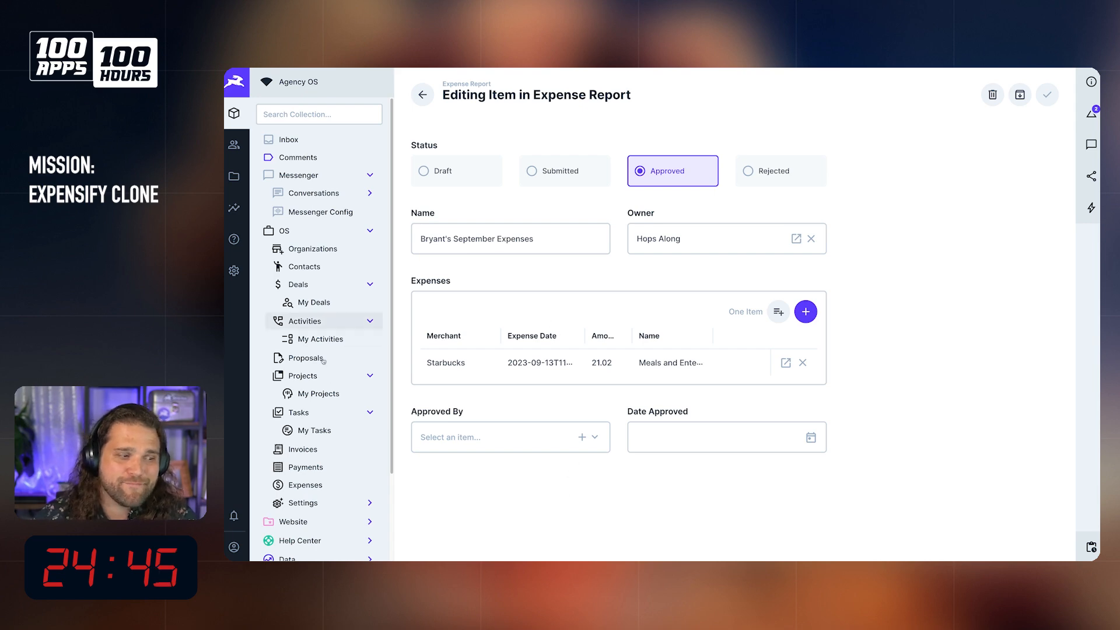
Step: Open the undated item in the OS Expenses collection, check its form fields and return to the list
click(304, 490)
click(563, 159)
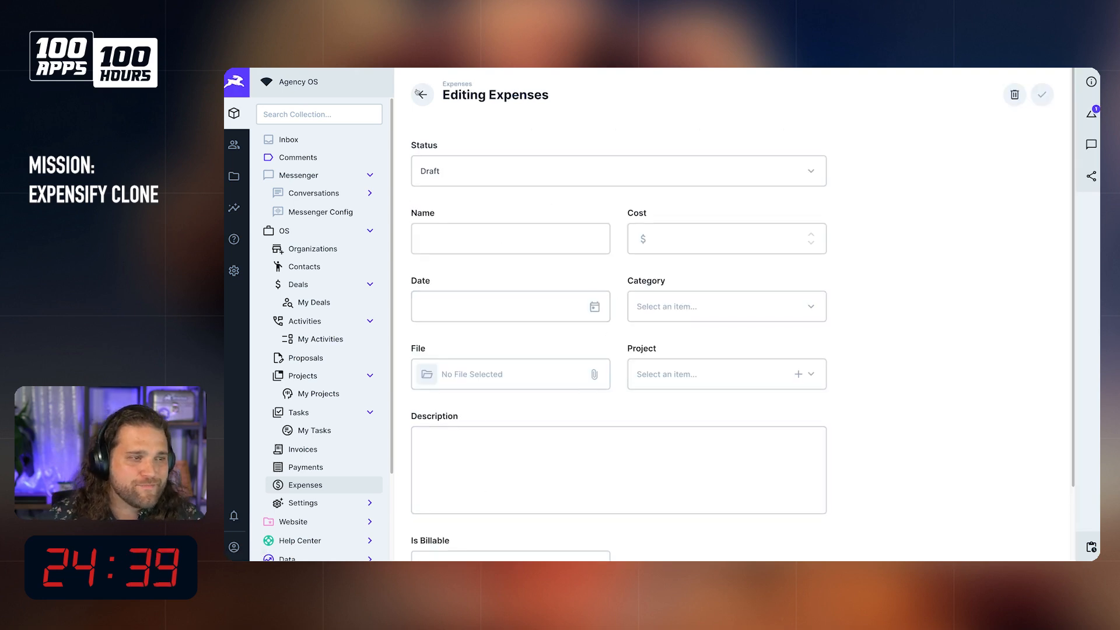
scroll(671, 385, down, 2)
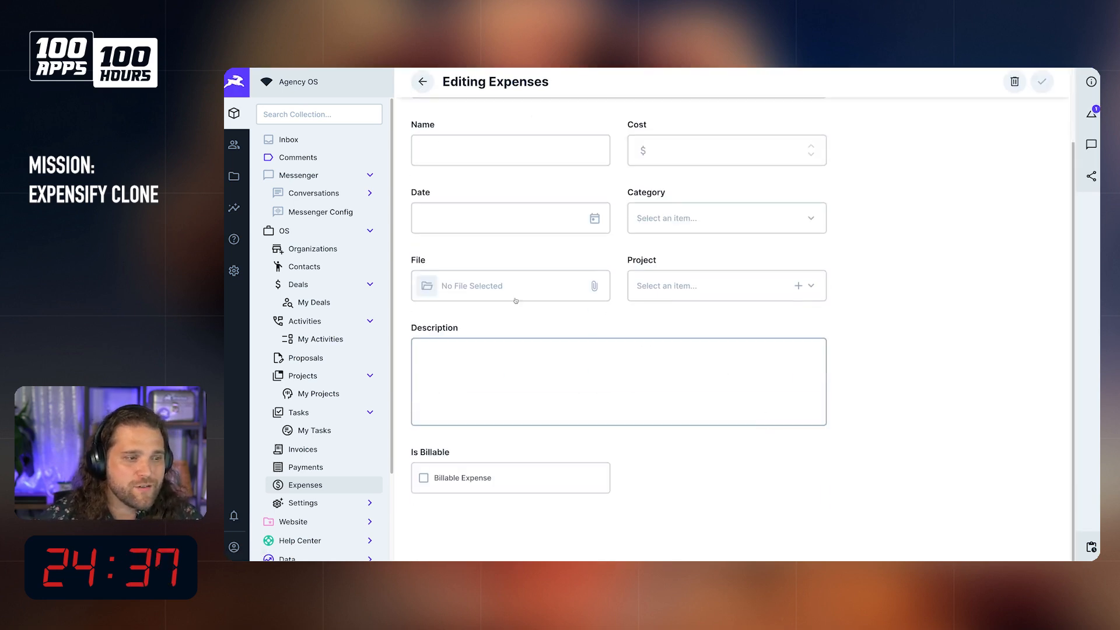
click(423, 82)
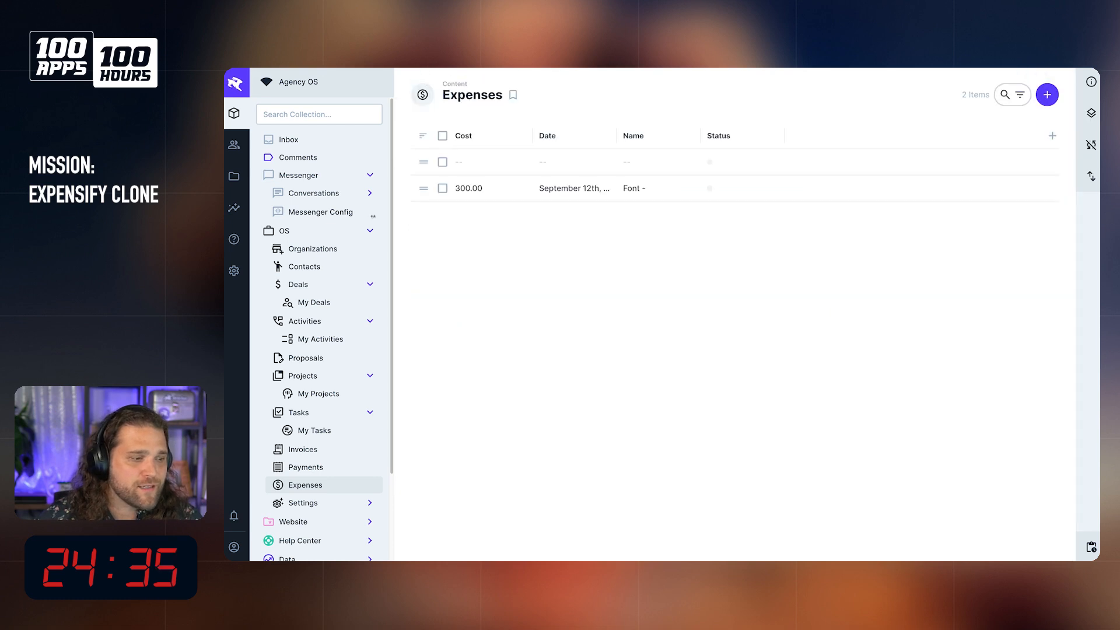
Step: Open the Starbucks expense in the Expensify Tribute Expenses collection, collapse the OS group and check which fields the form offers
scroll(318, 467, down, 3)
click(306, 508)
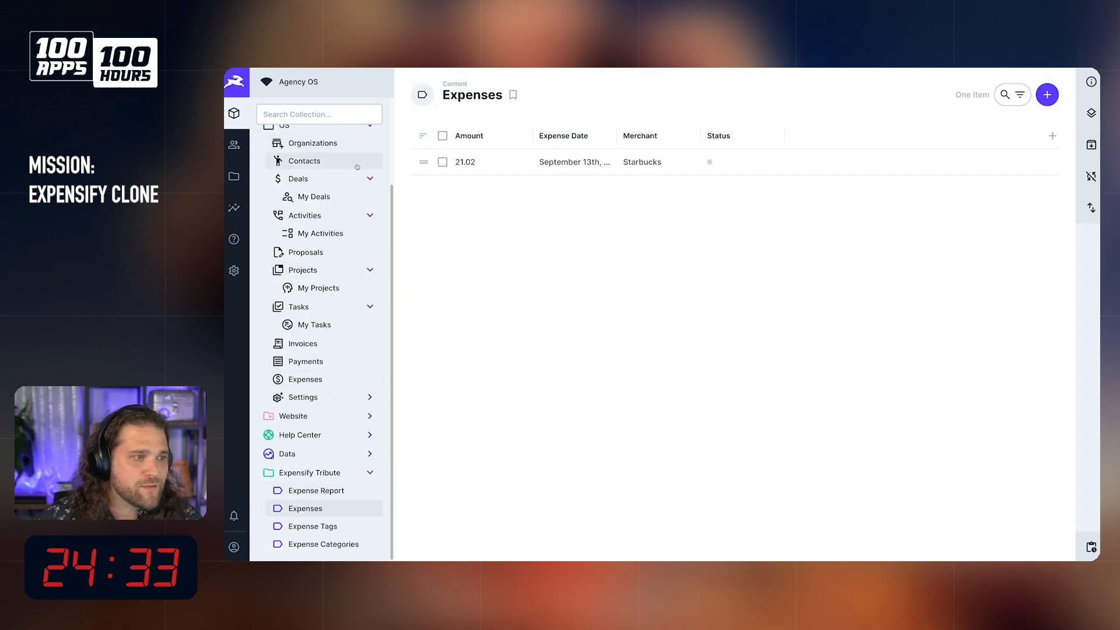
scroll(309, 164, up, 1)
click(286, 133)
click(574, 156)
scroll(593, 382, down, 5)
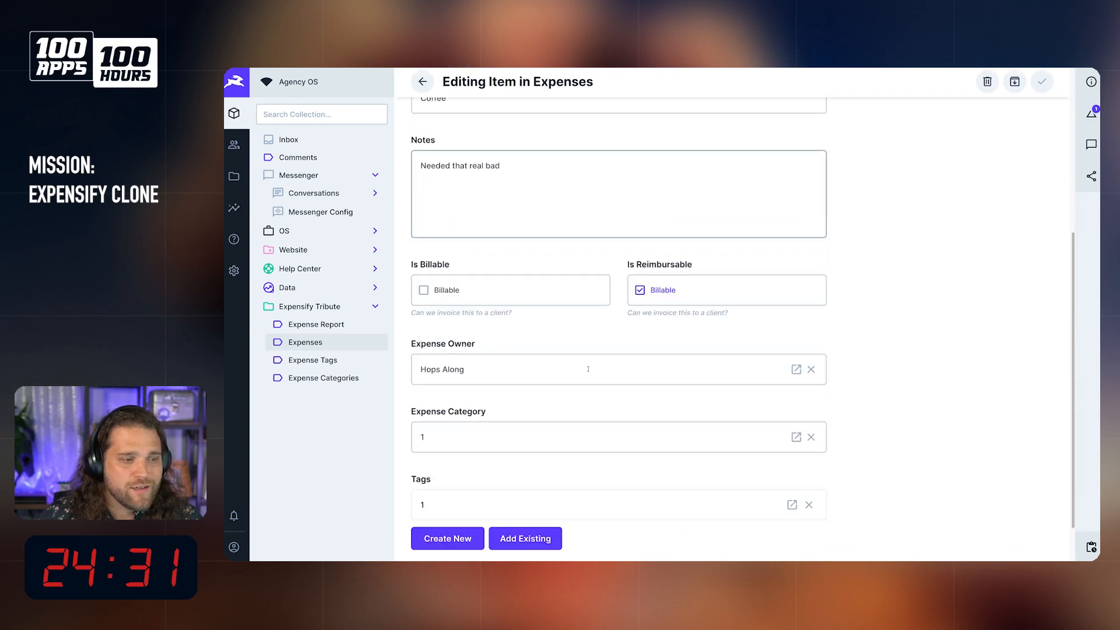
scroll(560, 401, up, 4)
Step: Open the expenses collection's data model and begin a new relational Image field
click(234, 270)
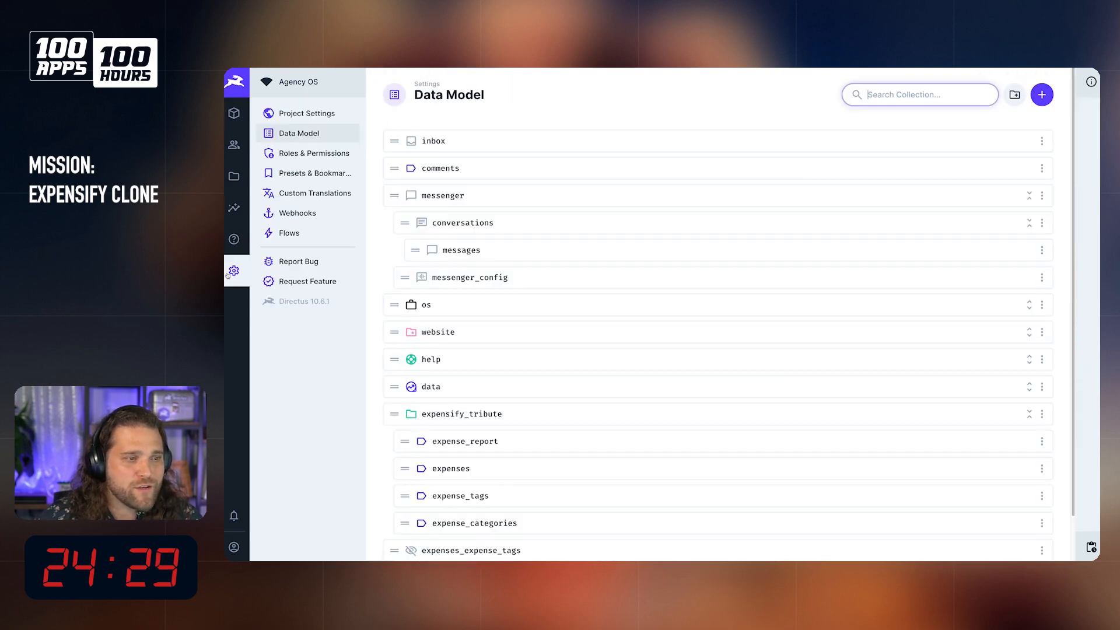
scroll(540, 330, down, 1)
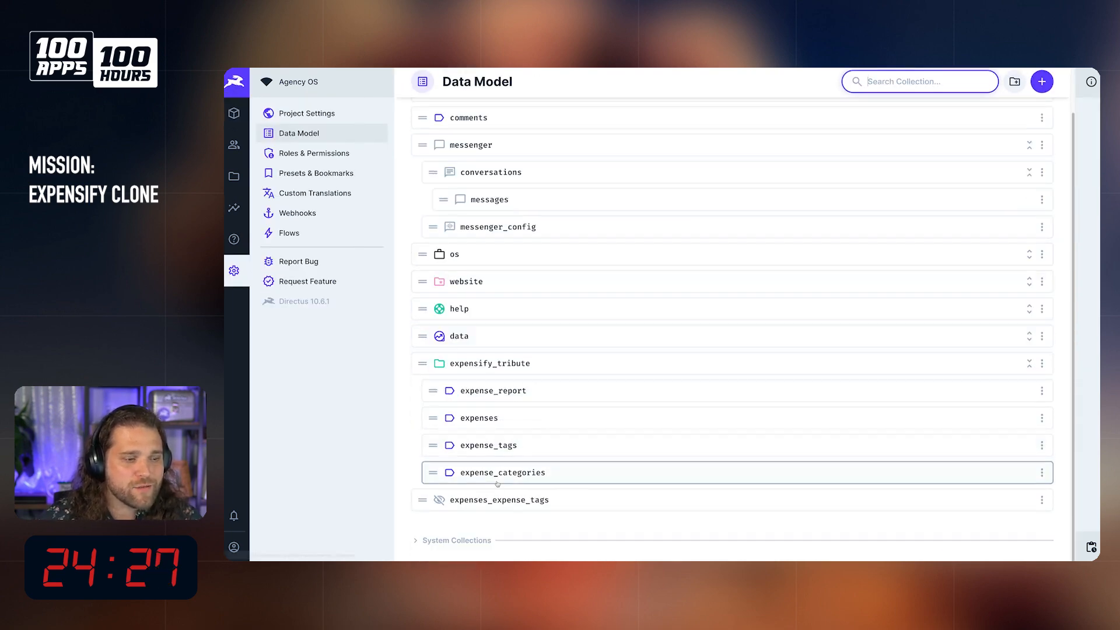
click(502, 415)
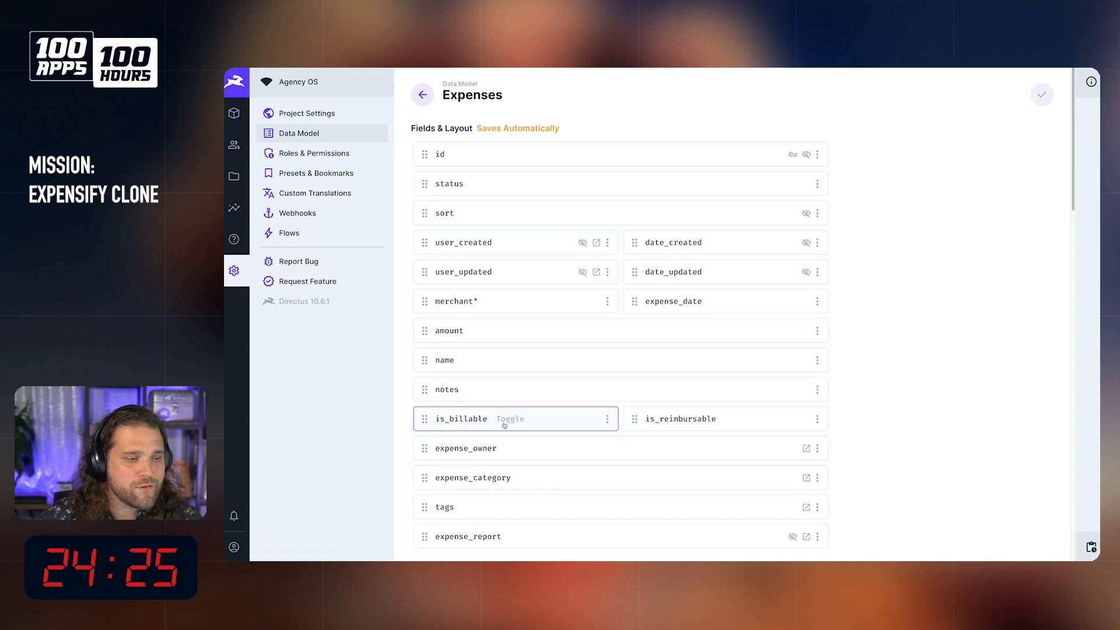
scroll(591, 345, down, 5)
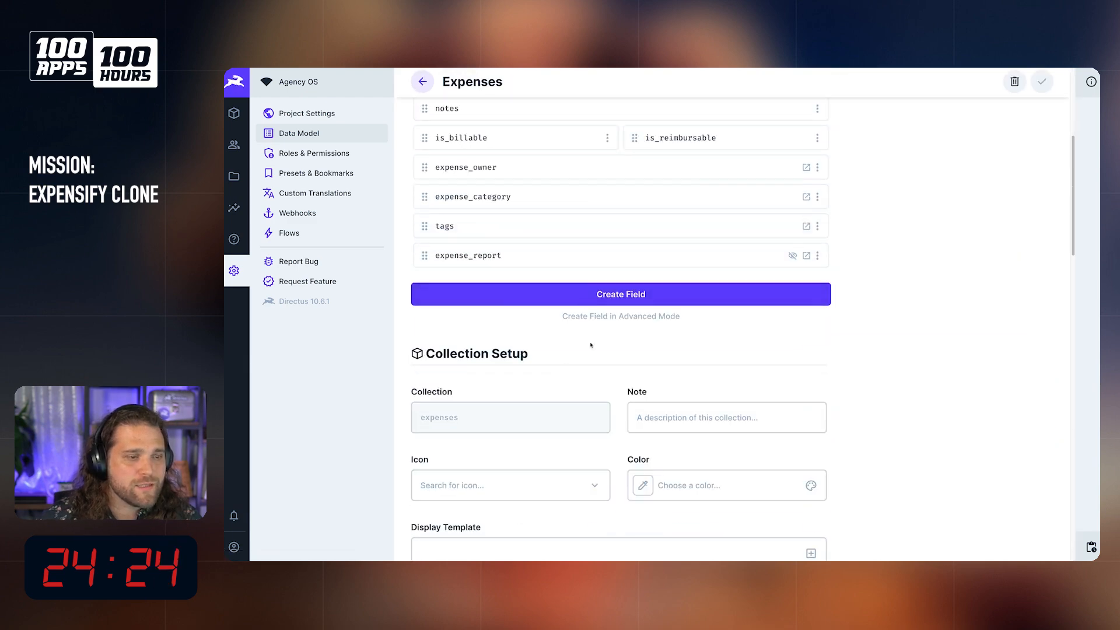
click(587, 300)
scroll(823, 399, down, 5)
click(824, 399)
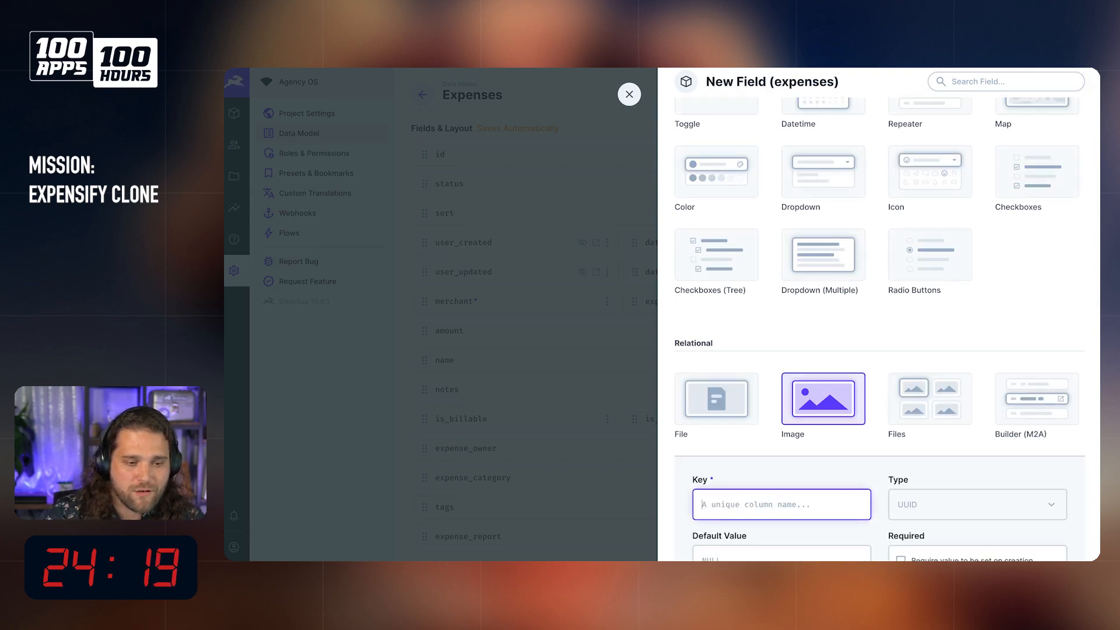
Step: Enter receipt_image as the key of the new Image field
text(expense_)
key(BackSpace)
key(BackSpace)
key(BackSpace)
key(BackSpace)
key(BackSpace)
key(BackSpace)
key(BackSpace)
key(BackSpace)
text(r)
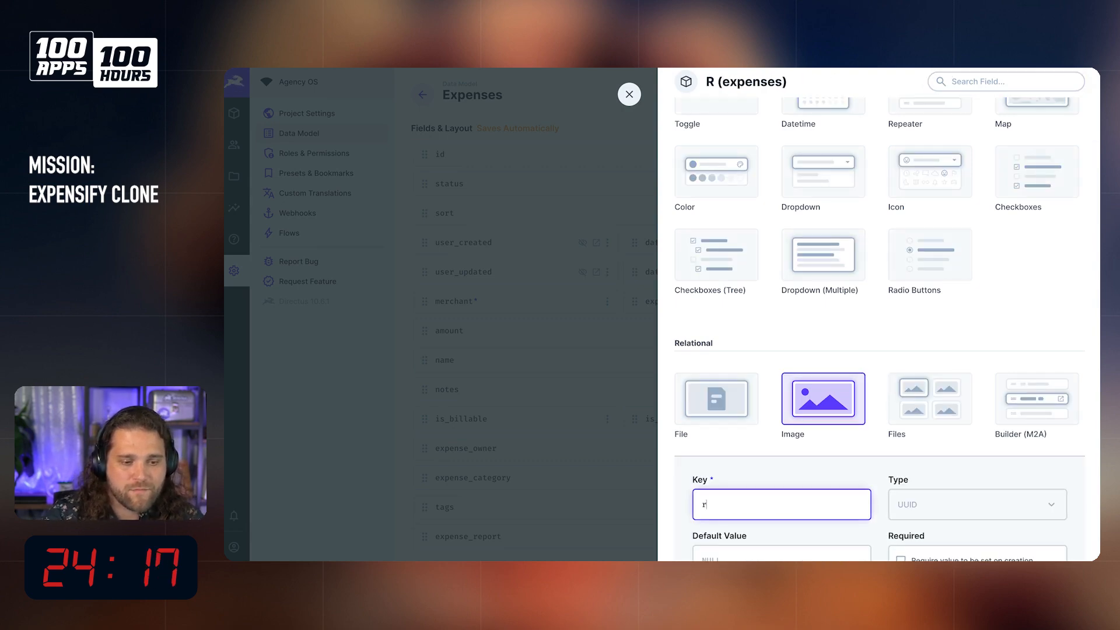
text(eceipt_image)
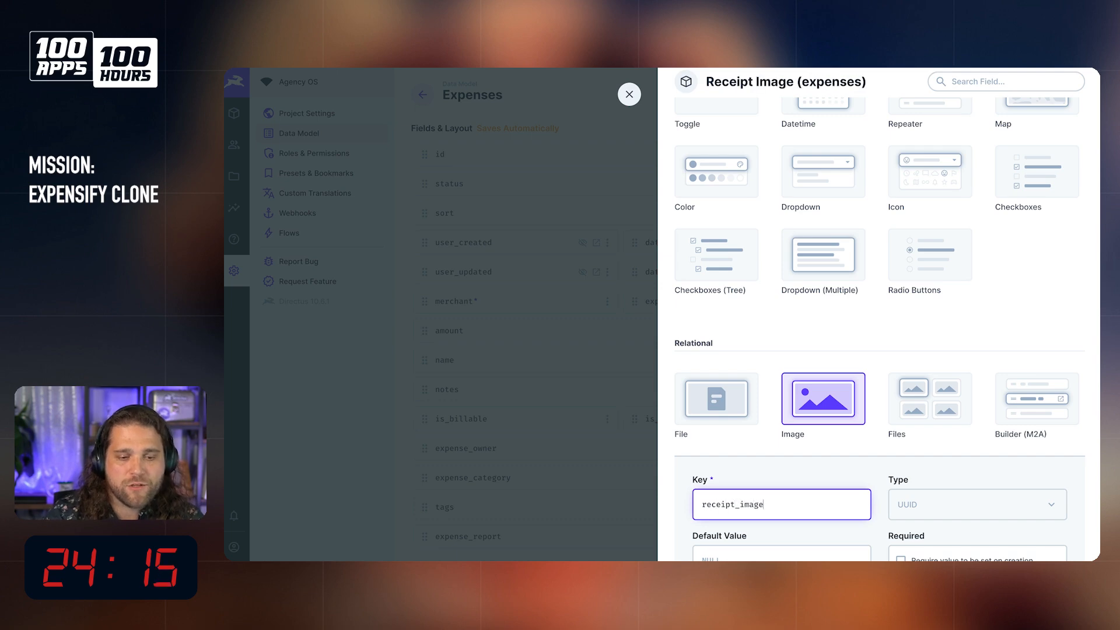
Step: Set the Image field's key to file and save it in the expenses collection
scroll(788, 368, down, 3)
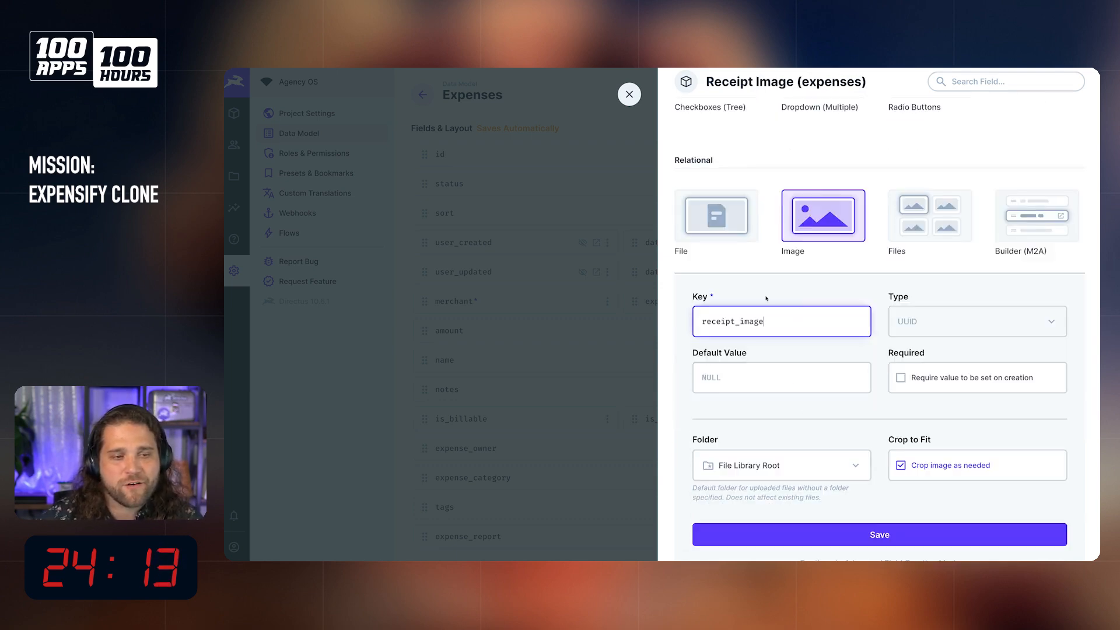
key(ctrl+a)
text(file)
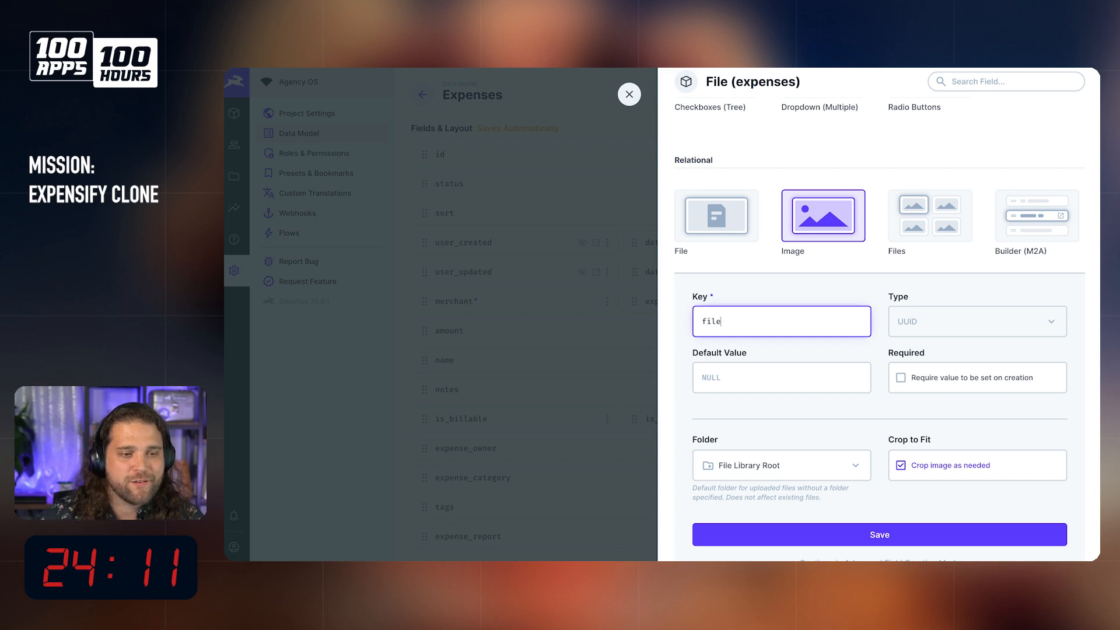
click(845, 529)
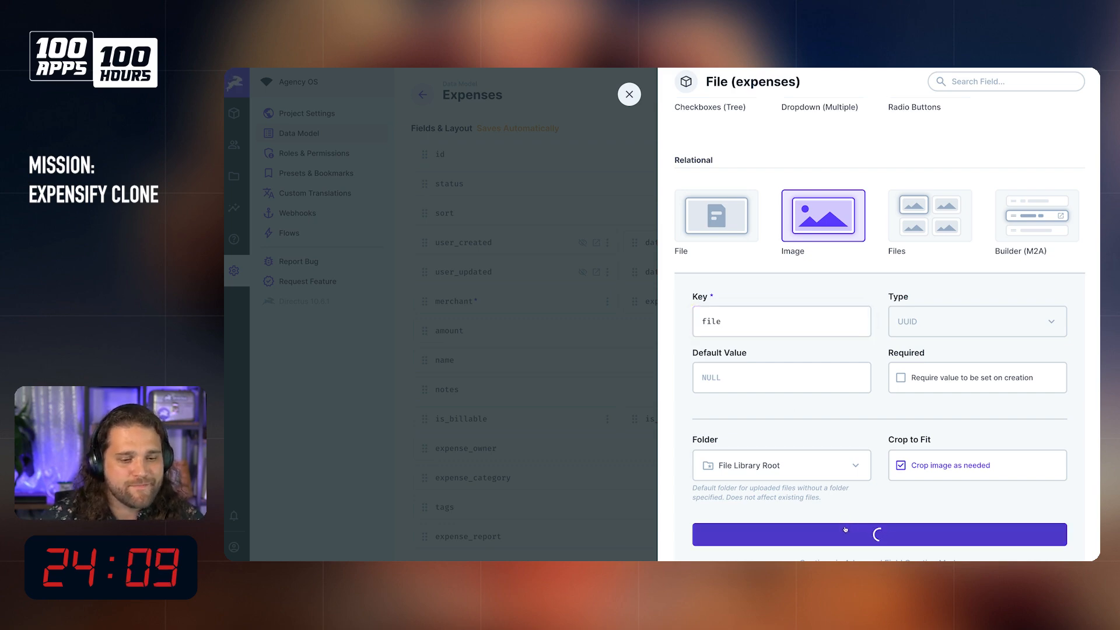
scroll(499, 517, down, 3)
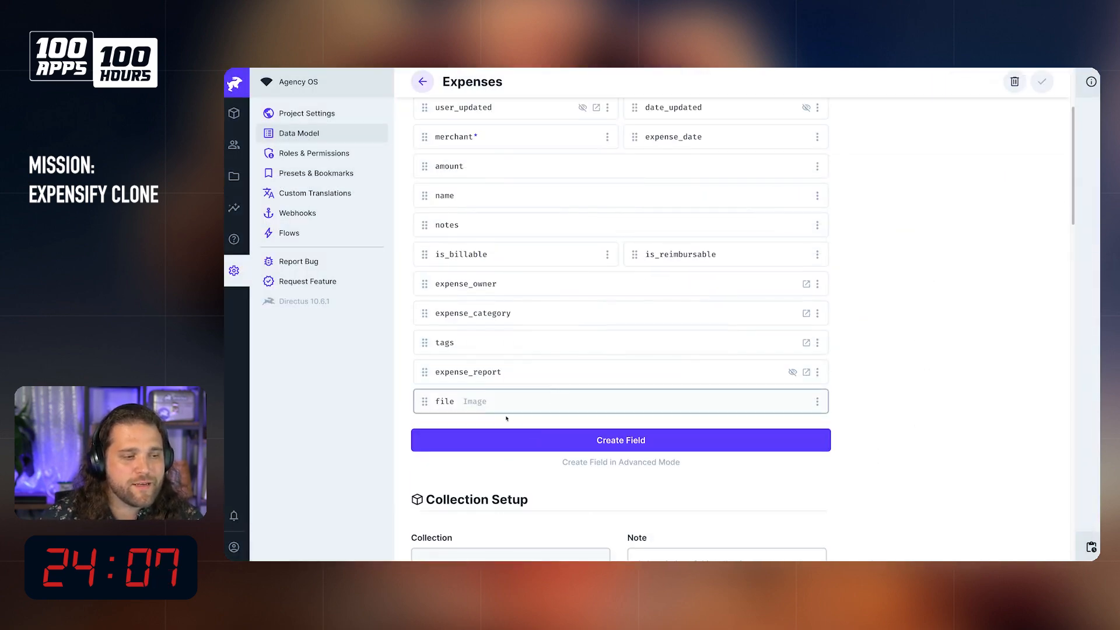
Step: Start creating a new flow named "Automagic Receipt OCT" with the default Active status
click(301, 235)
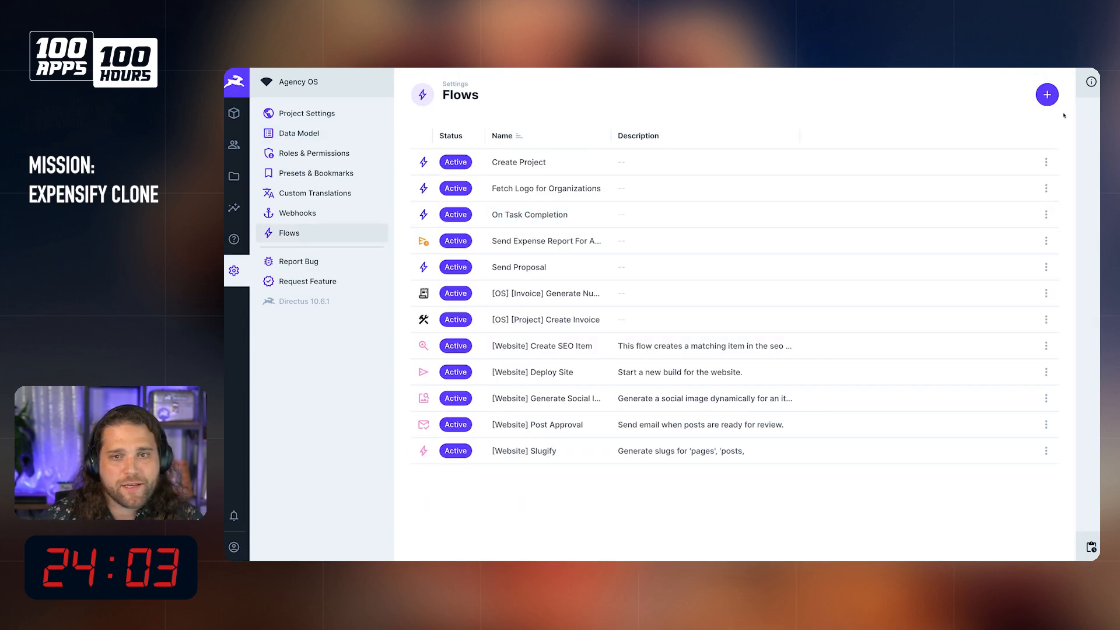
click(1048, 96)
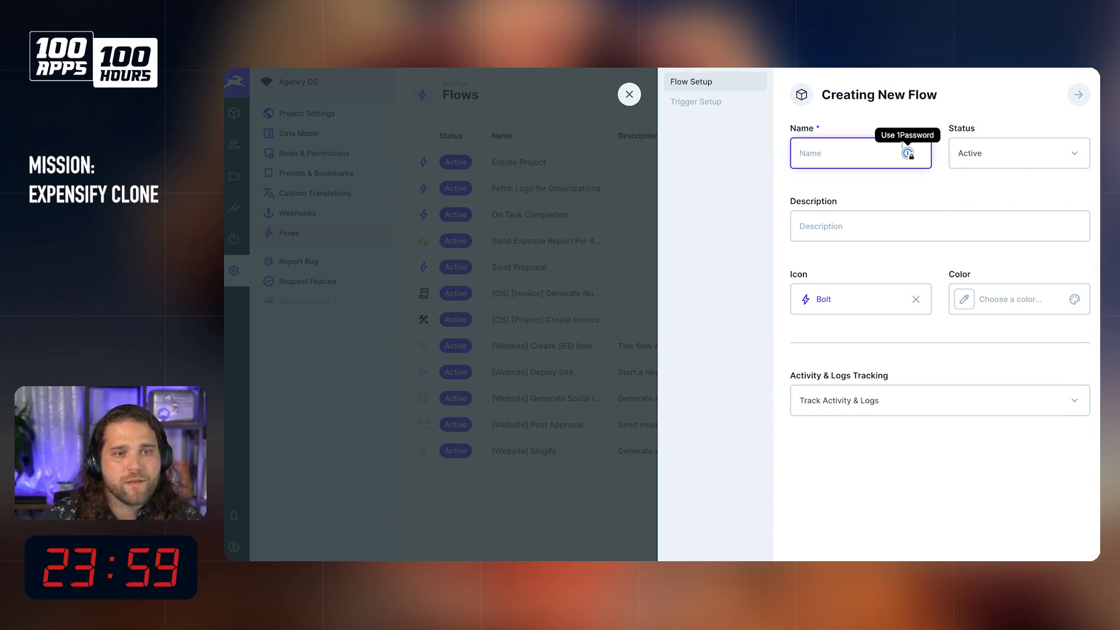
text(Automat)
key(BackSpace)
text(gic Receipt OCR)
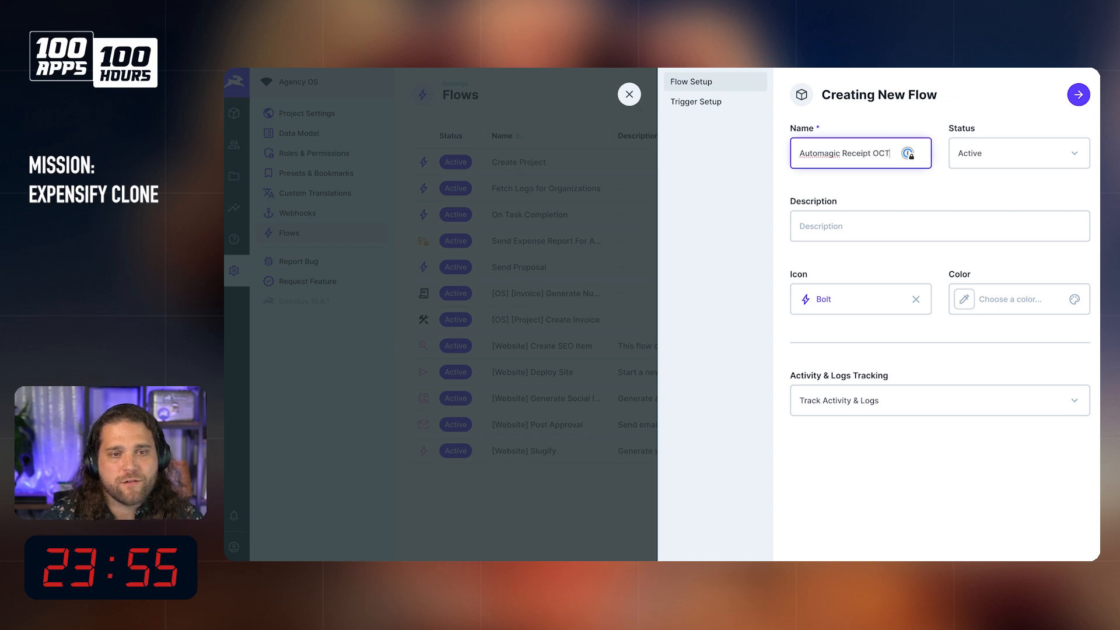
Step: Set the new flow's trigger to Event Hook with type Action (Non-Blocking) and scope items.create
click(725, 103)
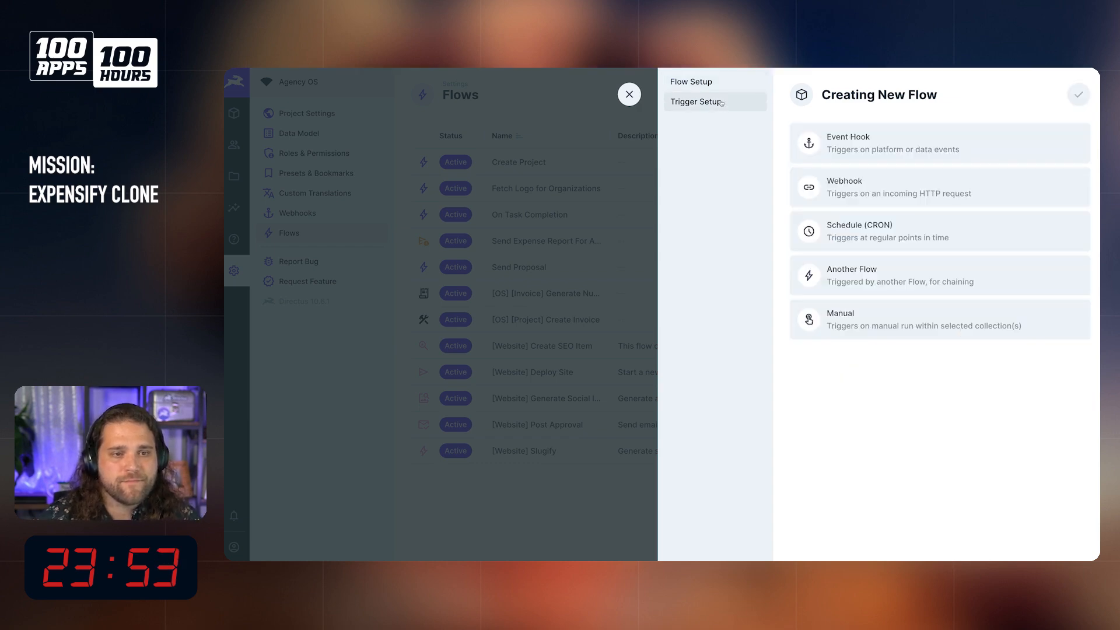
click(896, 150)
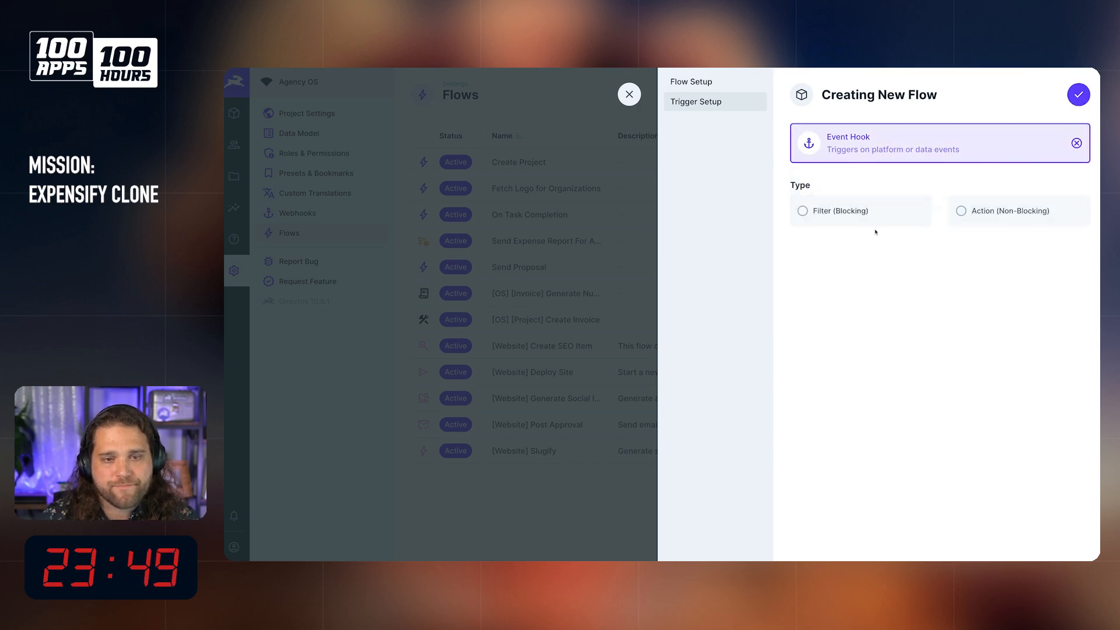
click(883, 216)
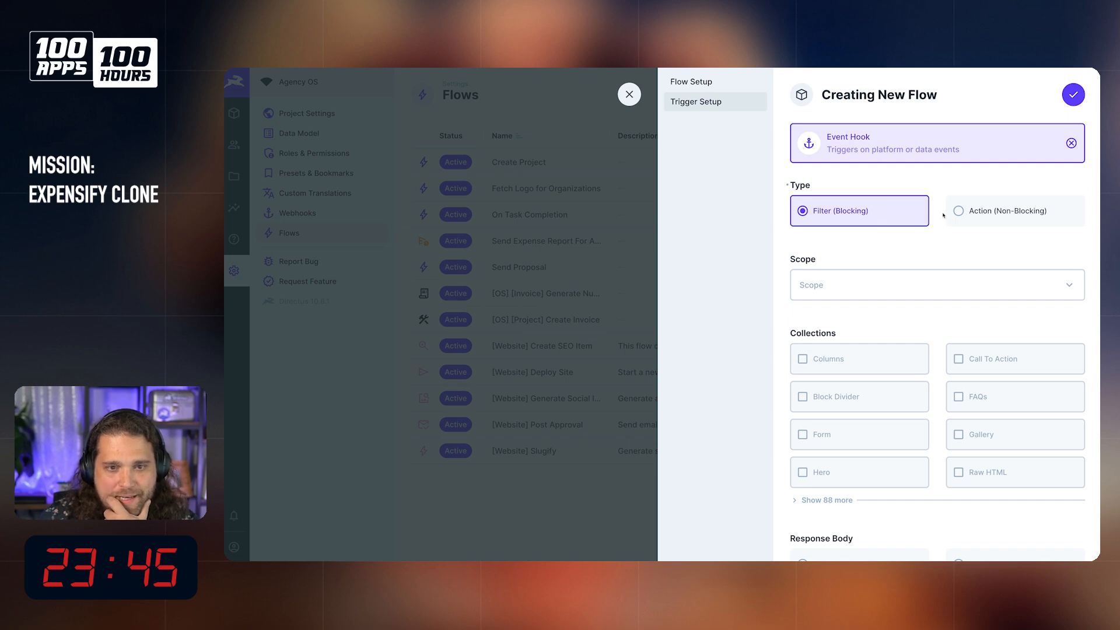
click(996, 211)
click(862, 286)
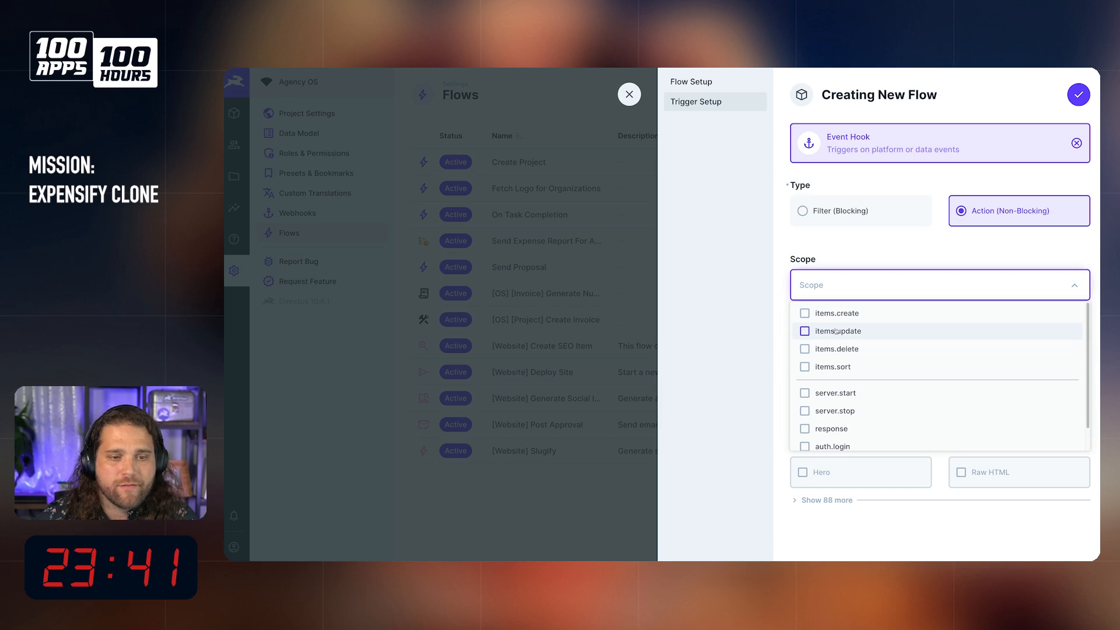
click(849, 315)
click(900, 269)
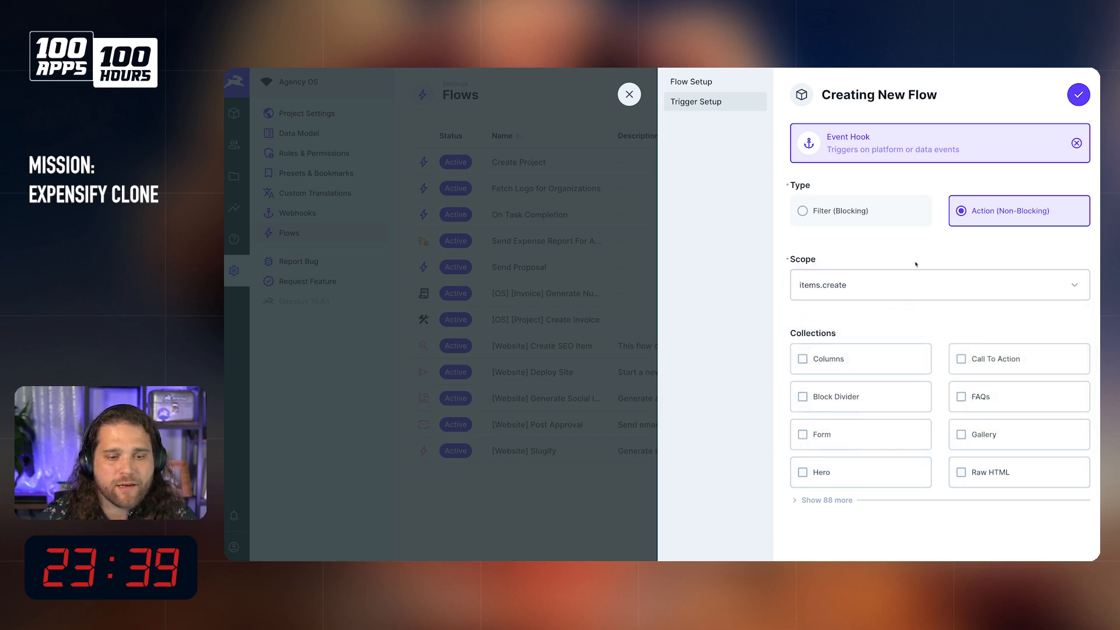
Step: Limit the trigger to the Expenses collection and save the Automagic Receipt OCR flow
scroll(859, 474, down, 7)
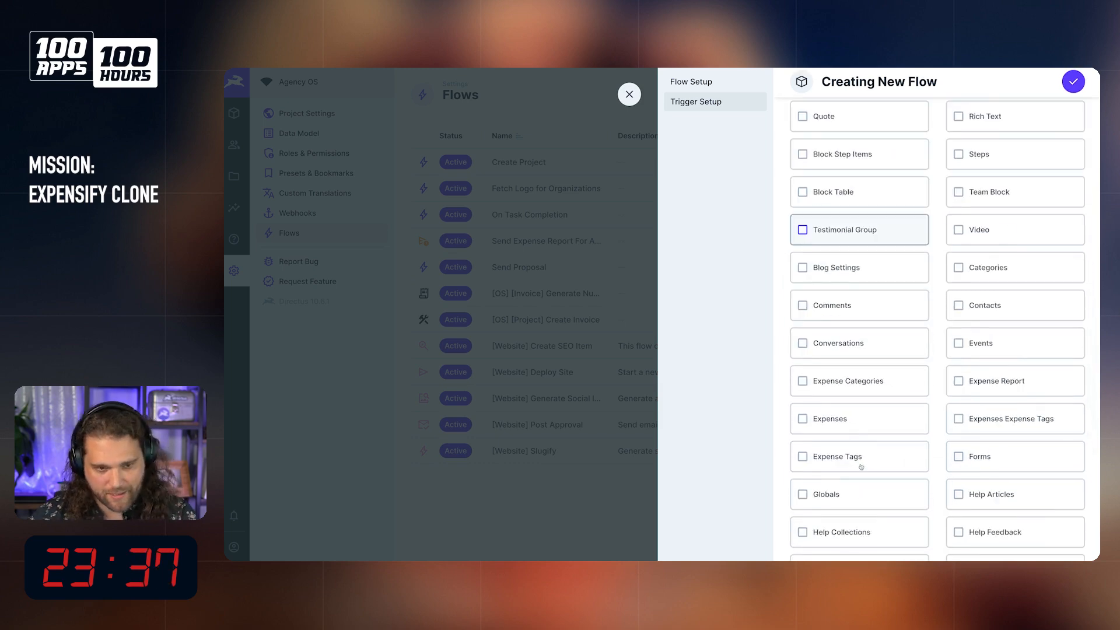
click(849, 409)
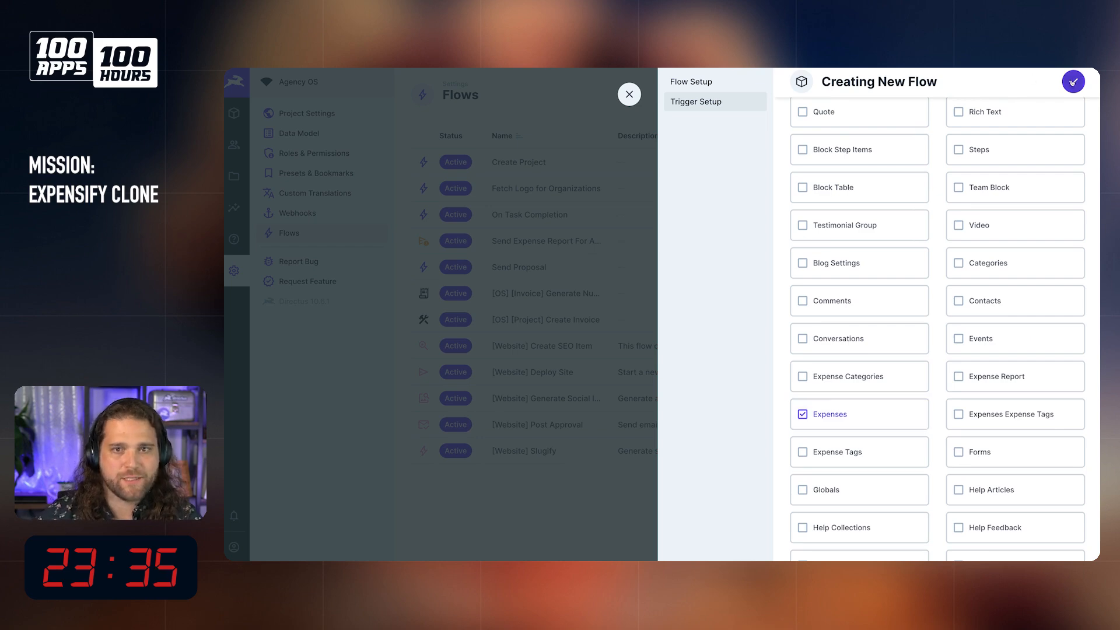
right_click(1073, 82)
click(1074, 82)
click(1074, 83)
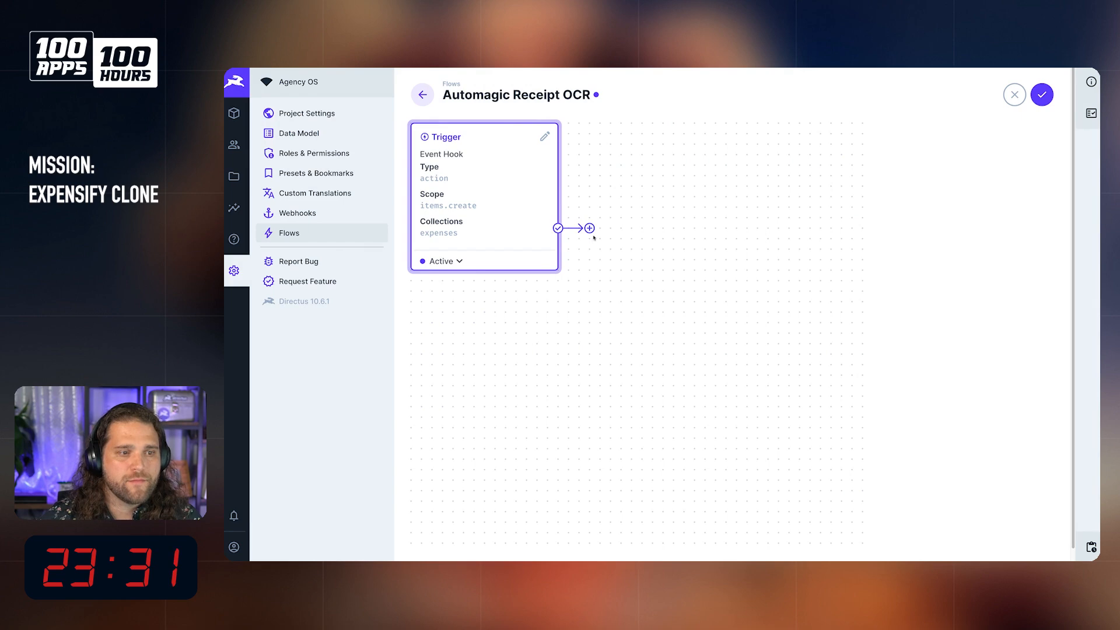
click(1043, 95)
Step: Open a blank item form in the Expenses collection and review its fields down to File
mouse_move(228, 245)
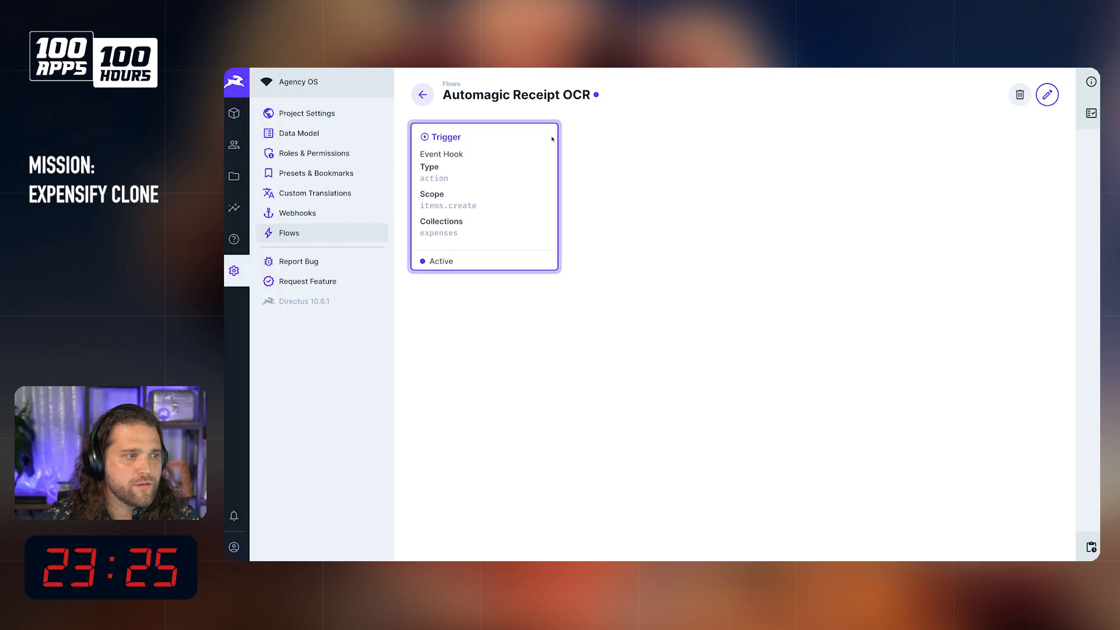
click(234, 113)
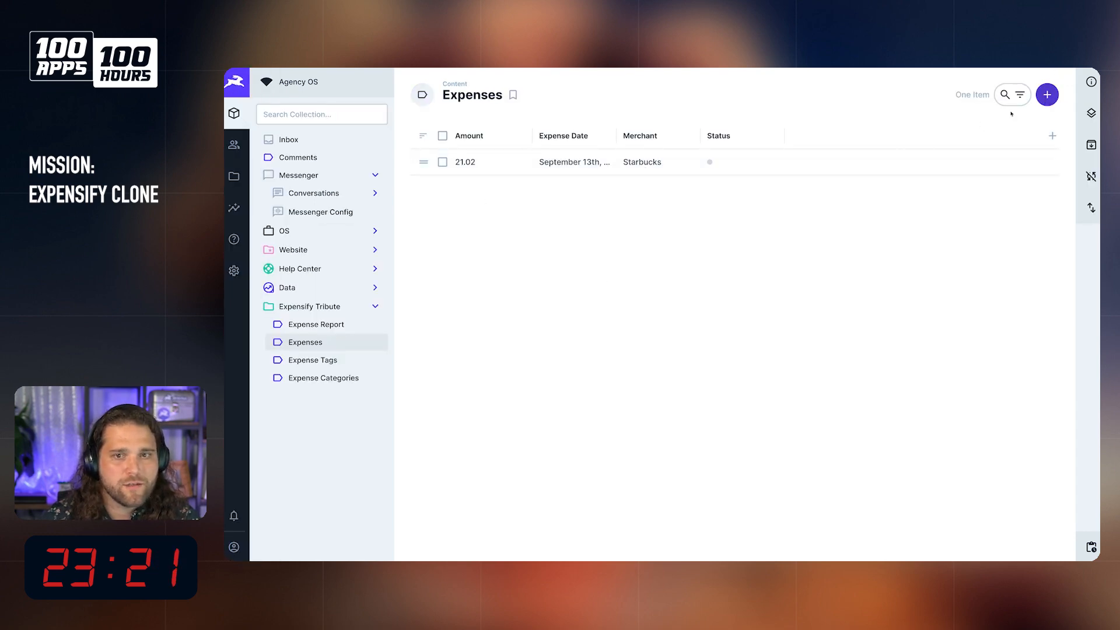
click(1044, 97)
click(532, 308)
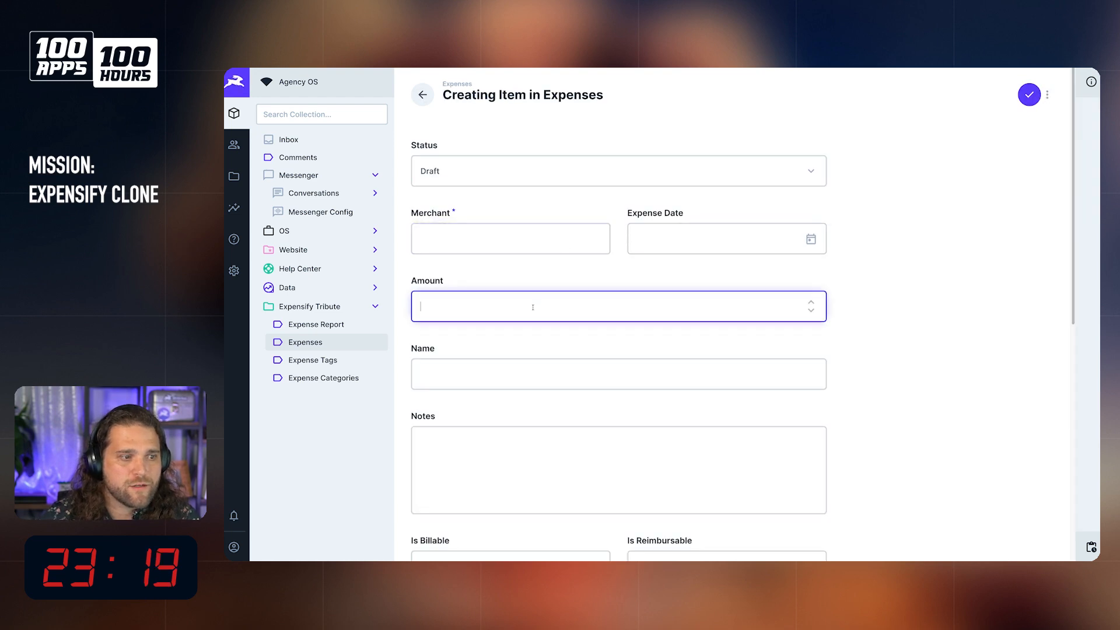
click(509, 361)
text(New)
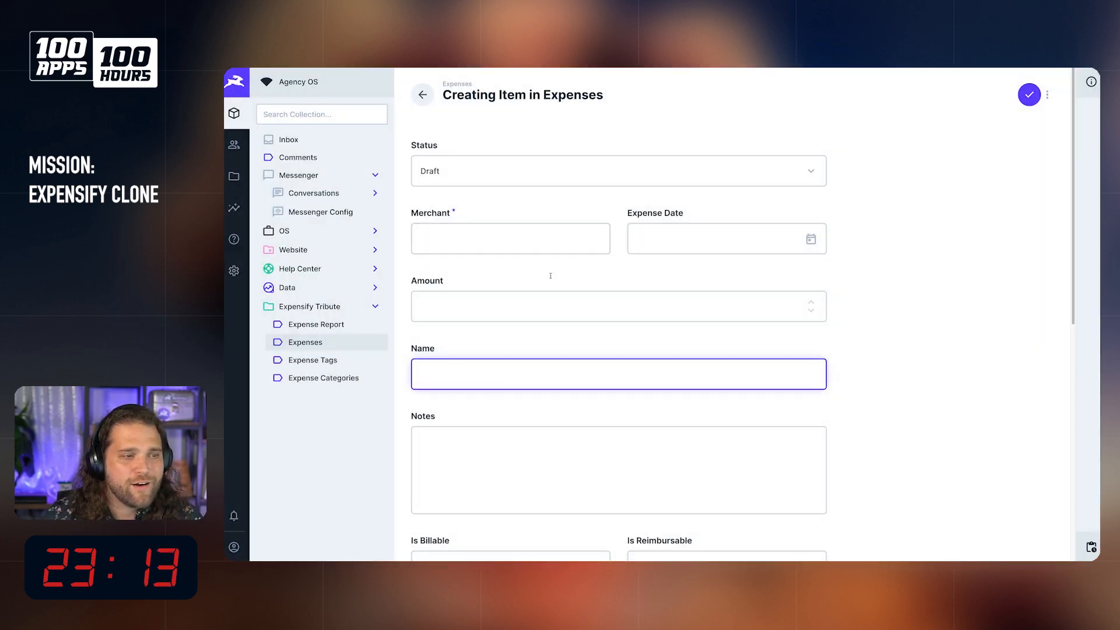
scroll(511, 320, down, 8)
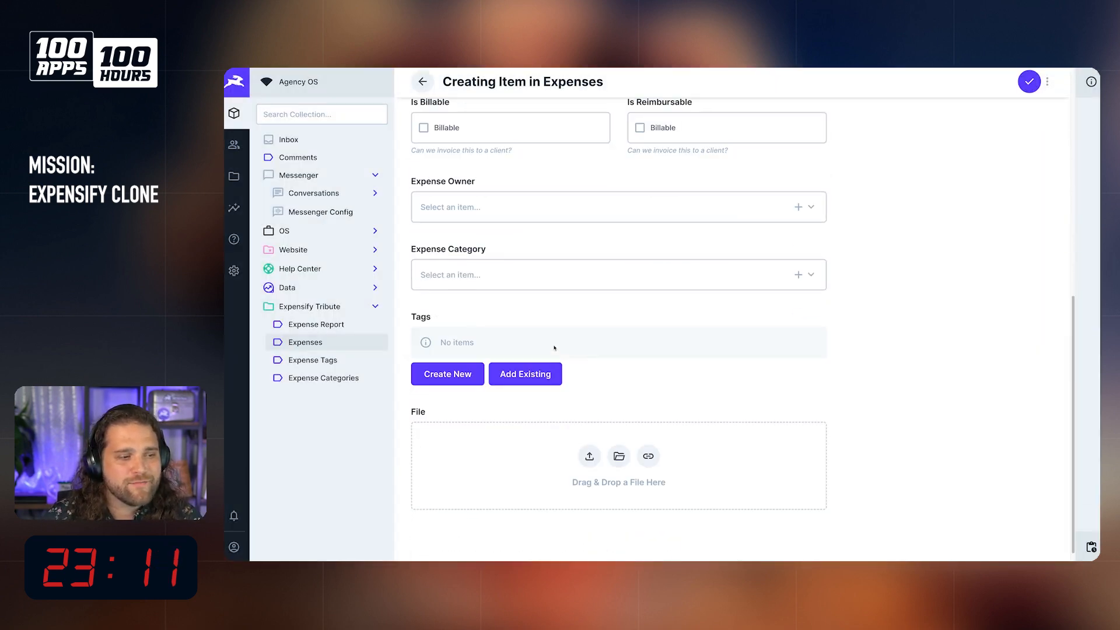
Step: Reorder the expenses collection's fields in the data model so File sits directly below Status
click(234, 271)
scroll(641, 286, down, 2)
click(532, 418)
scroll(532, 423, down, 8)
scroll(496, 350, up, 3)
drag(425, 260, 450, 272)
Step: Check the File field's placement in the Starbucks expense and start creating a new expense item
click(234, 112)
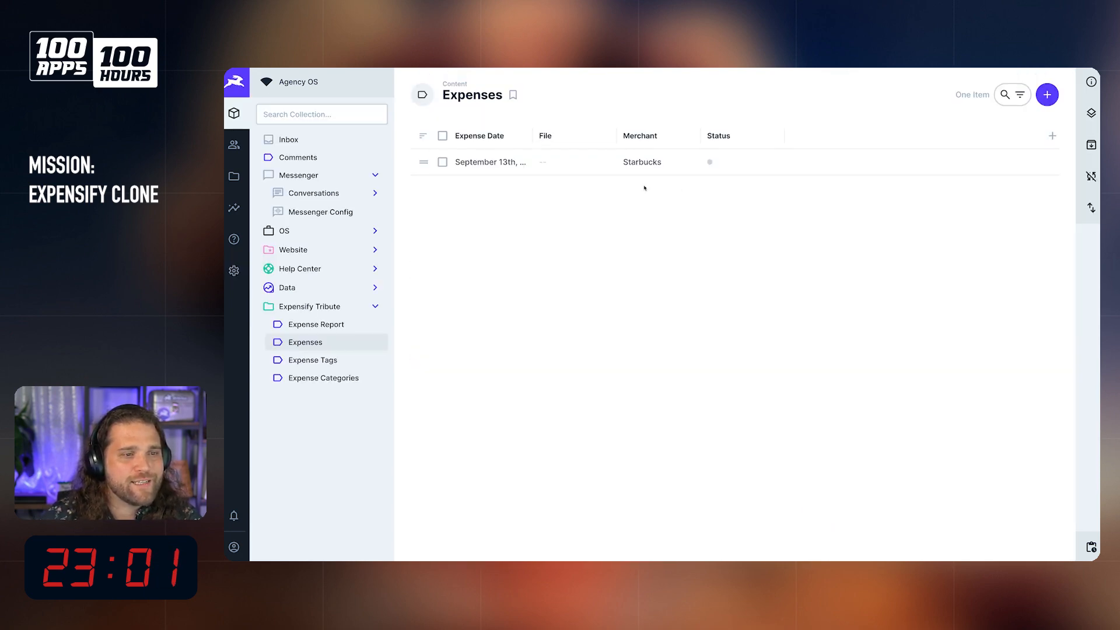
click(642, 166)
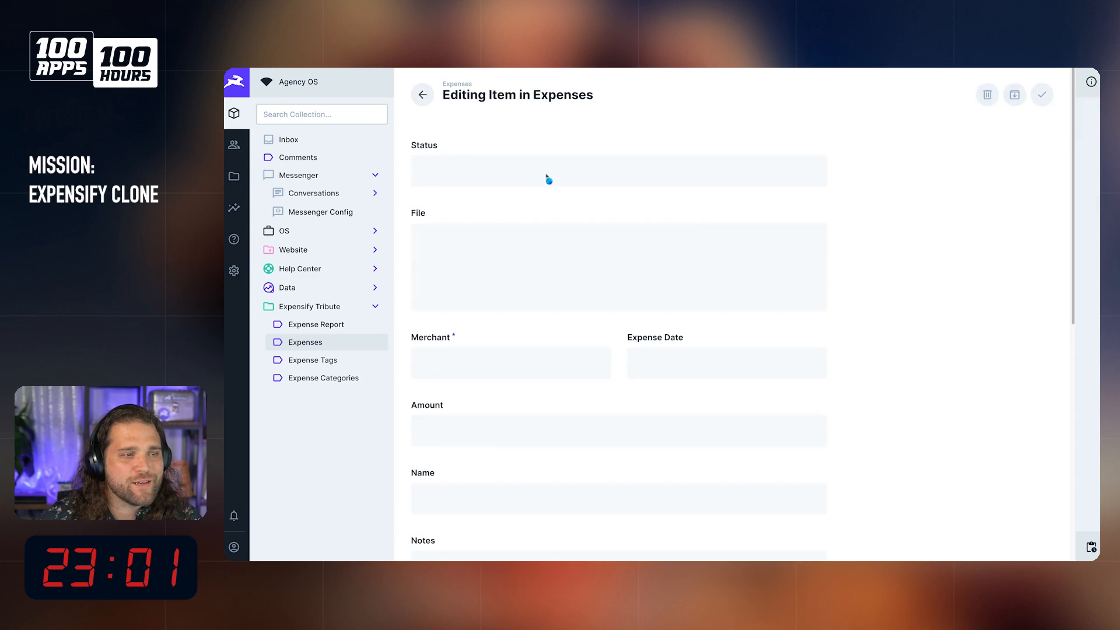
click(423, 95)
click(1045, 94)
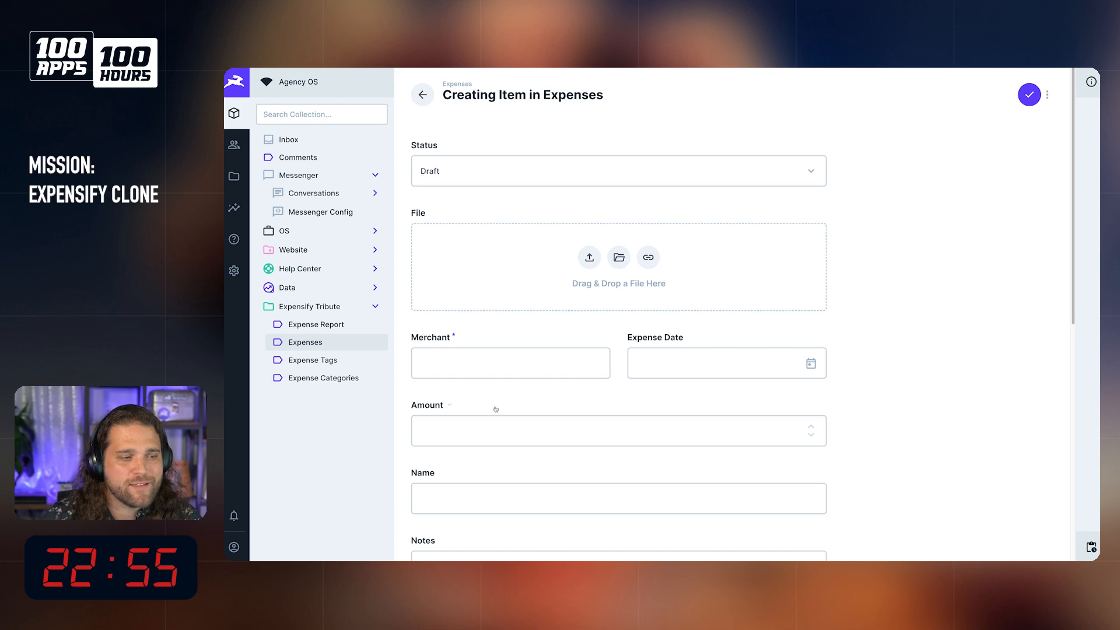
scroll(656, 368, down, 8)
scroll(656, 369, up, 8)
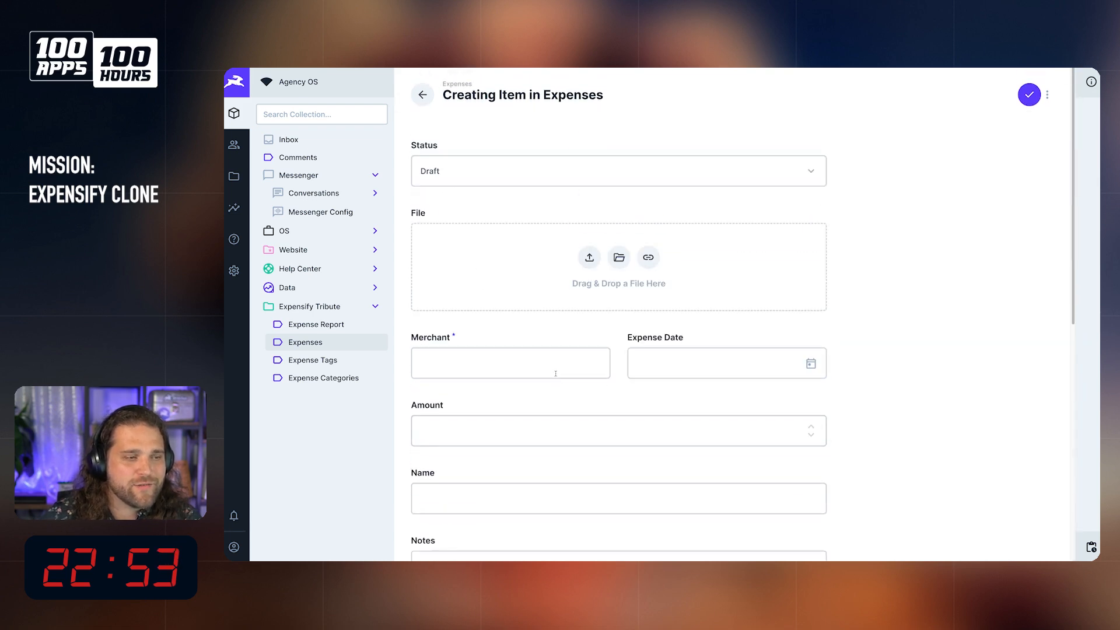
Step: Search Google for "receipt images" in a new browser tab and show only the image results
mouse_move(230, 187)
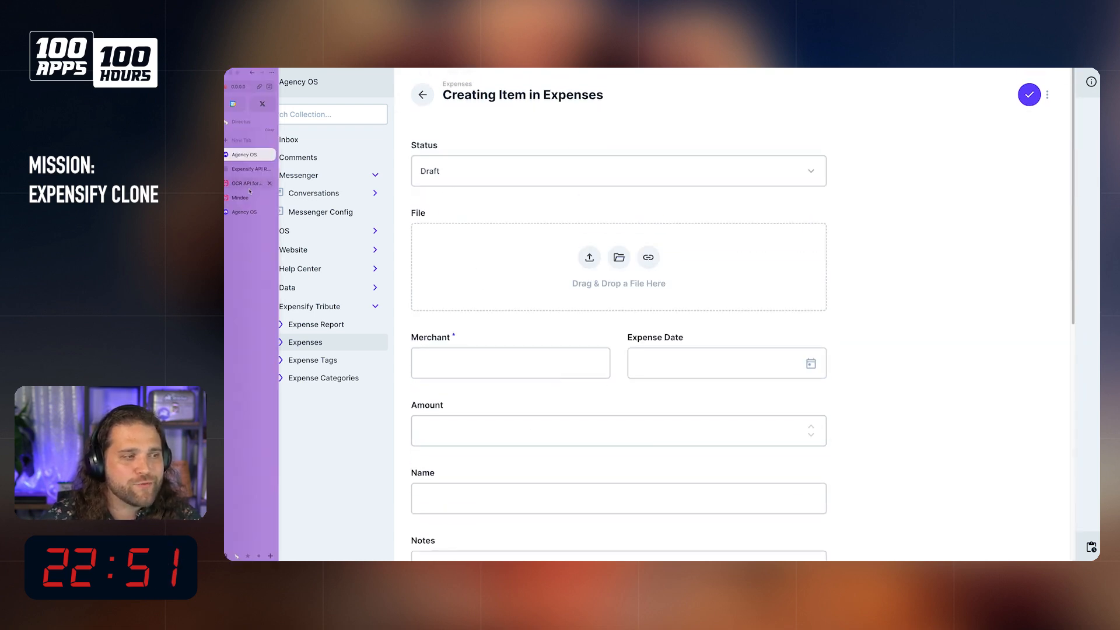
text(recip)
key(Escape)
key(super+t)
text(receipt image)
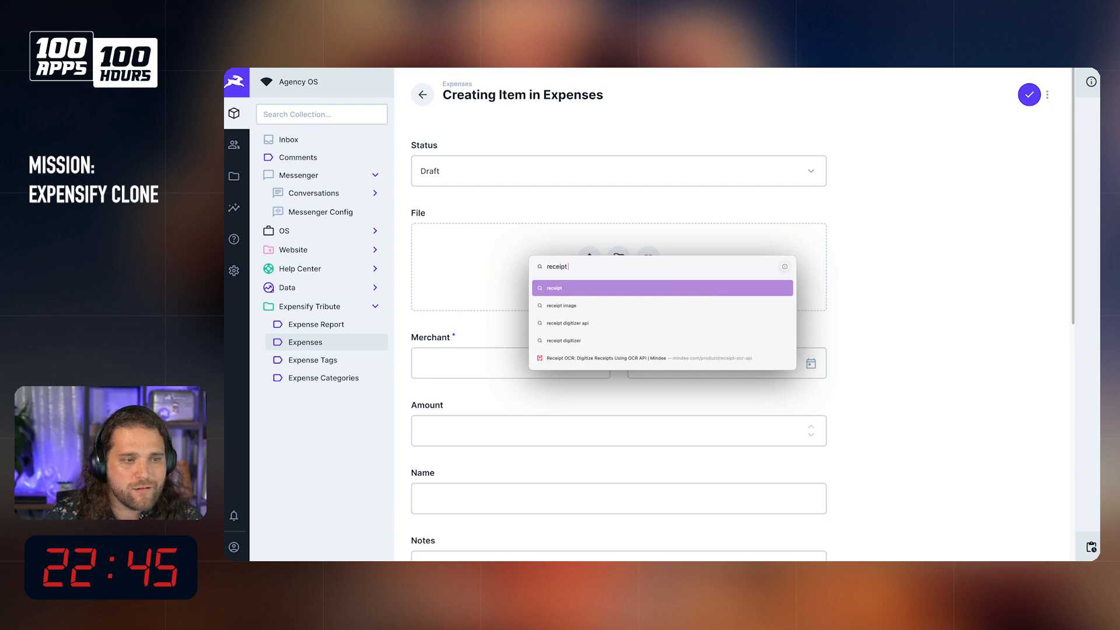
key(Return)
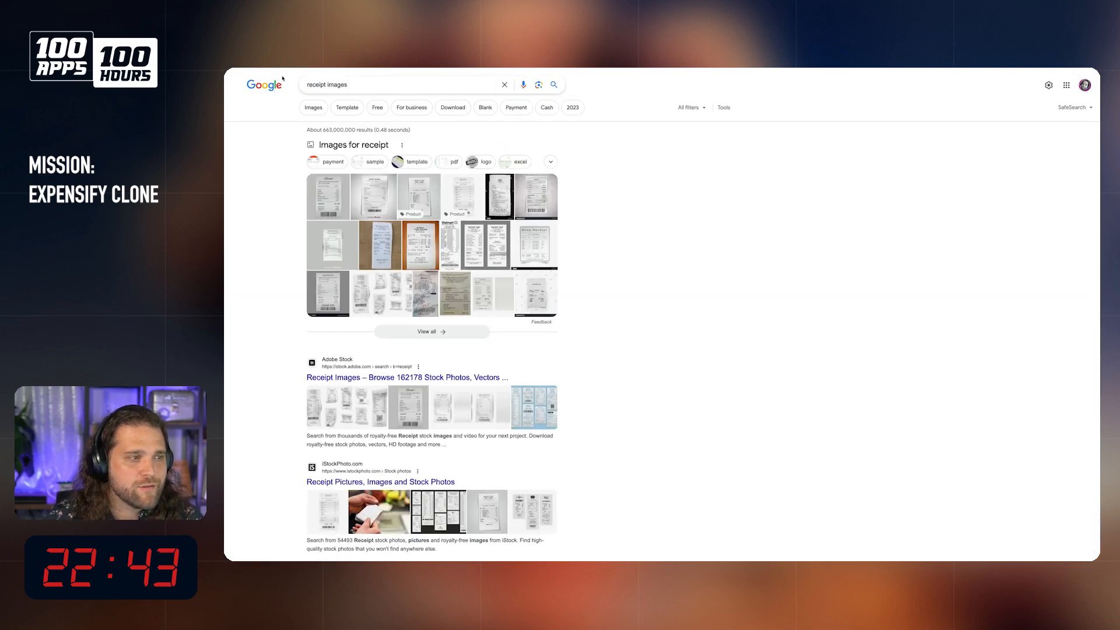
click(313, 108)
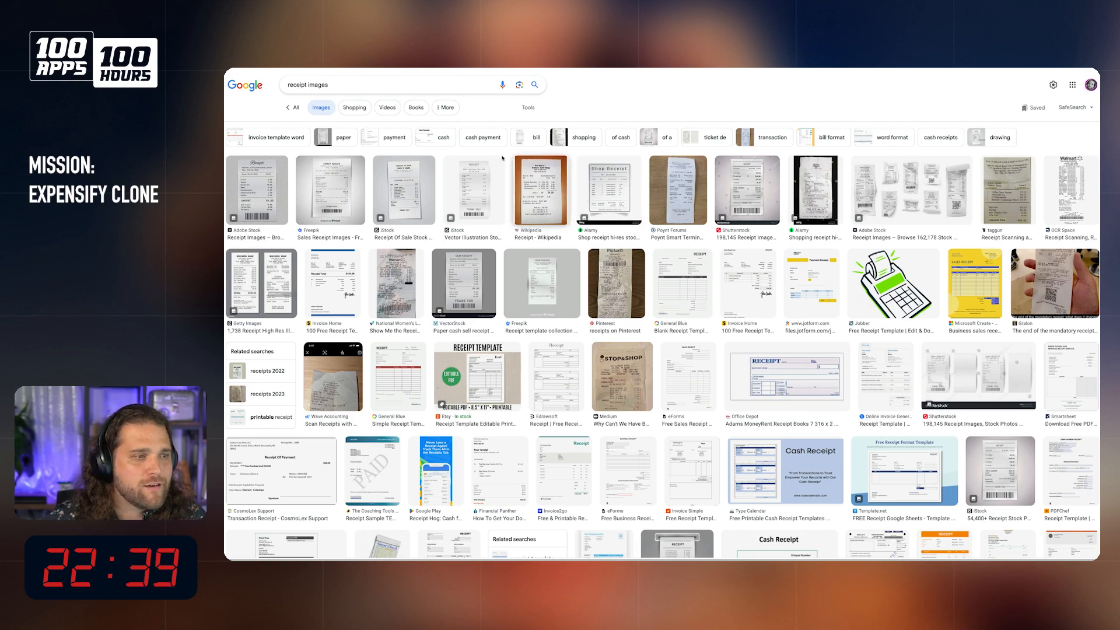
Step: Open the Tesco Metro shopping receipt from Alamy and save its image to the computer
click(816, 175)
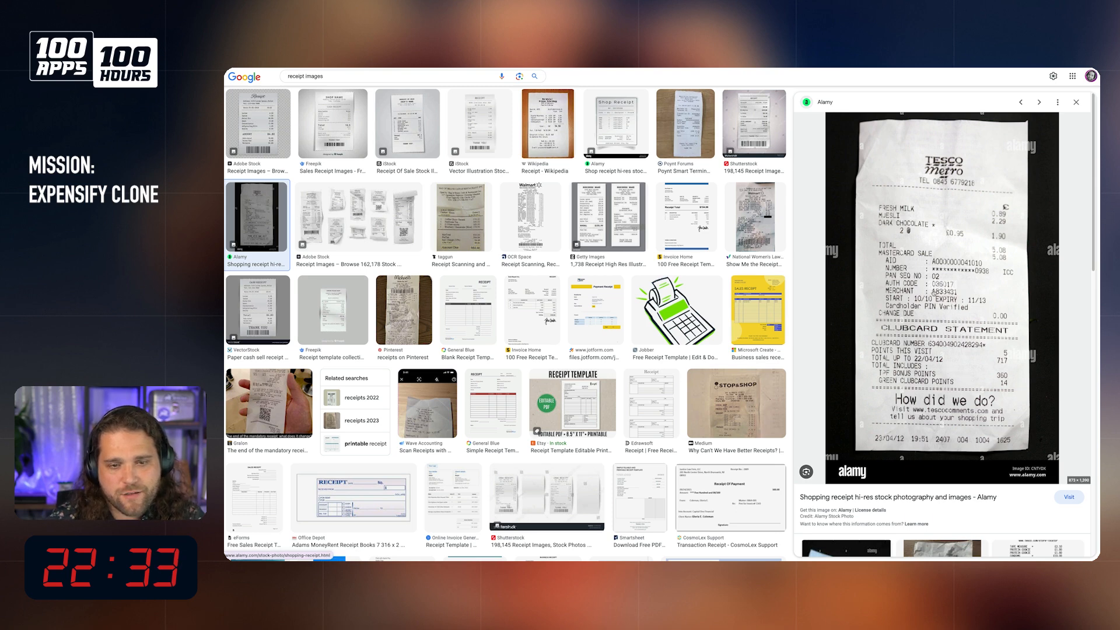
right_click(983, 259)
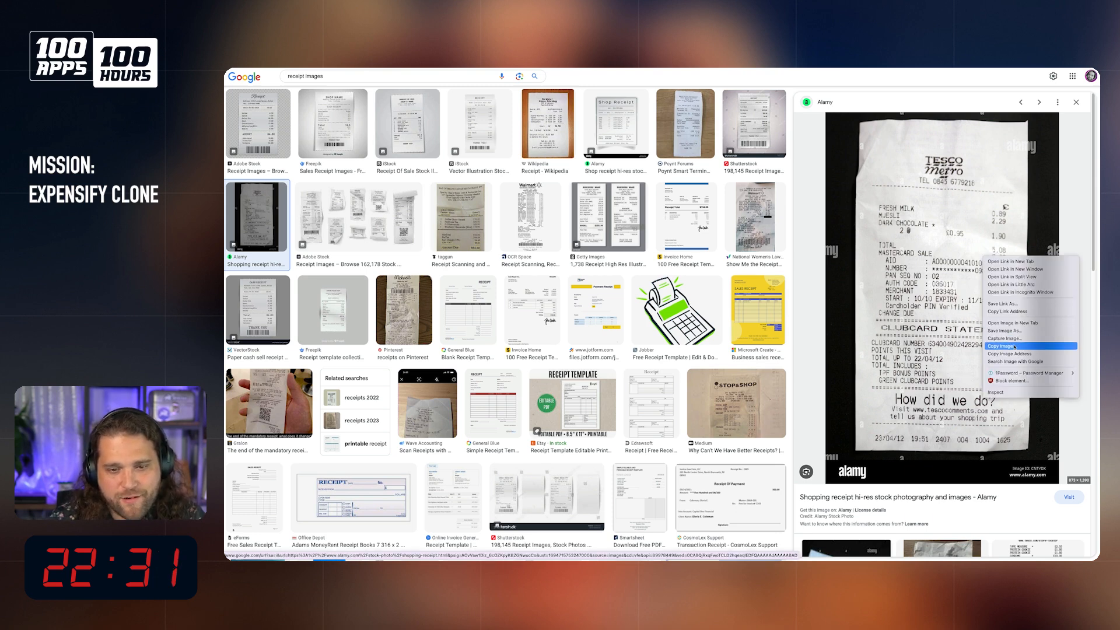
click(1014, 331)
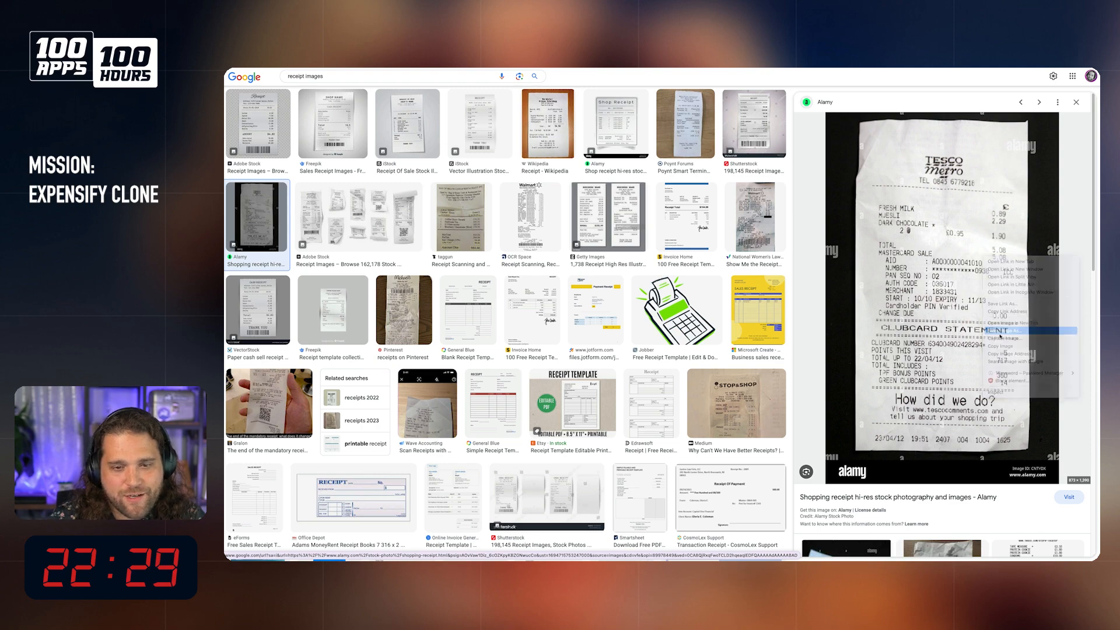
key(Return)
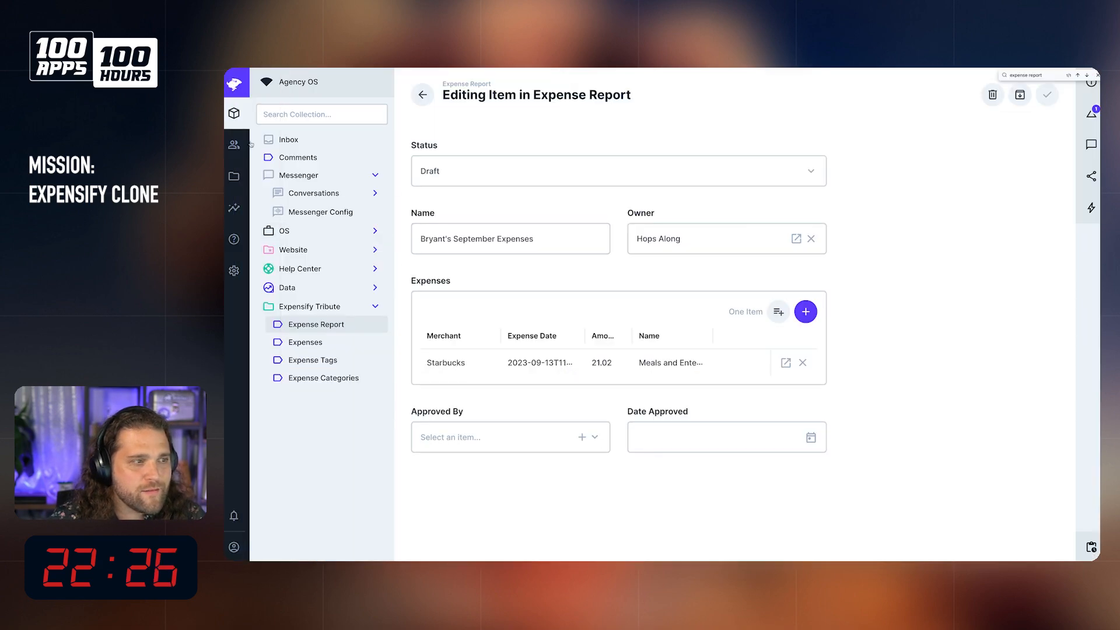
Step: Return to the new expense item in Directus and upload the saved Tesco receipt image to its File field
mouse_move(226, 146)
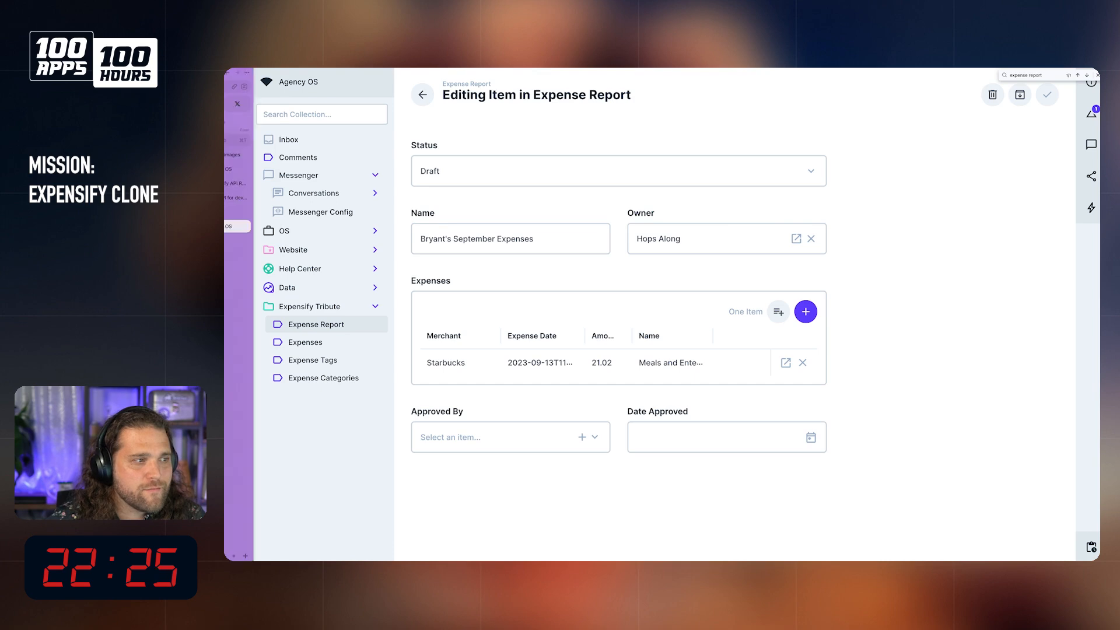
click(251, 170)
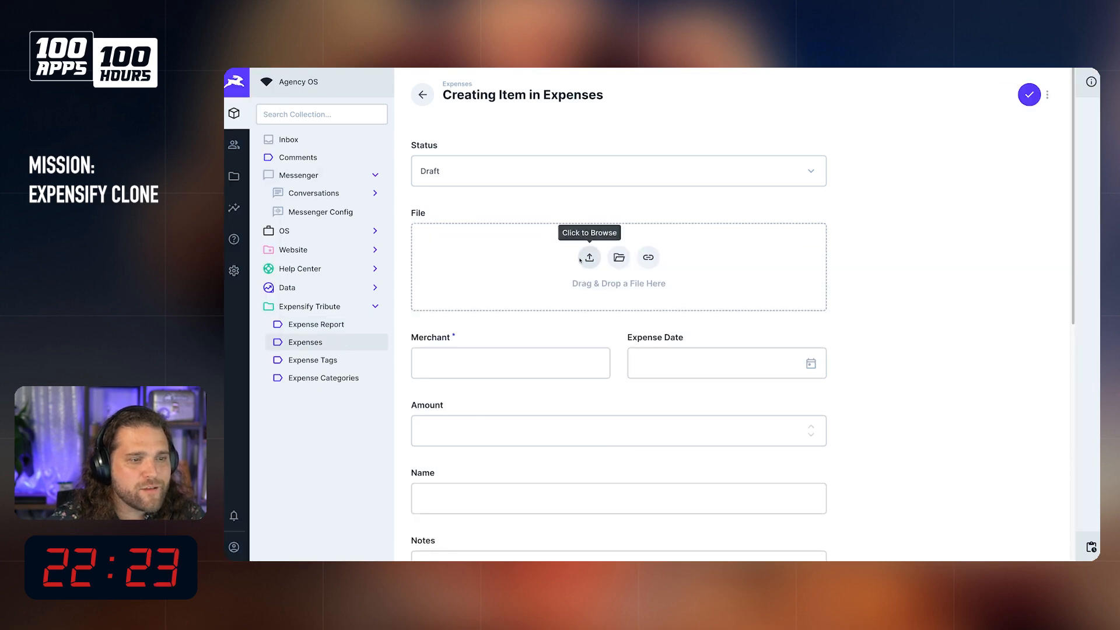
click(589, 258)
double_click(617, 274)
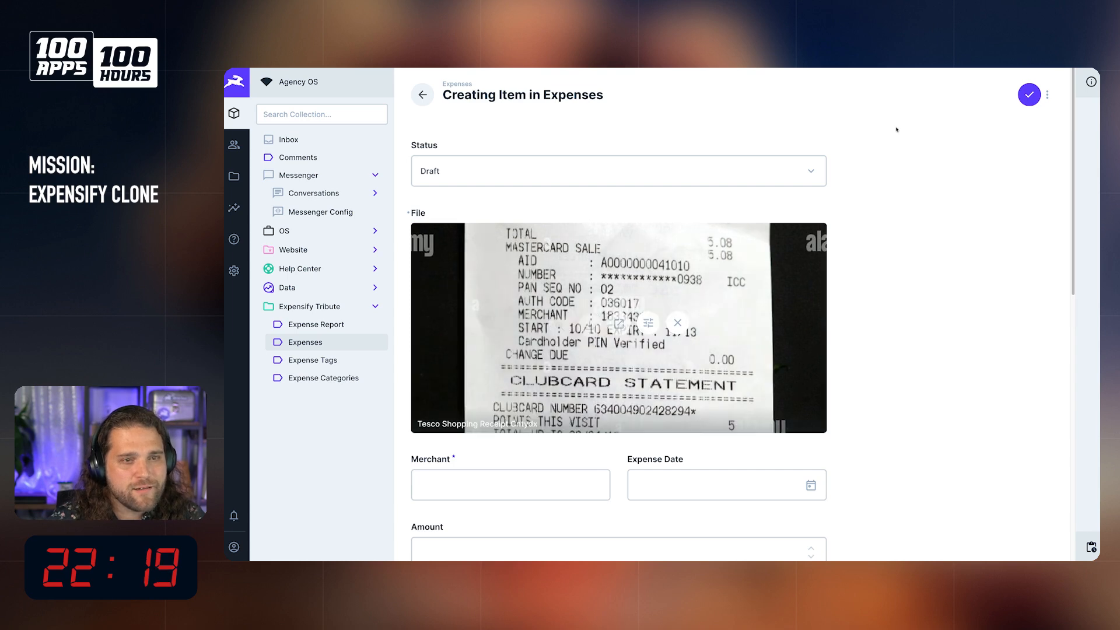
Step: Enter "t" as the required Merchant and save the new expense
click(1029, 95)
scroll(898, 232, down, 5)
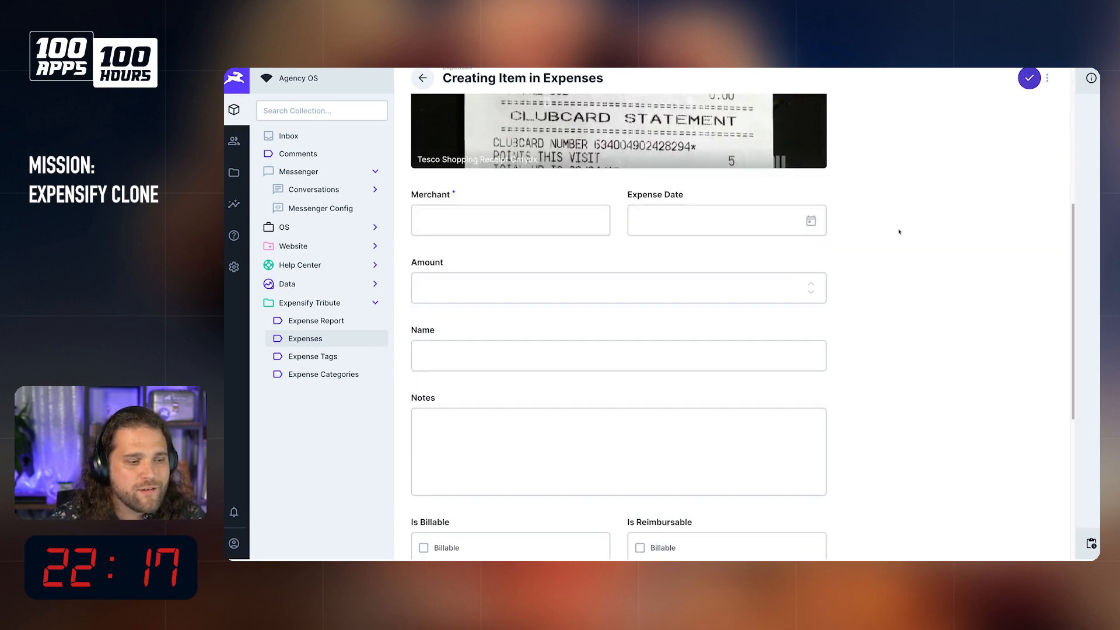
scroll(899, 231, up, 5)
click(469, 498)
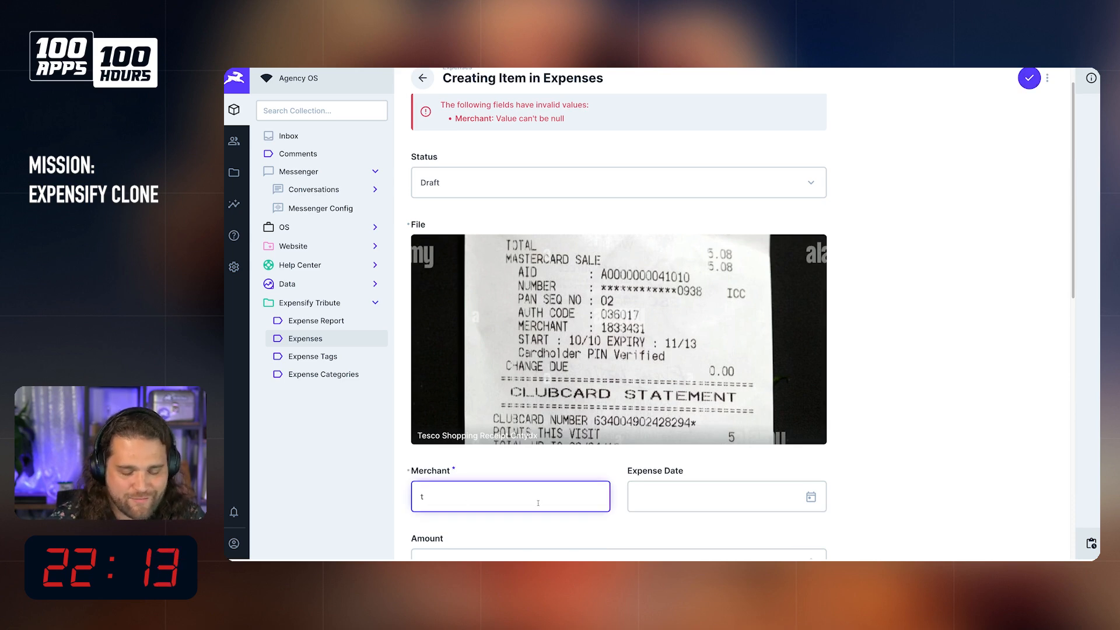
click(1030, 85)
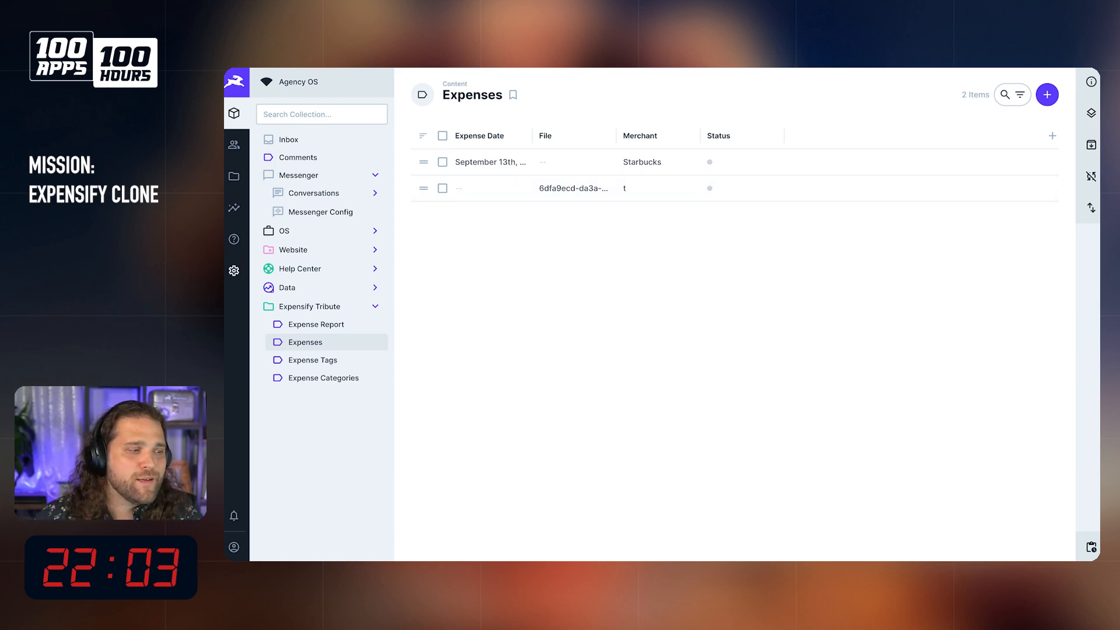
Step: Open the Automagic Receipt OCR flow's latest log and examine the file ID in the trigger payload
click(234, 271)
click(289, 233)
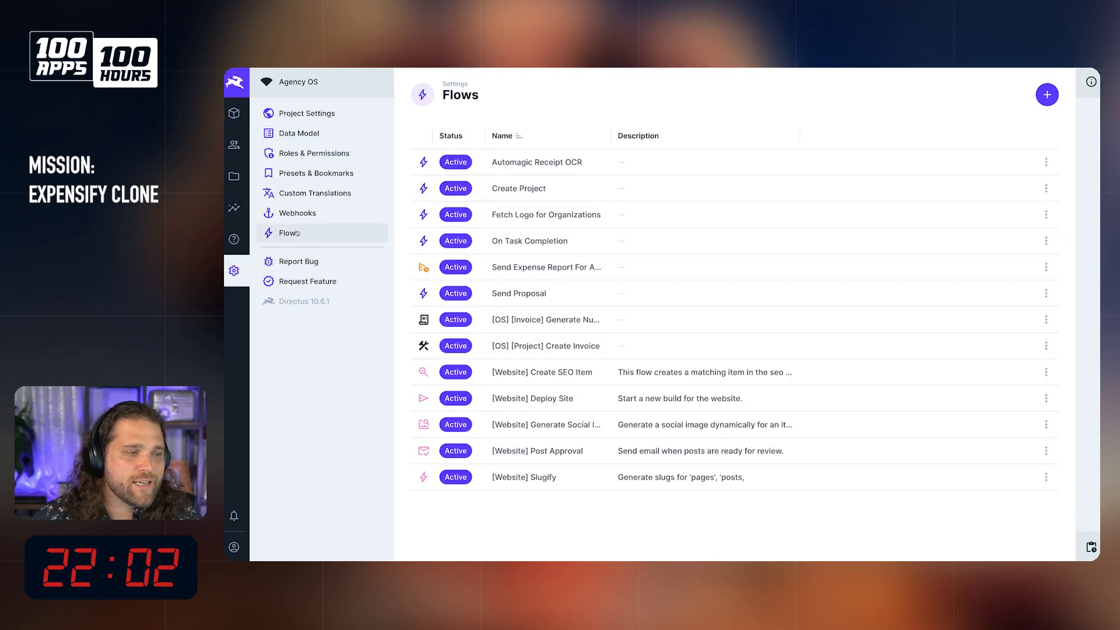
click(569, 156)
click(1091, 113)
click(992, 88)
click(700, 182)
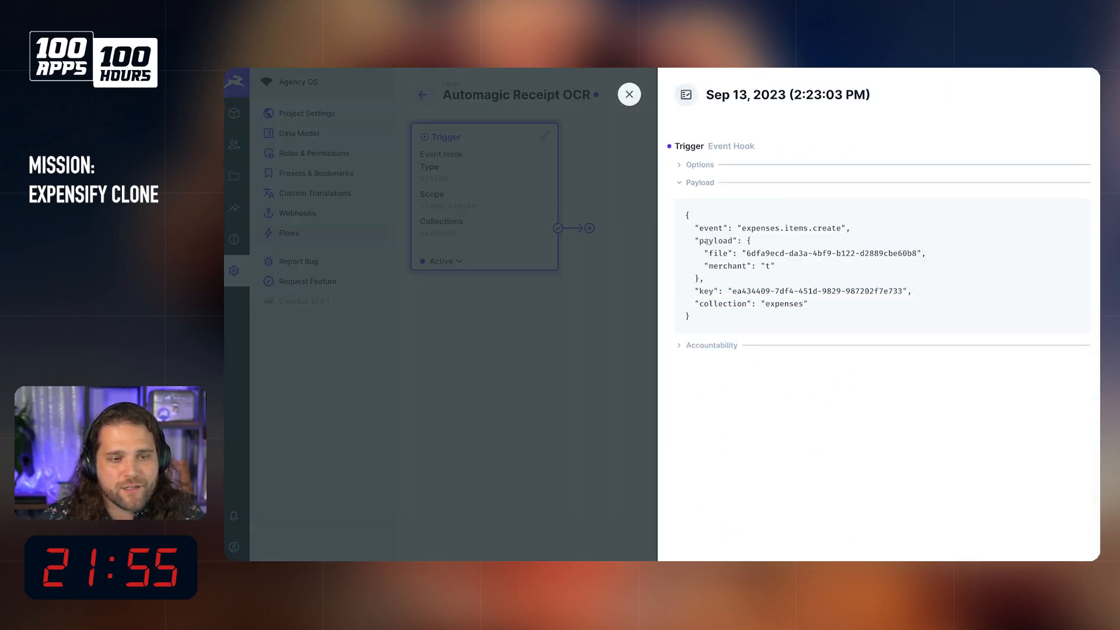
double_click(877, 255)
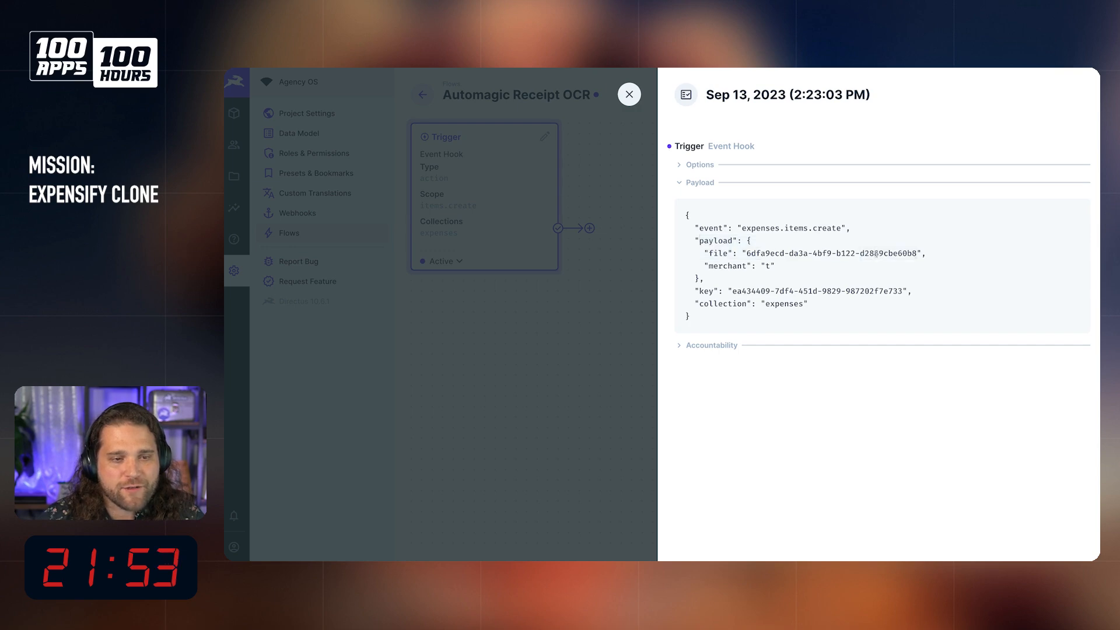
triple_click(877, 255)
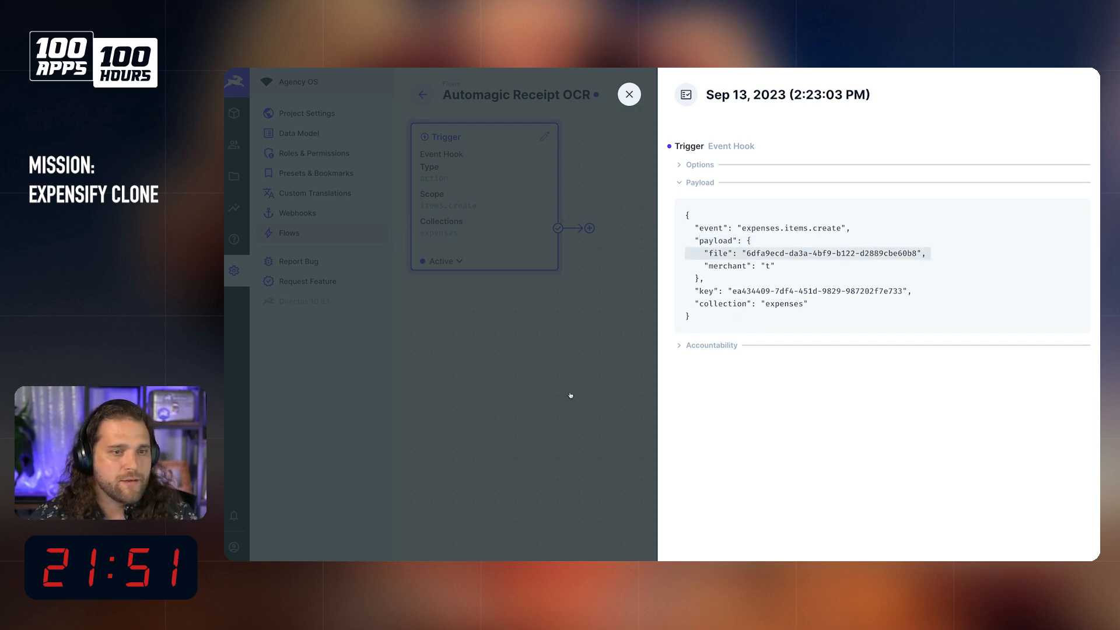
Step: Close the flow log and open the Public role's custom read permissions for the directus_files collection
click(500, 346)
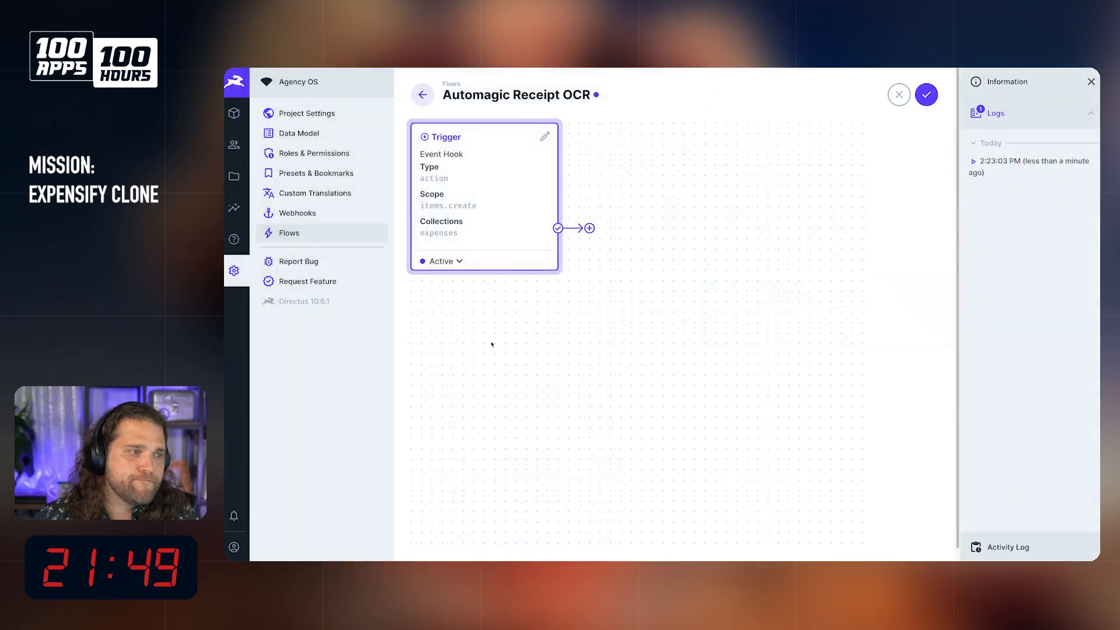
click(316, 154)
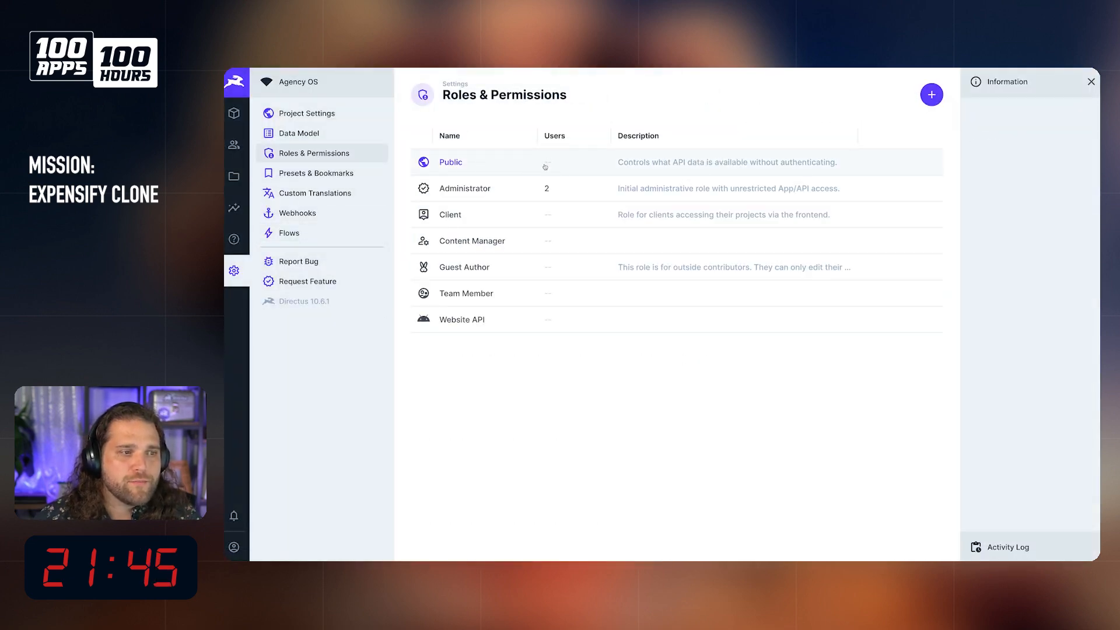
click(545, 168)
scroll(533, 203, down, 10)
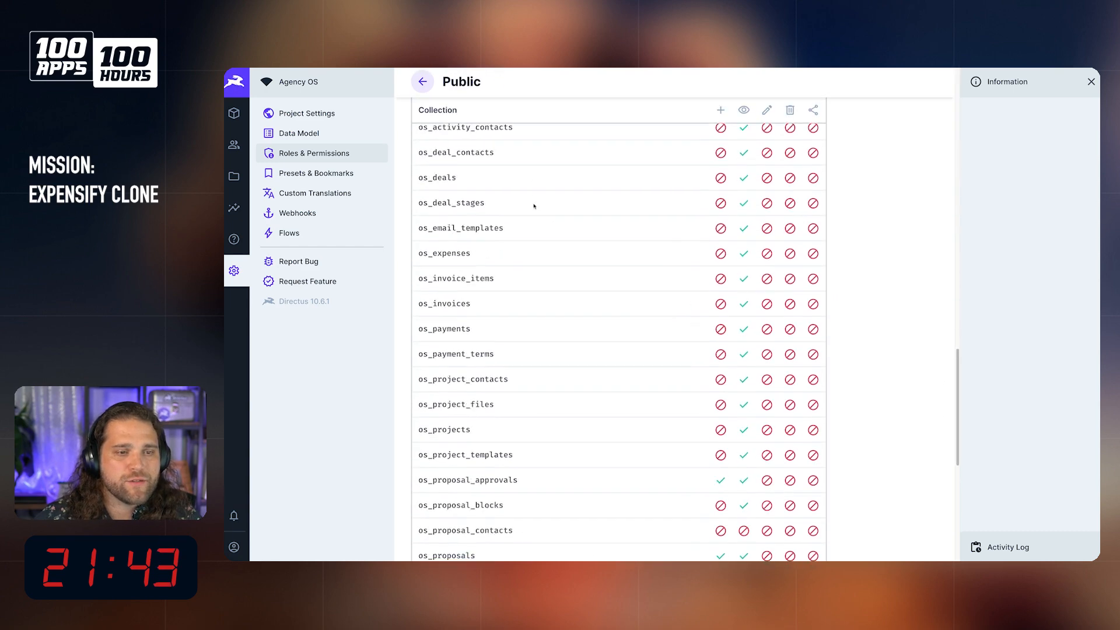
click(611, 494)
scroll(618, 461, down, 8)
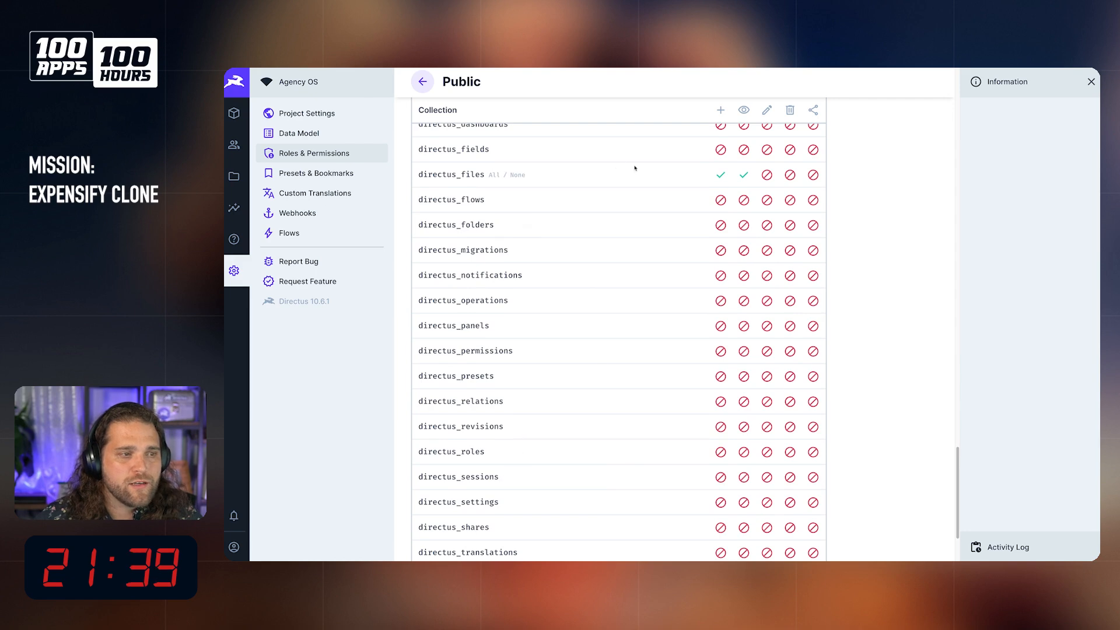
click(744, 176)
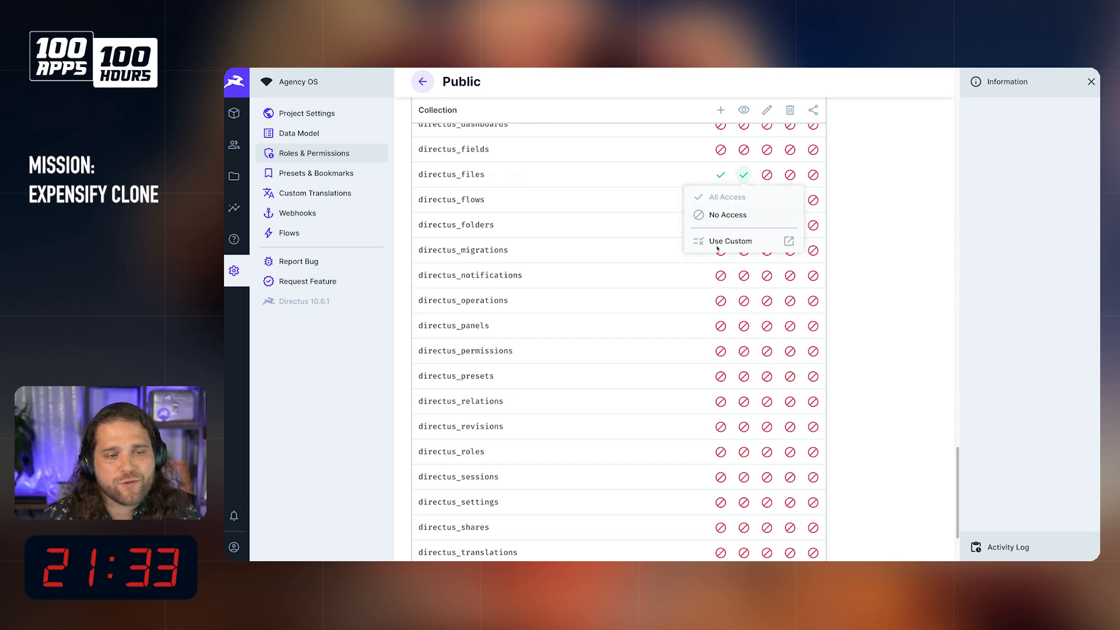
click(742, 239)
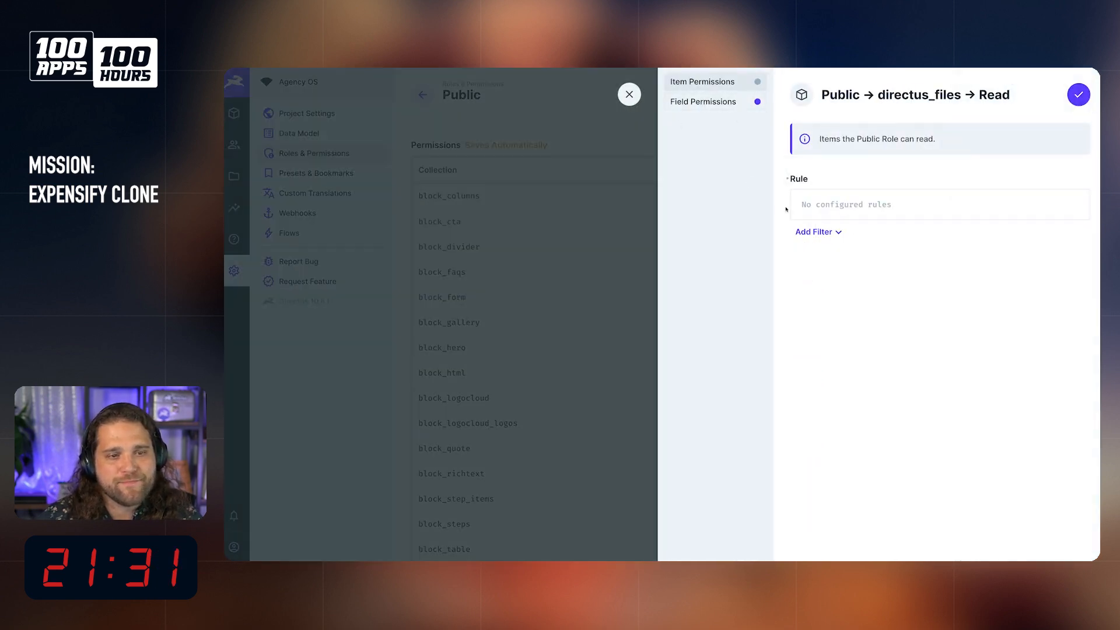
Step: Examine the fields available for filtering Public's directus_files read rule, and leave the rule without adding a filter
click(834, 231)
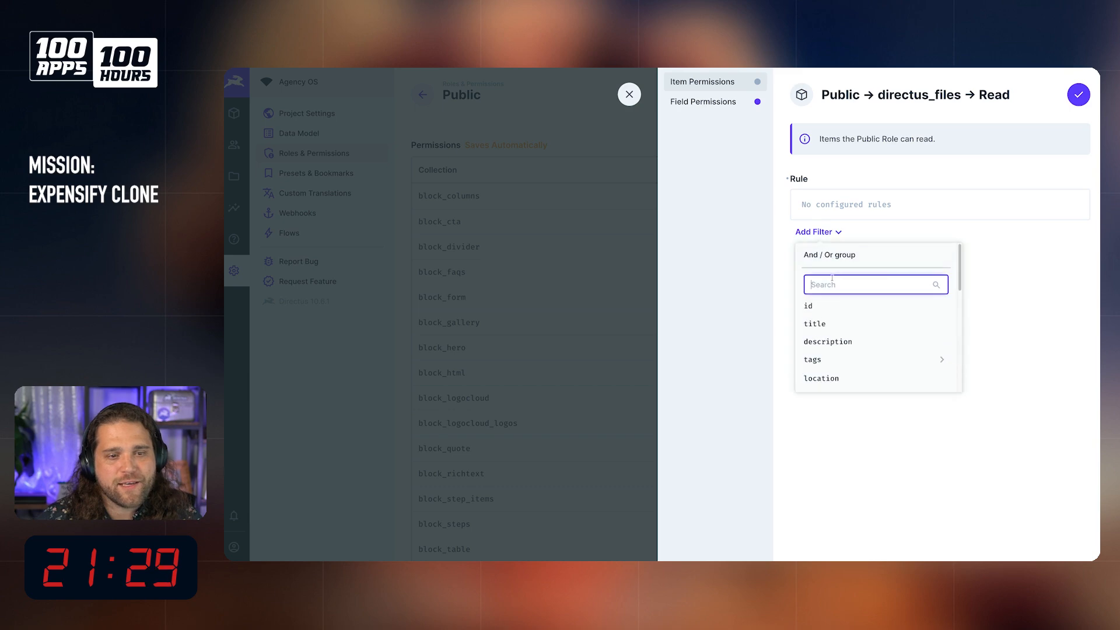
scroll(863, 350, down, 3)
scroll(867, 352, up, 3)
scroll(867, 353, down, 5)
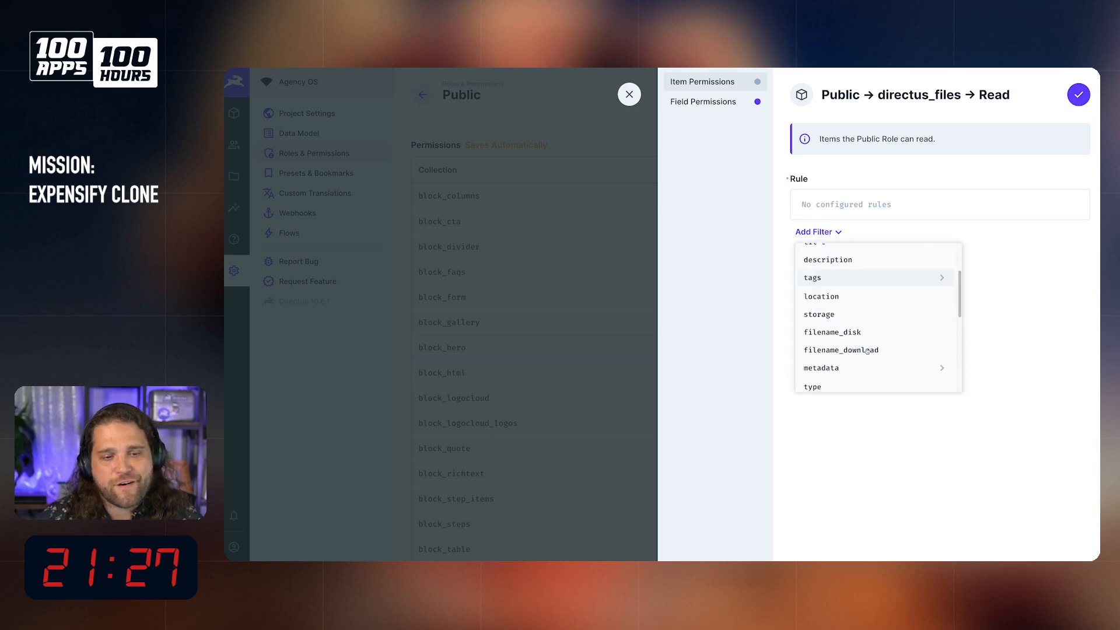
scroll(859, 343, up, 3)
scroll(857, 262, up, 1)
scroll(933, 350, down, 4)
click(942, 348)
click(505, 89)
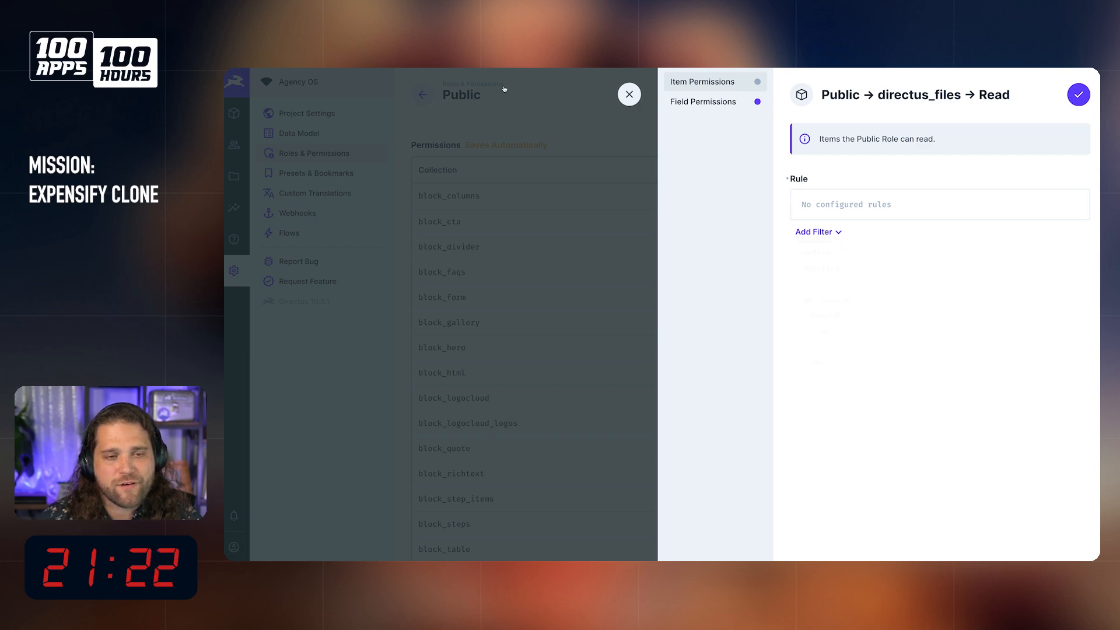
click(629, 94)
scroll(733, 302, down, 5)
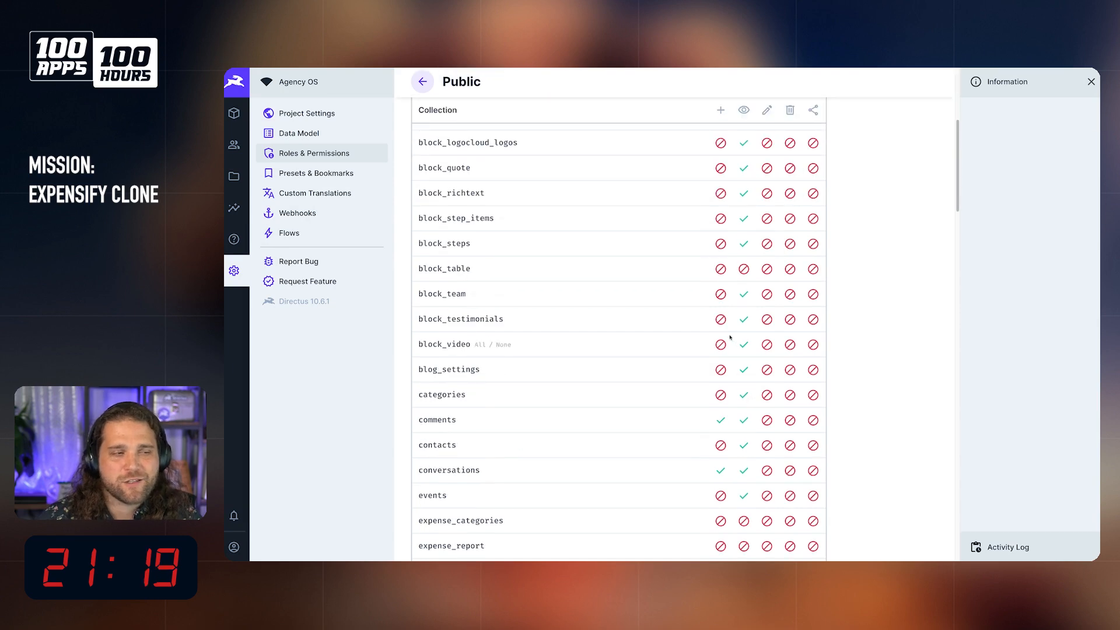
Step: Return to the Automagic Receipt OCR flow and reopen its latest log
mouse_move(226, 268)
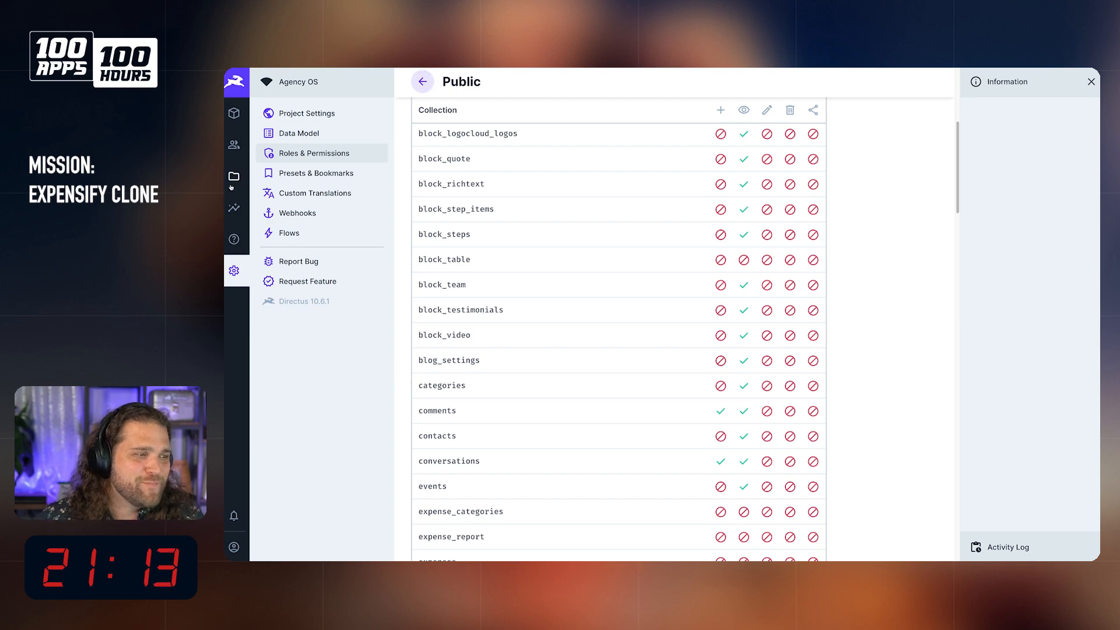
click(422, 82)
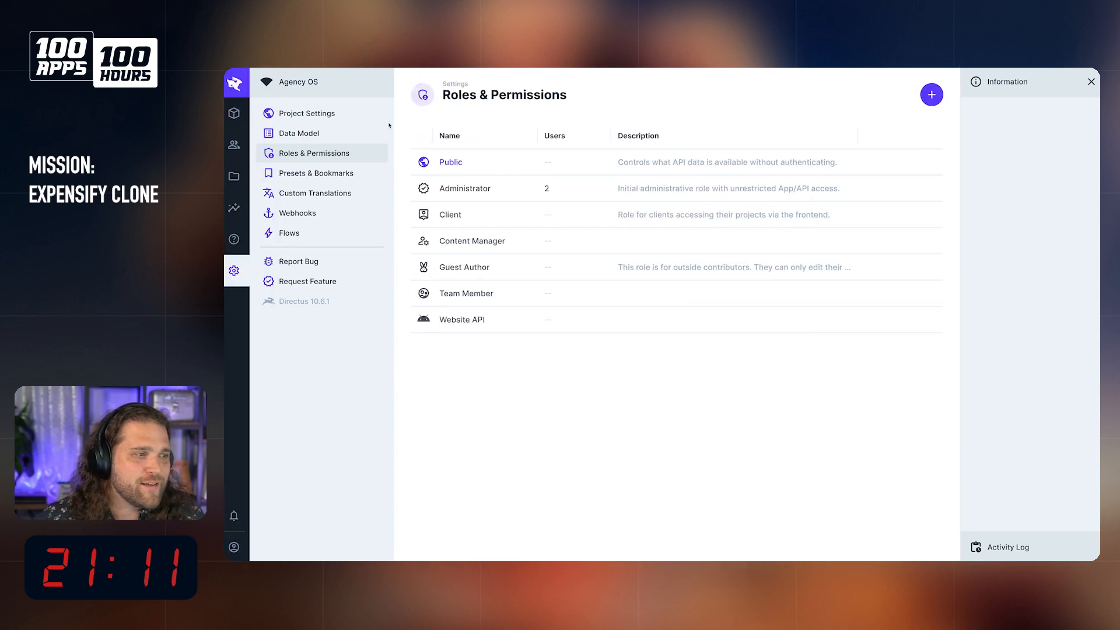
click(336, 236)
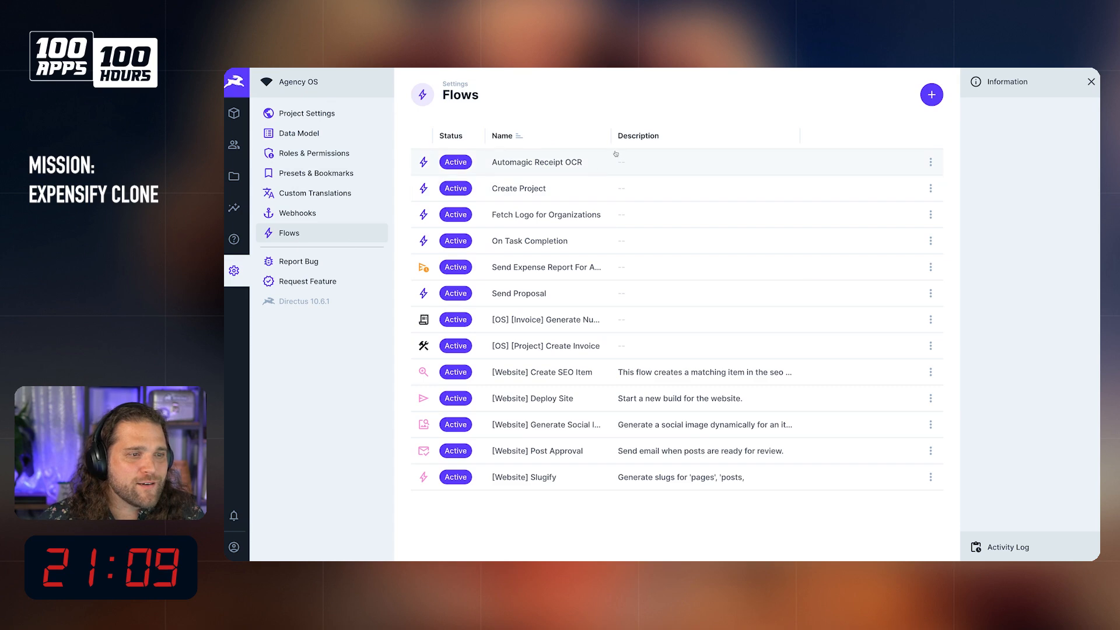
click(563, 165)
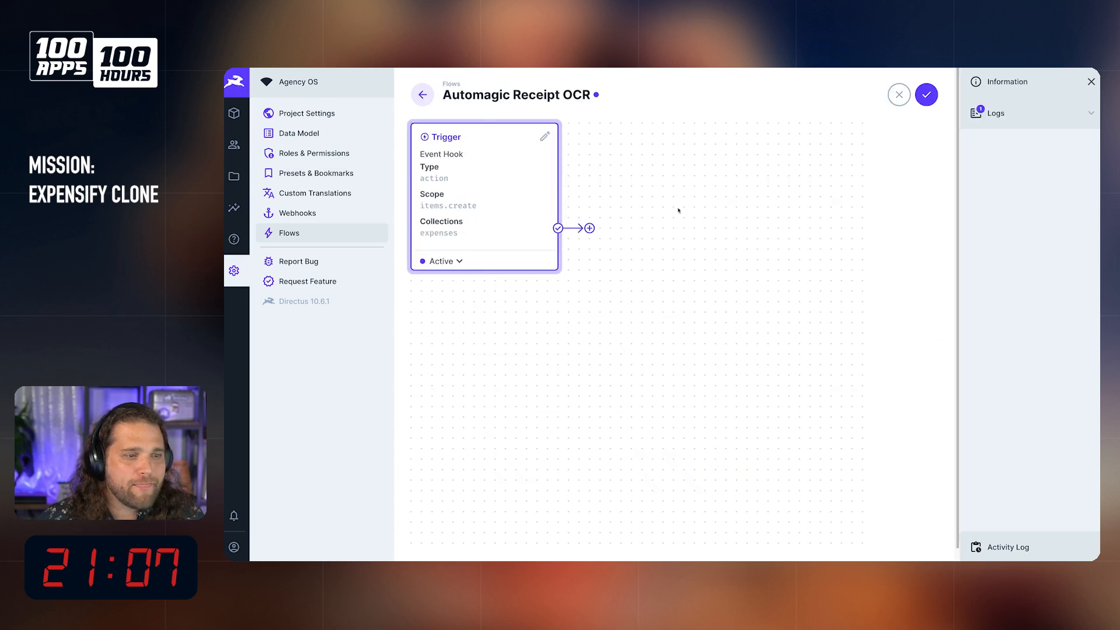
click(995, 115)
click(1004, 161)
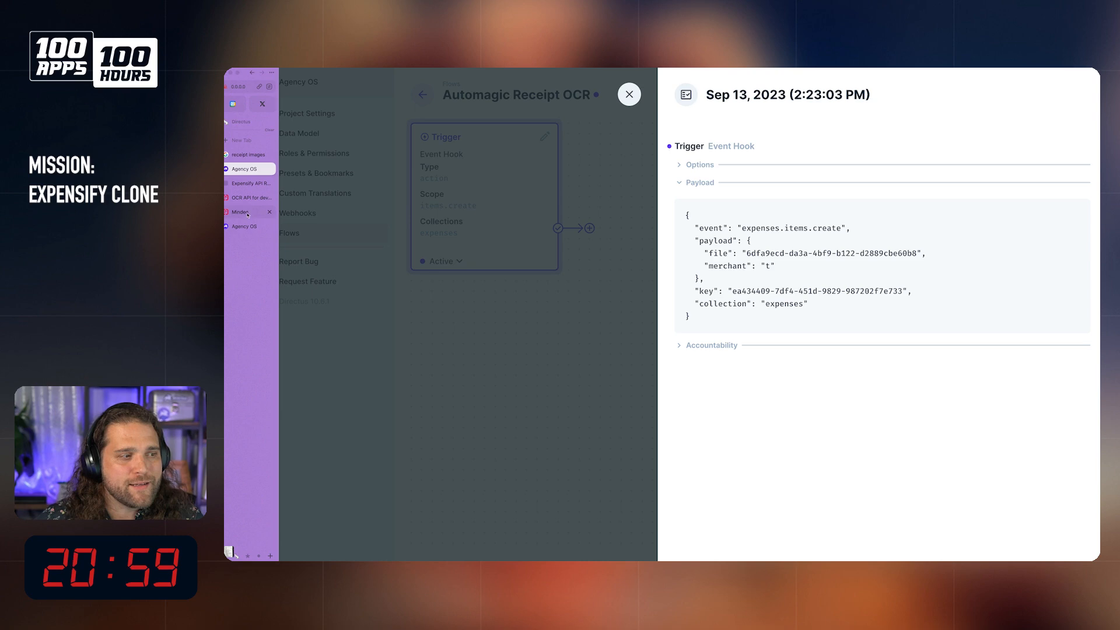
Step: Switch to Mindee and open the Expense Receipt API from the document catalog
click(245, 212)
mouse_move(590, 202)
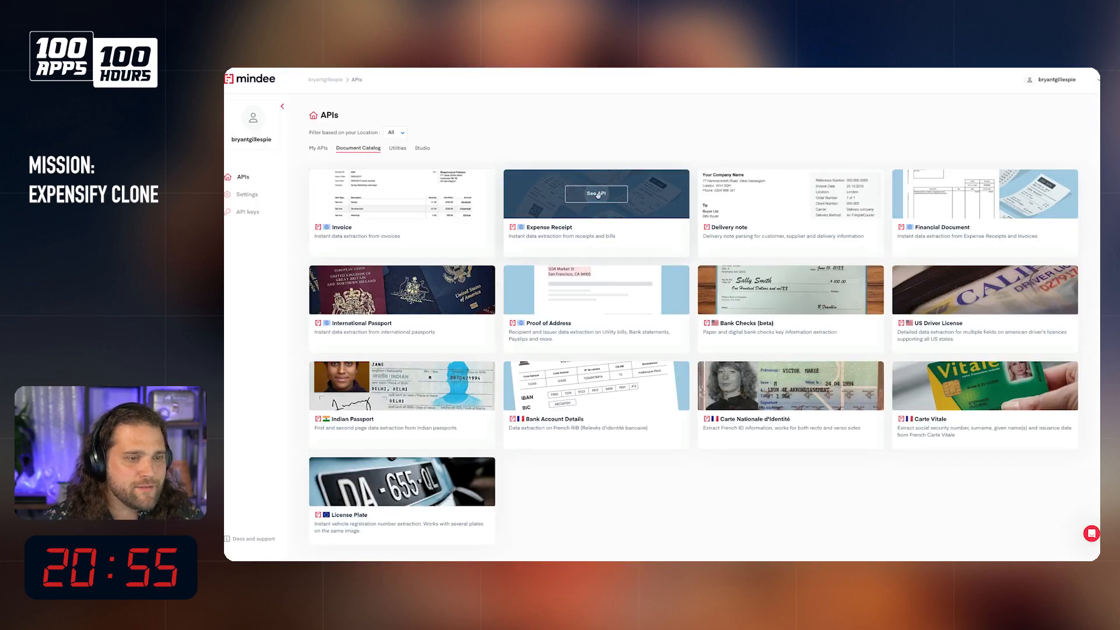
mouse_move(598, 274)
click(608, 229)
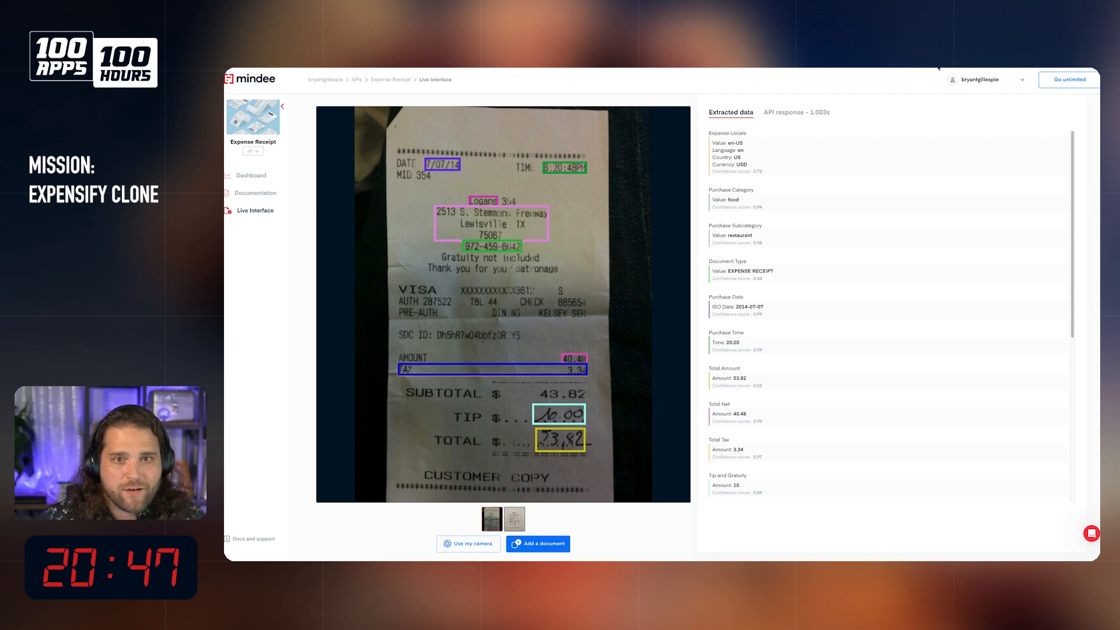
Step: Open the Expense Receipt API documentation and examine the request URL and the API key selection
click(1007, 80)
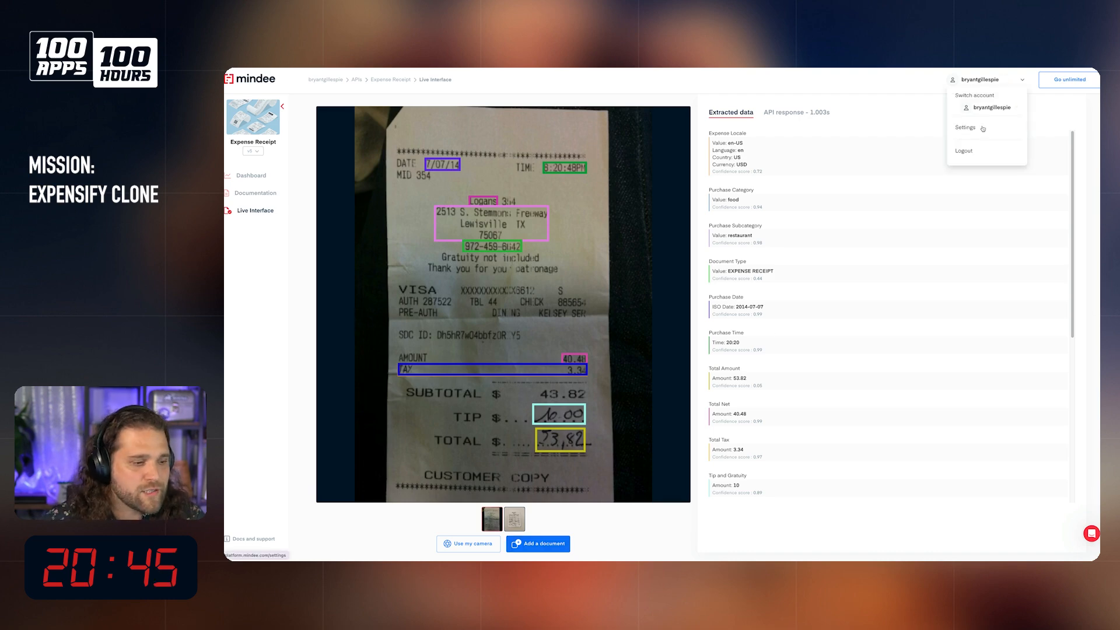
right_click(241, 542)
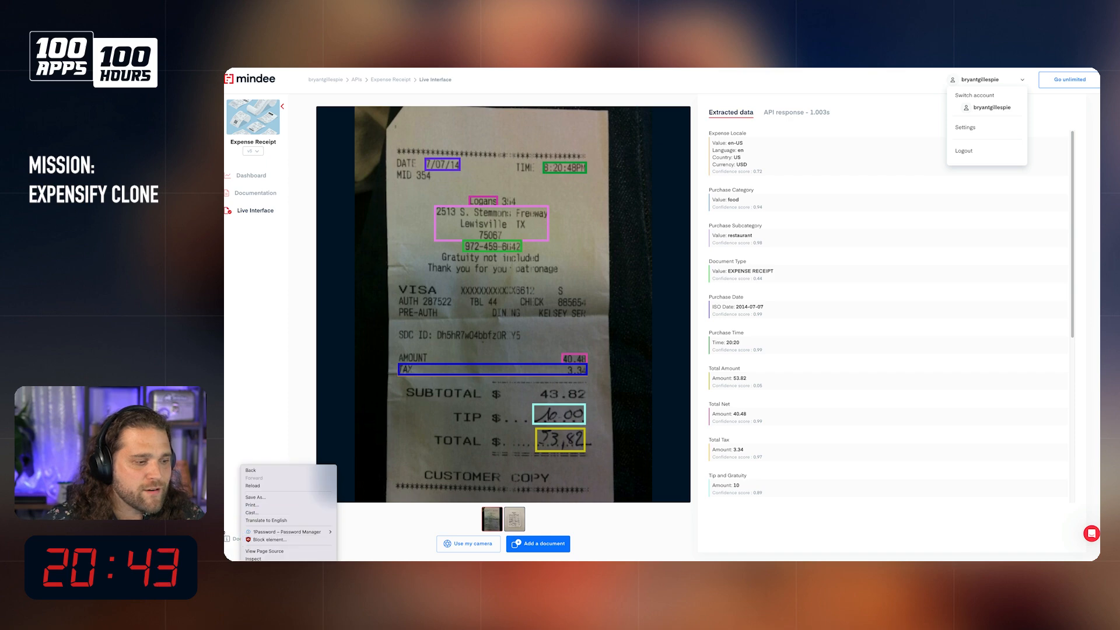
click(236, 539)
click(241, 541)
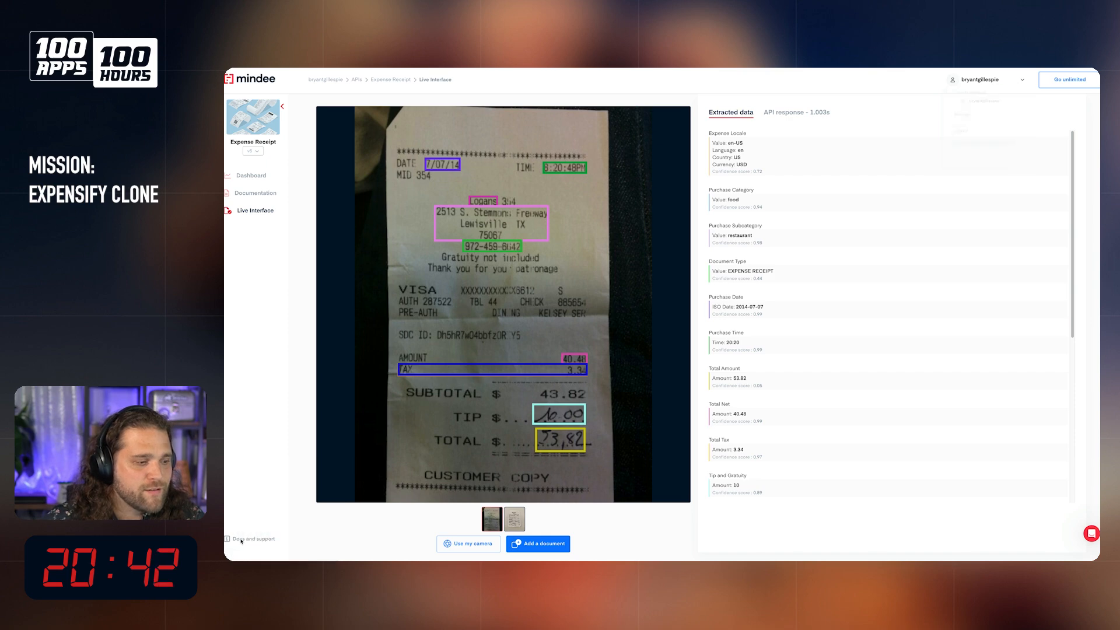
click(256, 194)
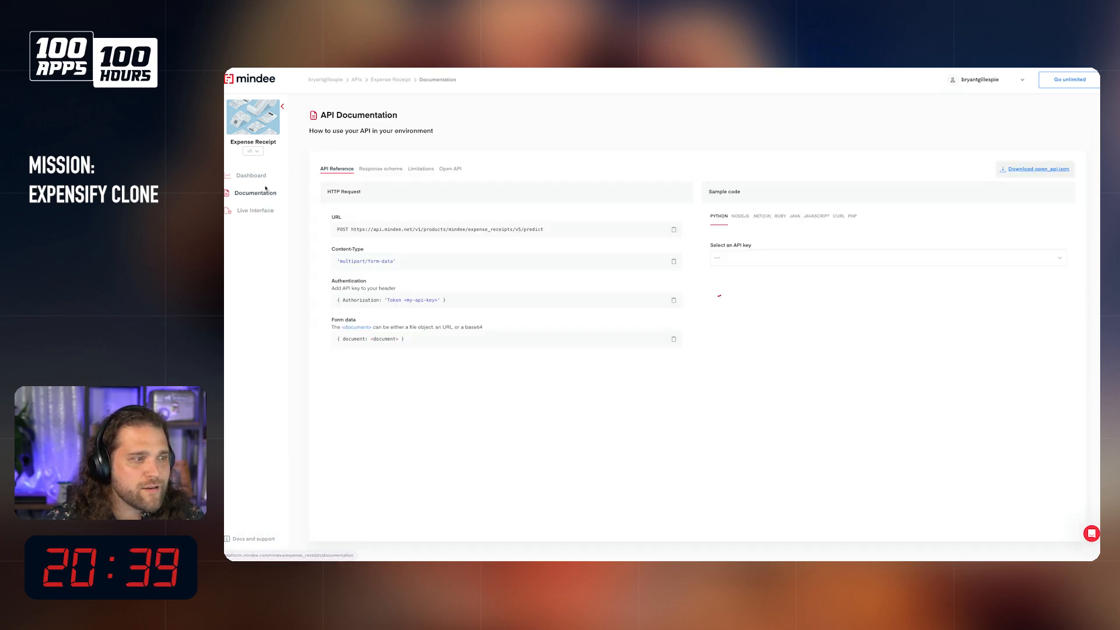
triple_click(405, 230)
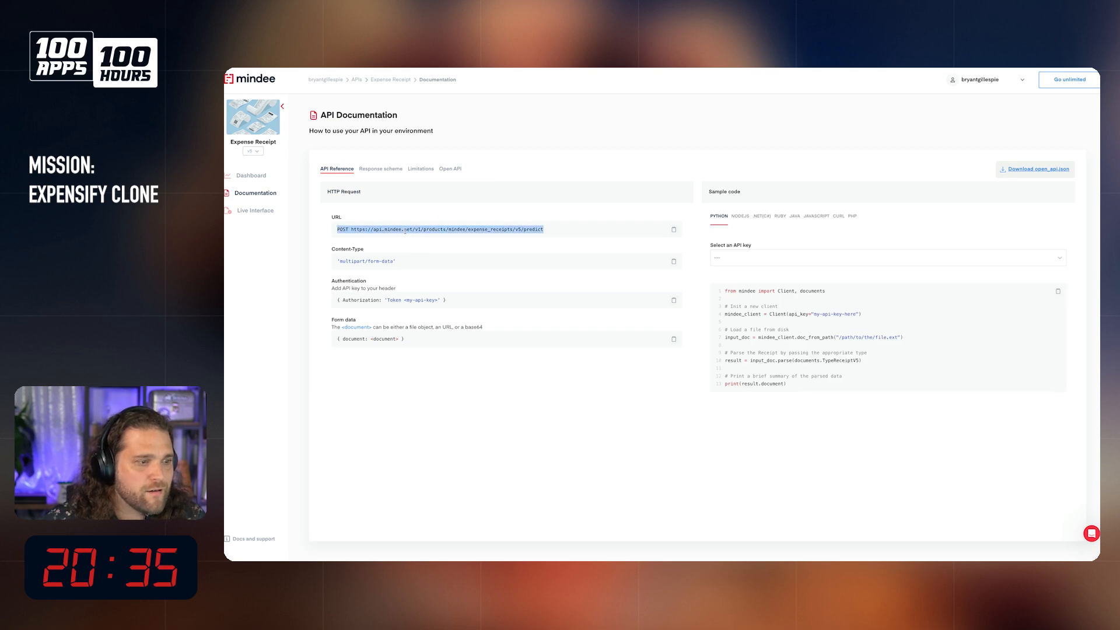
click(829, 258)
click(872, 280)
click(743, 257)
click(561, 210)
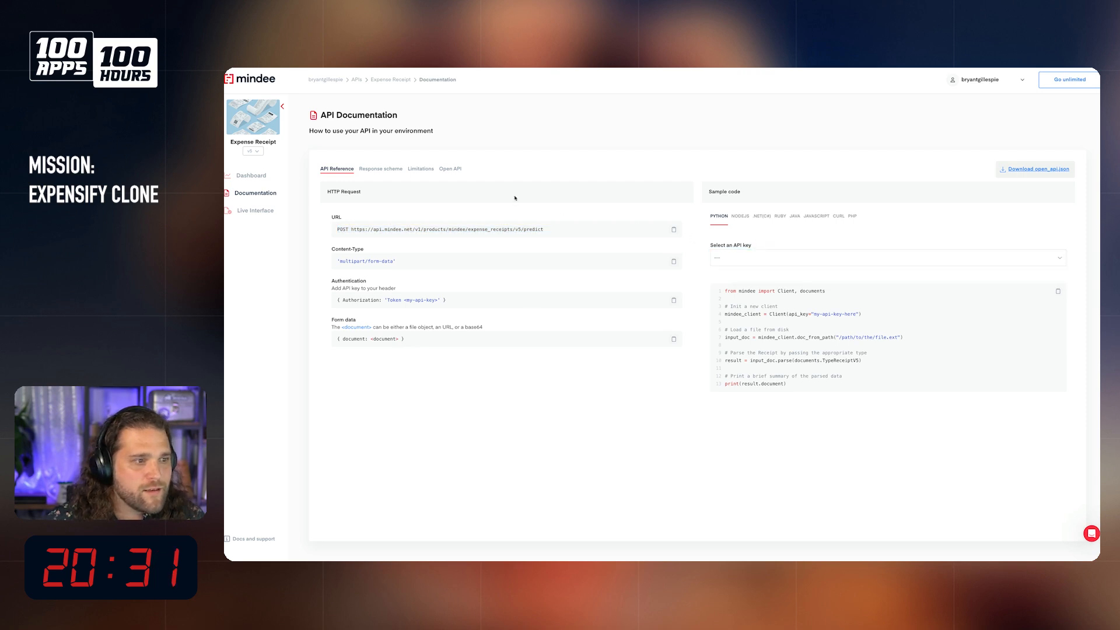
Step: Create a new API key named "Directus" in the Mindee account
click(980, 79)
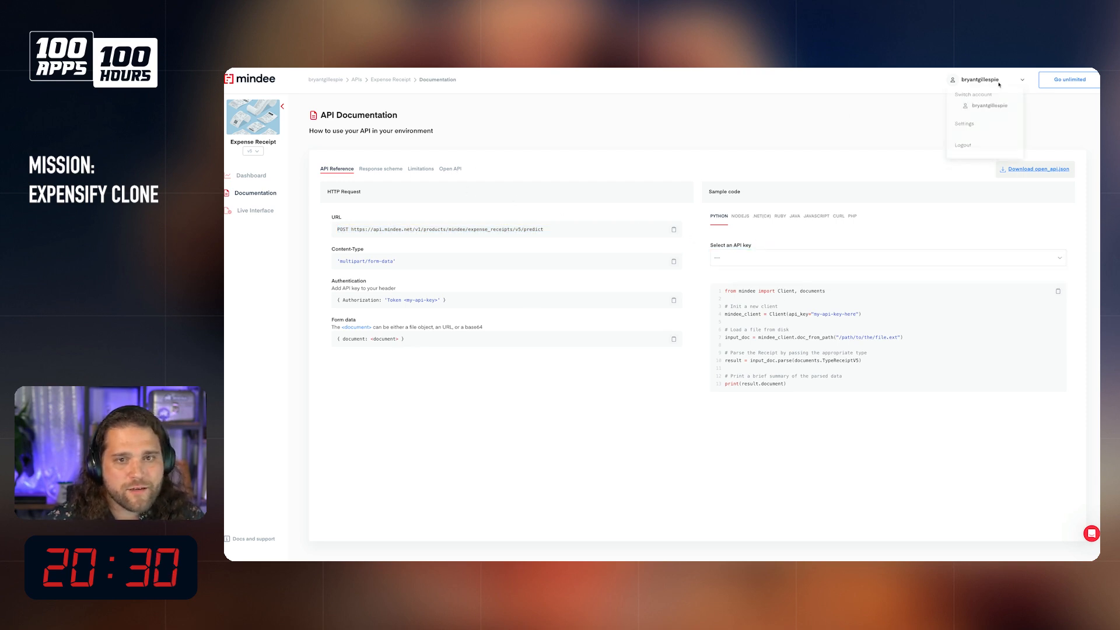
click(964, 119)
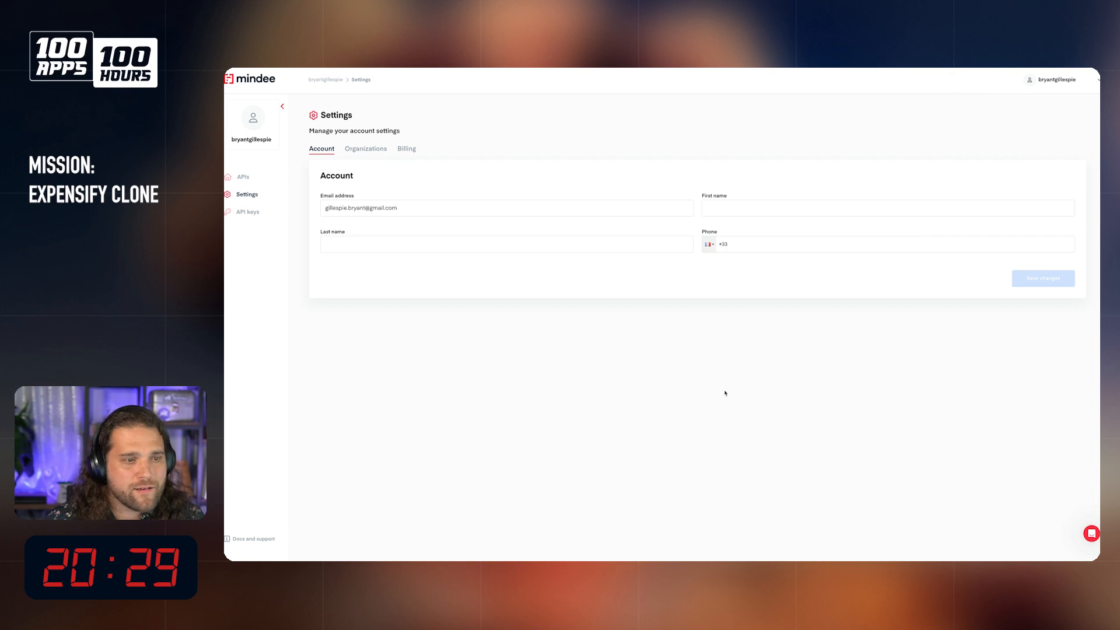
click(248, 212)
click(722, 208)
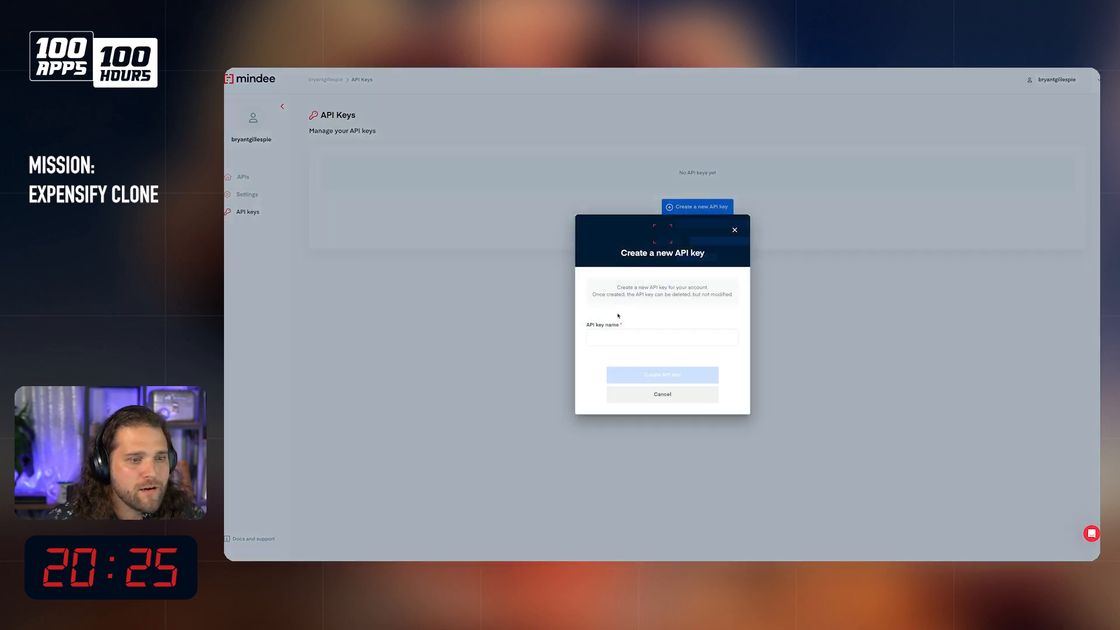
text(Directu)
key(BackSpace)
text(tus)
click(659, 375)
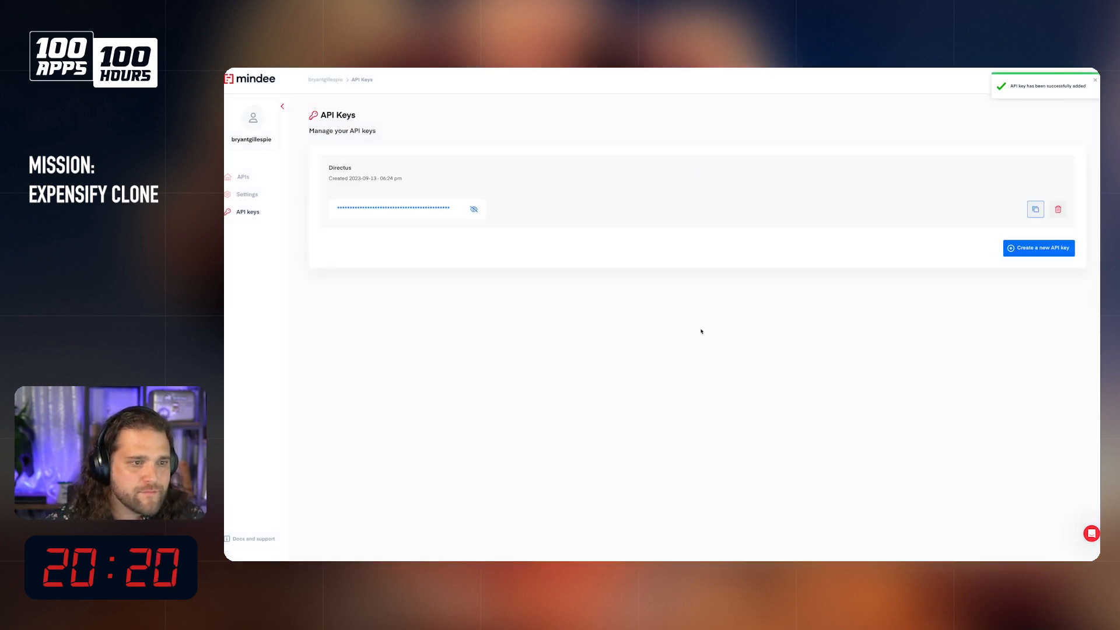
Step: Reveal the new Directus API key, copy it, and hide it again
click(474, 209)
click(474, 209)
click(418, 209)
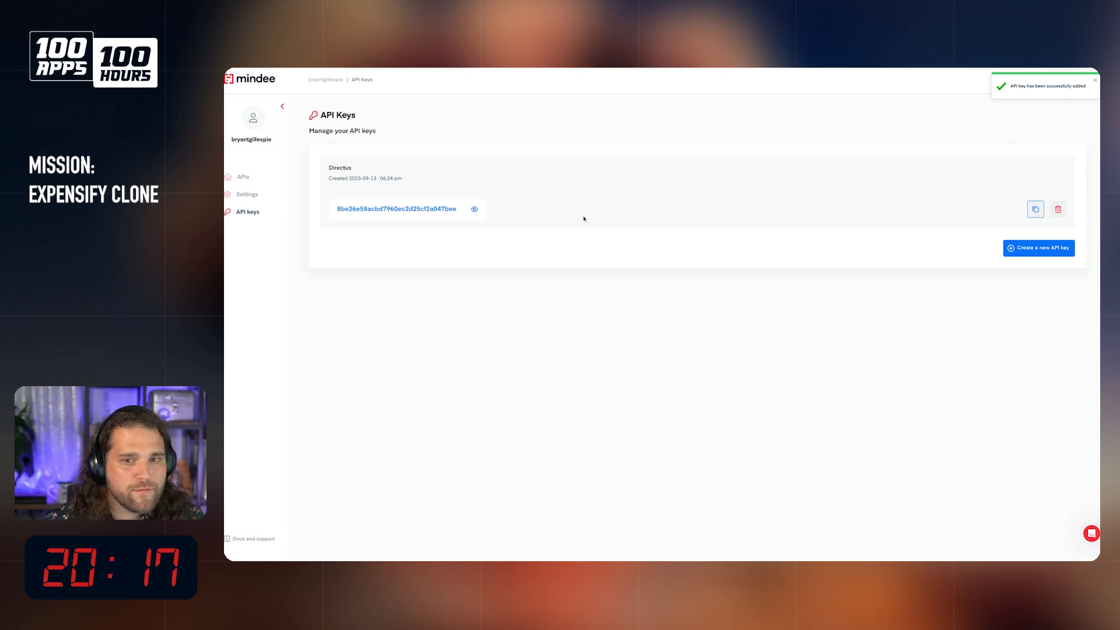
click(1036, 209)
click(474, 209)
Step: Go back to the Expense Receipt API and open its API documentation
click(242, 177)
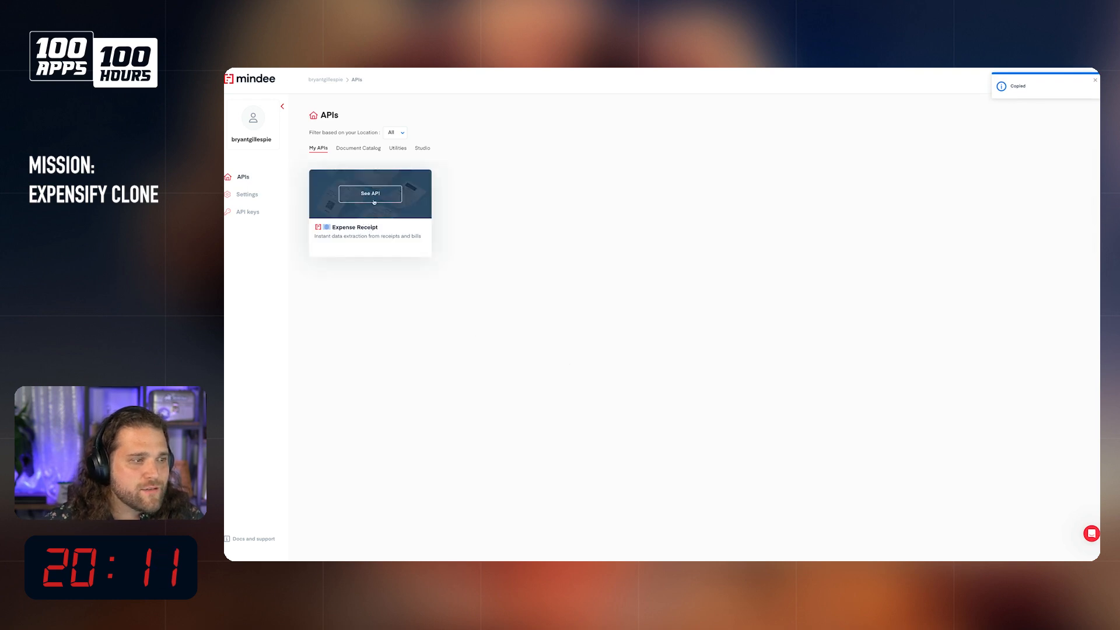
click(368, 232)
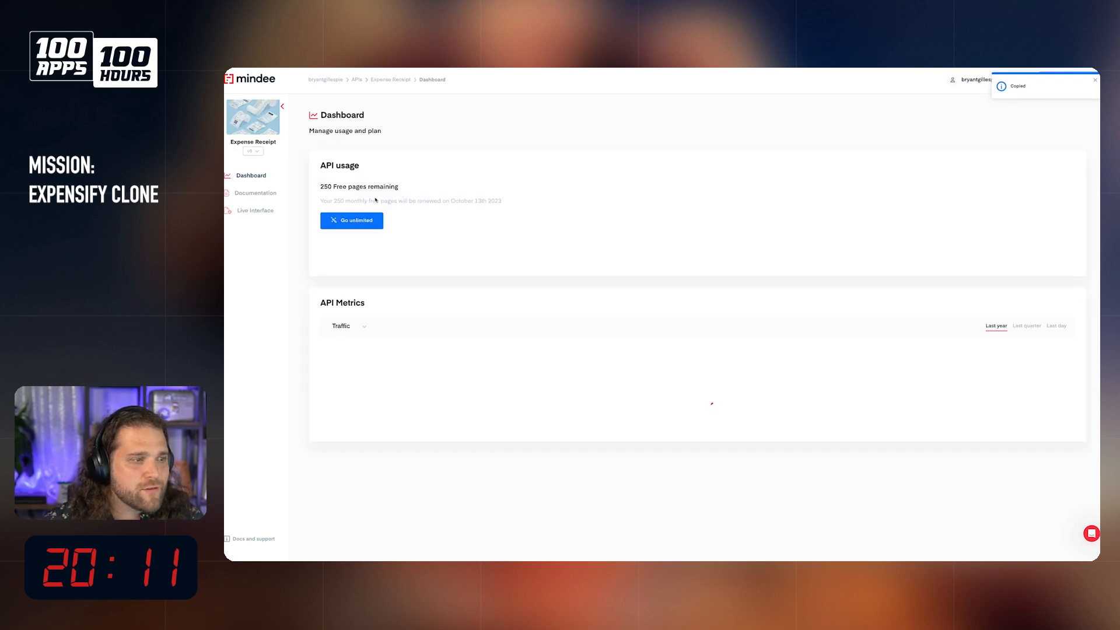
click(254, 194)
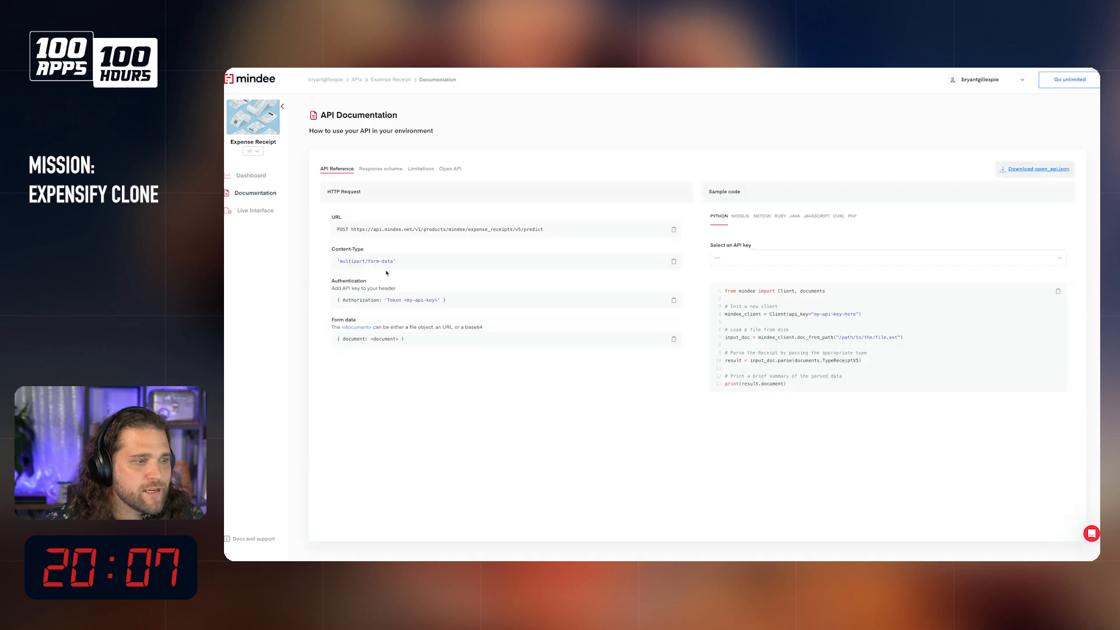
Step: Arrange the Mindee API documentation side by side with the Directus flow log
key(super+shift+space)
key(Right)
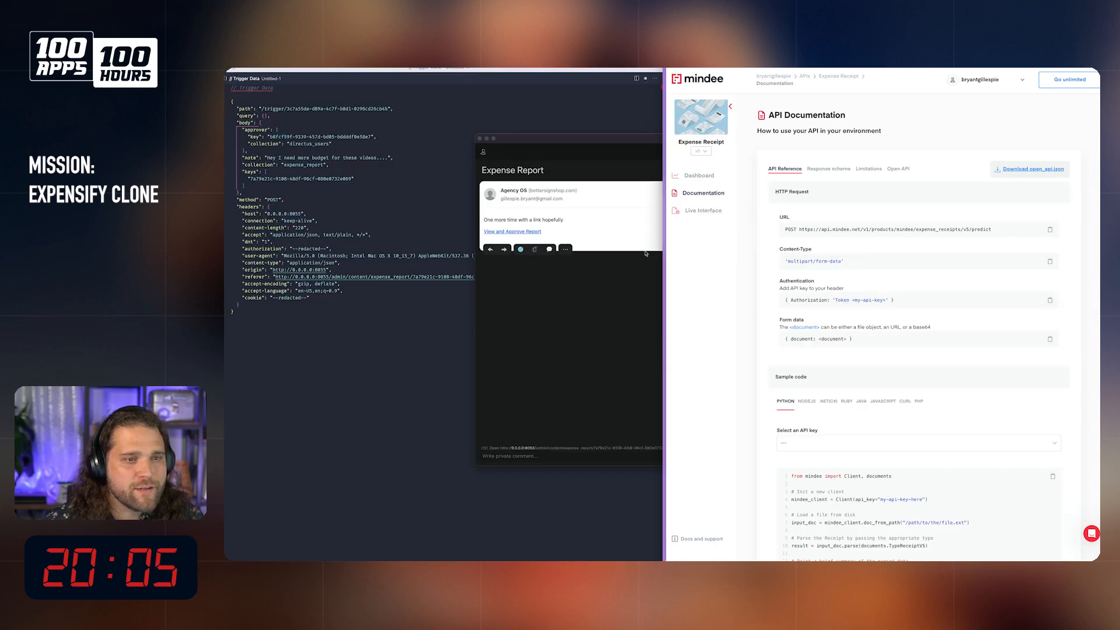
mouse_move(675, 244)
drag(694, 212, 759, 227)
key(super+shift+space)
key(Up)
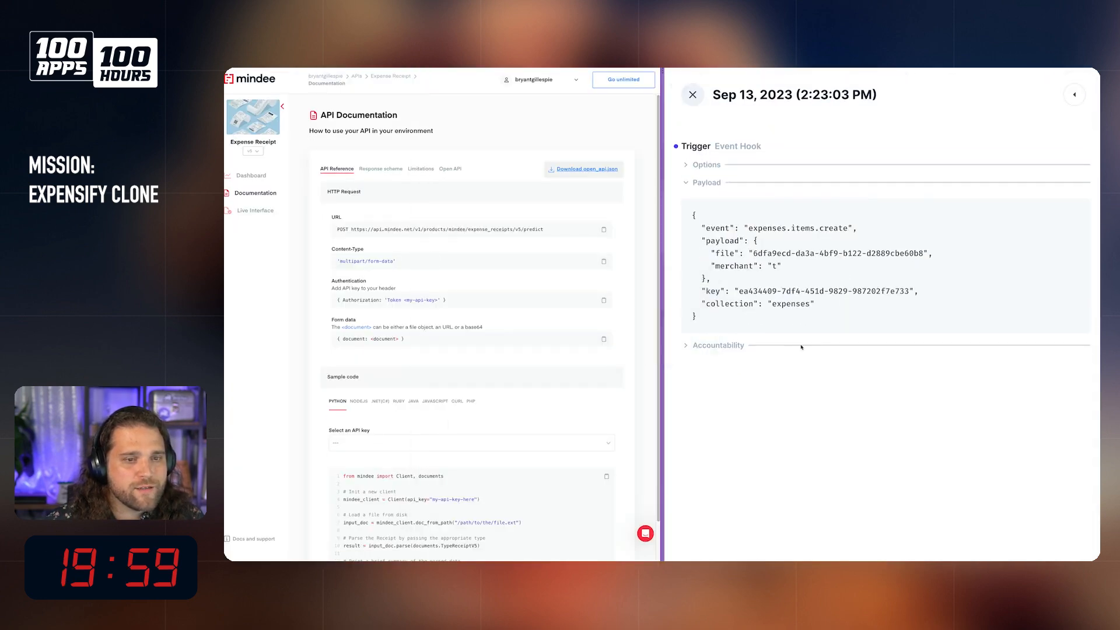
Step: Zoom Directus out to 110%, close the flow log, and widen the Directus half of the split view
key(ctrl+minus)
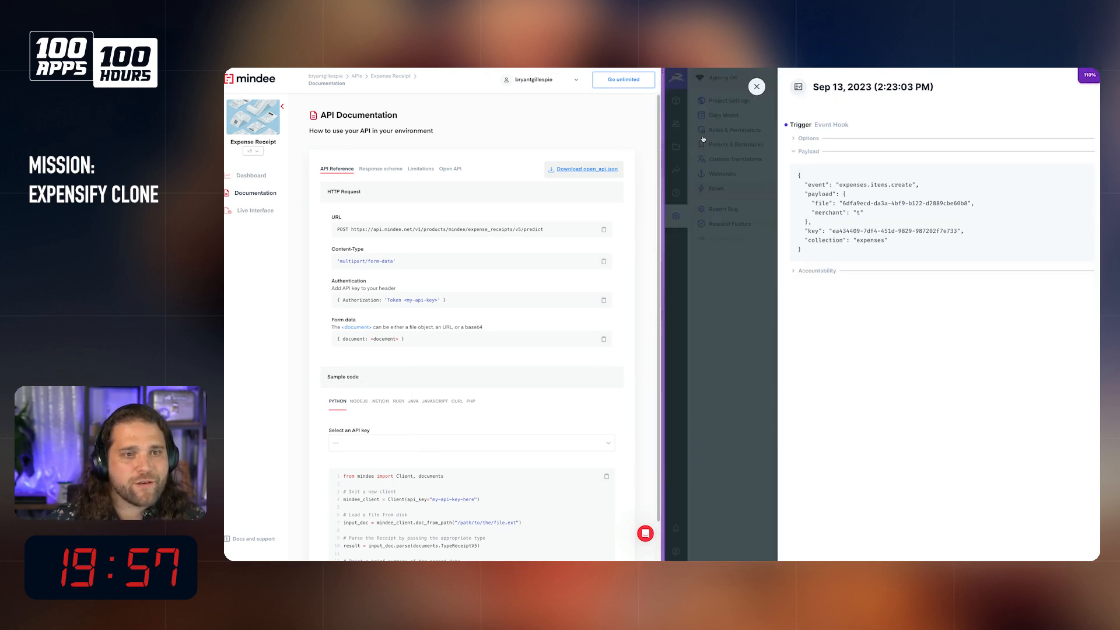
click(757, 87)
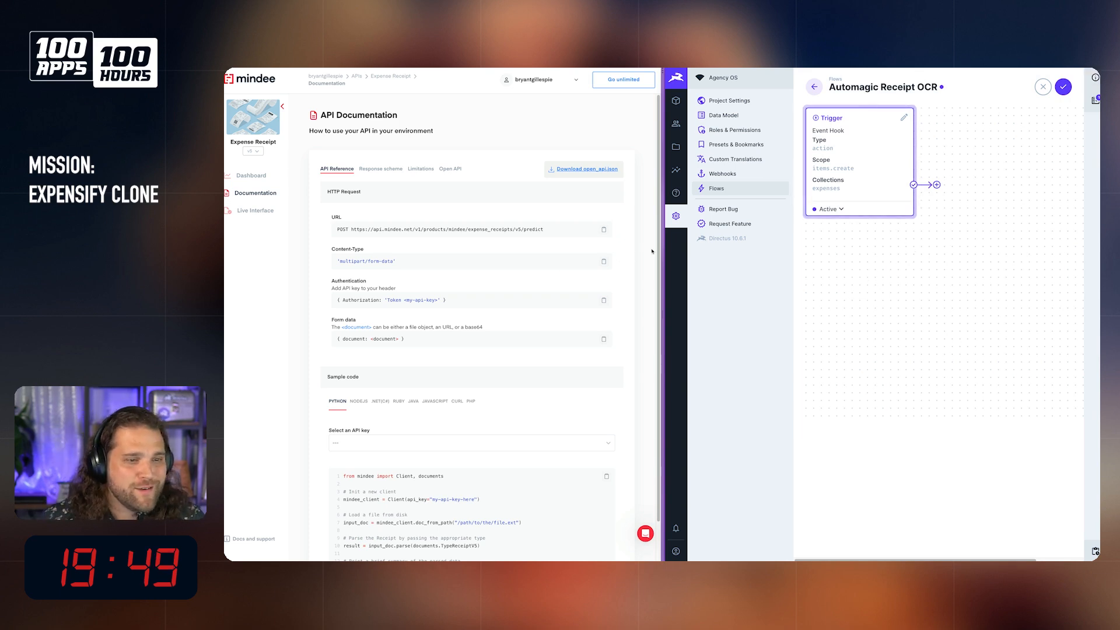
drag(662, 242, 577, 242)
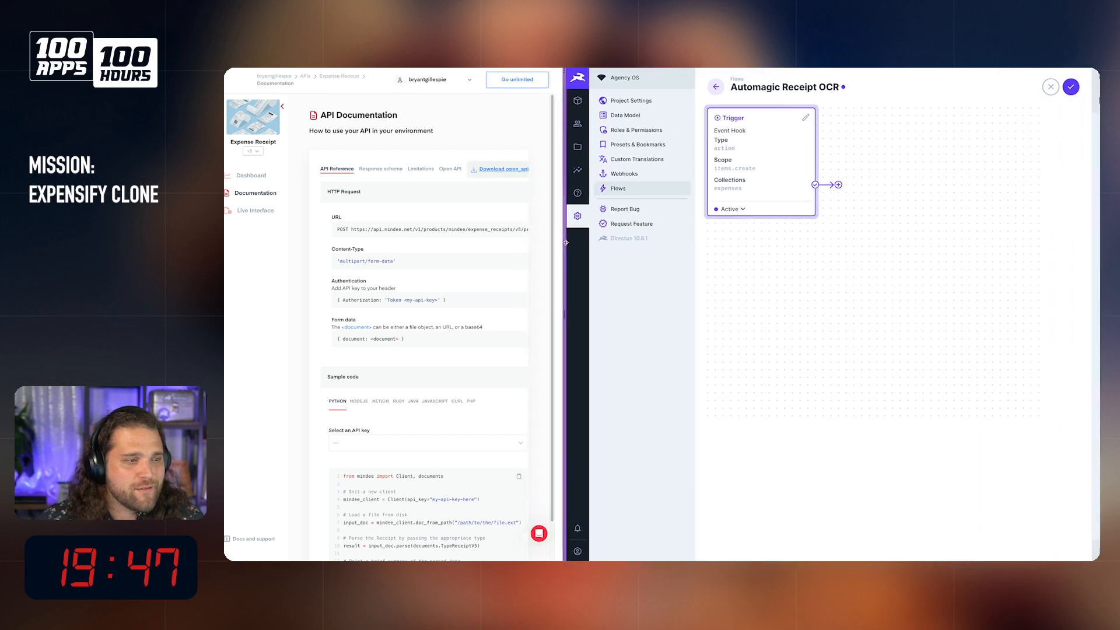
Step: Add a Webhook / Request URL operation named "OCR Receipt" after the flow's trigger
click(852, 184)
text(Send)
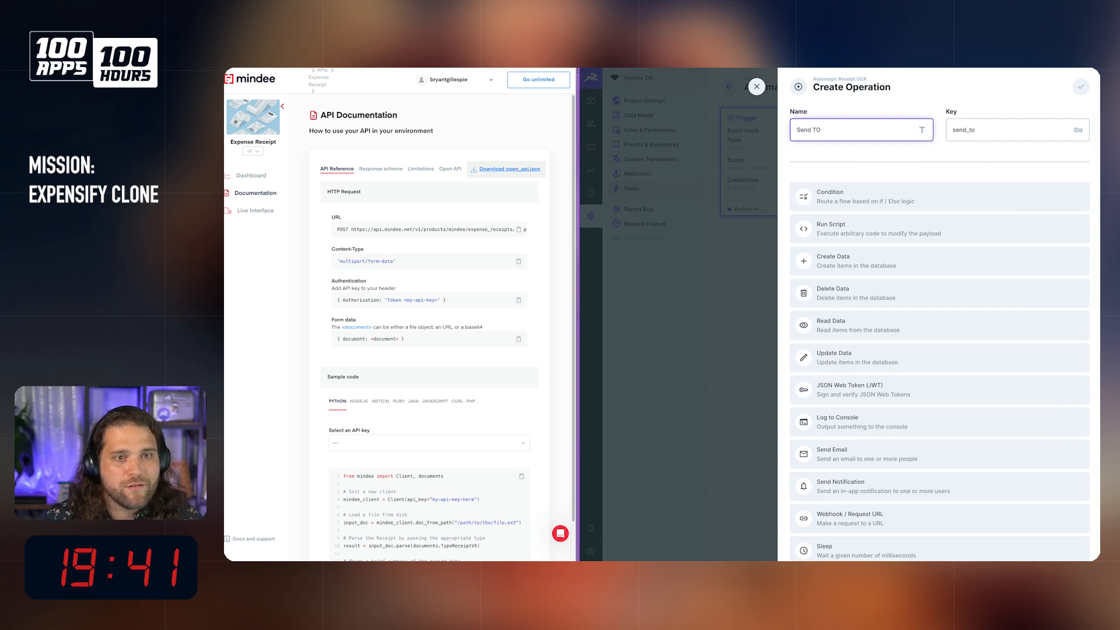
key(ctrl+a)
text(oc)
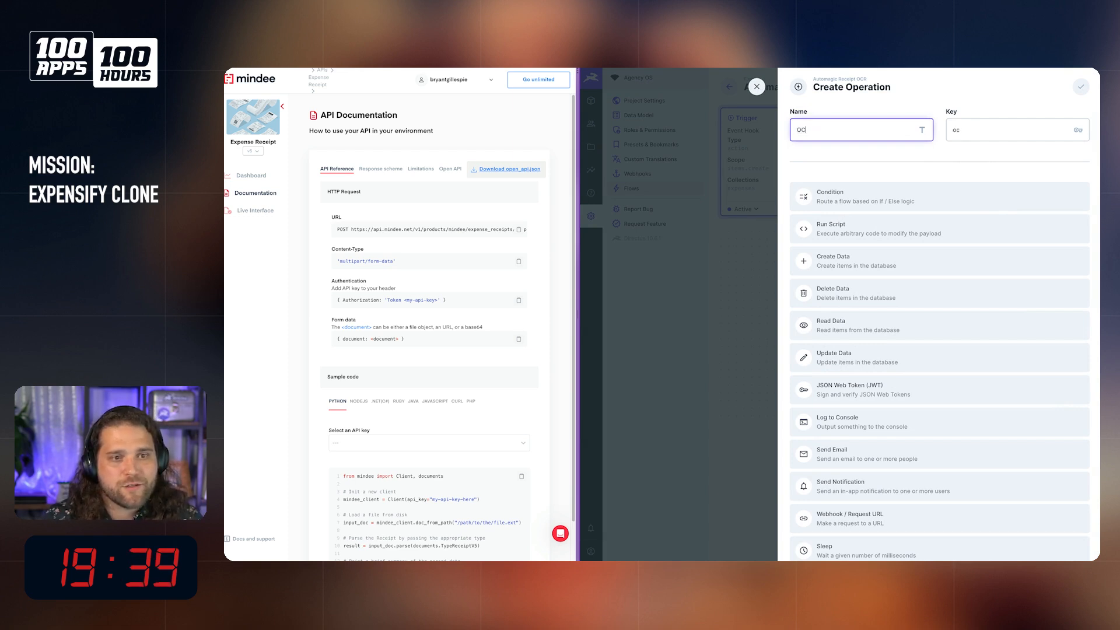
text(R Receipt)
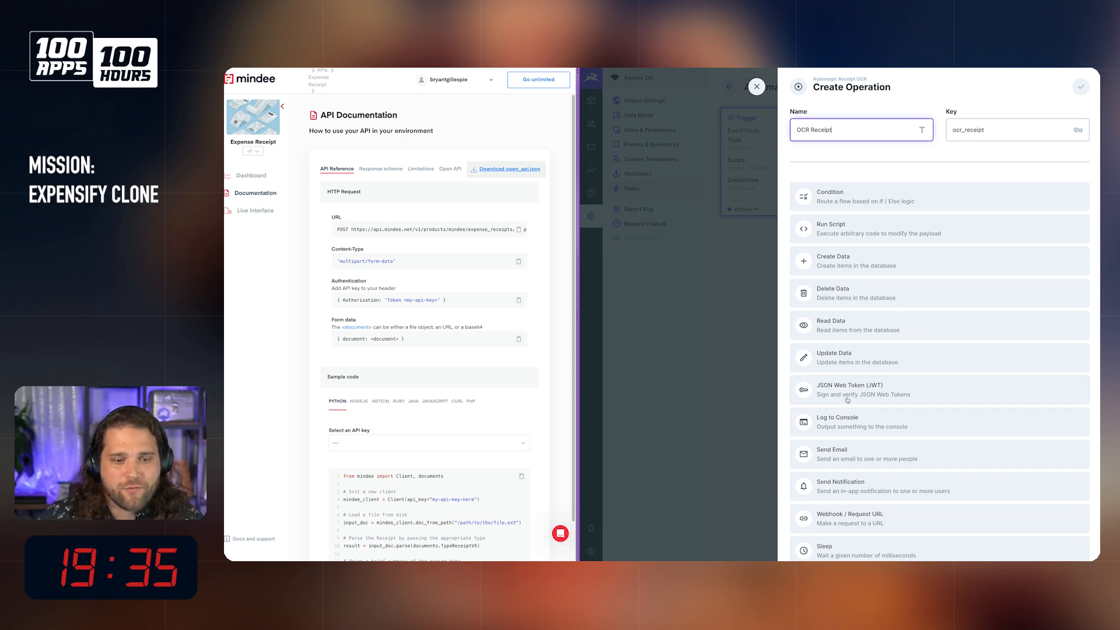
scroll(849, 402, down, 3)
click(844, 467)
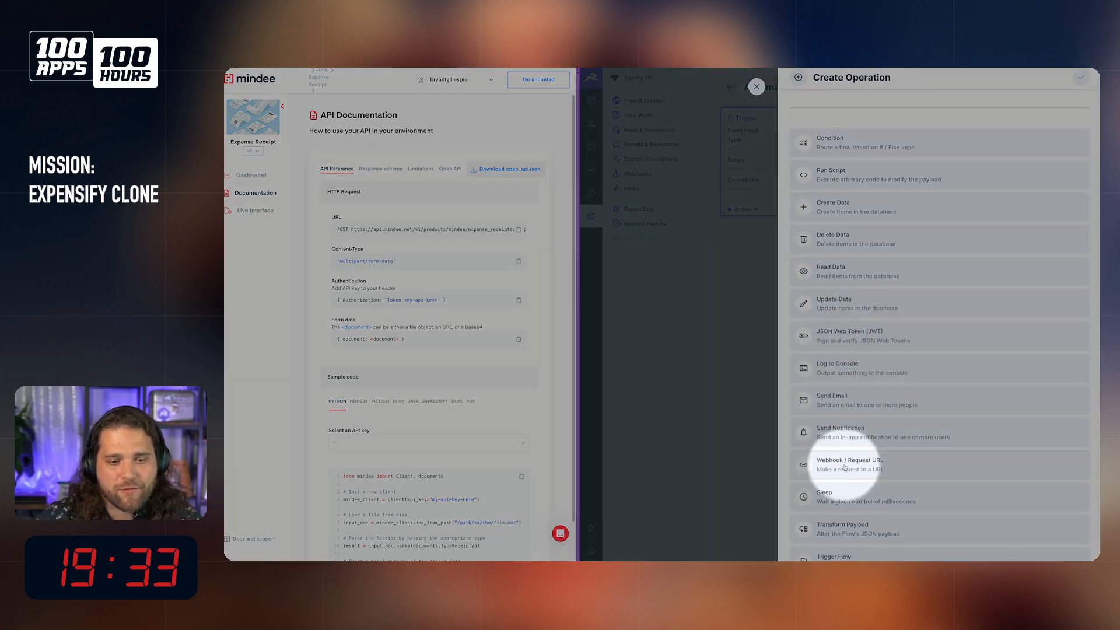
click(862, 246)
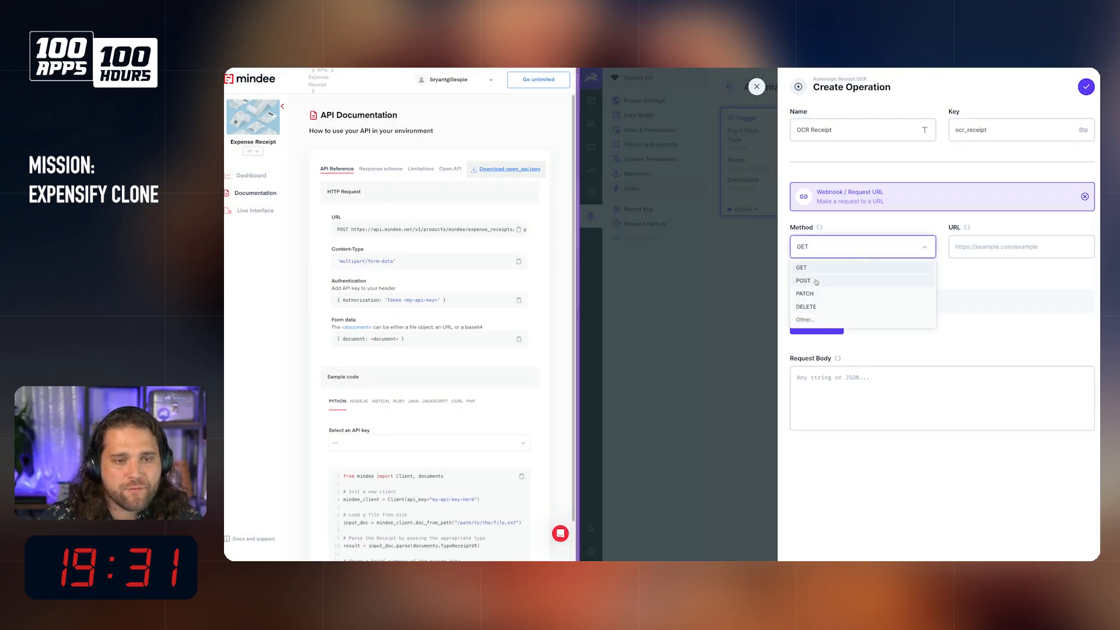
click(860, 281)
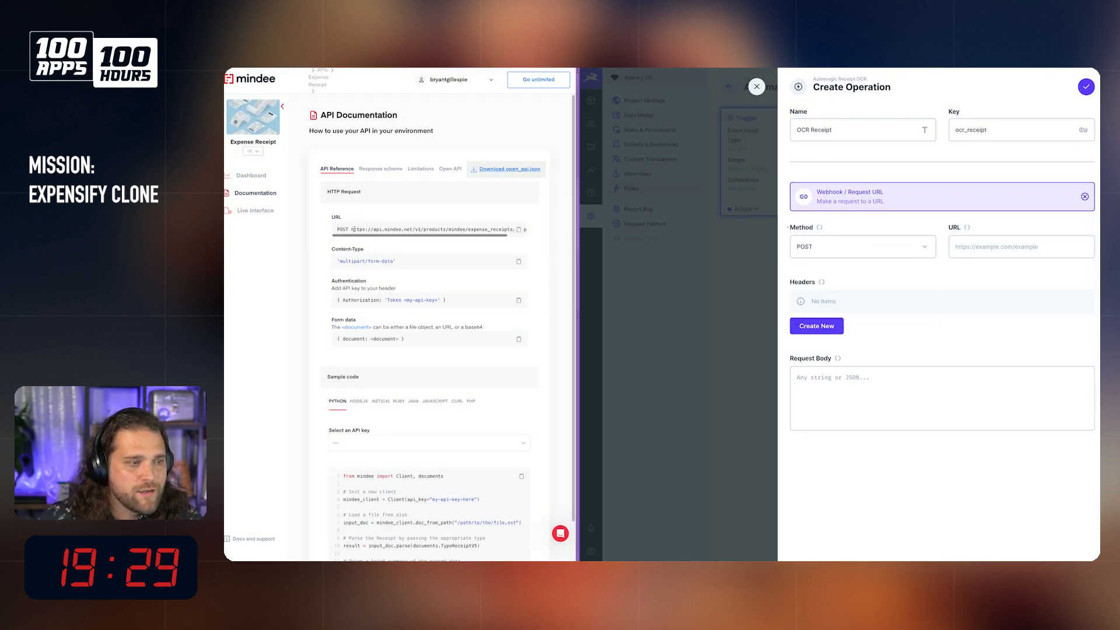
drag(352, 229, 546, 233)
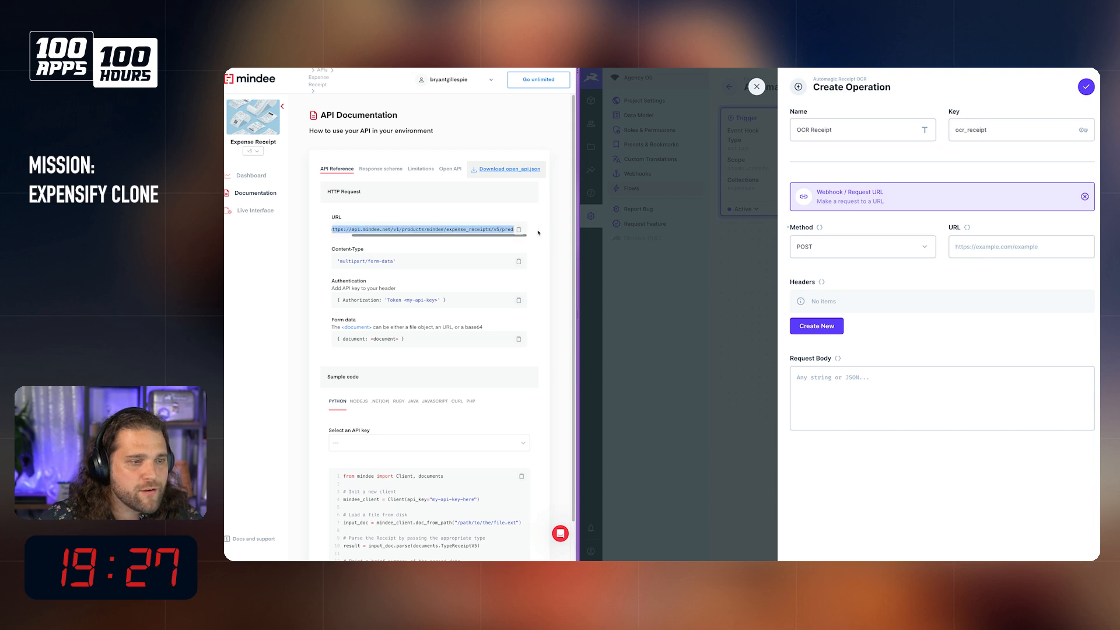
click(518, 230)
click(989, 246)
key(super+v)
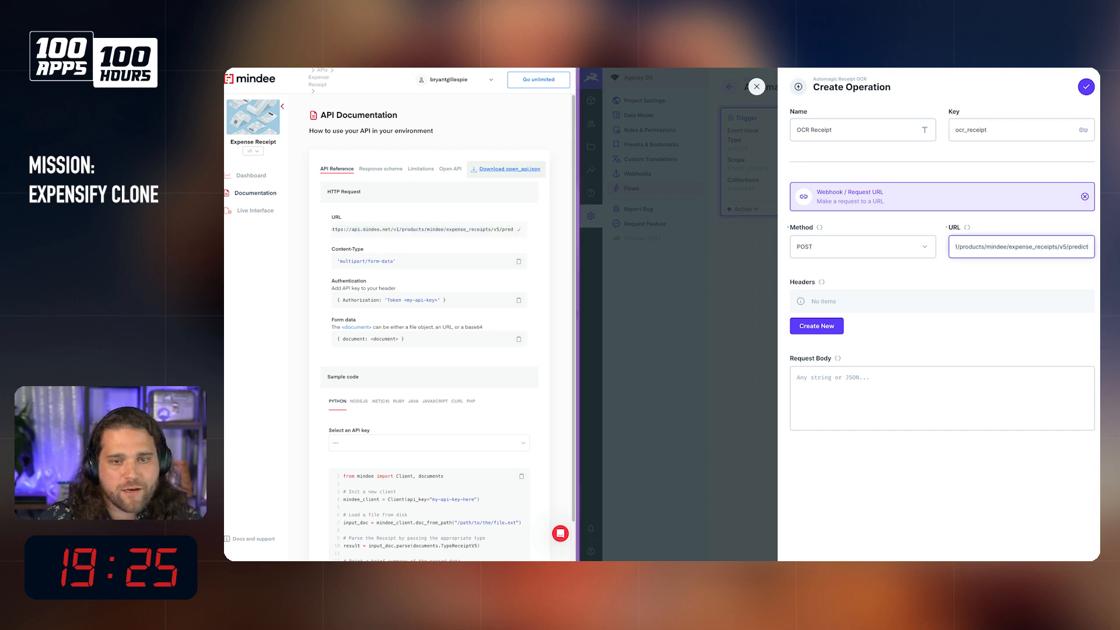
scroll(1020, 250, left, 3)
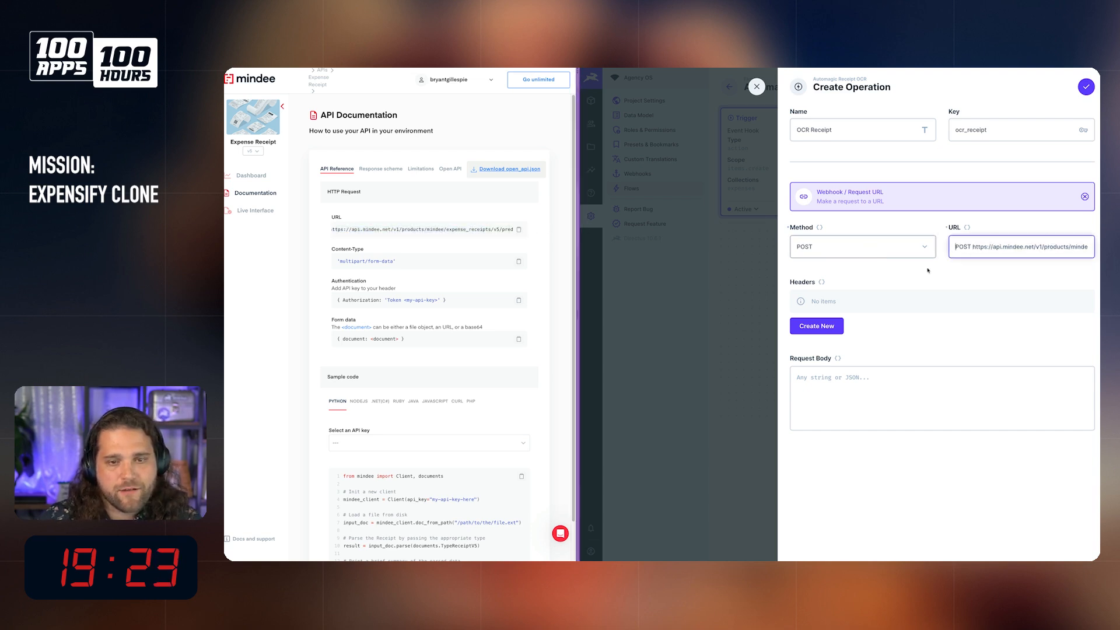
drag(974, 248, 952, 251)
key(BackSpace)
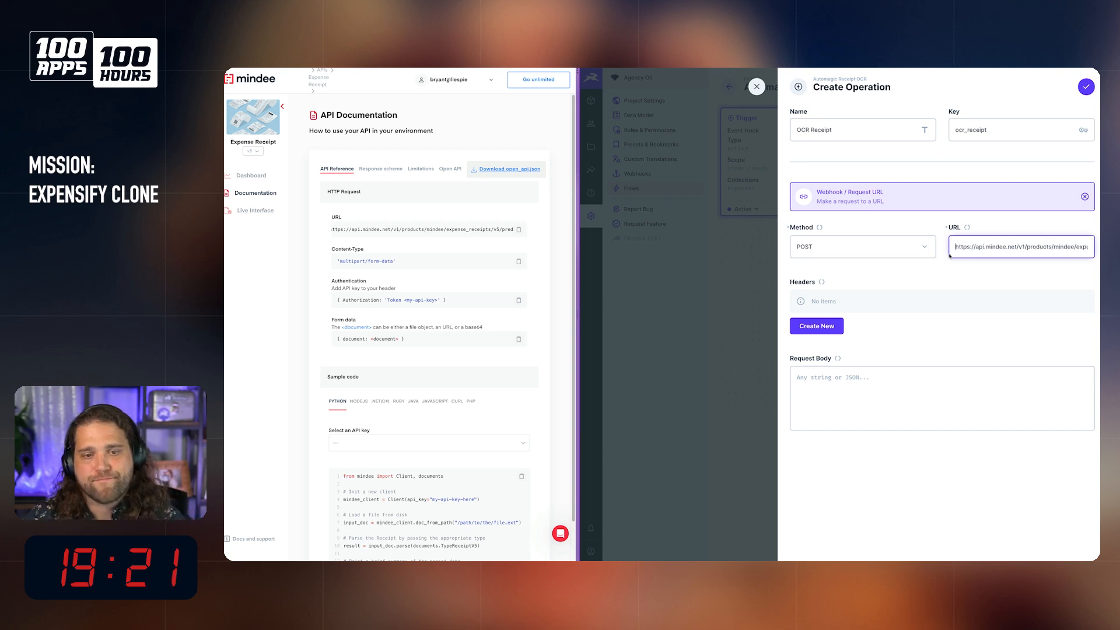
key(End)
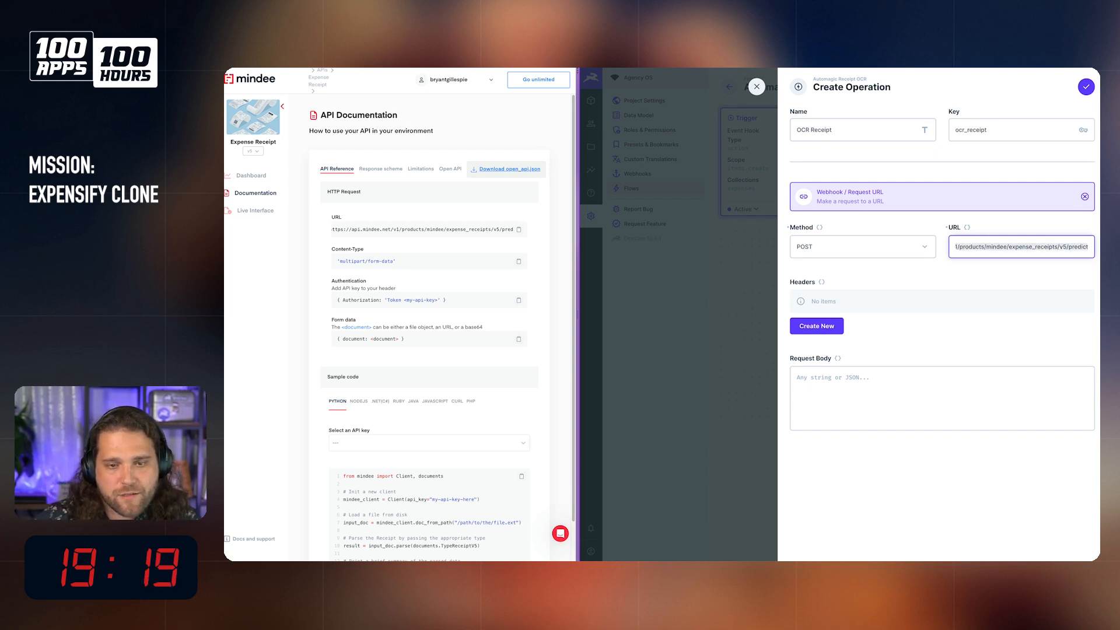
Step: Add an Authorization header whose value is Bearer followed by the Mindee API key retrieved from the clipboard history
click(815, 326)
text(Auth)
key(BackSpace)
key(BackSpace)
text(thorization)
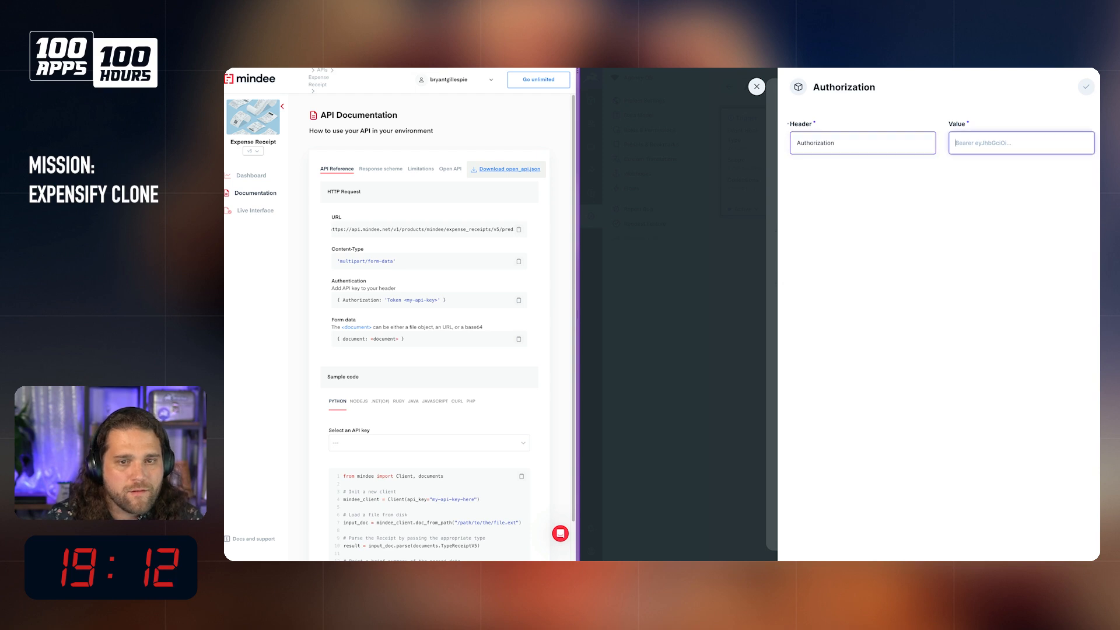
key(Tab)
text(Bea)
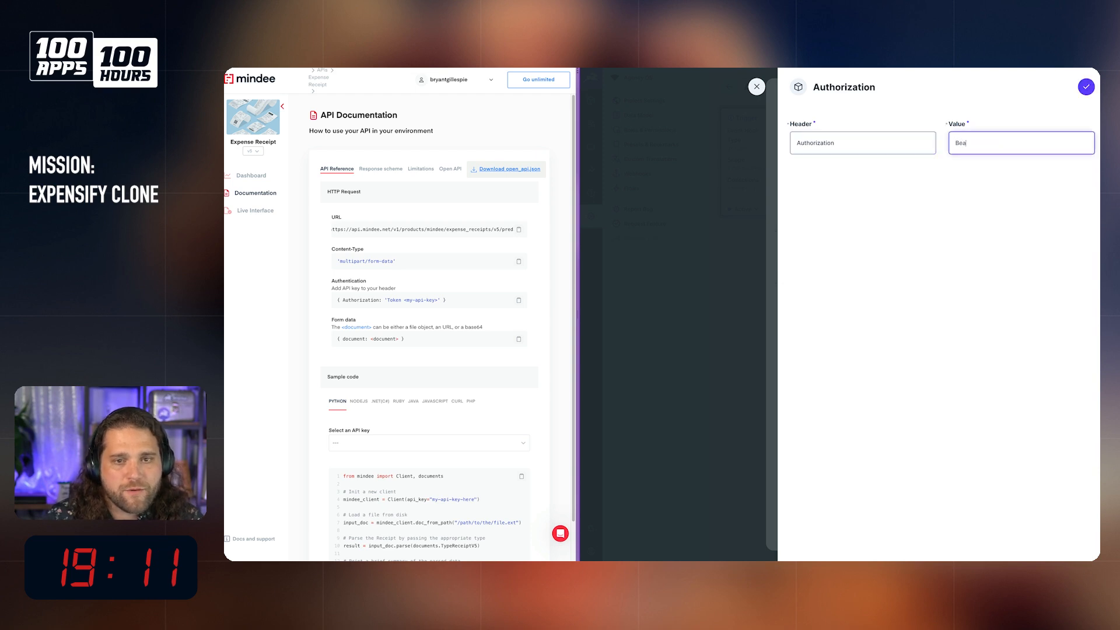
text(rer)
key(alt+space)
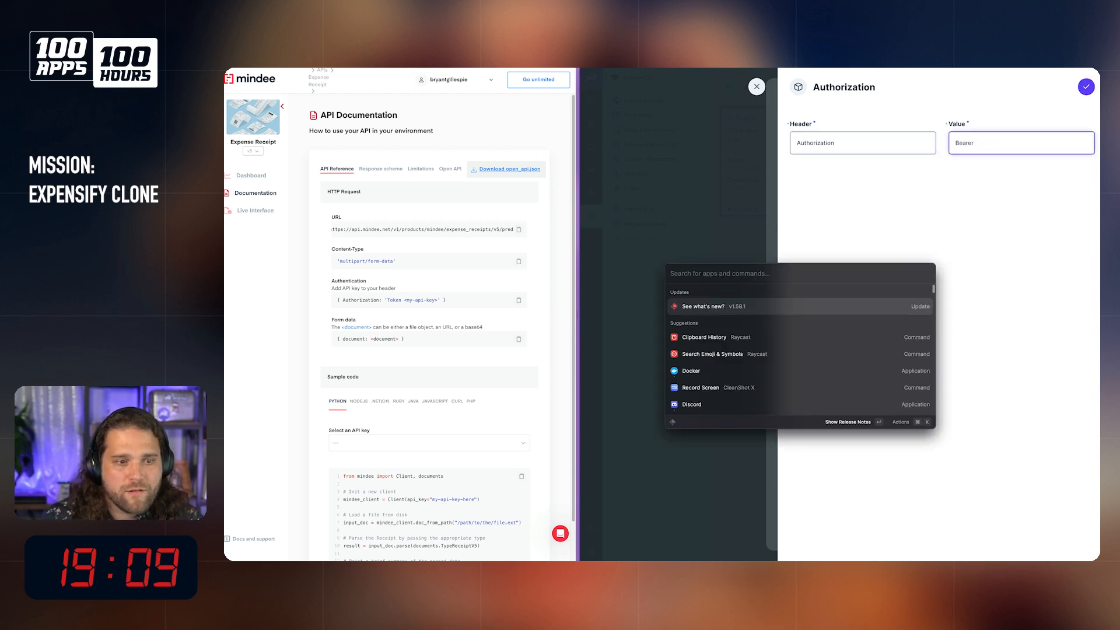
text(clip)
key(Return)
key(Down)
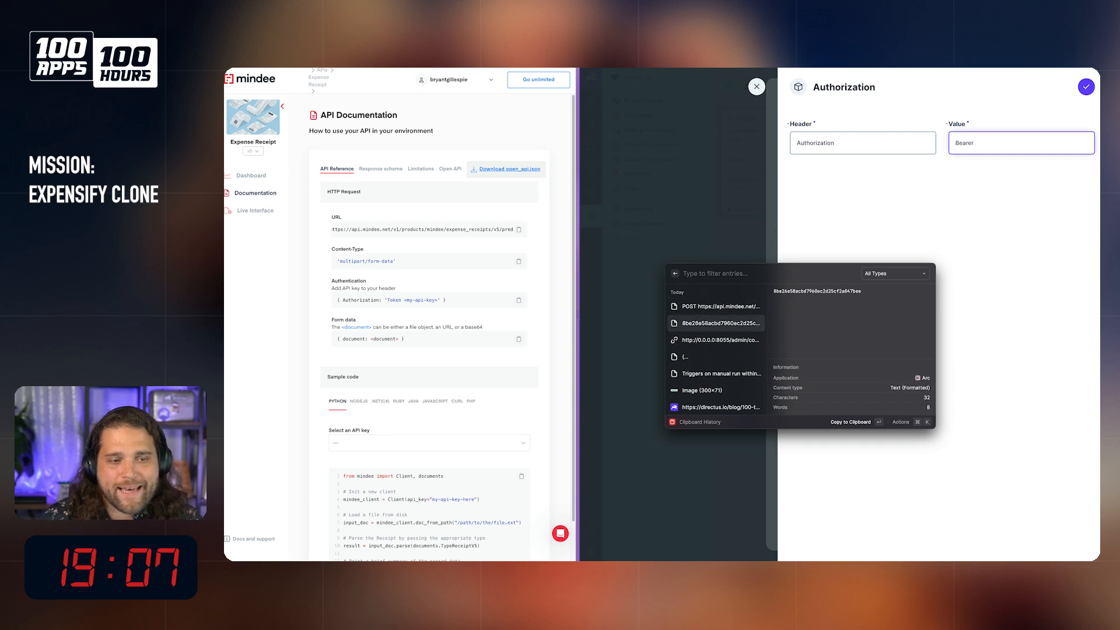
key(Return)
key(super+v)
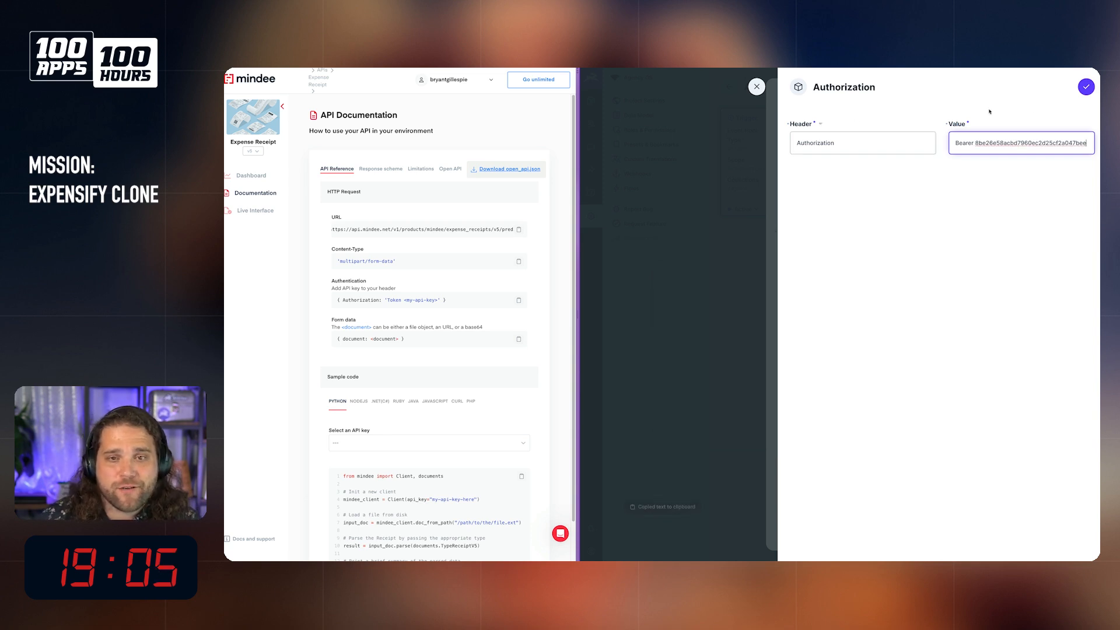
click(1086, 86)
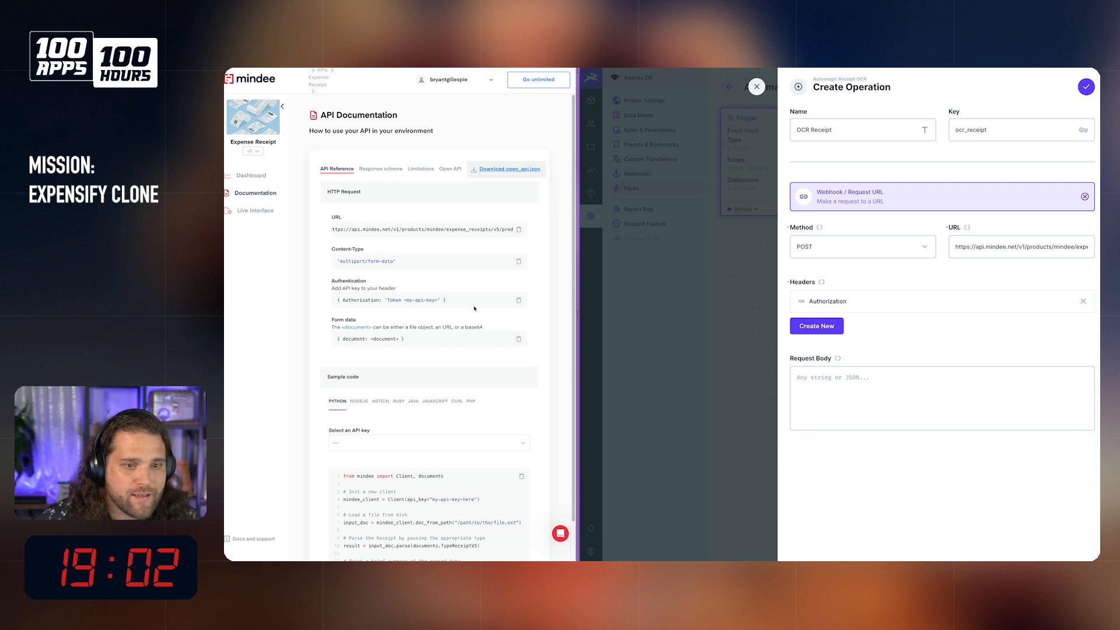
Step: Add a Content-Type header with the value multipart/form-data
click(811, 326)
text(Conet)
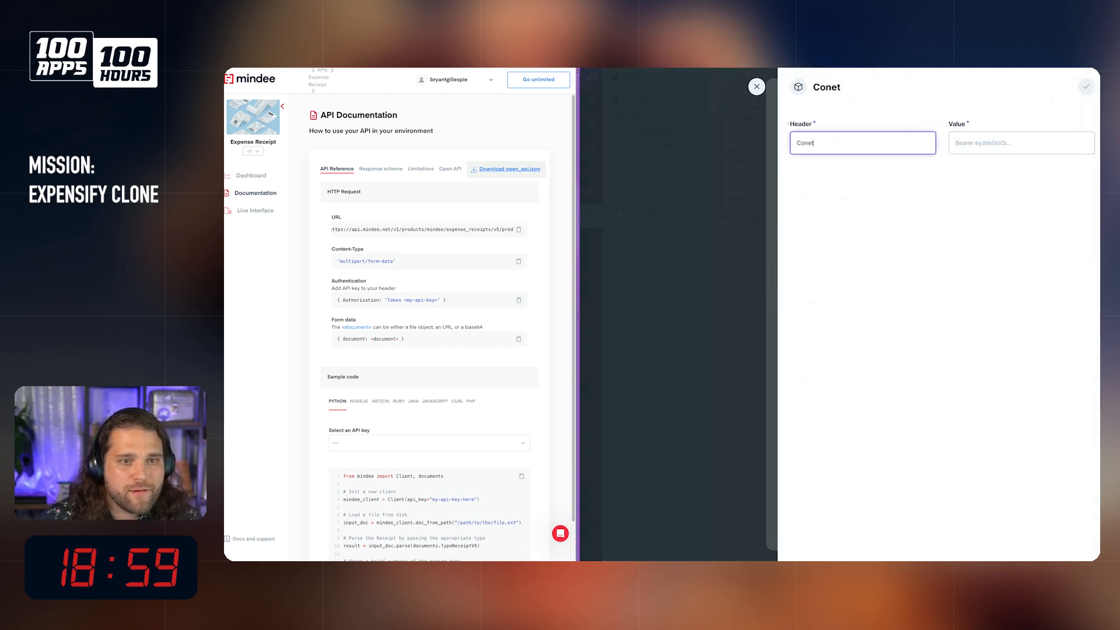
key(BackSpace)
key(BackSpace)
text(tent)
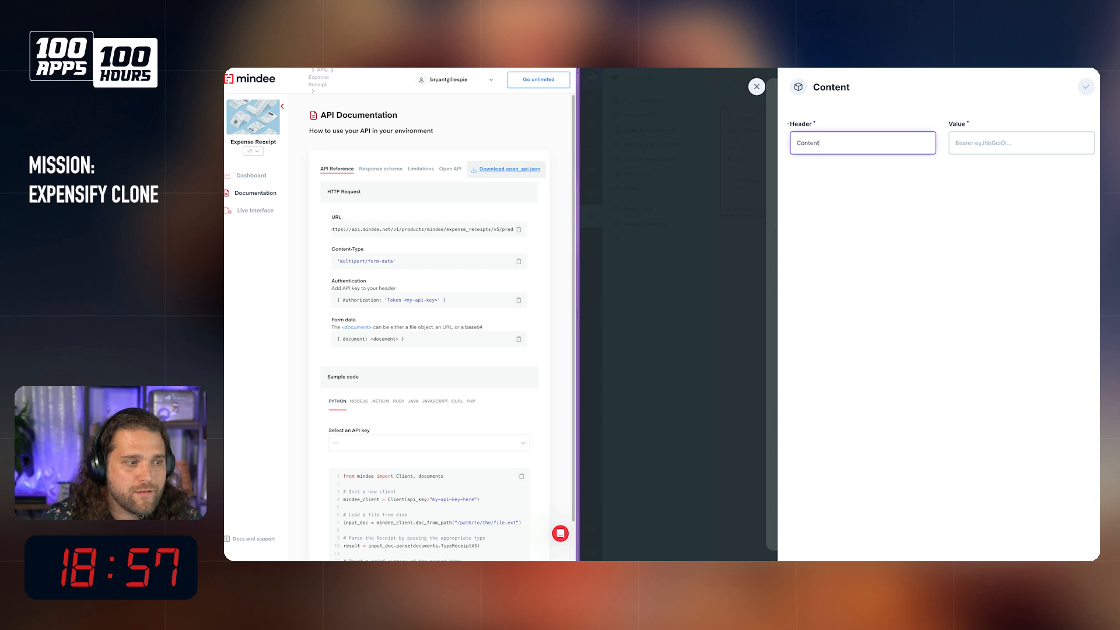
text(-Type)
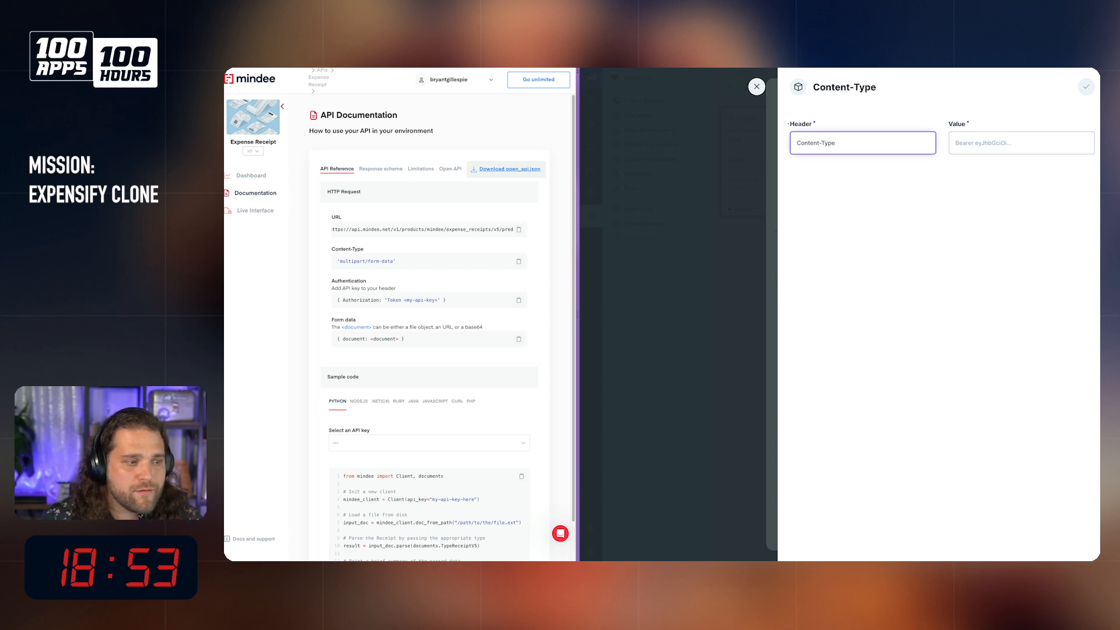
key(Tab)
text(multipart/form-data)
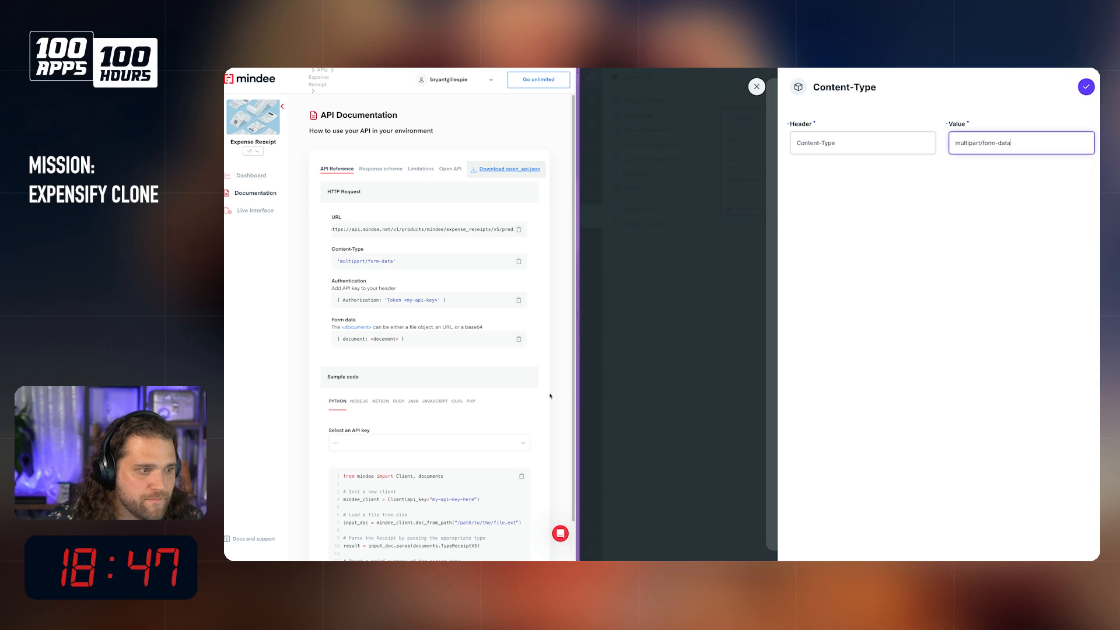
click(1087, 86)
Step: Consult Mindee's cURL sample for the document parameter and start the JSON request body with a "document" key
scroll(485, 341, down, 1)
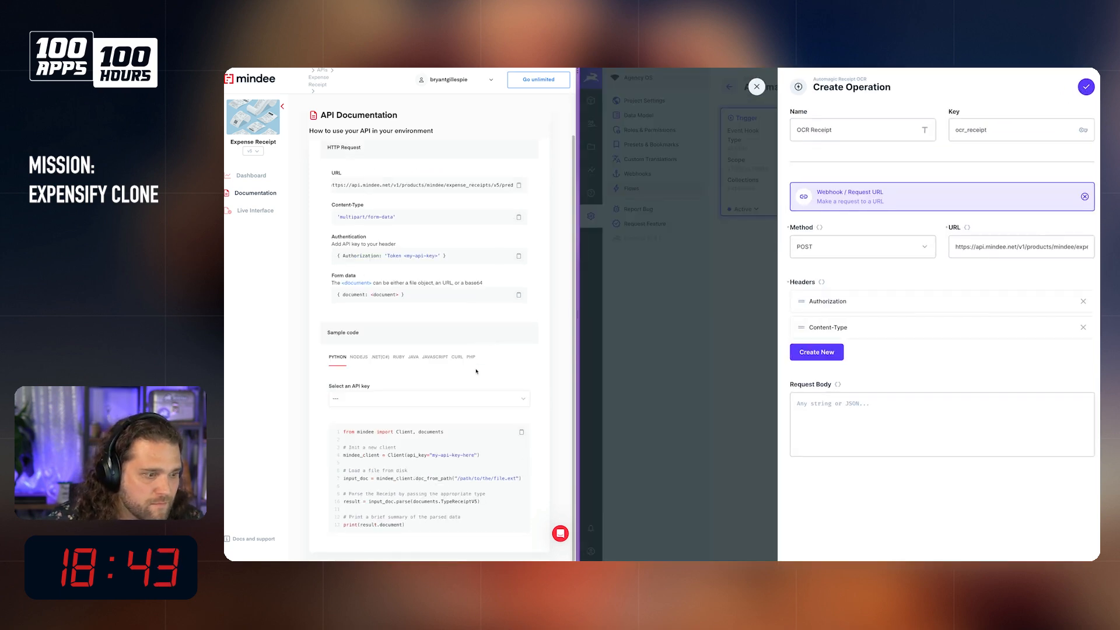
click(358, 357)
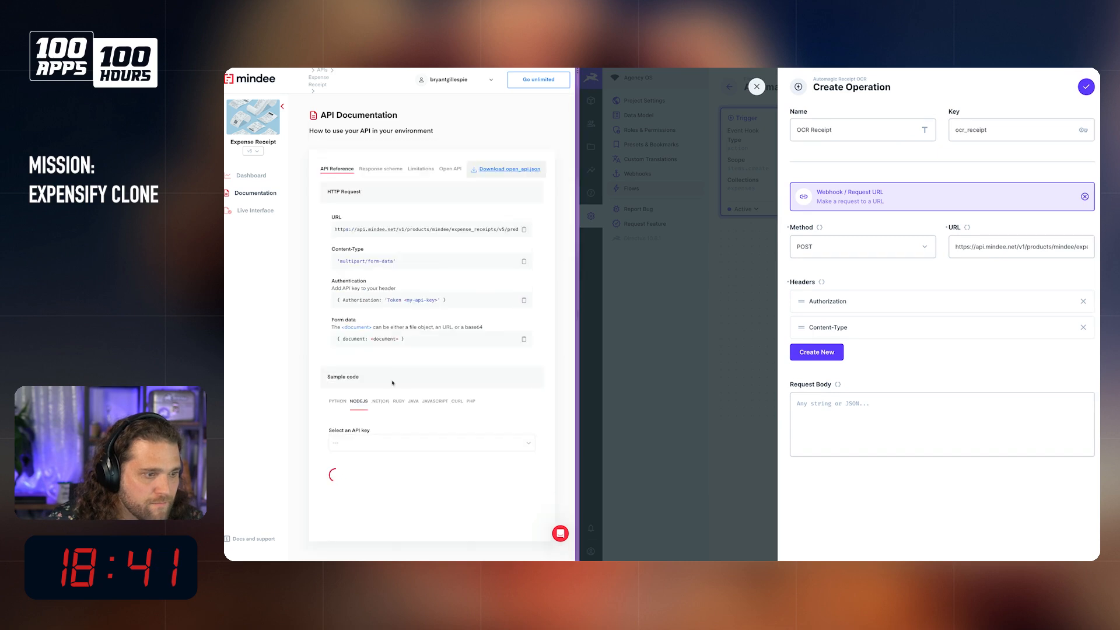
click(463, 404)
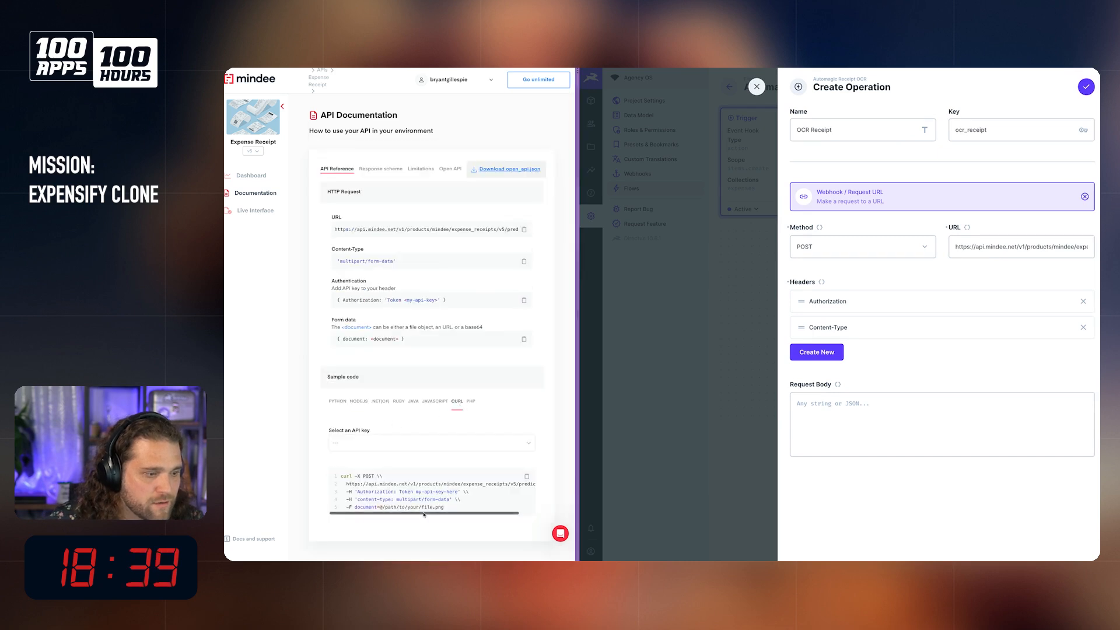
drag(353, 507, 460, 509)
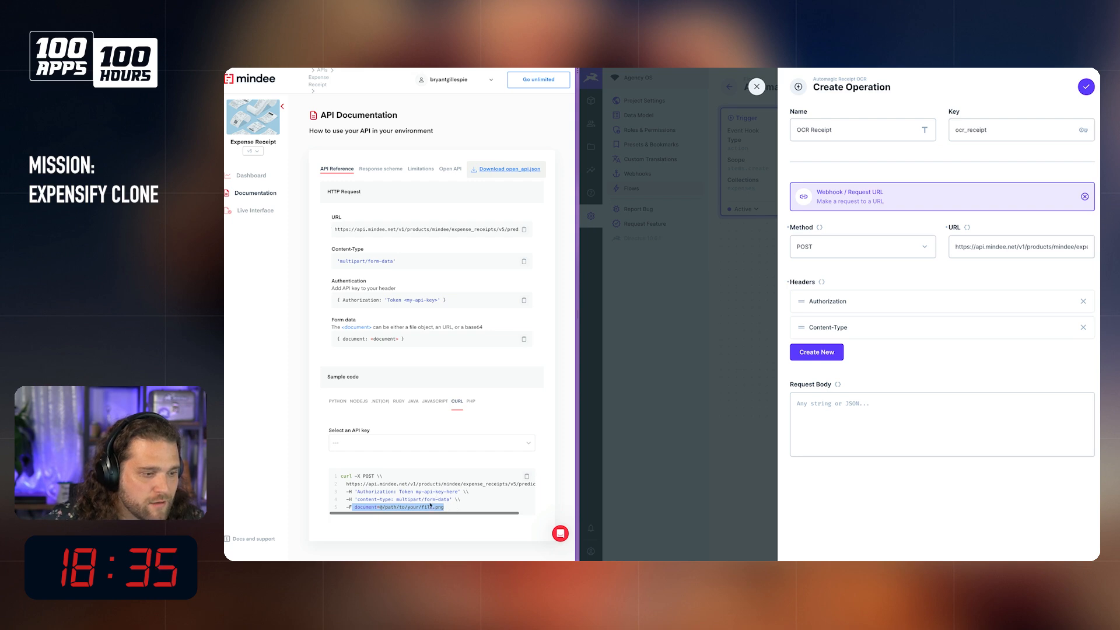
click(385, 508)
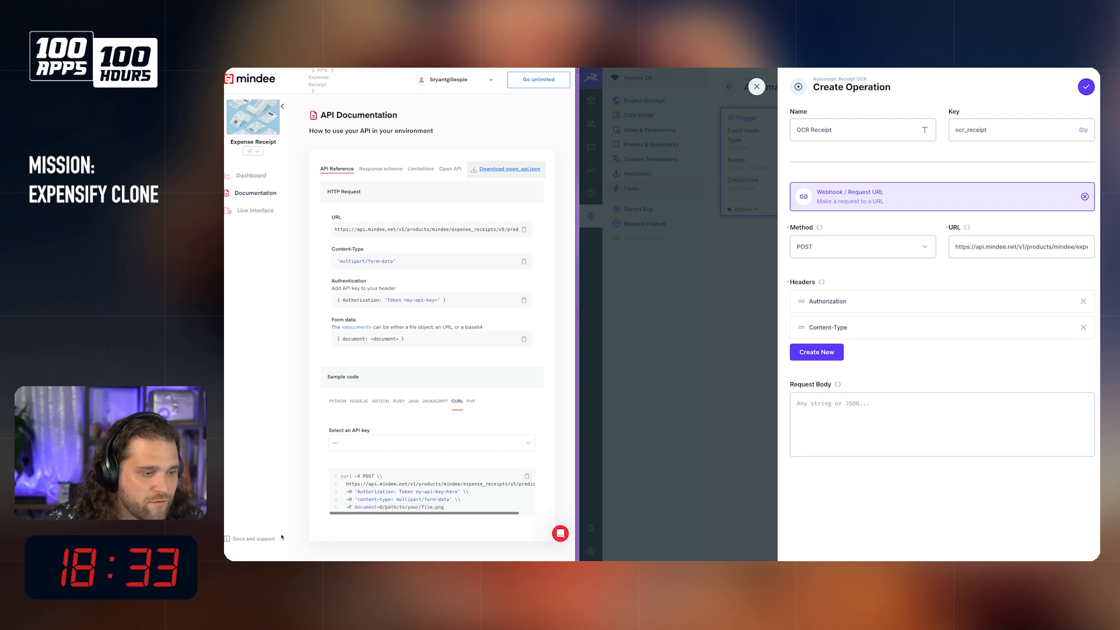
click(872, 396)
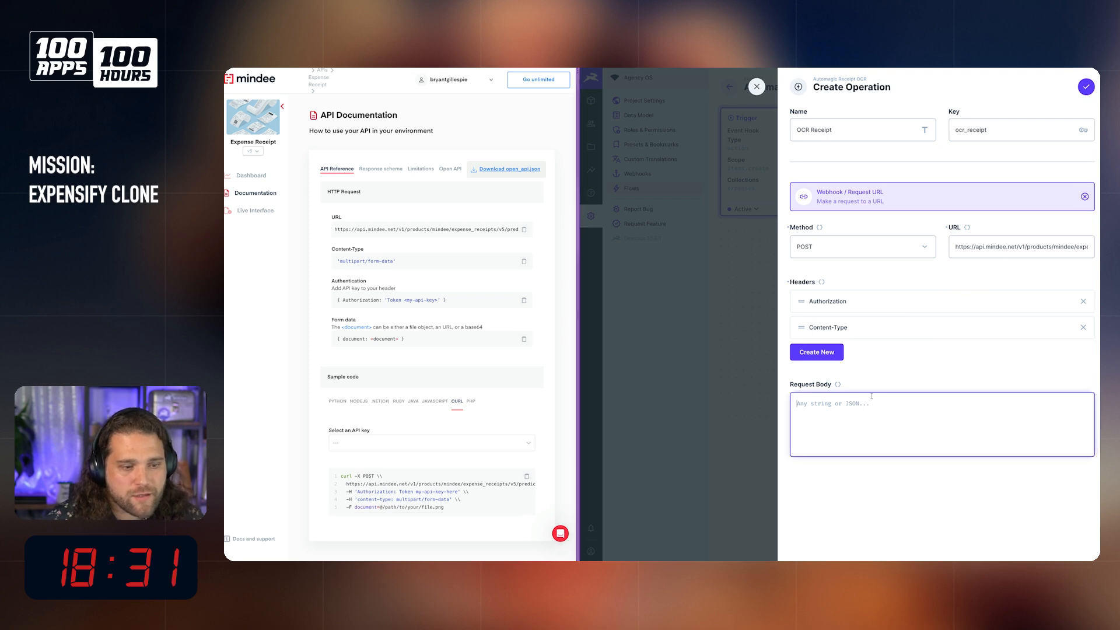
text({)
key(Return)
text("document")
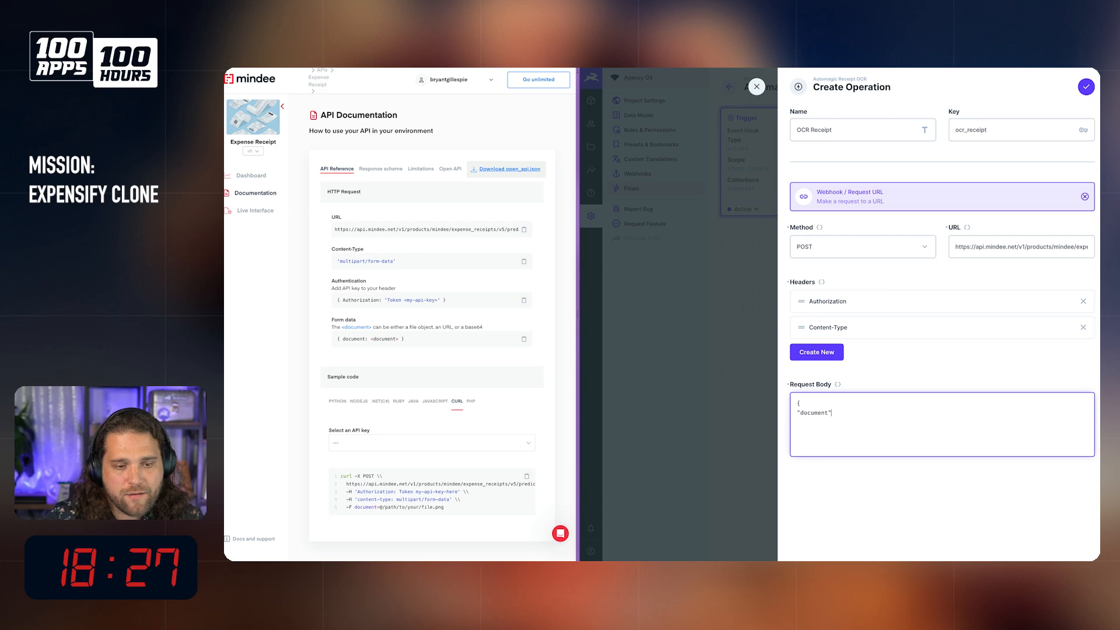
text(:)
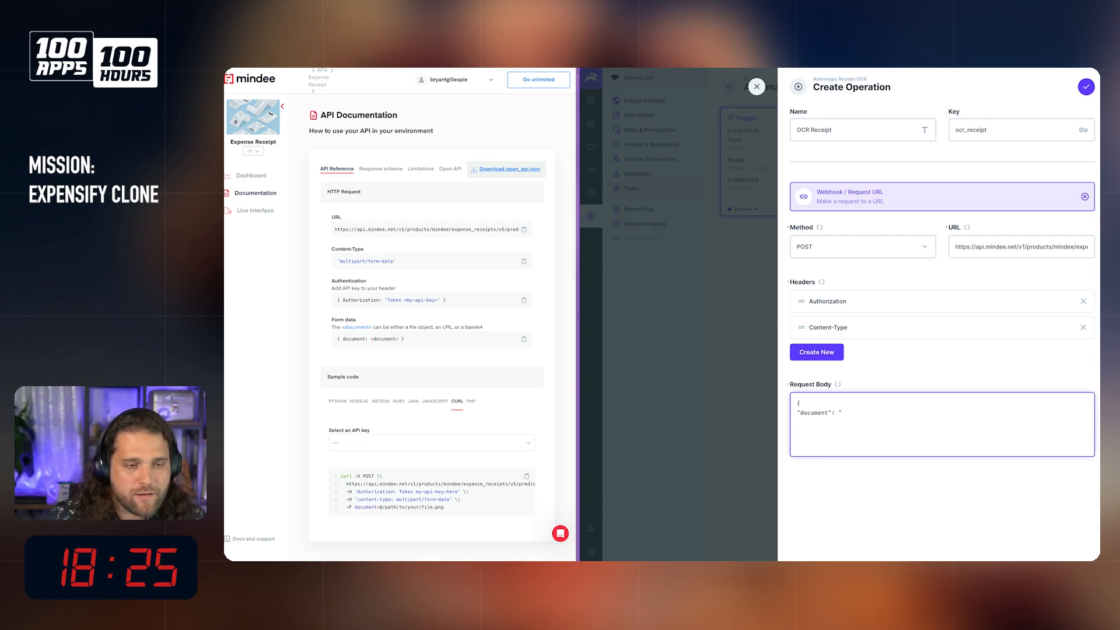
Step: Look at the Expensify Clone Tribute feature list in Figma and return to the operation's request body in Directus
key(super+l)
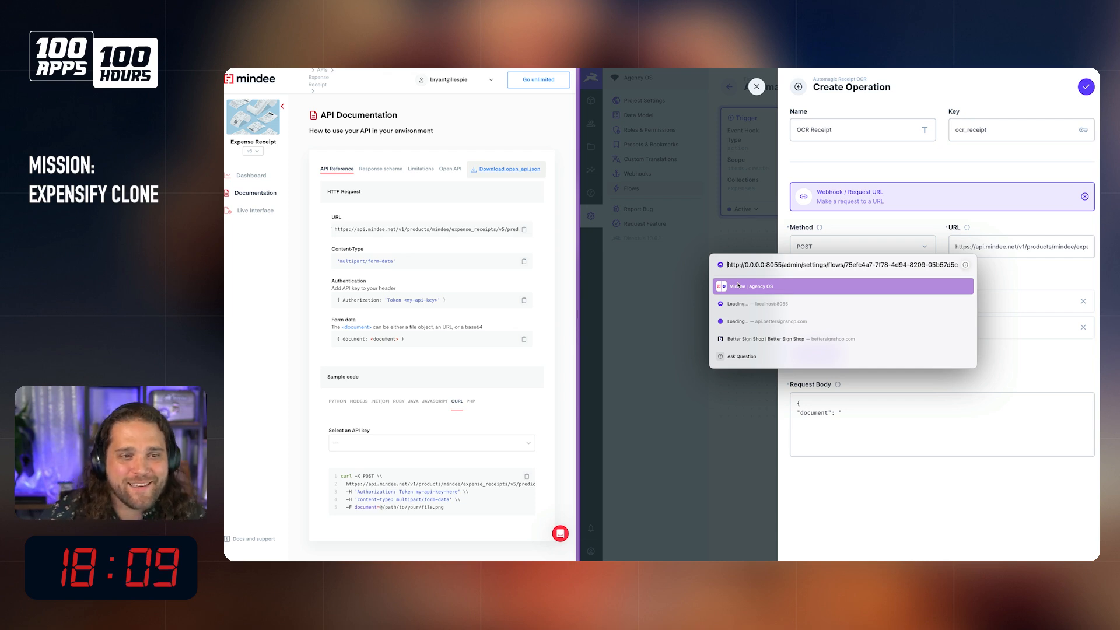
key(Escape)
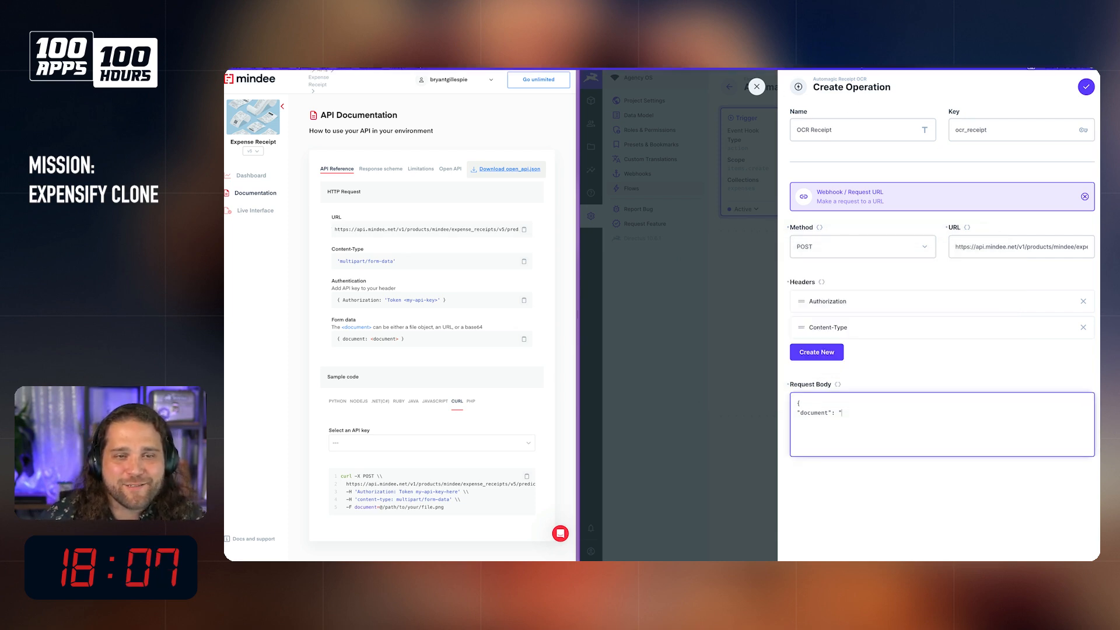
mouse_move(646, 553)
click(703, 548)
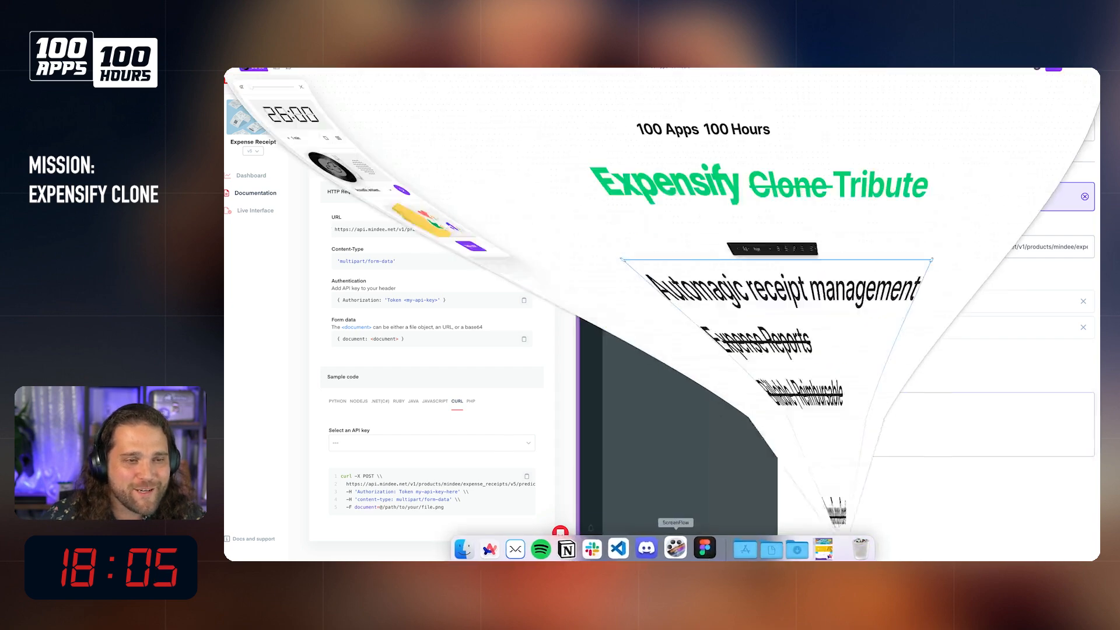
drag(479, 73, 1100, 81)
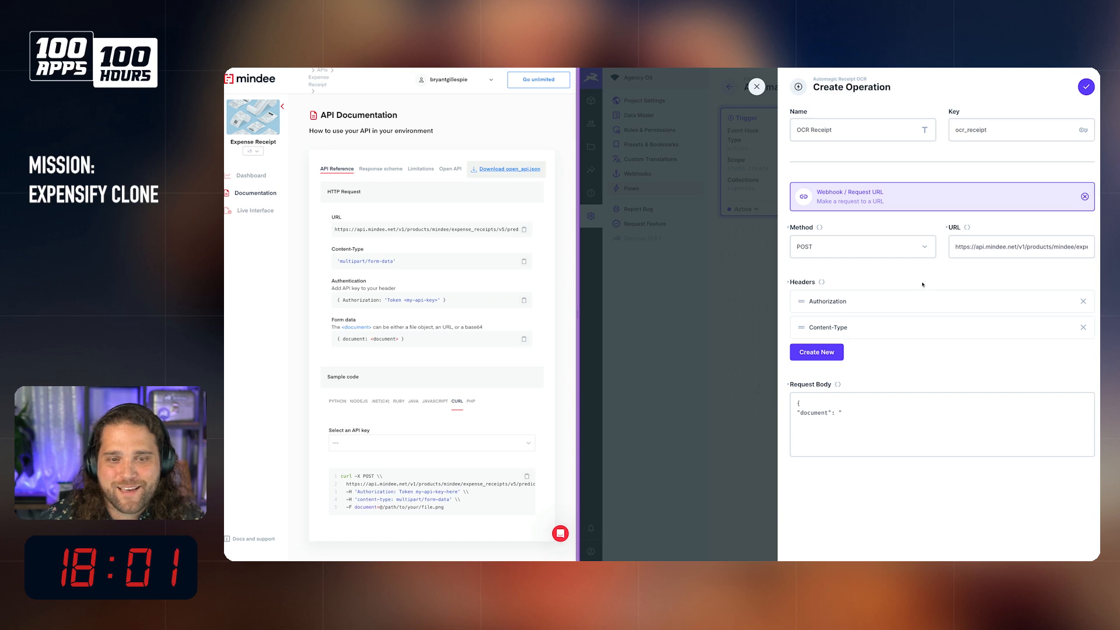
click(854, 418)
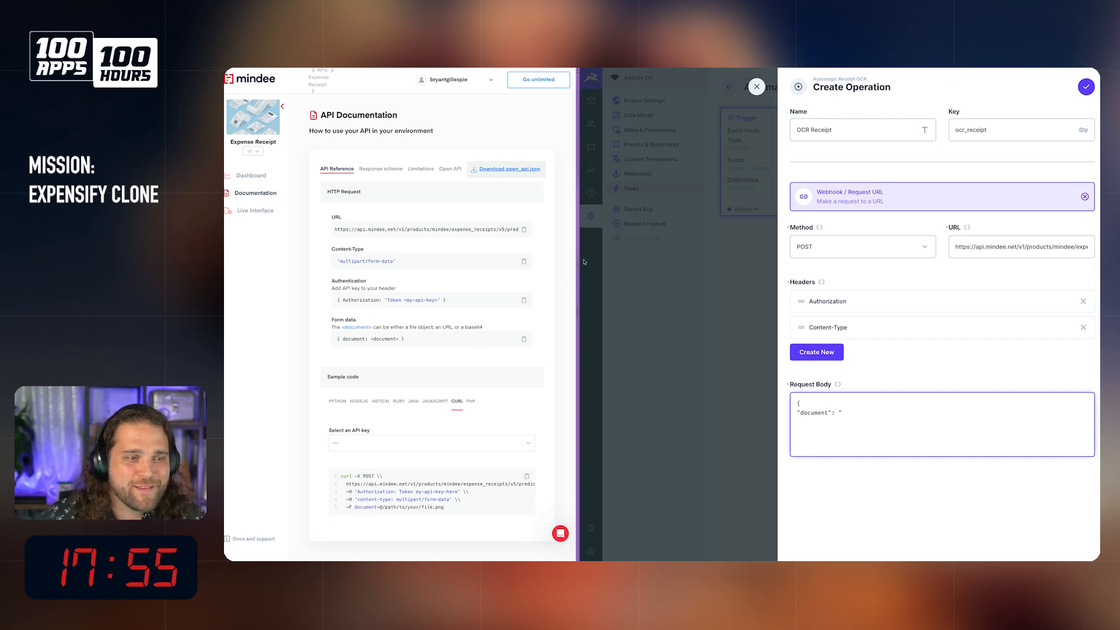
mouse_move(226, 175)
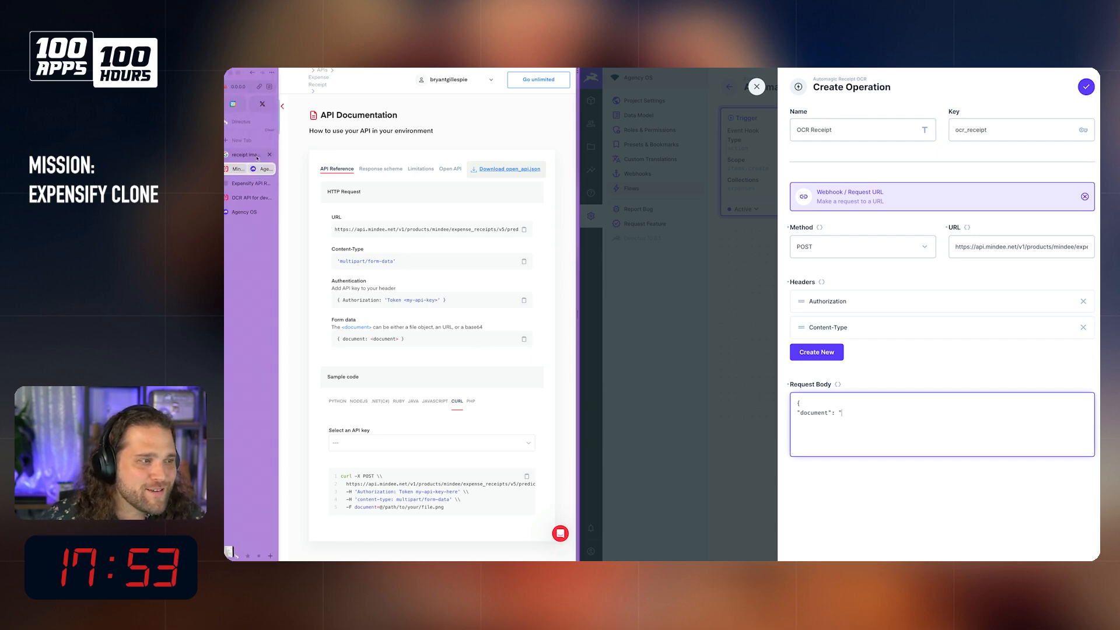
Step: Switch to the Google receipt image results and copy the image address of the Tesco Metro receipt
click(264, 159)
right_click(927, 287)
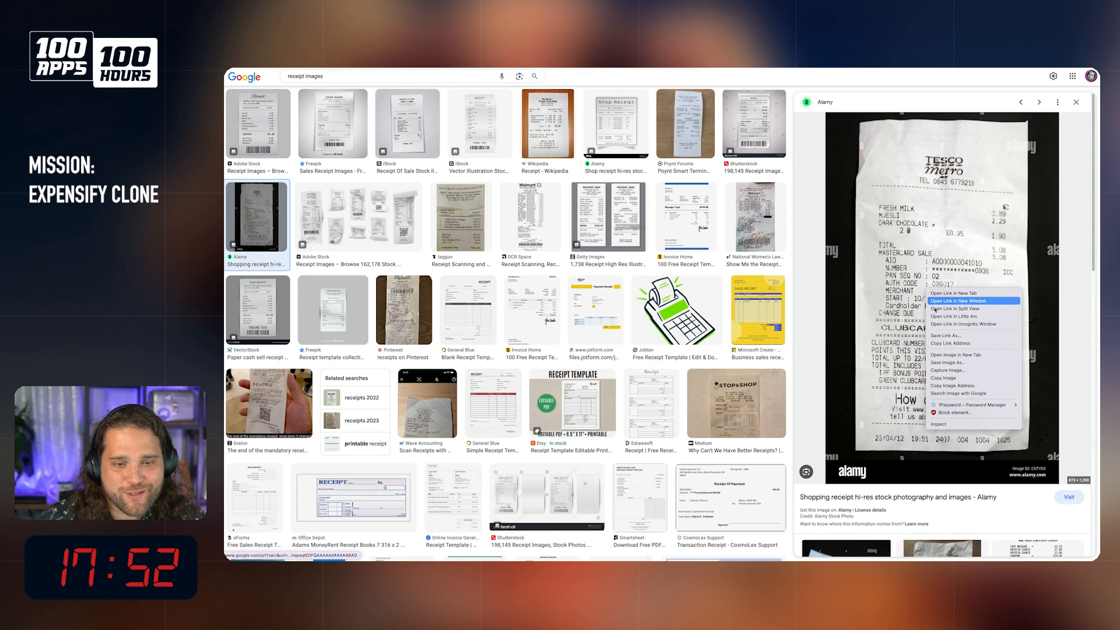
click(959, 386)
Step: Return to the operation in Directus and complete the JSON request body with the copied receipt image URL as the "document" value
mouse_move(226, 195)
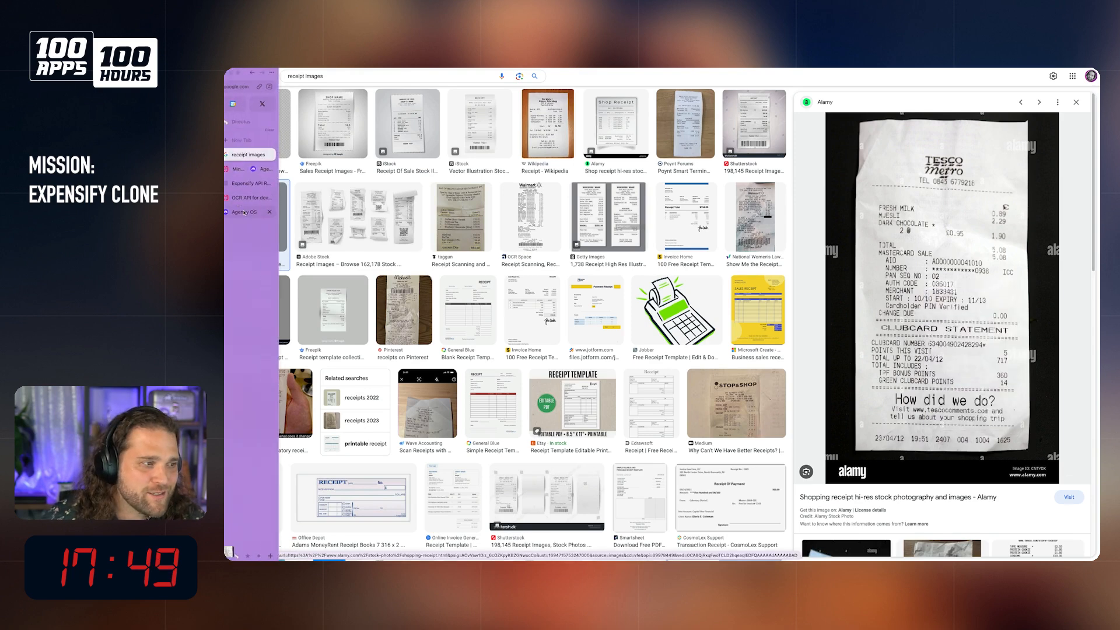
click(264, 198)
click(245, 192)
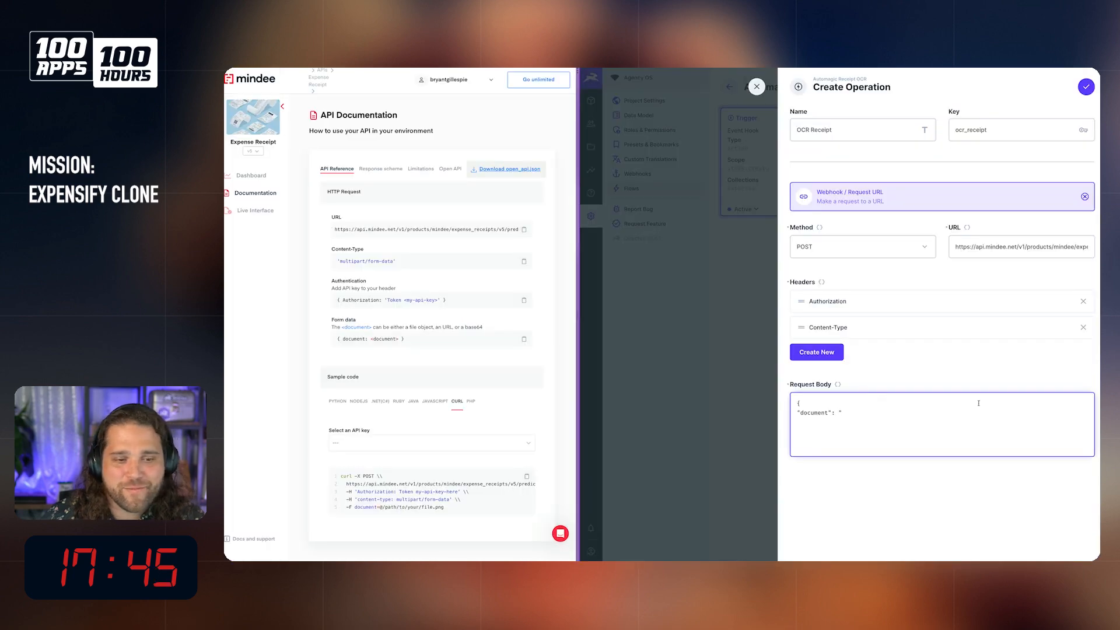
key(ctrl+v)
text(" )
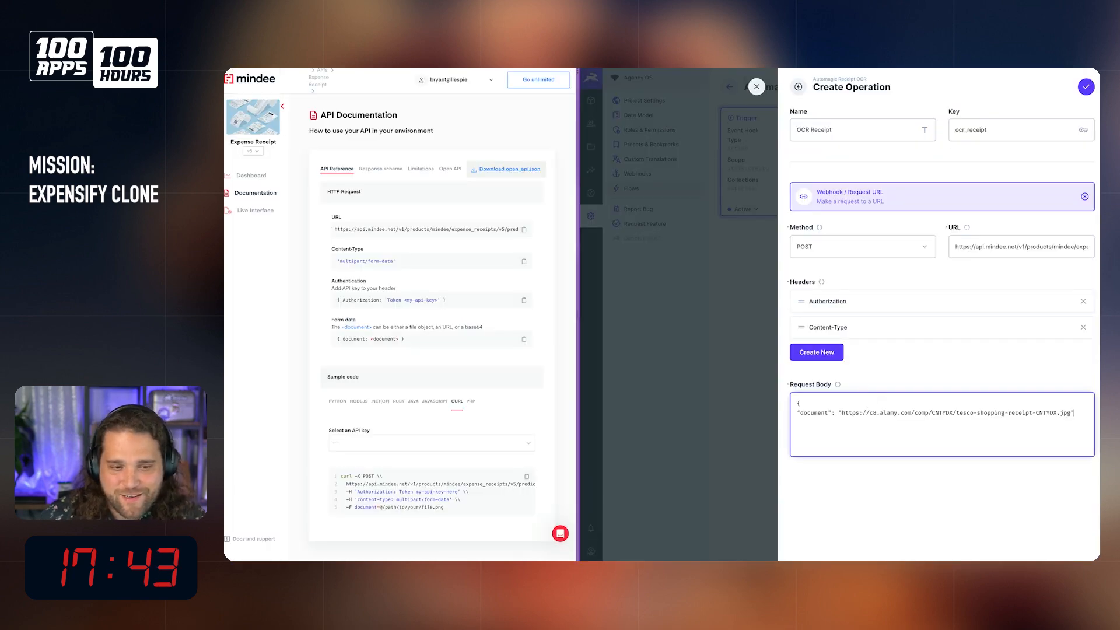
text(})
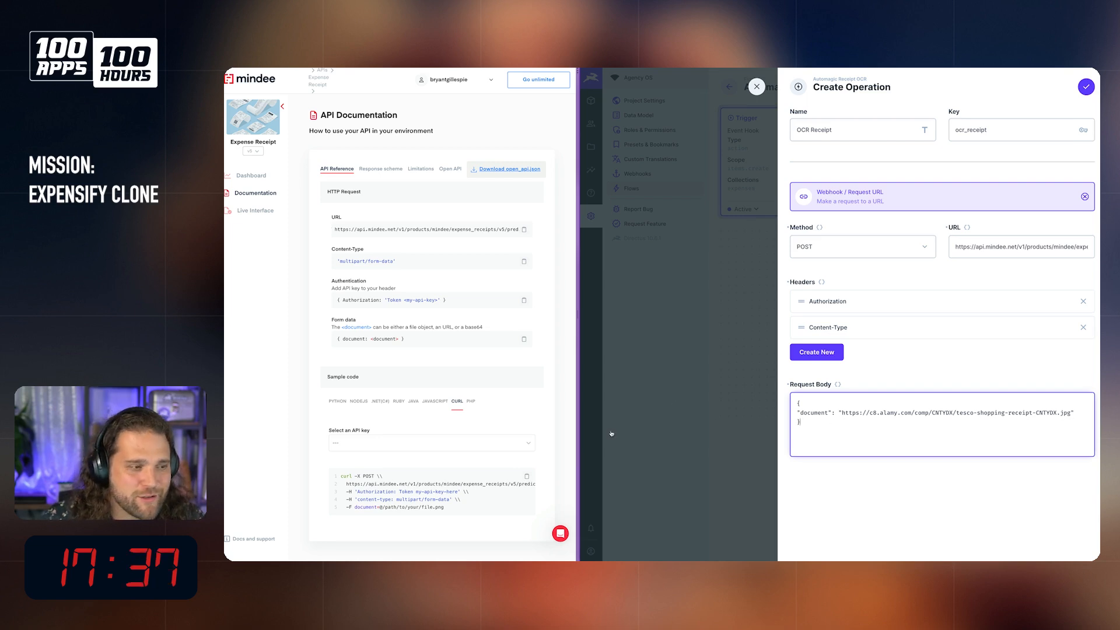
Step: Check the Content-Type header's value and save the OCR Receipt operation to the flow
click(404, 329)
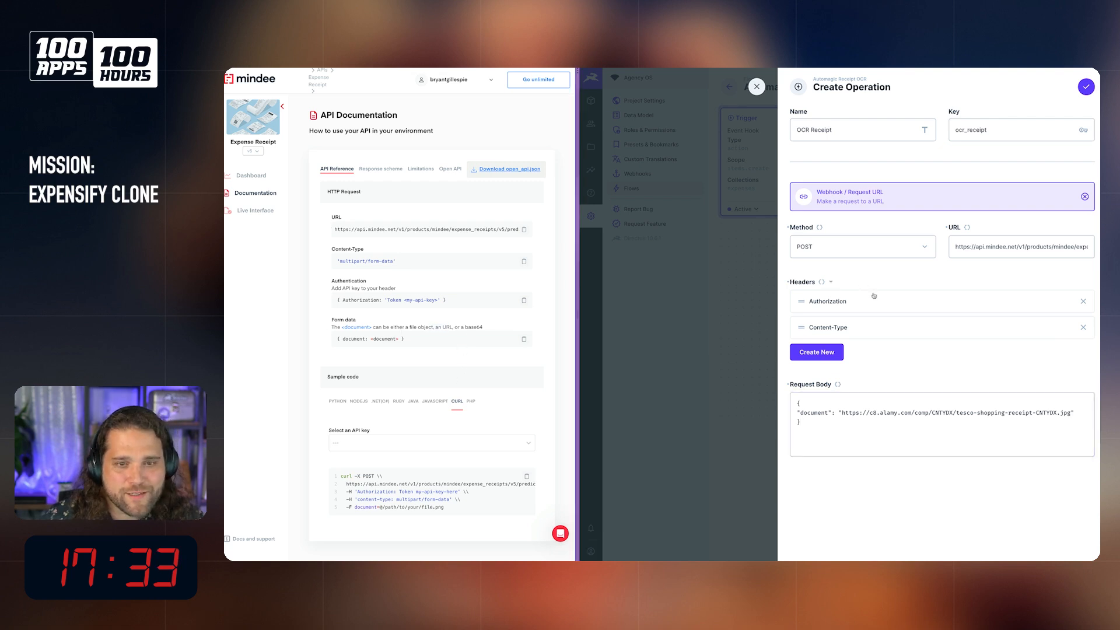
click(882, 337)
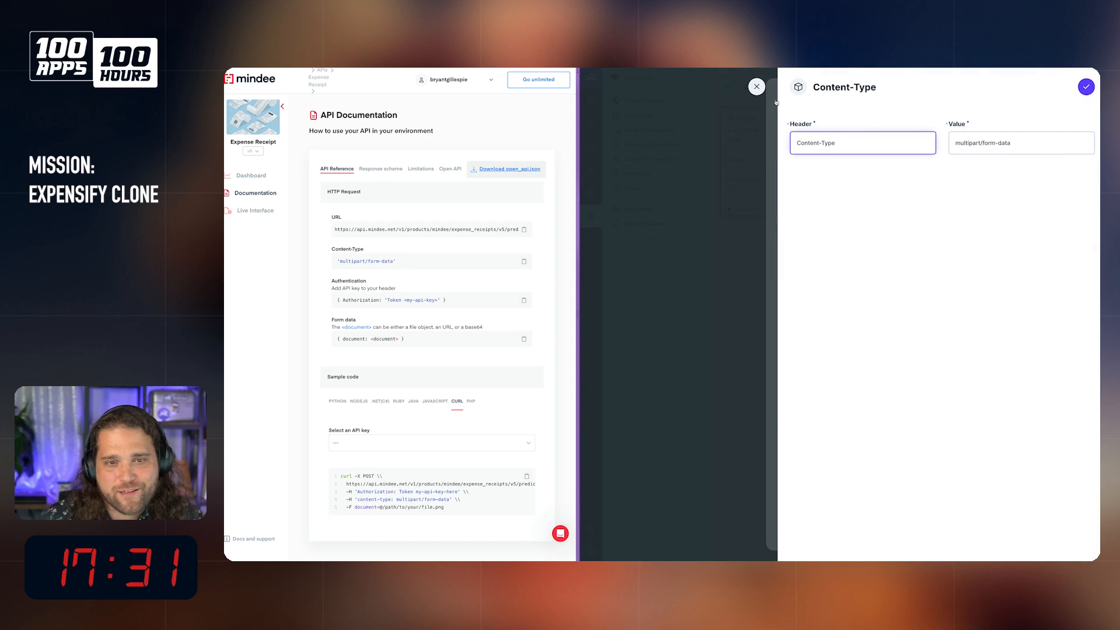
click(758, 86)
click(1088, 86)
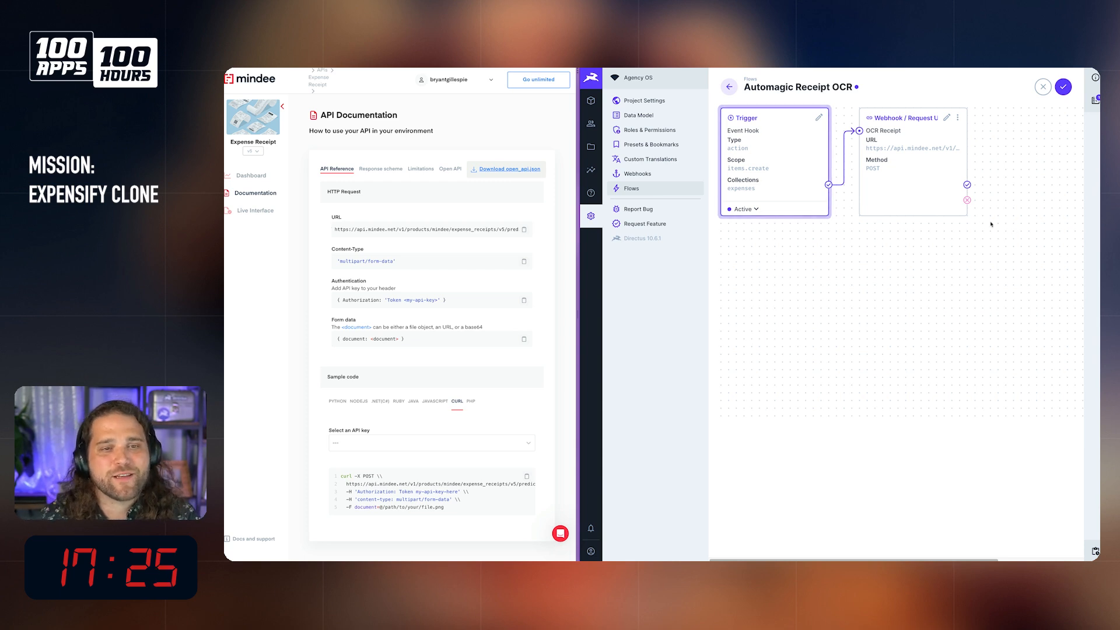
Step: Examine the response schema in Mindee's Expense Receipt documentation, reading through the JSON response example for the predicted receipt fields
mouse_move(902, 204)
mouse_move(919, 175)
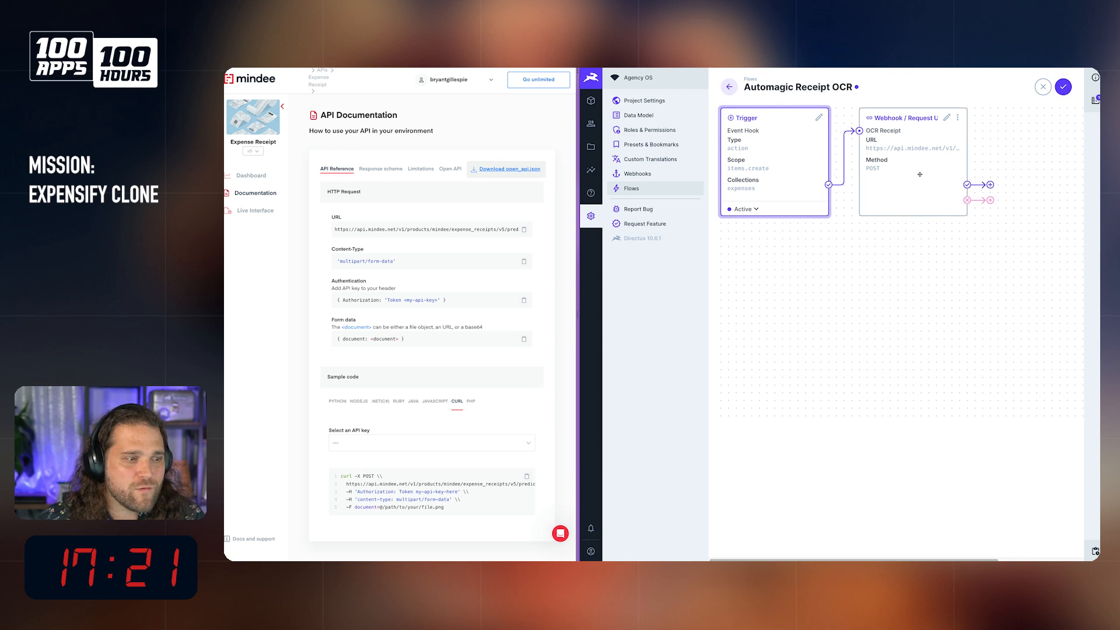
click(383, 443)
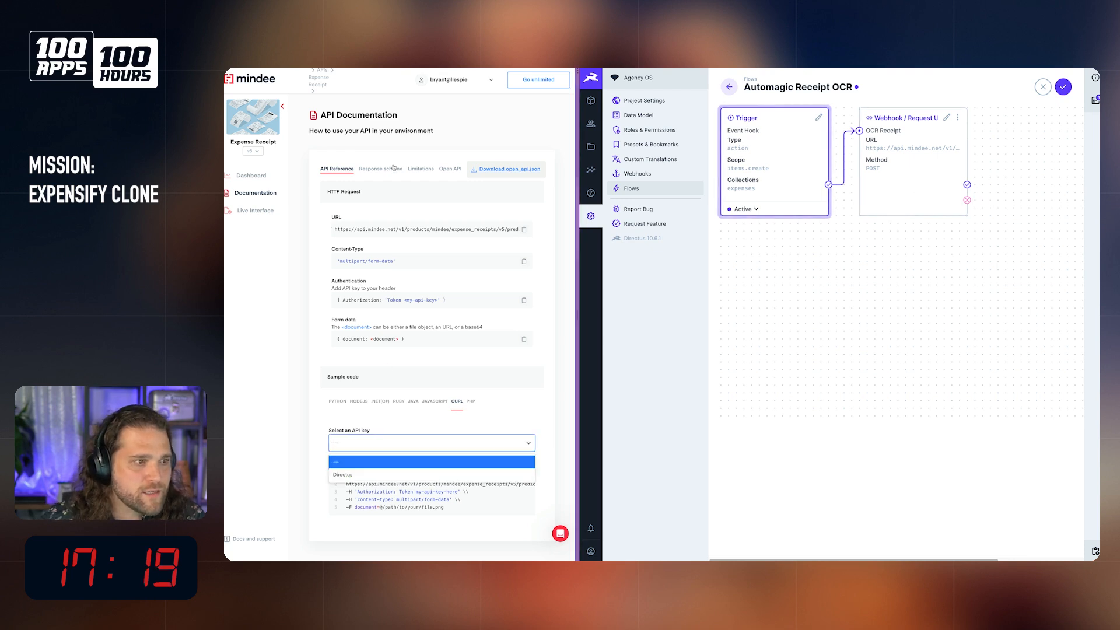
click(375, 170)
click(375, 169)
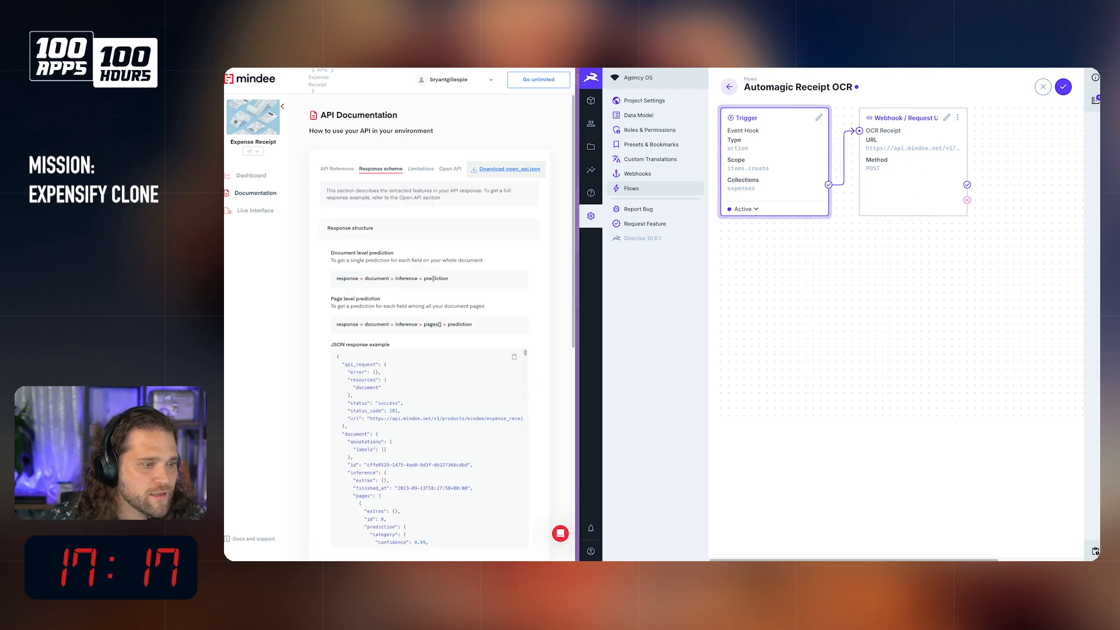
scroll(431, 292, down, 3)
scroll(418, 321, down, 2)
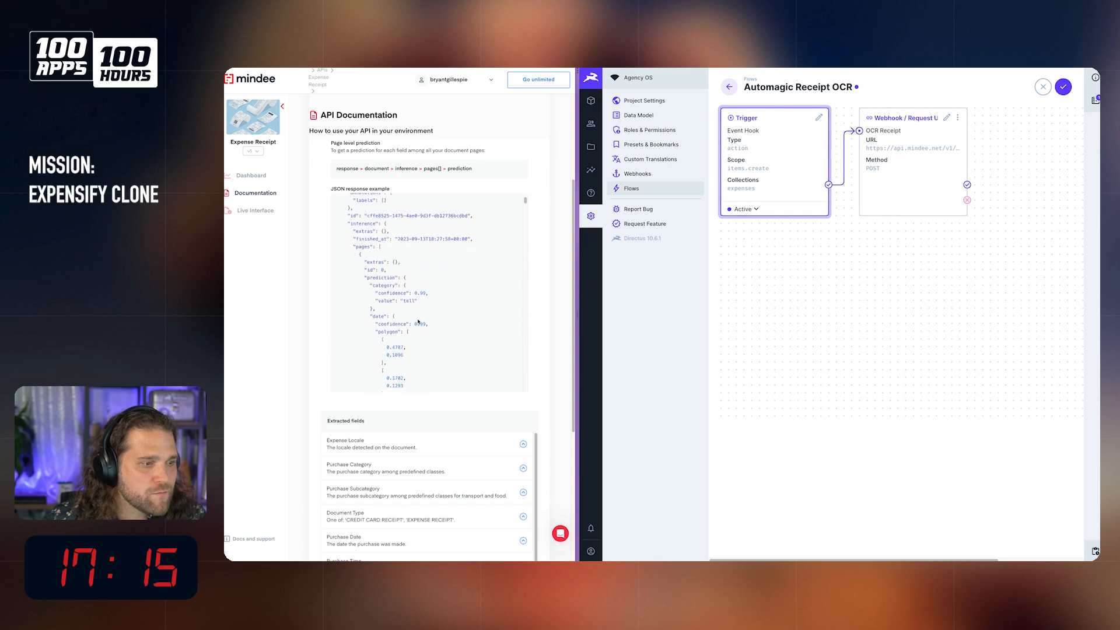
scroll(418, 322, down, 3)
scroll(419, 321, down, 3)
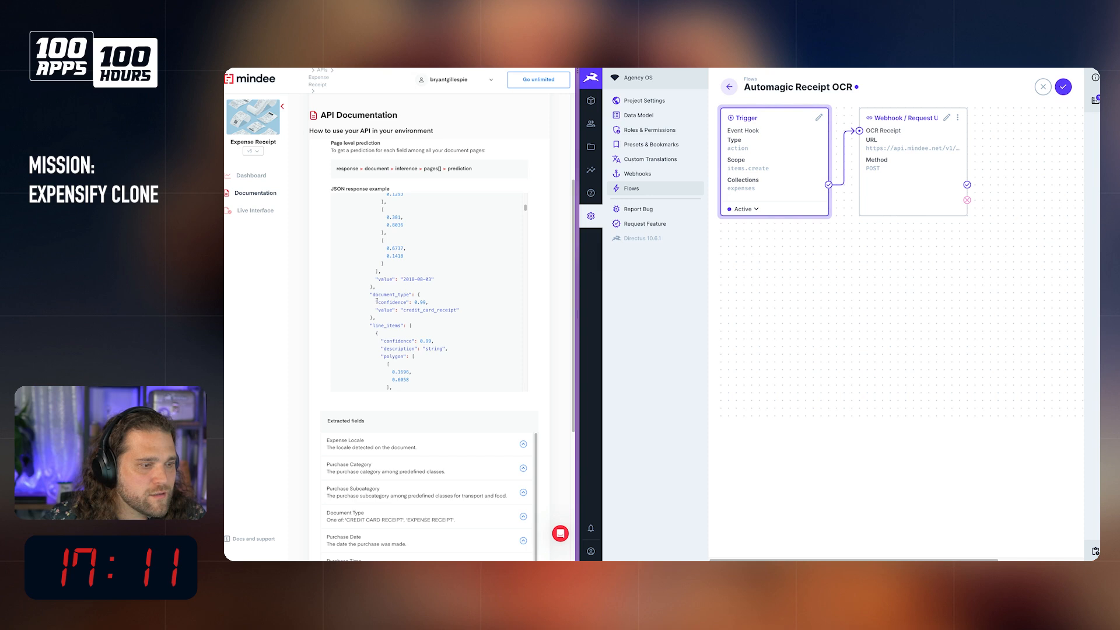
scroll(399, 303, down, 5)
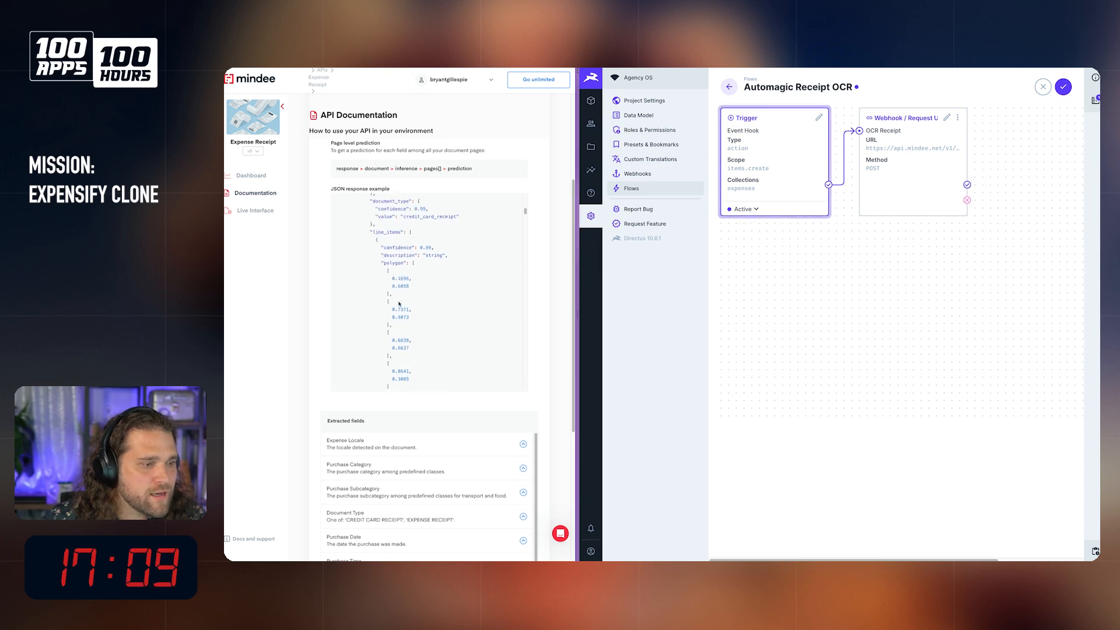
scroll(400, 303, down, 5)
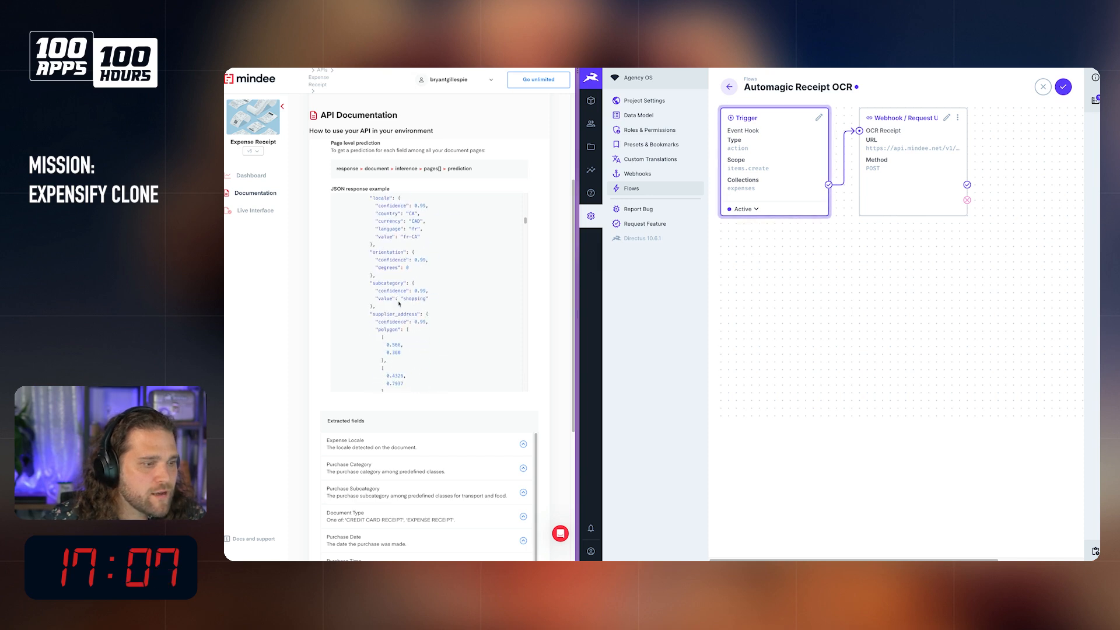
scroll(399, 304, down, 5)
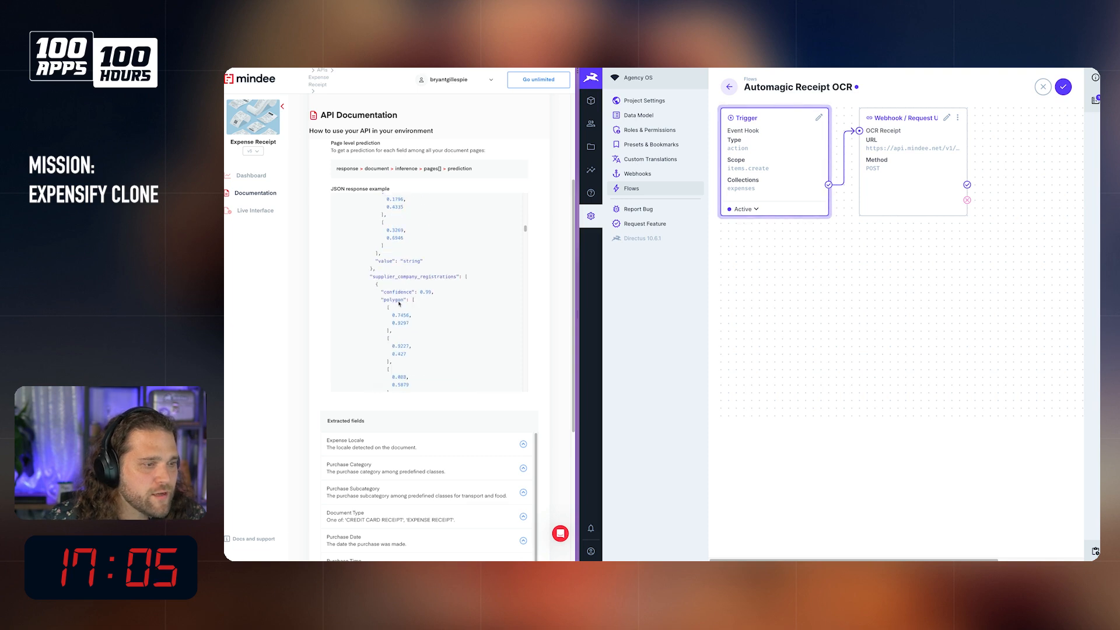
scroll(399, 302, down, 5)
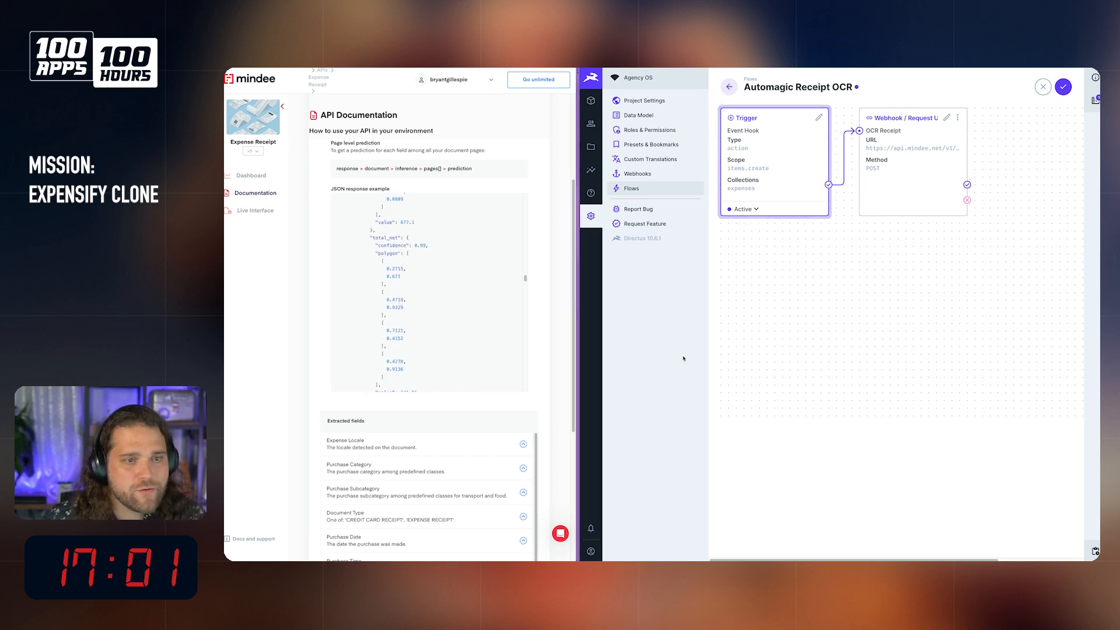
Step: Keep editing the Automagic Receipt OCR flow and save its changes
click(591, 104)
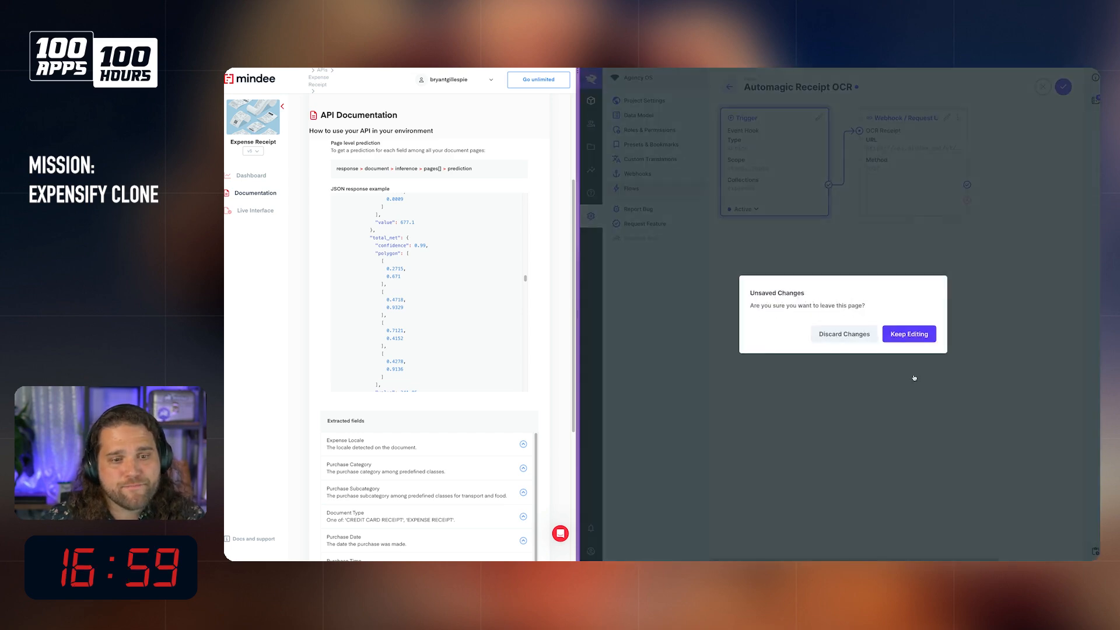
click(909, 340)
click(1063, 86)
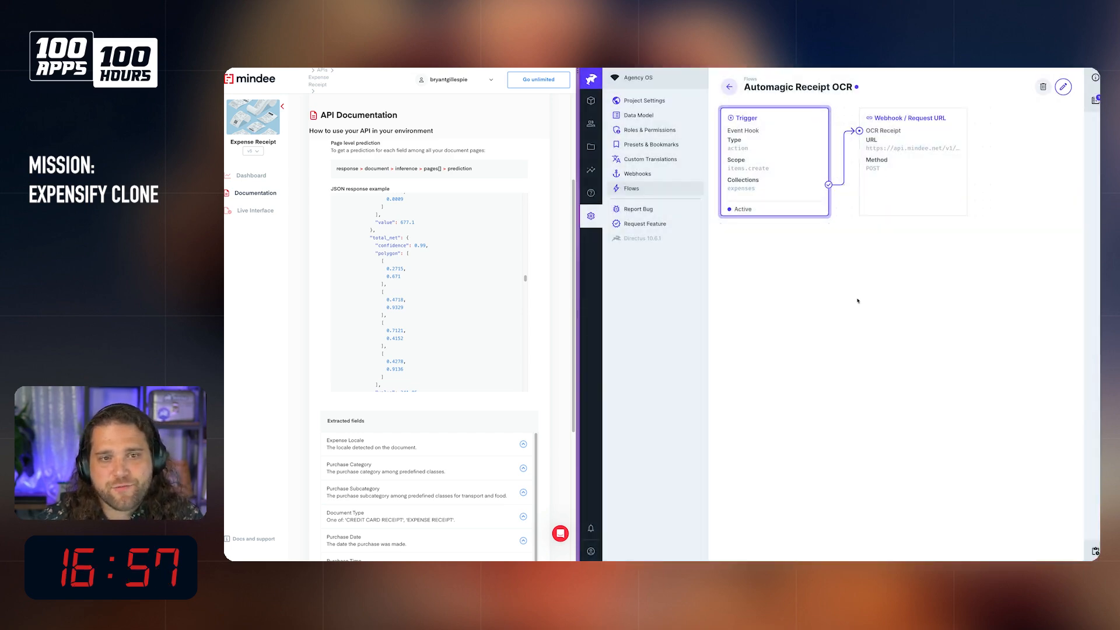
Step: Create a test expense in Expenses with the Tesco shopping receipt from the file library and the merchant "t"
drag(578, 264, 493, 263)
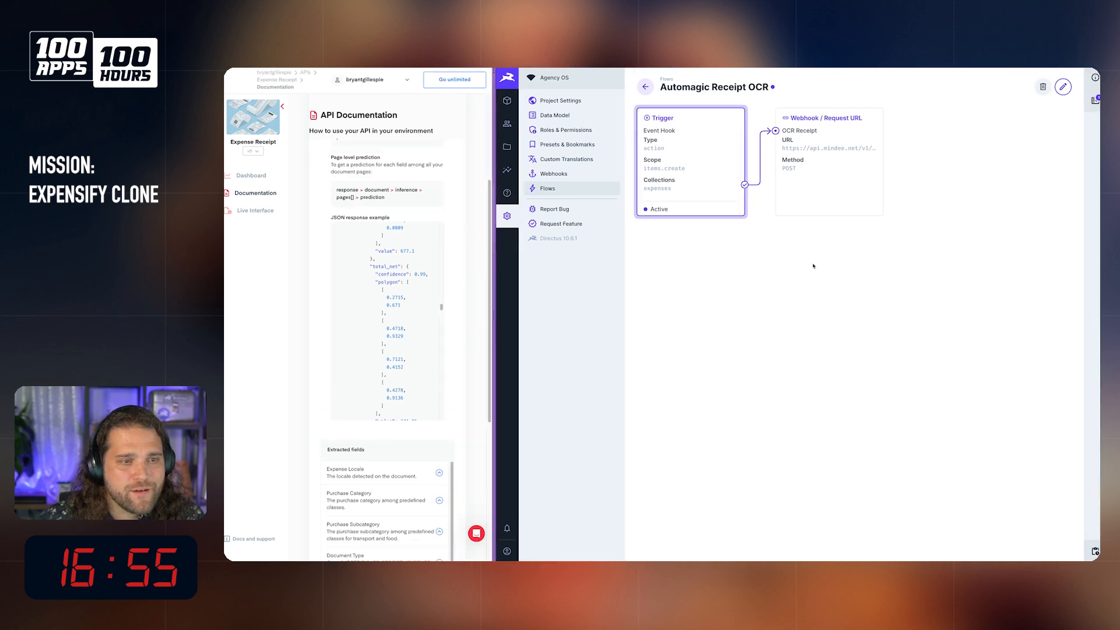
click(507, 100)
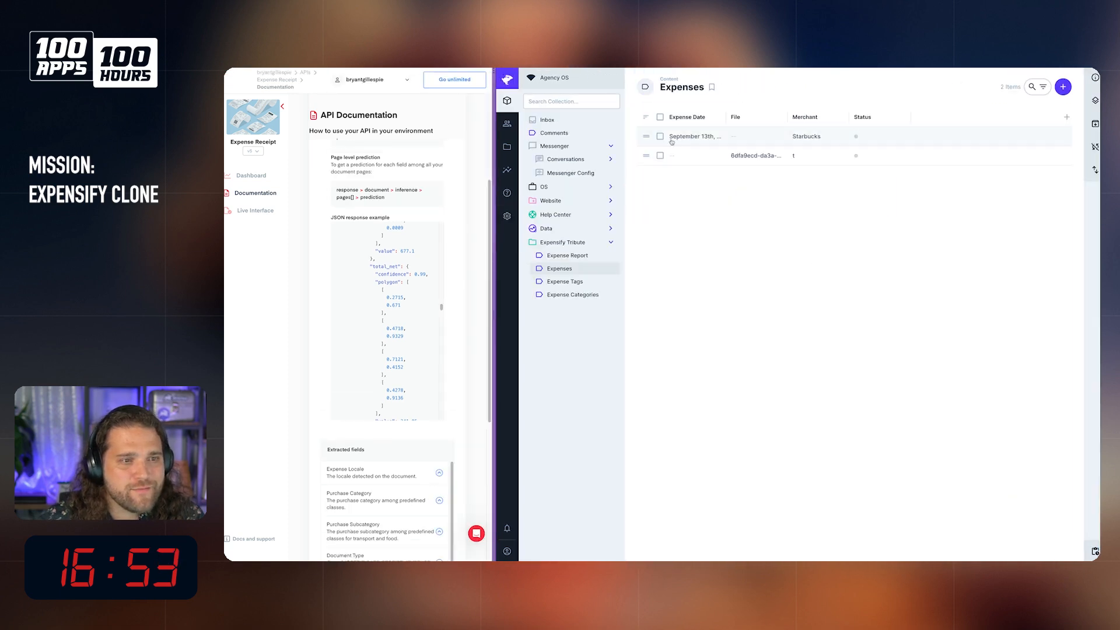
click(1063, 86)
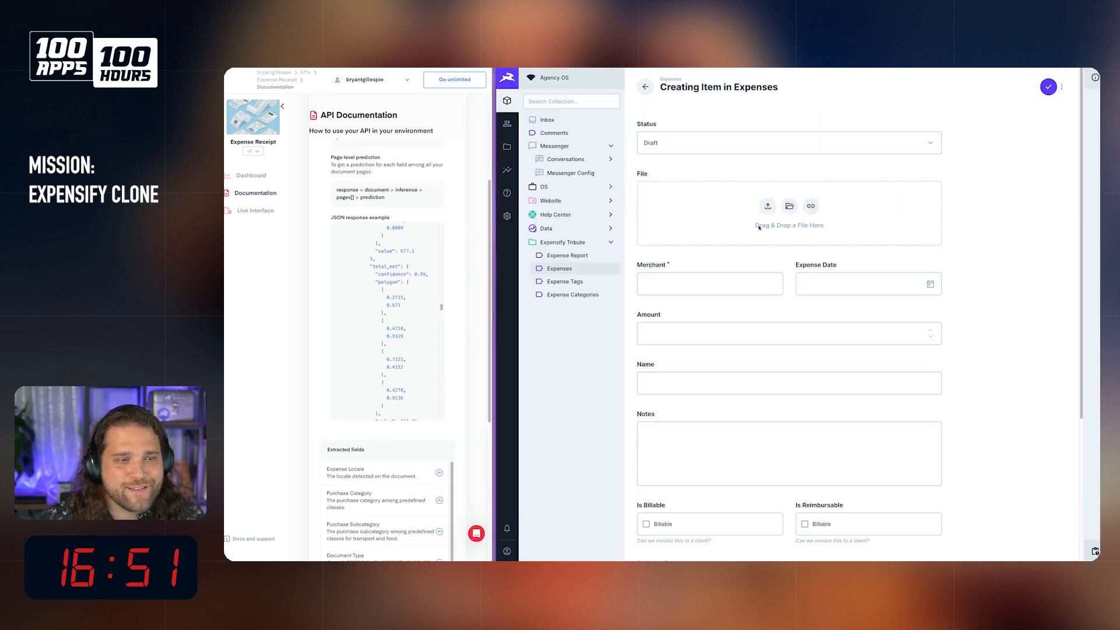
click(789, 208)
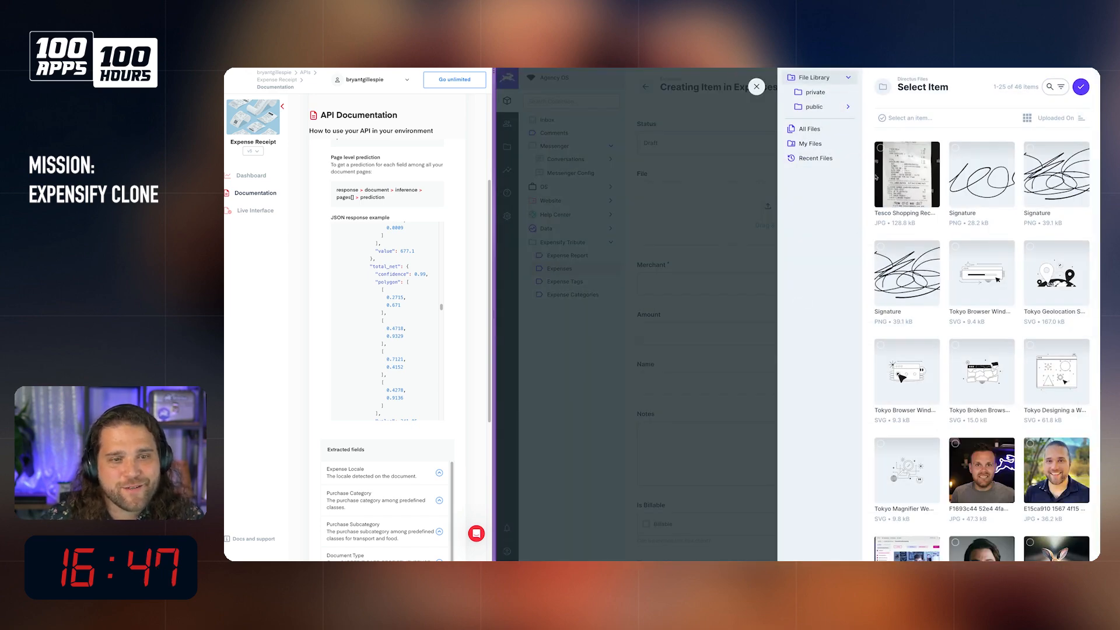
click(908, 173)
click(1082, 86)
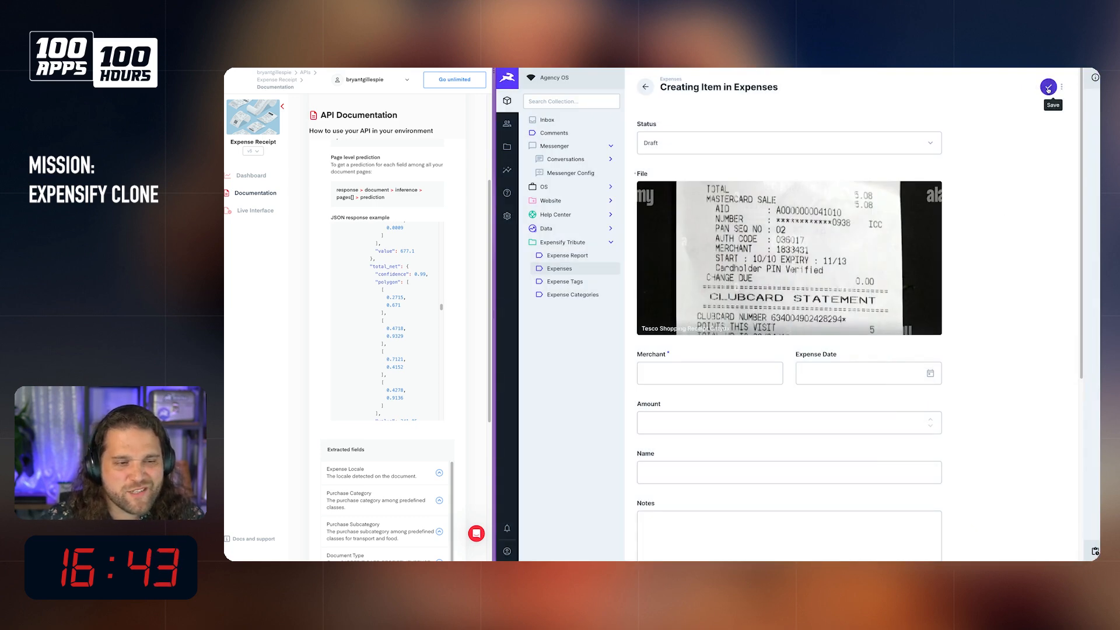
click(715, 378)
text(t)
click(1049, 87)
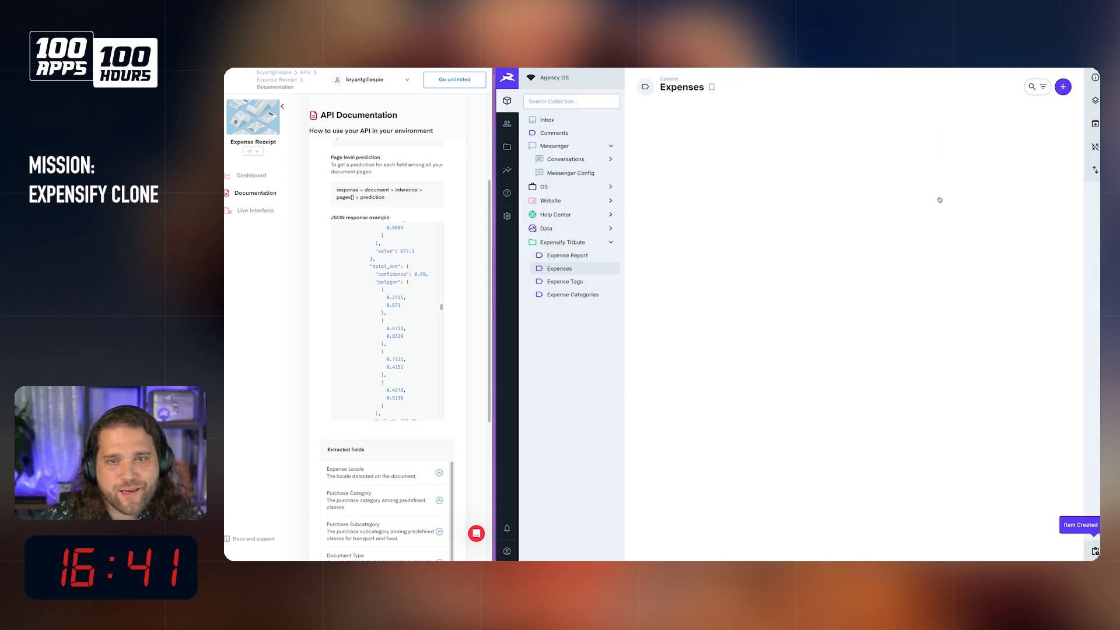
Step: Inspect the OCR Receipt payload in the latest log of the Automagic Receipt OCR flow
click(507, 216)
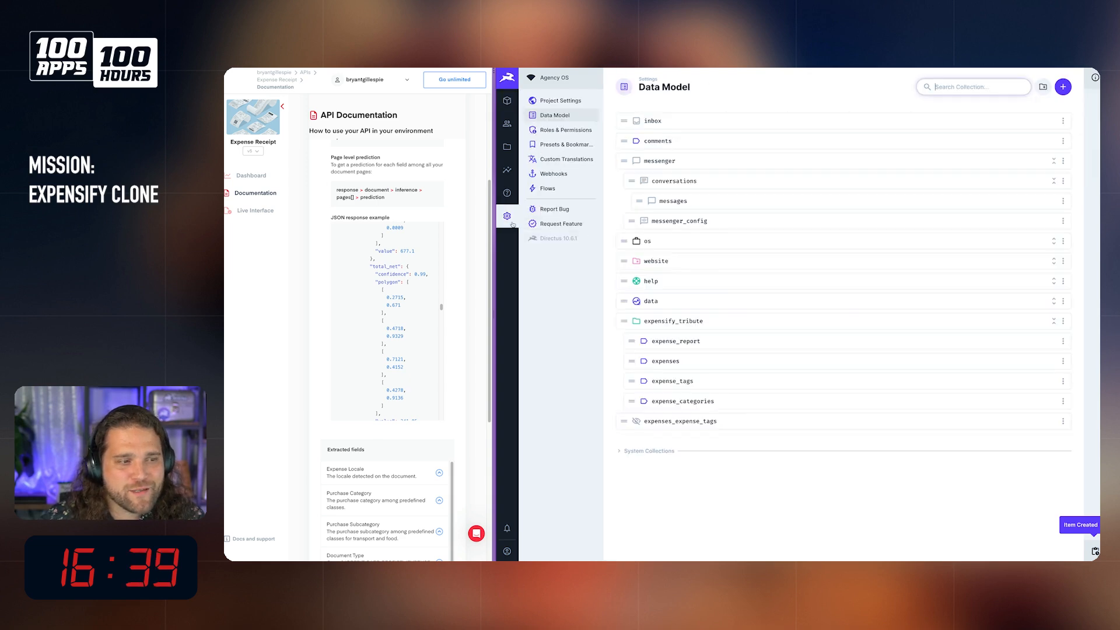
click(548, 188)
click(740, 140)
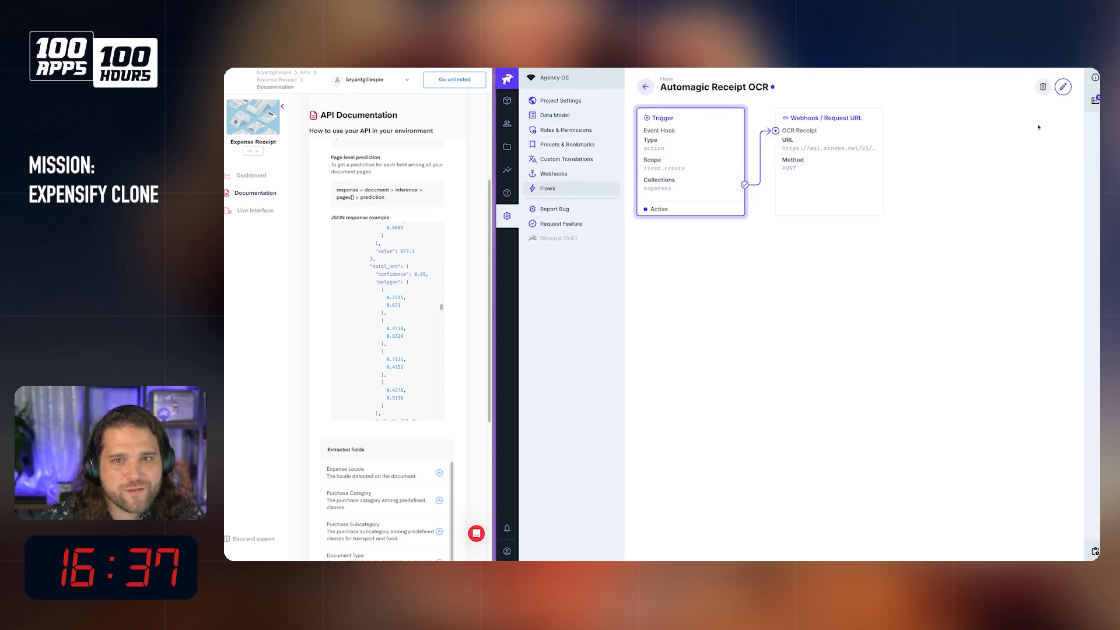
click(1090, 103)
click(1031, 137)
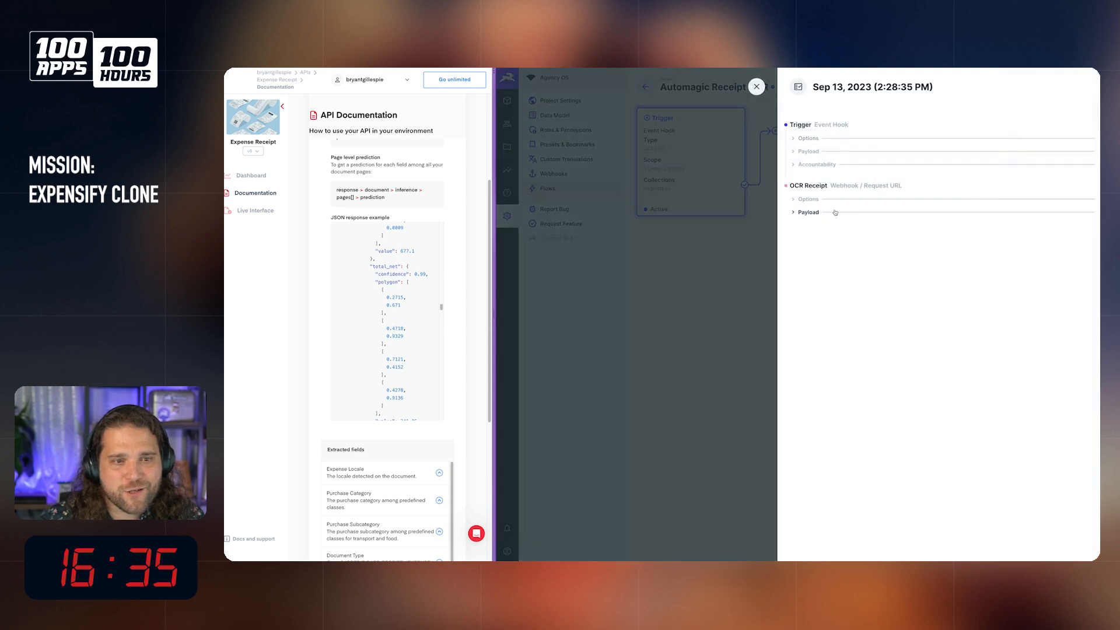
click(835, 211)
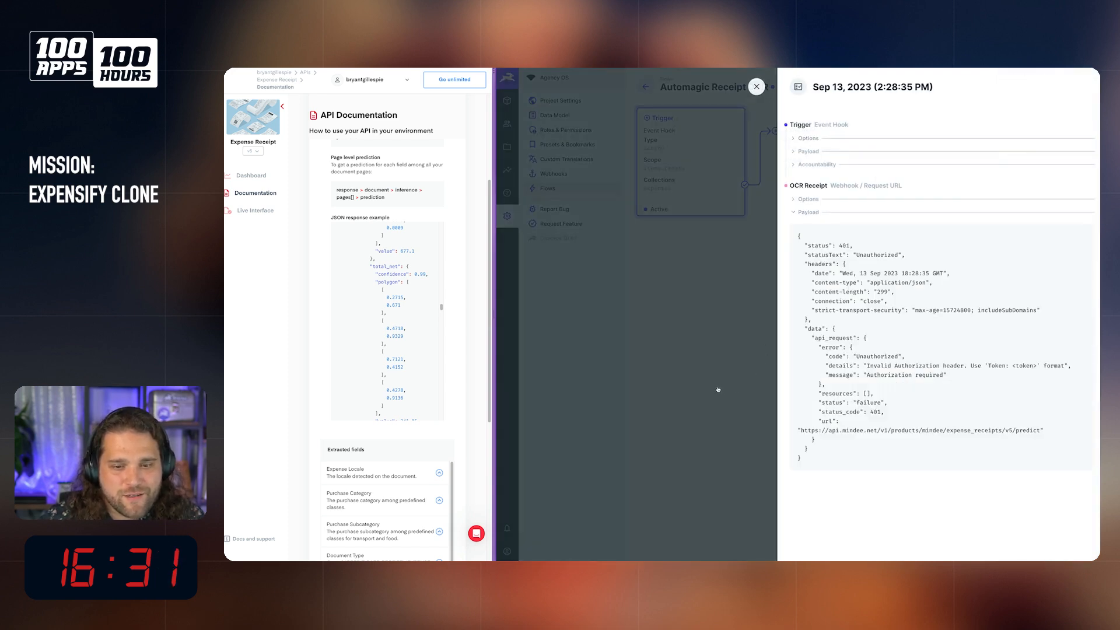
click(756, 87)
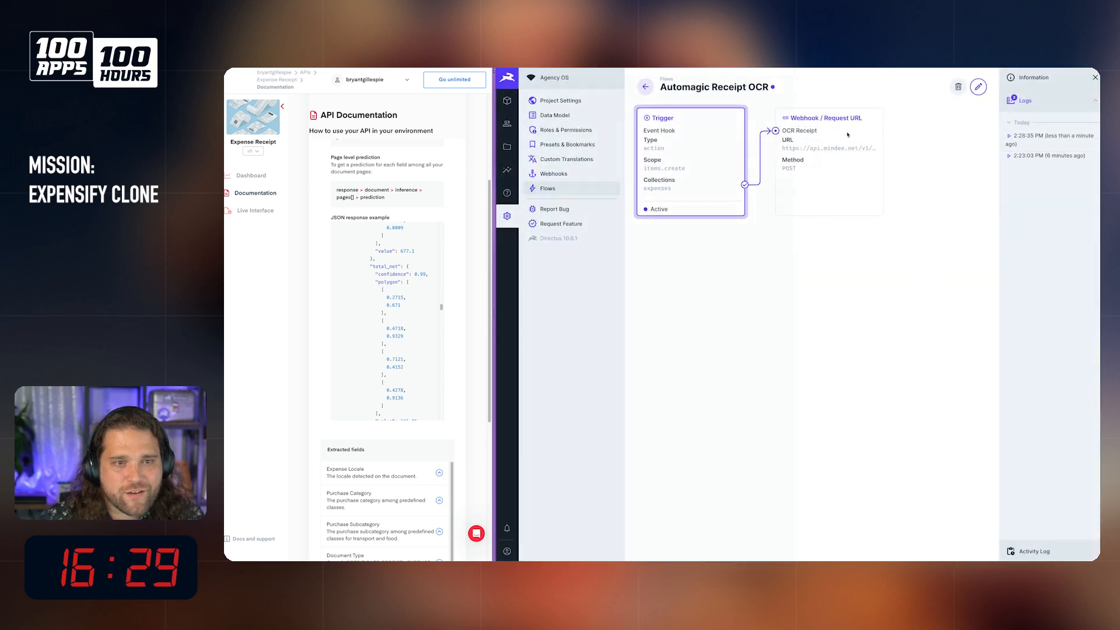
Step: Edit the OCR Receipt operation's Authorization header so its value starts with Token instead of Bearer, keeping the API key
click(978, 86)
click(829, 152)
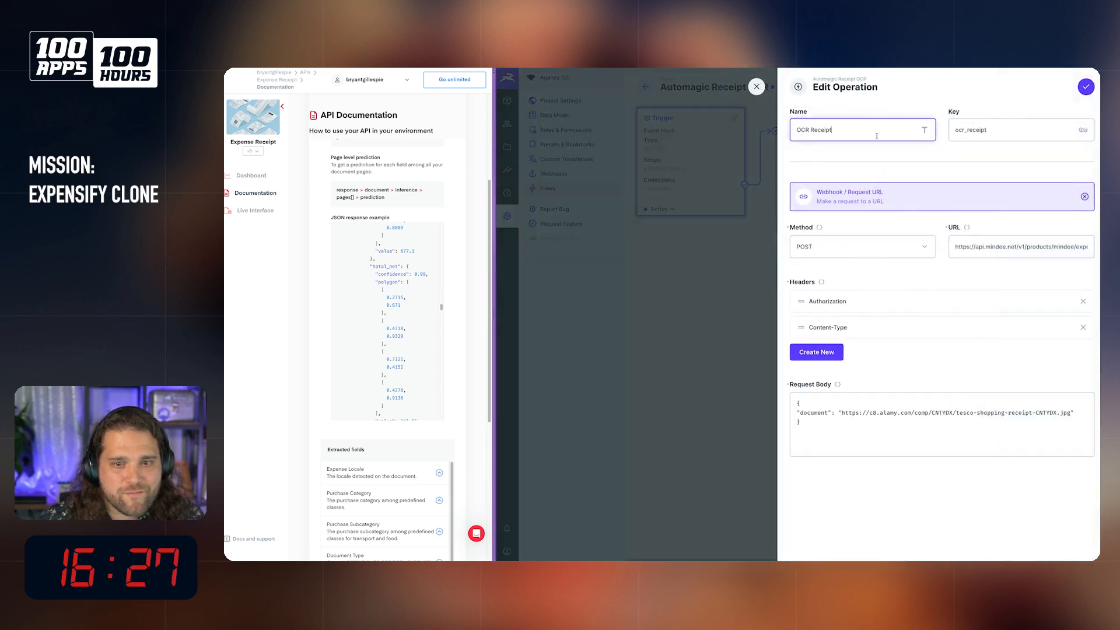
click(898, 301)
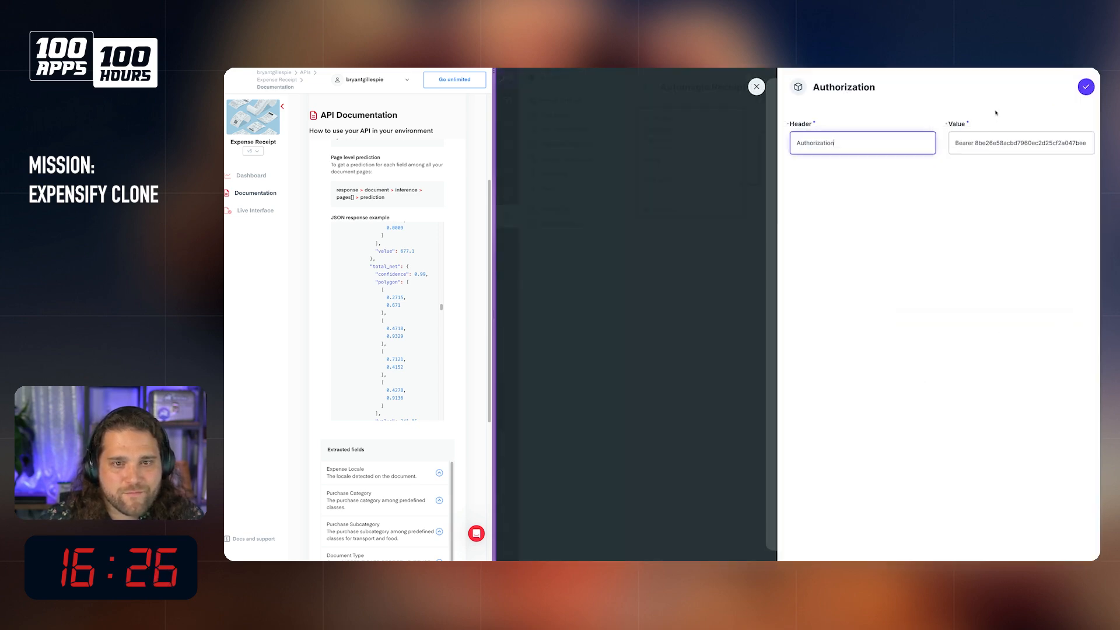
double_click(964, 143)
text(Token)
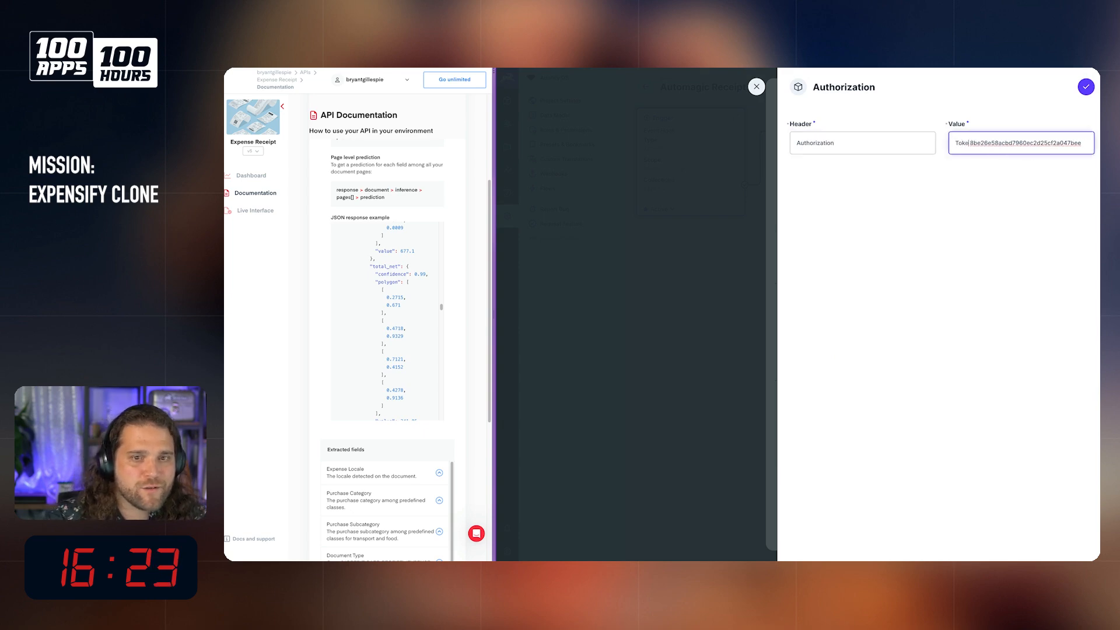
Step: Check the required Authorization header format in the API Reference of Mindee's Expense Receipt documentation
click(551, 358)
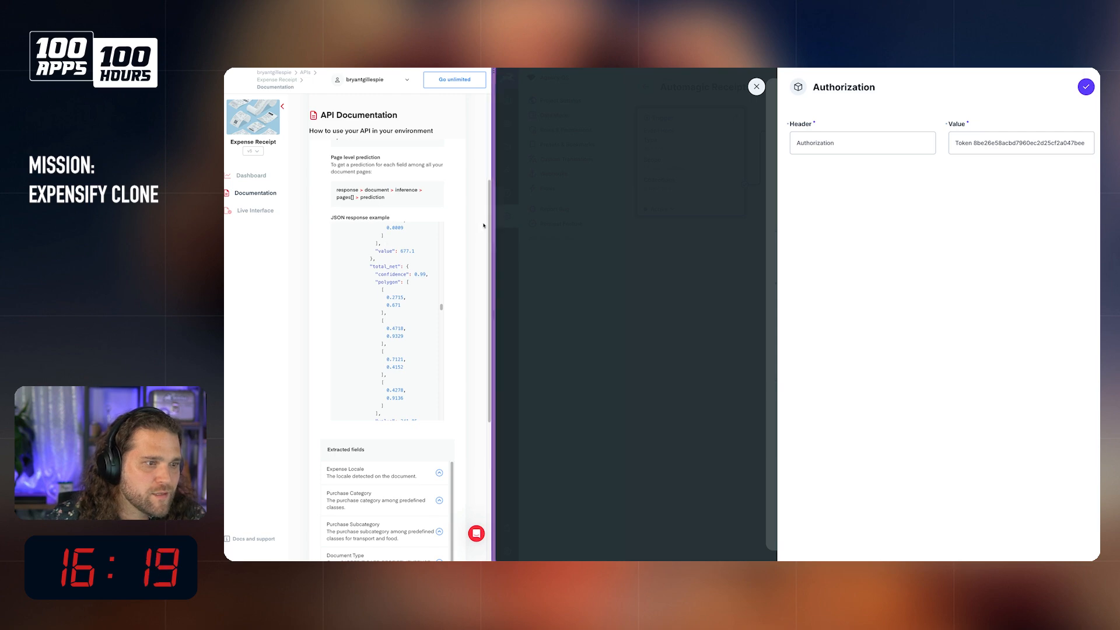
drag(494, 218, 746, 218)
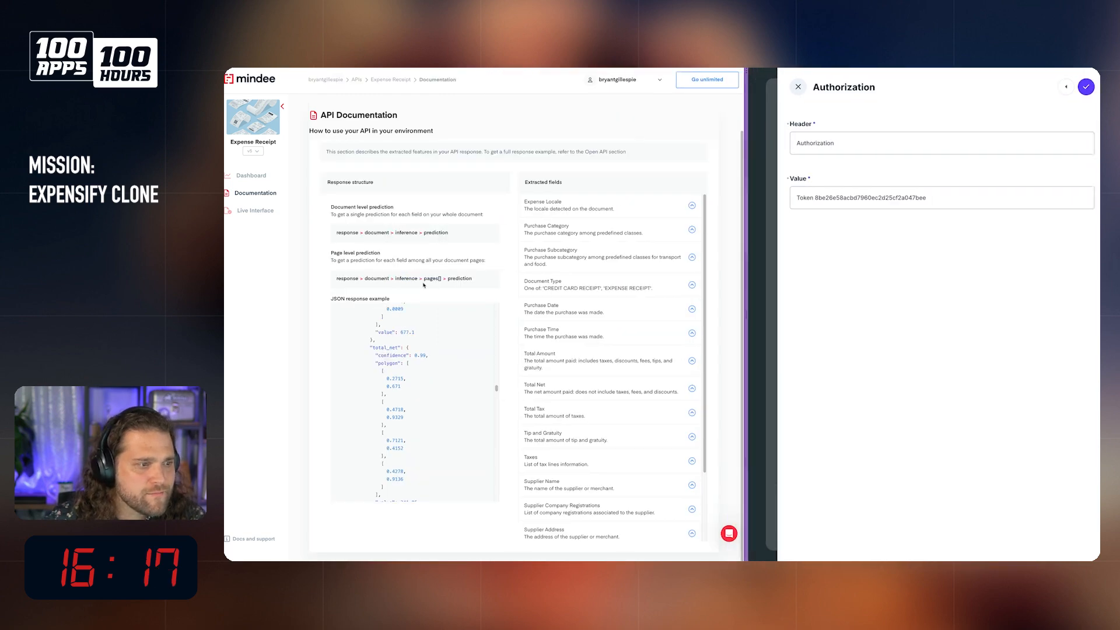
scroll(362, 175, up, 2)
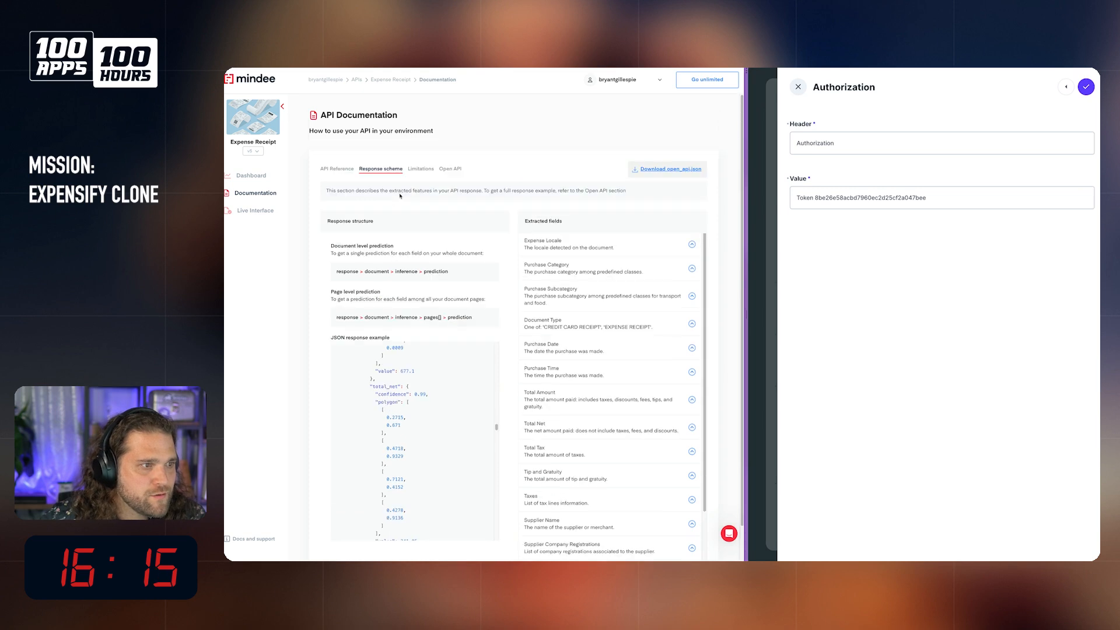
click(343, 169)
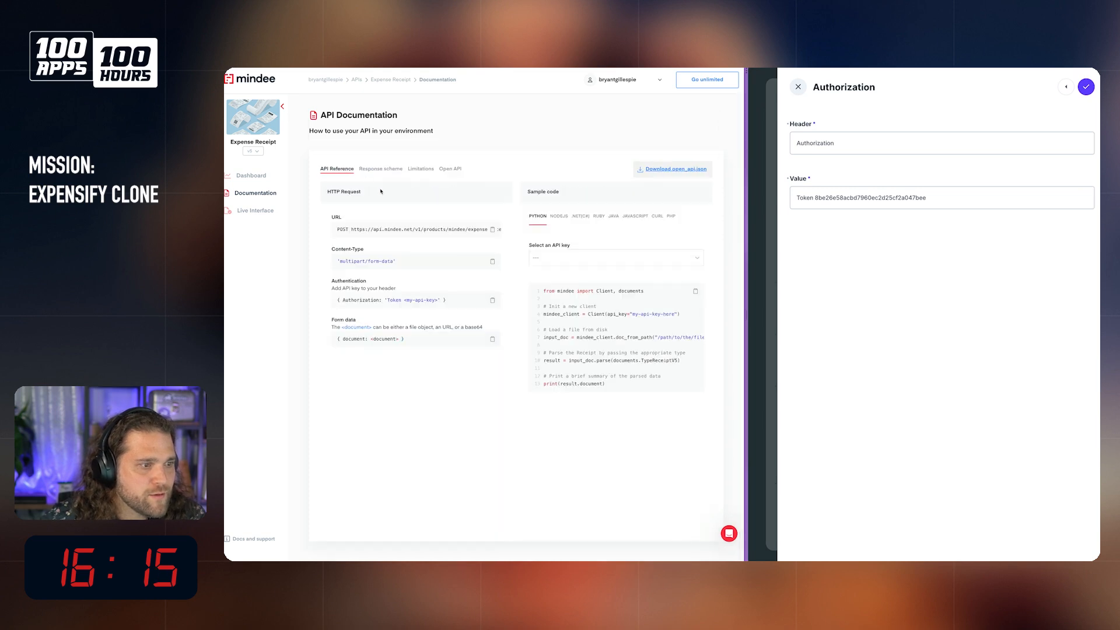
mouse_move(390, 300)
mouse_down()
mouse_move(402, 300)
mouse_move(383, 300)
mouse_up()
click(401, 300)
Step: Apply the Authorization header edit to the OCR Receipt operation and save the Automagic Receipt OCR flow
click(1086, 87)
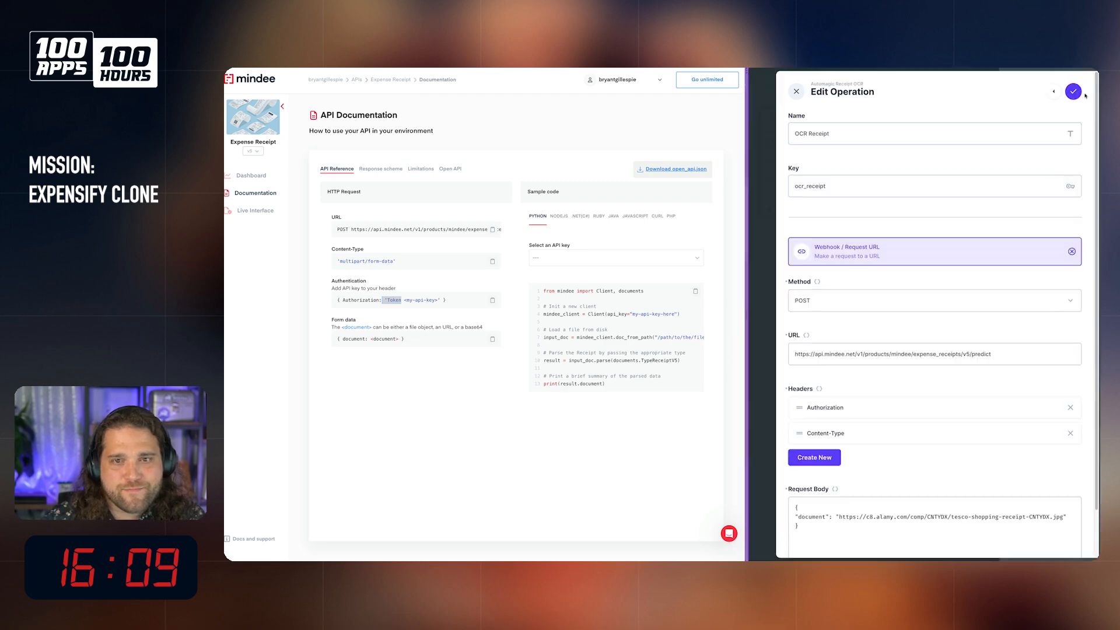
click(1086, 89)
click(1095, 78)
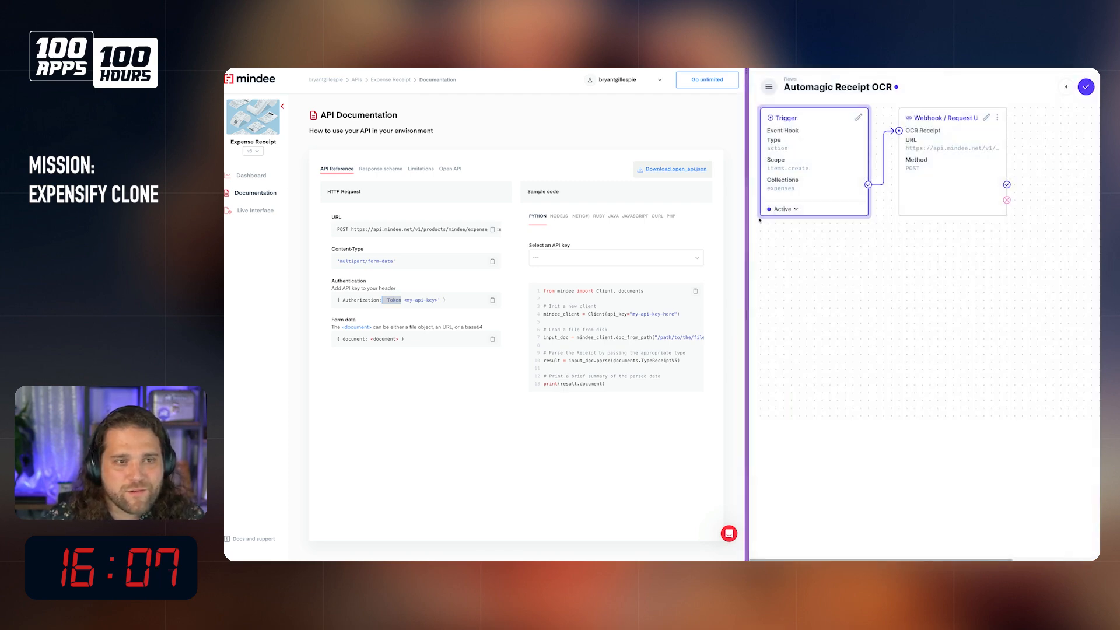
drag(747, 225, 371, 226)
click(390, 109)
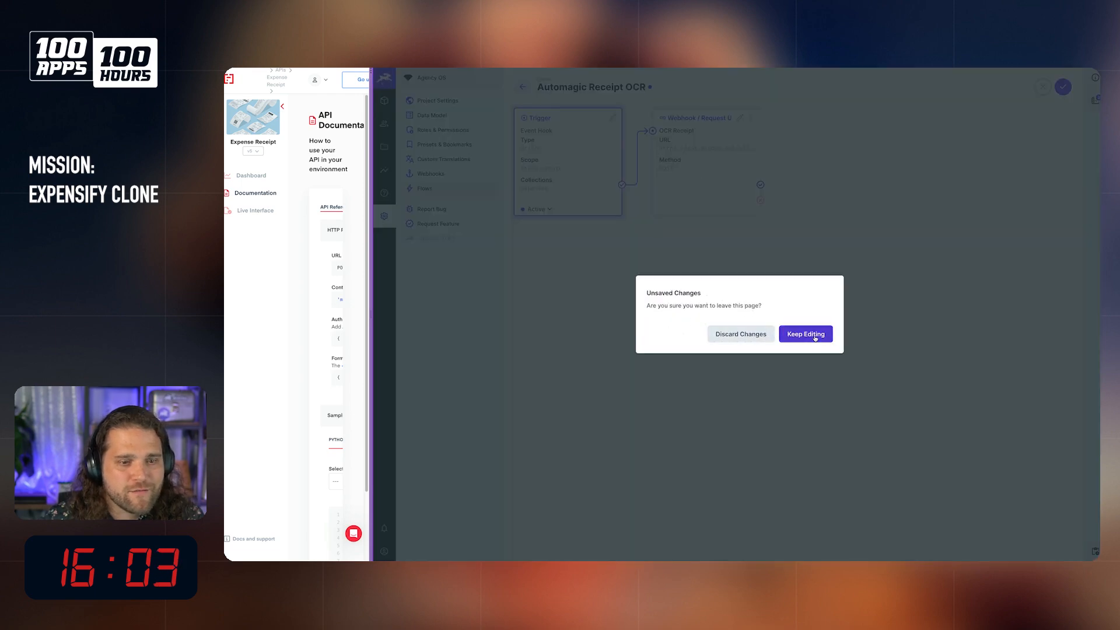
click(806, 341)
click(1063, 87)
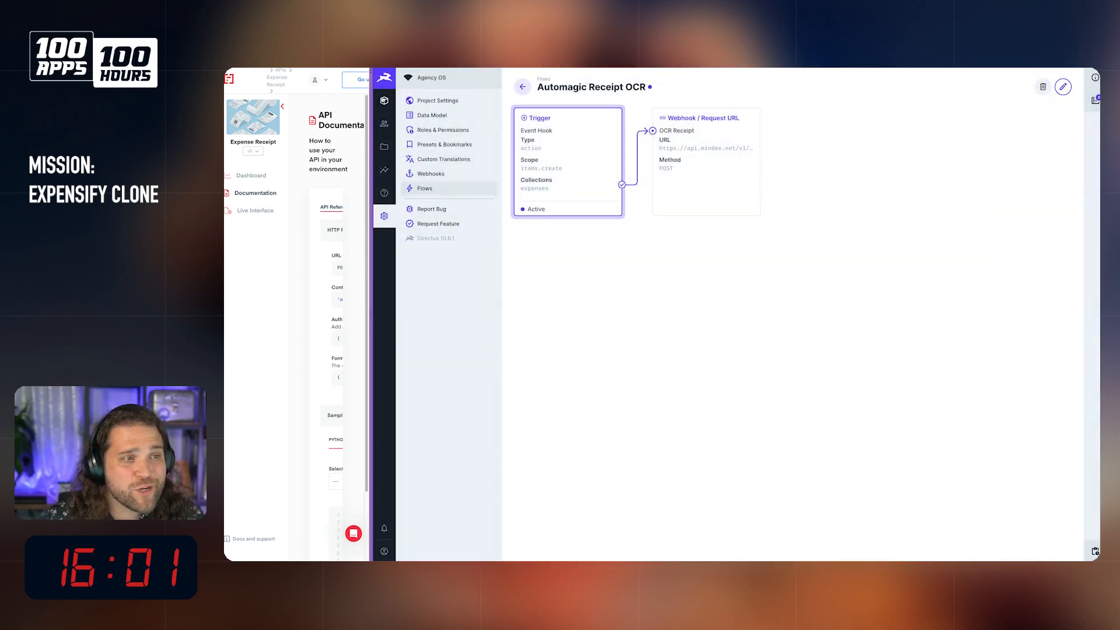
Step: Create another test expense in Expenses with the Tesco shopping receipt from the file library and the merchant "t"
click(385, 101)
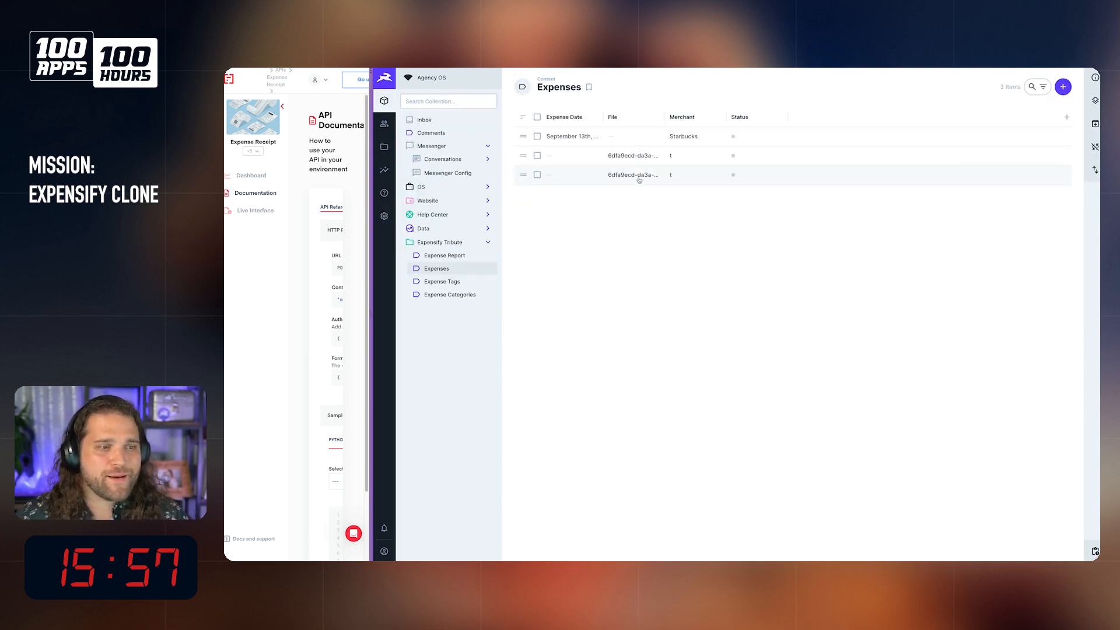
click(1062, 88)
click(667, 206)
click(915, 184)
click(1081, 87)
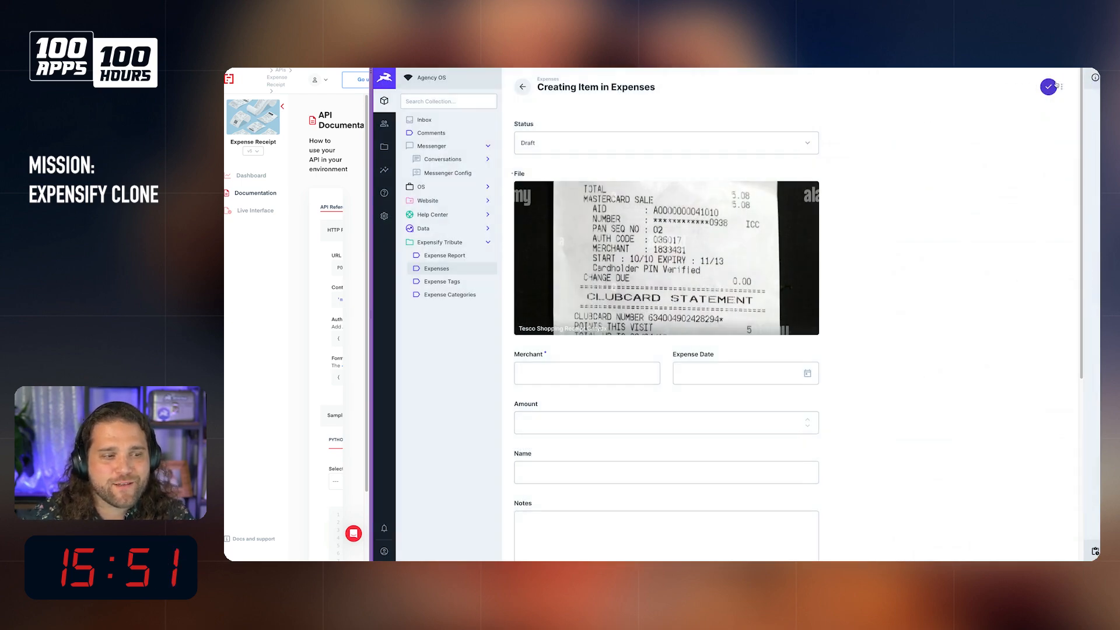
click(1050, 86)
click(577, 410)
text(t)
click(1049, 80)
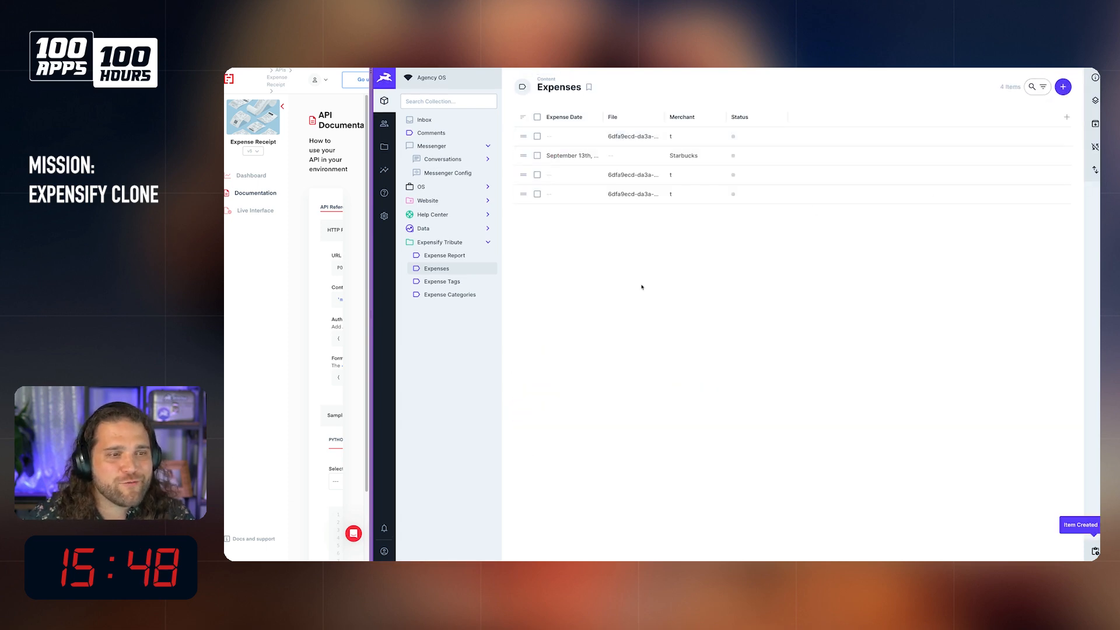
Step: Inspect the OCR Receipt payload in the newest log of the Automagic Receipt OCR flow
click(384, 216)
click(439, 191)
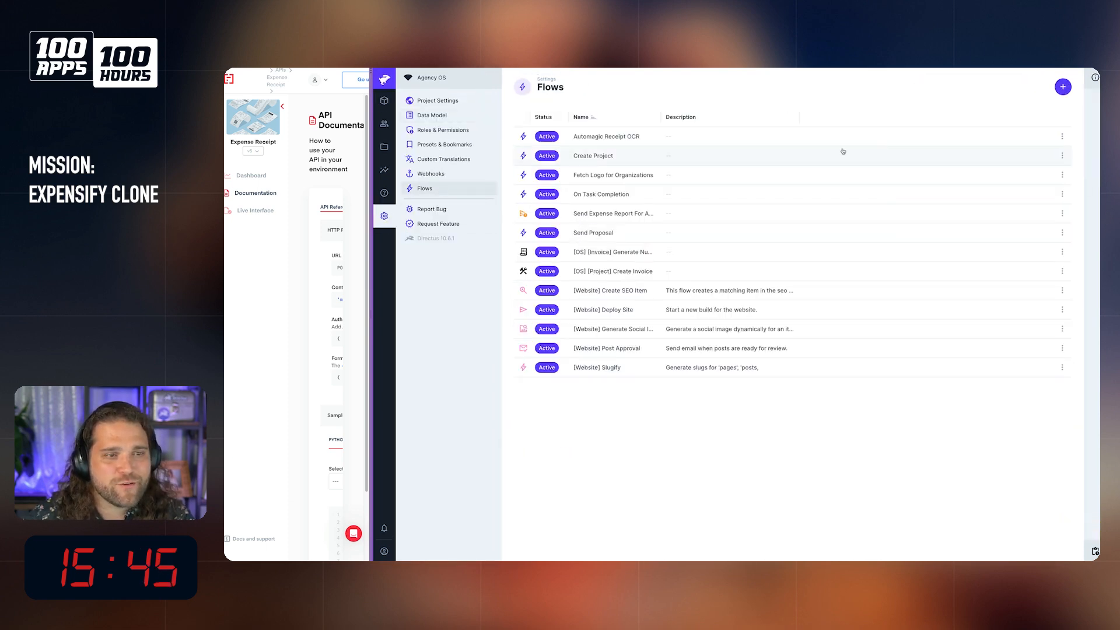
click(1071, 130)
click(1095, 101)
click(1050, 134)
click(835, 214)
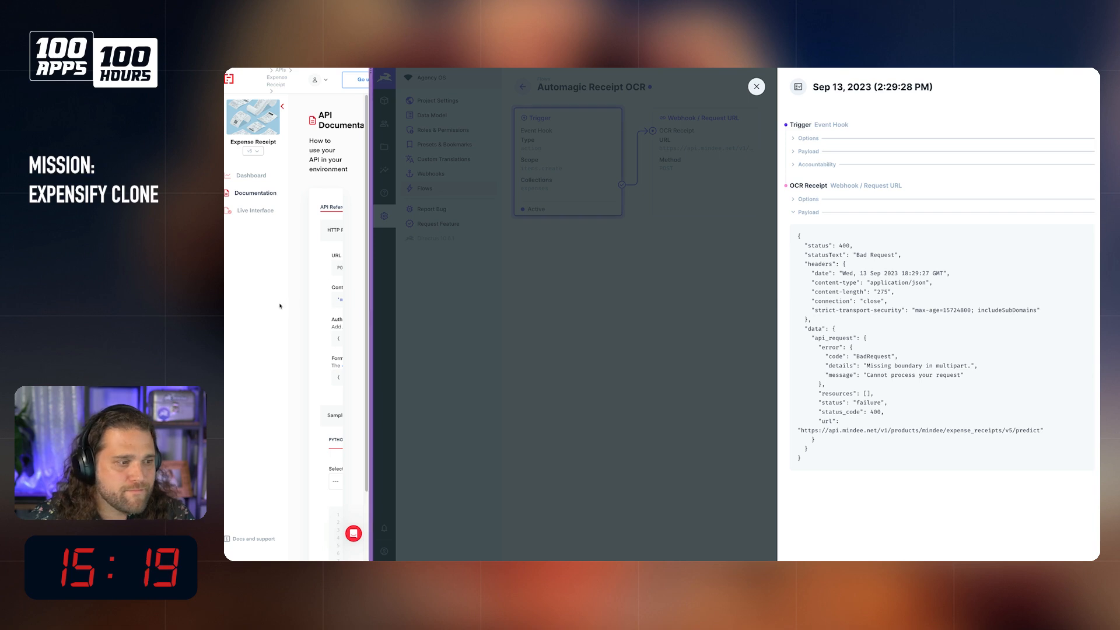
Step: Remove the Content-Type header from the OCR Receipt operation and save the flow
drag(369, 197, 576, 196)
click(757, 87)
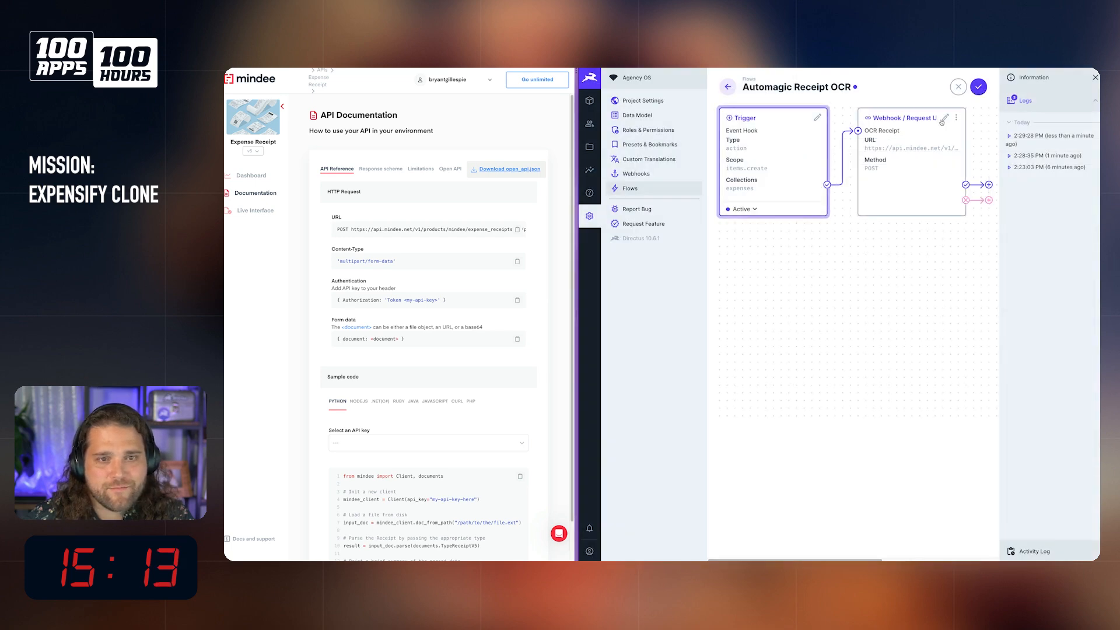
click(943, 119)
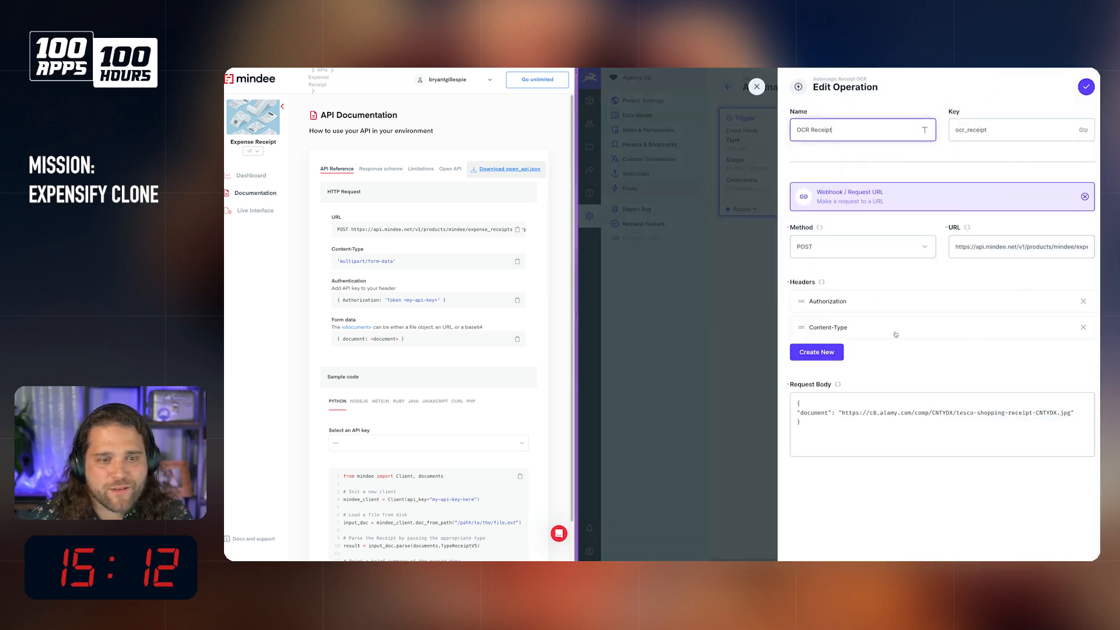
click(1083, 328)
click(1086, 87)
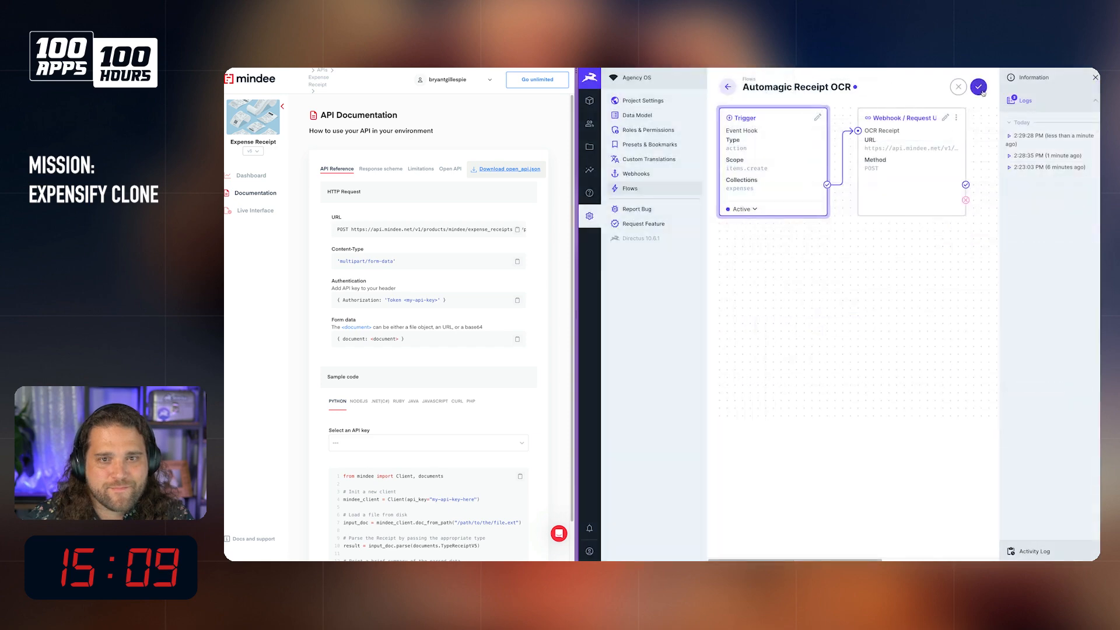
Step: Add one more test expense to Expenses, using the Tesco shopping receipt image and the merchant "t"
click(590, 101)
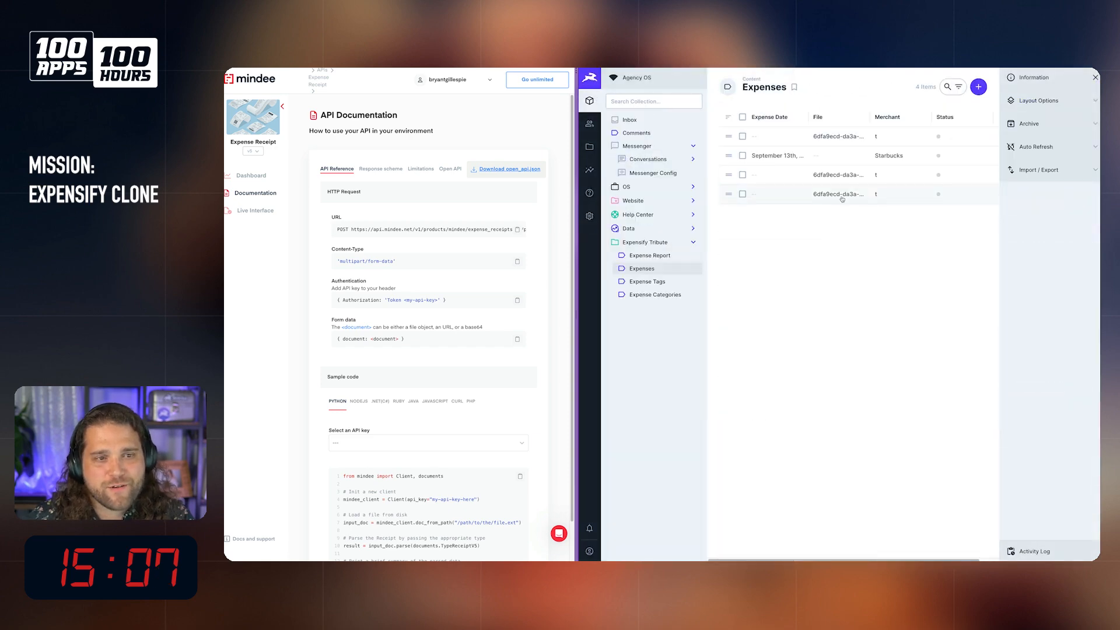
click(981, 87)
click(852, 204)
click(900, 199)
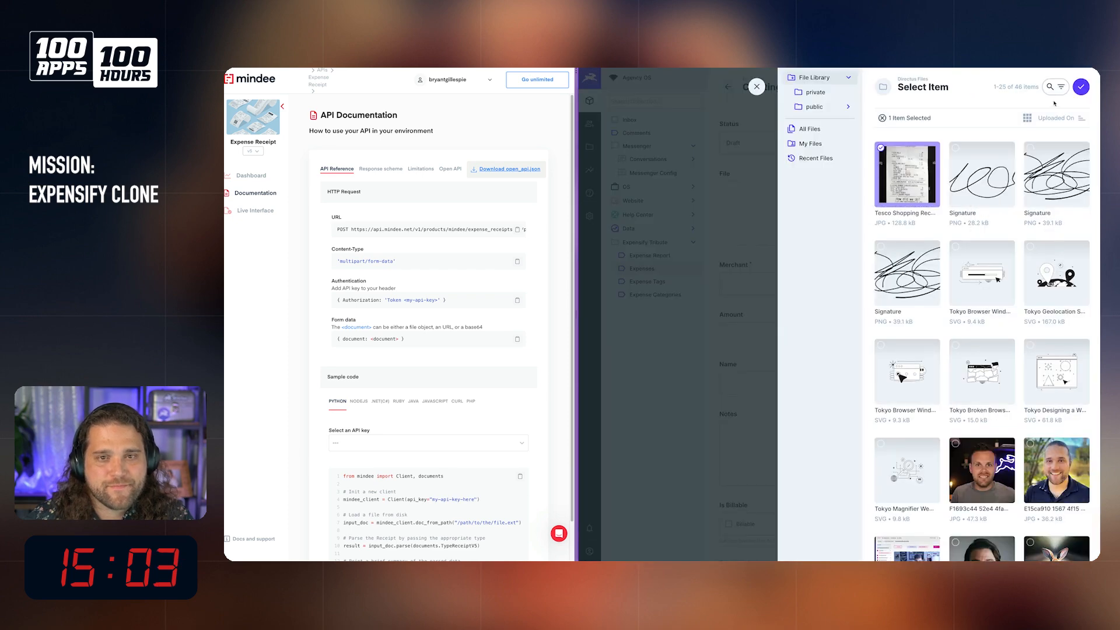
click(1081, 86)
click(770, 379)
text(t)
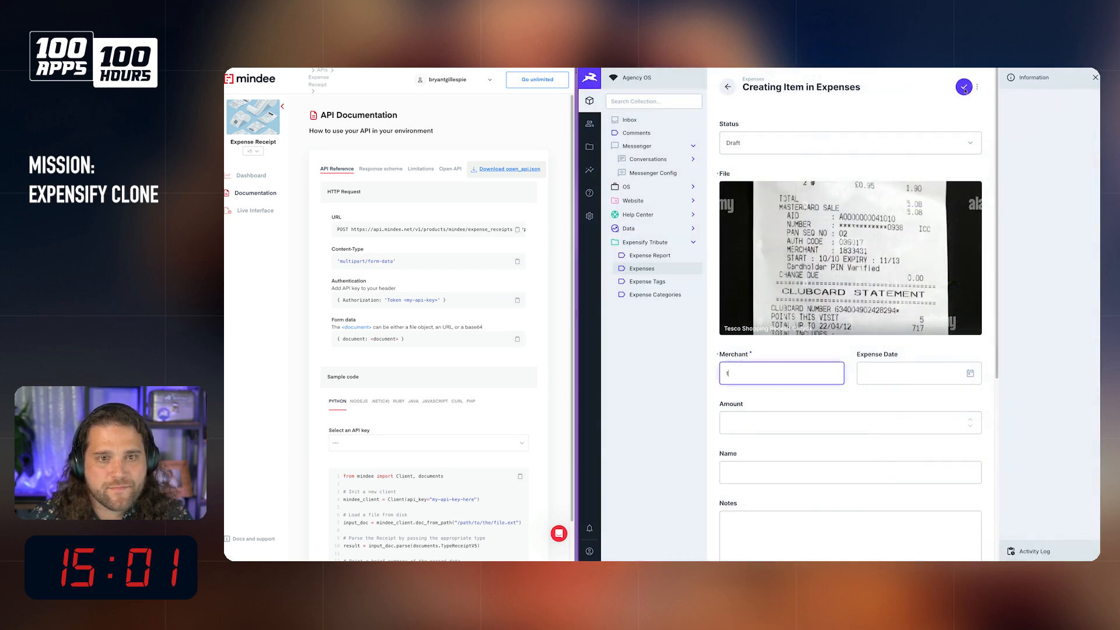
click(964, 88)
Step: Open the latest log of the Automagic Receipt OCR flow and examine the OCR Receipt payload's prediction data
click(591, 216)
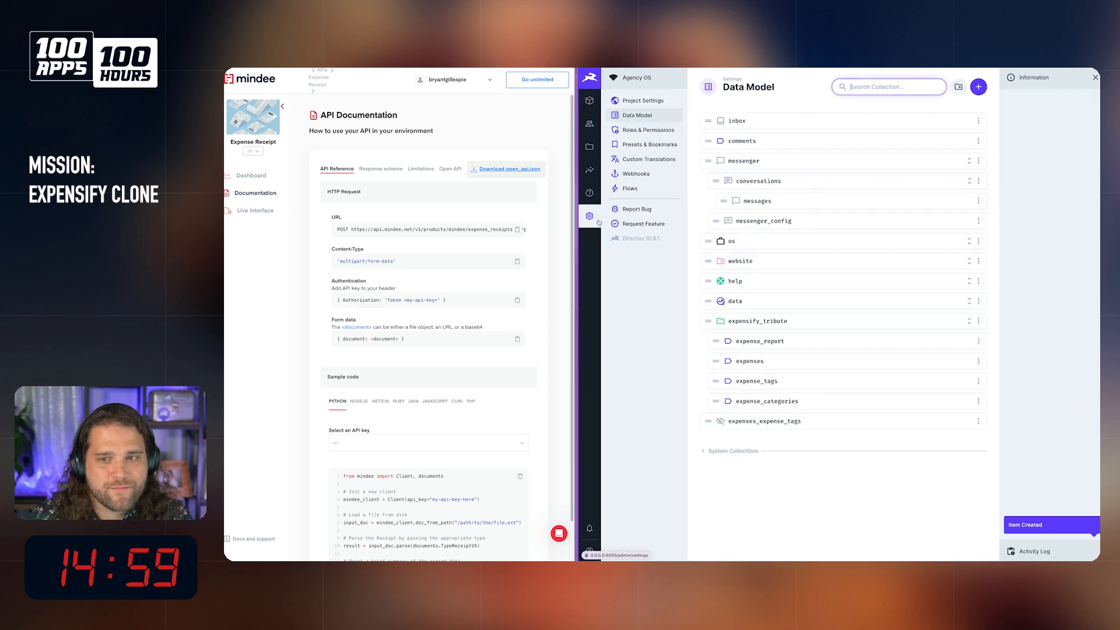
click(630, 188)
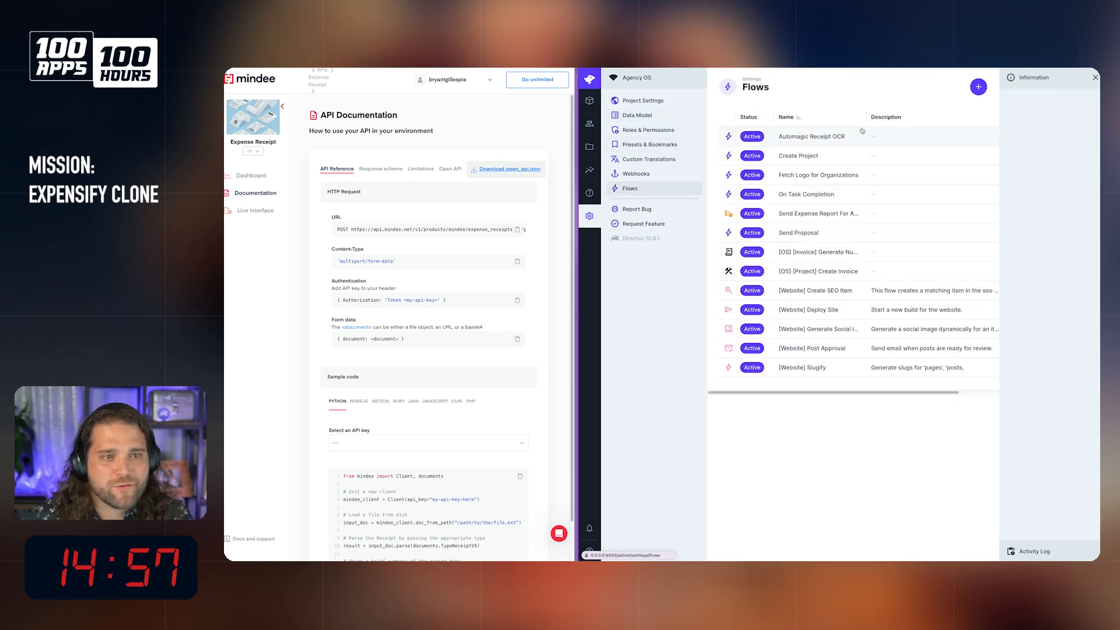
click(776, 121)
click(1015, 100)
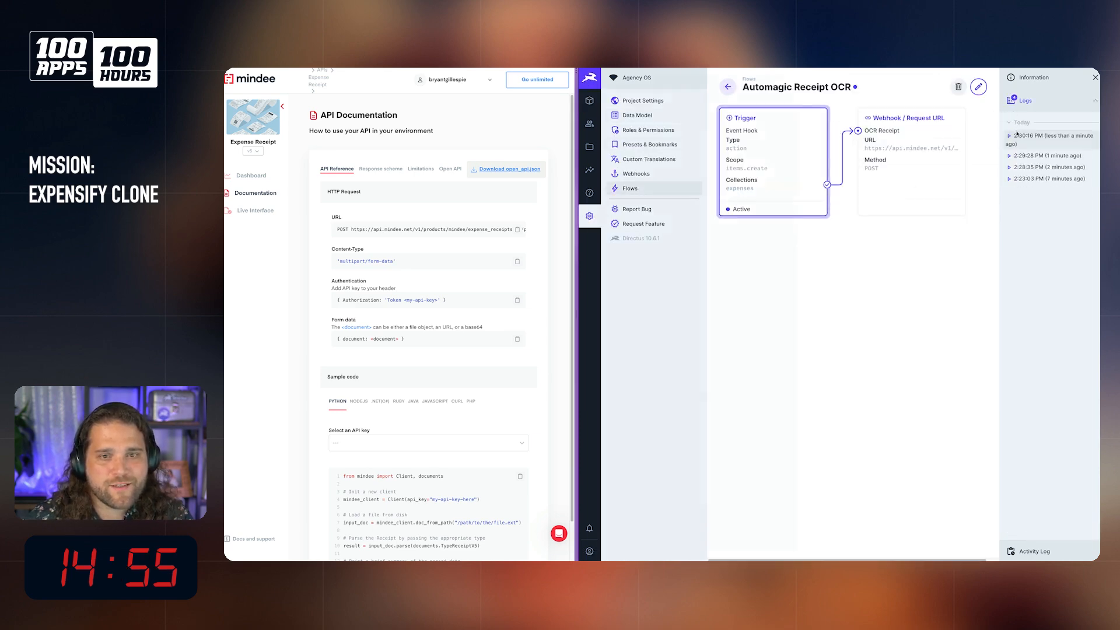
click(1045, 124)
click(839, 213)
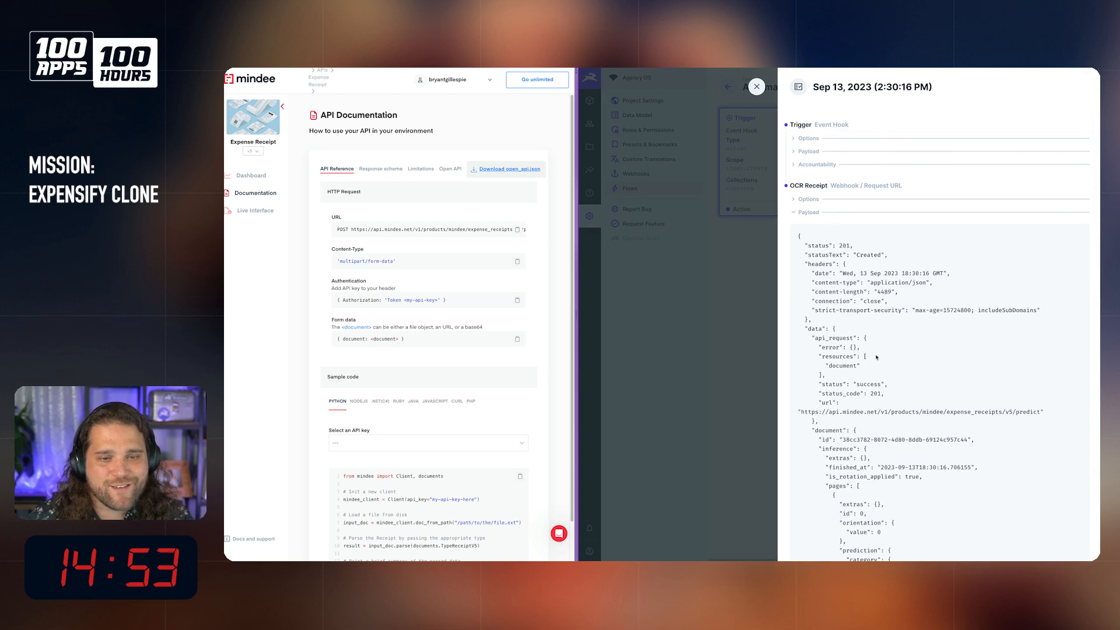
scroll(931, 314, down, 3)
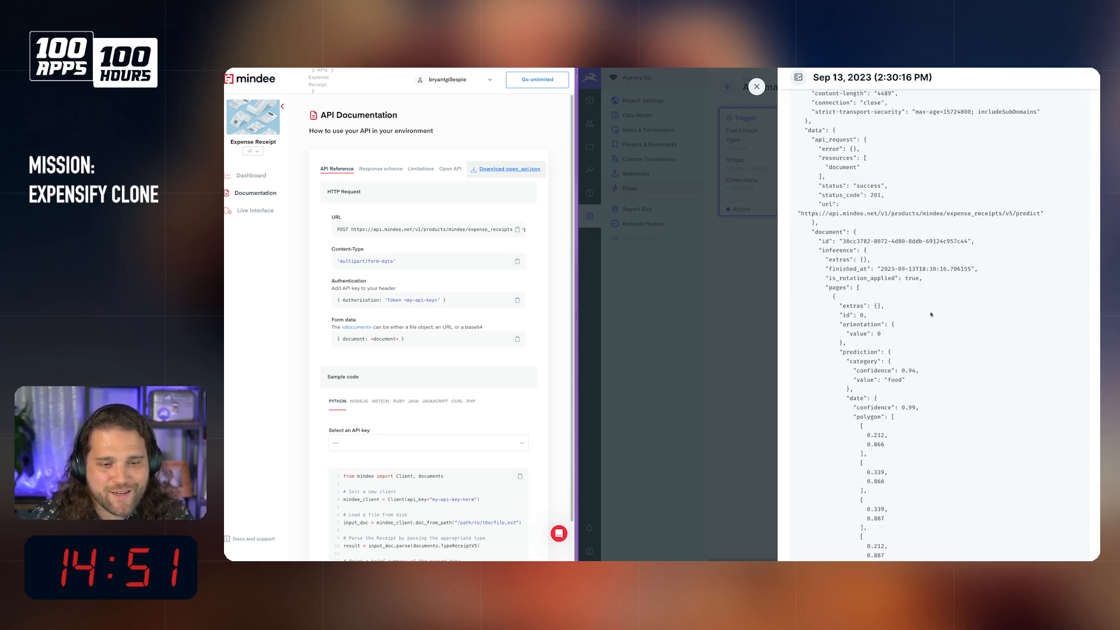
scroll(928, 316, down, 1)
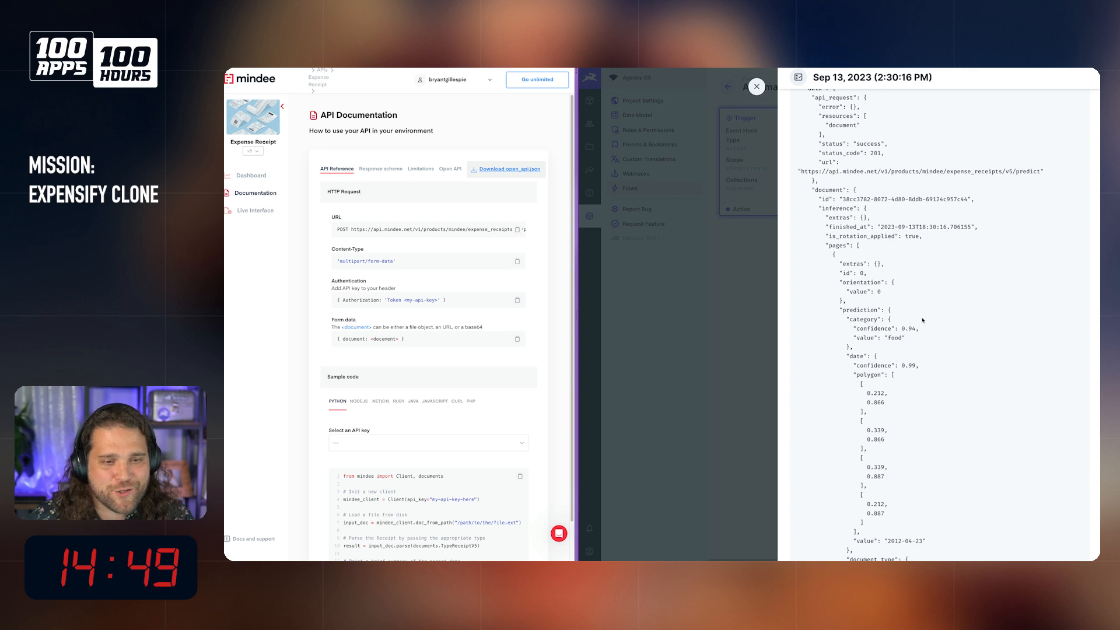
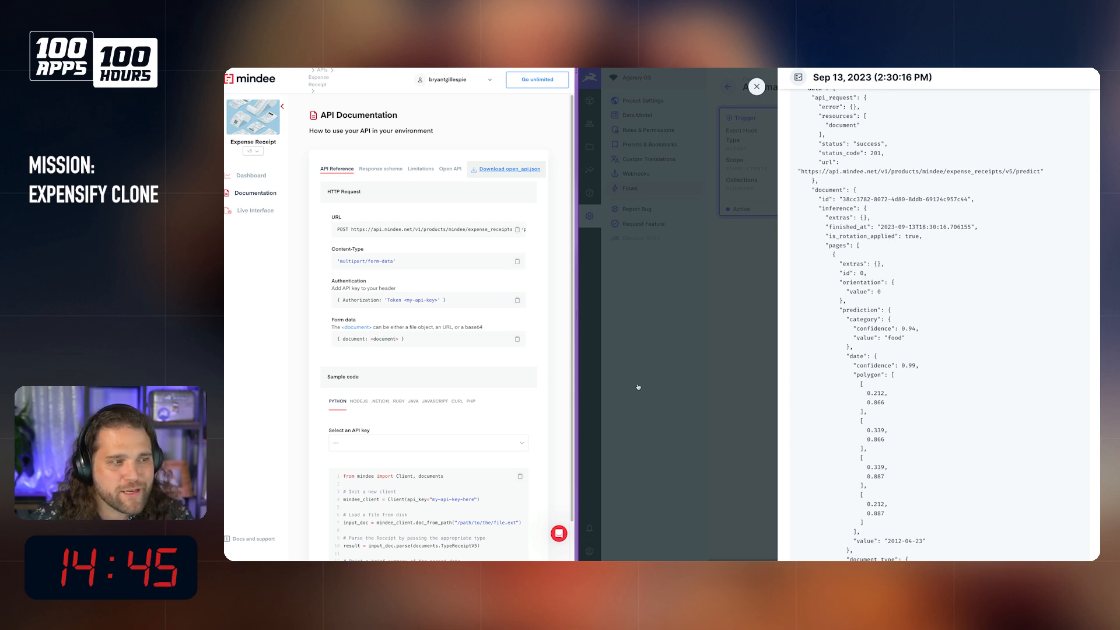
Step: Examine the page-level and document-level predictions in the OCR Receipt payload, including line items, supplier, time, total amount and product features
drag(818, 162, 1042, 170)
scroll(946, 216, down, 2)
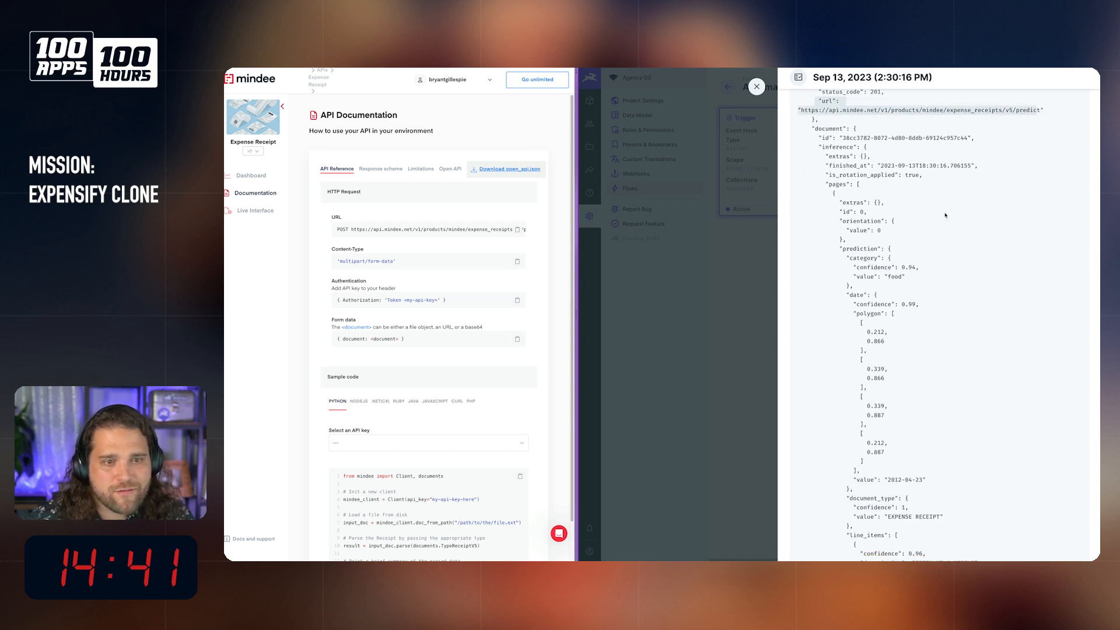
drag(819, 138, 891, 273)
scroll(891, 273, down, 10)
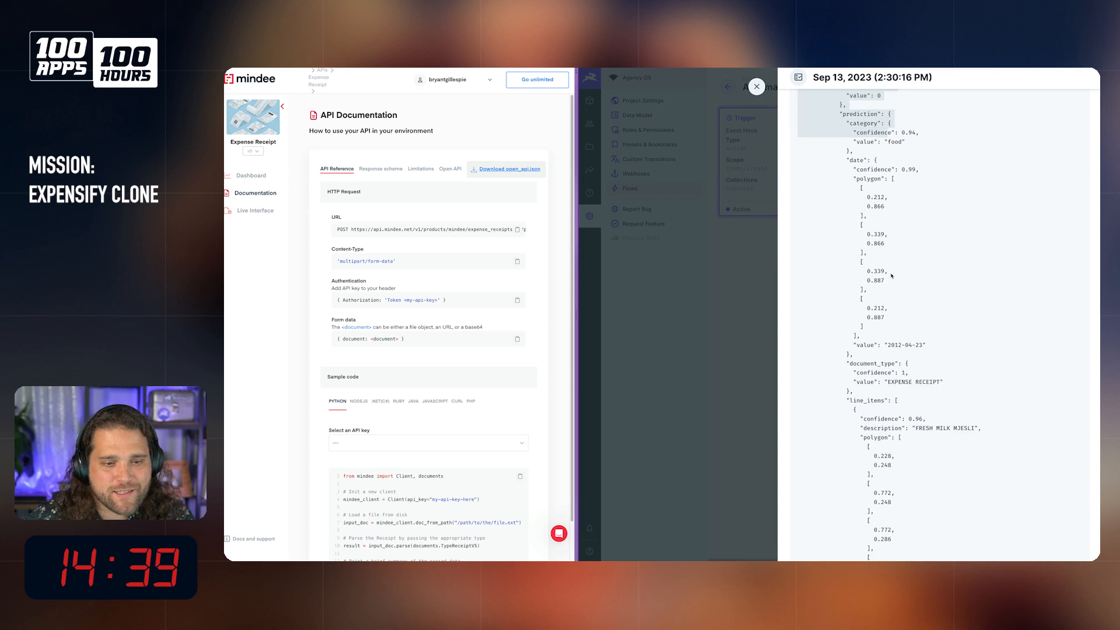
scroll(891, 273, down, 15)
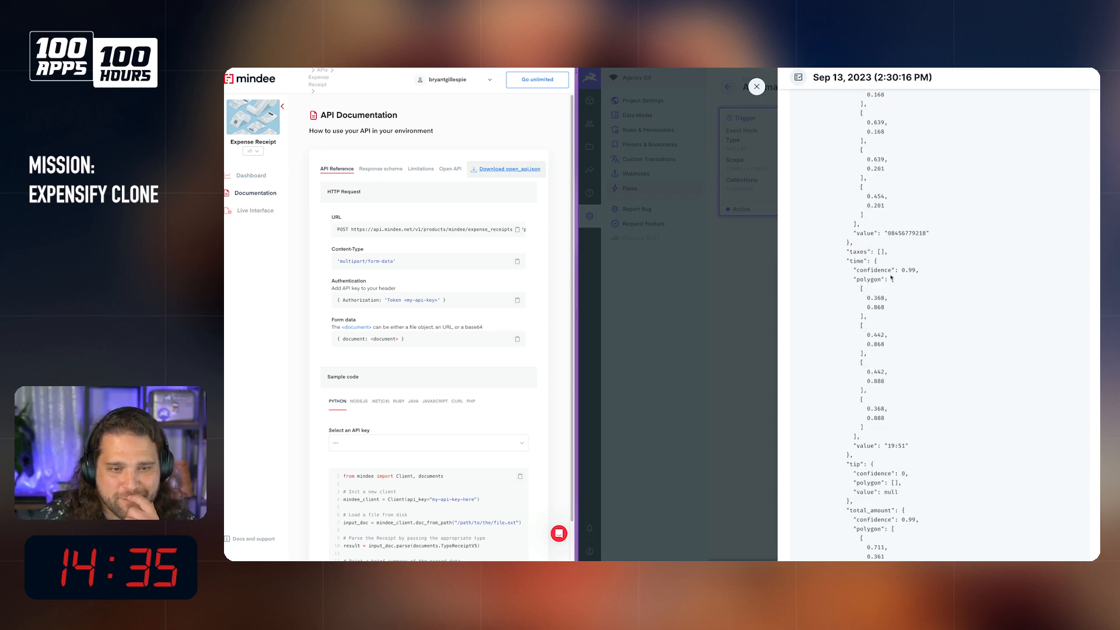
scroll(903, 278, down, 3)
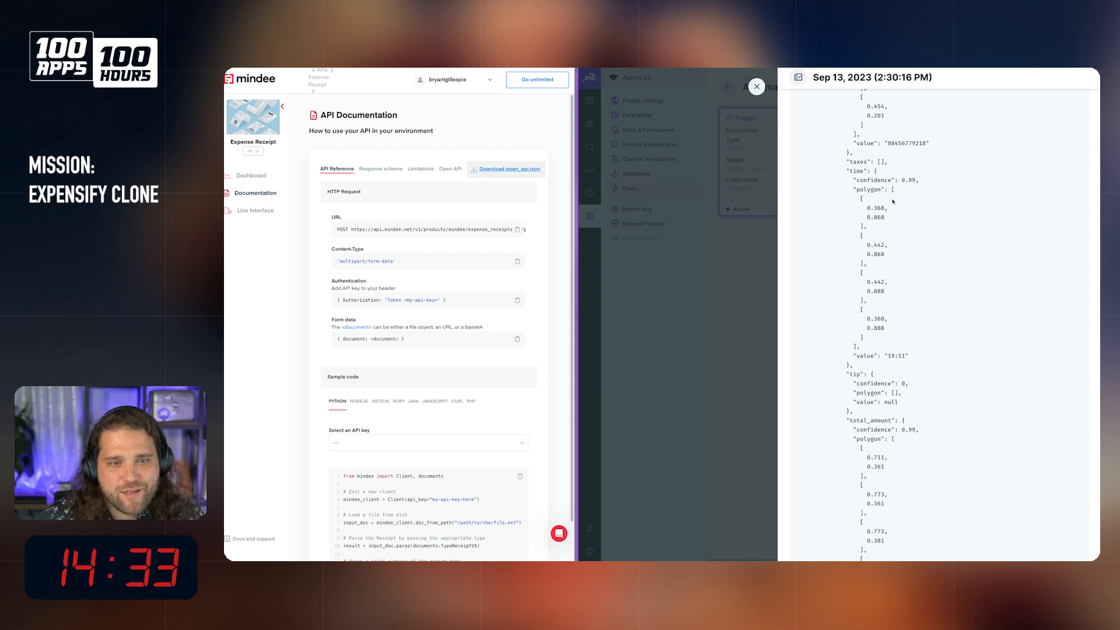
scroll(903, 227, up, 6)
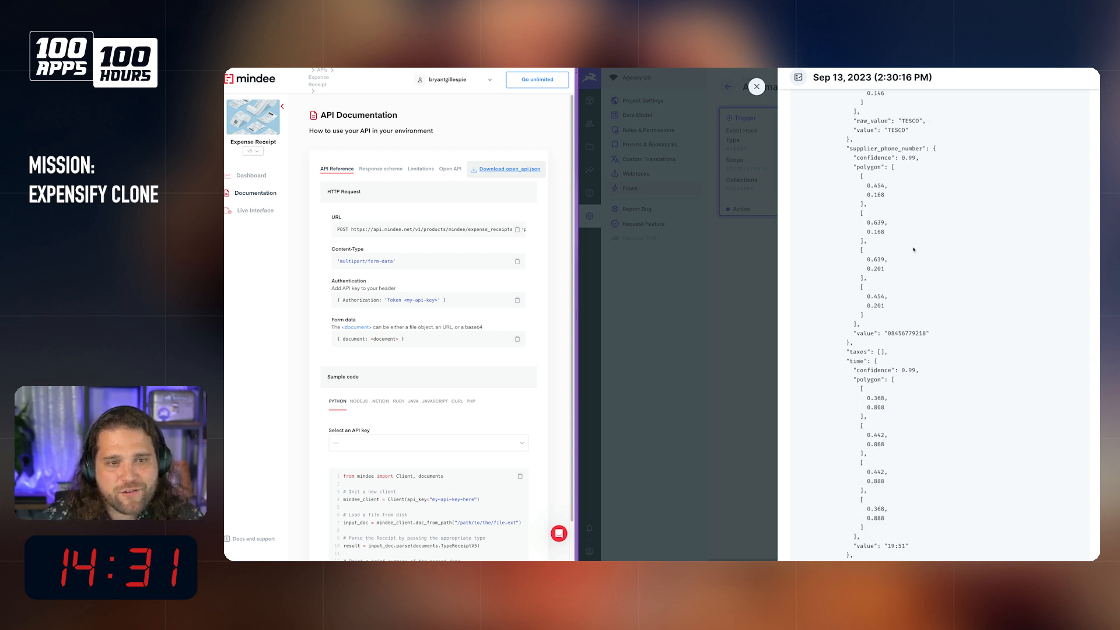
scroll(887, 318, down, 10)
scroll(912, 329, down, 6)
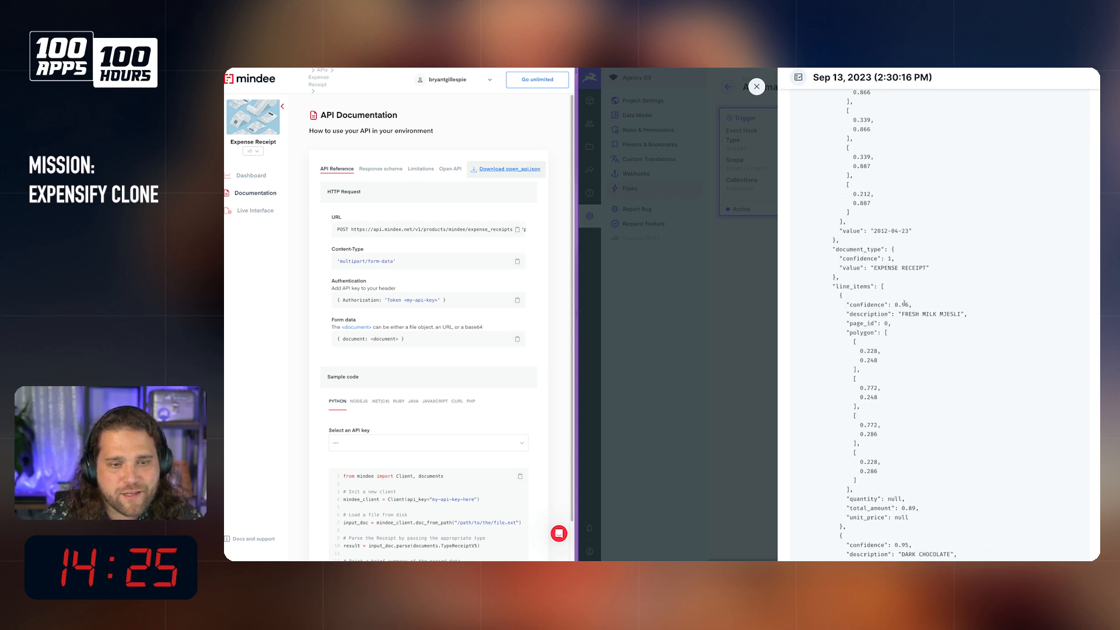
scroll(932, 349, down, 10)
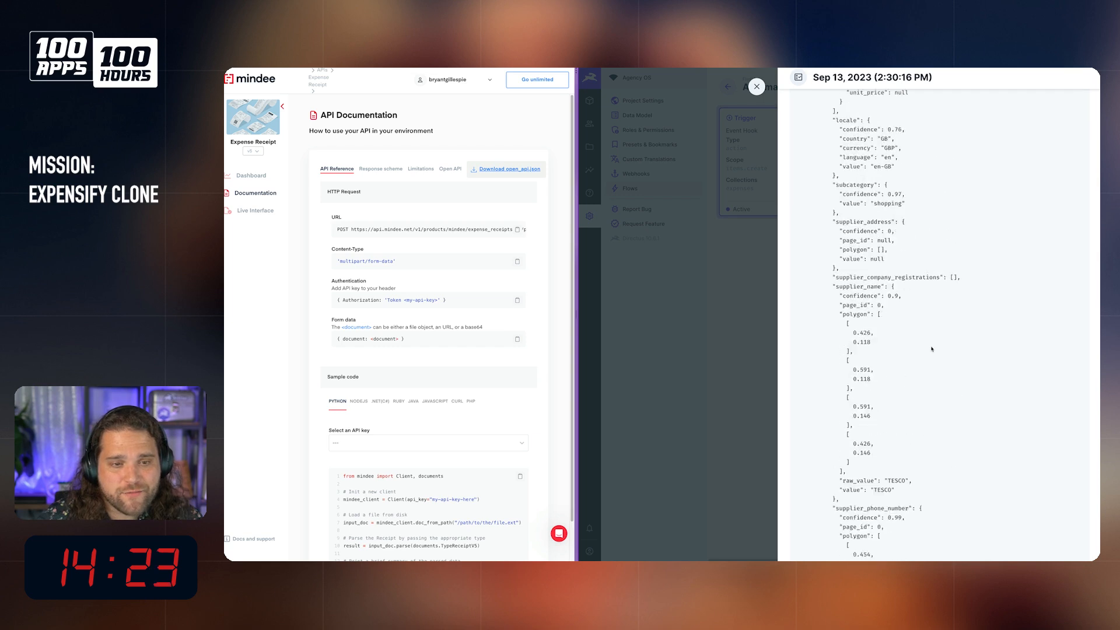
scroll(932, 349, down, 10)
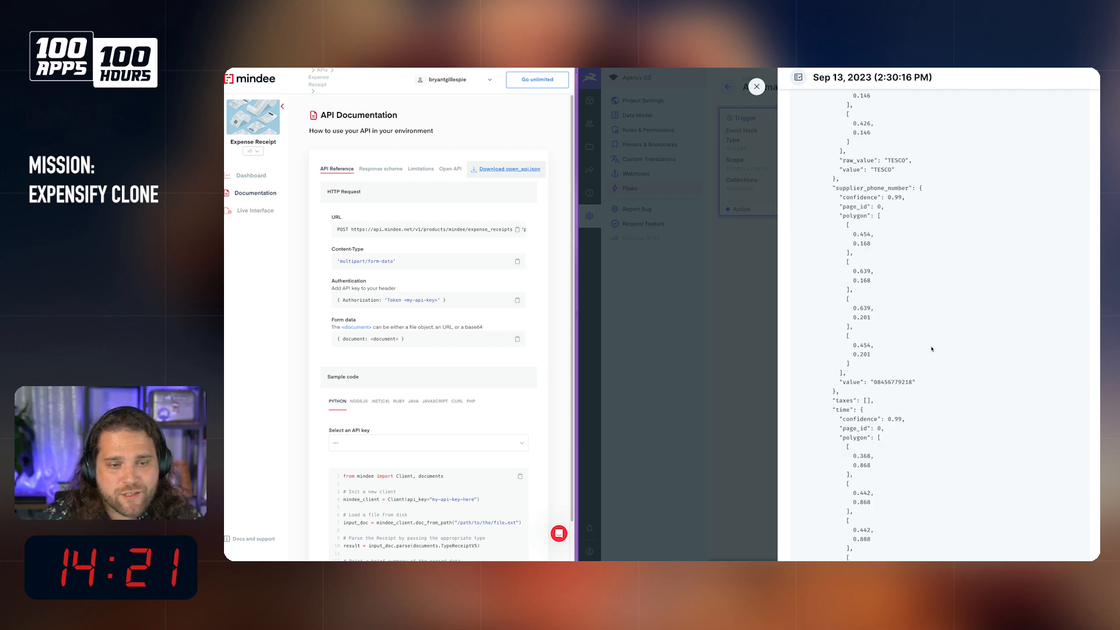
scroll(932, 349, down, 5)
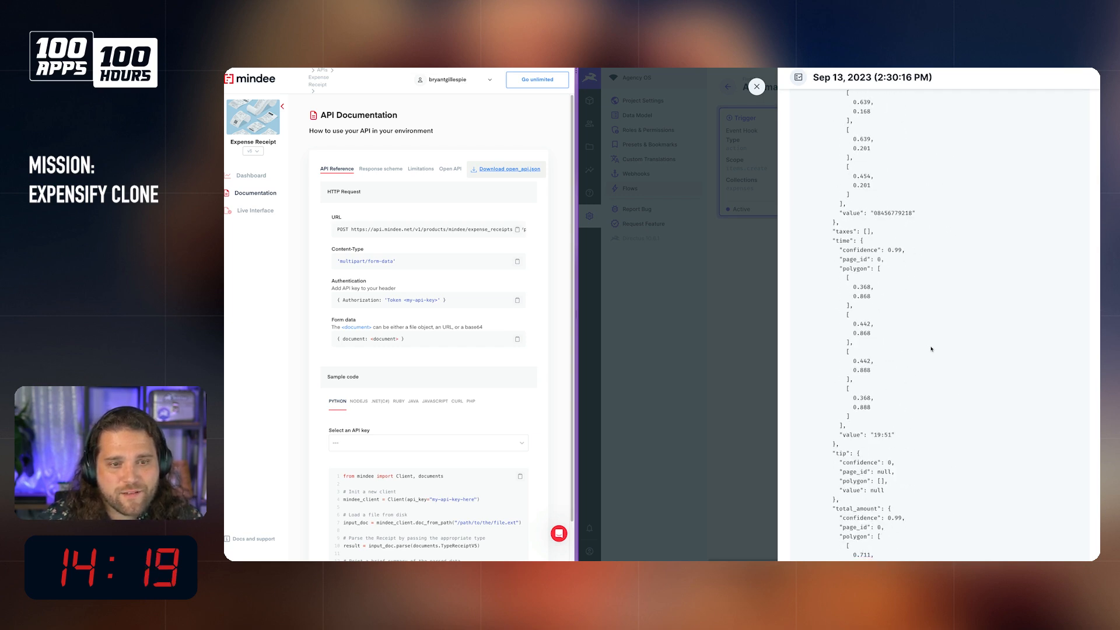
scroll(952, 363, down, 15)
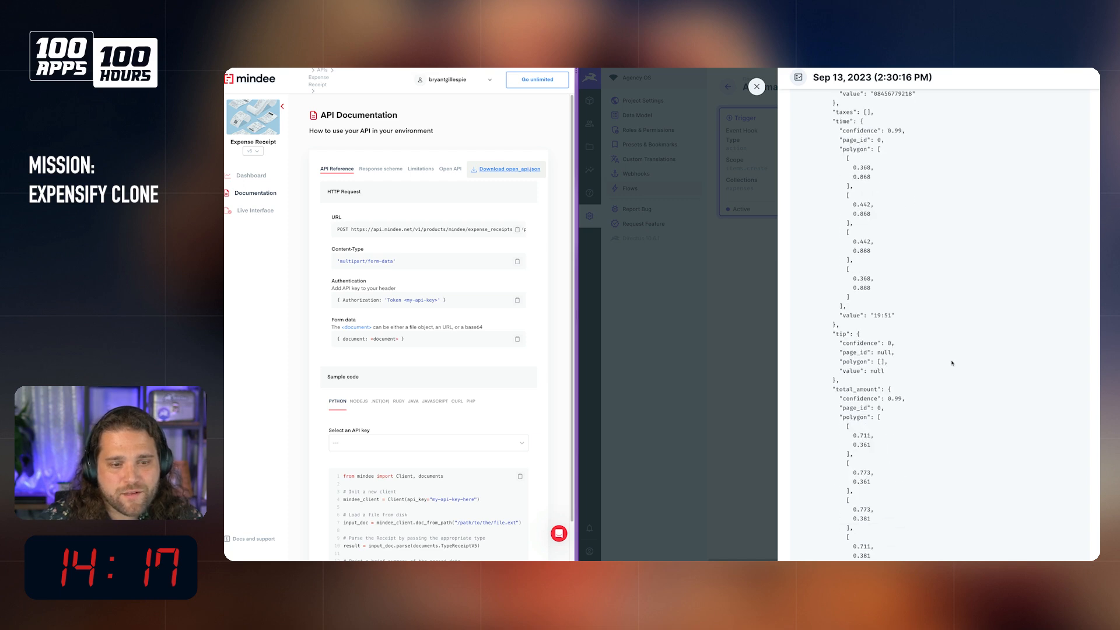
scroll(951, 363, down, 2)
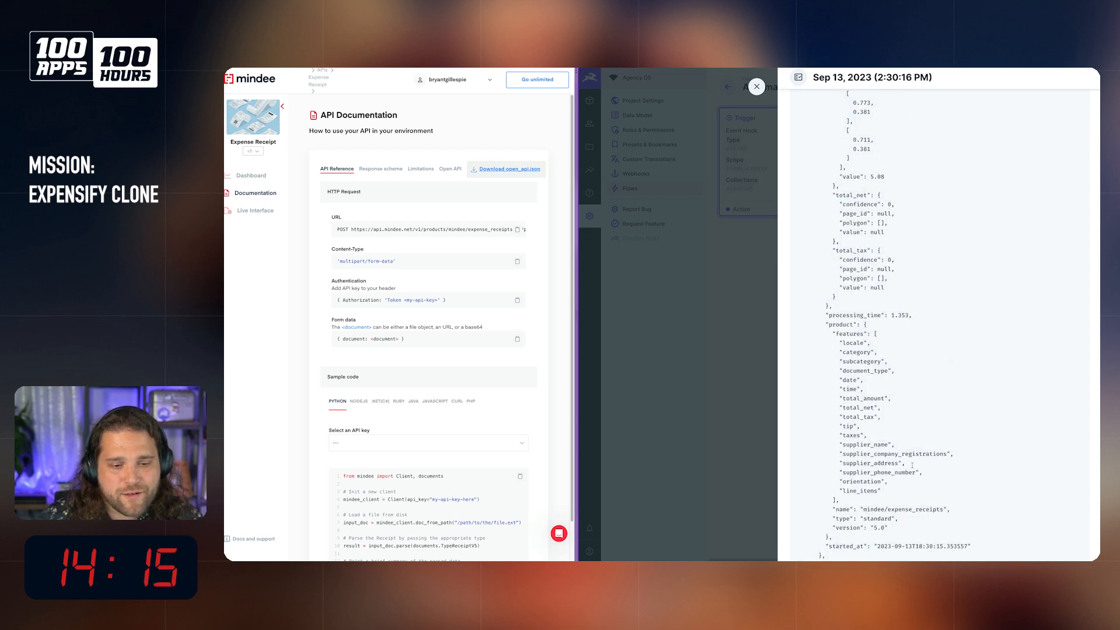
Step: Copy the complete OCR Receipt payload from the log and replace the contents of the untitled file in Visual Studio Code with it
drag(822, 535, 789, 234)
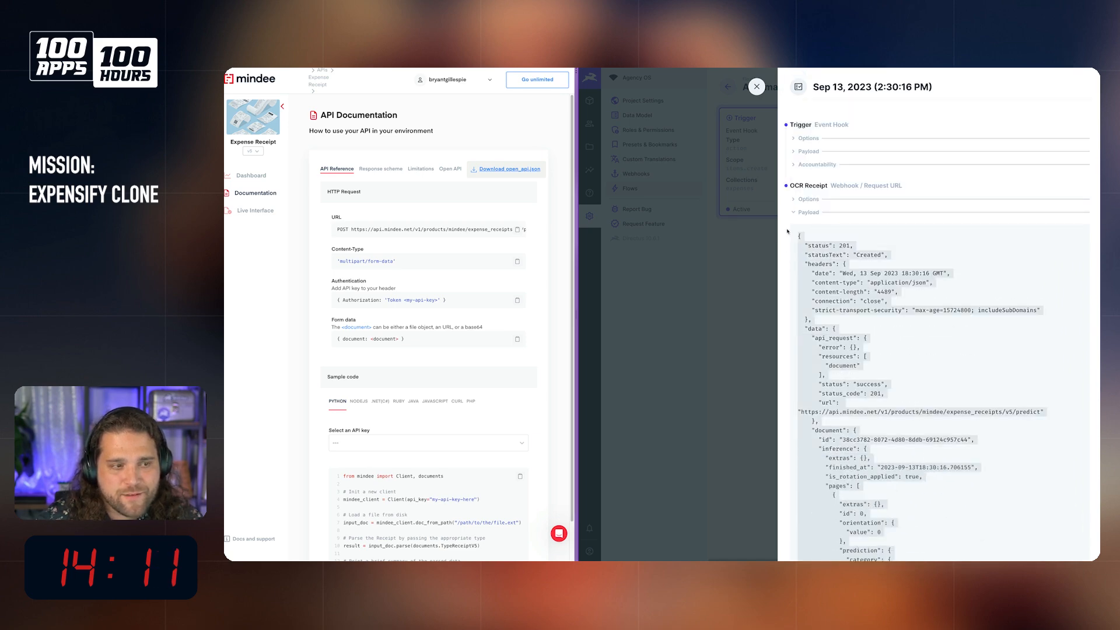
mouse_move(454, 558)
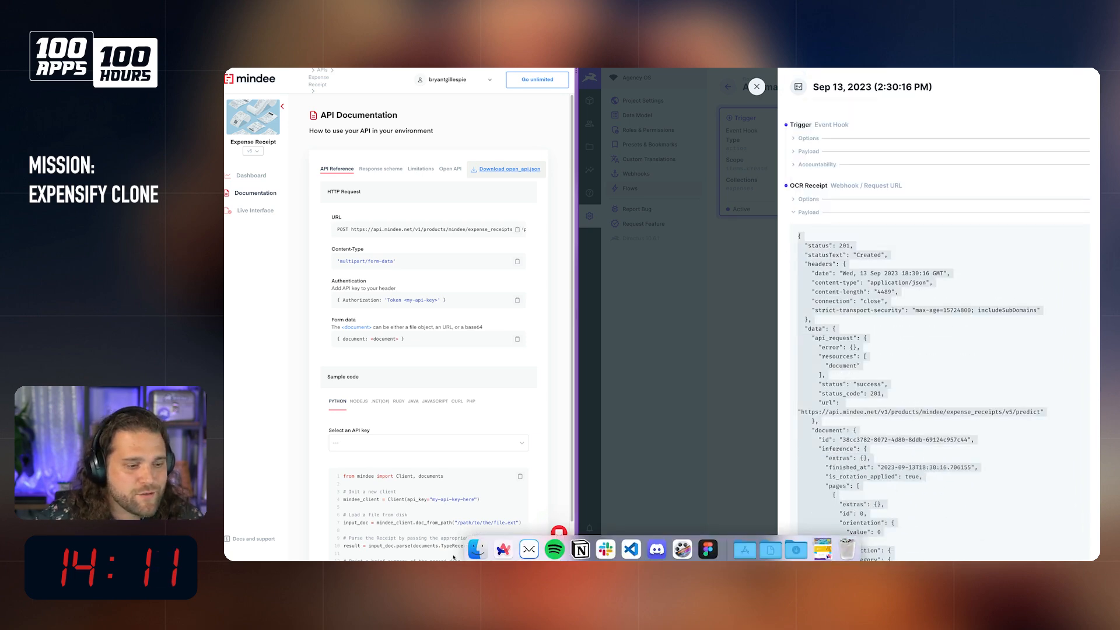
click(631, 549)
key(super+a)
key(BackSpace)
key(super+v)
Step: Search the pasted JSON for "date" and inspect the date entry within the prediction block
key(super+f)
text(da)
key(Return)
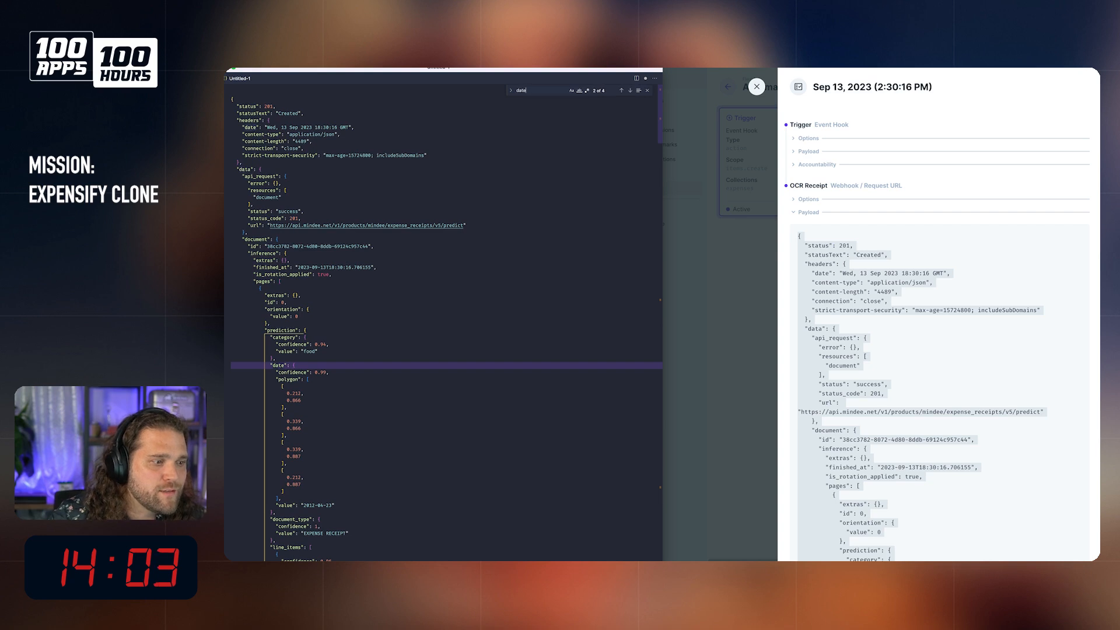
scroll(333, 462, down, 3)
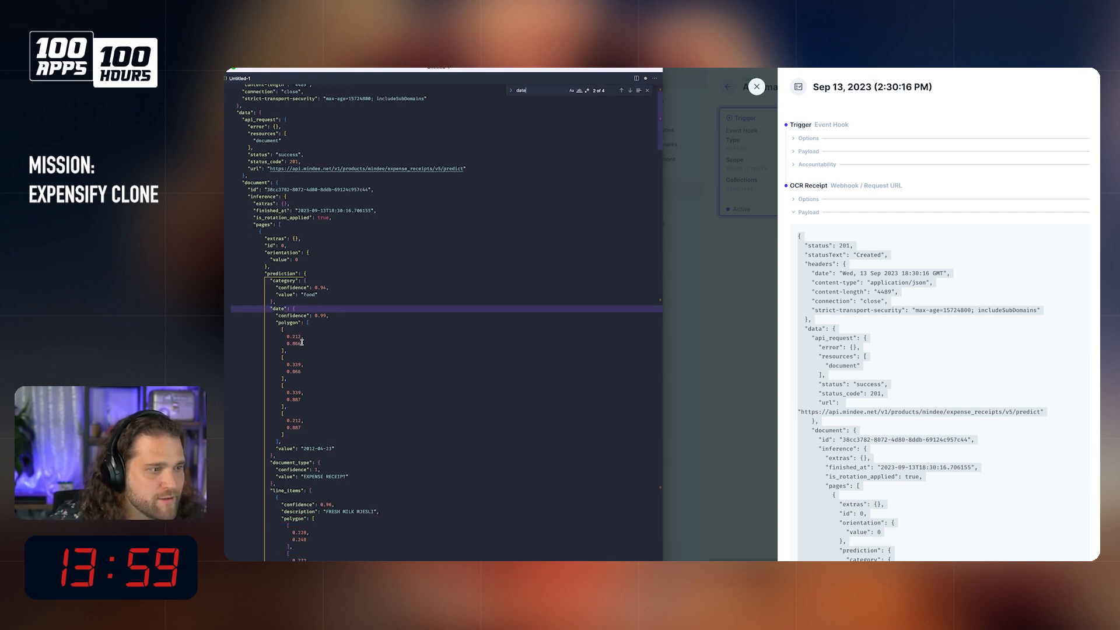
right_click(279, 305)
click(271, 308)
scroll(317, 303, up, 2)
Step: Return to the browser, close the flow log and separate the split view of the Mindee and Agency OS tabs
click(756, 89)
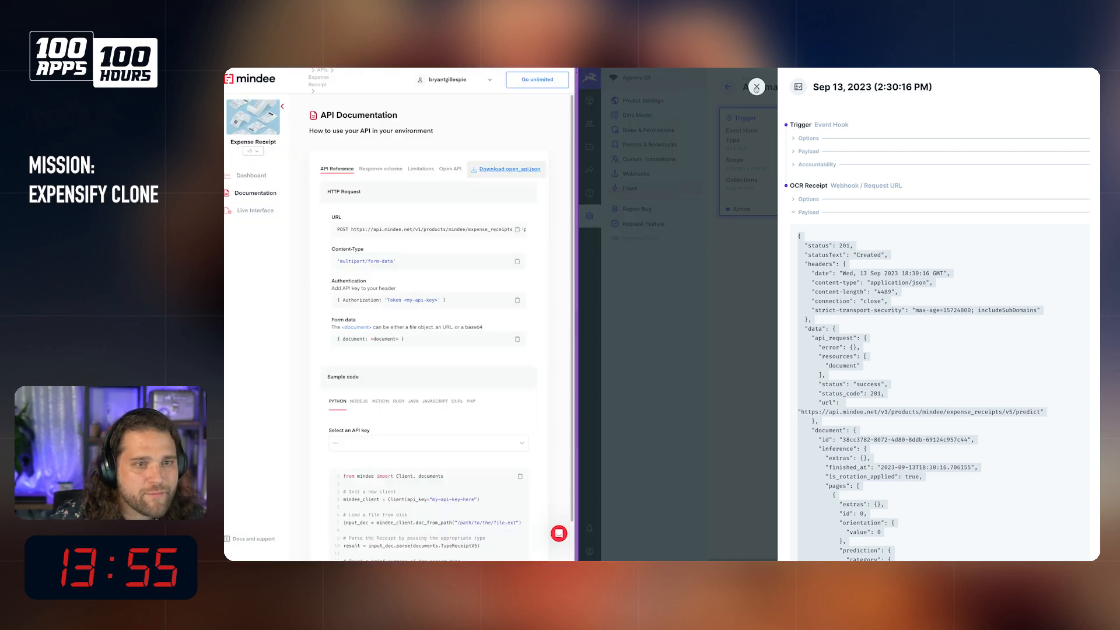
click(756, 88)
mouse_move(227, 552)
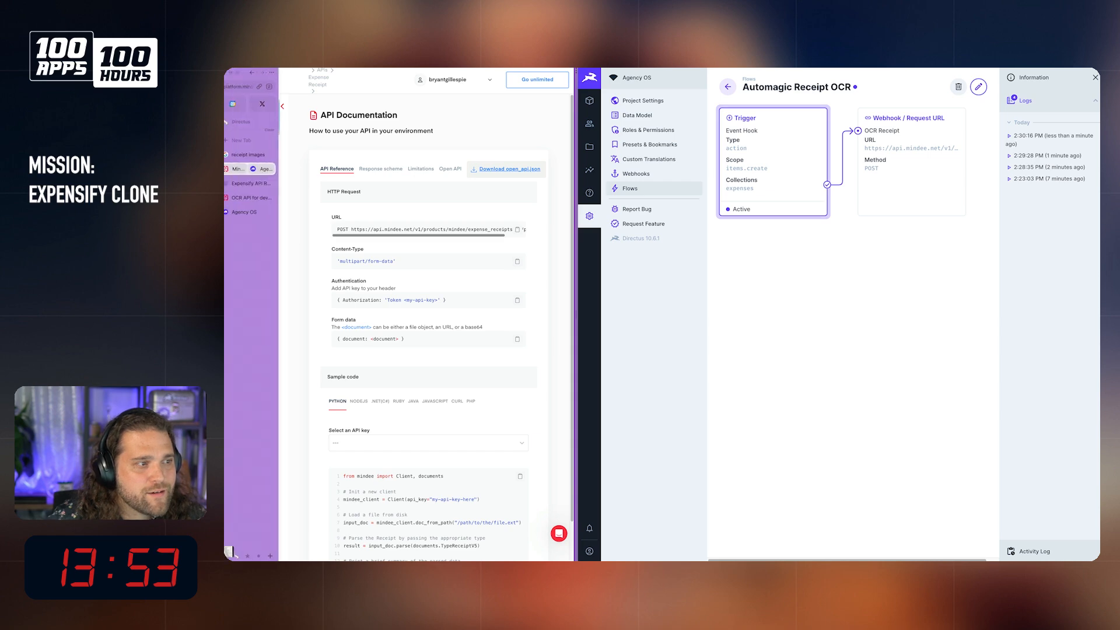
right_click(243, 171)
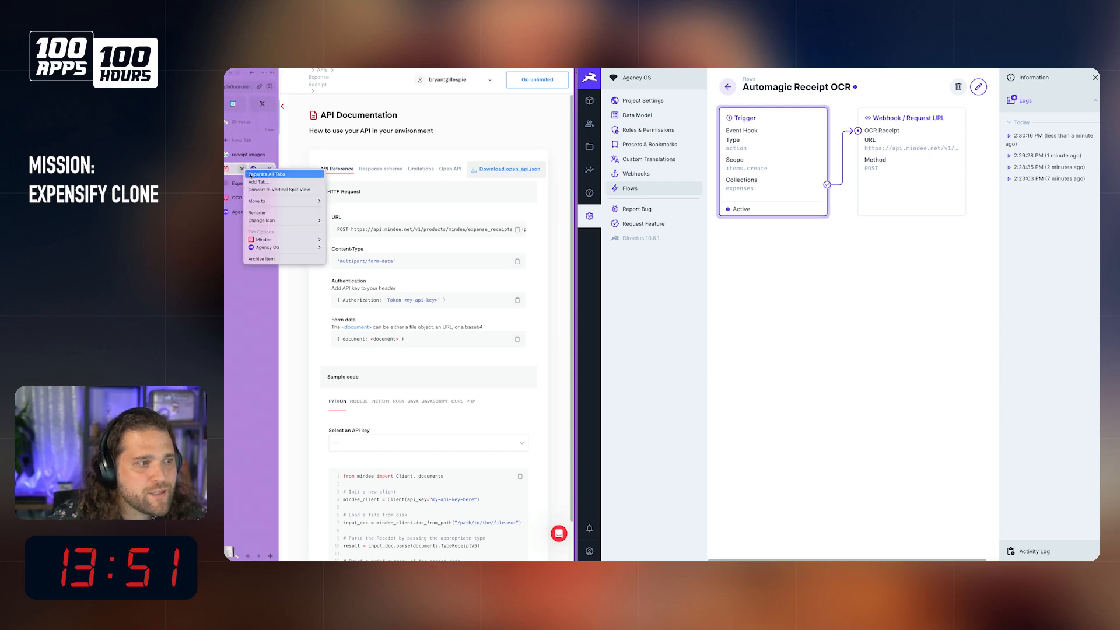
click(252, 174)
Step: Place the browser beside the code editor with the Agency OS tab showing, and widen it over part of the editor
key(super+shift+space)
key(Right)
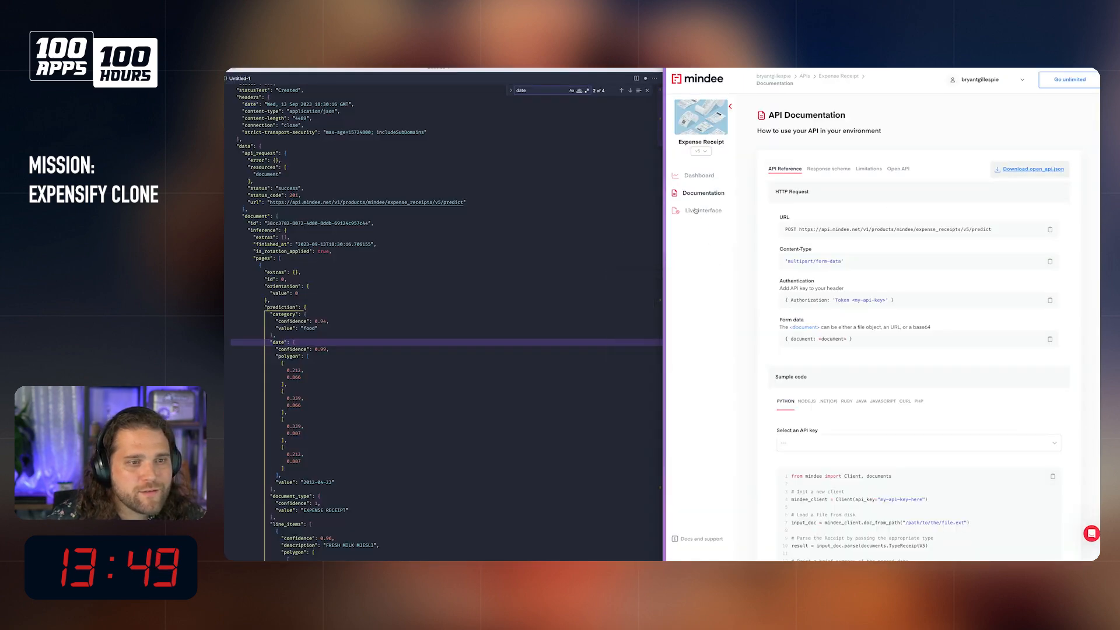
mouse_move(664, 215)
click(712, 183)
mouse_move(674, 260)
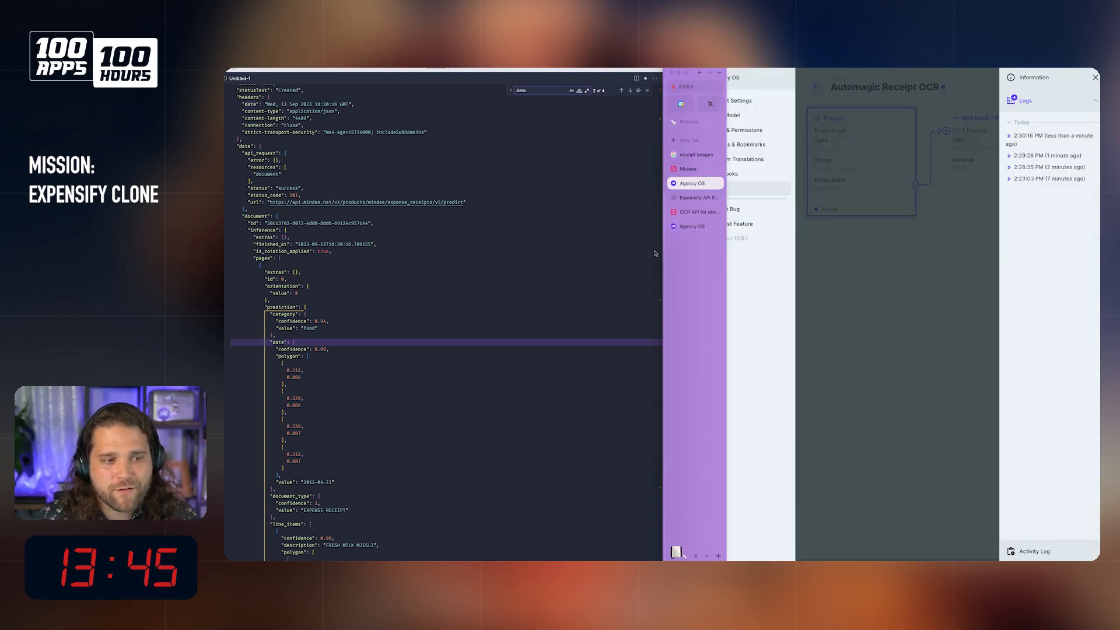
drag(661, 247, 563, 248)
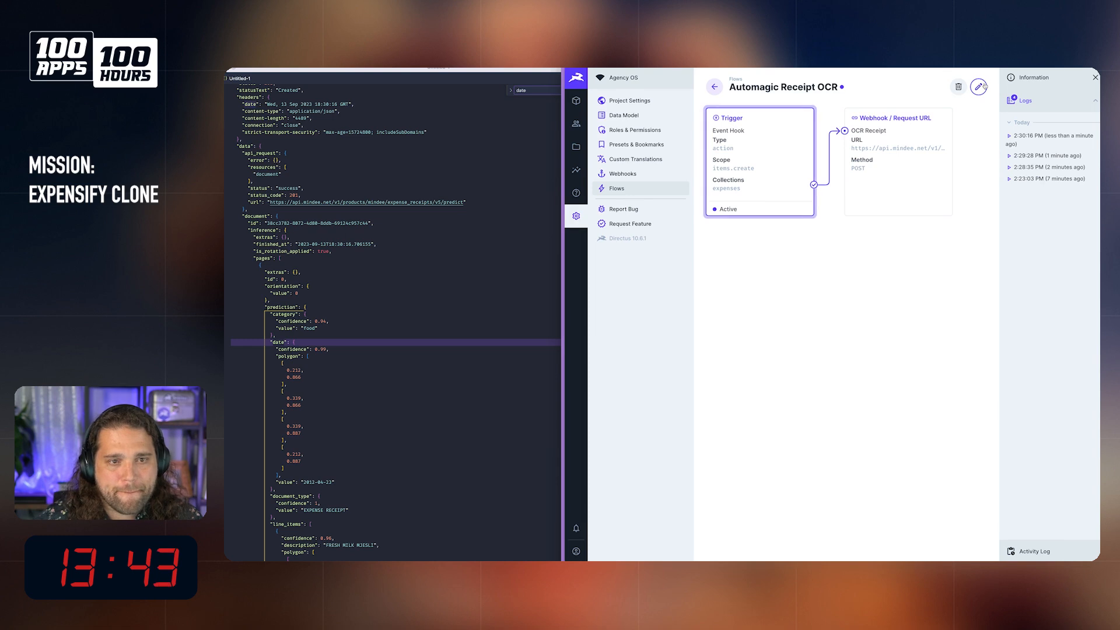
Step: Start editing the Automagic Receipt OCR flow and bring the OCR Receipt operation's outputs into view
click(978, 86)
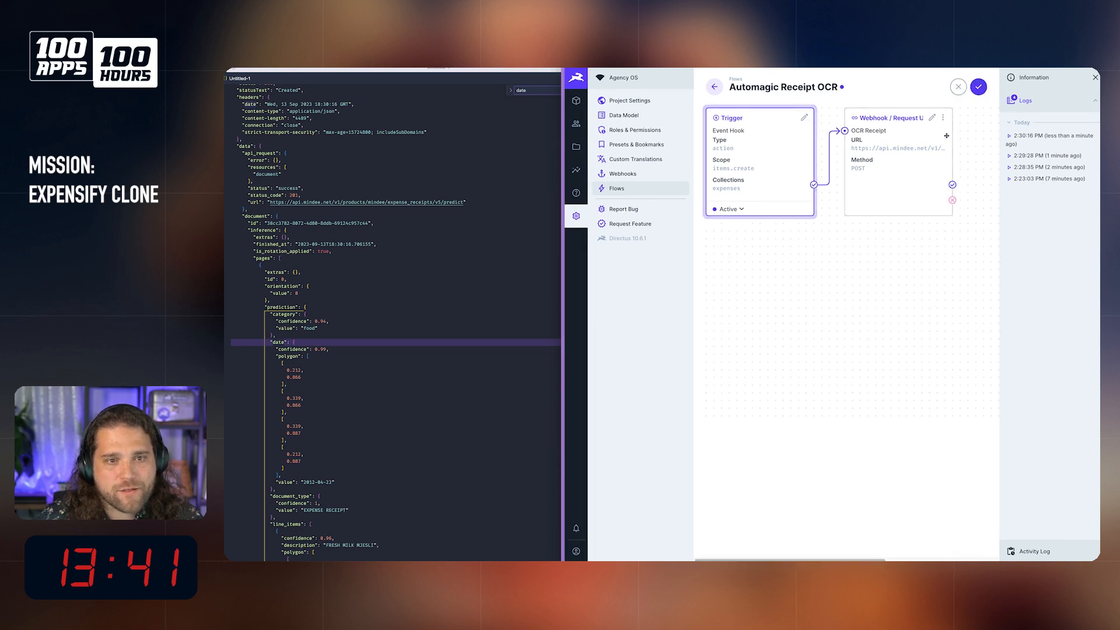
scroll(903, 187, right, 2)
scroll(902, 187, left, 3)
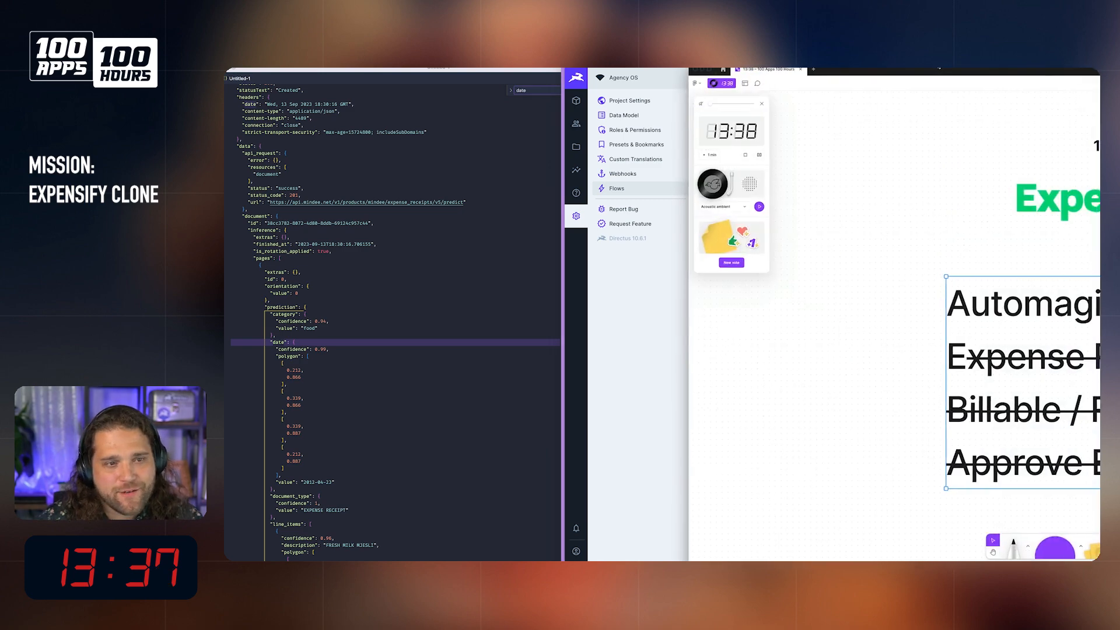
mouse_move(952, 185)
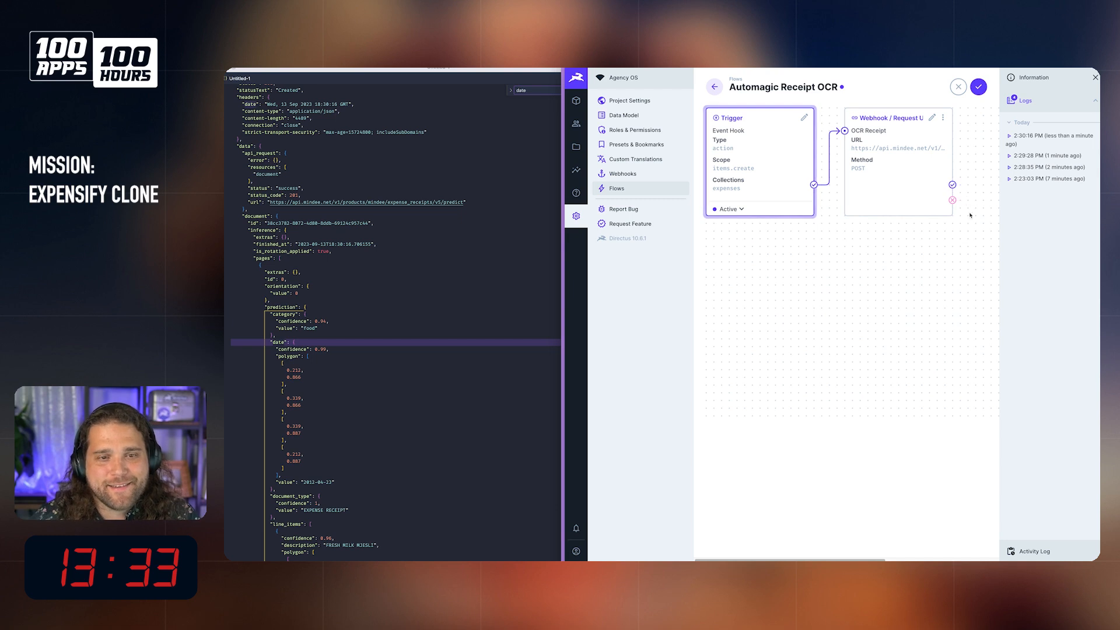
scroll(801, 253, right, 3)
scroll(743, 141, left, 3)
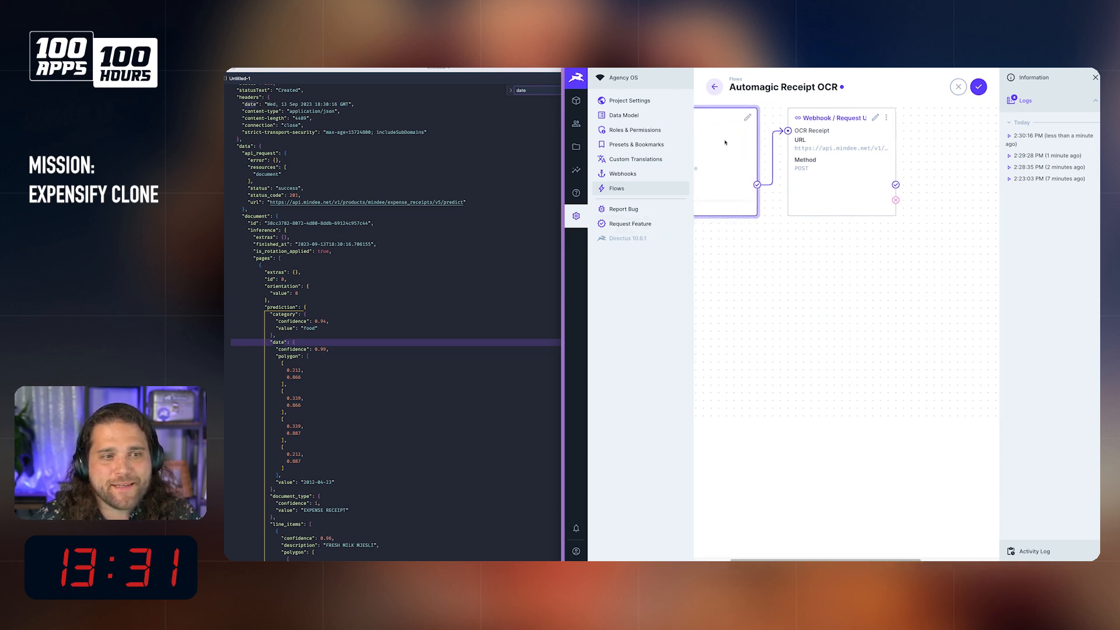
scroll(801, 187, right, 3)
mouse_move(899, 186)
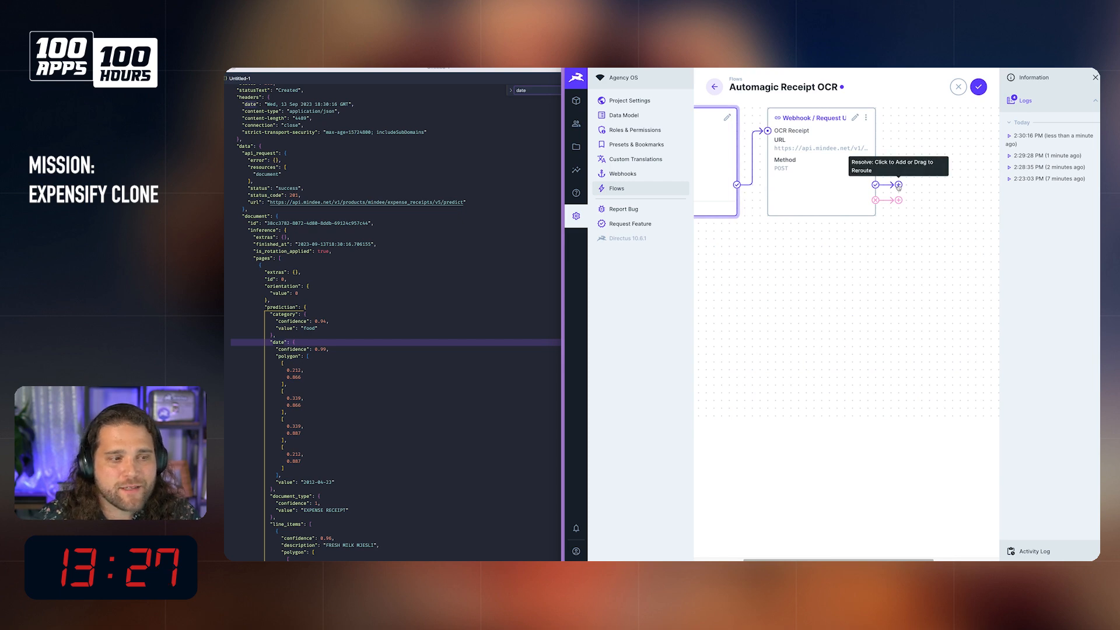
click(898, 185)
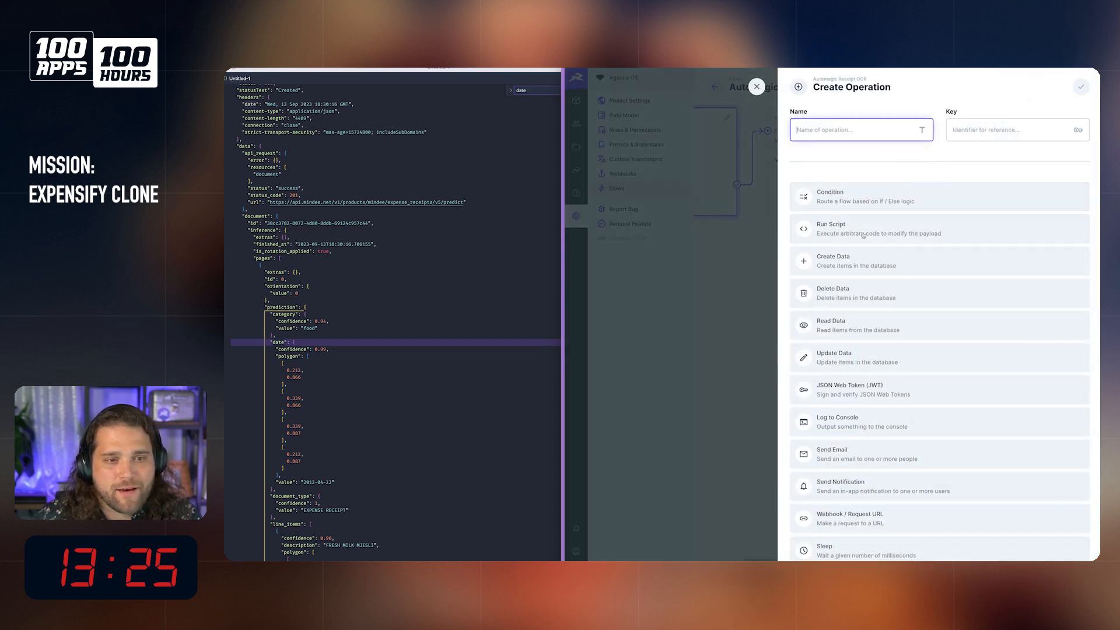
click(863, 233)
click(858, 130)
text(Form)
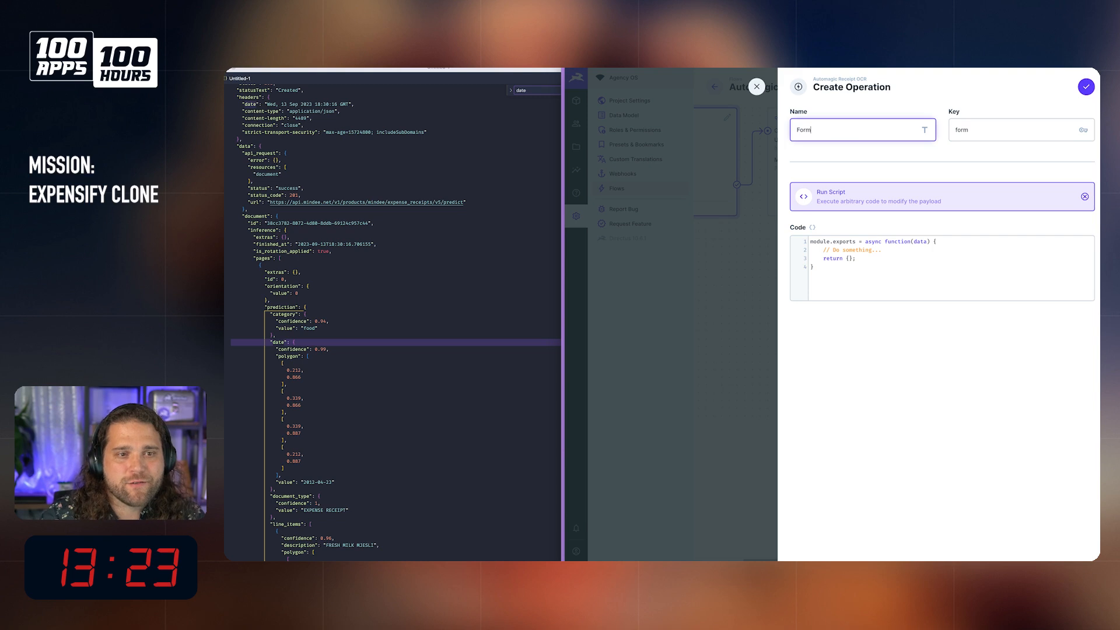
text(at Data)
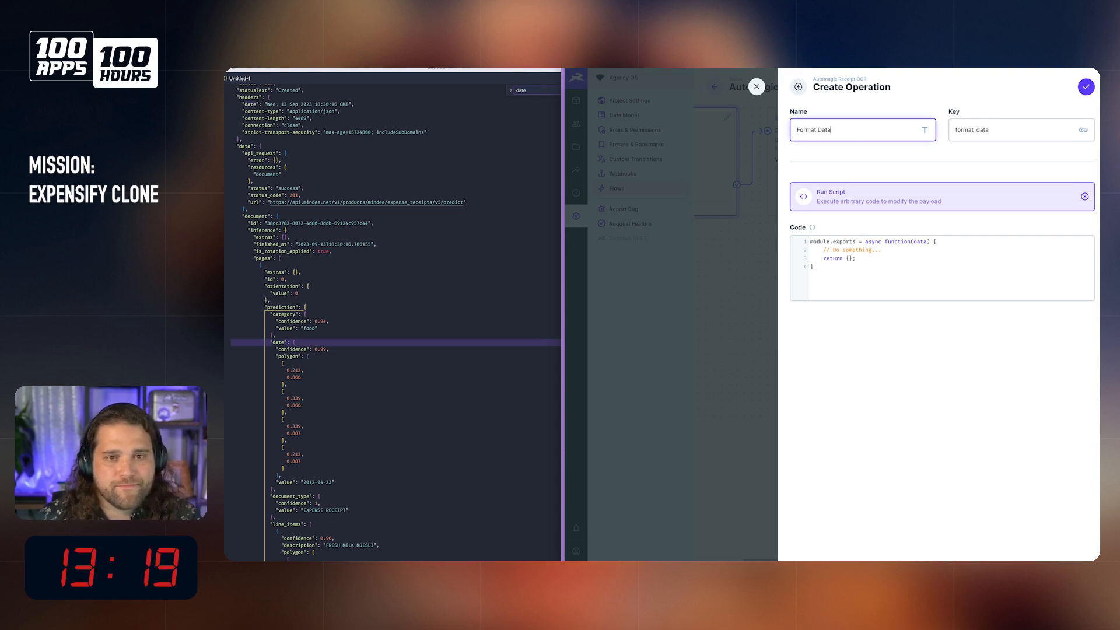
click(757, 86)
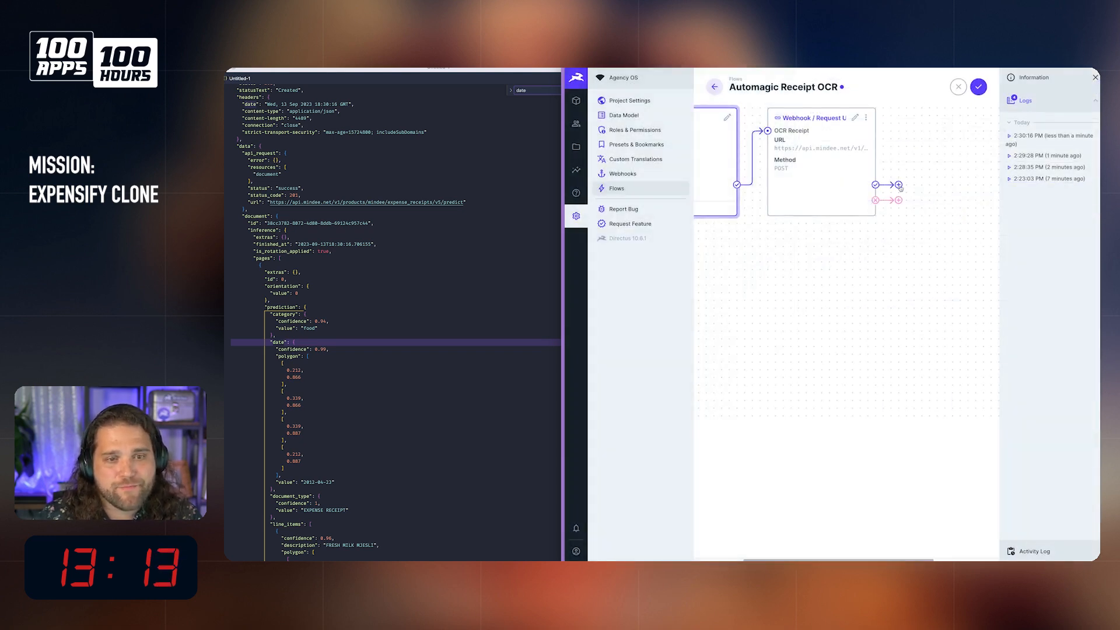
Step: Add an Update Data operation named "Update Expense" to the OCR Receipt operation's success path, targeting the Expenses collection
click(892, 186)
click(876, 358)
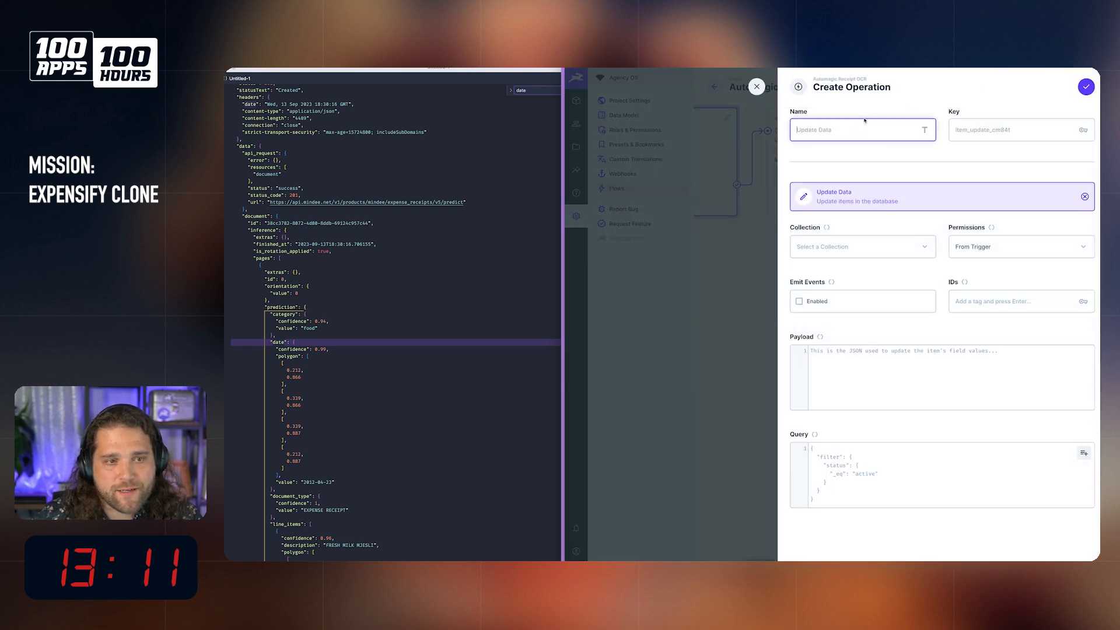
text(Update Expense)
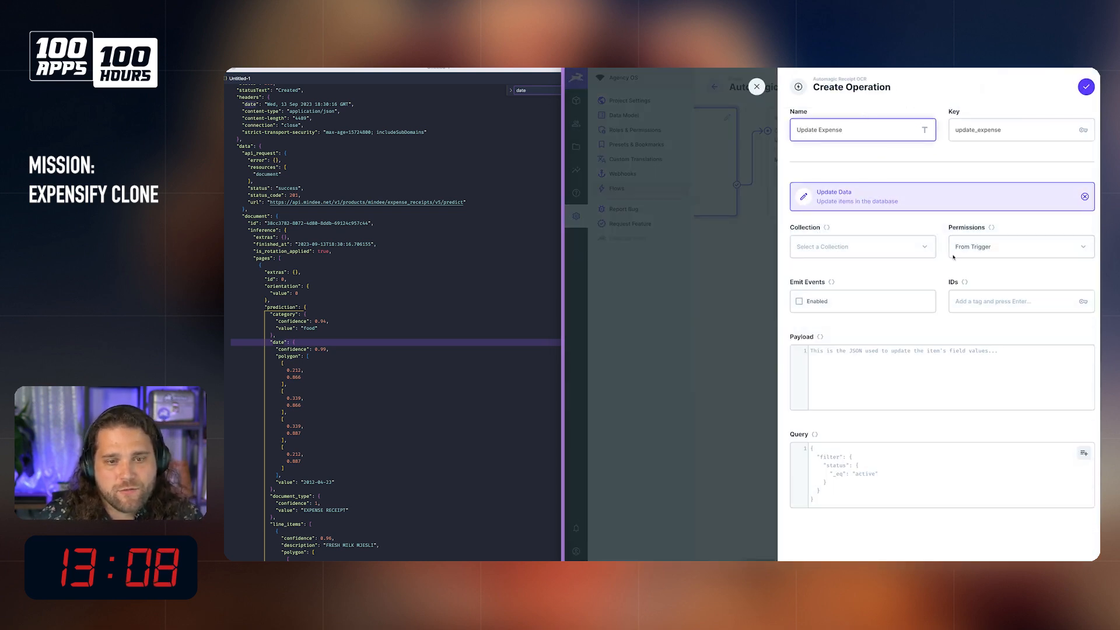
click(954, 254)
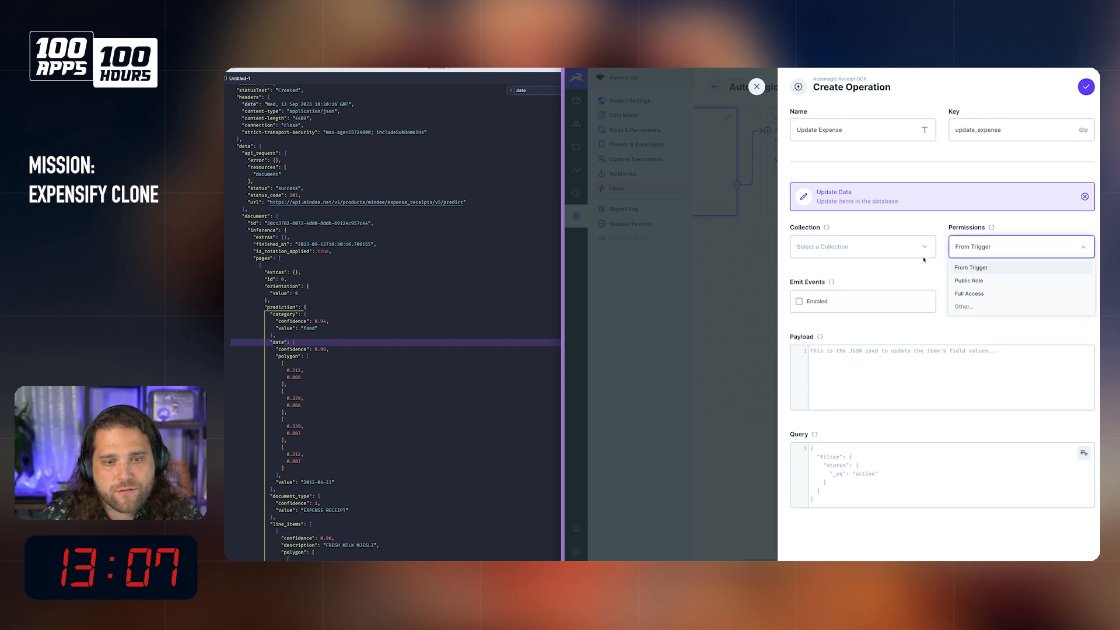
click(857, 254)
text(expen)
click(851, 312)
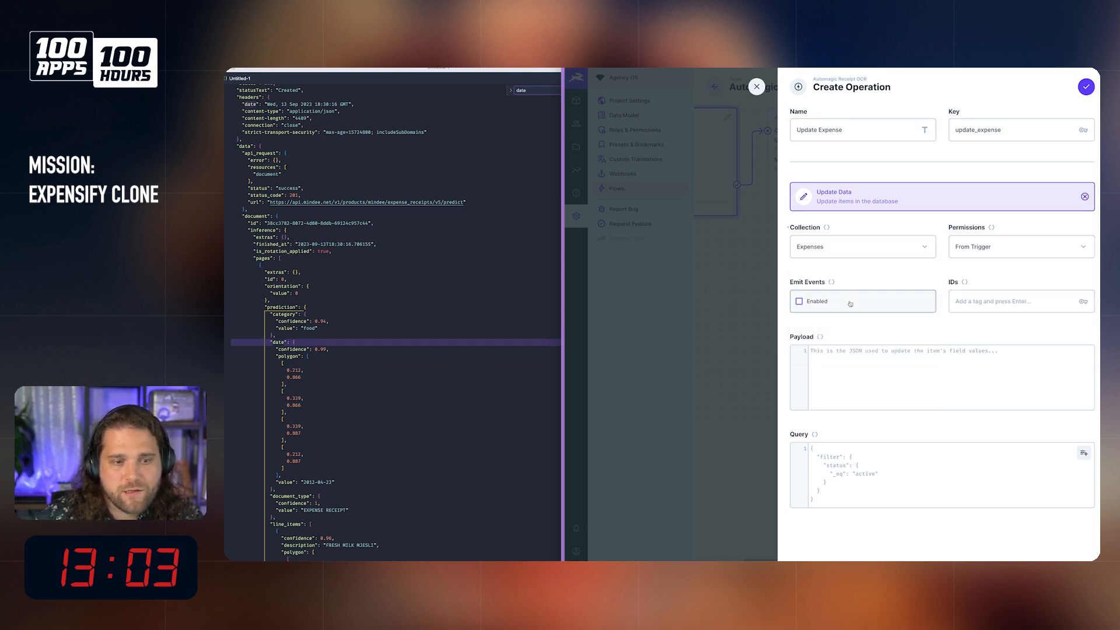
Step: Set the update operation's IDs to {{$trigger.body.keys[0]}}
click(966, 283)
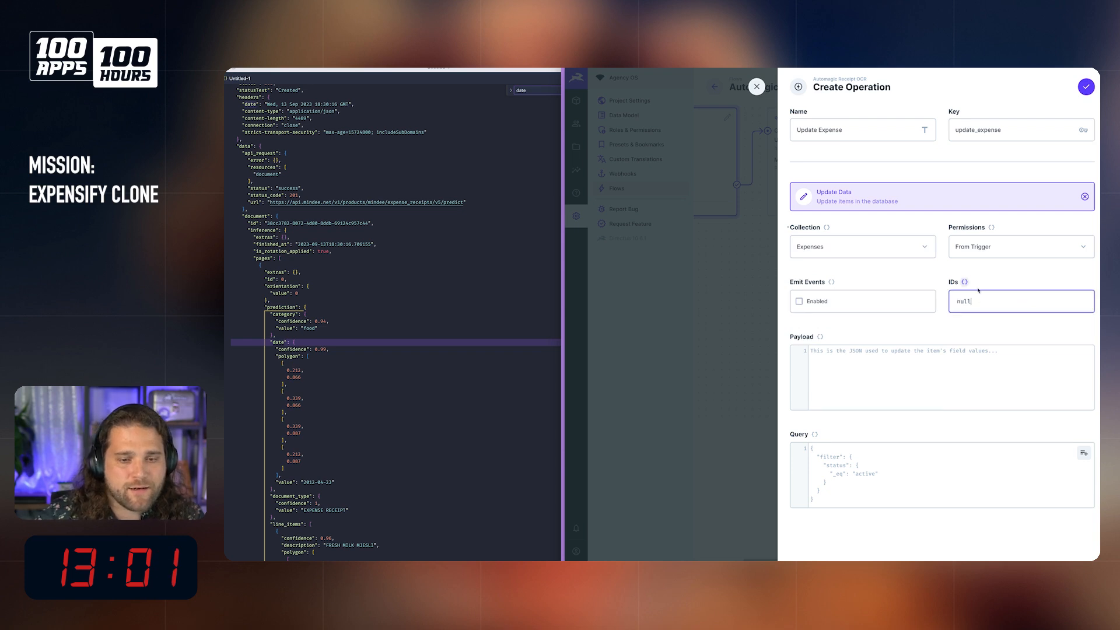
text({{$trigger)
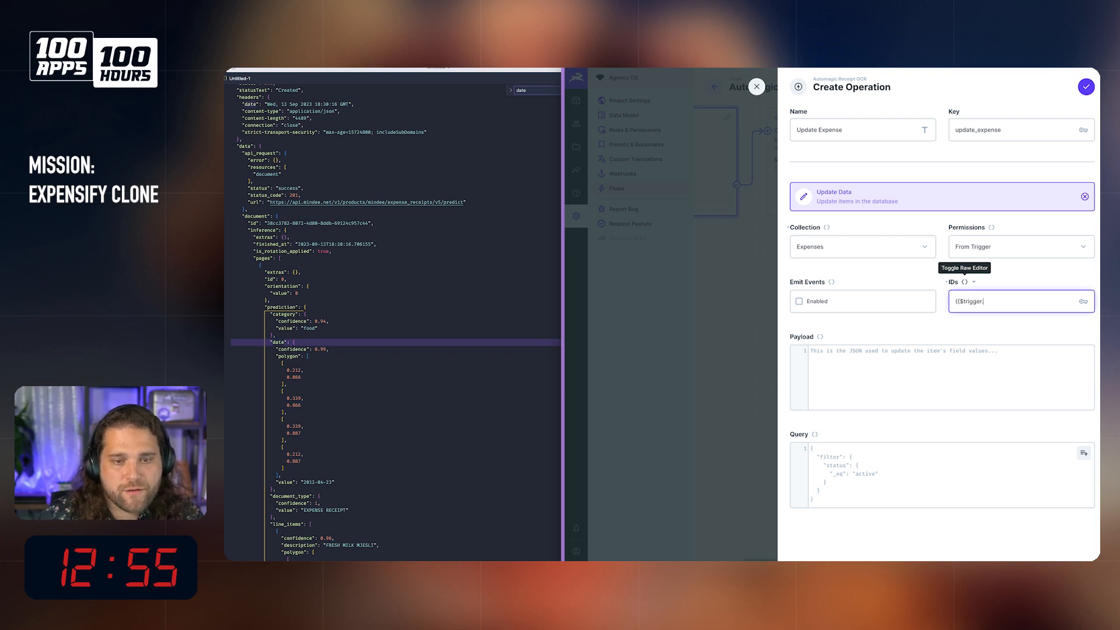
scroll(327, 227, up, 1)
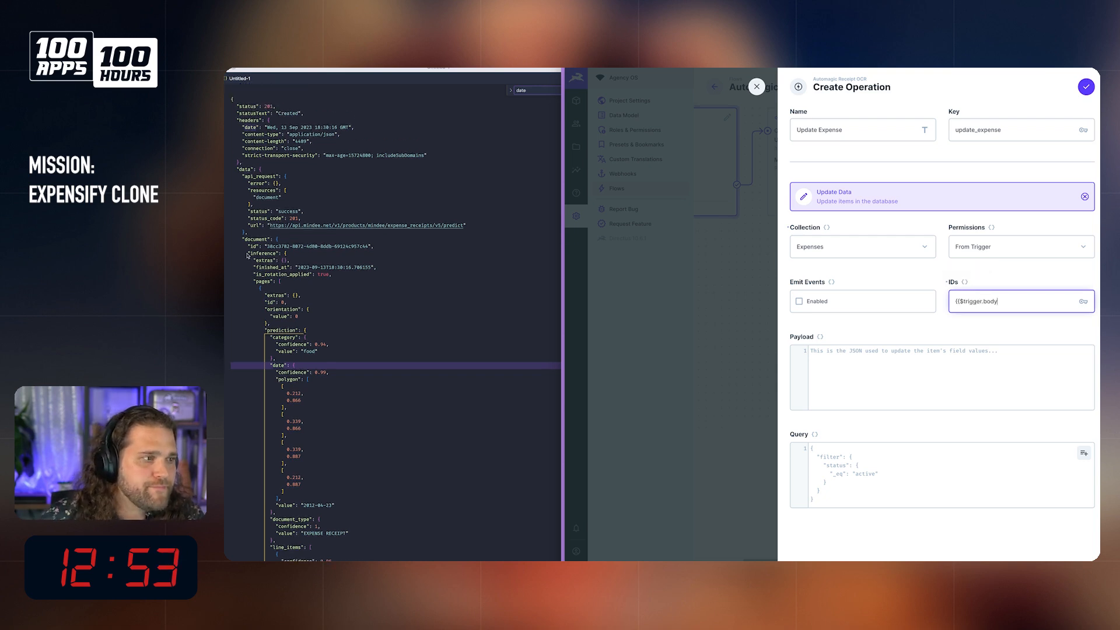
click(301, 222)
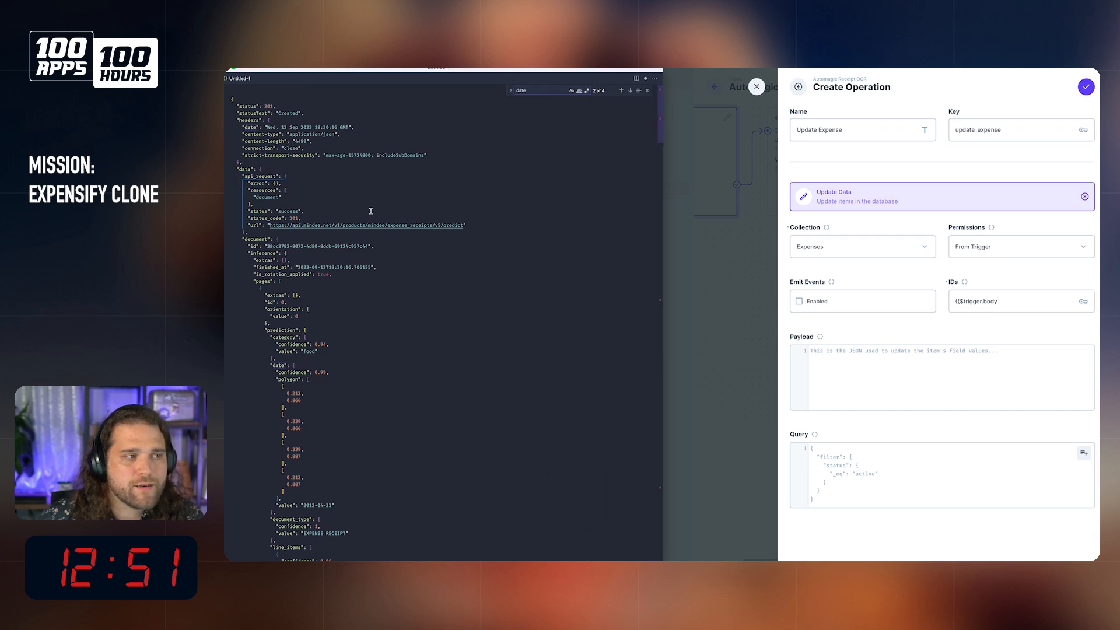
click(1041, 298)
text(.keys[0]})
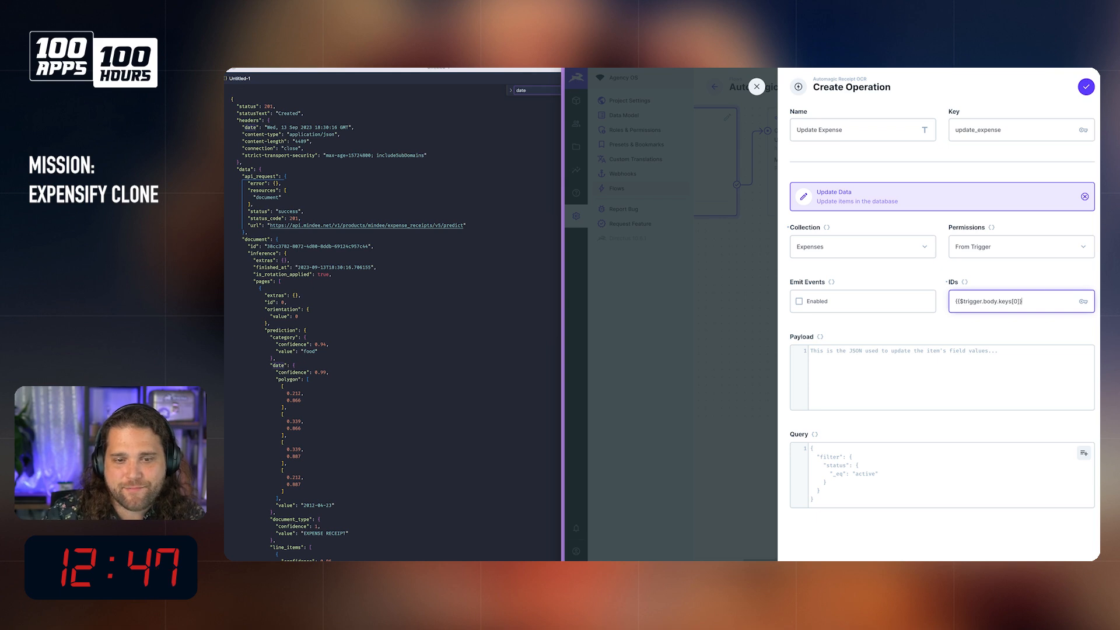
key(Return)
Step: Start the payload as a JSON object with "merchant" and "expense_date" keys, leaving their values empty
click(936, 381)
text({)
key(Return)
text("merchant")
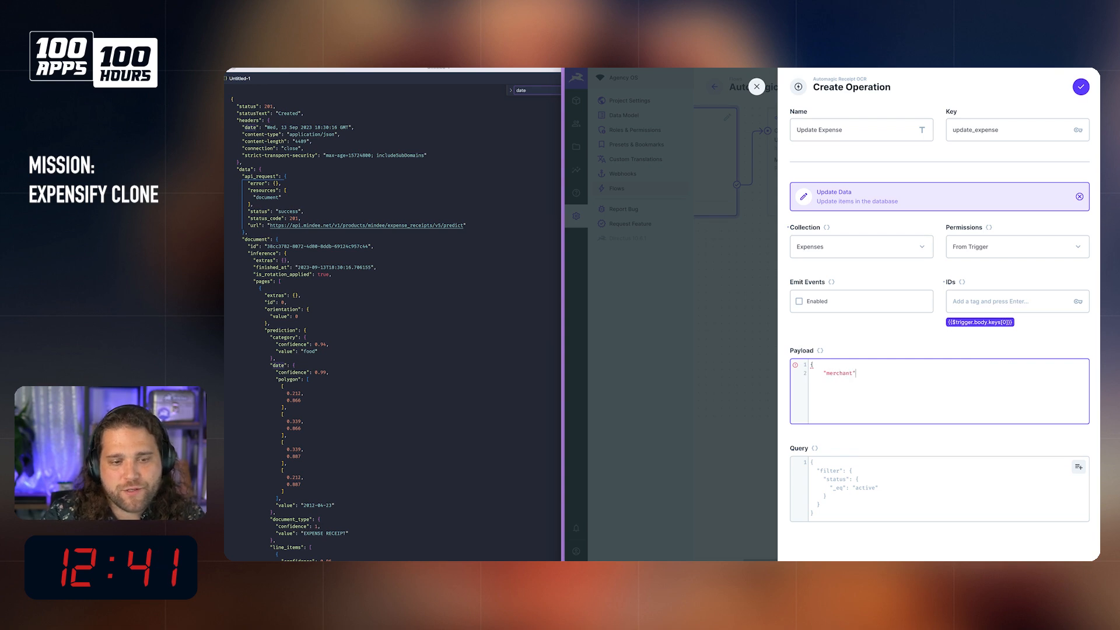
text(": ,)
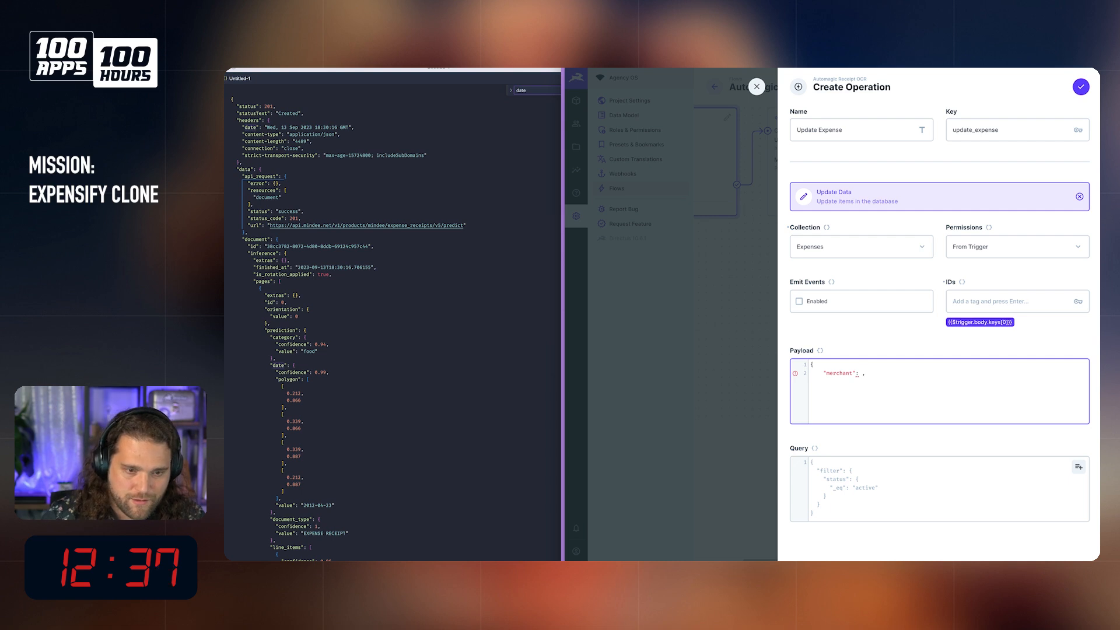
text( "date)
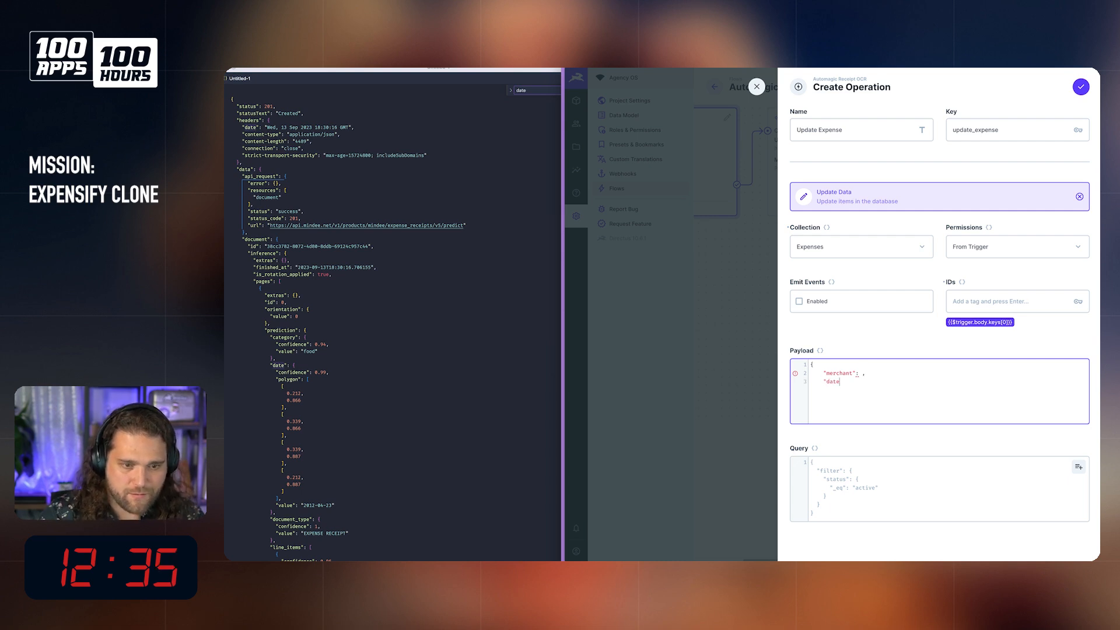
key(BackSpace)
text(expens)
text(eo)
key(BackSpace)
text(-d)
key(BackSpace)
key(BackSpace)
text(_)
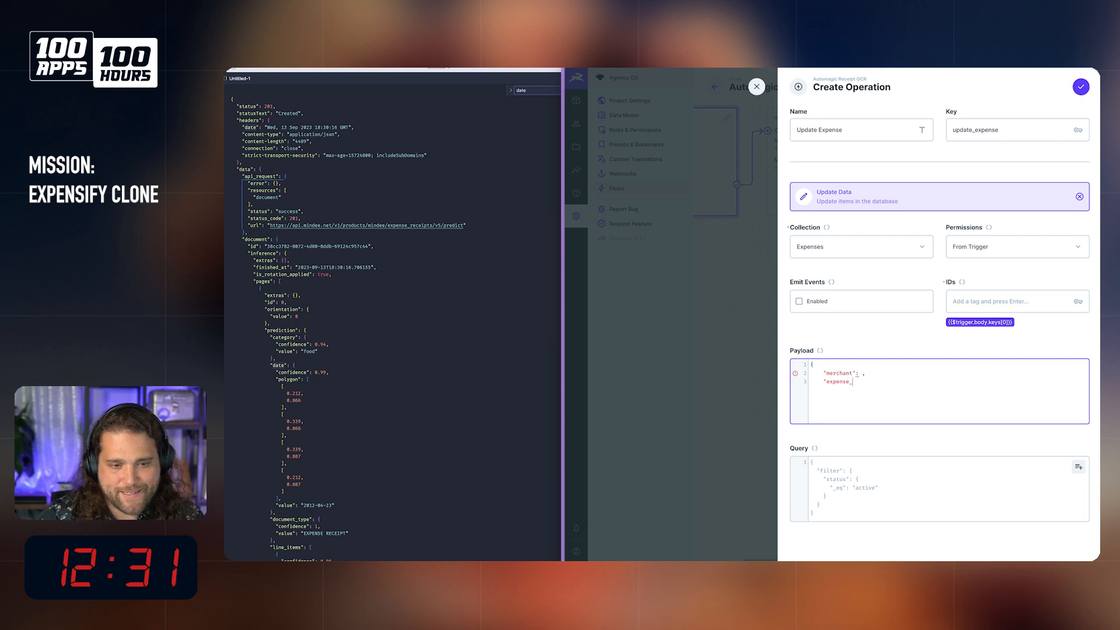
text(date": )
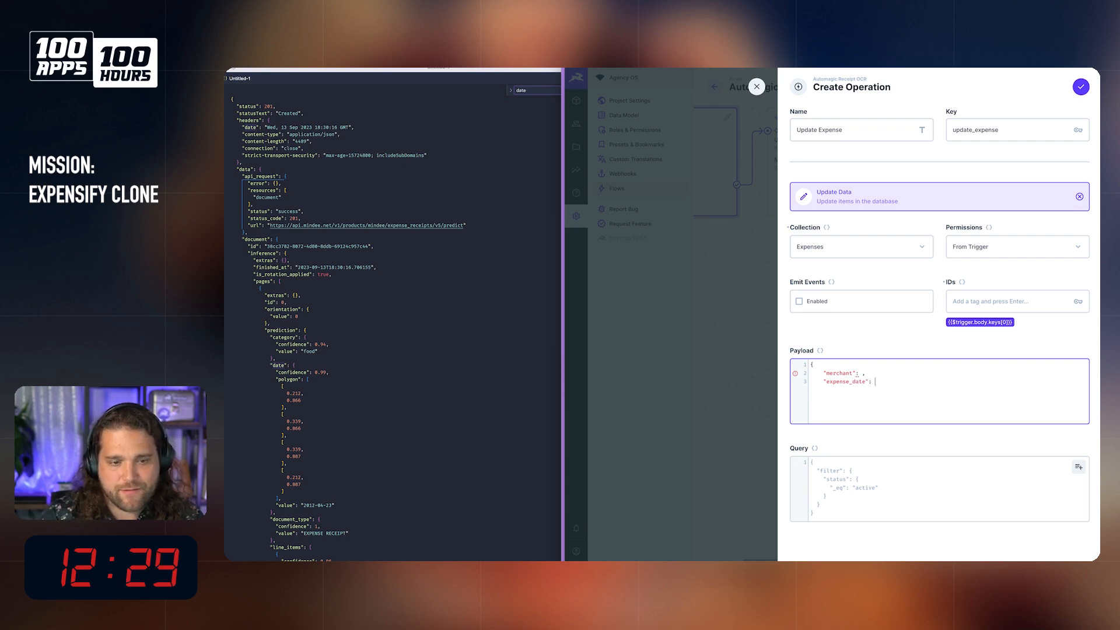
text(,)
Step: Add an empty "amount" key as the payload's last entry and close the JSON object
key(Return)
text("amount")
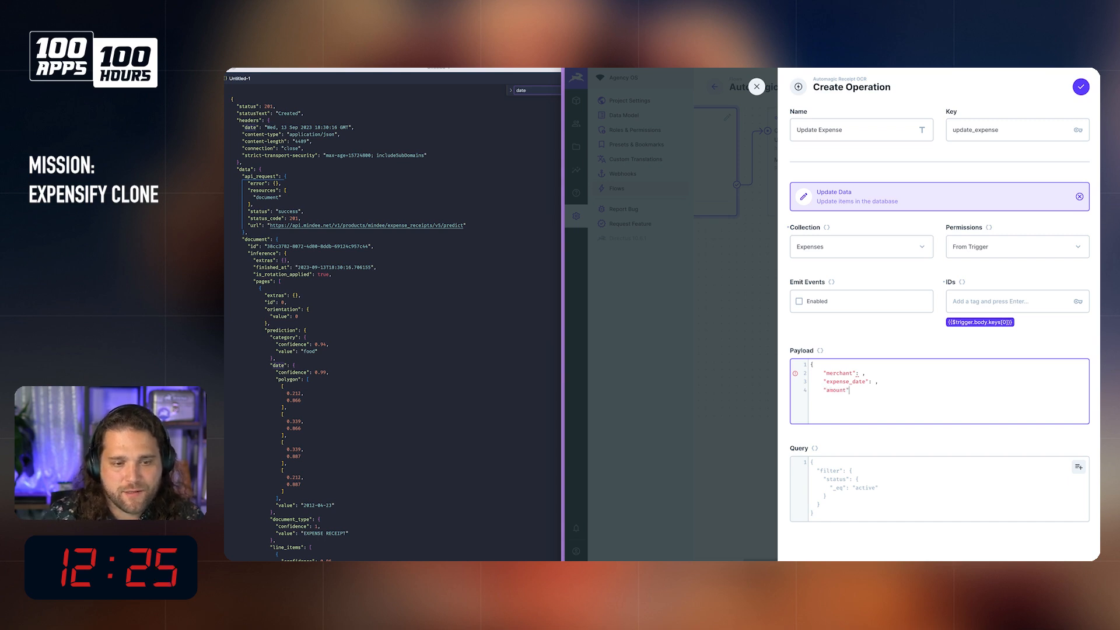
text(: )
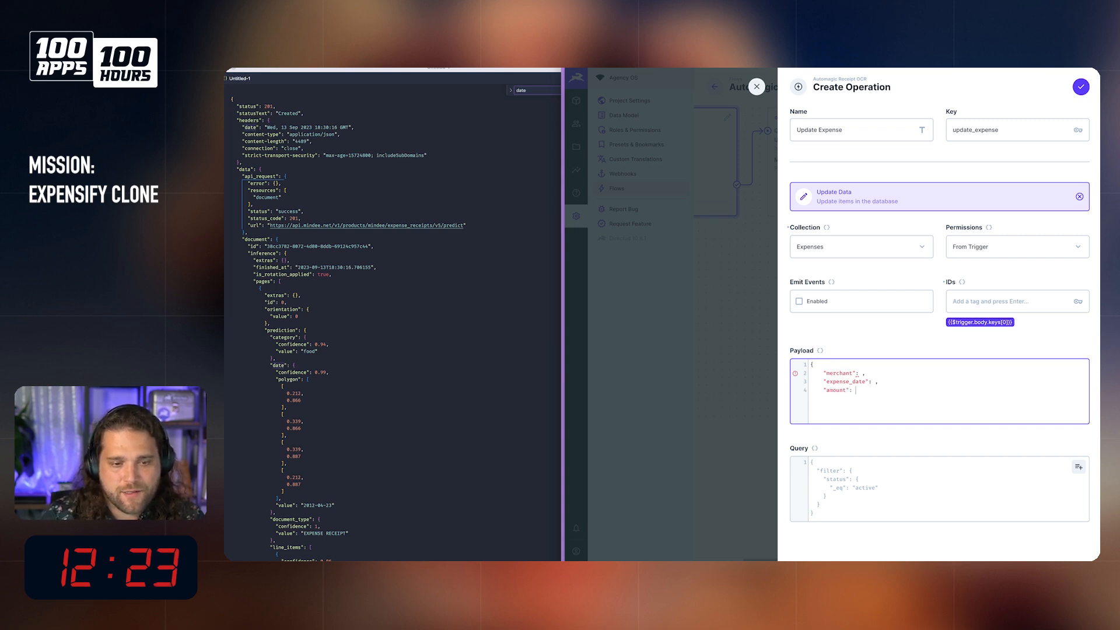
text(, )
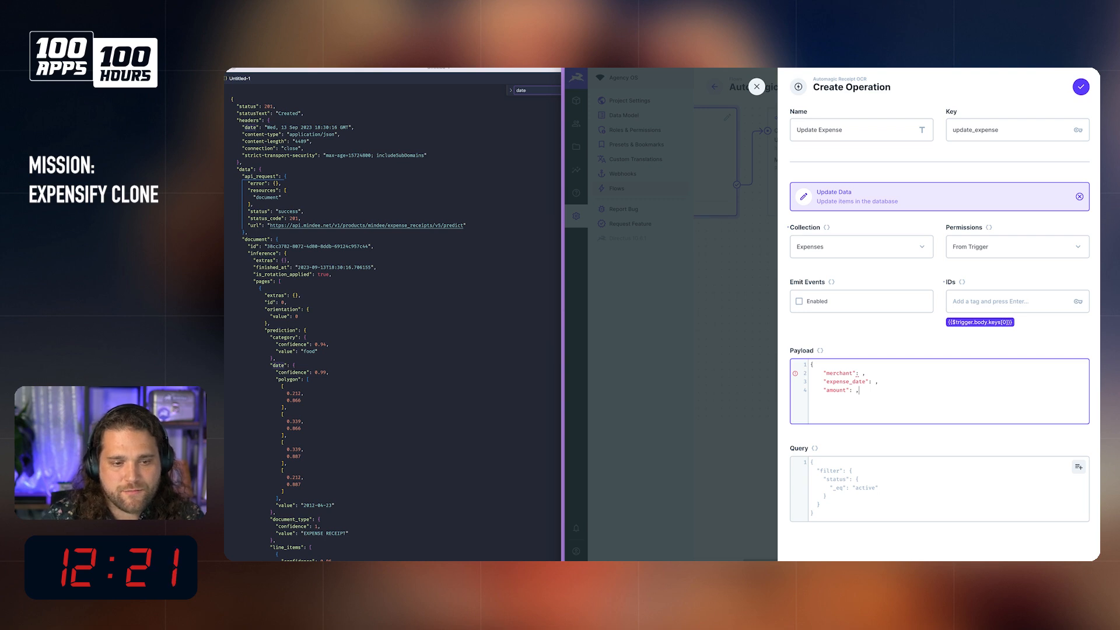
text(})
key(super+Right)
key(BackSpace)
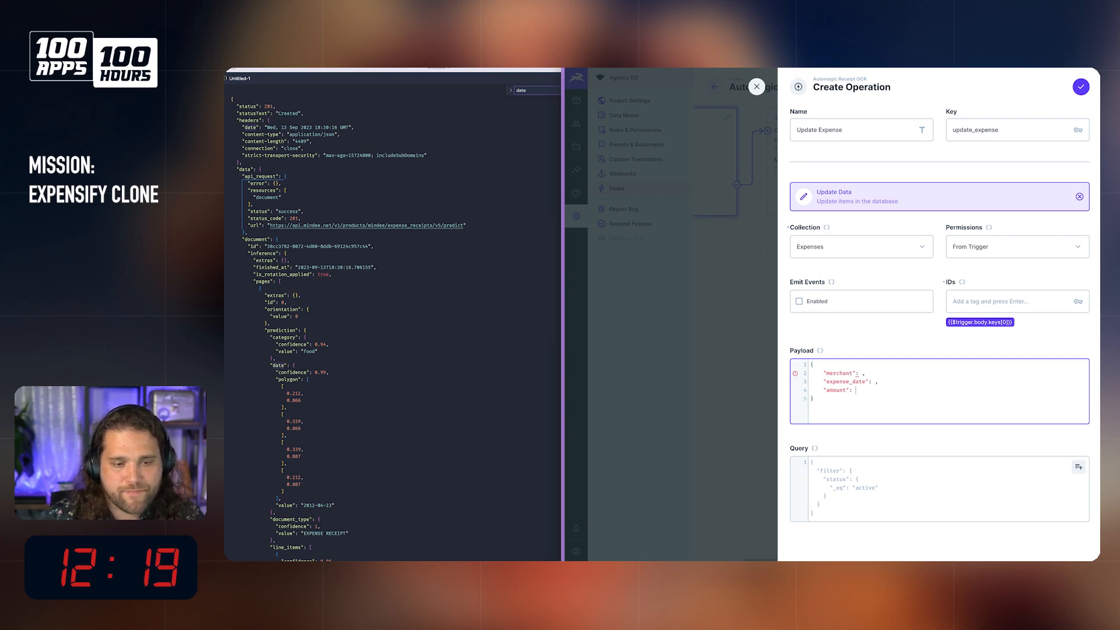
Step: Search the OCR response JSON for the merchant and supplier fields, and trace the path from its top level to the prediction block
click(343, 369)
key(super+f)
text(merchant)
key(alt+BackSpace)
text(suppli)
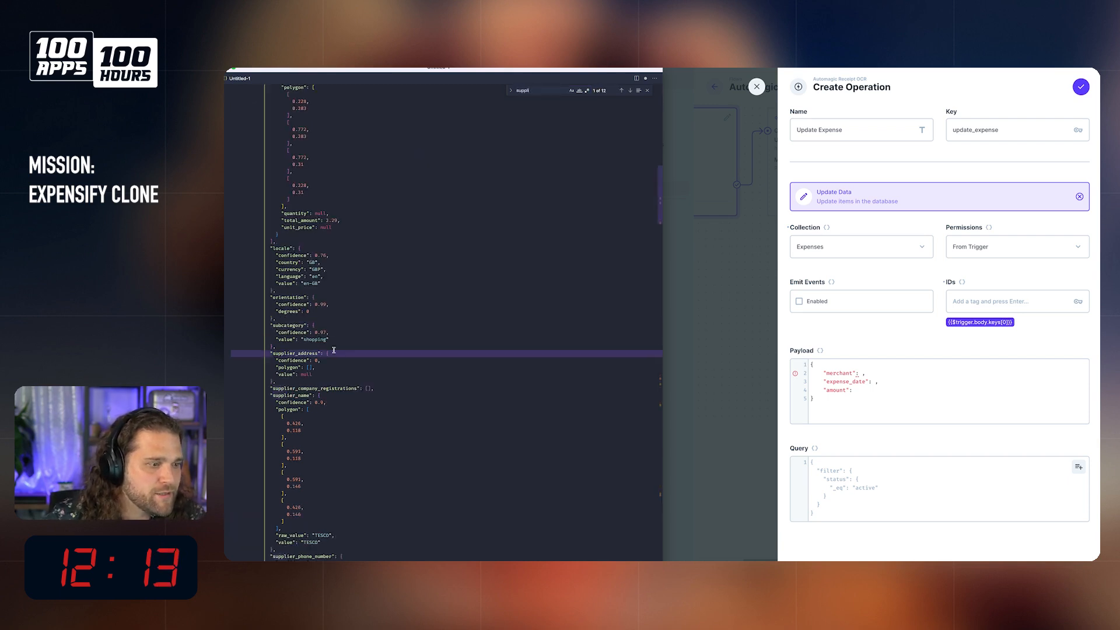
scroll(284, 382, up, 15)
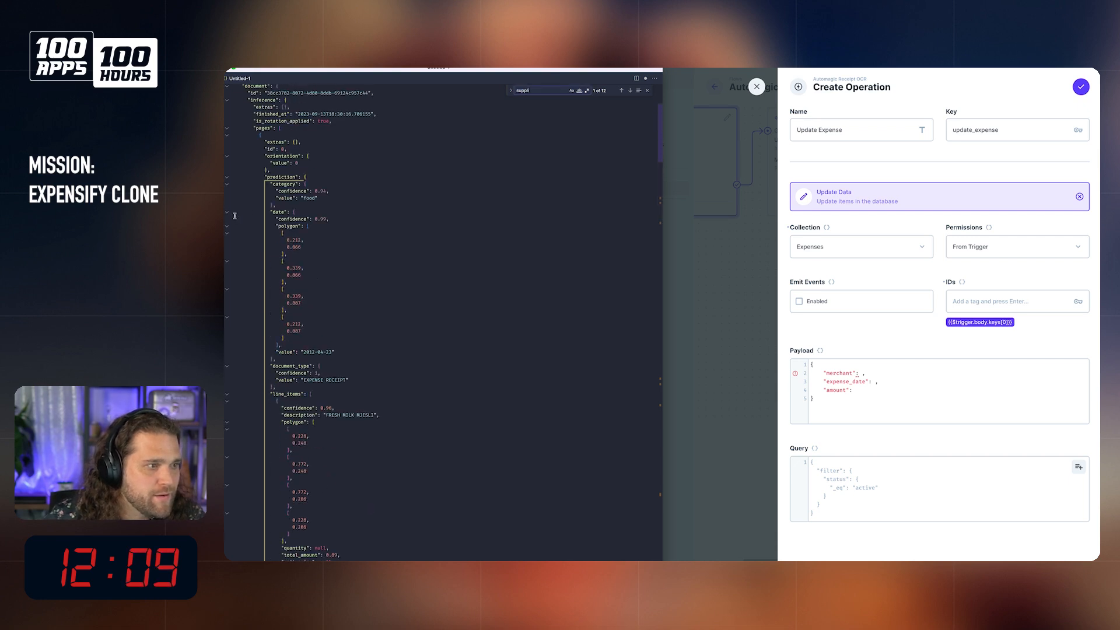
scroll(233, 219, up, 2)
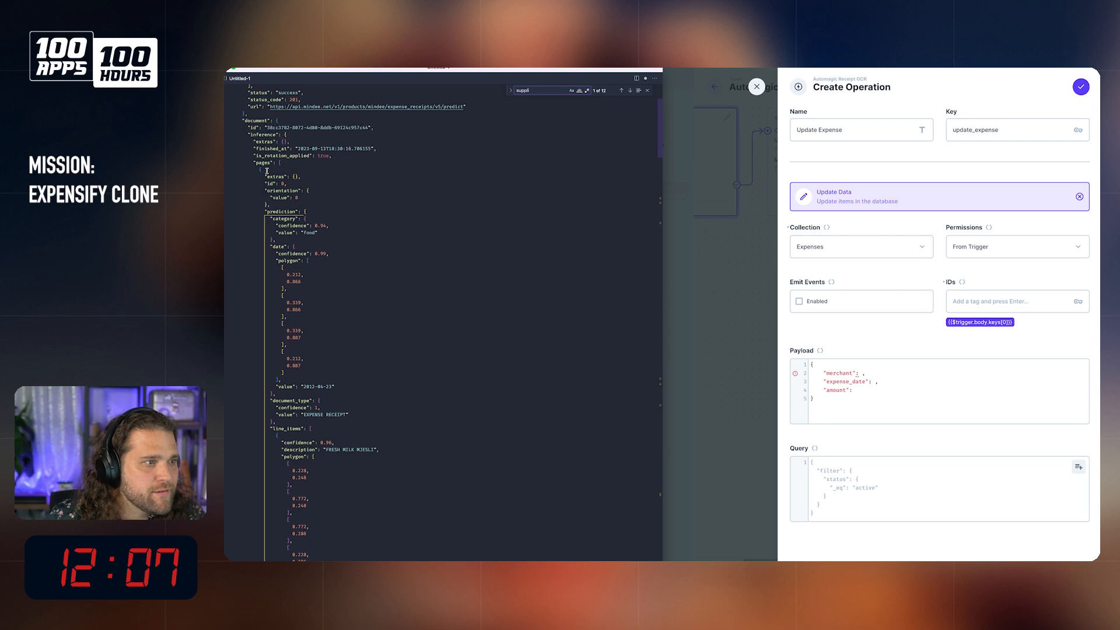
scroll(299, 206, up, 6)
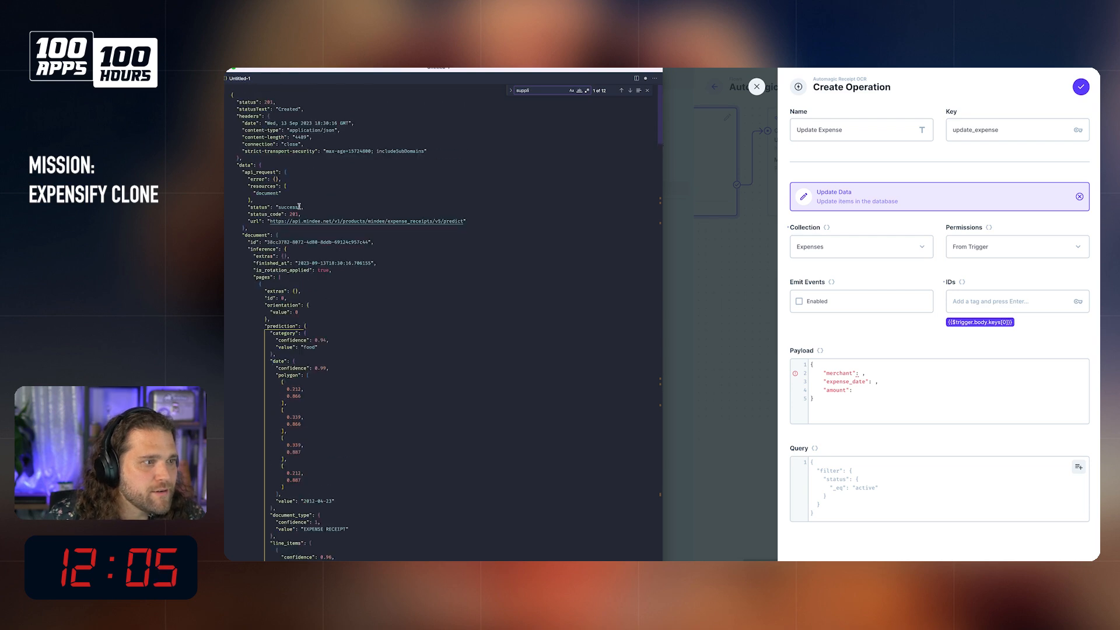
Step: Save the Update Expense operation and return to the flow
click(880, 390)
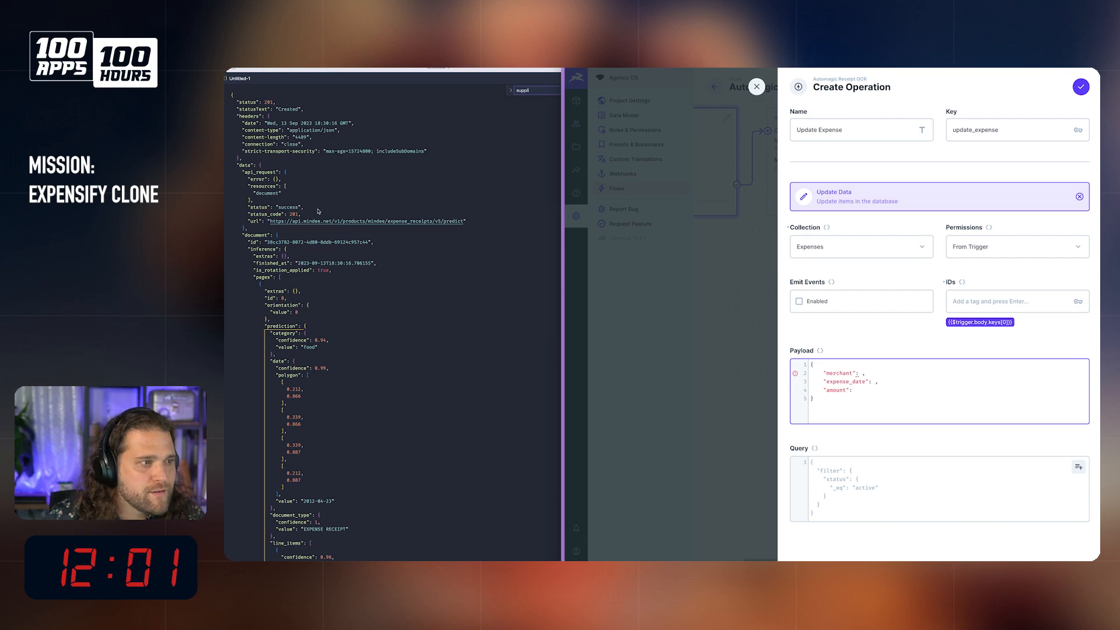
click(925, 500)
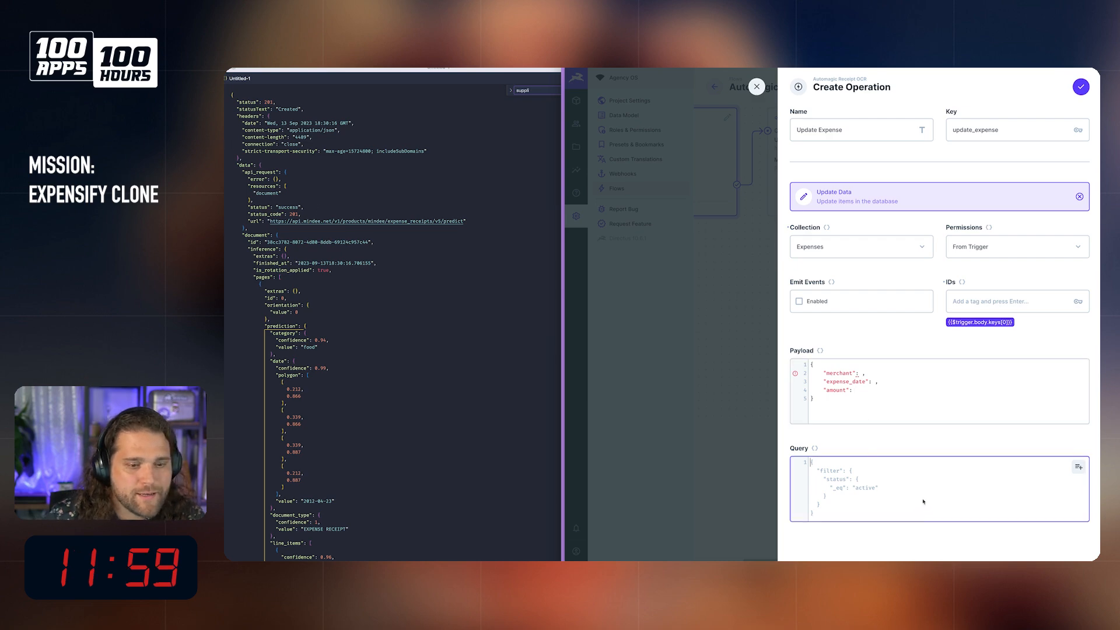
click(1081, 87)
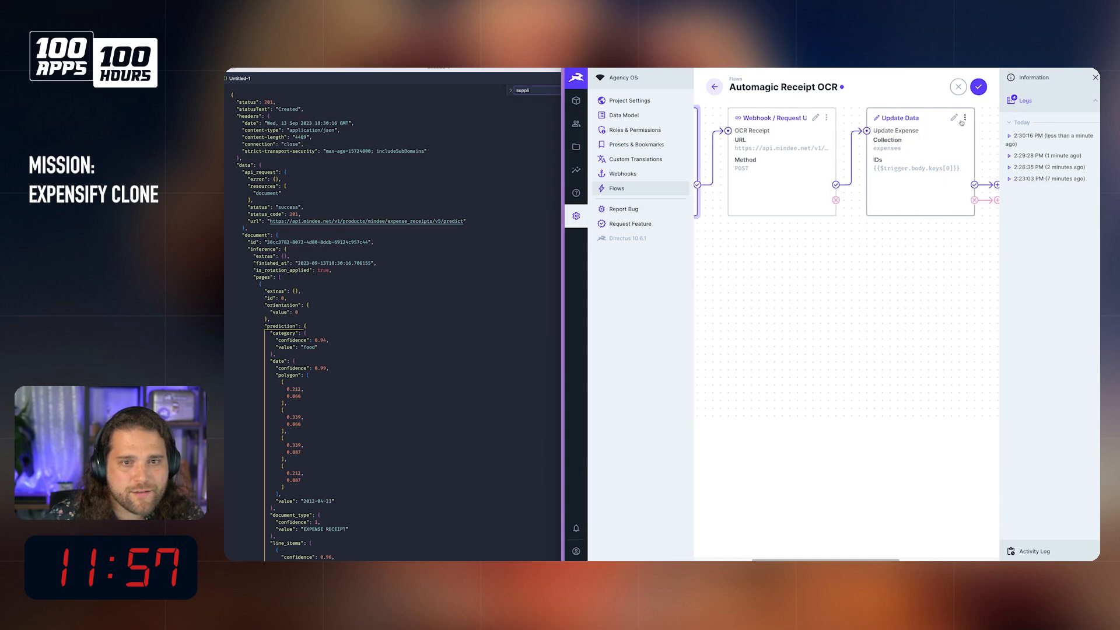
Step: Open the OCR Receipt operation to check its key, and close it again
click(816, 117)
click(1019, 136)
click(1087, 87)
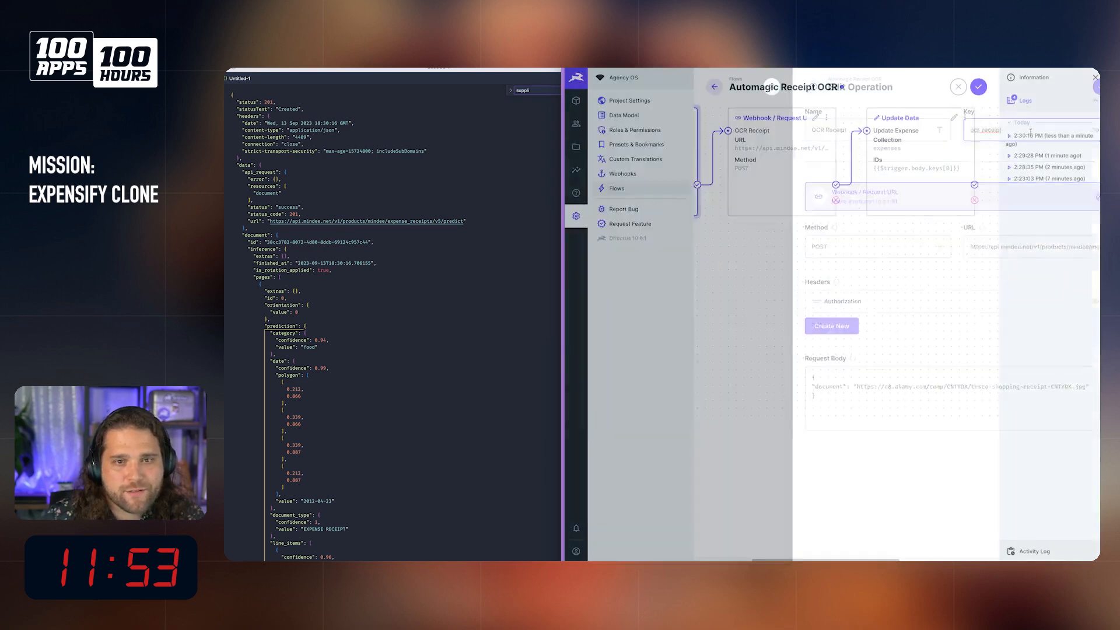
Step: Reopen the Update Expense operation and start its payload as a JSON object with an "expense_date" key
click(955, 119)
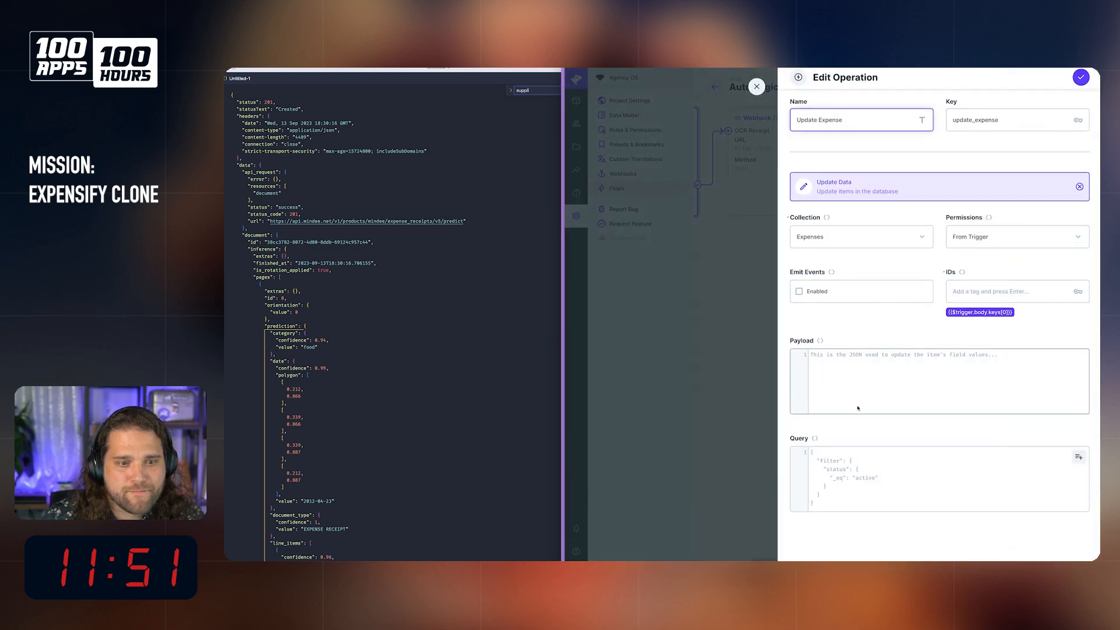
click(886, 391)
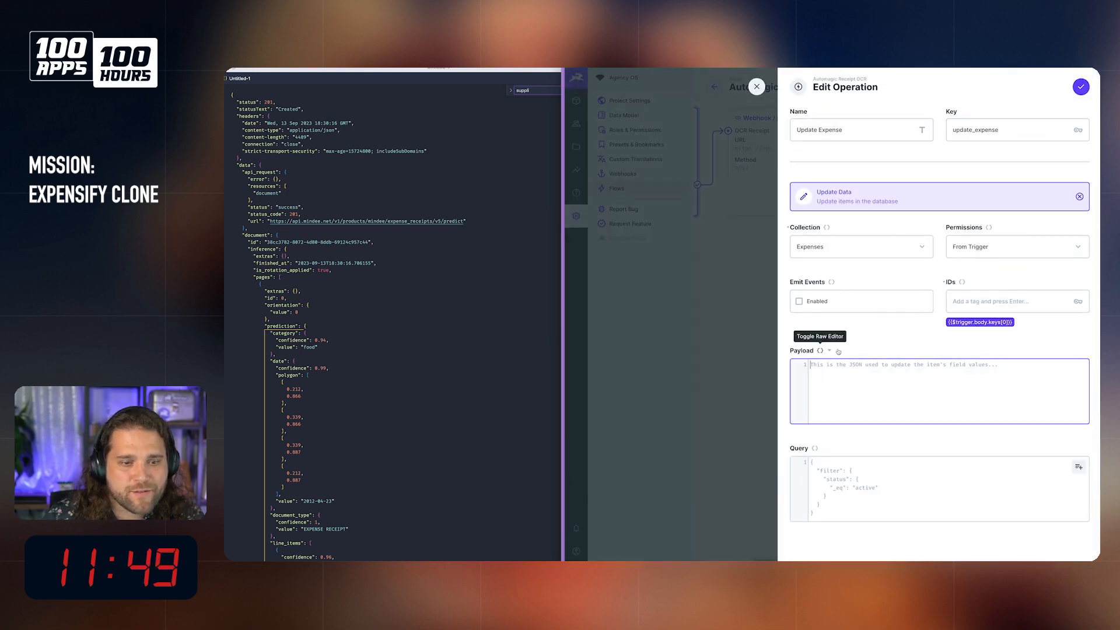
text({)
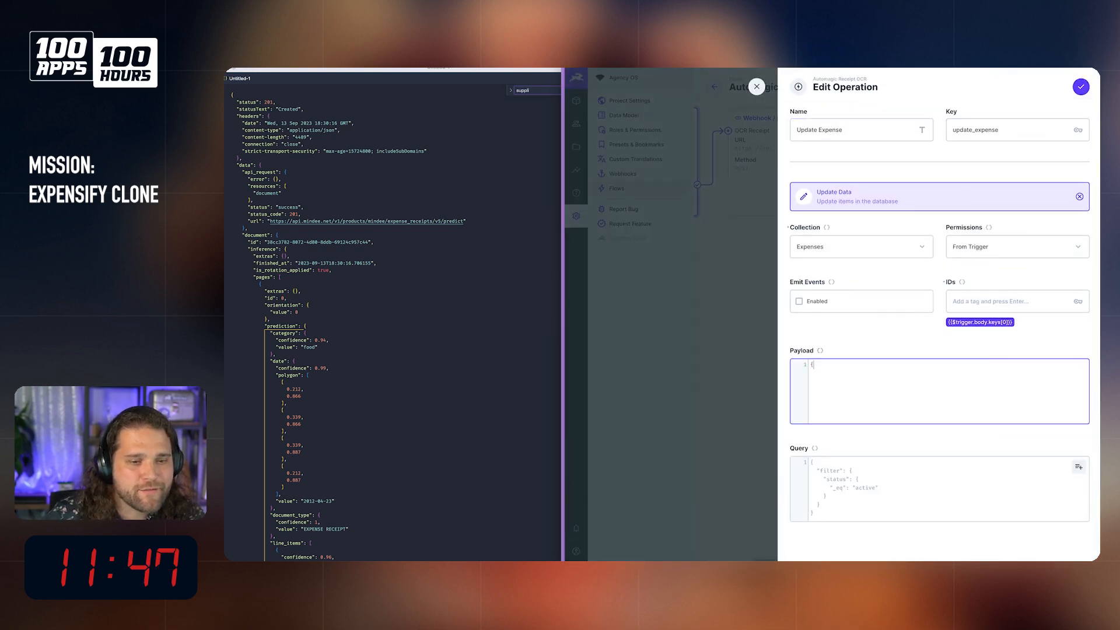
text("da)
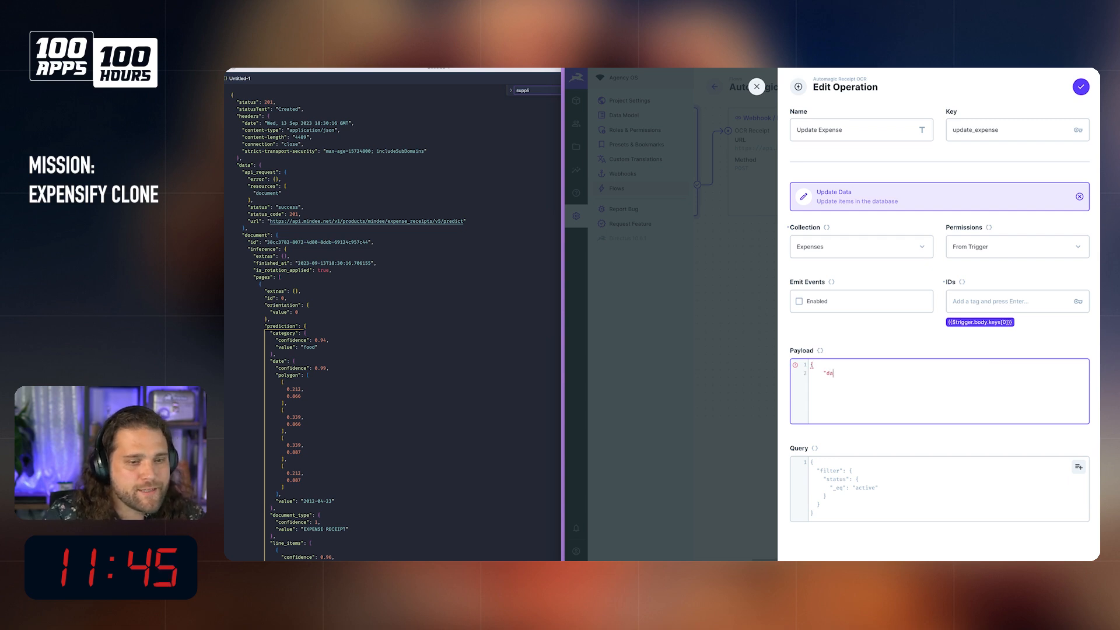
key(BackSpace)
key(BackSpace)
text(ep)
key(BackSpace)
text(xpense_date)
text(:)
text(")
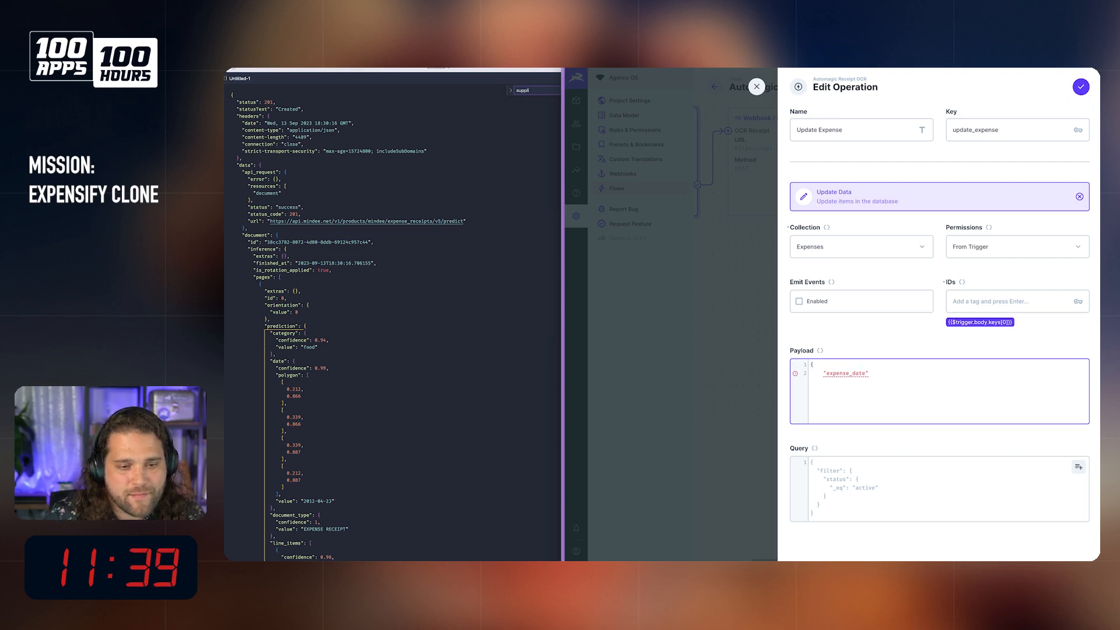
text(: {$)
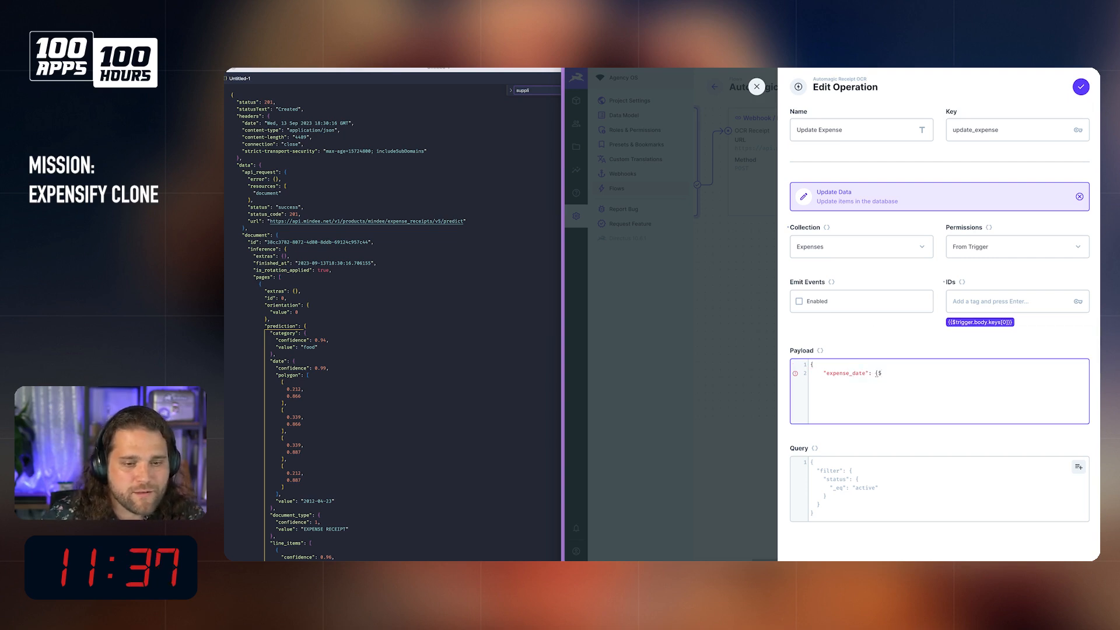
key(BackSpace)
key(BackSpace)
text("$)
Step: Begin the "expense_date" value in the payload as a quoted template reference, "{{ocr_receipt
key(BackSpace)
text({ocr_receipt)
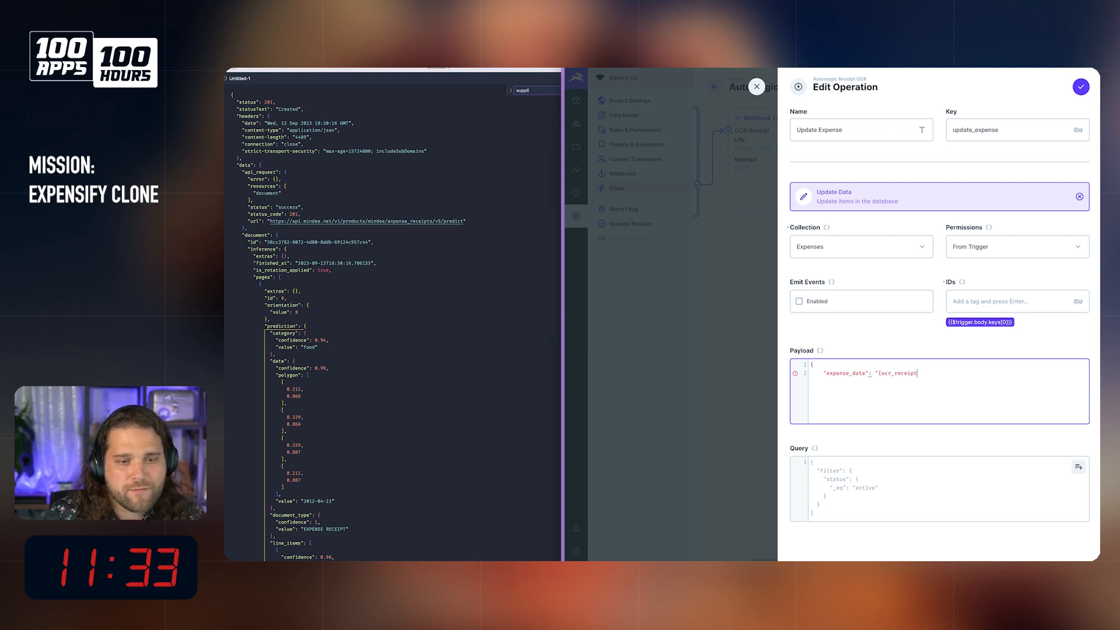
key(Left)
key(Left)
key(Left)
key(Left)
key(Left)
key(Left)
key(Left)
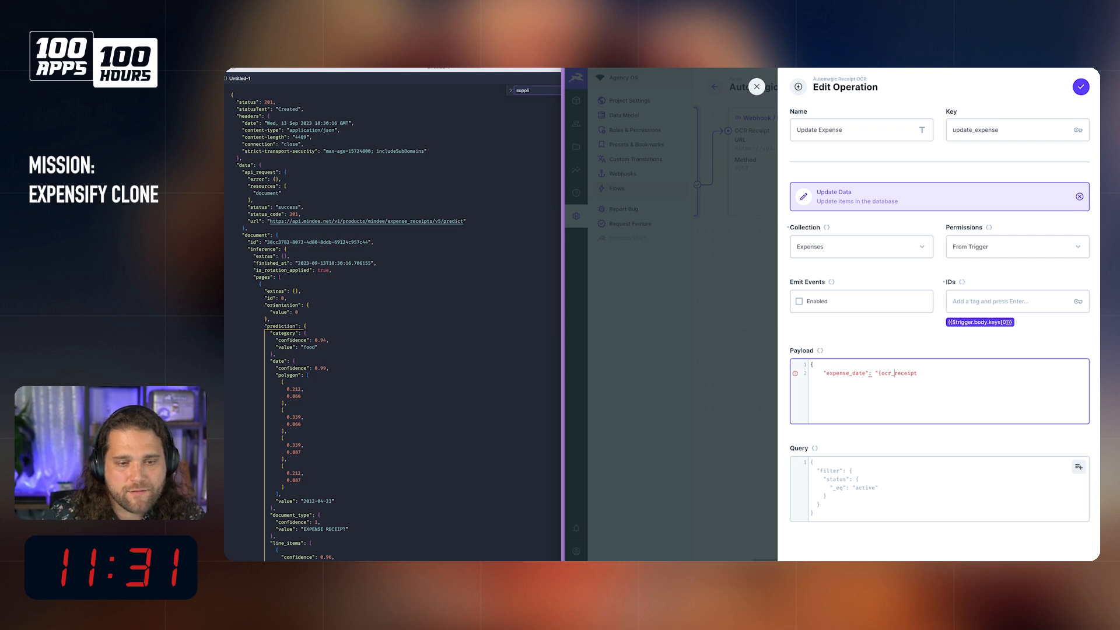
Step: Extend the expense_date reference along the OCR response path with "data.document.inference.pages"
text({)
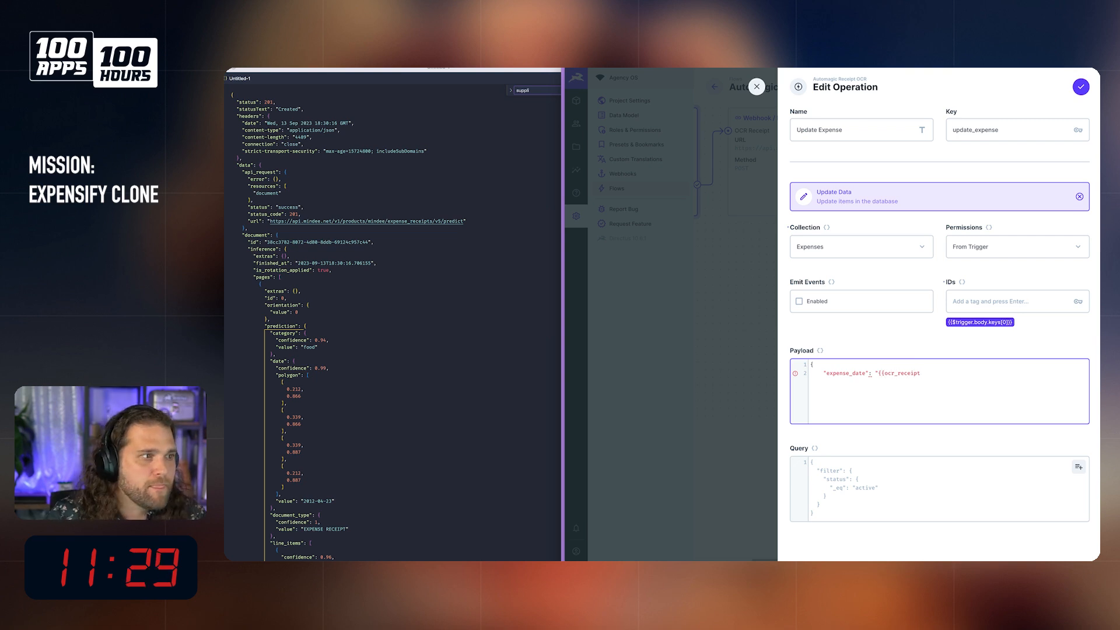
text(dta)
key(BackSpace)
key(BackSpace)
text(ata.document.)
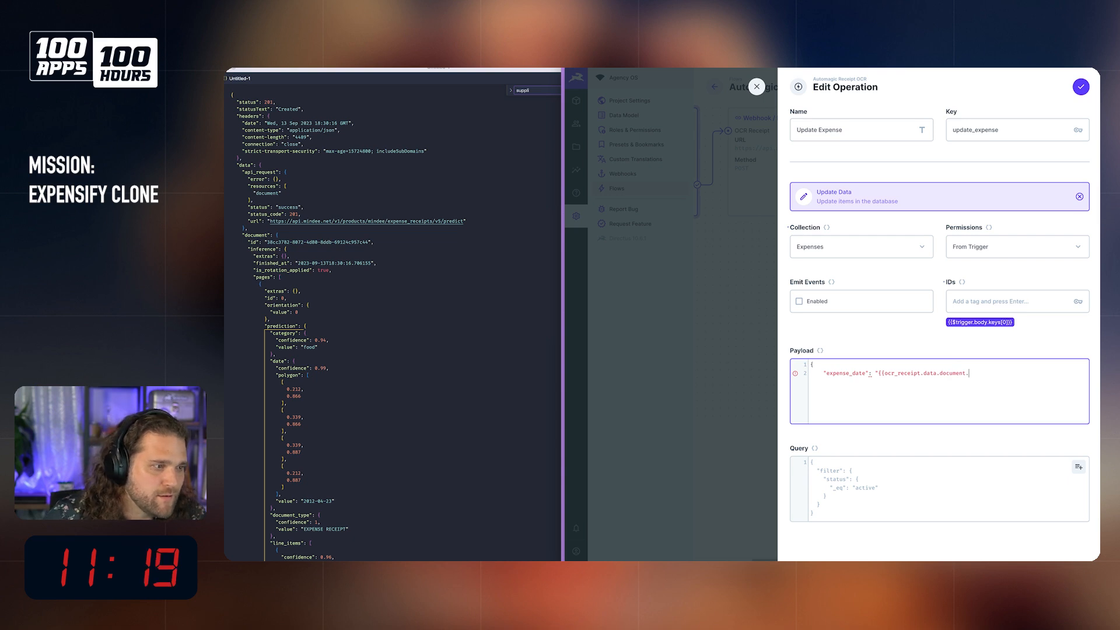
text(inference.)
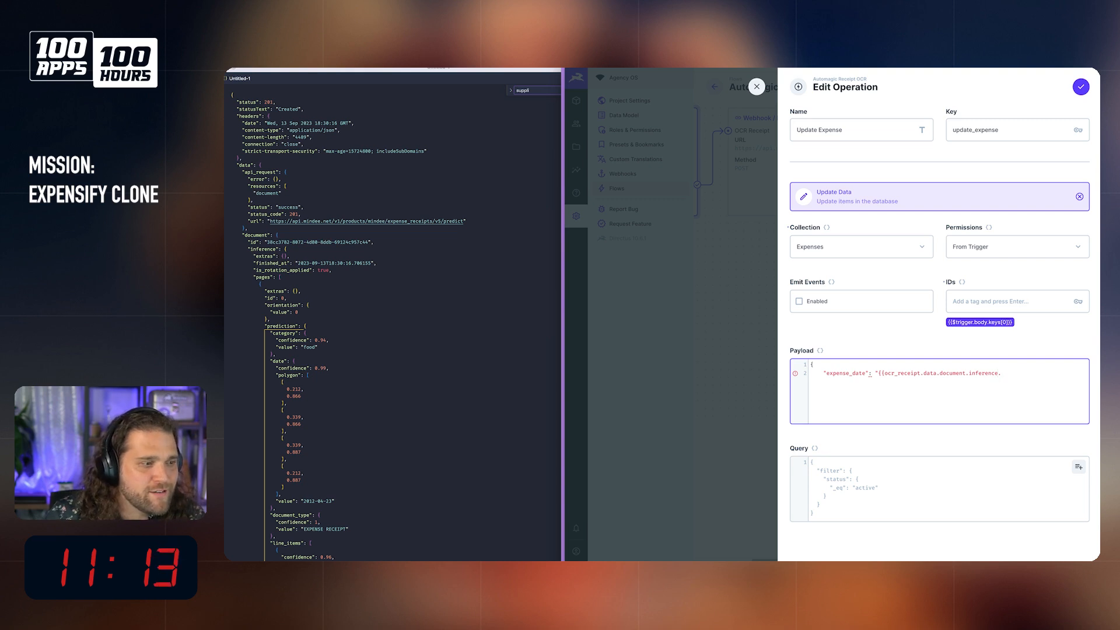
text(pages)
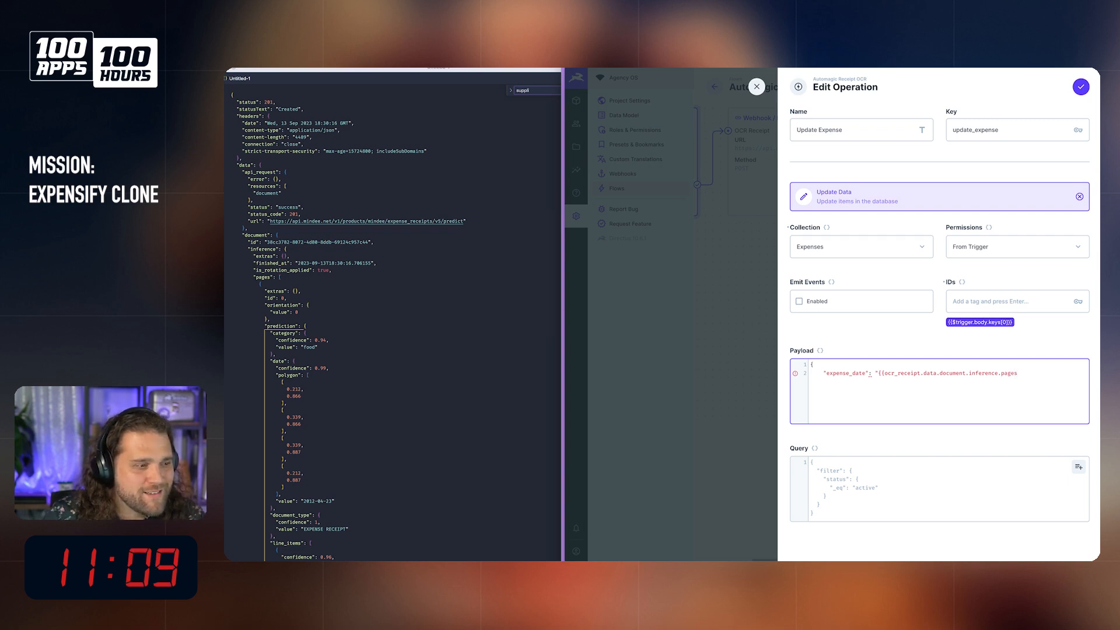
text(.predict.)
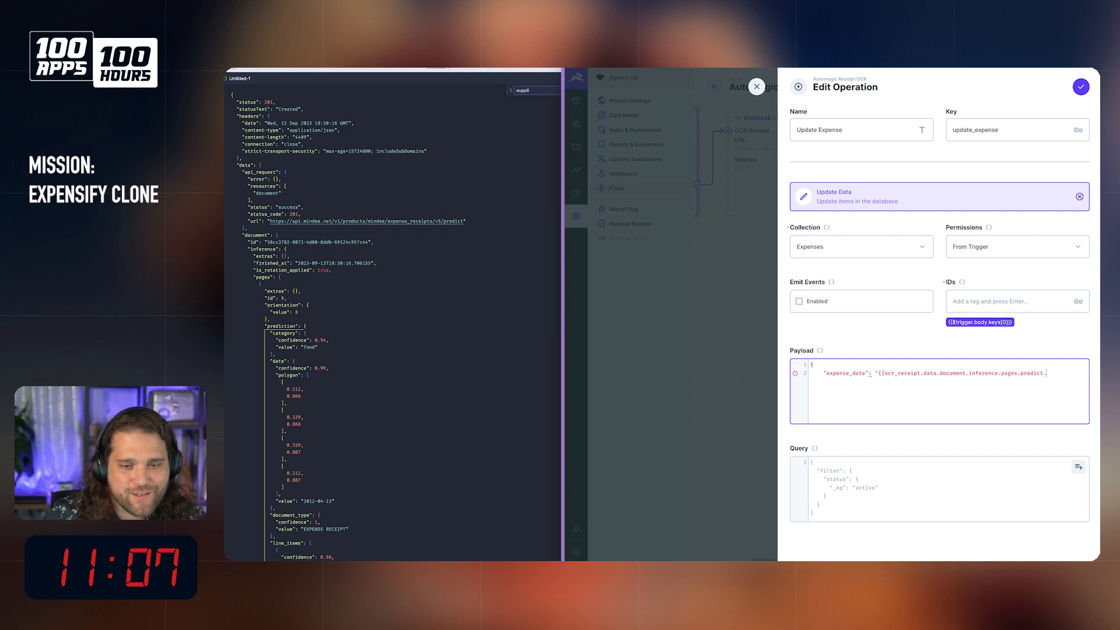
Step: Complete the expense_date reference with ".prediction.data.value}}", closing the string and adding a comma
key(BackSpace)
text(io)
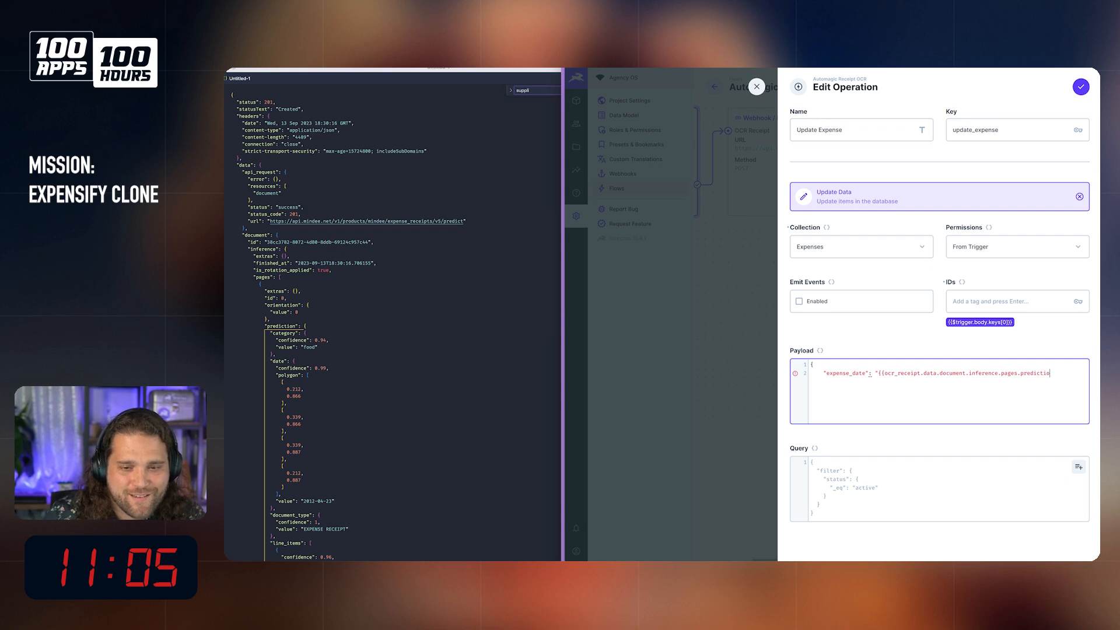
text(n.data)
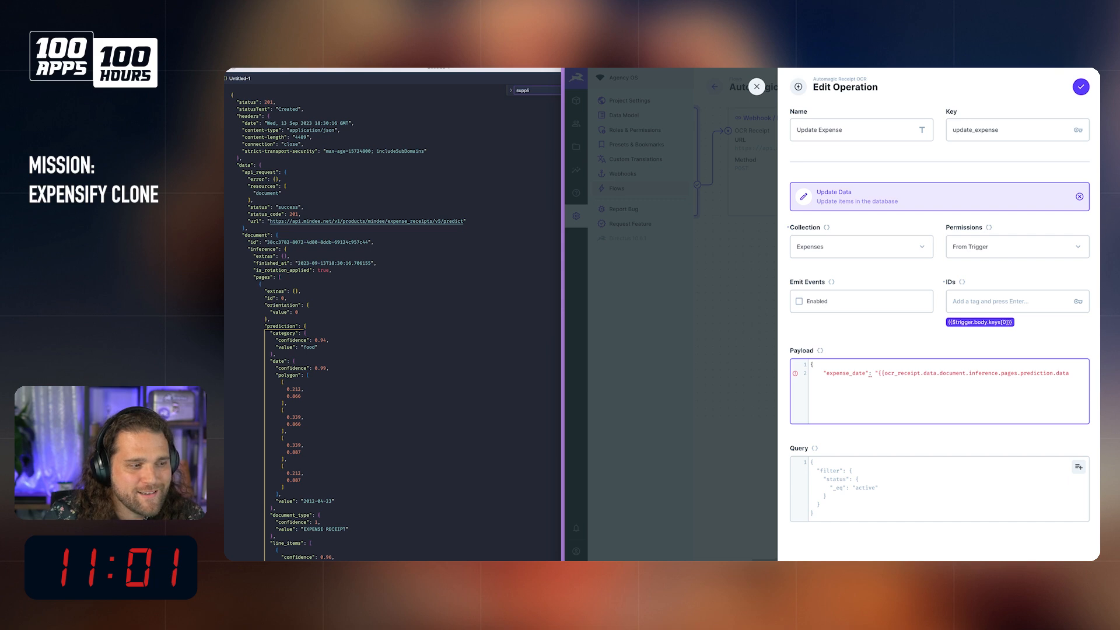
text(.value)
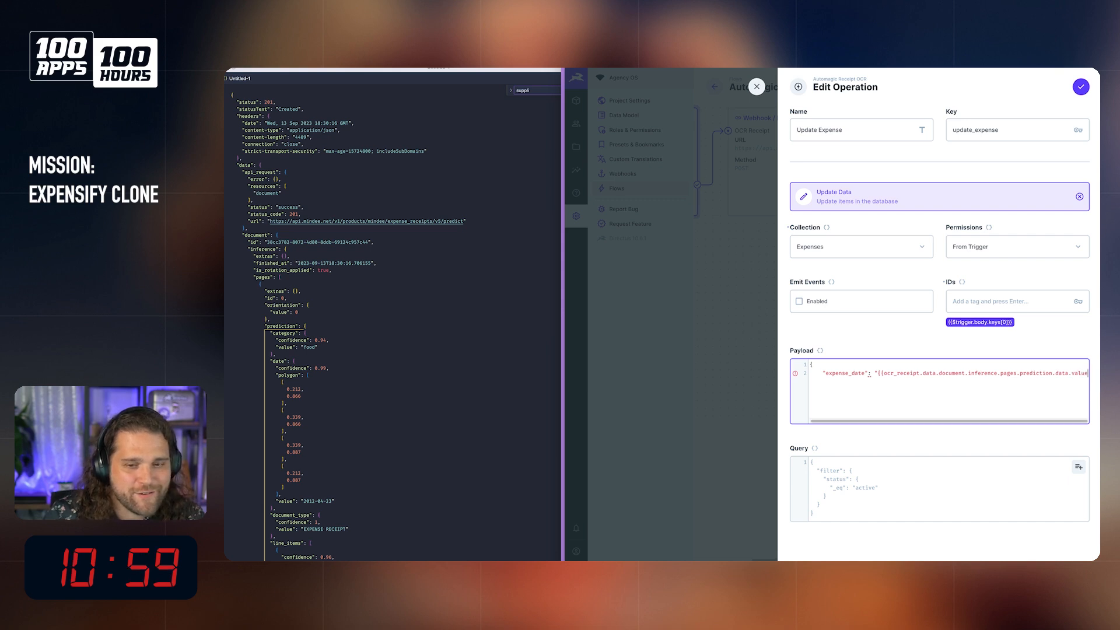
text(}}")
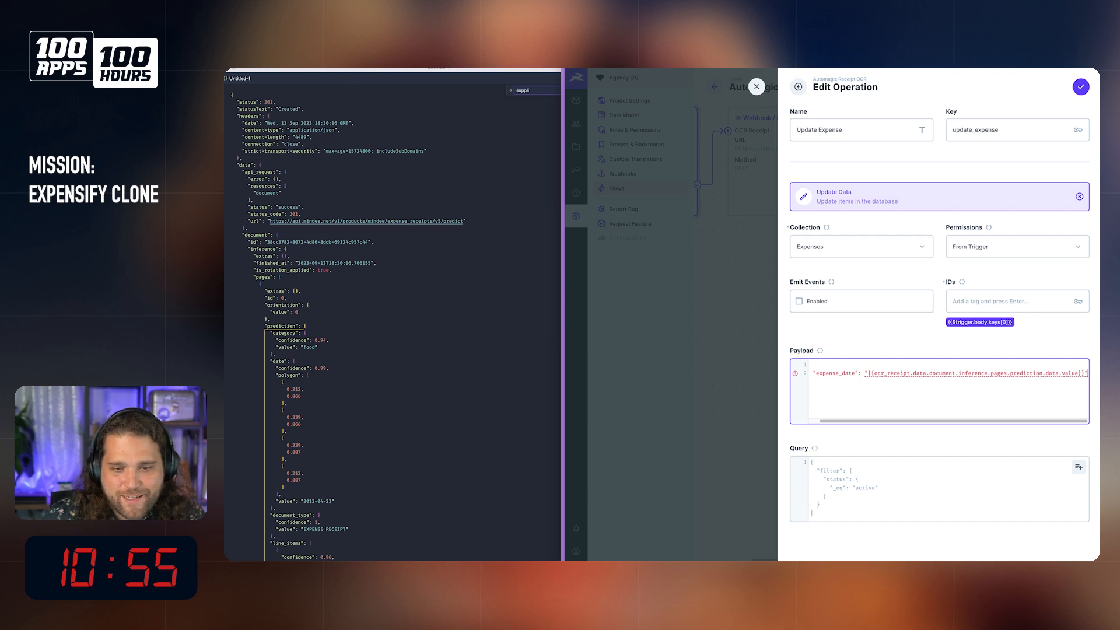
text(,)
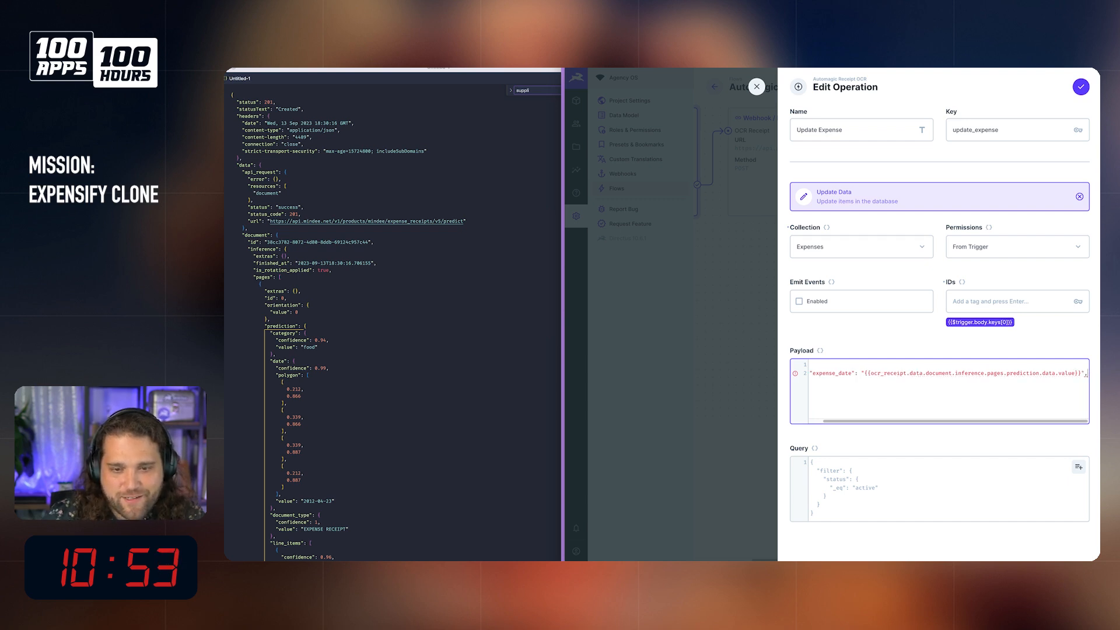
Step: Add a "merchant" key on a new line below expense_date in the payload
key(Return)
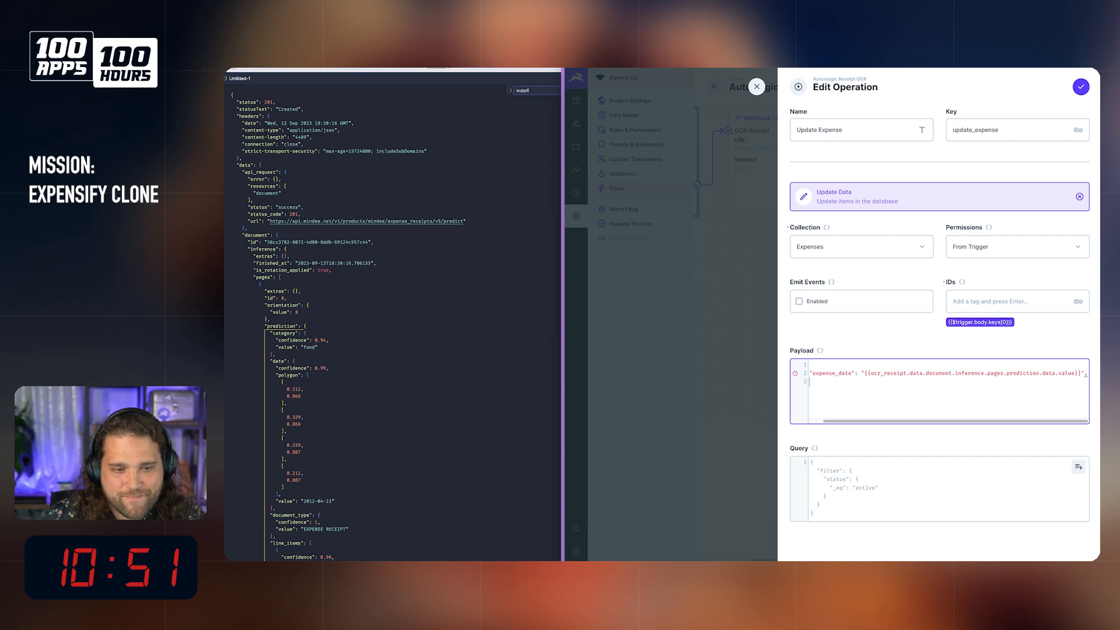
text("merchange)
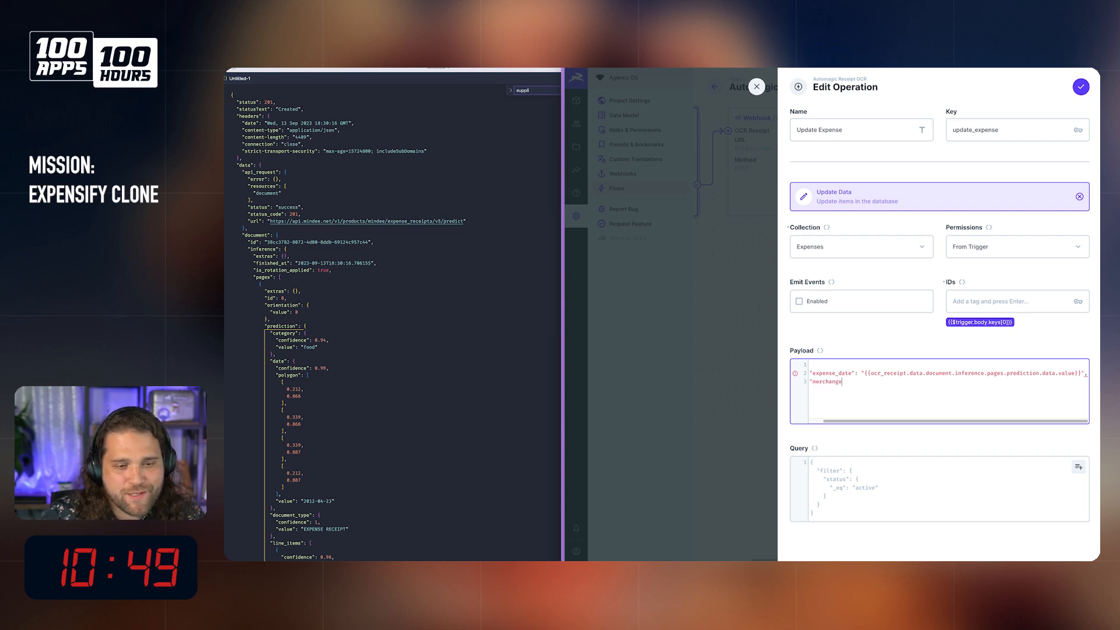
key(BackSpace)
text(t)
text(t":)
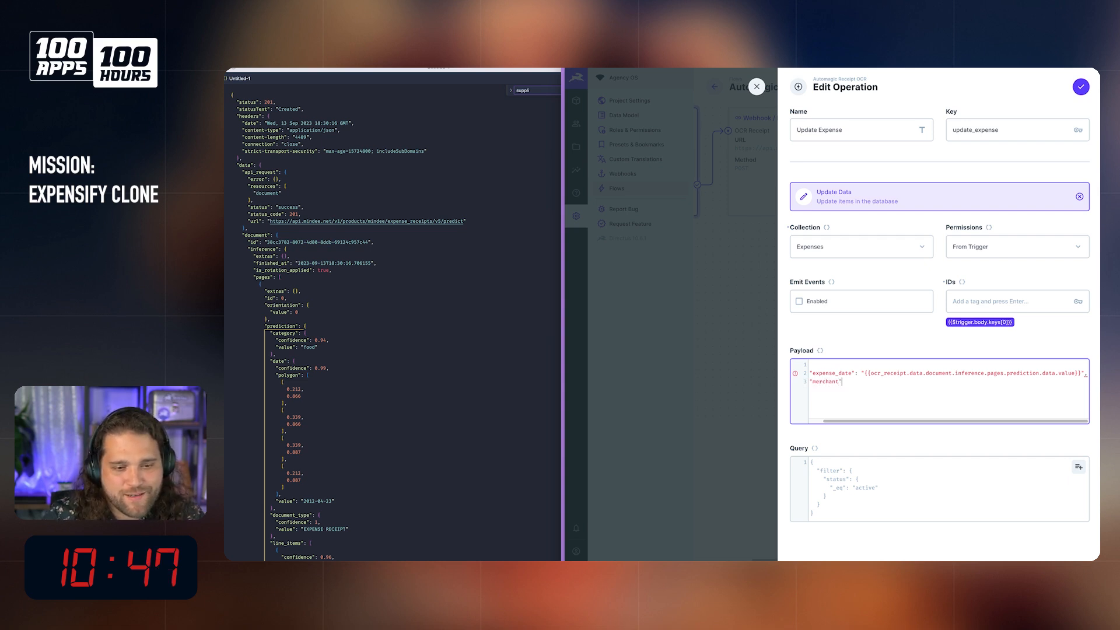
Step: Correct "data" after "prediction" to "date" in the expense_date path
drag(870, 373, 1040, 373)
click(1055, 375)
key(BackSpace)
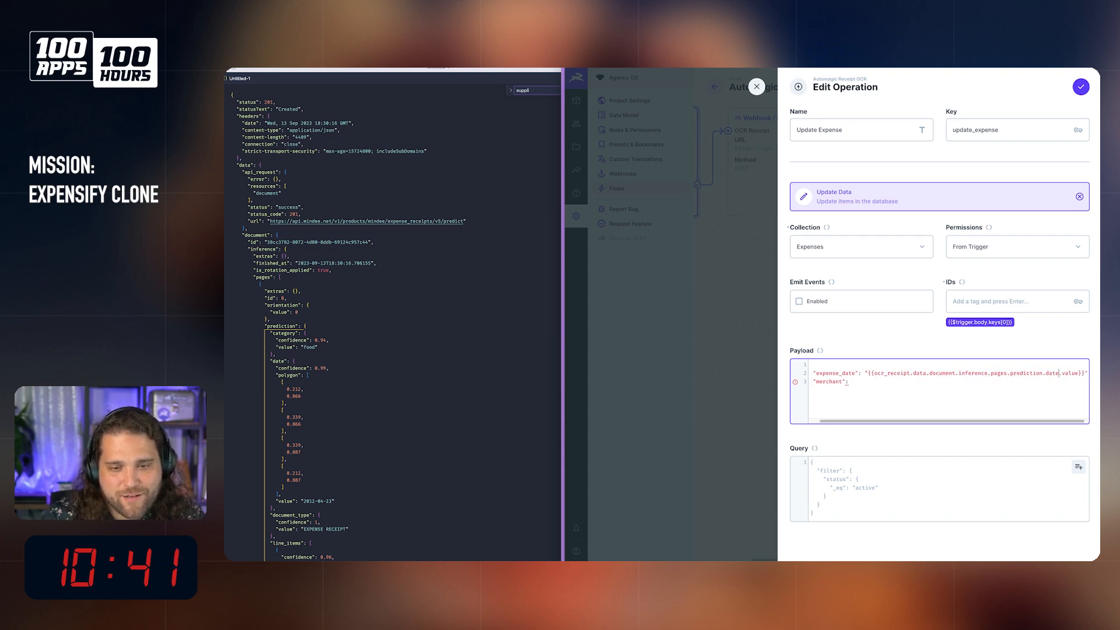
text(e)
Step: Copy the path ocr_receipt.data.document.inference.pages.prediction from expense_date and start the merchant value with it after an opening quote and "{{"
drag(874, 374, 1043, 375)
key(super+c)
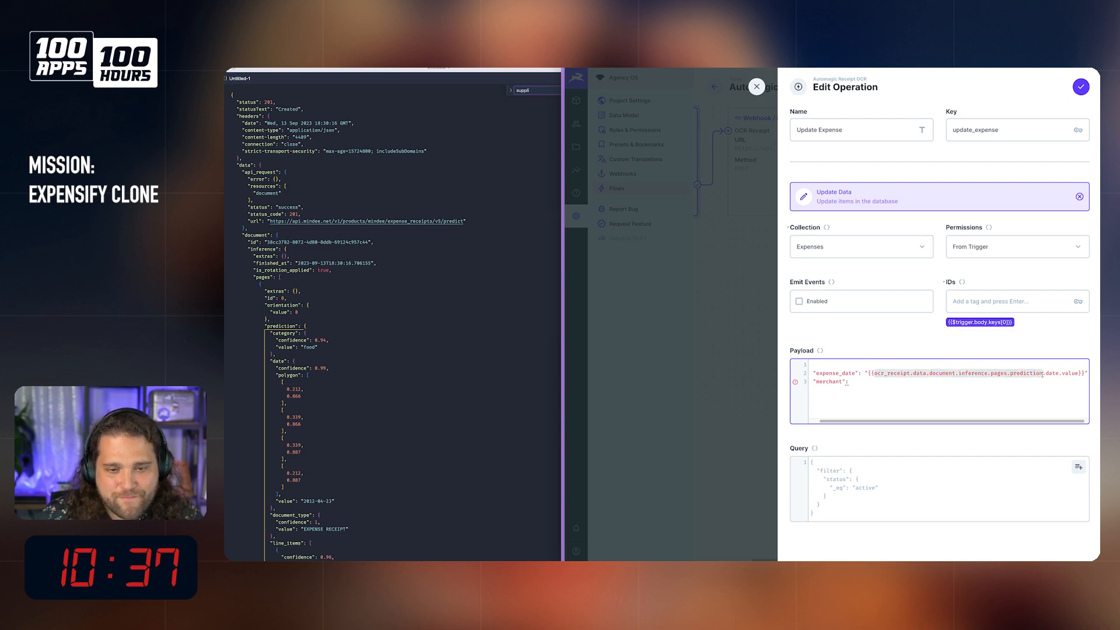
click(1005, 400)
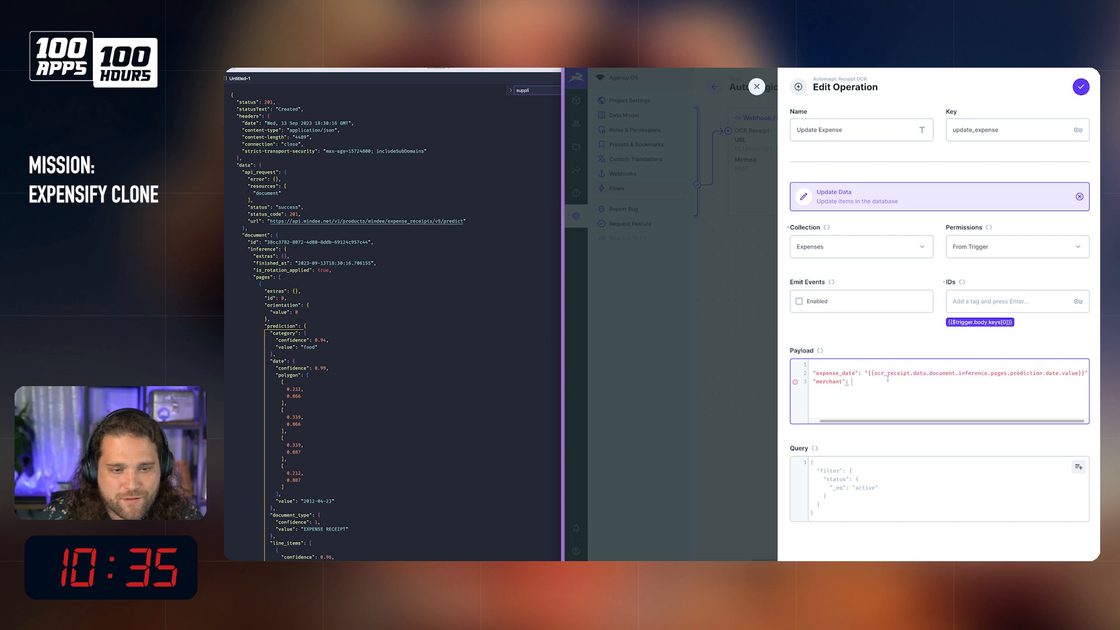
key(Return)
key(BackSpace)
key(super+v)
key(super+z)
text(")
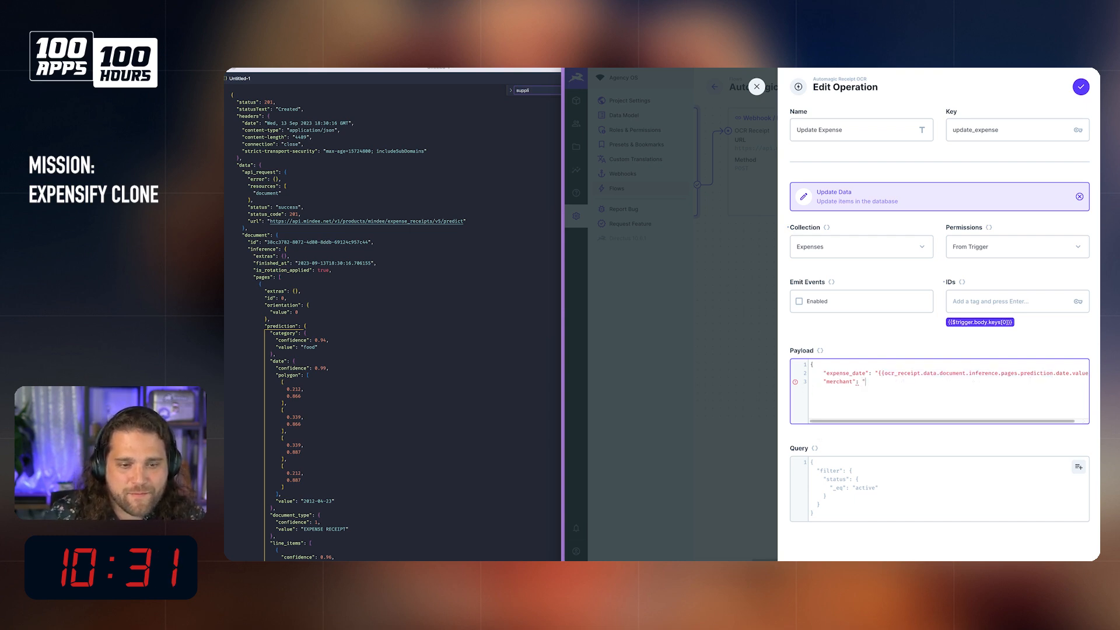
text({{)
key(super+v)
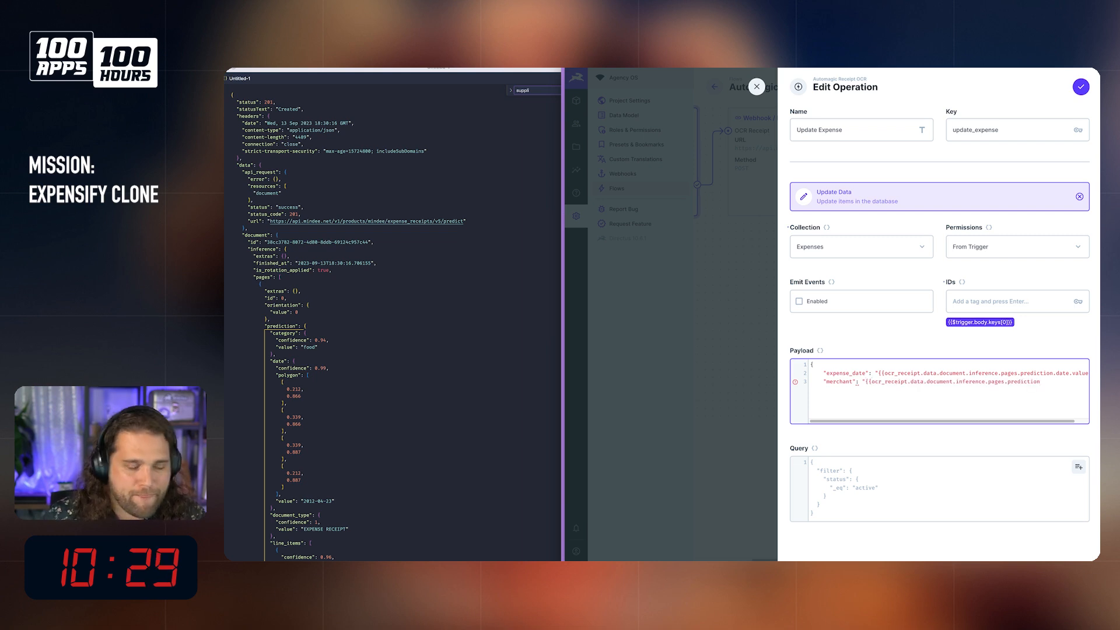
Step: Search the OCR response JSON for the supplier name field, and complete the merchant value with ".supplier_name.value}}" and a trailing comma
click(363, 427)
key(super+f)
text(sup)
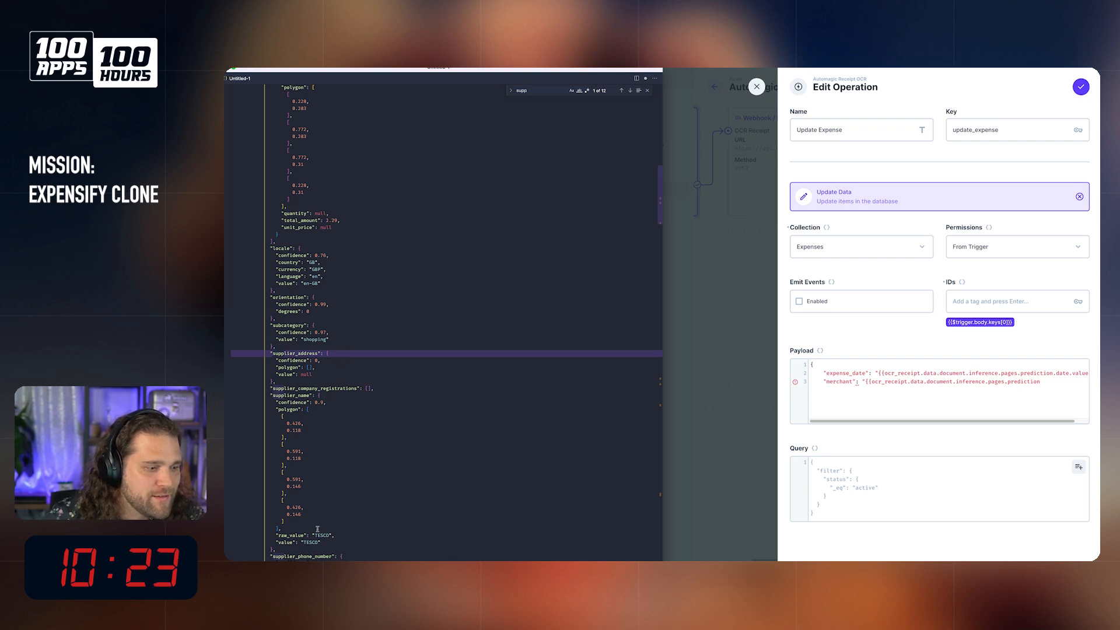
click(1040, 381)
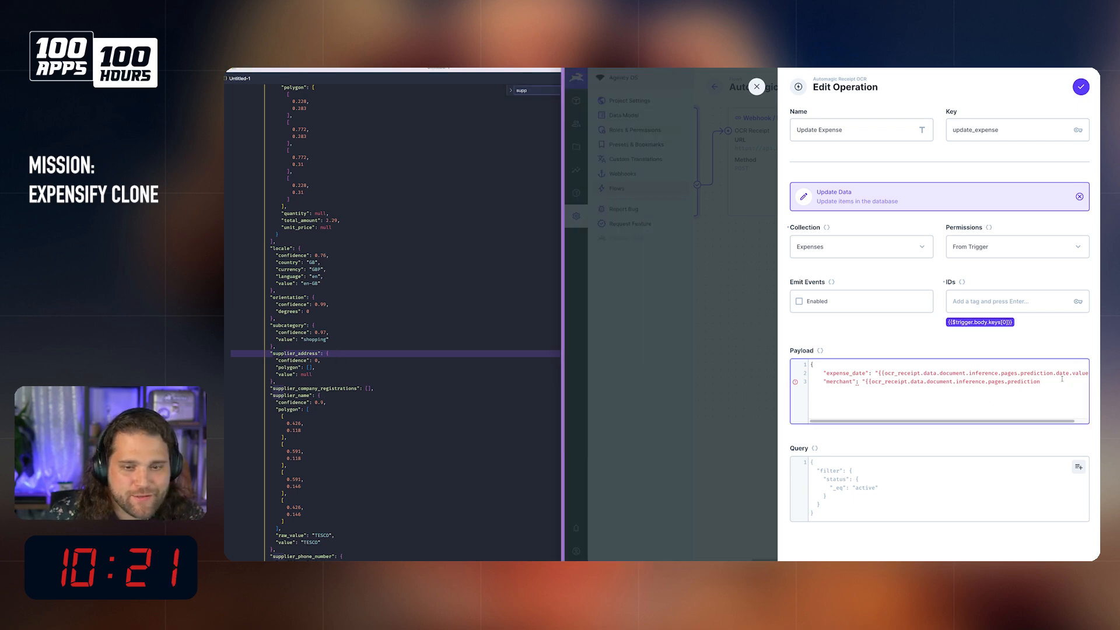
text(.supplier_na)
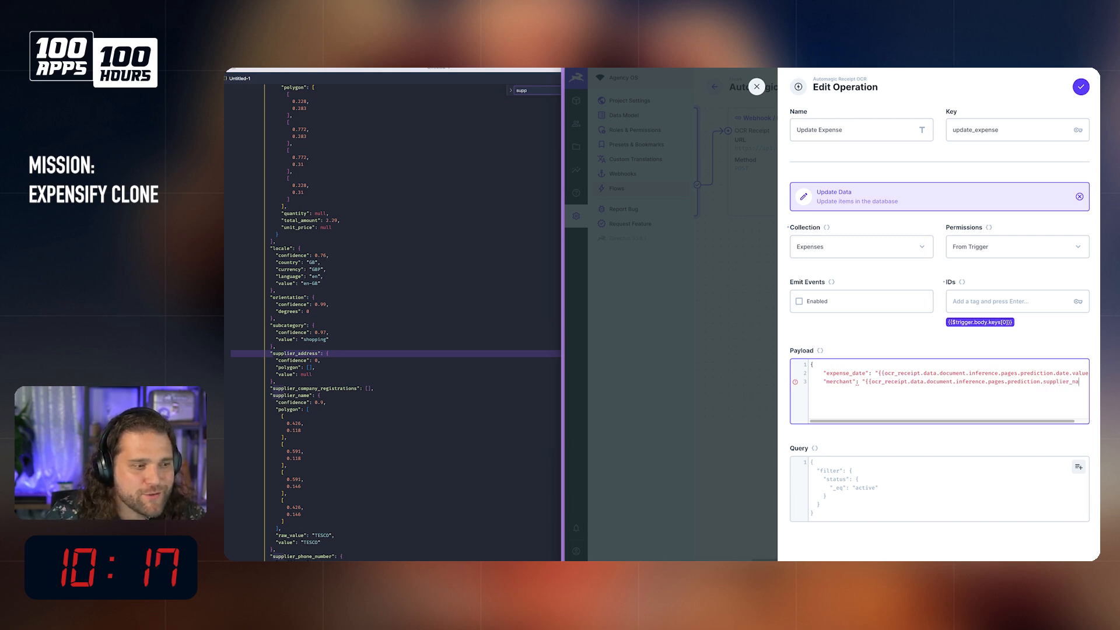
text(me.)
text(value)
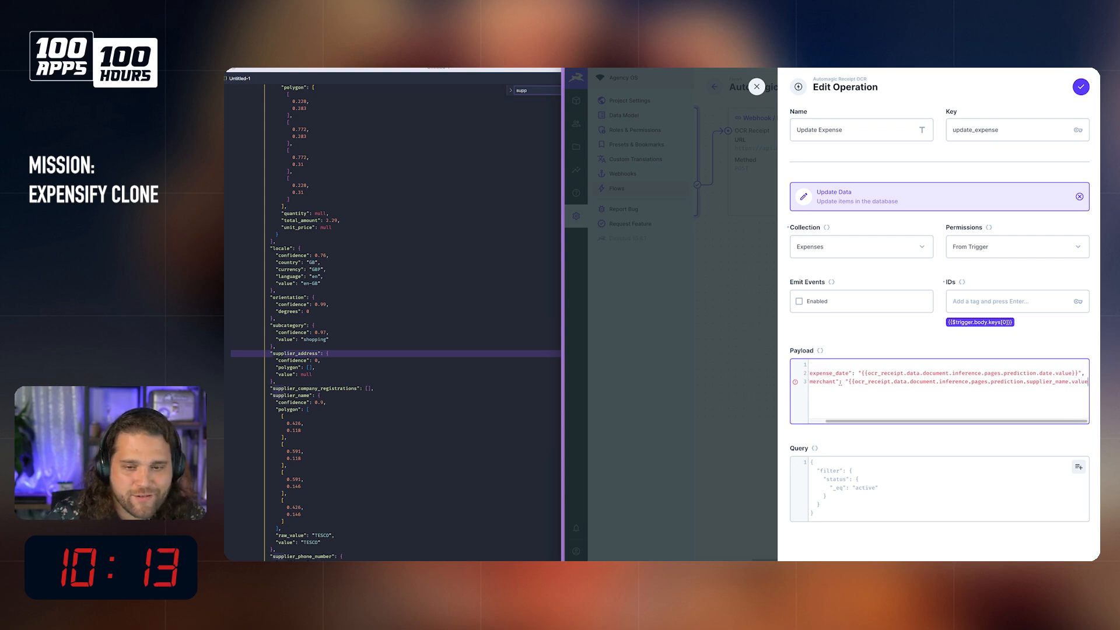
text(}}",)
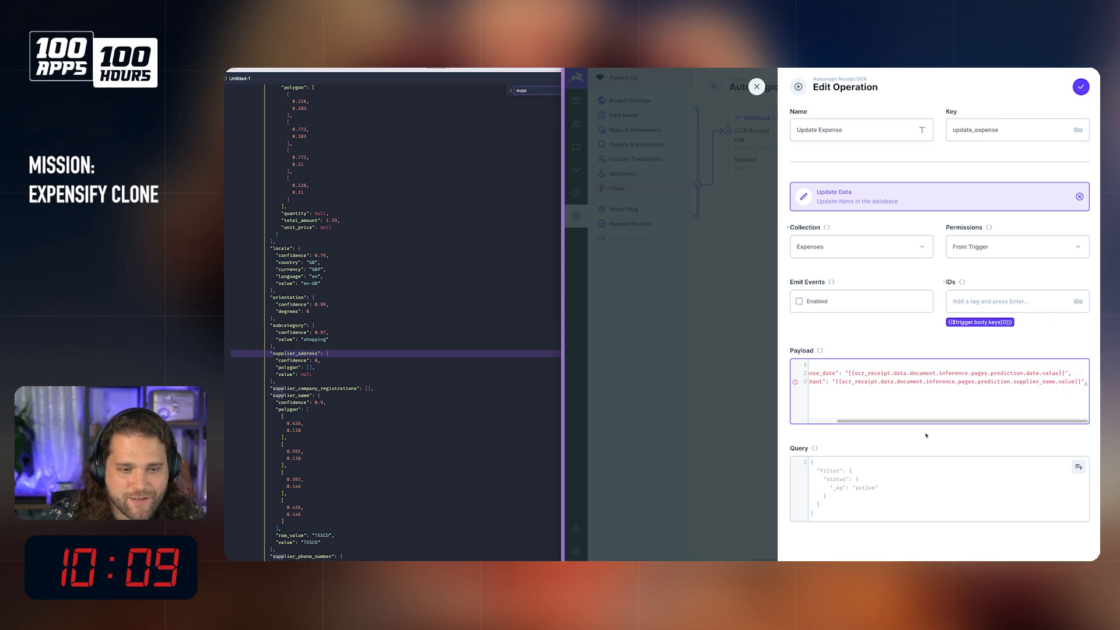
Step: Add an "amount" key on the line below merchant and close the payload object with a brace
key(Return)
text(")
key(Return)
key(Up)
text(amount")
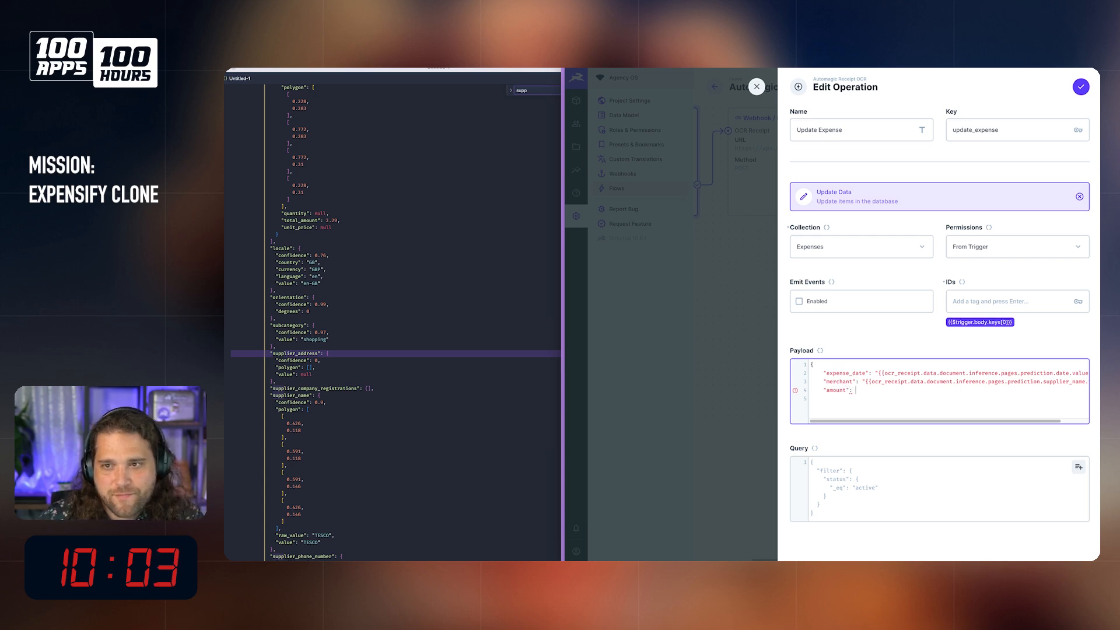
mouse_move(1100, 75)
mouse_down()
mouse_move(839, 75)
mouse_move(1119, 75)
mouse_up()
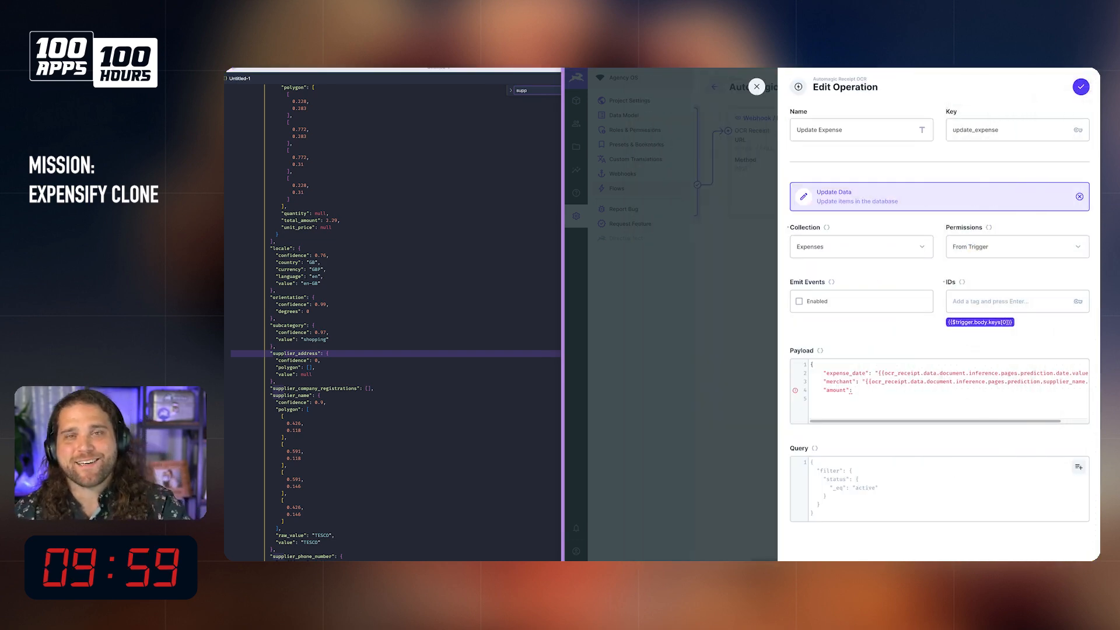
click(868, 395)
text(})
Step: Search the OCR response JSON for "amount" and examine the total amount block
click(387, 470)
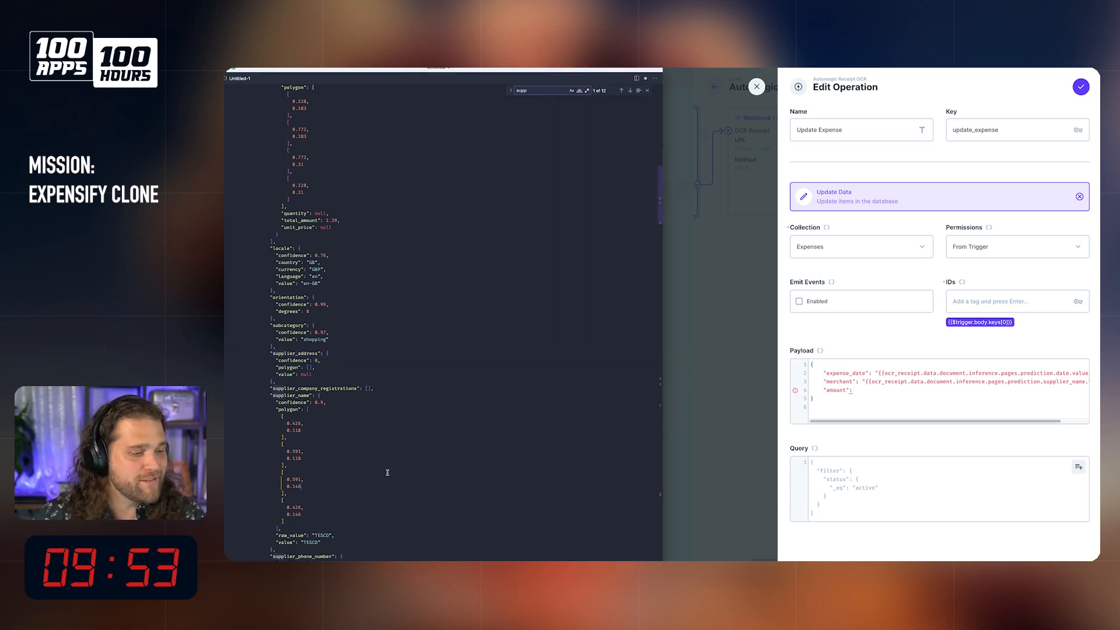
scroll(388, 472, down, 5)
scroll(387, 470, down, 20)
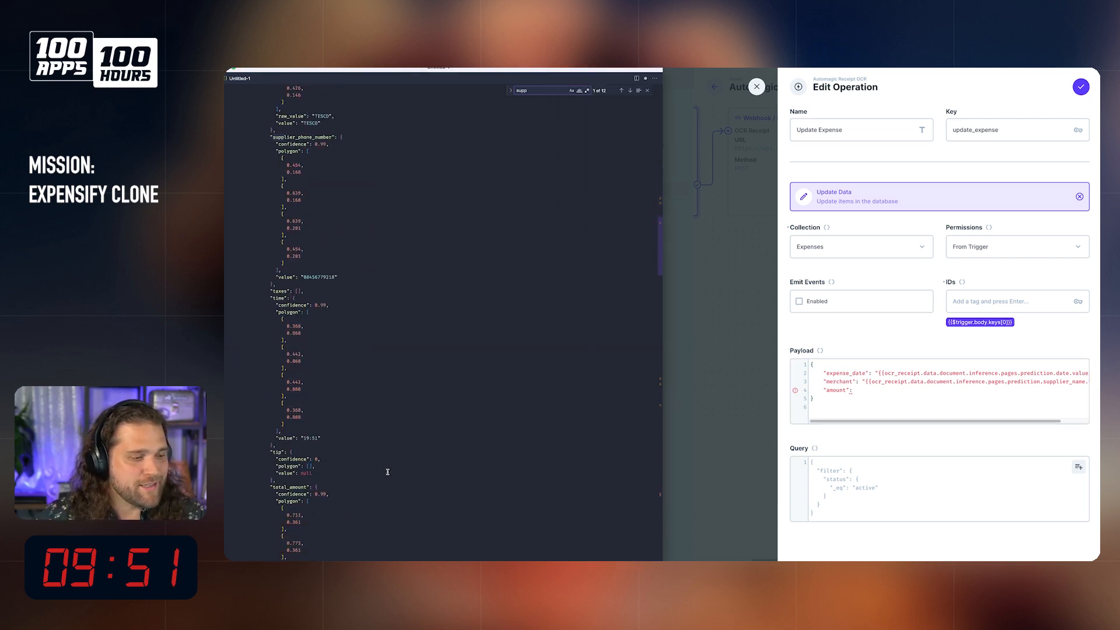
click(850, 422)
click(368, 352)
key(super+f)
text(samount)
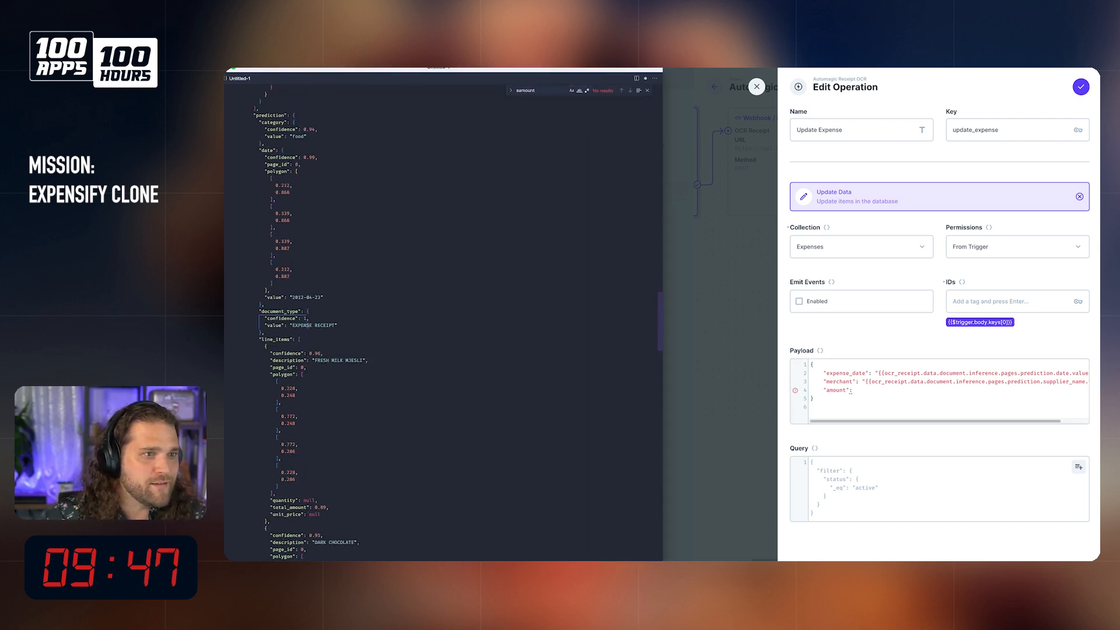
key(super+a)
text(amount)
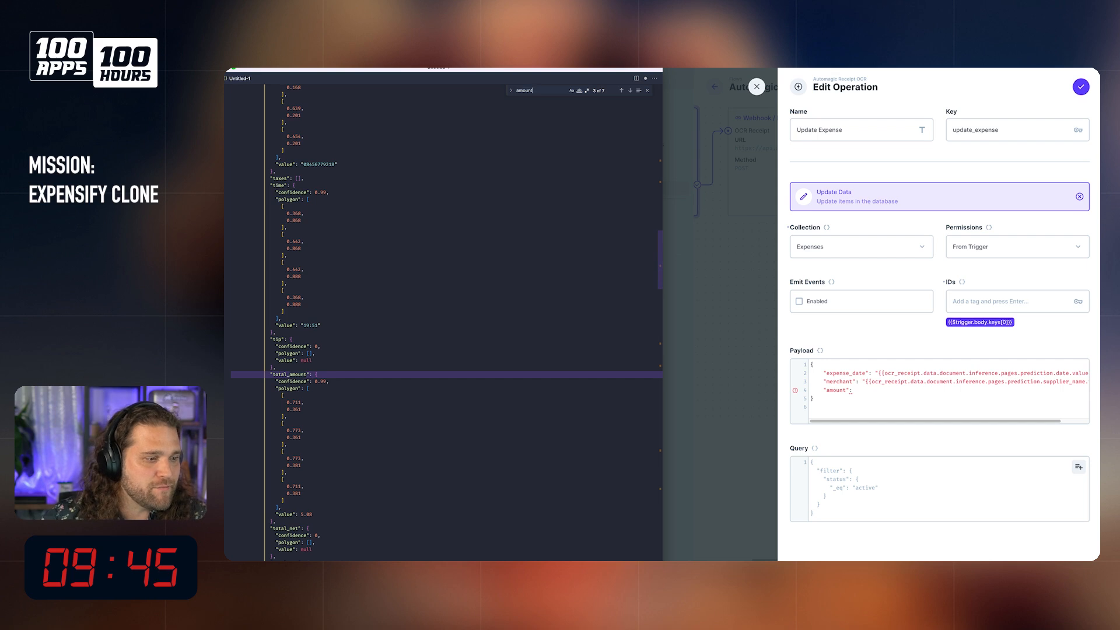
click(325, 383)
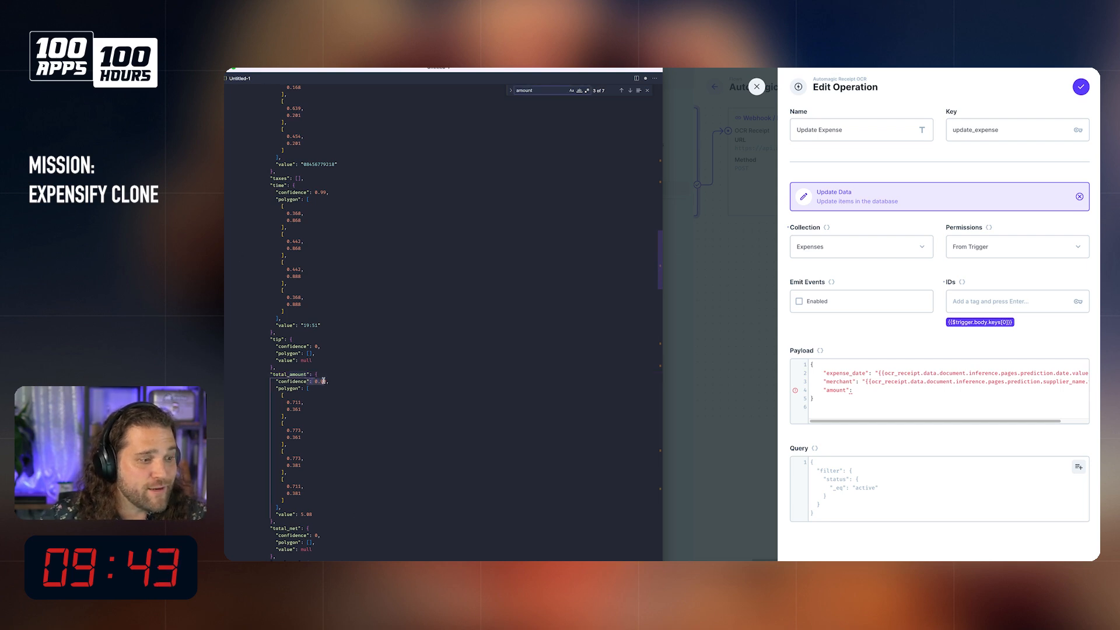
click(382, 430)
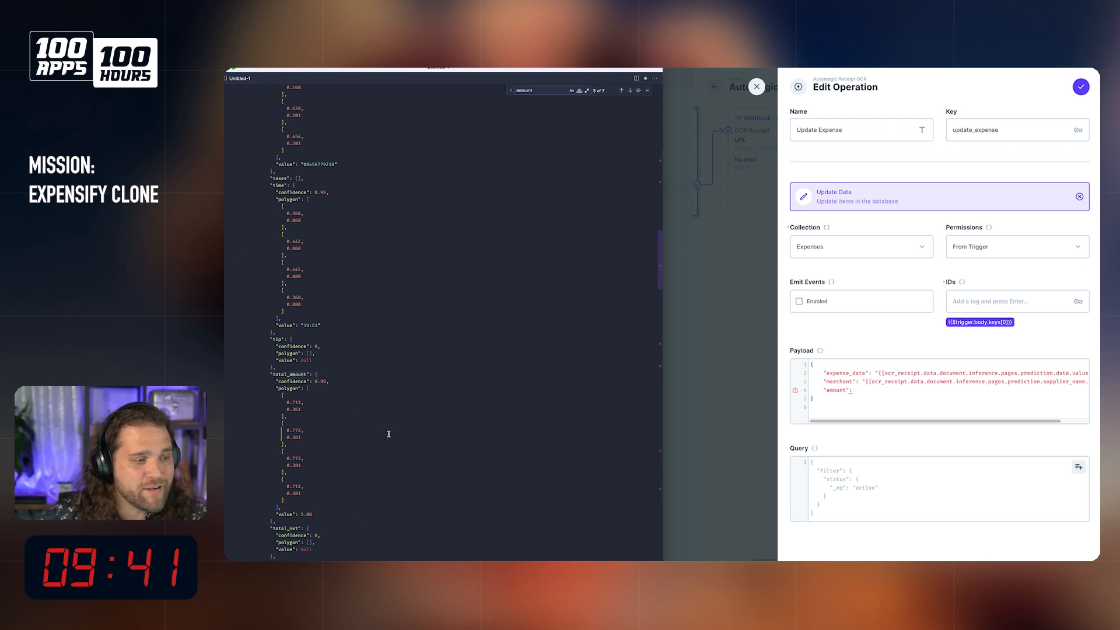
Step: Complete the payload's amount value as "{{ocr_receipt.data.document.inference.pages.prediction.total_amount.value}}", pasting the copied path as its start
click(870, 397)
text("{{)
text(ocr_receipt.data.document.inference.pages.prediction)
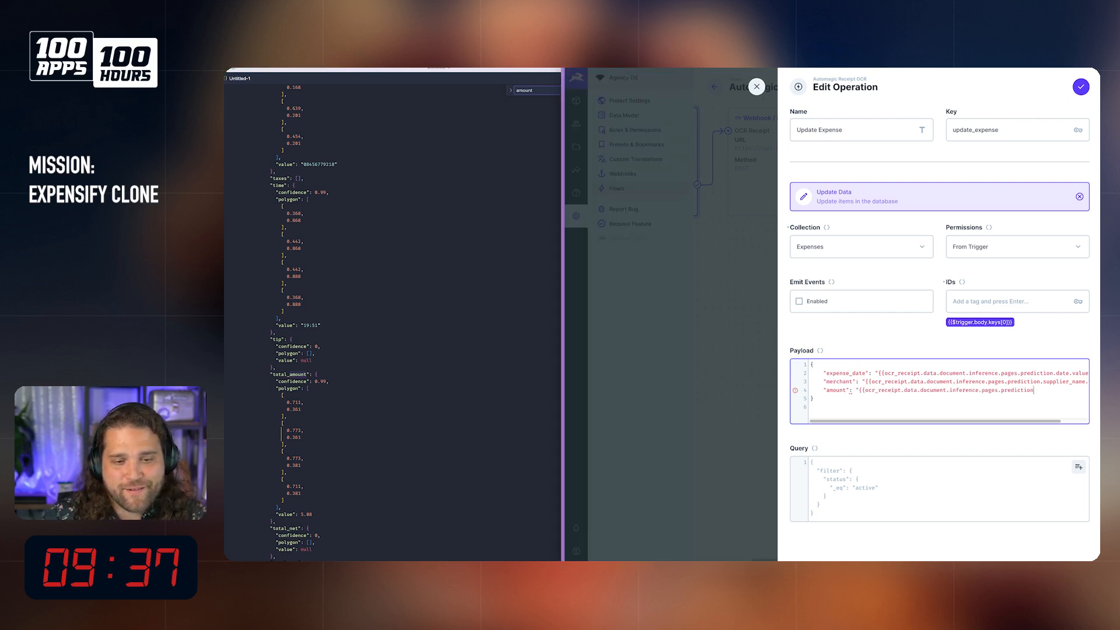
text(.to)
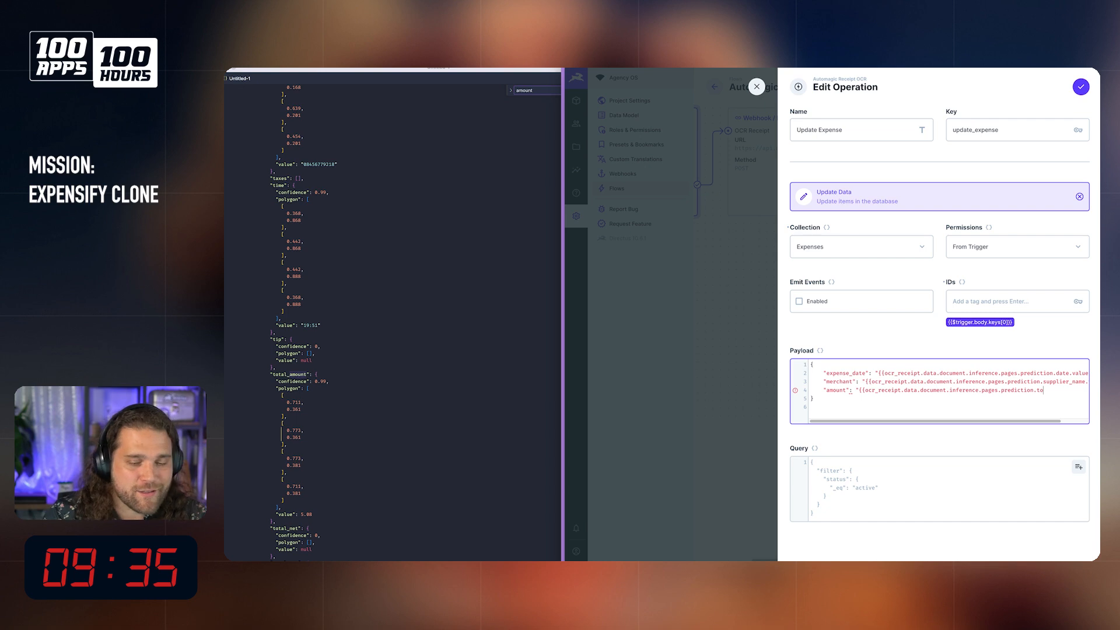
text(tal_amount)
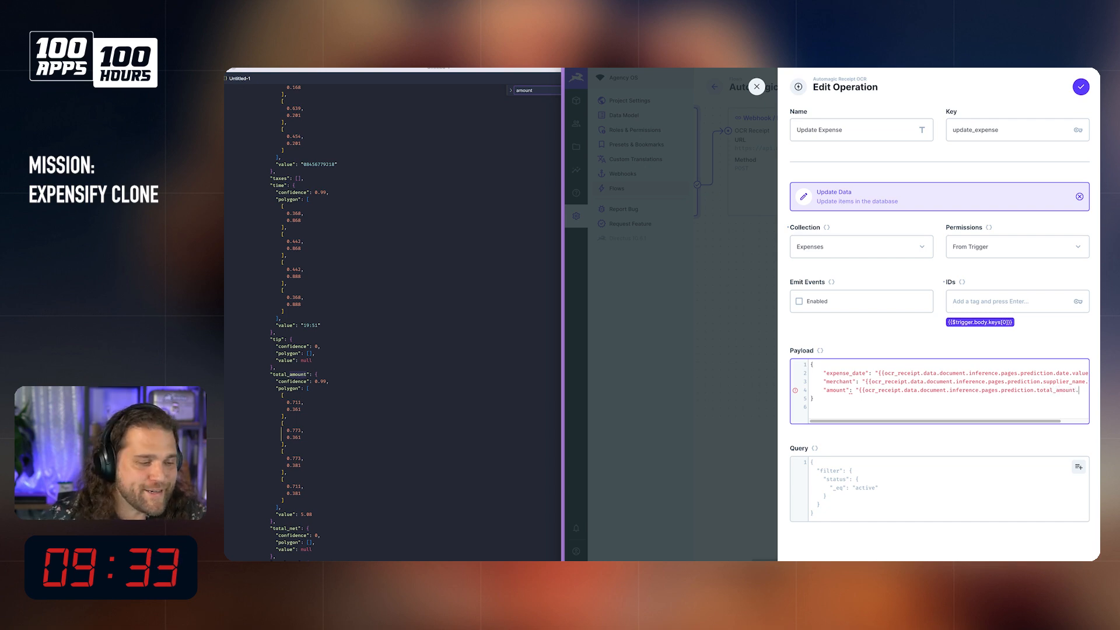
text(.value)
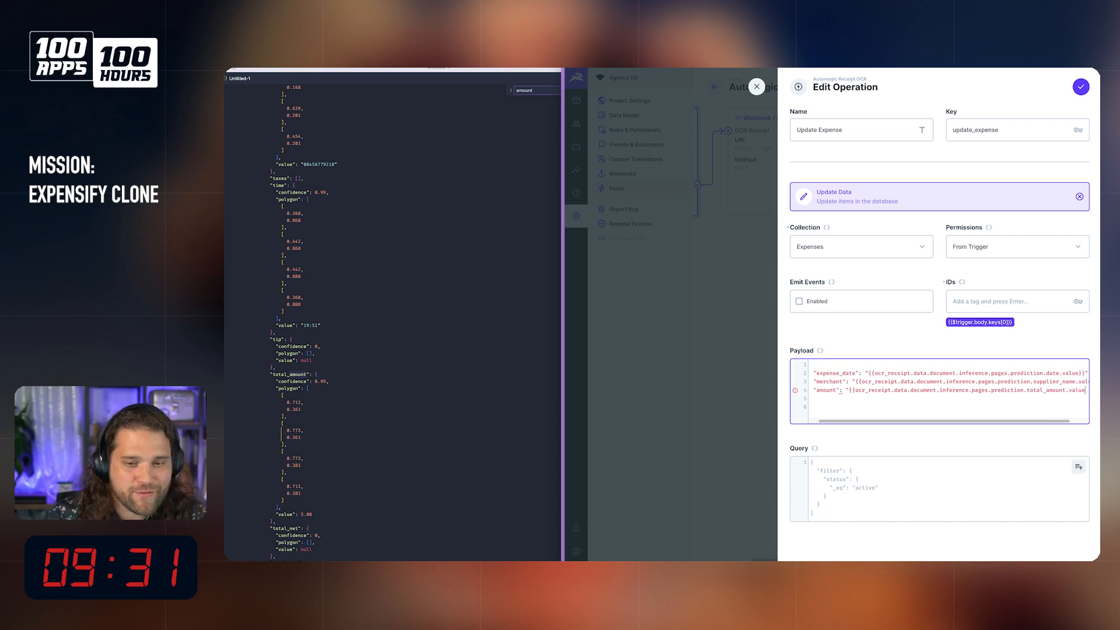
text(}}")
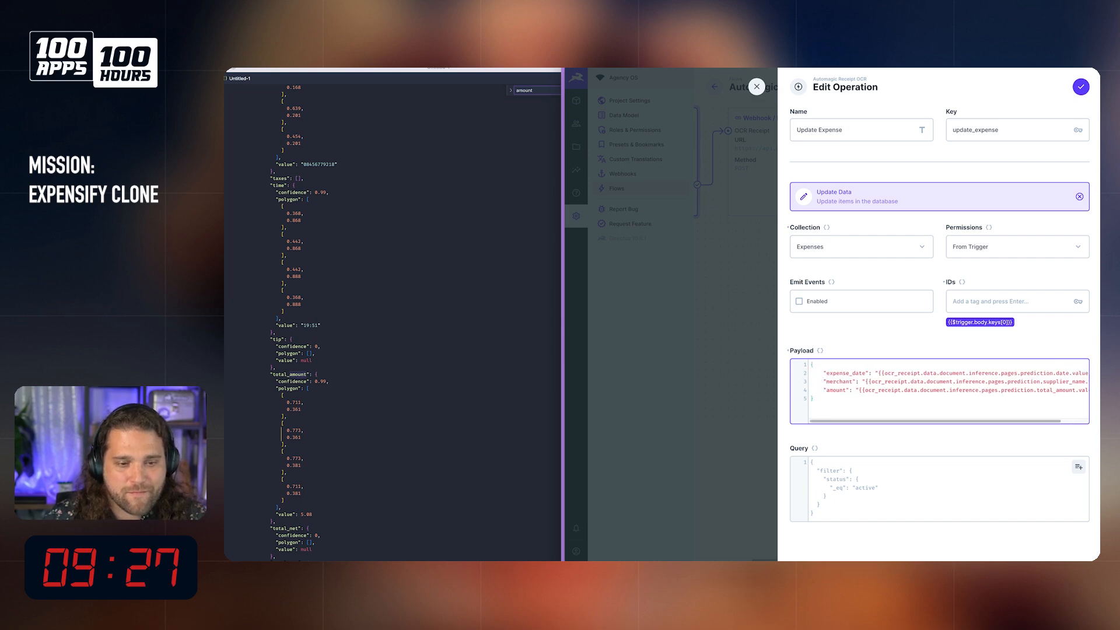
Step: Select the whole payload, accept the Update Expense operation and save the Automagic Receipt OCR flow
key(ctrl+a)
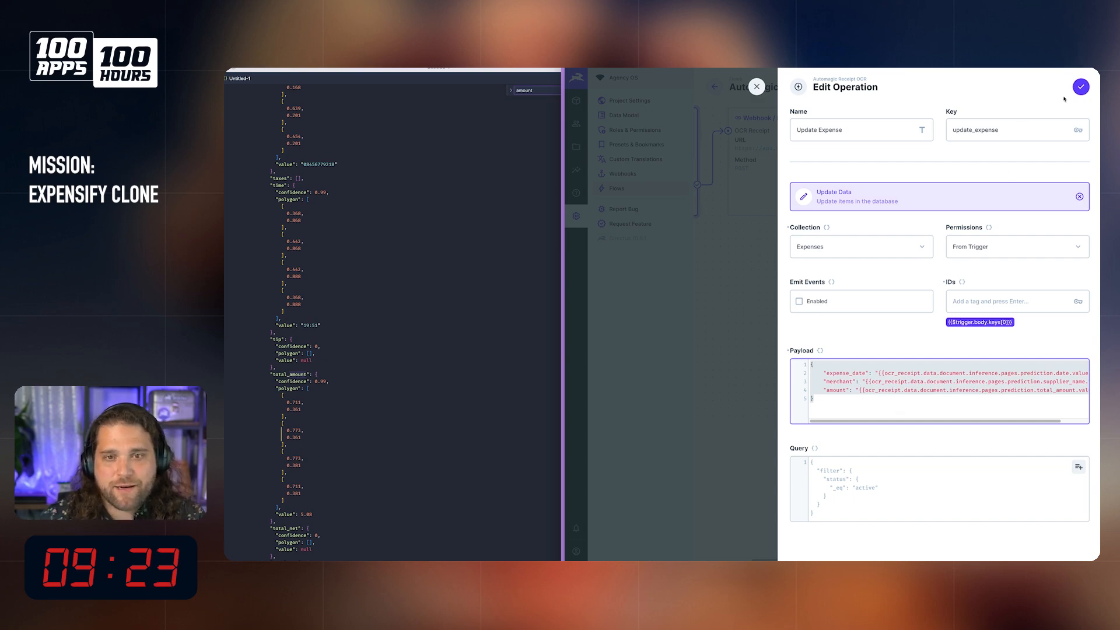
click(1081, 86)
click(979, 88)
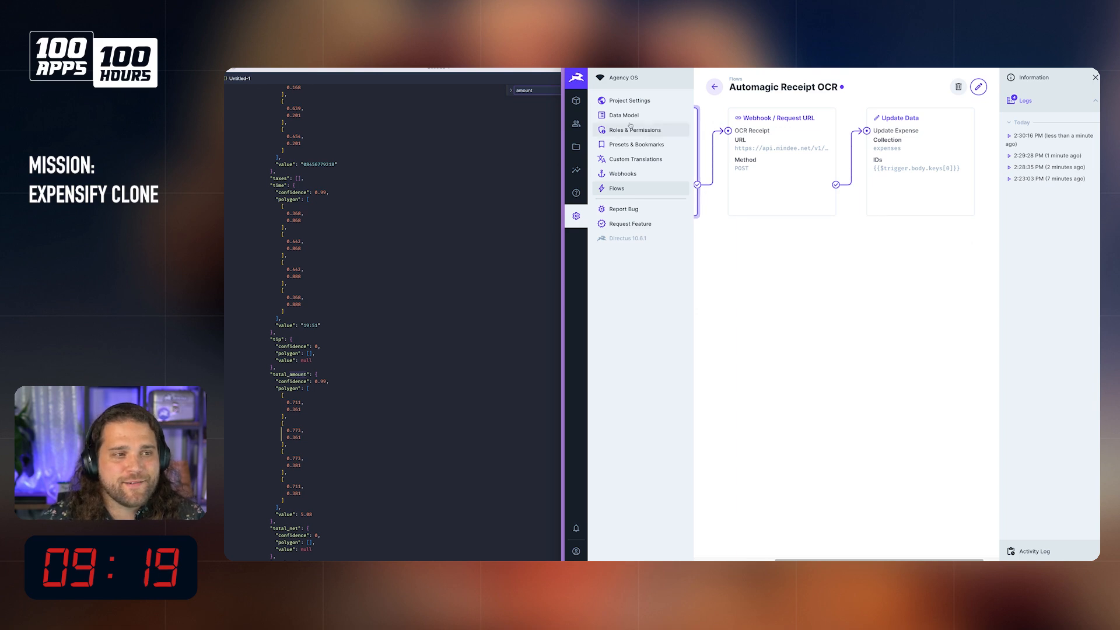
Step: Delete the four test expenses with merchant "t" from the Expenses collection, keeping the Starbucks entry
click(576, 100)
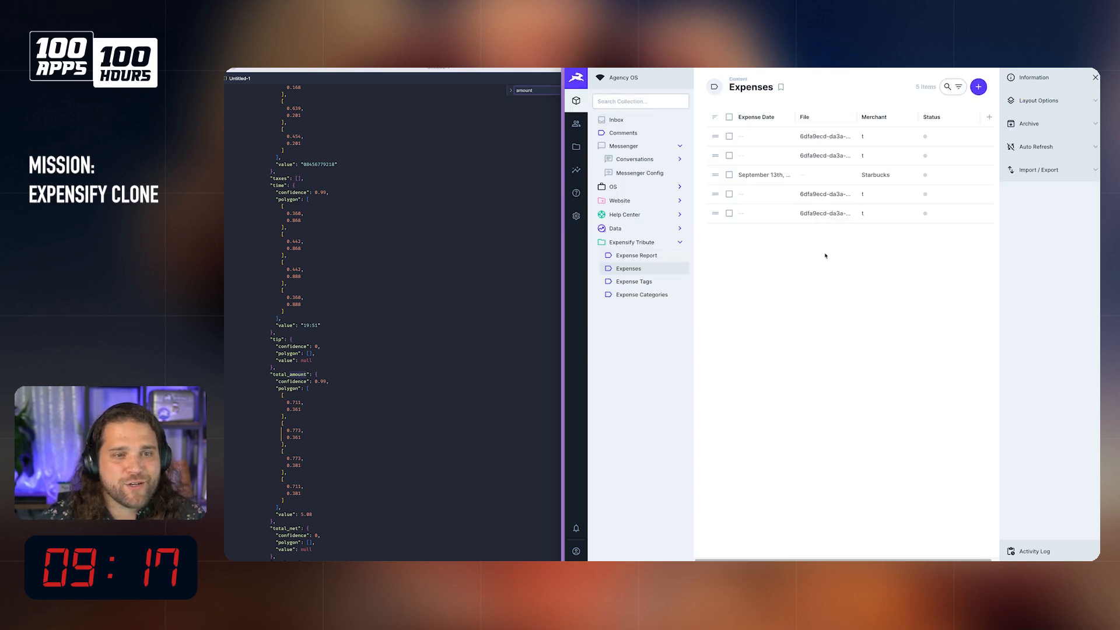
click(729, 136)
click(729, 155)
click(729, 194)
click(919, 86)
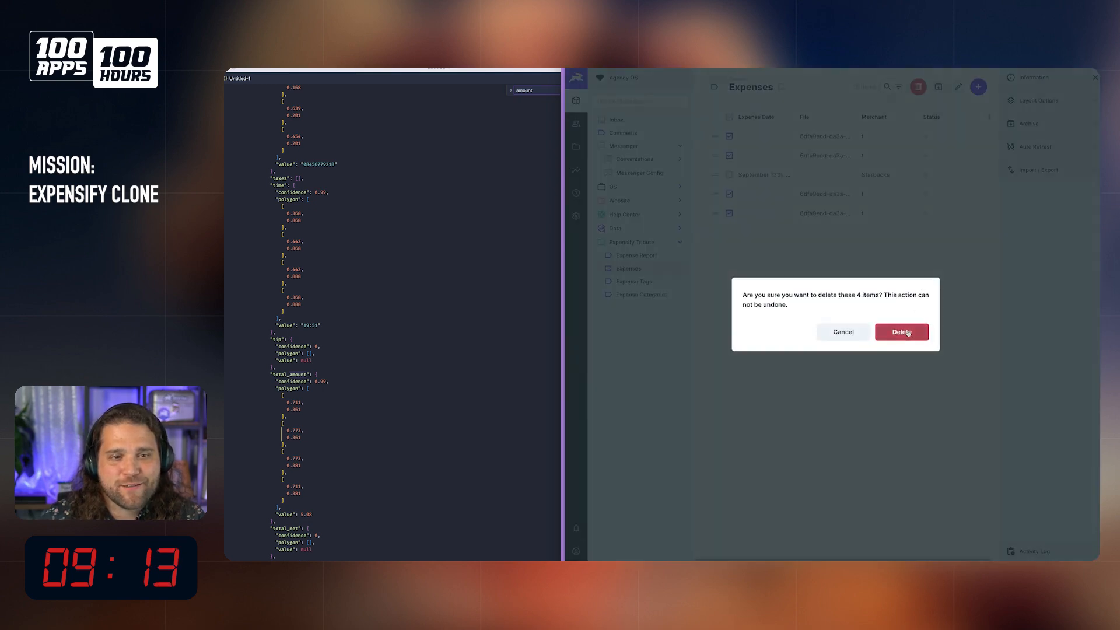
click(906, 332)
Step: Create a test expense with the Tesco shopping receipt image from the file library and merchant "t", and save it
click(980, 87)
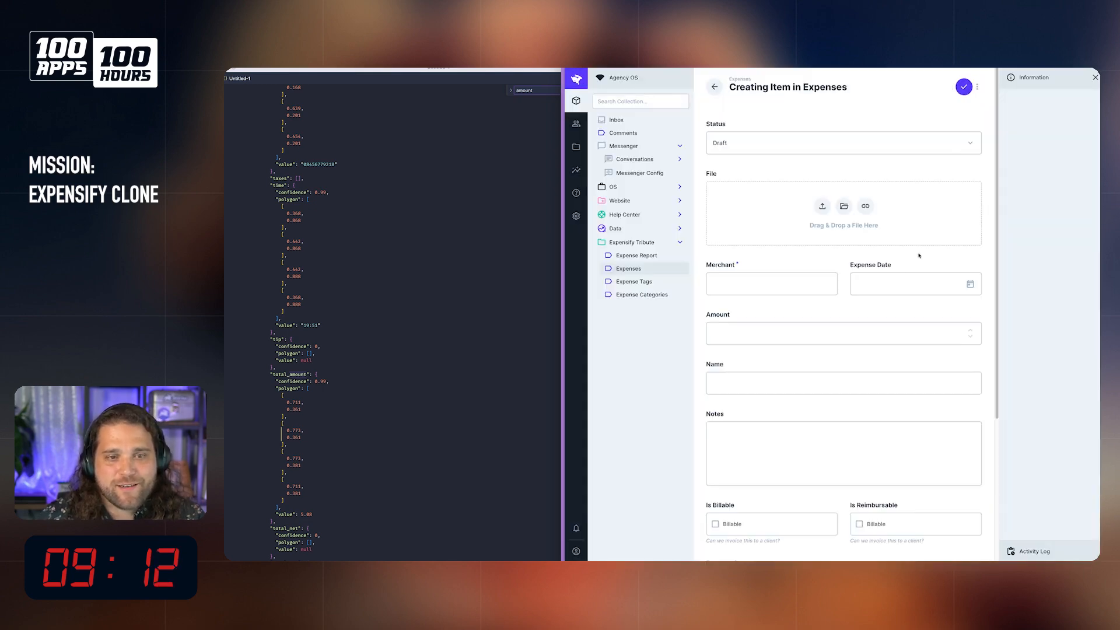
click(842, 207)
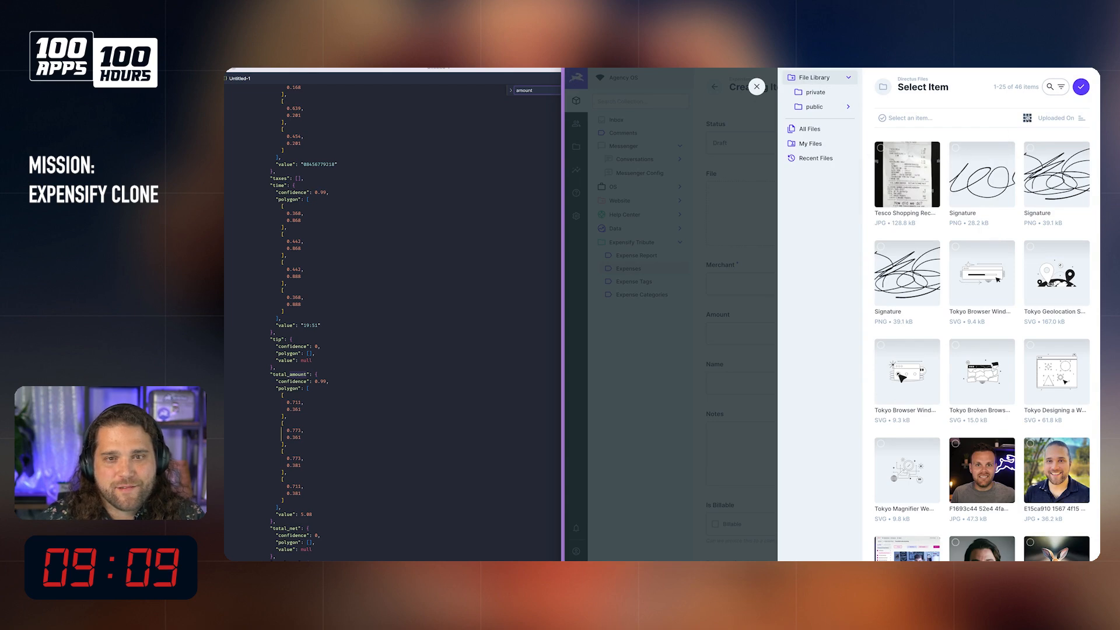
click(893, 196)
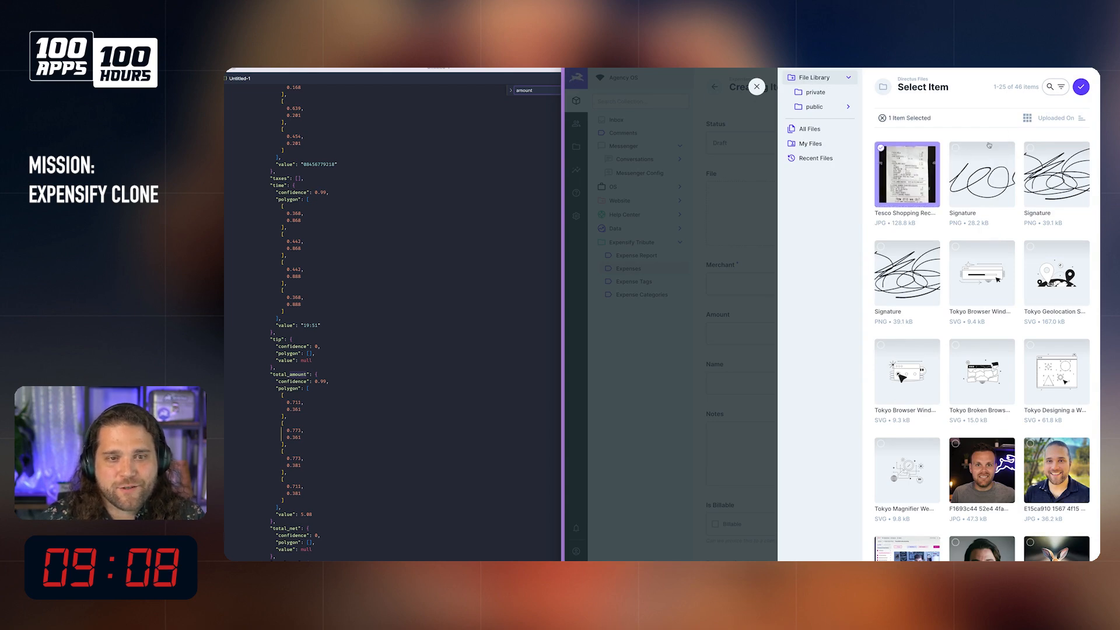
click(1081, 86)
click(770, 373)
text(t)
click(964, 86)
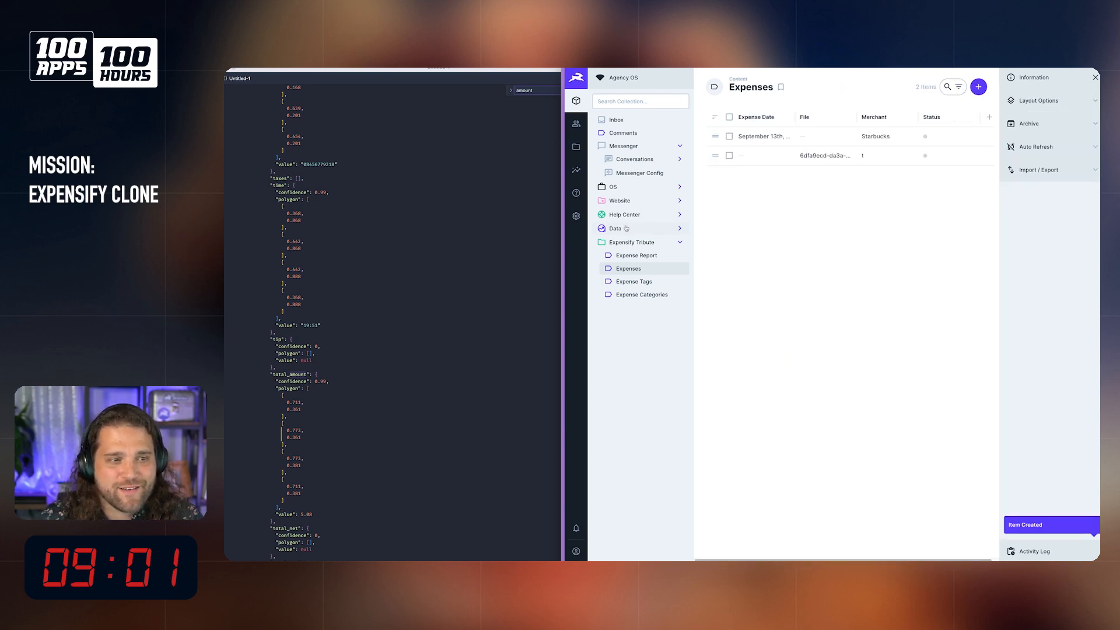
Step: Open the newest log of the Automagic Receipt OCR flow and examine the Update Expense payload and options
click(576, 216)
click(617, 188)
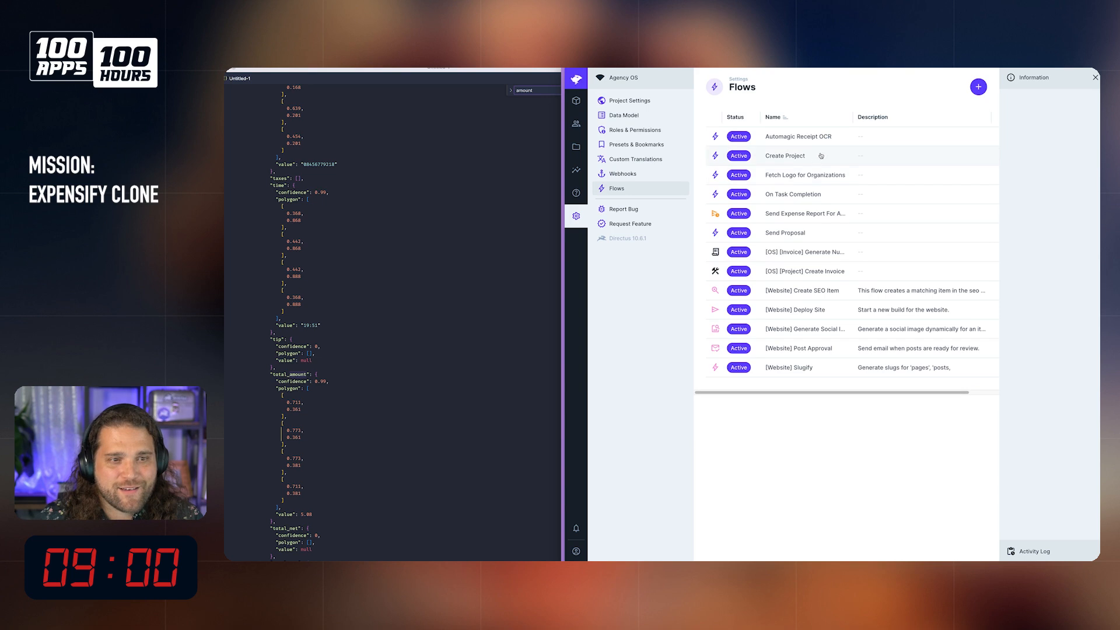
click(796, 213)
click(715, 87)
click(816, 137)
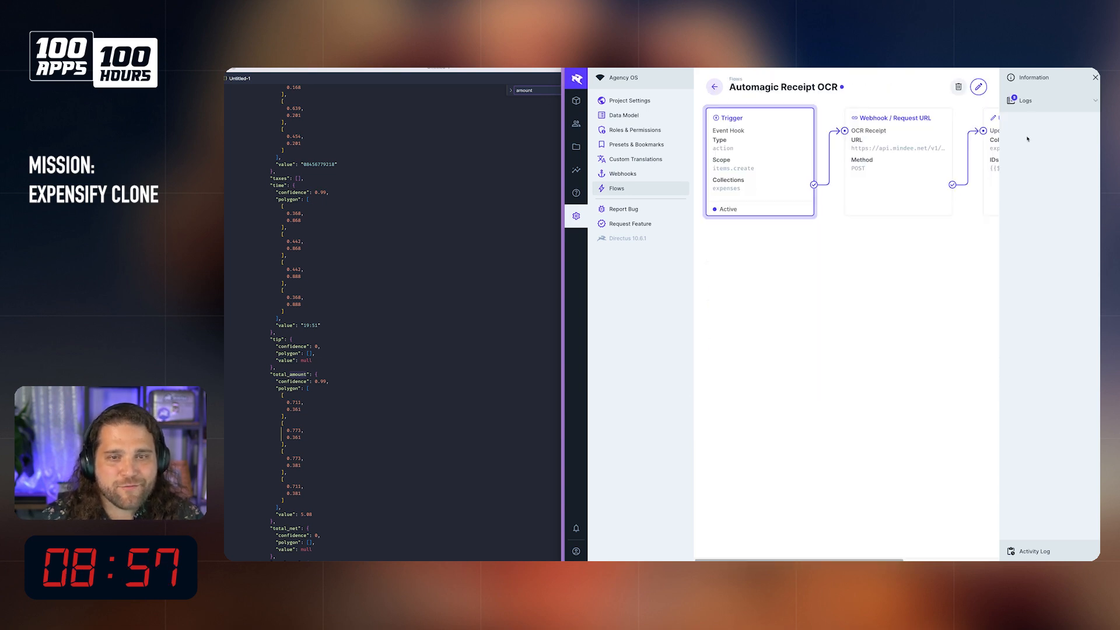
click(1059, 105)
click(1050, 137)
click(809, 261)
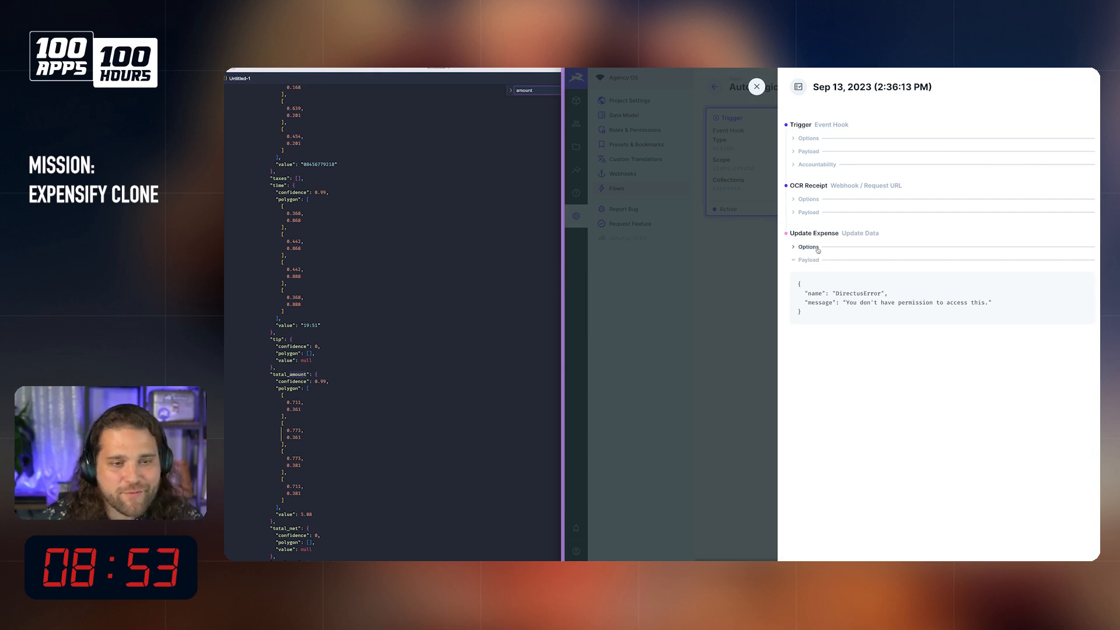
click(818, 248)
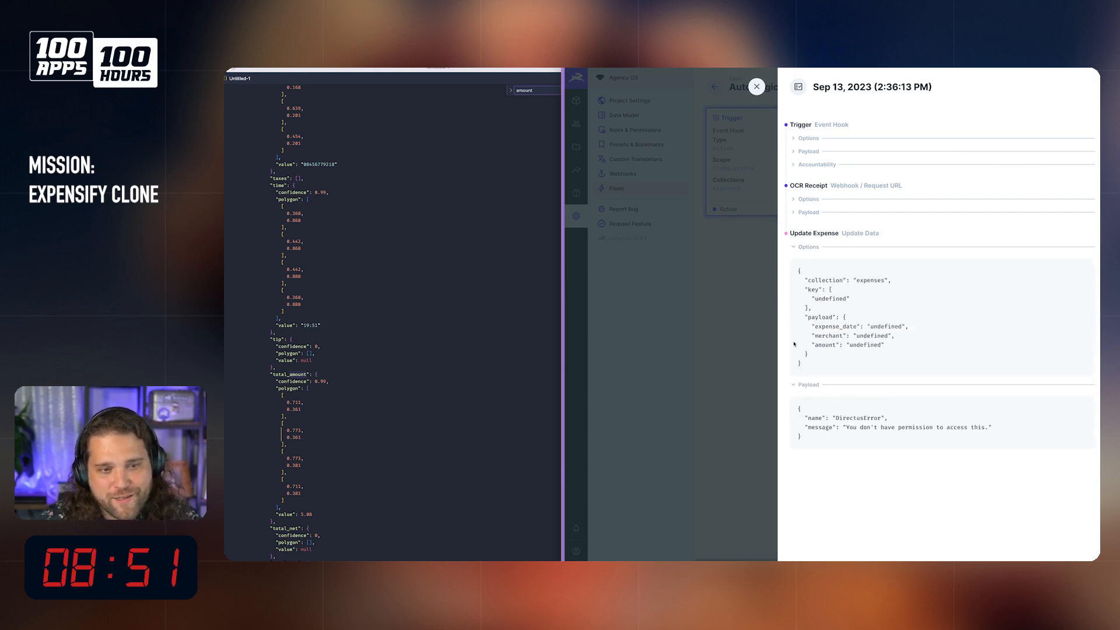
drag(812, 299, 868, 300)
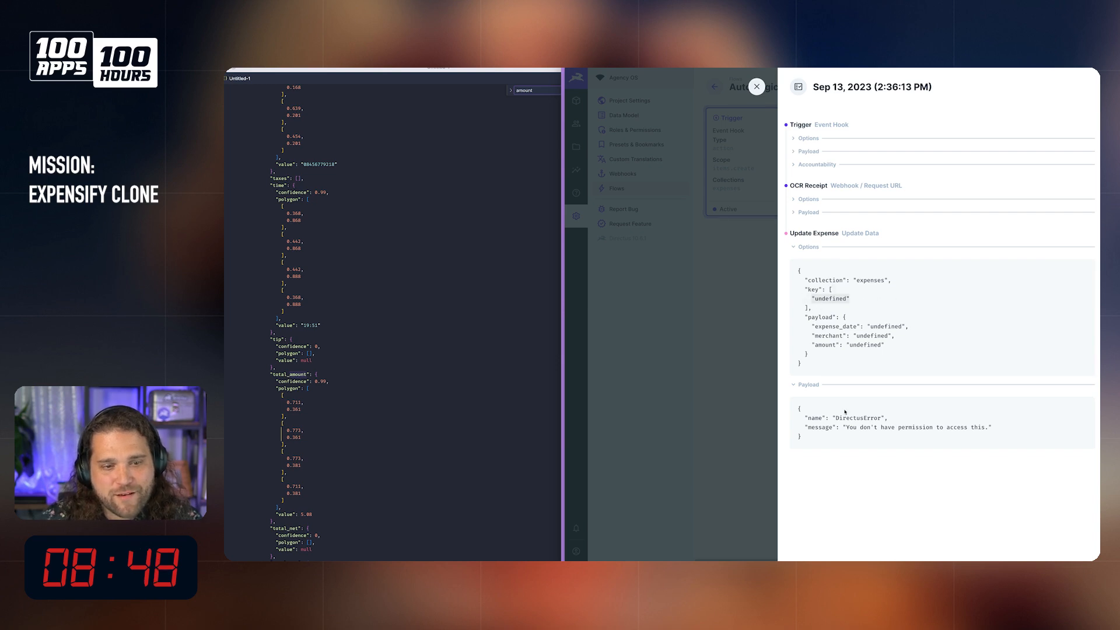
Step: Examine the OCR Receipt payload in the log, tracing the nesting from data through document to prediction, and close the log
click(817, 214)
scroll(887, 408, down, 10)
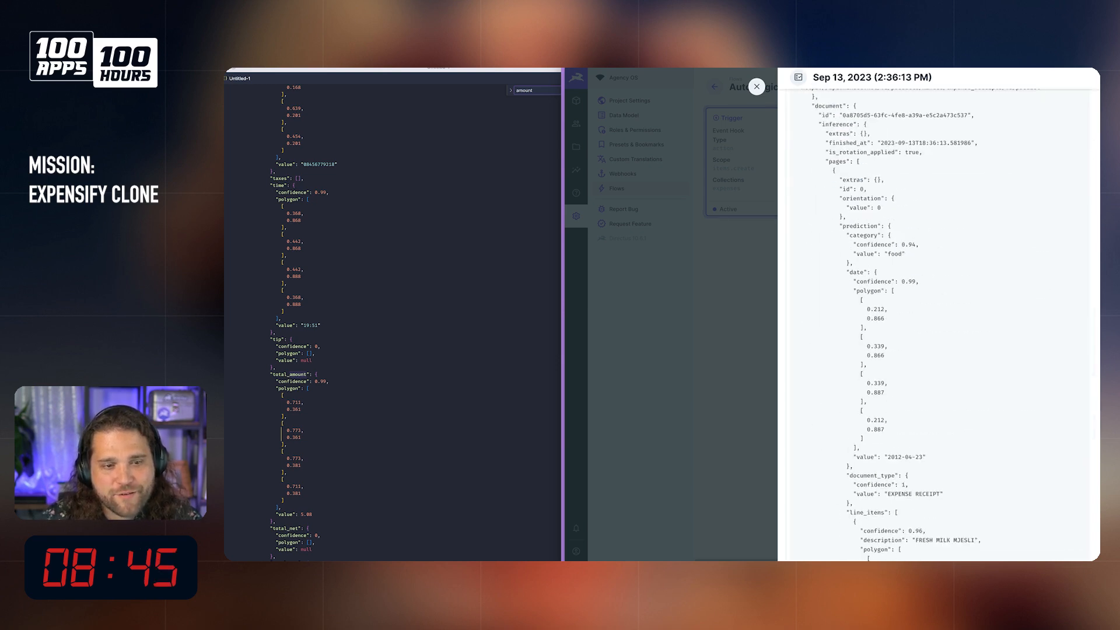
scroll(884, 400, up, 5)
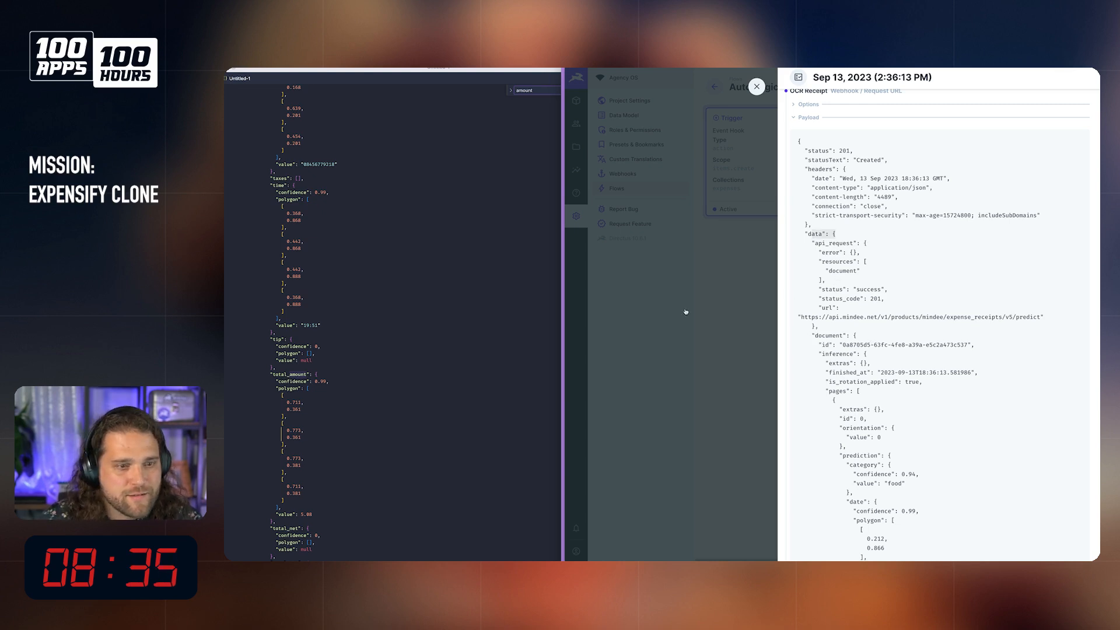
scroll(858, 259, down, 3)
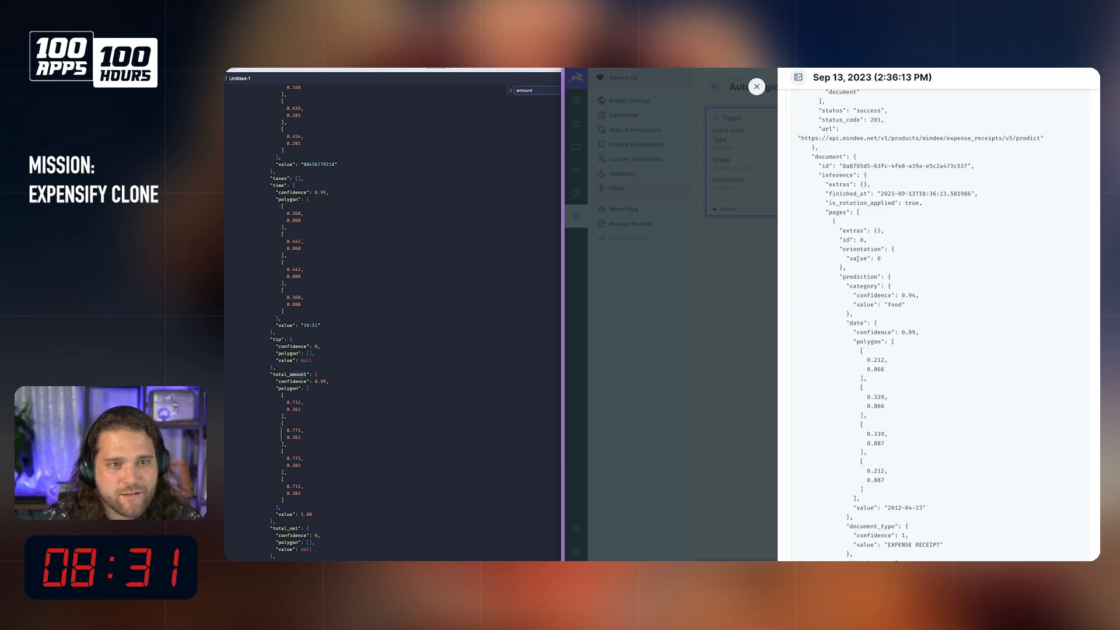
scroll(858, 259, up, 2)
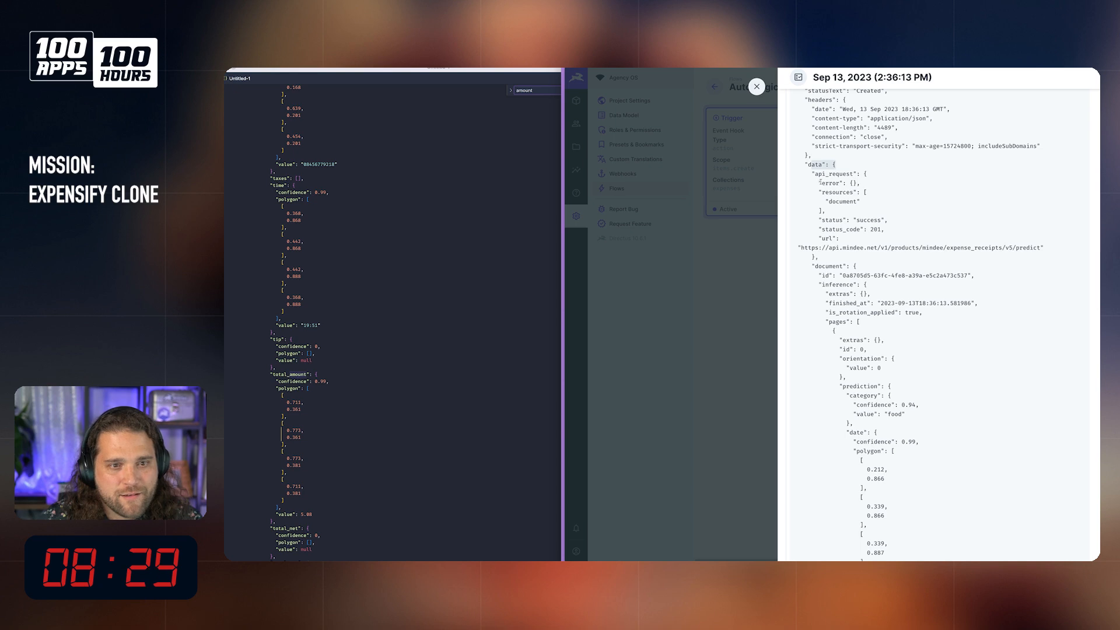
drag(812, 267, 846, 267)
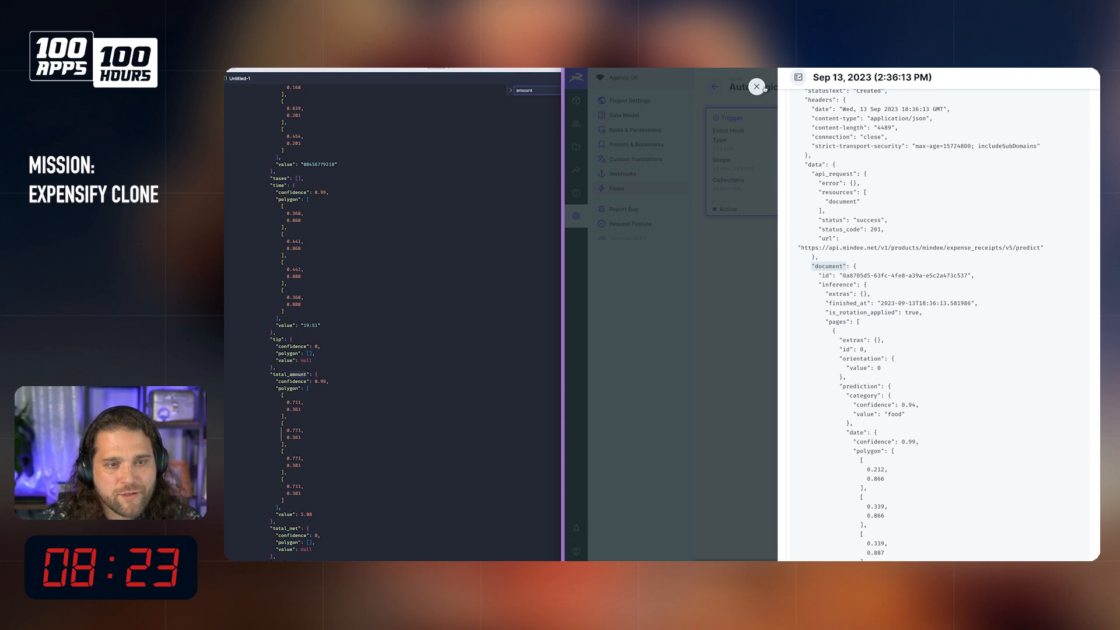
scroll(809, 165, up, 2)
scroll(809, 165, up, 1)
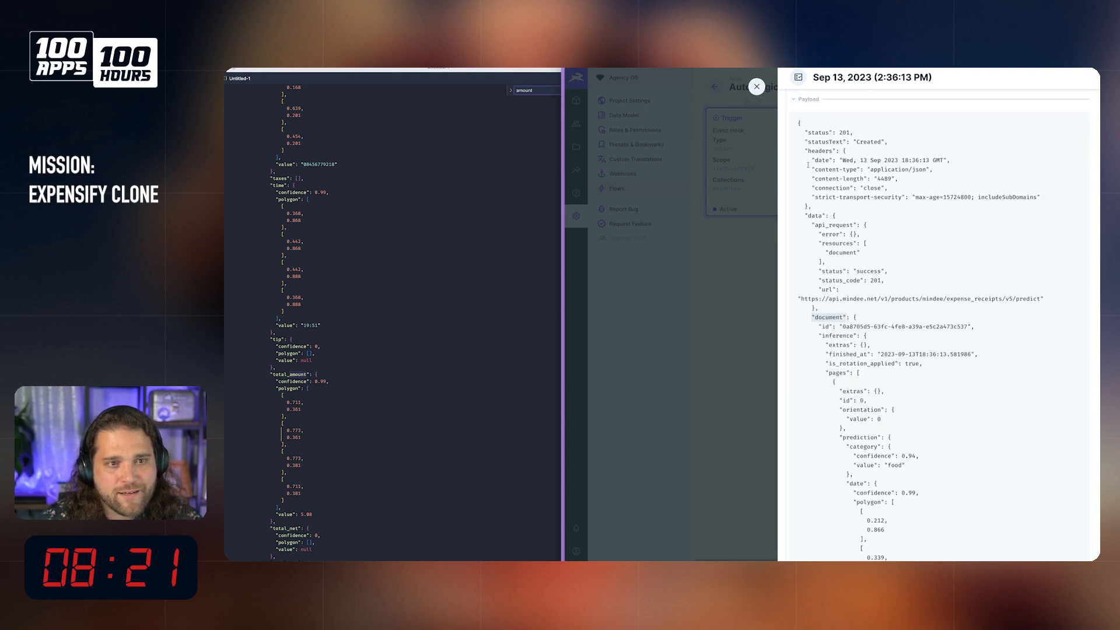
click(757, 87)
Step: Edit the flow's Update Expense operation and remove "data." from the expense_date and merchant paths in the payload
scroll(973, 132, right, 3)
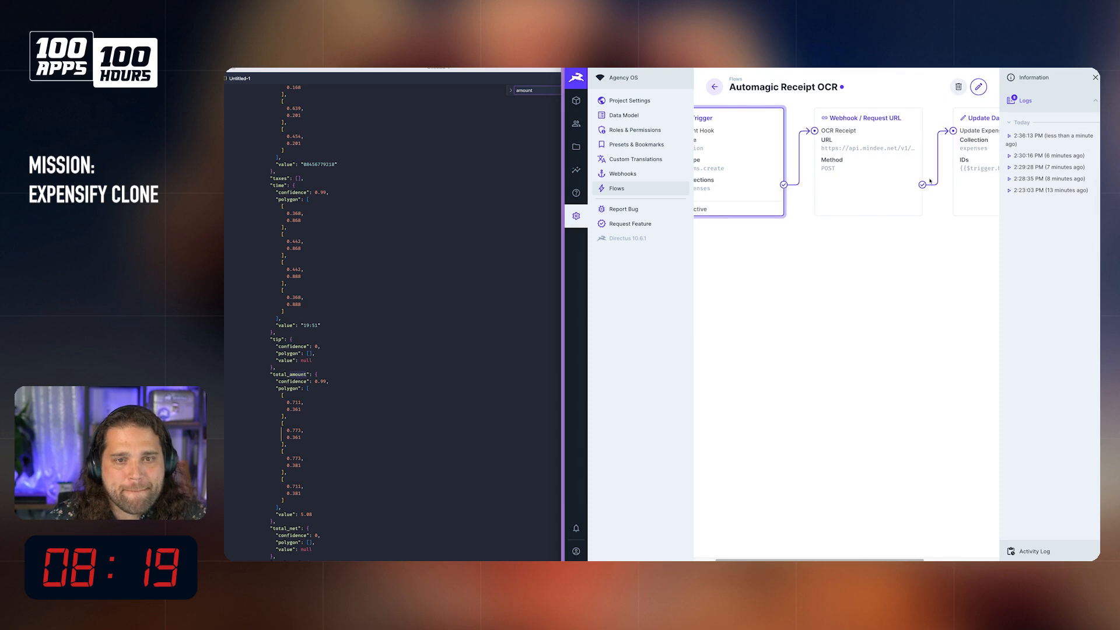
click(978, 87)
click(968, 119)
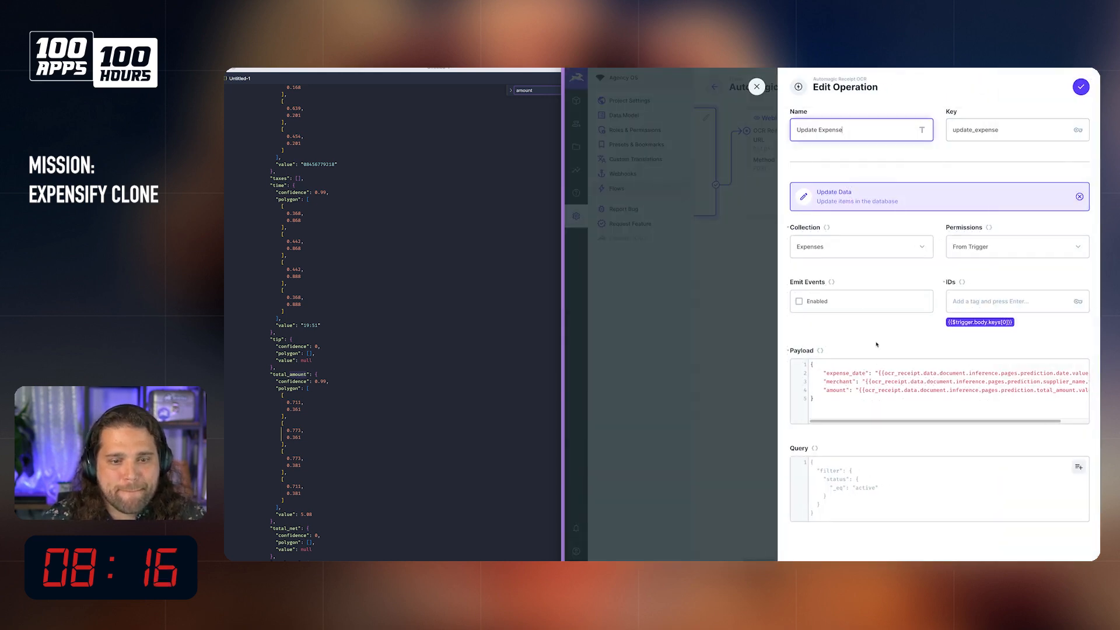
click(937, 373)
key(BackSpace)
Step: Remove "data." from the amount path in the payload and accept the operation's changes
key(BackSpace)
key(BackSpace)
key(BackSpace)
key(BackSpace)
key(BackSpace)
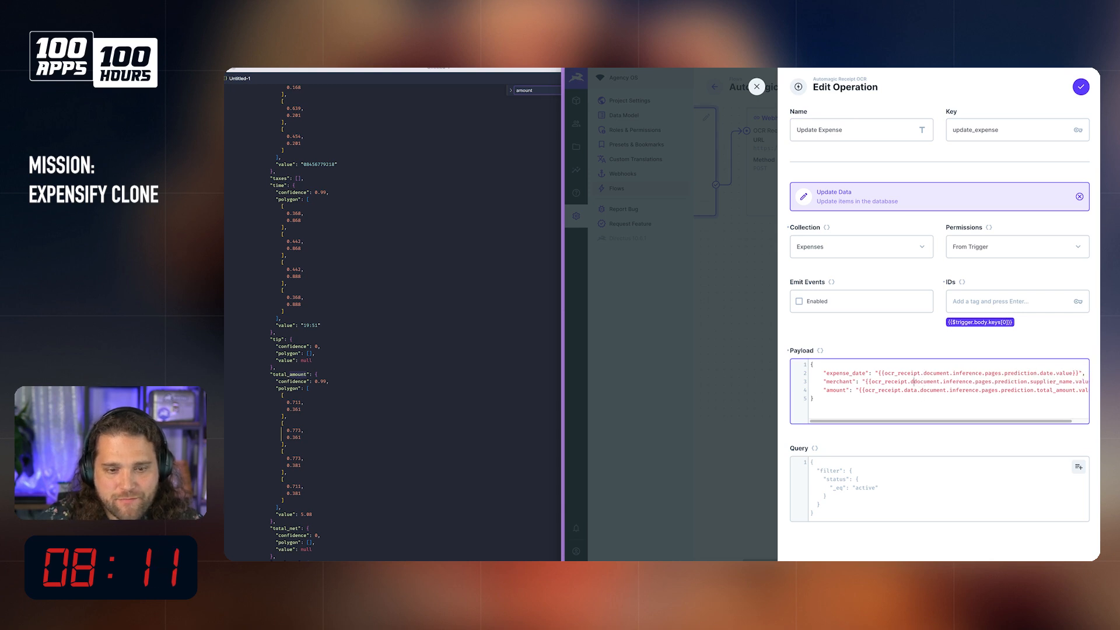
click(920, 390)
key(BackSpace)
key(BackSpace)
key(BackSpace)
key(BackSpace)
key(BackSpace)
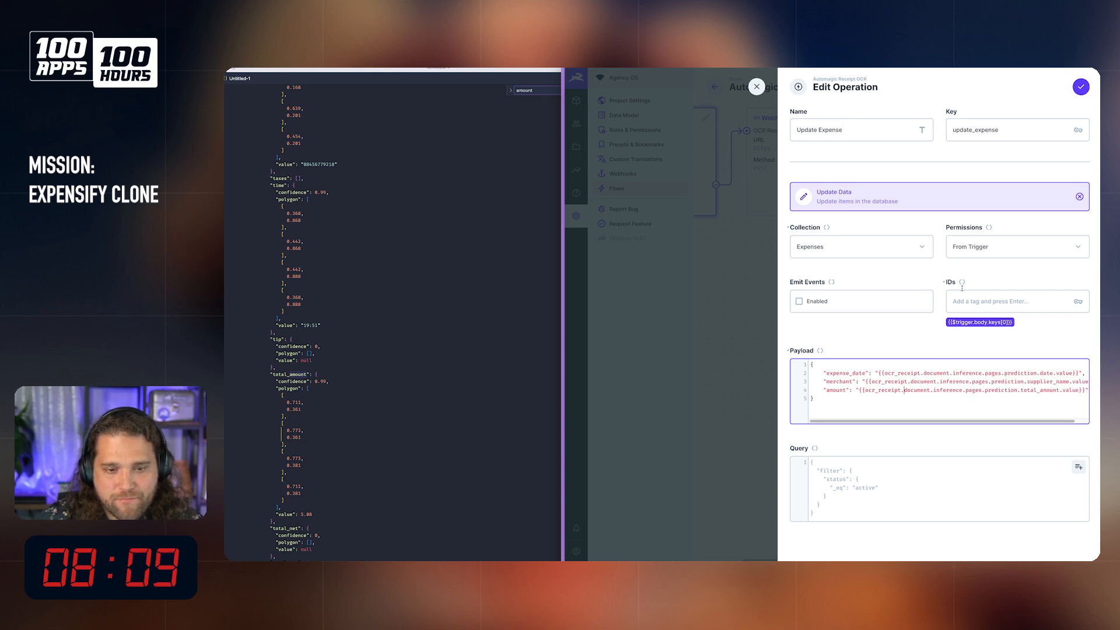
click(1081, 88)
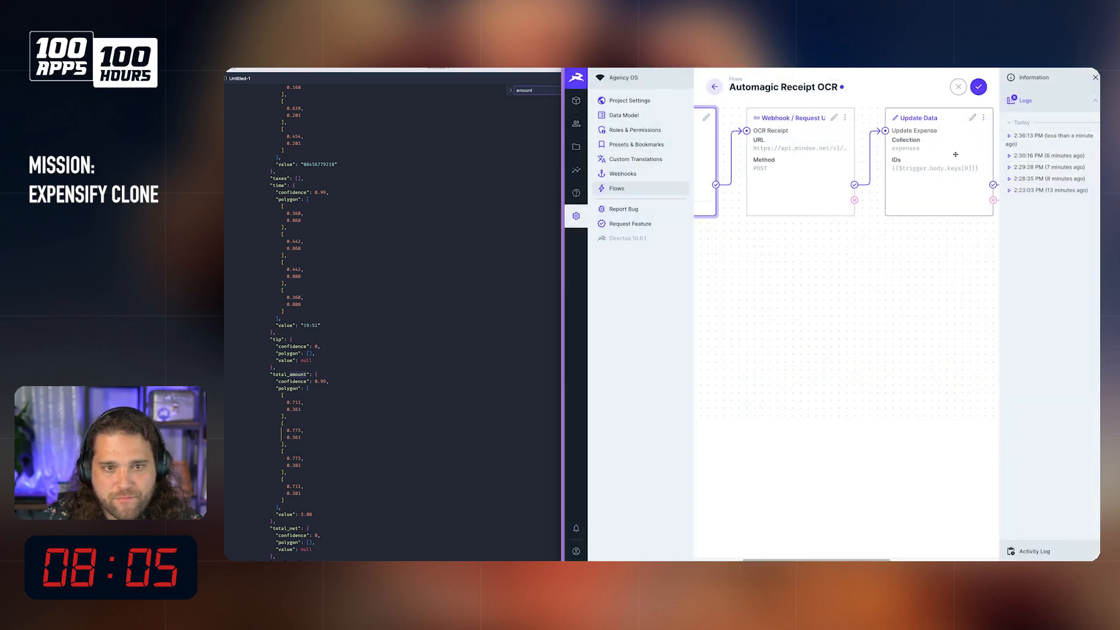
Step: Examine the key field in the trigger payload of the newest flow log, and close the log
scroll(941, 159, left, 3)
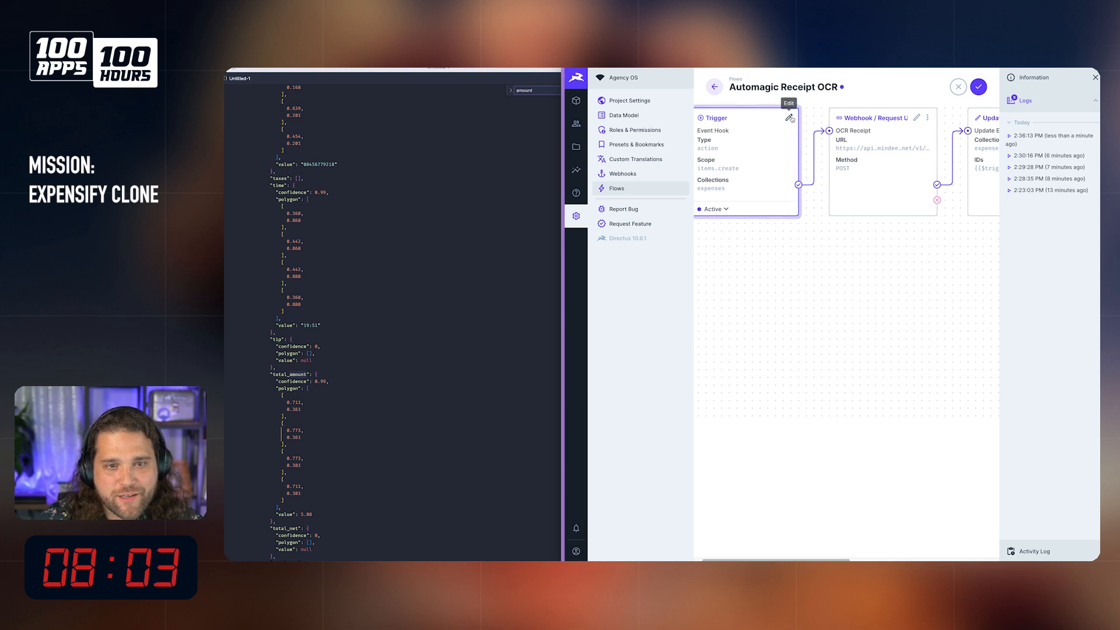
click(1050, 135)
click(829, 153)
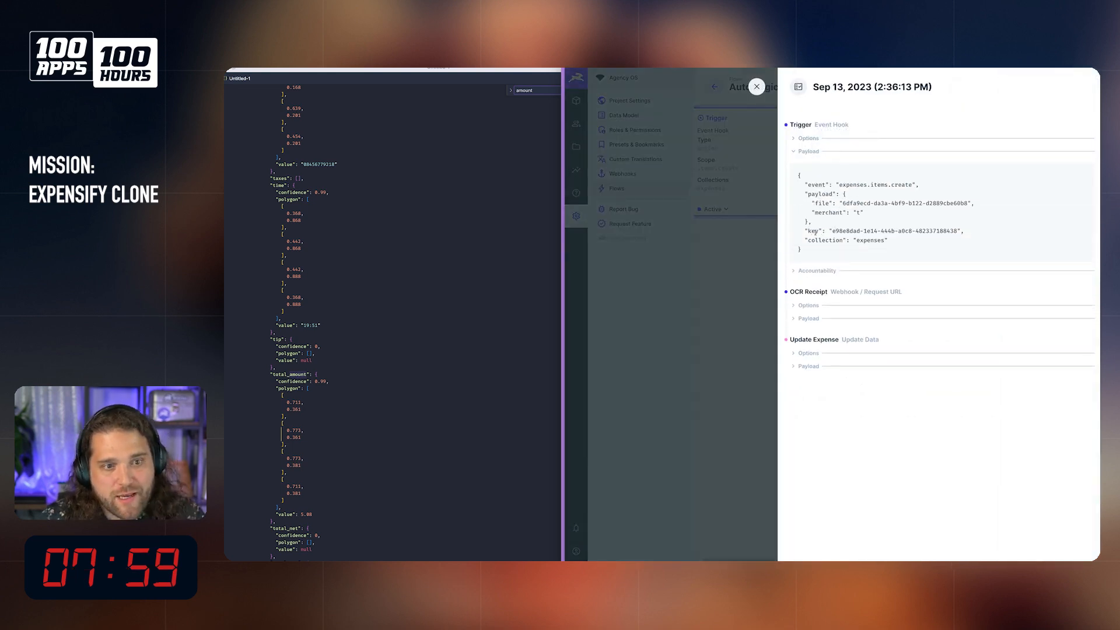
drag(809, 232, 835, 231)
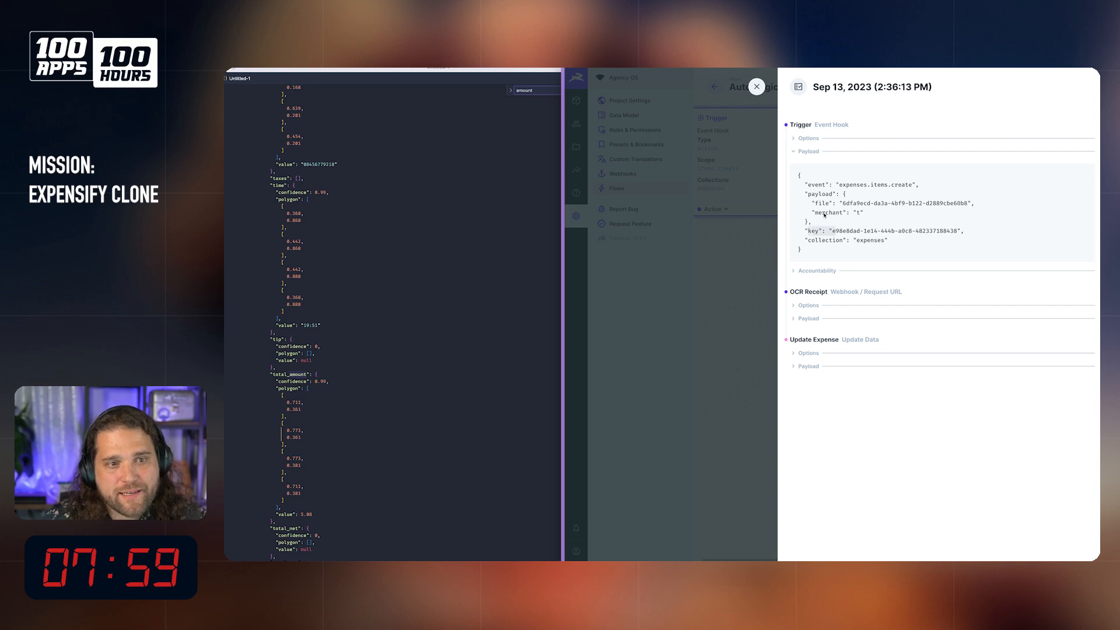
click(759, 89)
Step: Replace the ID in the Update Expense operation with {{$trigger.body.key}} and save the flow
scroll(850, 193, right, 3)
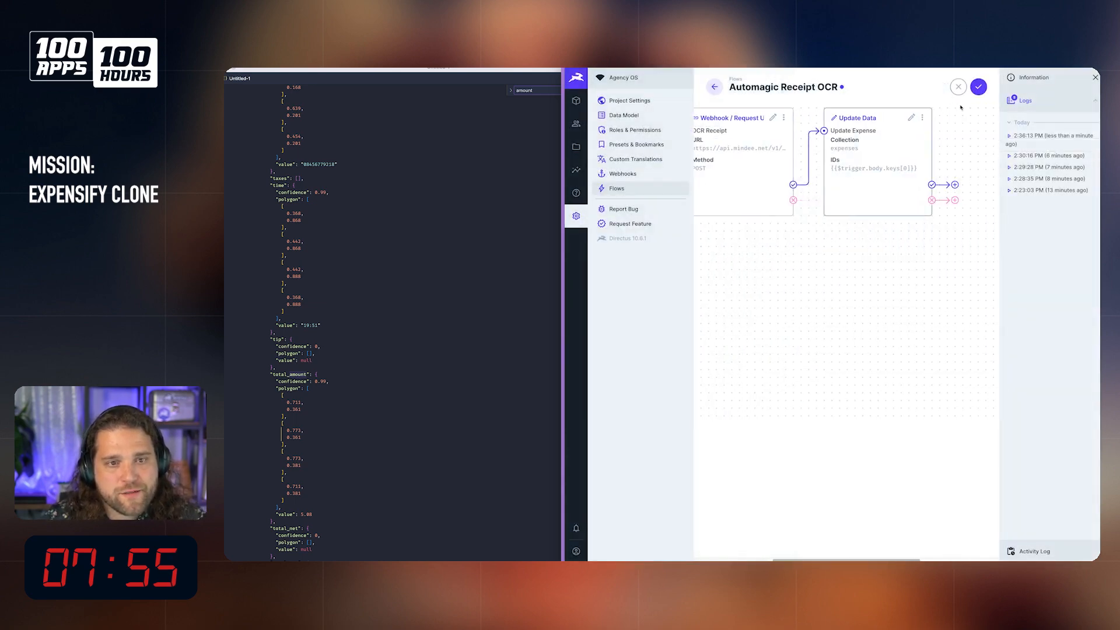
click(913, 117)
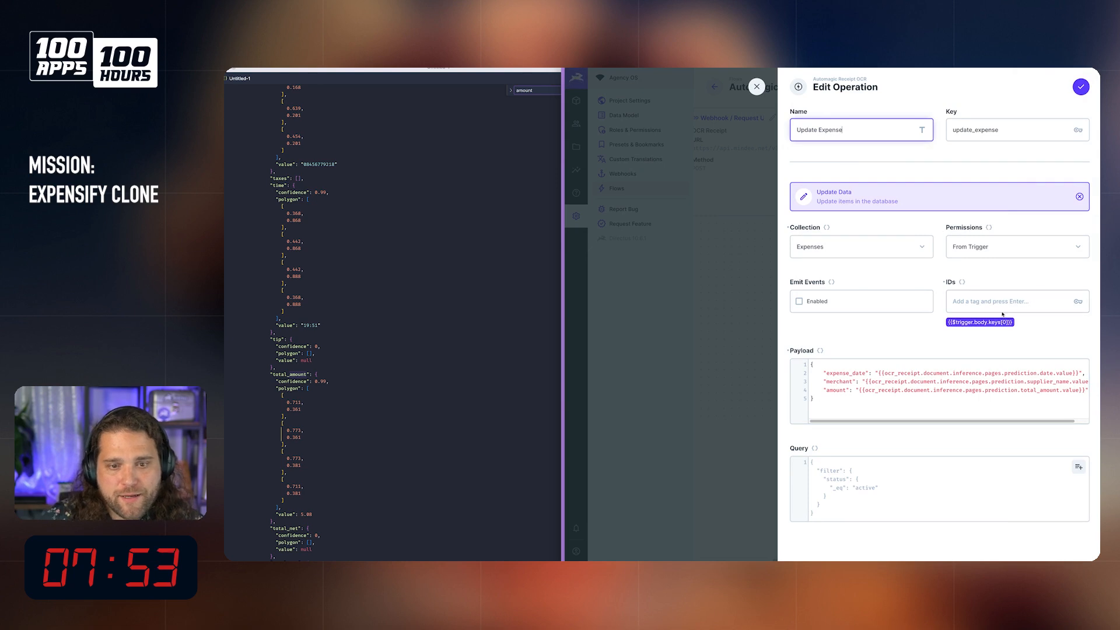
click(999, 322)
click(1001, 301)
text({)
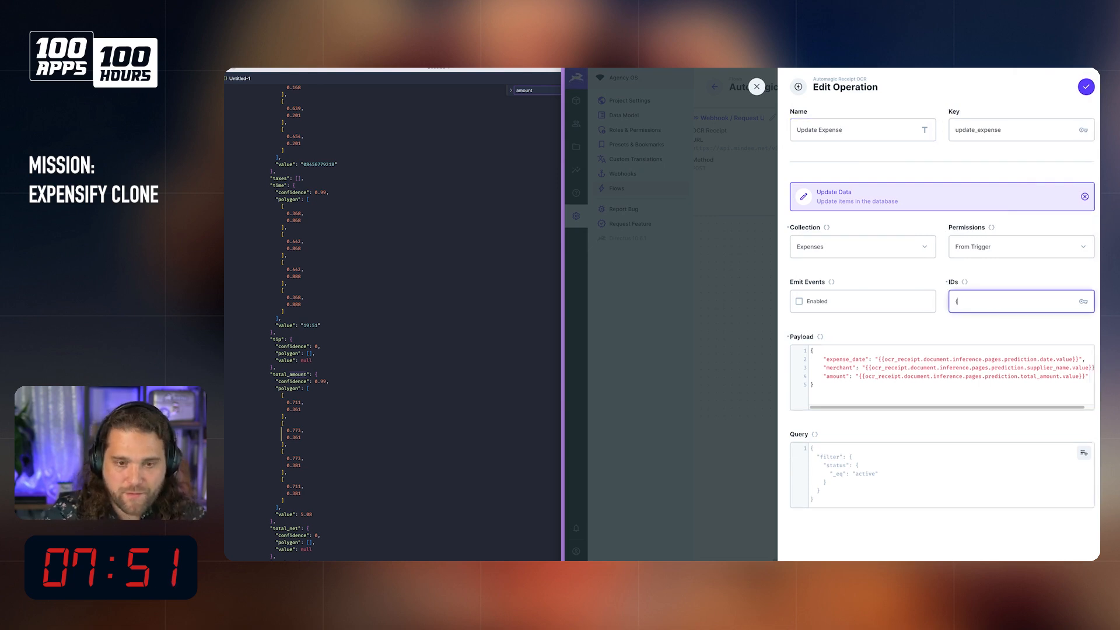
text({Tr)
text(tri)
text(gger.body.key)
key(Return)
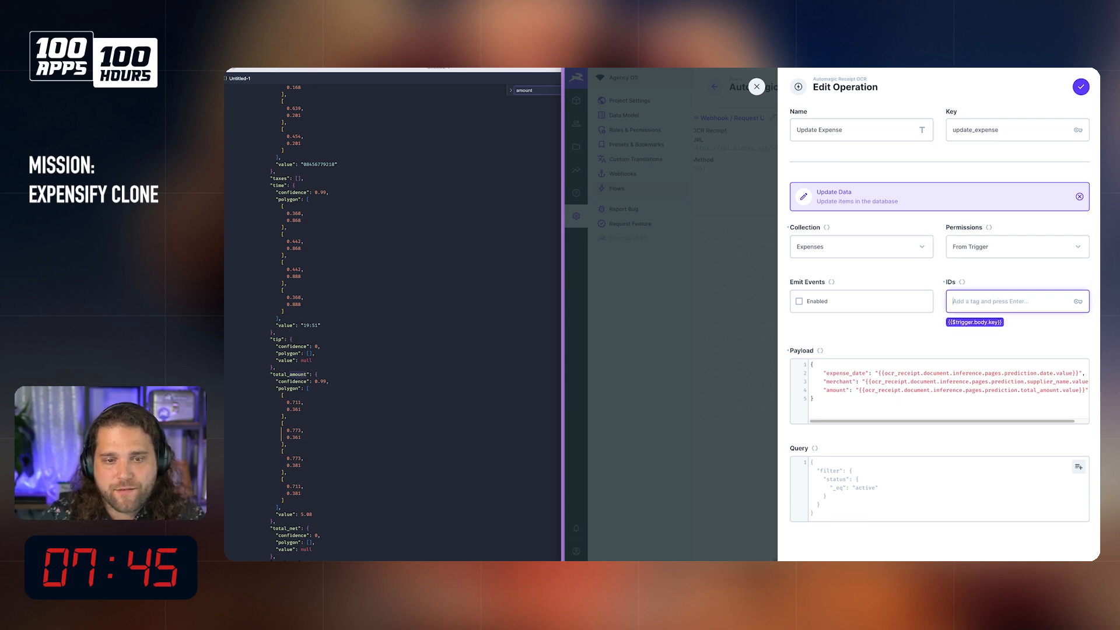
click(1086, 82)
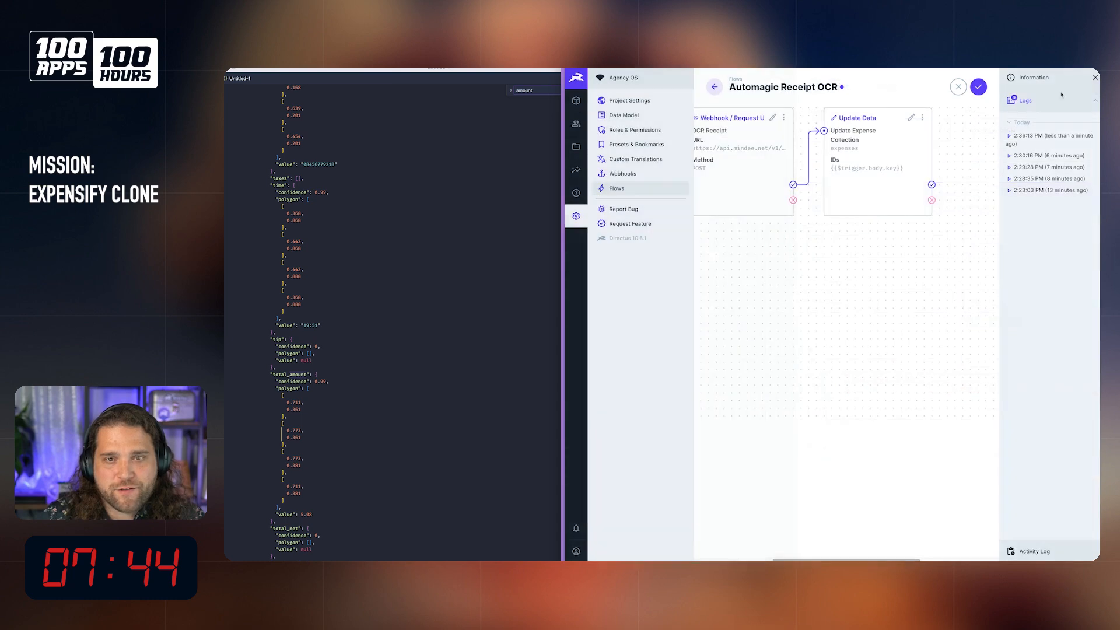
click(979, 87)
Step: Create a test expense with the Tesco Shopping receipt from the file library and "t" as the merchant
click(576, 100)
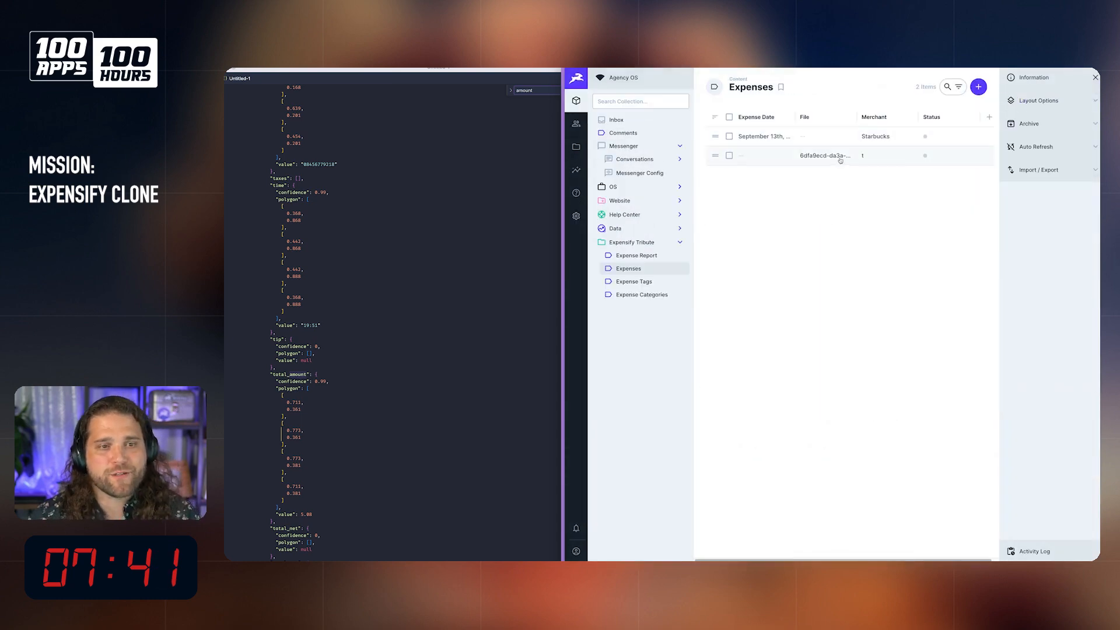
click(978, 87)
click(845, 206)
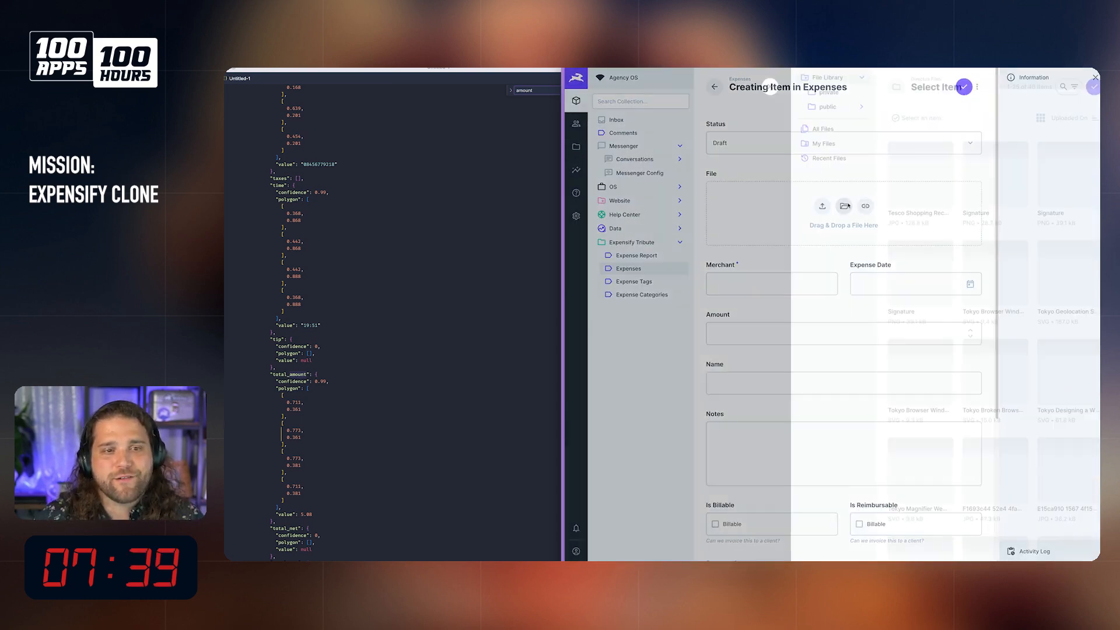
click(907, 175)
click(1087, 85)
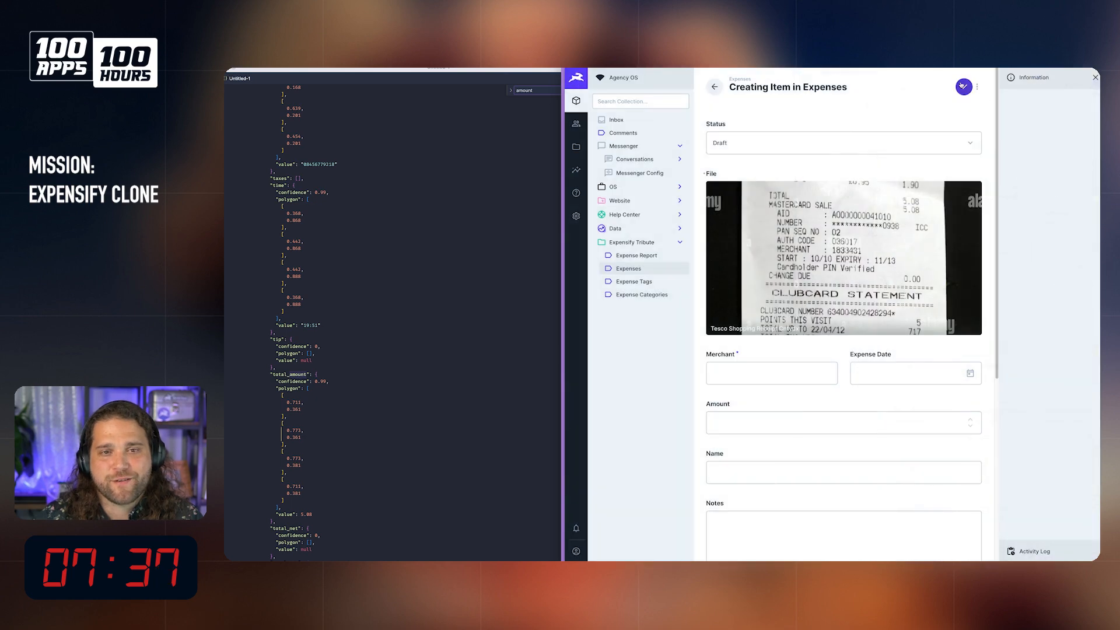
click(963, 86)
click(747, 410)
text(t)
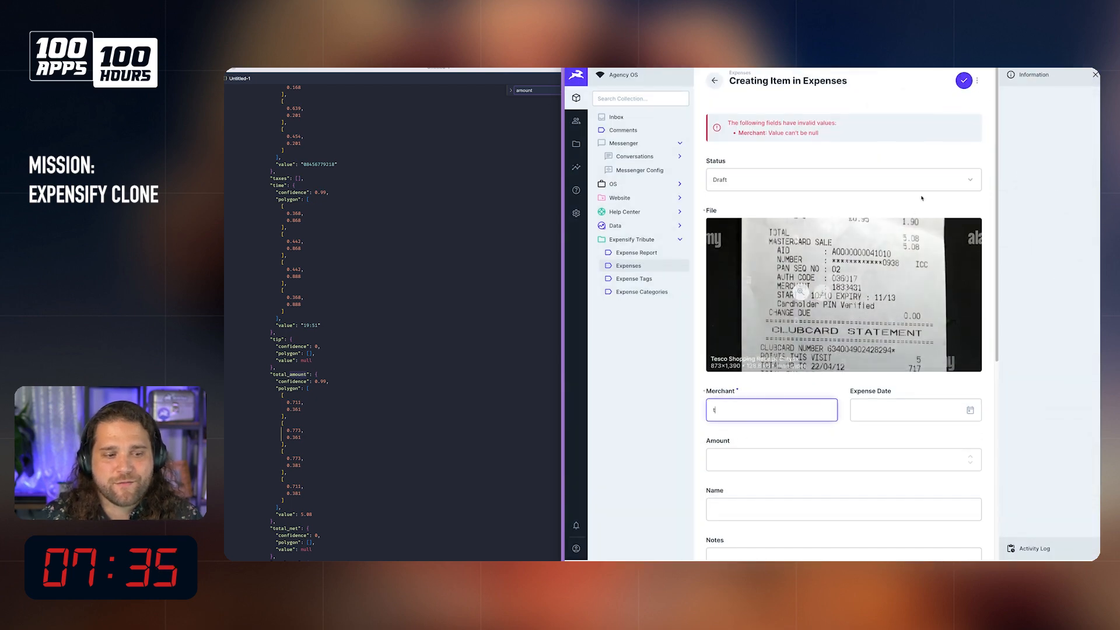
click(964, 80)
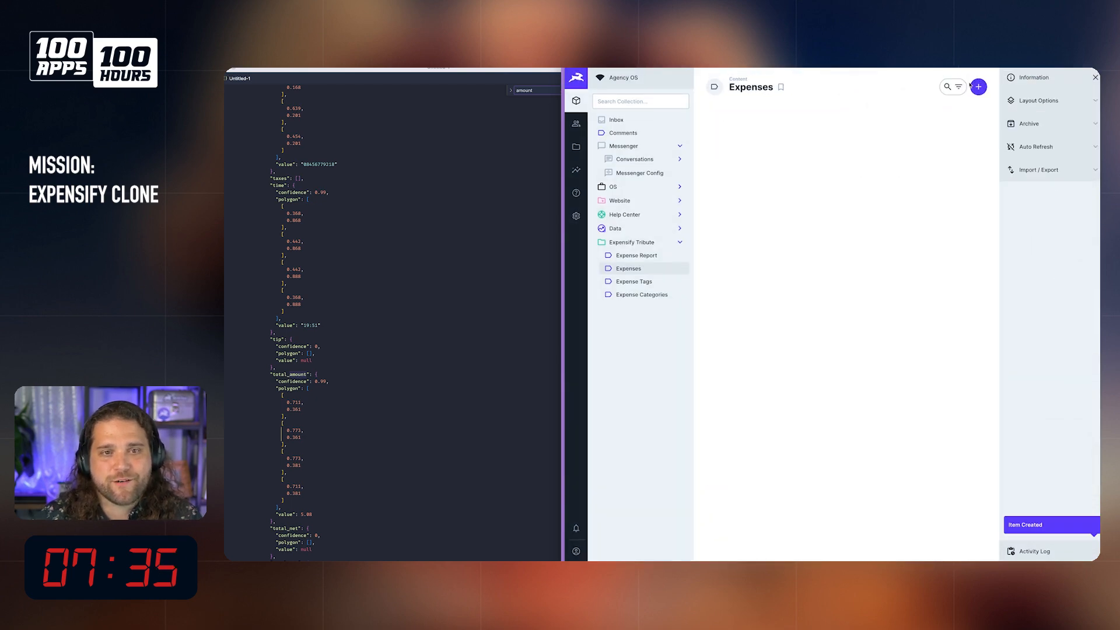
Step: Open the newest log of the Automagic Receipt OCR flow and examine the Update Expense options and payload
click(577, 216)
click(616, 189)
click(819, 143)
click(1098, 99)
click(1036, 125)
click(830, 261)
click(832, 251)
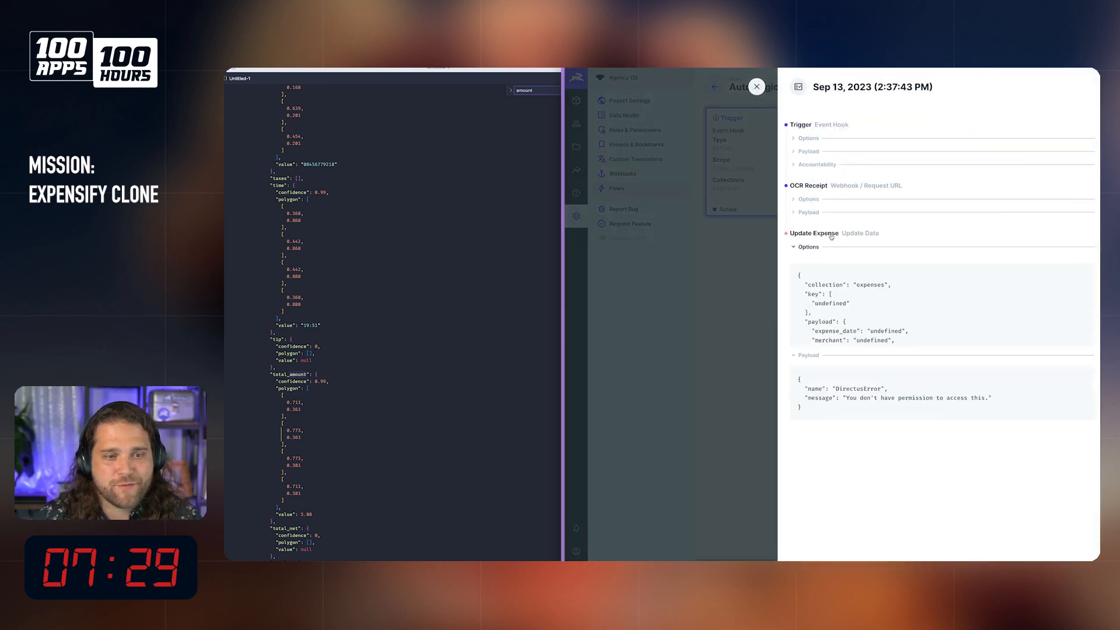
Step: Examine the OCR Receipt options and payload in the same log, checking how the prediction is nested, and close the log
click(829, 204)
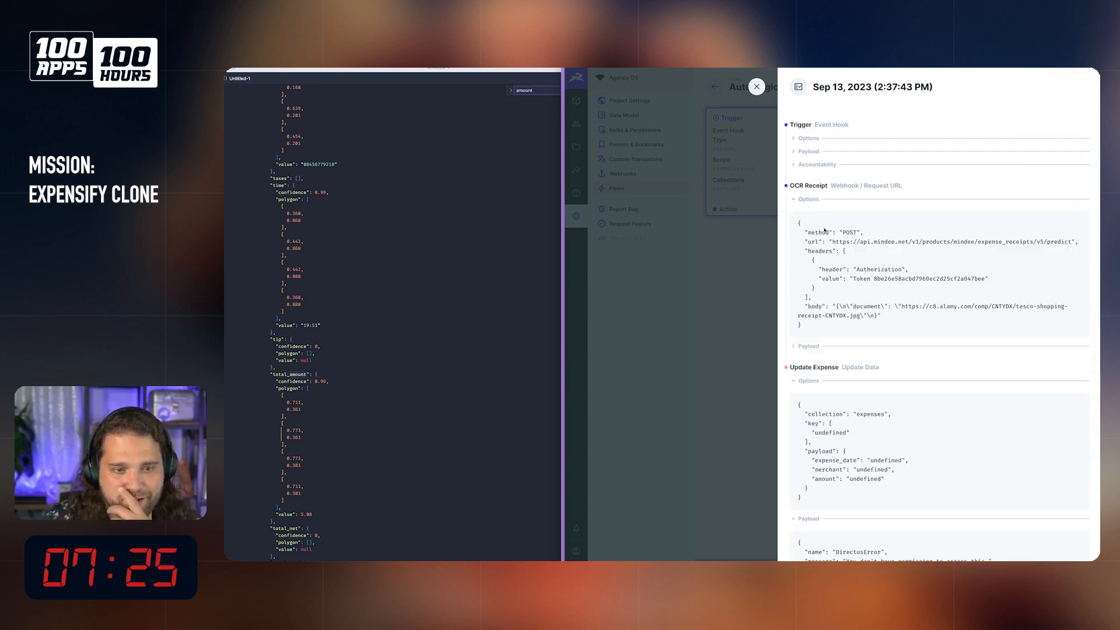
click(817, 346)
scroll(822, 339, down, 4)
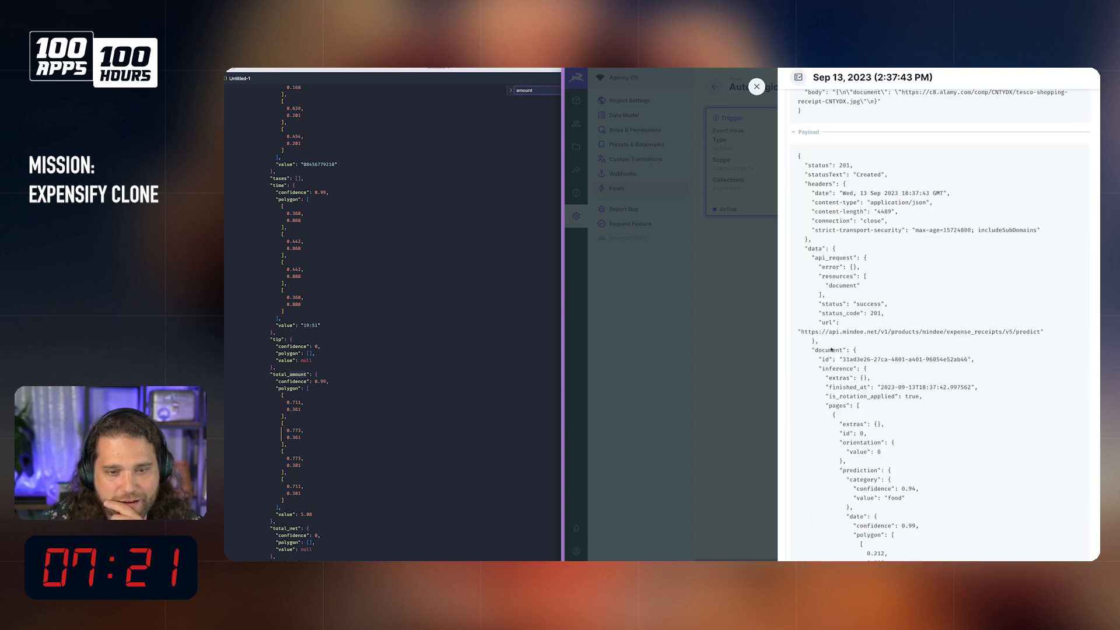
scroll(827, 345, down, 15)
scroll(883, 379, down, 10)
scroll(882, 380, down, 10)
scroll(882, 401, up, 20)
key(Escape)
scroll(934, 164, right, 5)
scroll(862, 189, left, 4)
scroll(831, 123, left, 1)
click(800, 126)
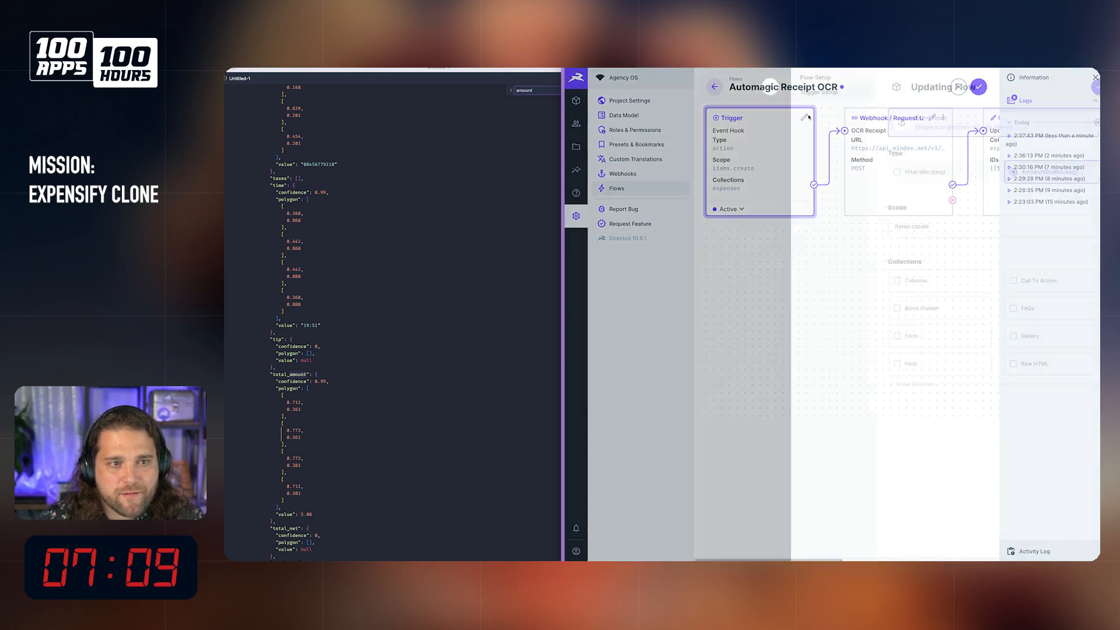
key(Escape)
Step: Examine where the key sits in the trigger payload of the newest log, and close the log
click(1052, 139)
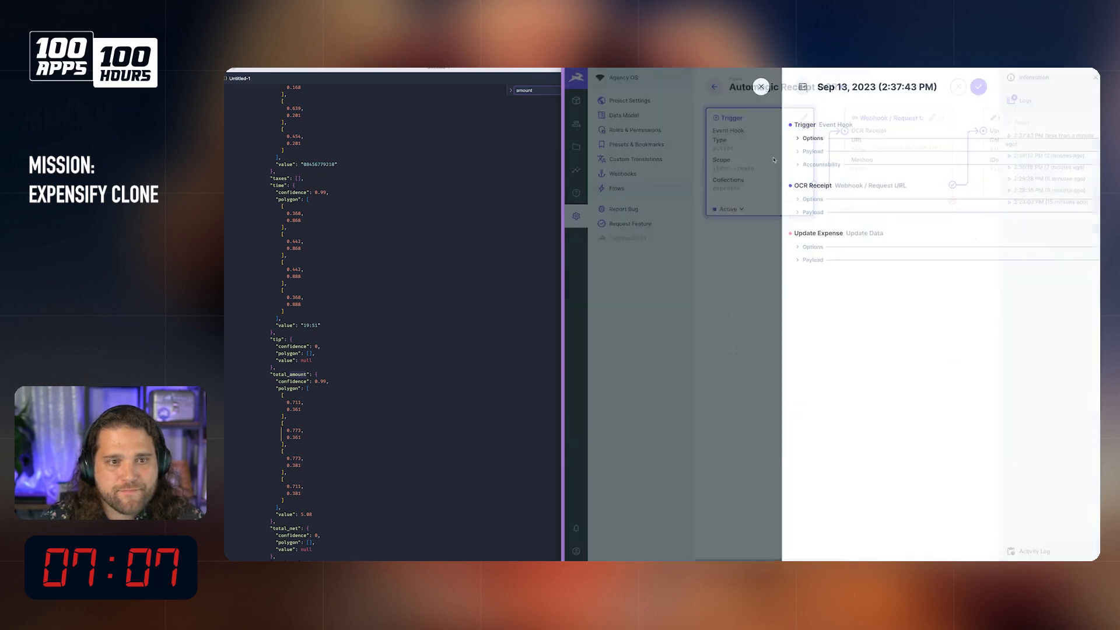
click(807, 152)
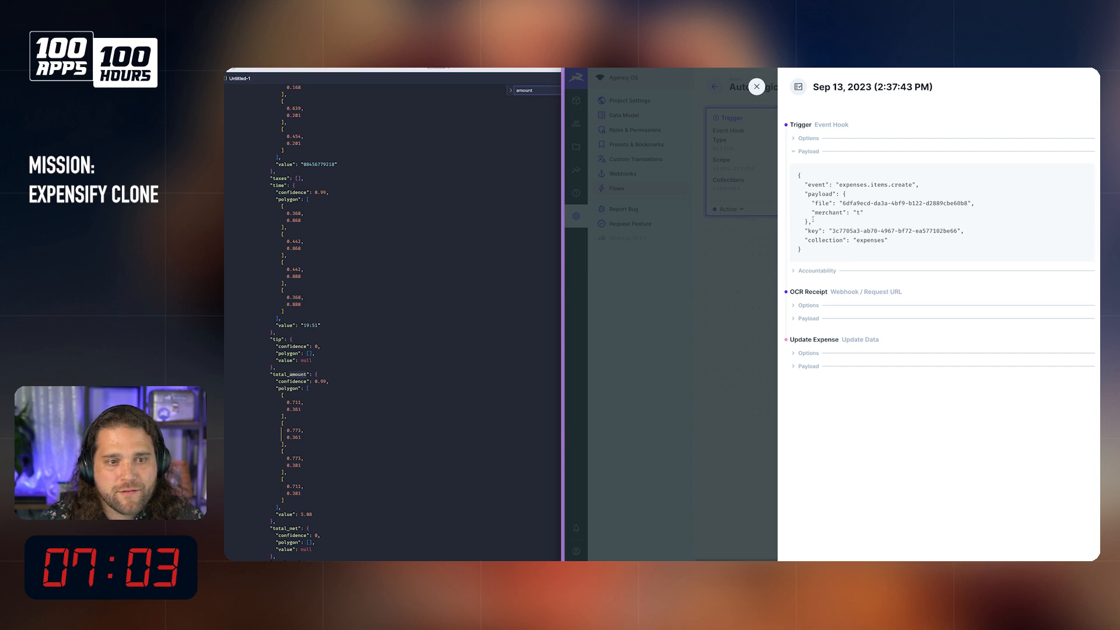
click(807, 138)
click(807, 139)
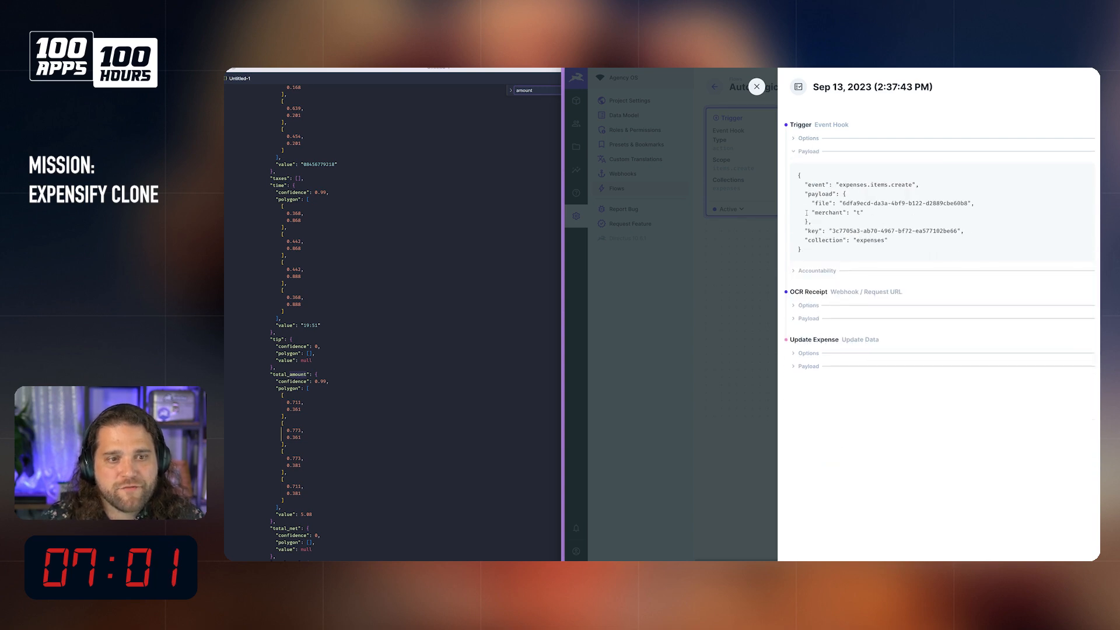
drag(812, 194, 888, 231)
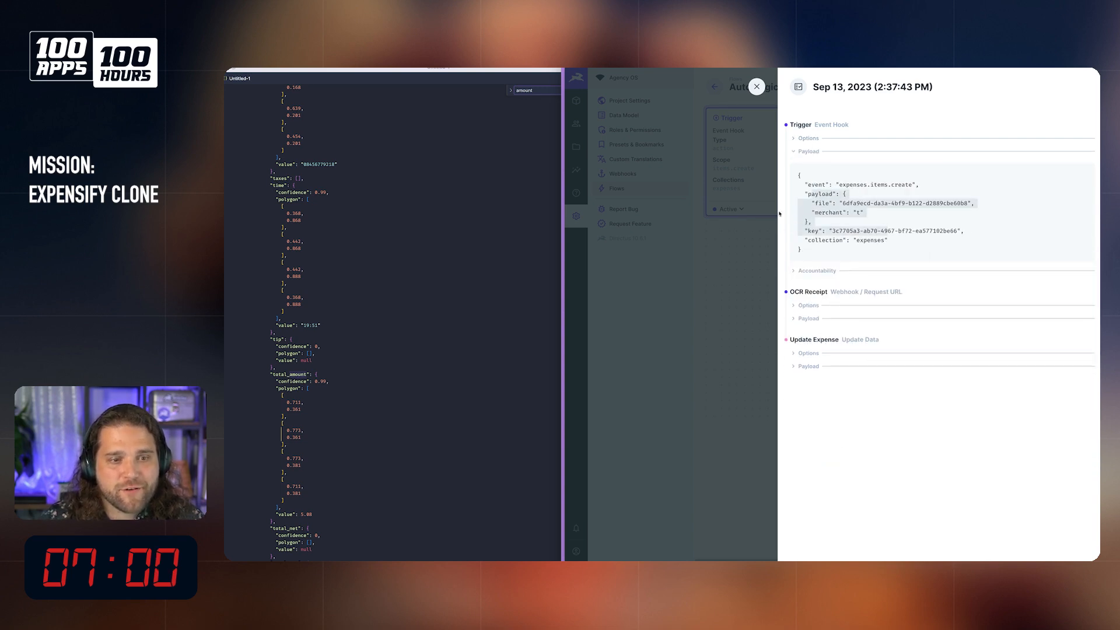
click(756, 87)
Step: Edit the raw IDs value of the Update Expense operation, removing "body." so that it reads {{$trigger.key}}
scroll(923, 124, right, 3)
click(940, 118)
click(971, 284)
click(983, 297)
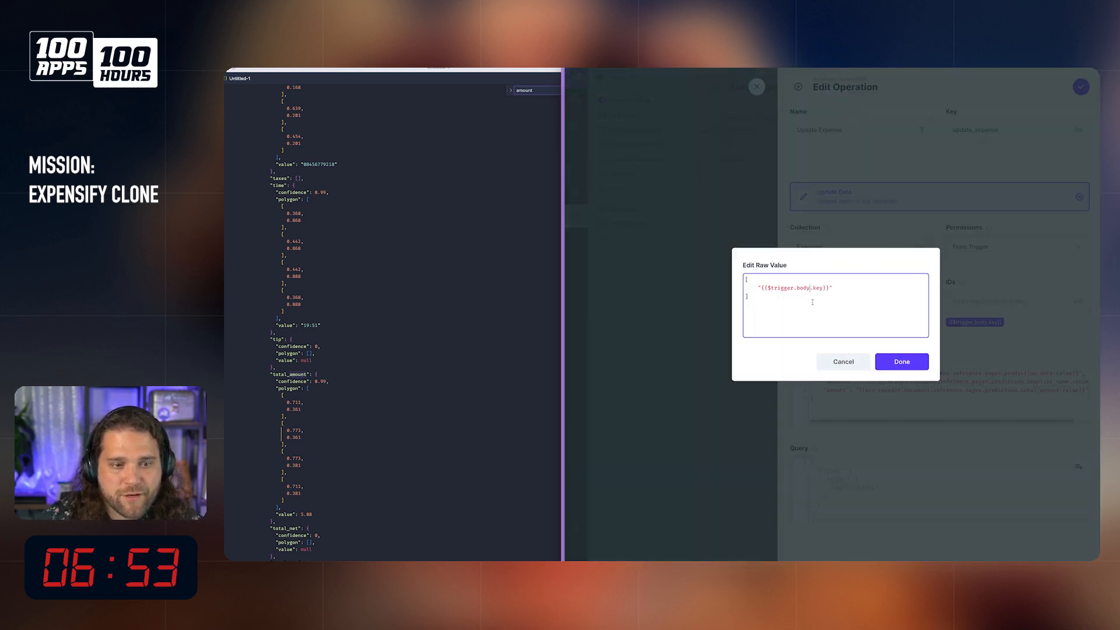
key(BackSpace)
key(BackSpace)
click(902, 362)
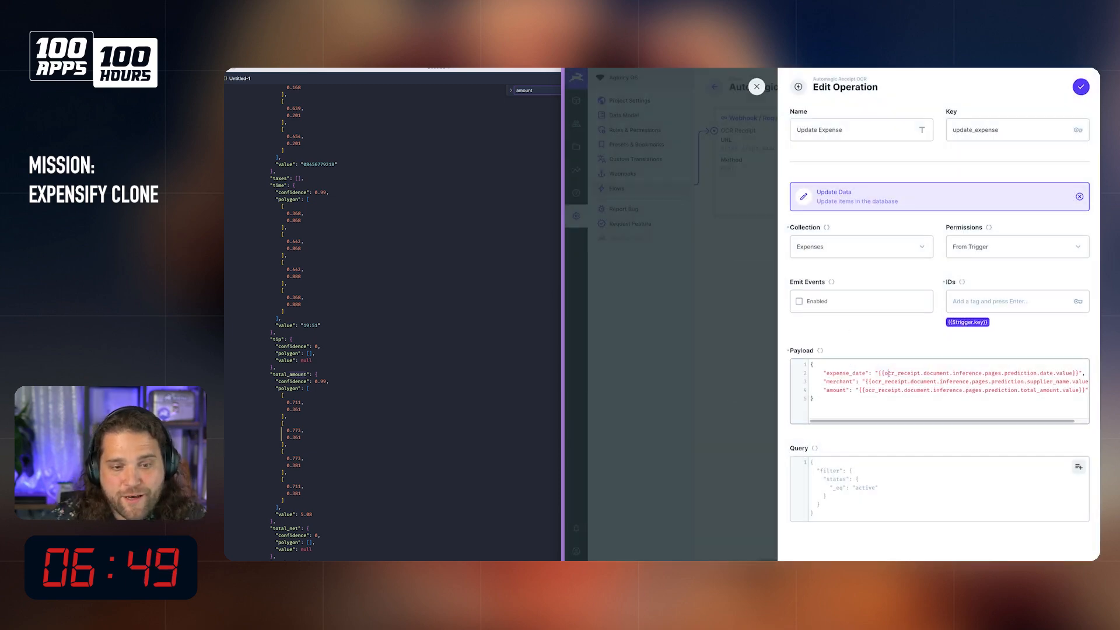
Step: Accept the Update Expense operation's changes and detach the operation from OCR Receipt
drag(888, 374, 954, 374)
click(905, 404)
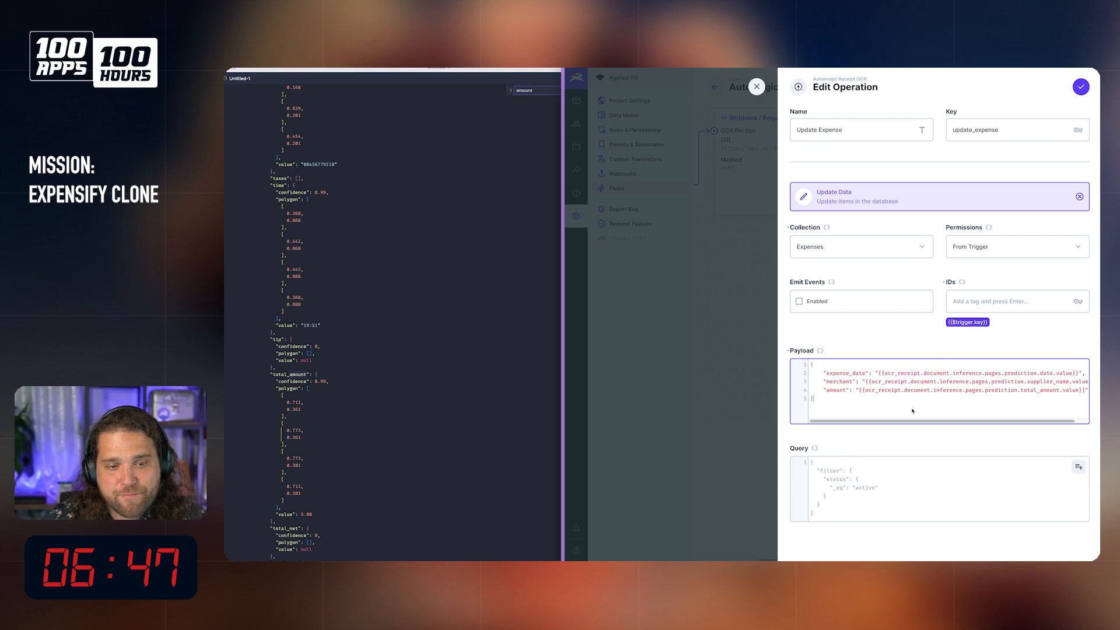
click(1081, 87)
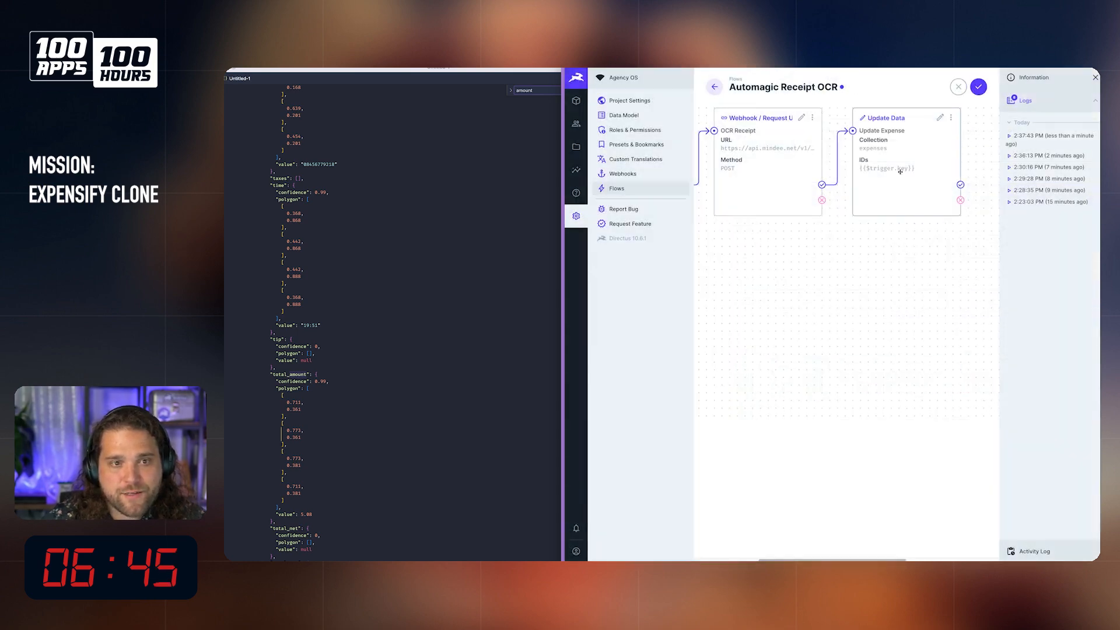
drag(852, 130, 913, 140)
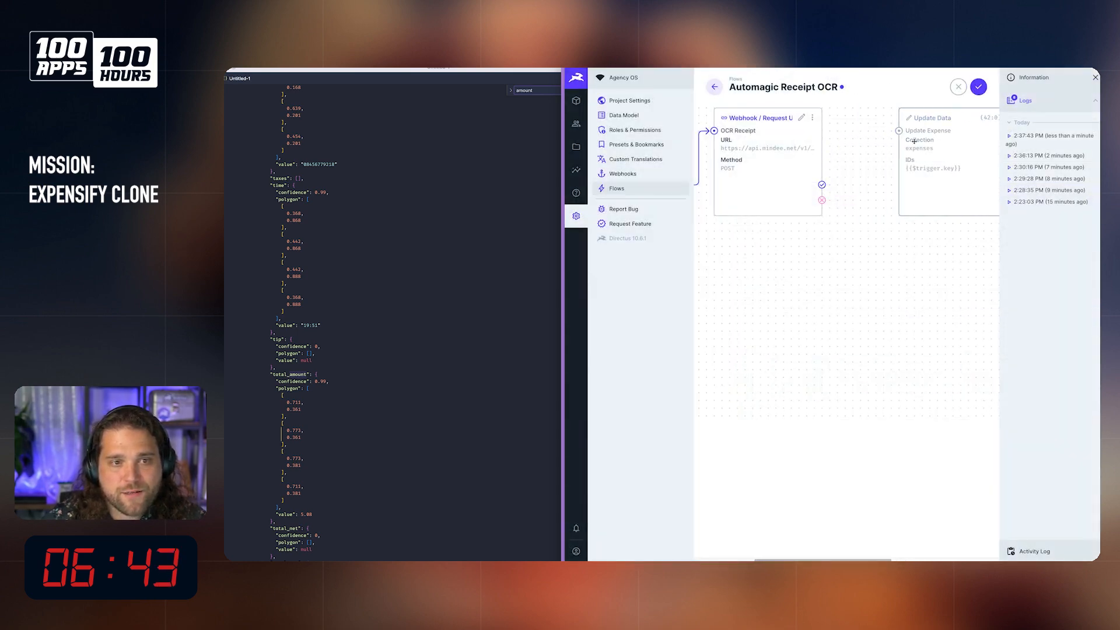
click(845, 185)
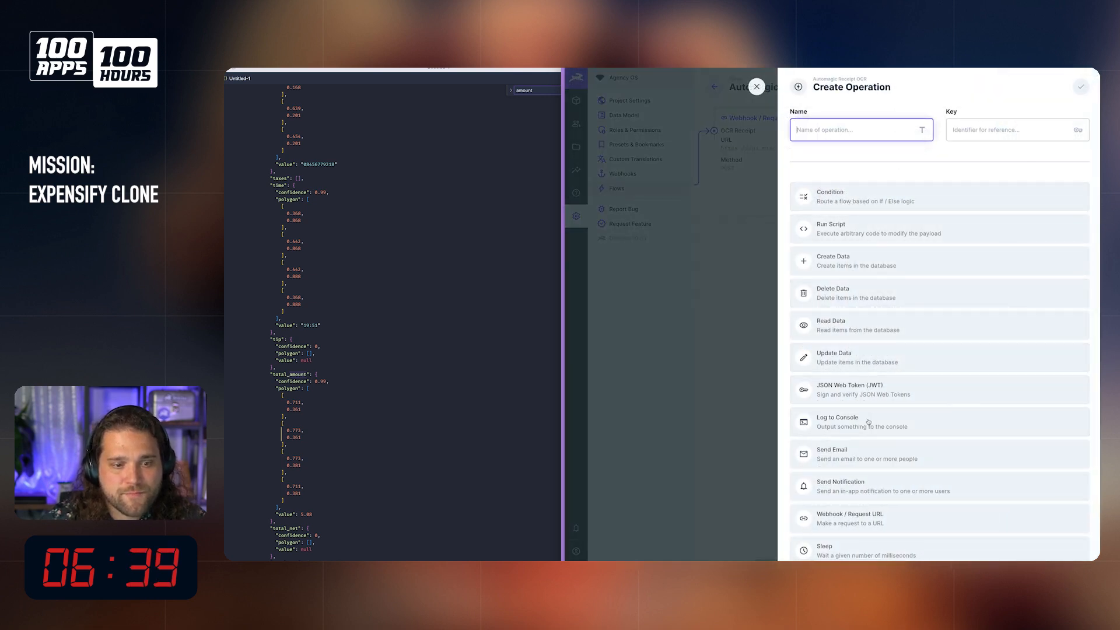
click(846, 421)
click(854, 132)
text(Log)
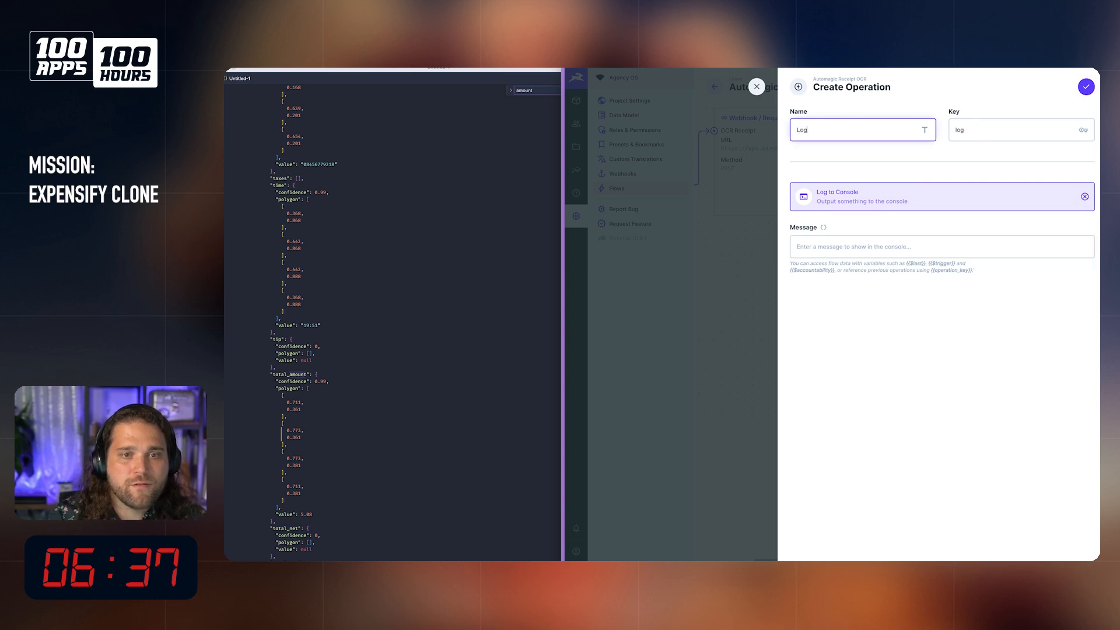
click(939, 241)
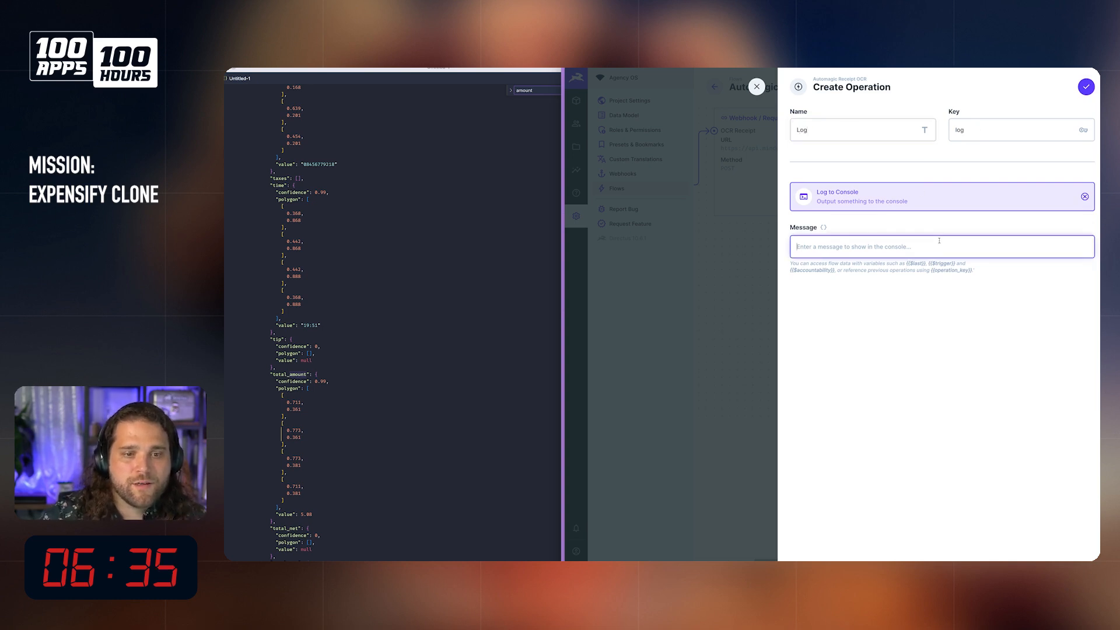
text({{$t)
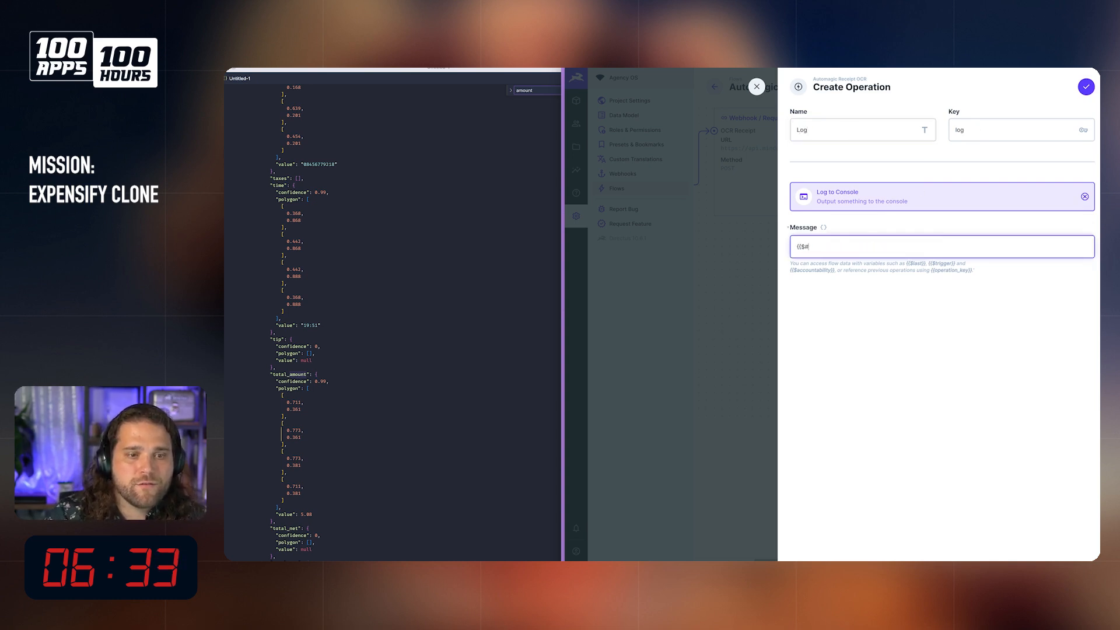
key(BackSpace)
text(get)
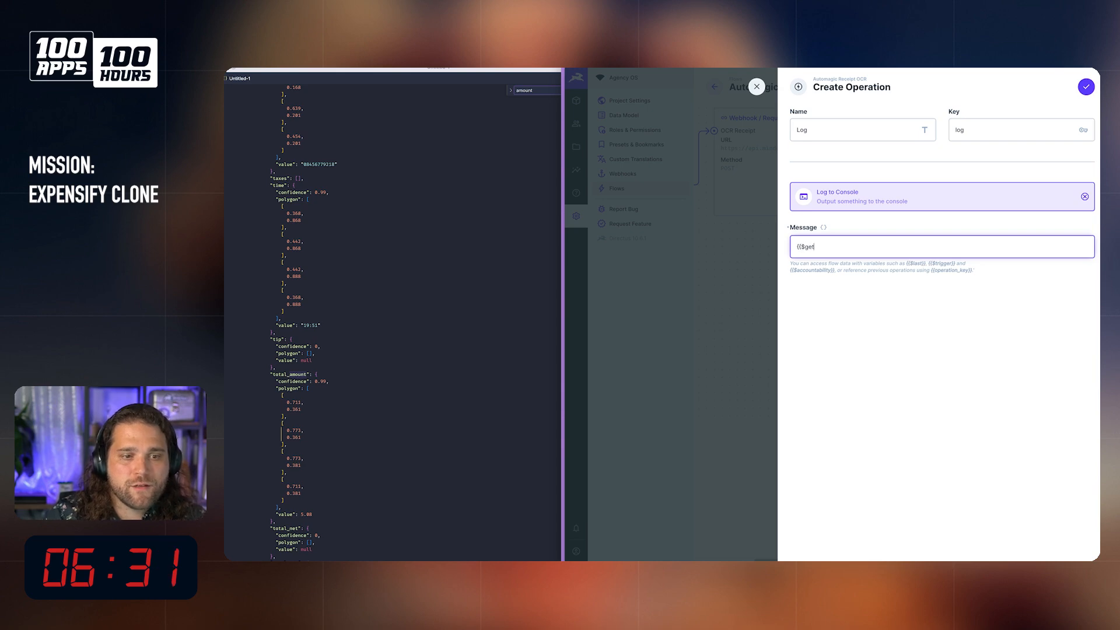
key(BackSpace)
key(BackSpace)
key(BackSpace)
text(get)
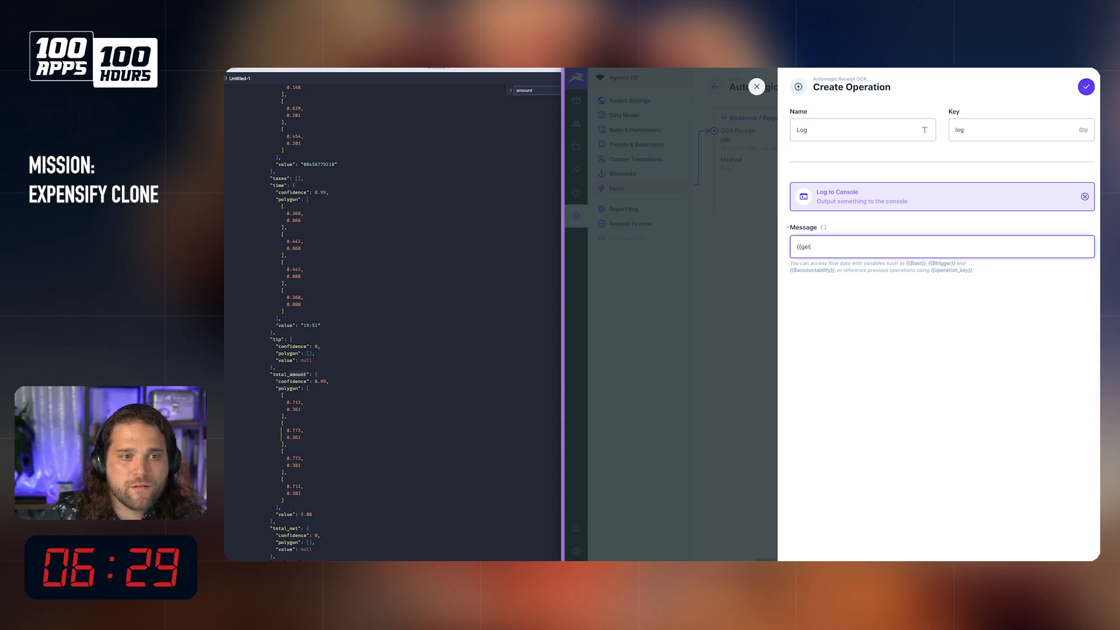
key(Escape)
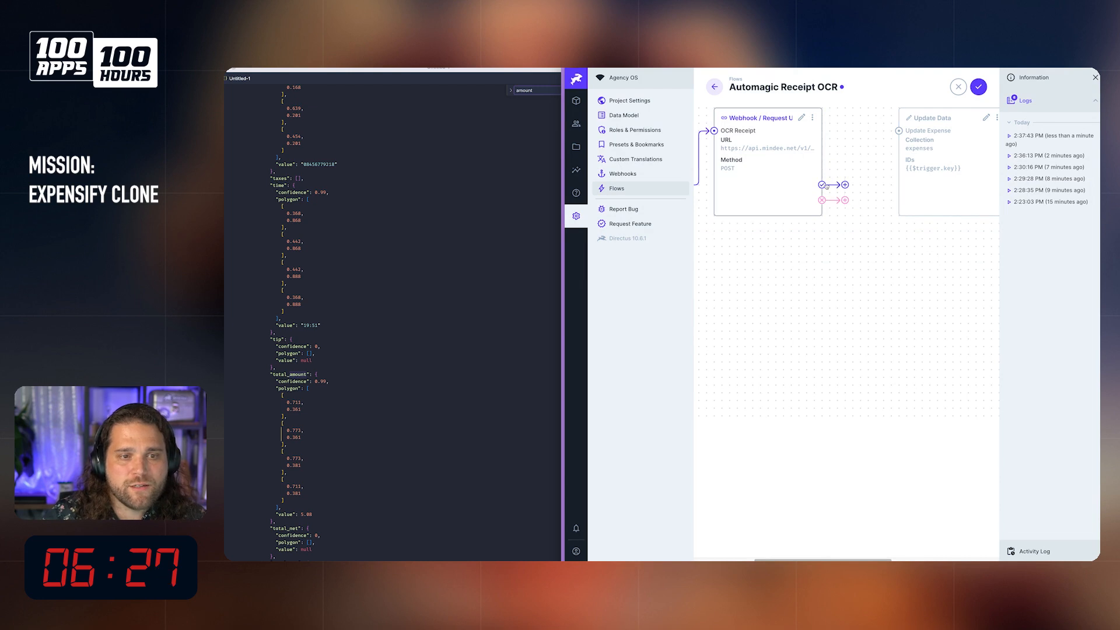
Step: Add a Log to Console operation named Log on OCR Receipt's success path, with the message {{ocr_receipt}}
click(844, 186)
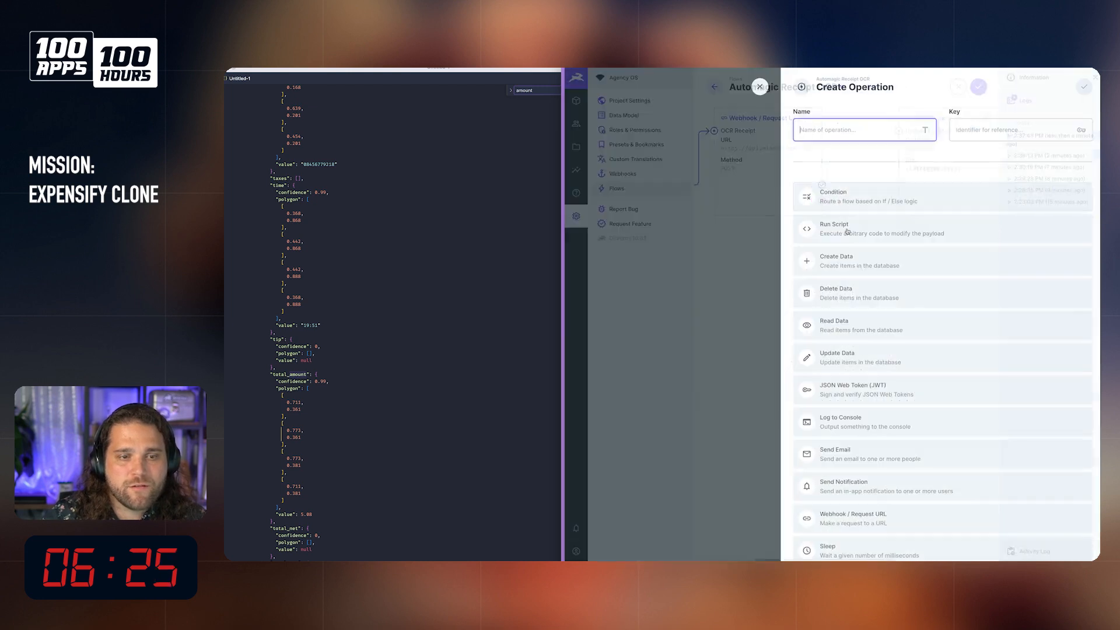
click(849, 451)
click(858, 129)
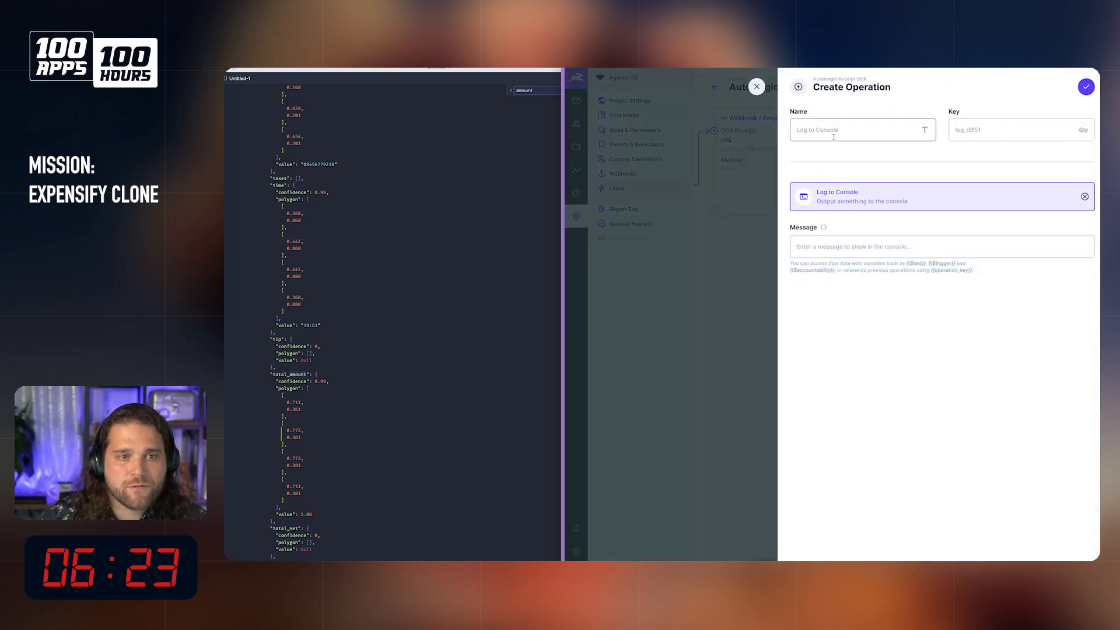
text(Log)
click(843, 243)
text({{ocr)
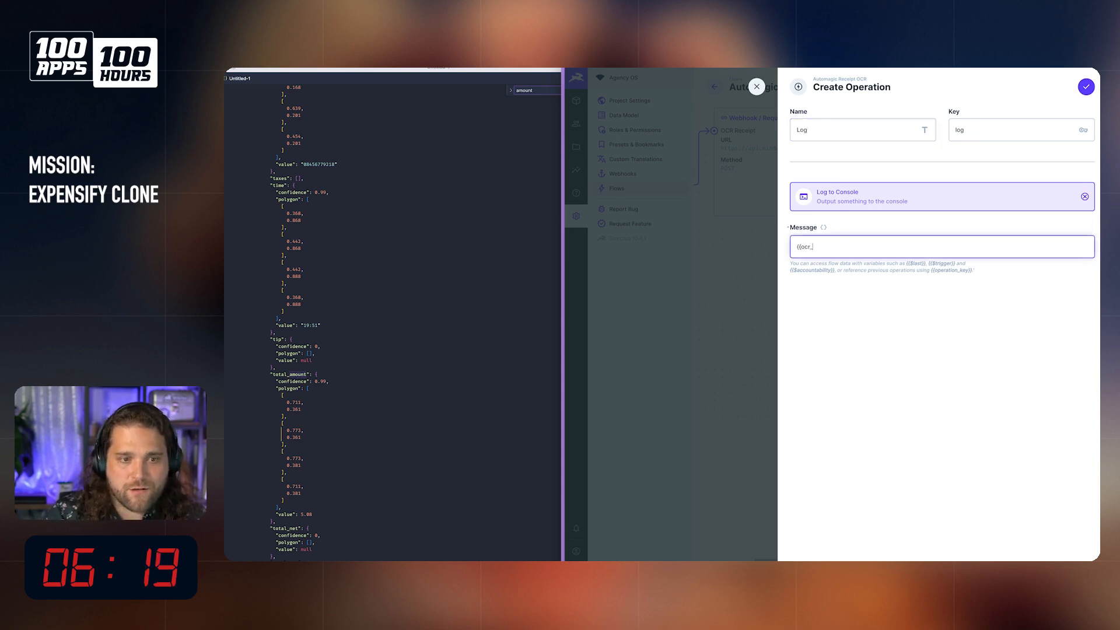
text(_receipt}})
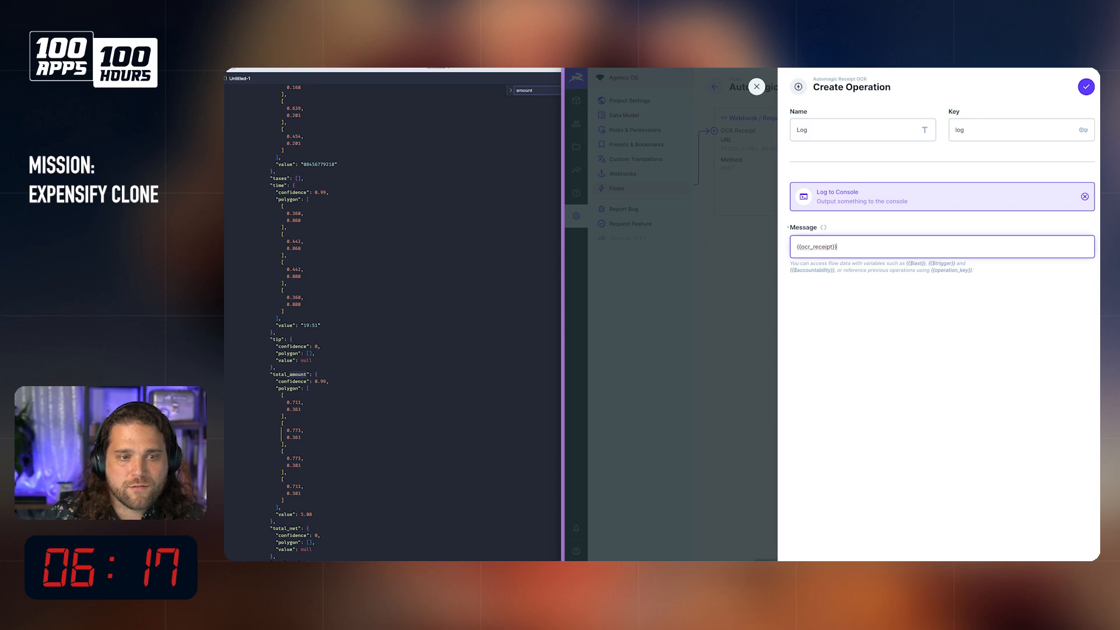
click(1086, 86)
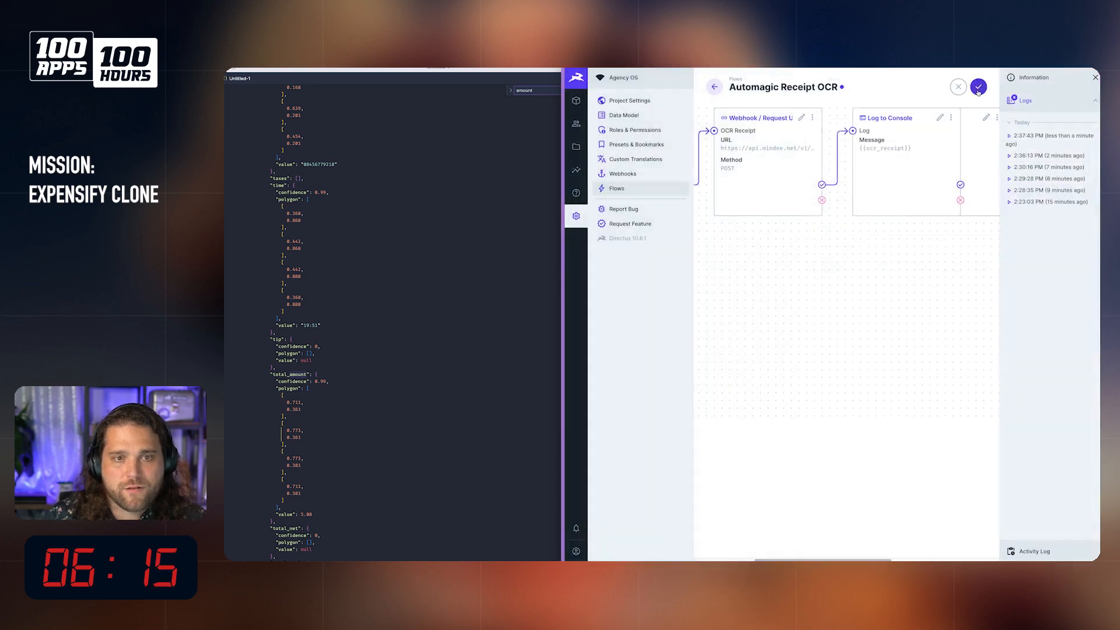
Step: Move the detached Update Expense operation beneath the Log operation and save the flow
drag(980, 163, 933, 332)
click(981, 89)
Step: Create a test expense with the Tesco shopping receipt from the file library and merchant "t", and save it
click(576, 101)
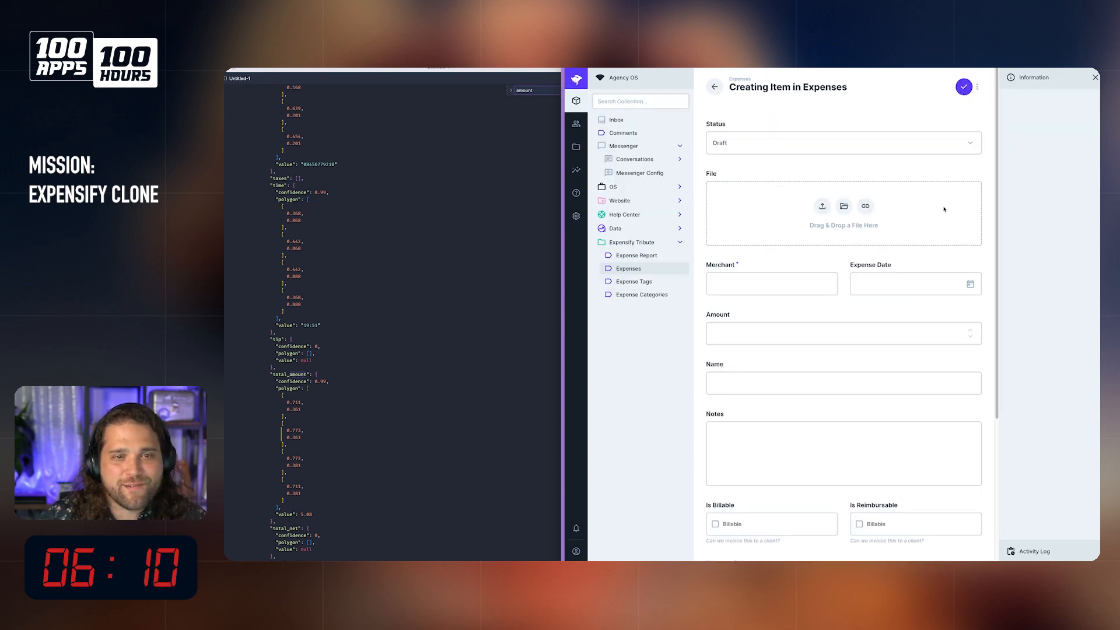
click(844, 206)
click(908, 174)
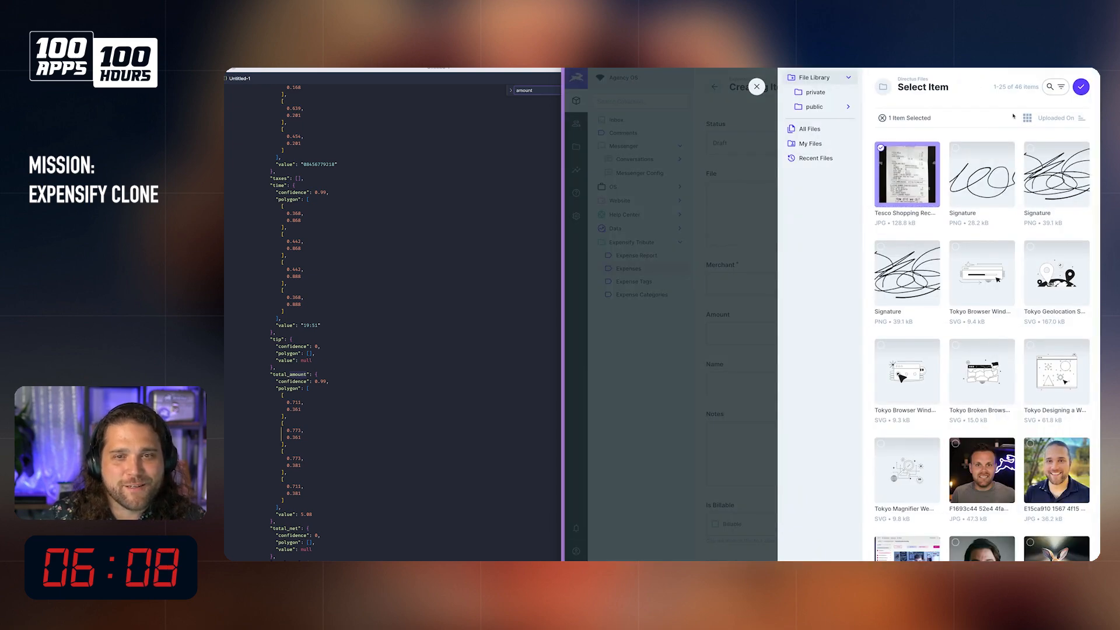
click(1082, 88)
text(t)
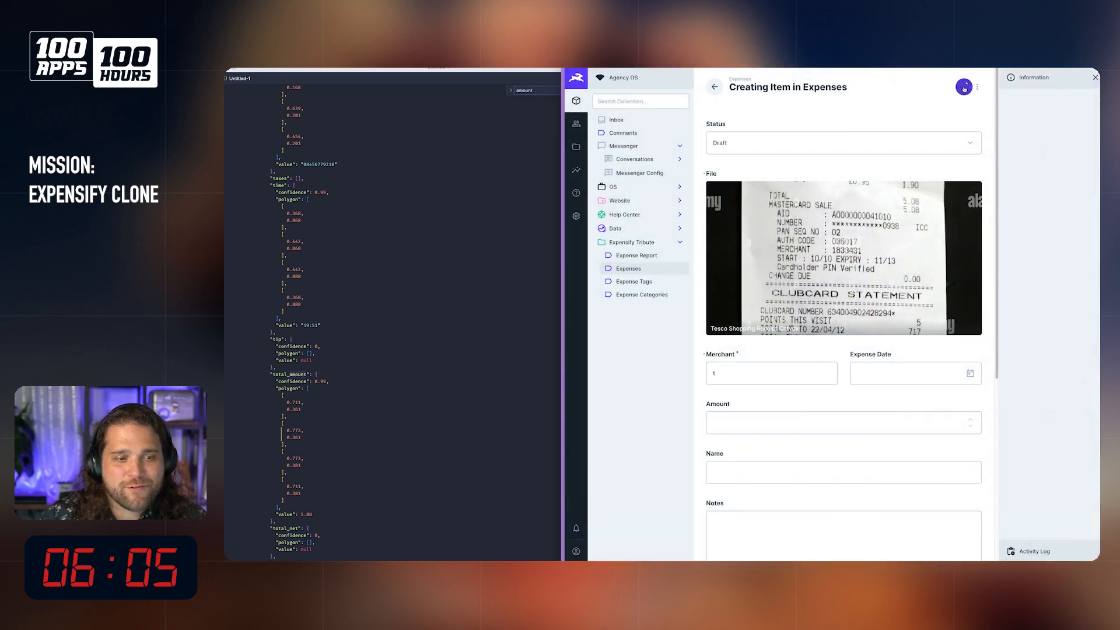
click(964, 88)
Step: Examine the Log operation's message structure in the newest Automagic Receipt OCR log, and close the log
click(576, 216)
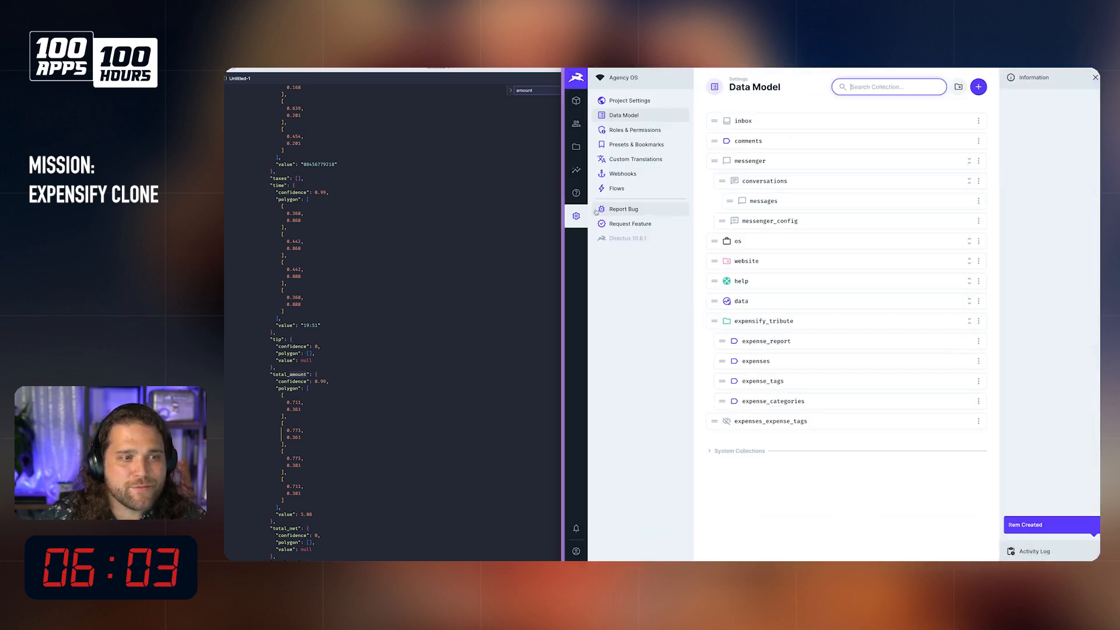
click(617, 189)
click(811, 138)
click(1026, 101)
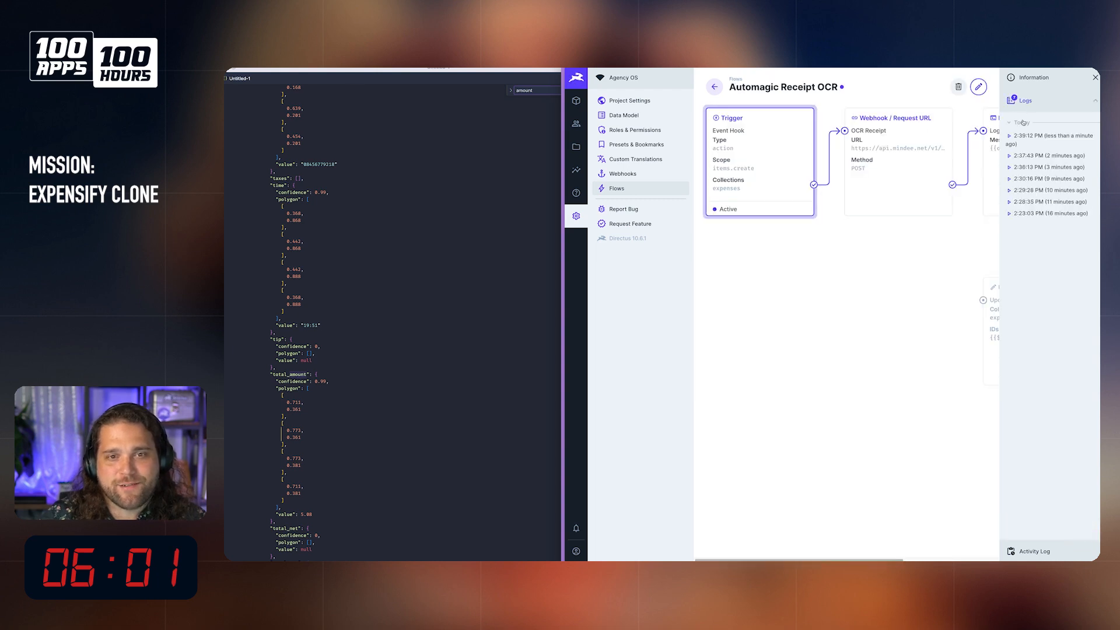
click(1047, 135)
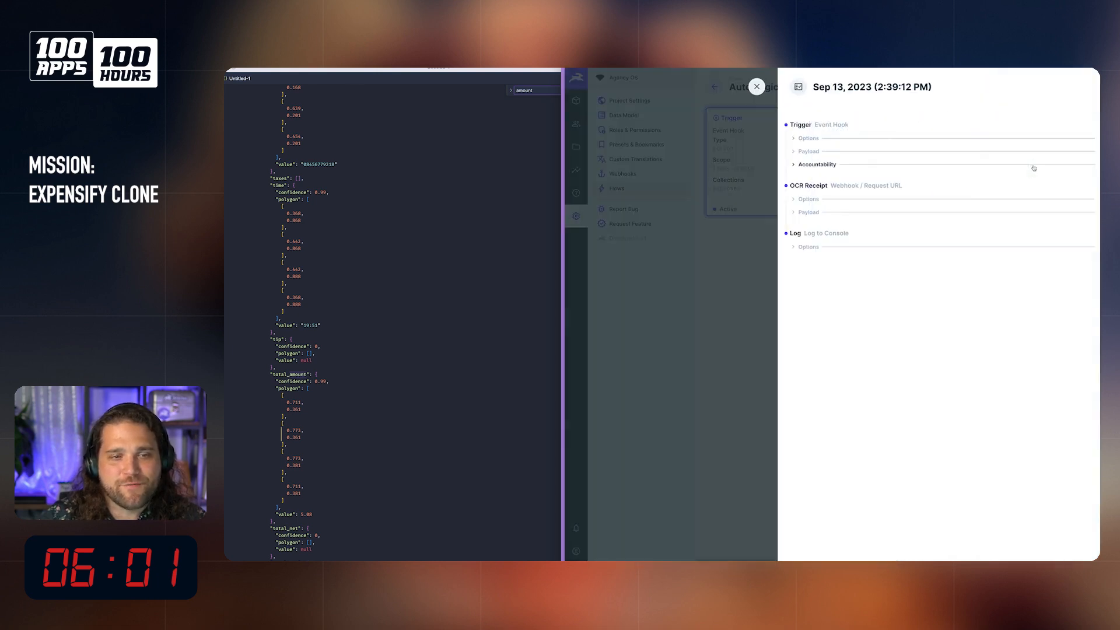
click(813, 249)
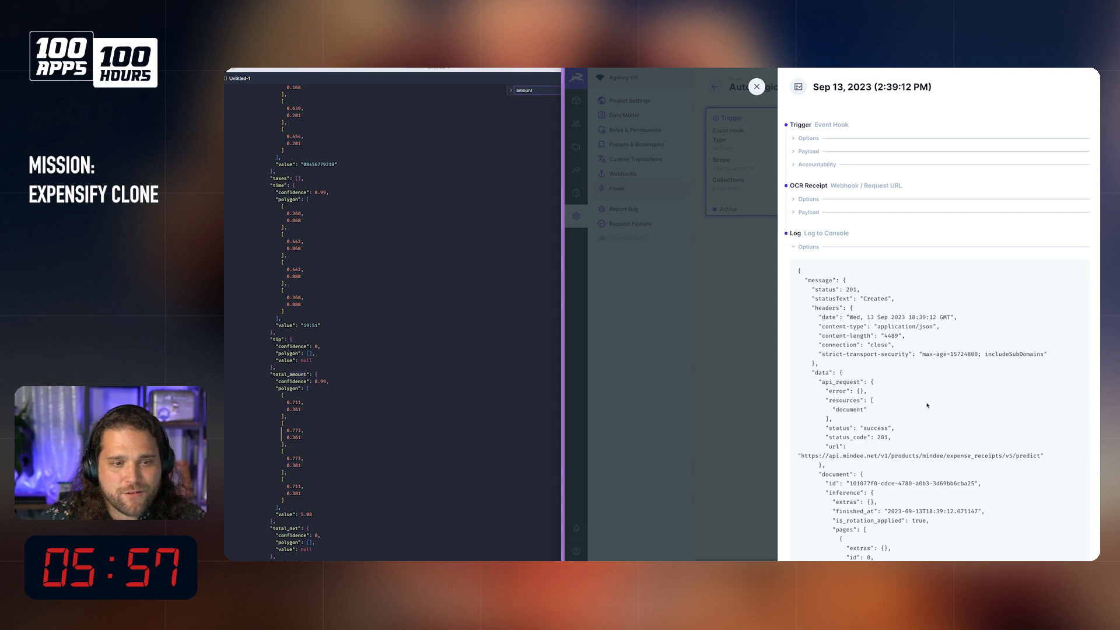
drag(805, 281, 835, 282)
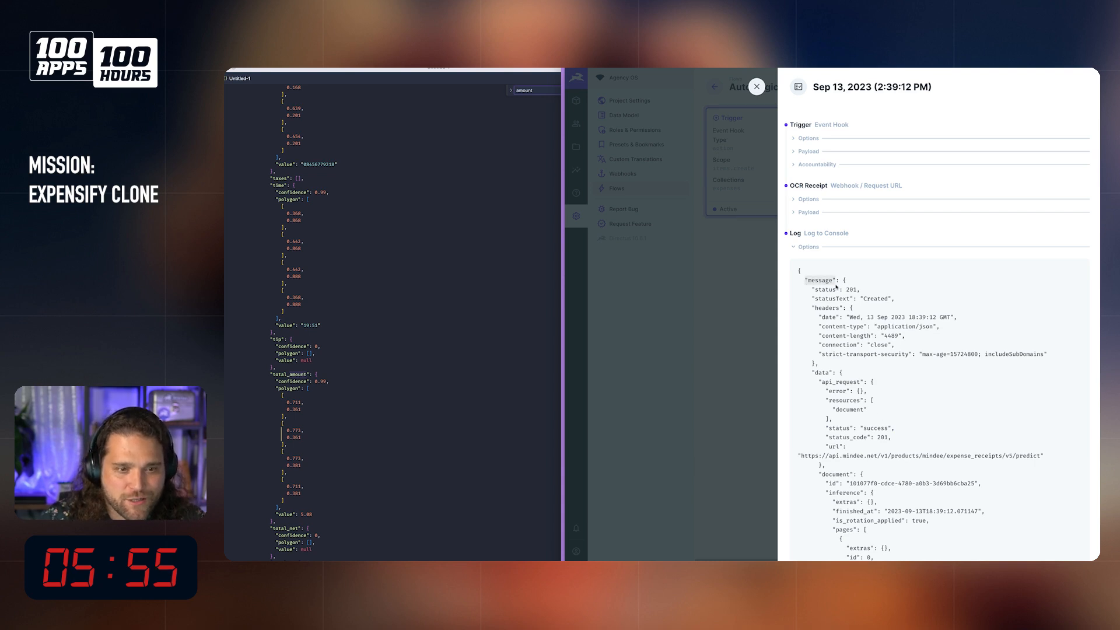
scroll(850, 355, down, 2)
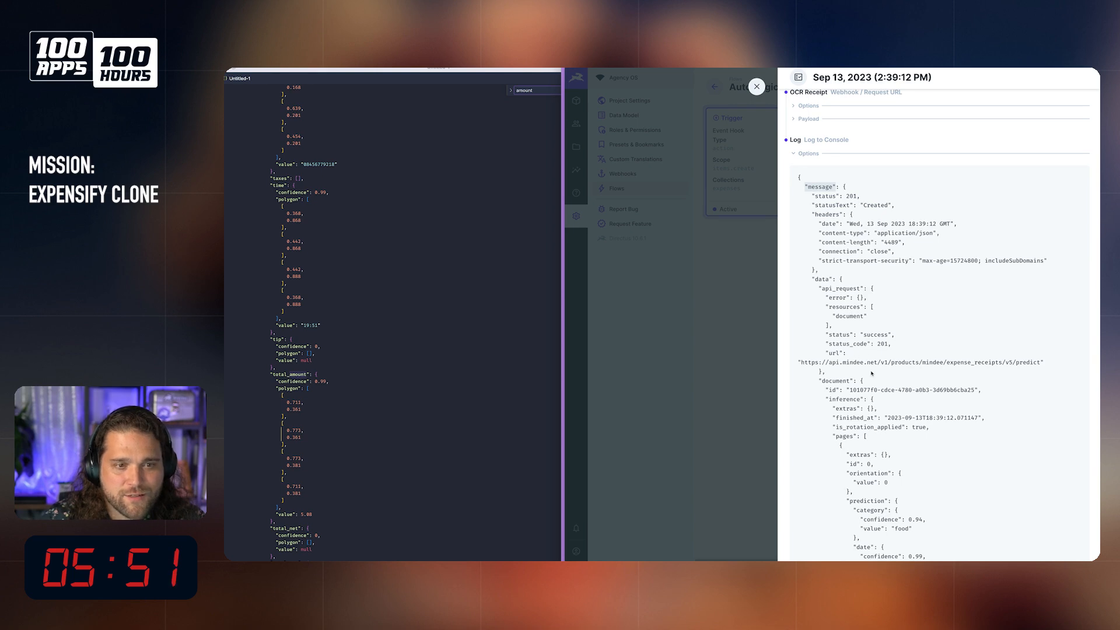
click(757, 86)
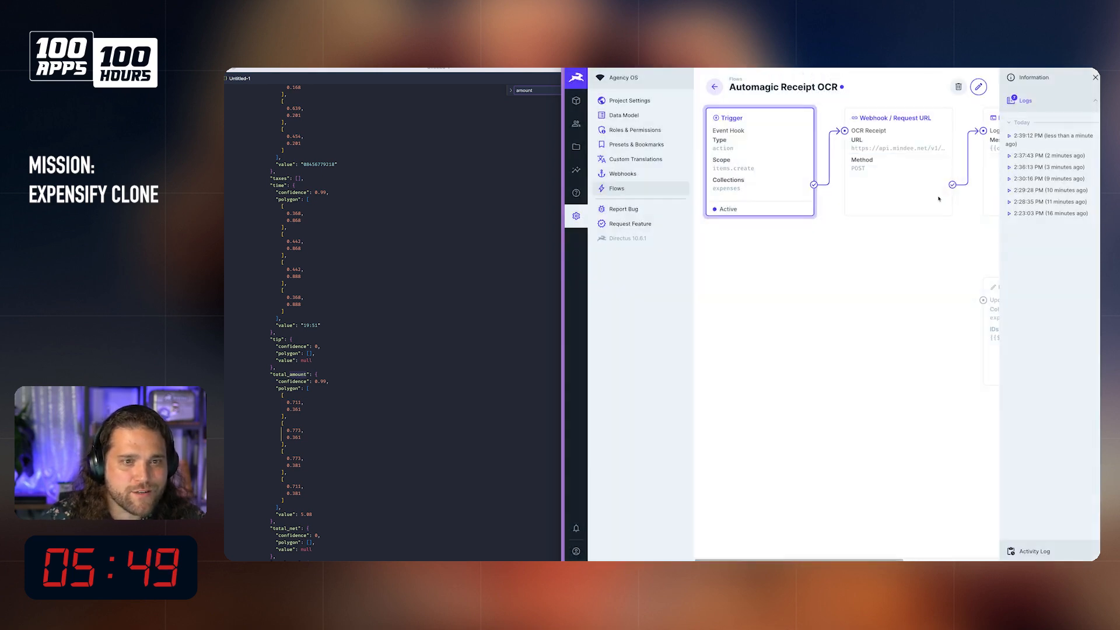
Step: Edit the flow and connect the Log operation's success path to the Update Expense operation
click(979, 86)
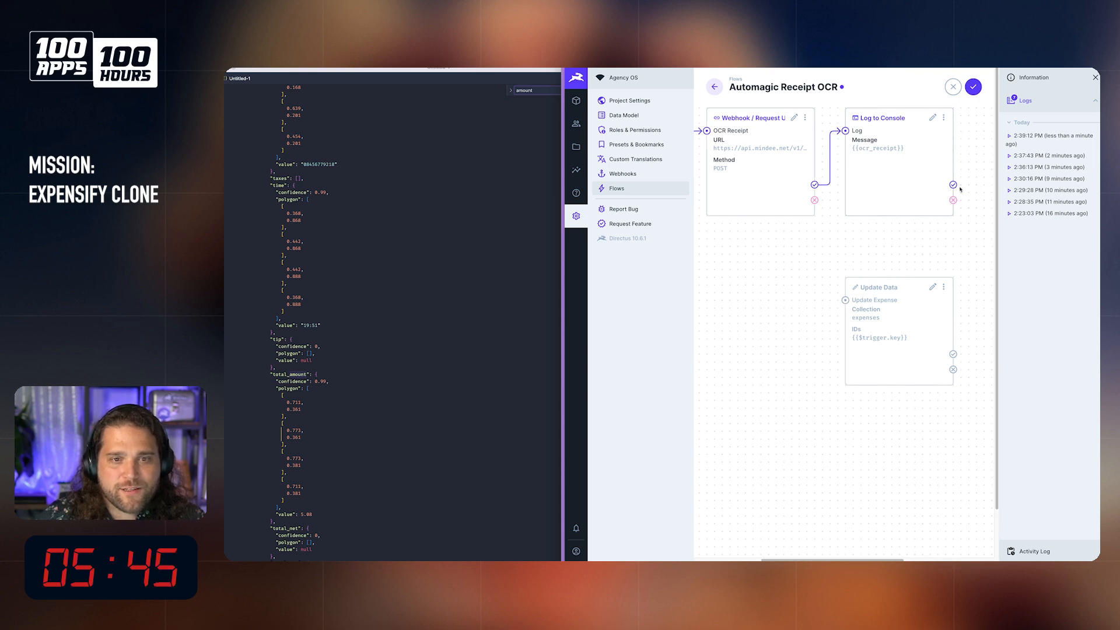
drag(976, 185, 872, 308)
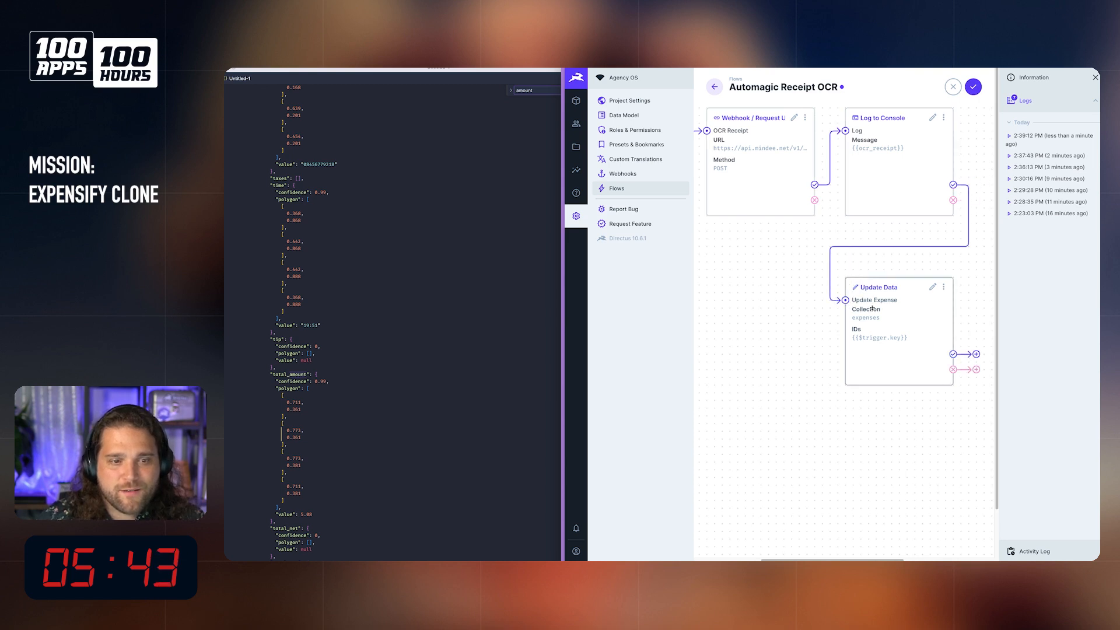
Step: Insert "message.data." before "document" in the expense_date value of the Update Expense payload
click(932, 287)
drag(1099, 93, 1101, 210)
click(931, 376)
scroll(464, 360, up, 15)
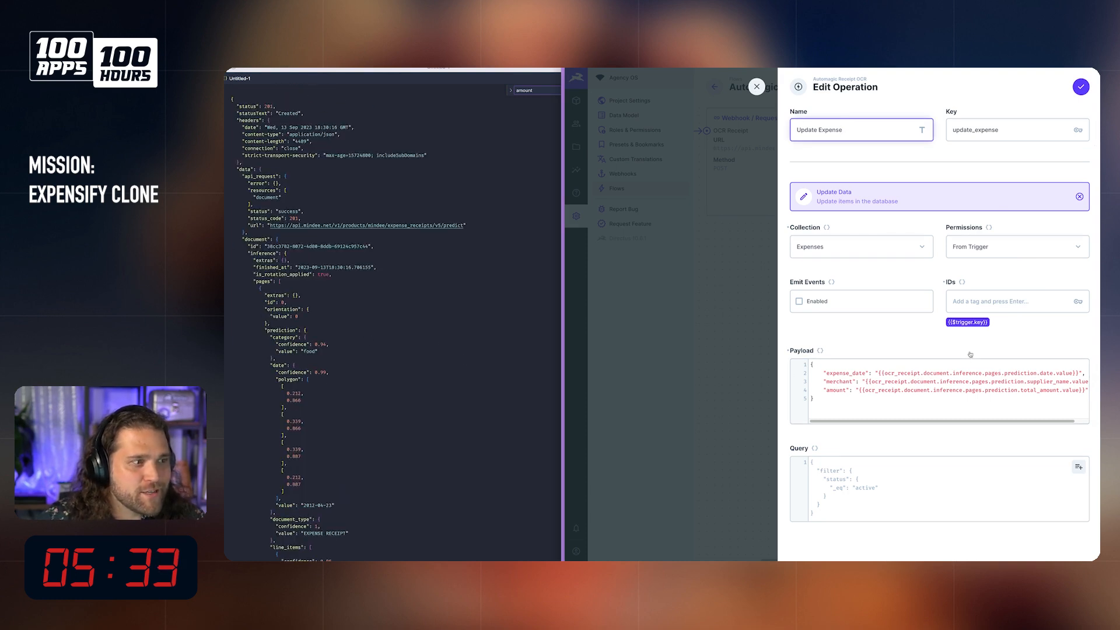
click(924, 373)
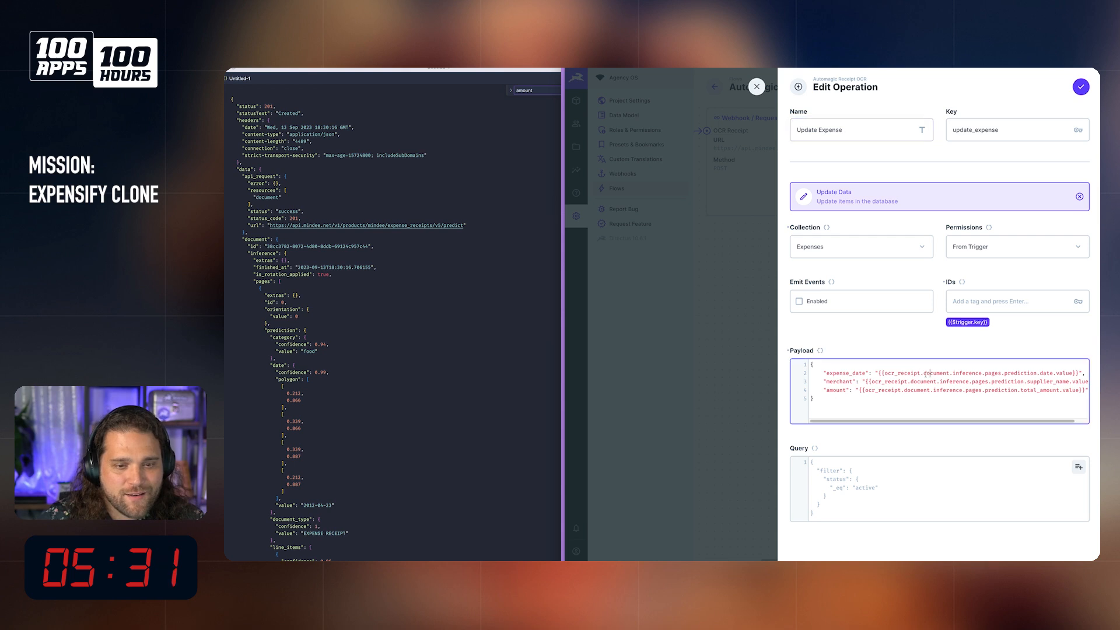
text(messag)
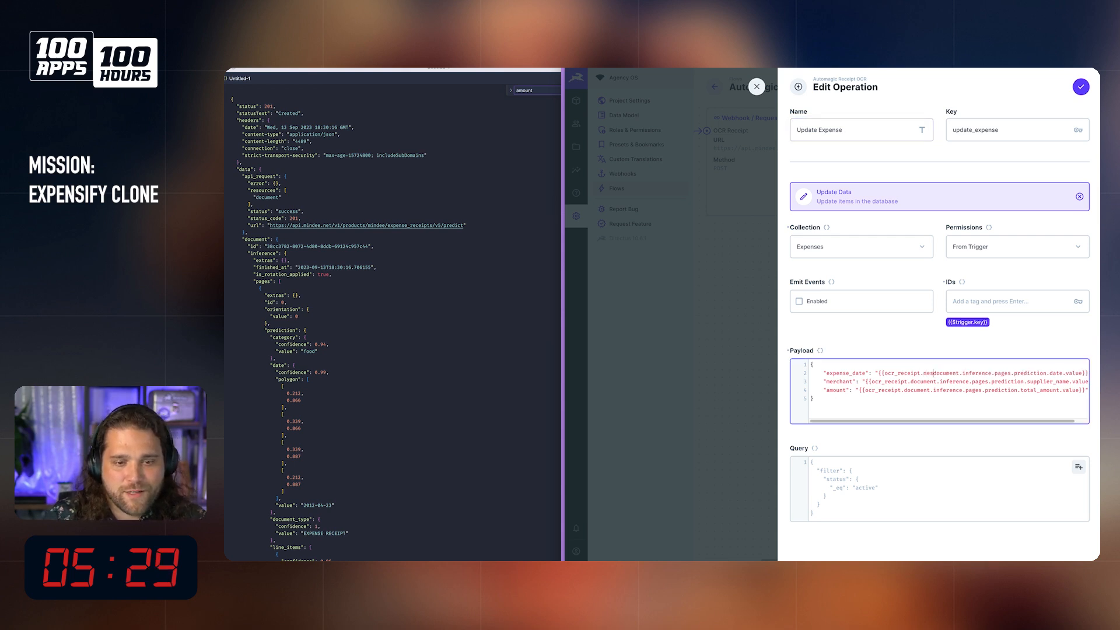
text(e.data.)
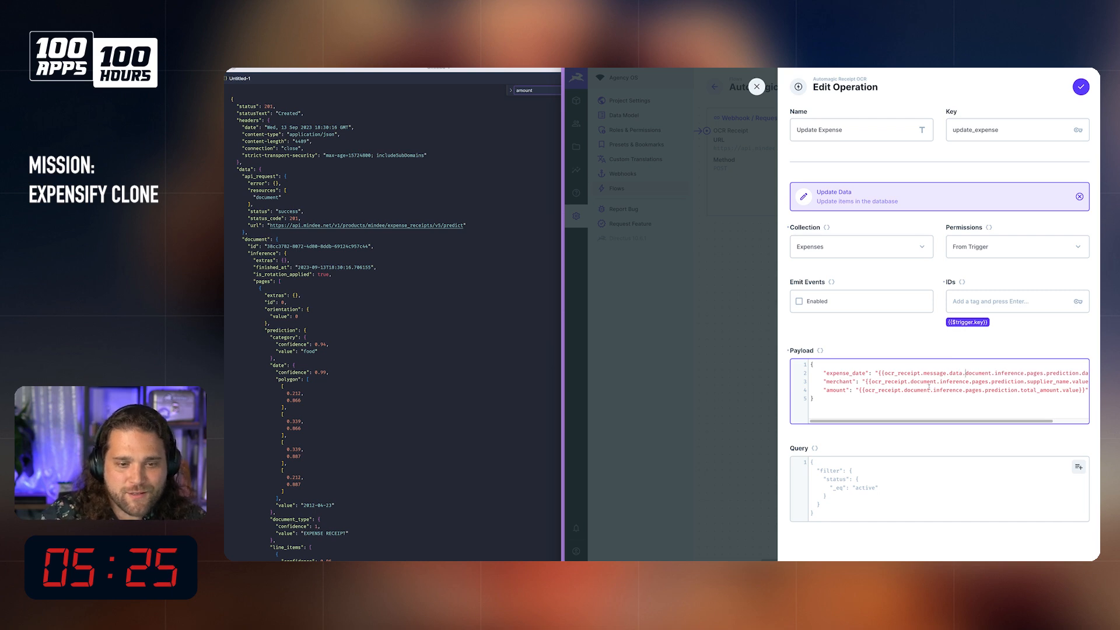
Step: Copy the message.data prefix into the merchant and amount values of the Update Expense payload, and save the changes
drag(922, 373, 960, 373)
key(ctrl+c)
click(911, 383)
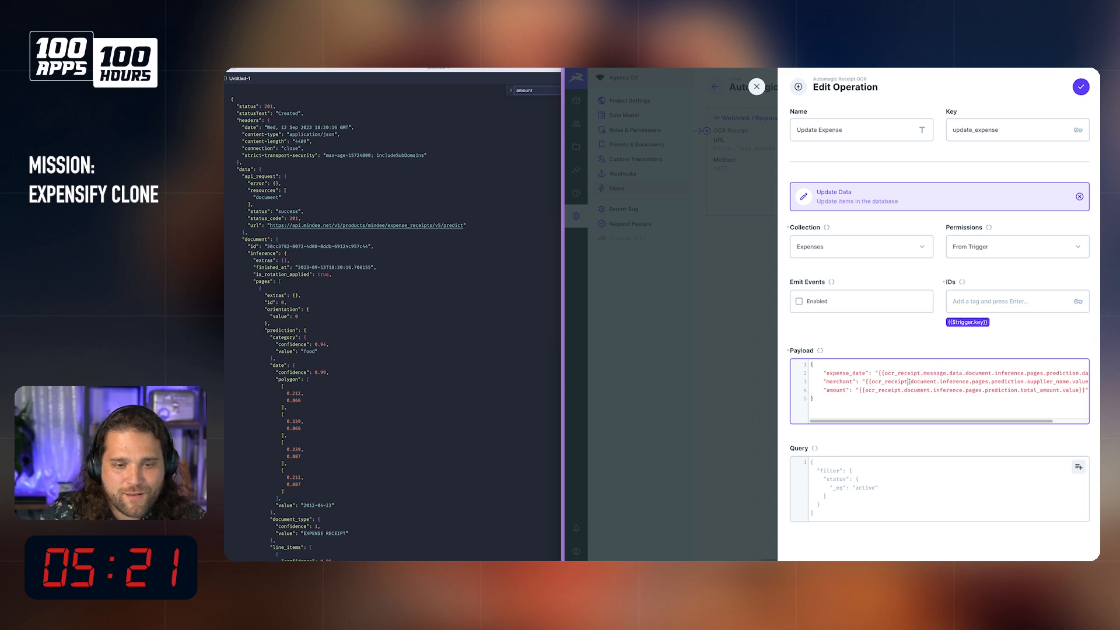
key(ctrl+v)
key(BackSpace)
click(903, 390)
key(ctrl+v)
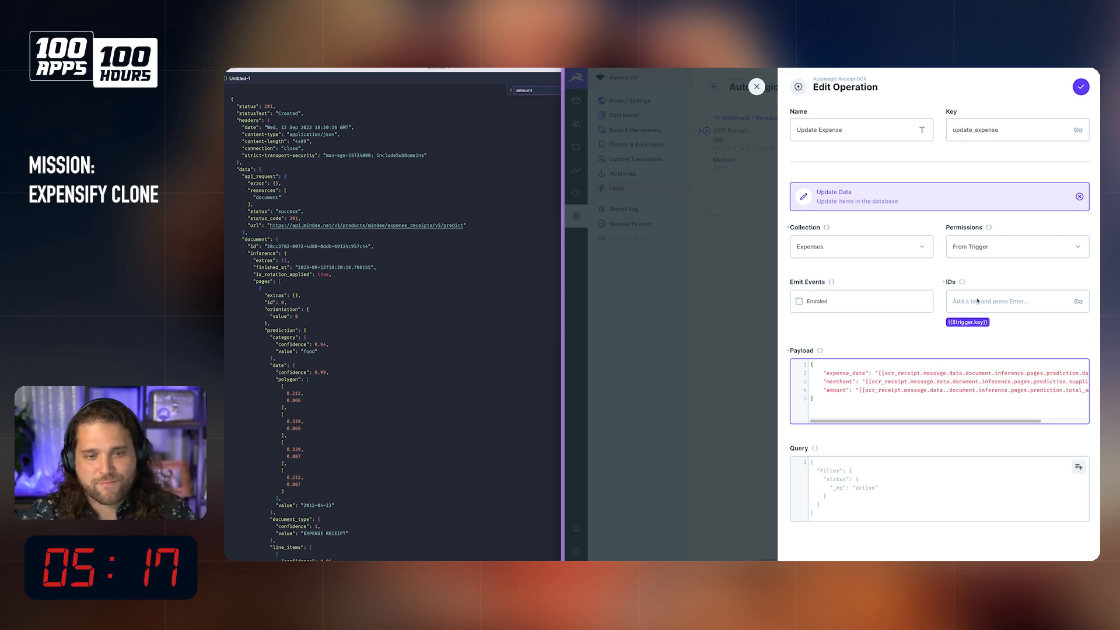
click(1081, 86)
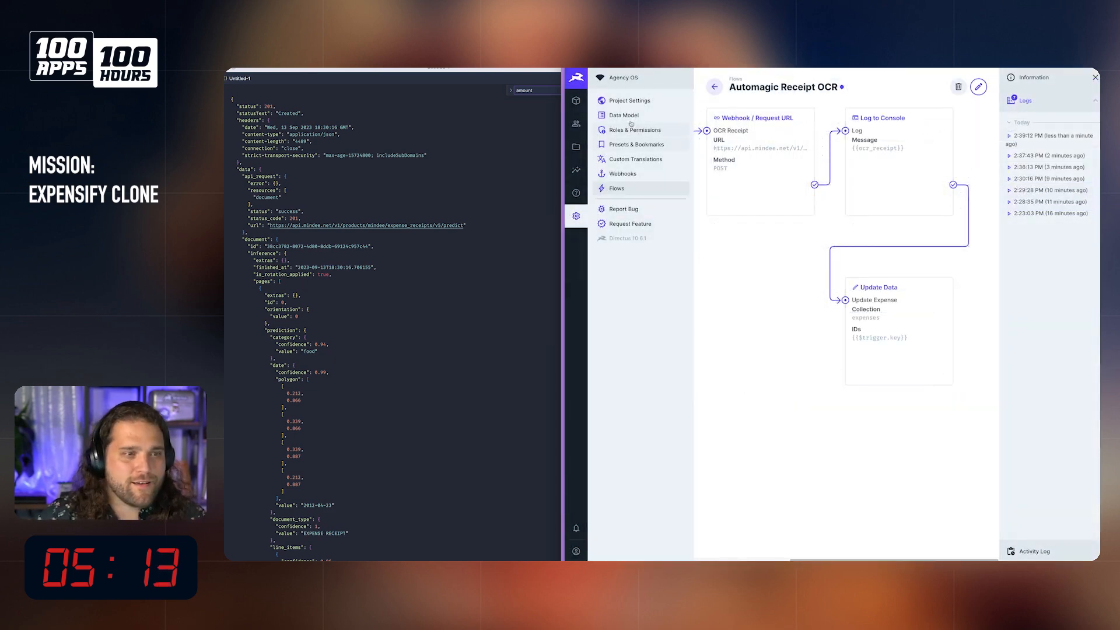
Step: Create another test expense with the Tesco shopping receipt from the file library and merchant "t", and save it
click(576, 101)
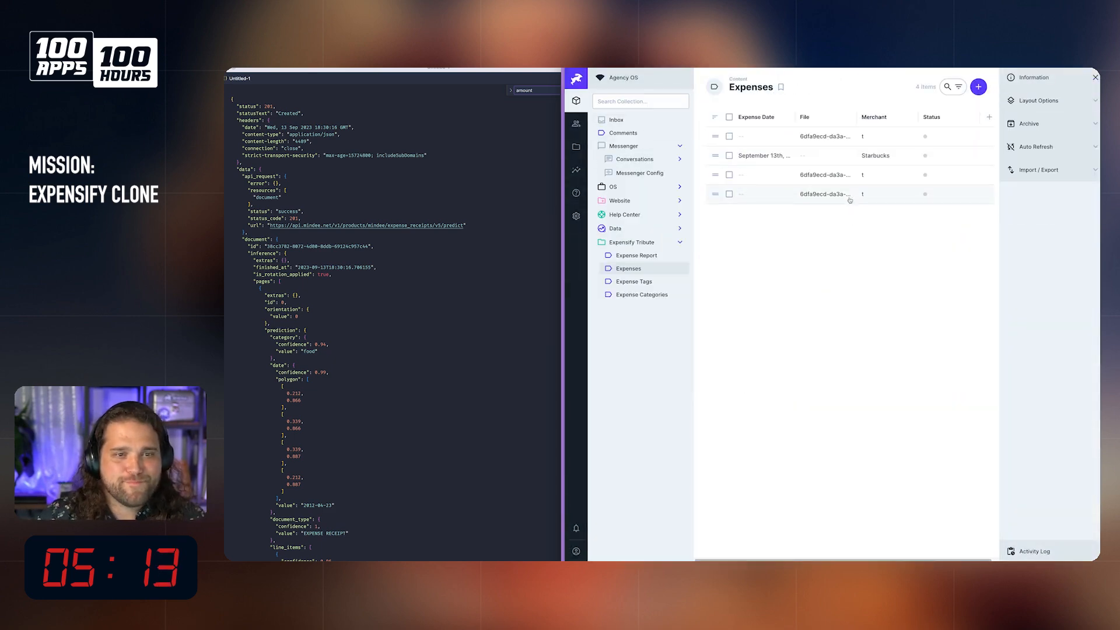
click(979, 87)
click(844, 206)
click(891, 176)
click(1080, 87)
click(747, 371)
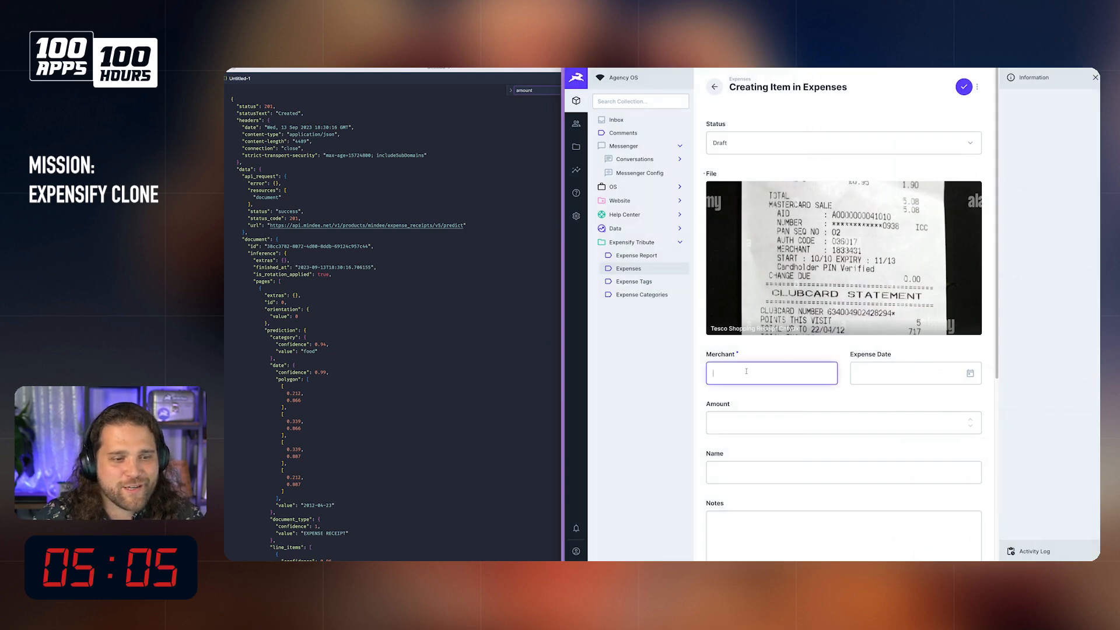
click(963, 86)
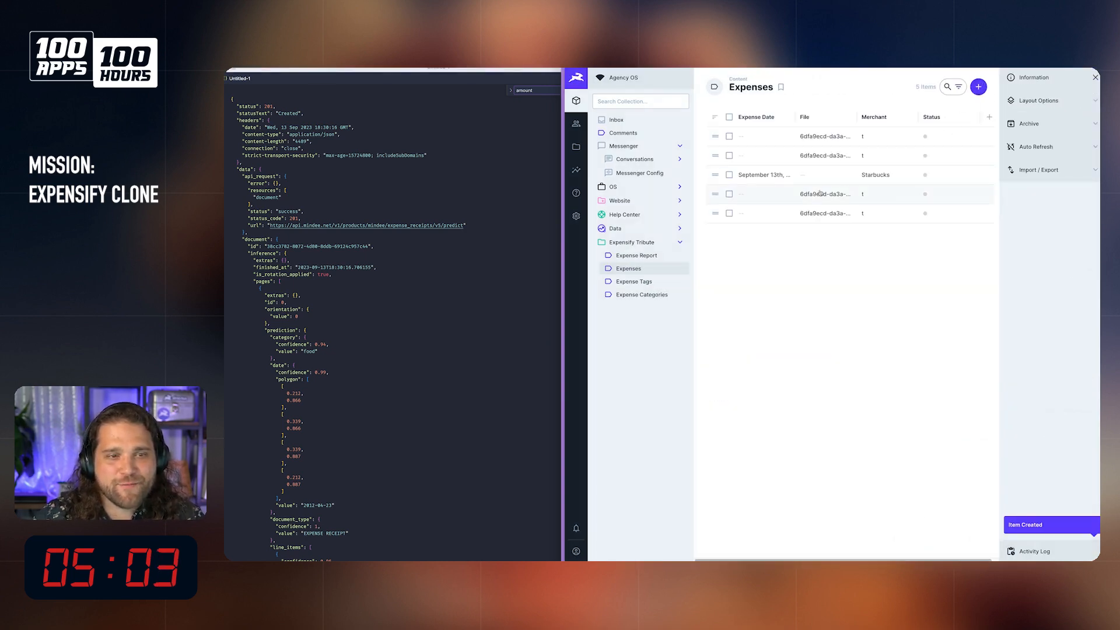
Step: Examine the Update Expense payload and options in the newest Automagic Receipt OCR log, and close the log
click(576, 215)
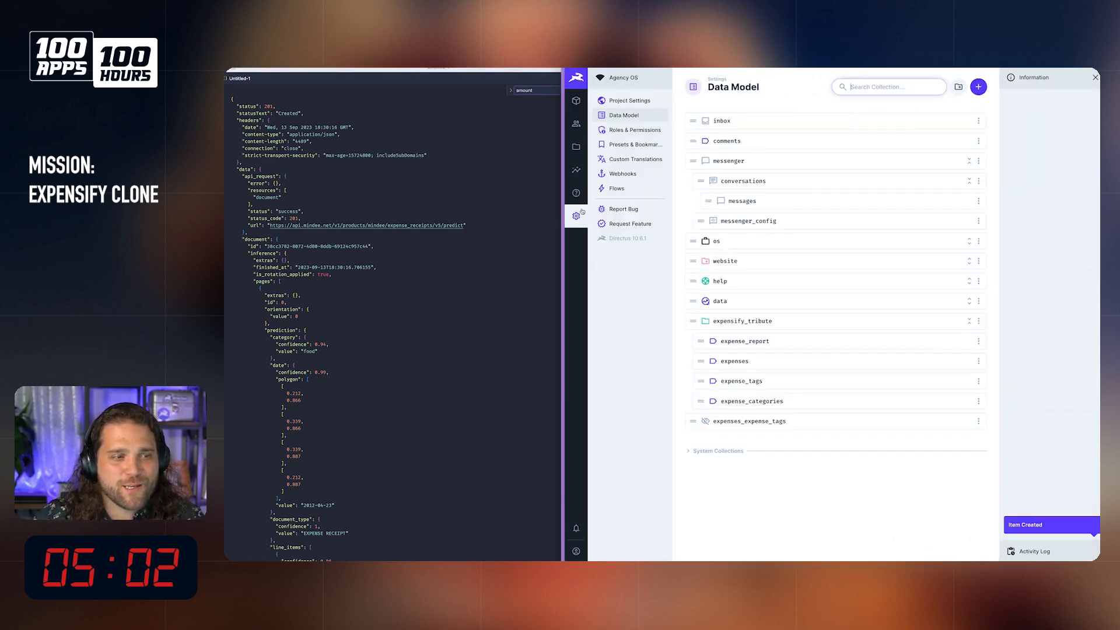
click(617, 187)
click(802, 142)
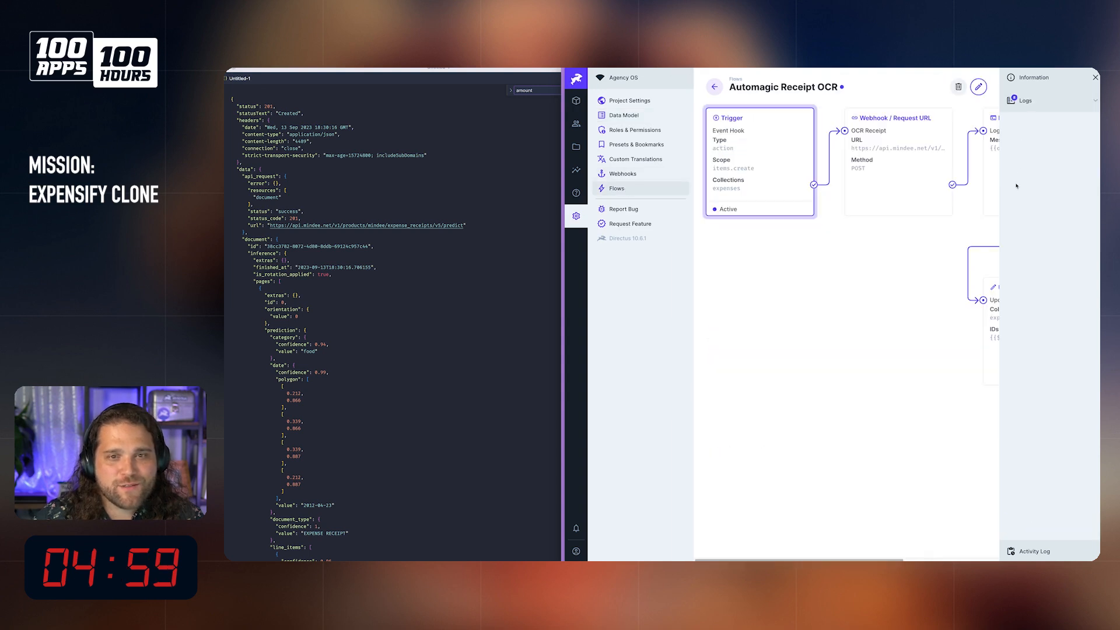
click(1024, 101)
click(1044, 140)
click(823, 296)
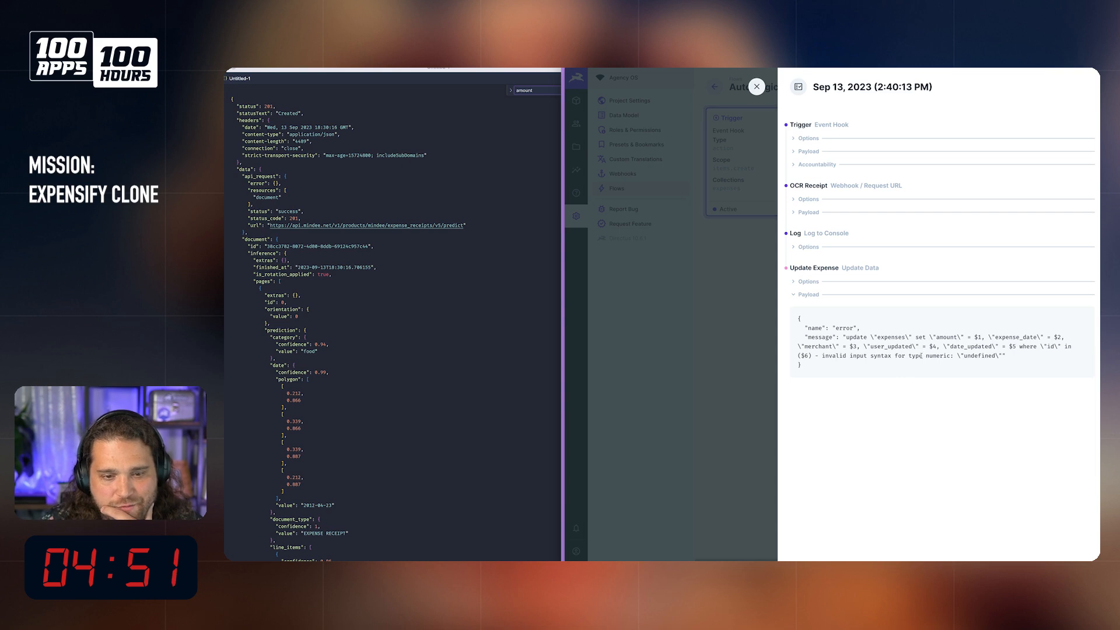
click(810, 282)
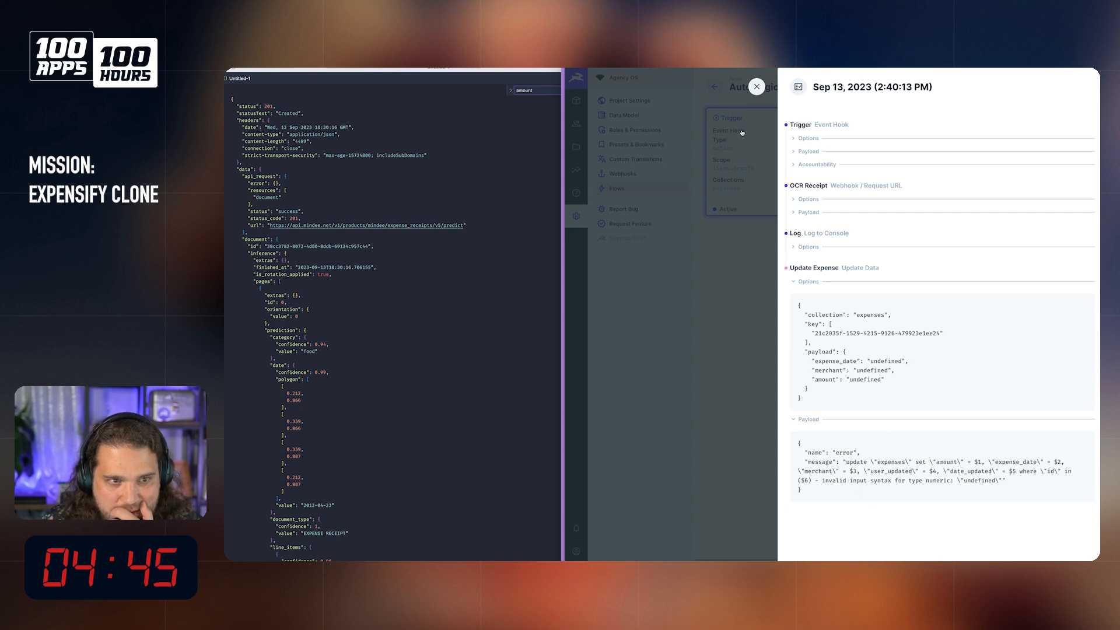
click(757, 86)
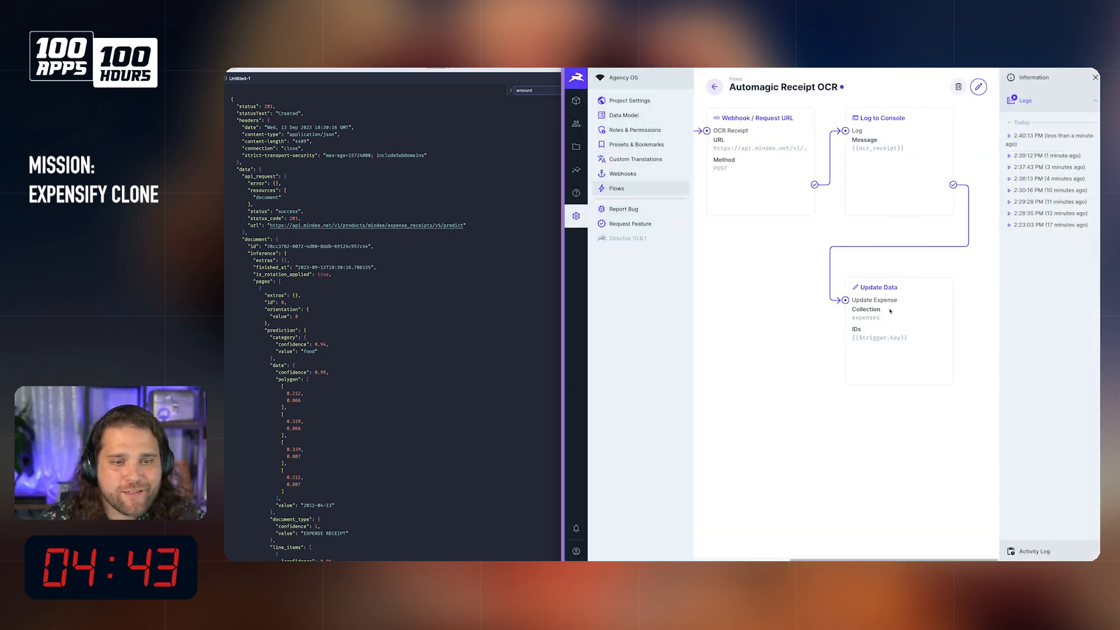
Step: Detach the Log operation from OCR Receipt and place it beneath OCR Receipt, beside the Update Expense operation
click(979, 87)
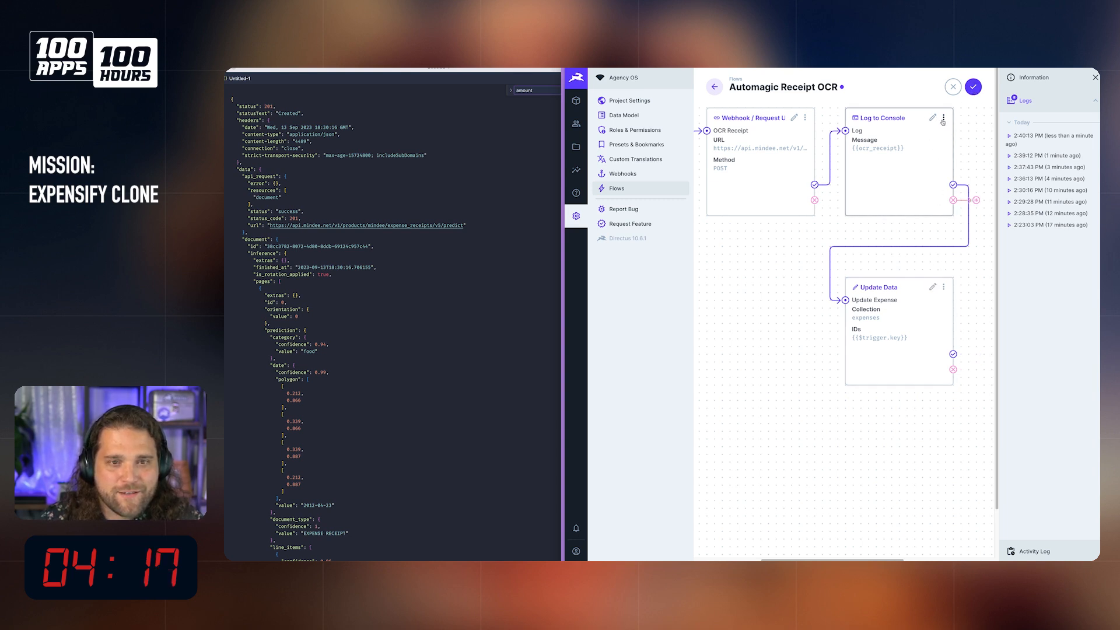
drag(896, 173, 789, 365)
drag(815, 185, 848, 188)
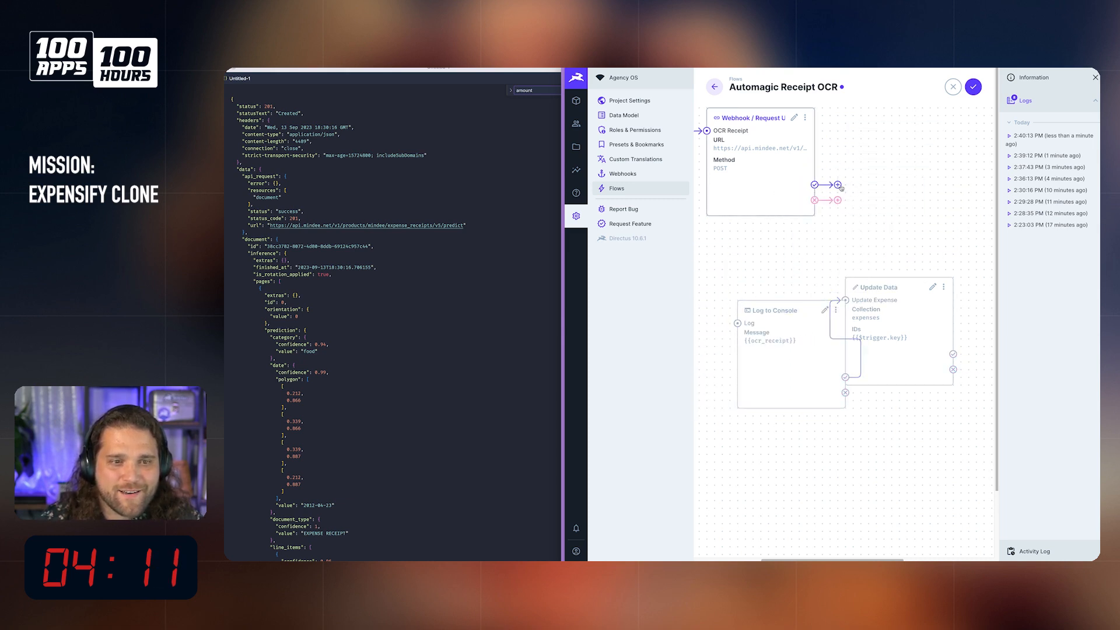
drag(755, 358, 724, 327)
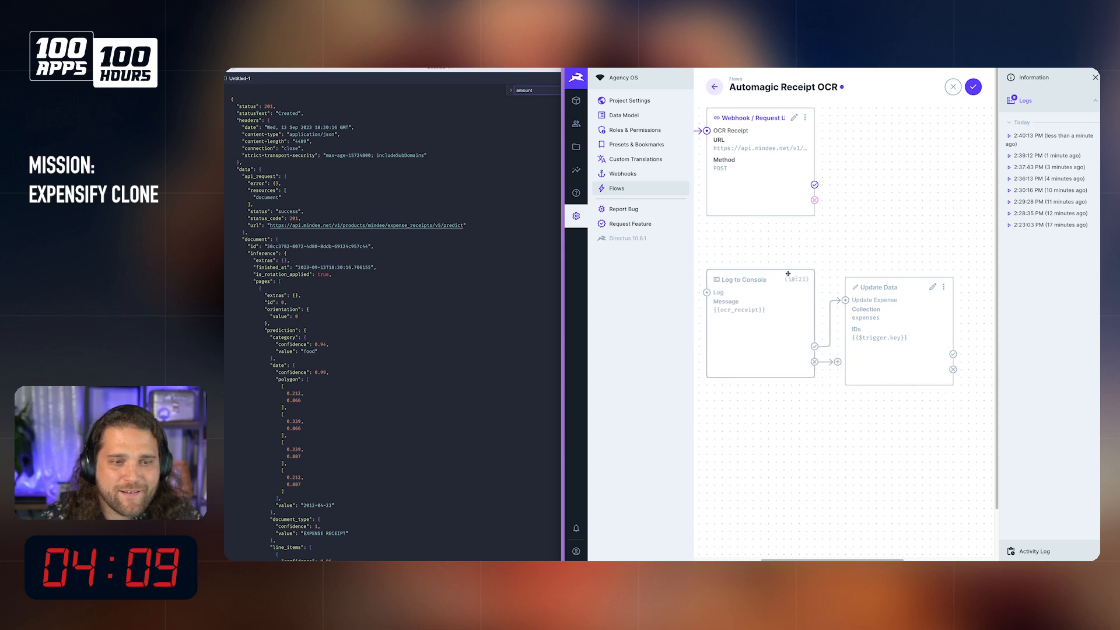
Step: Add a Run Script operation named Format Data on OCR Receipt's success path
click(815, 184)
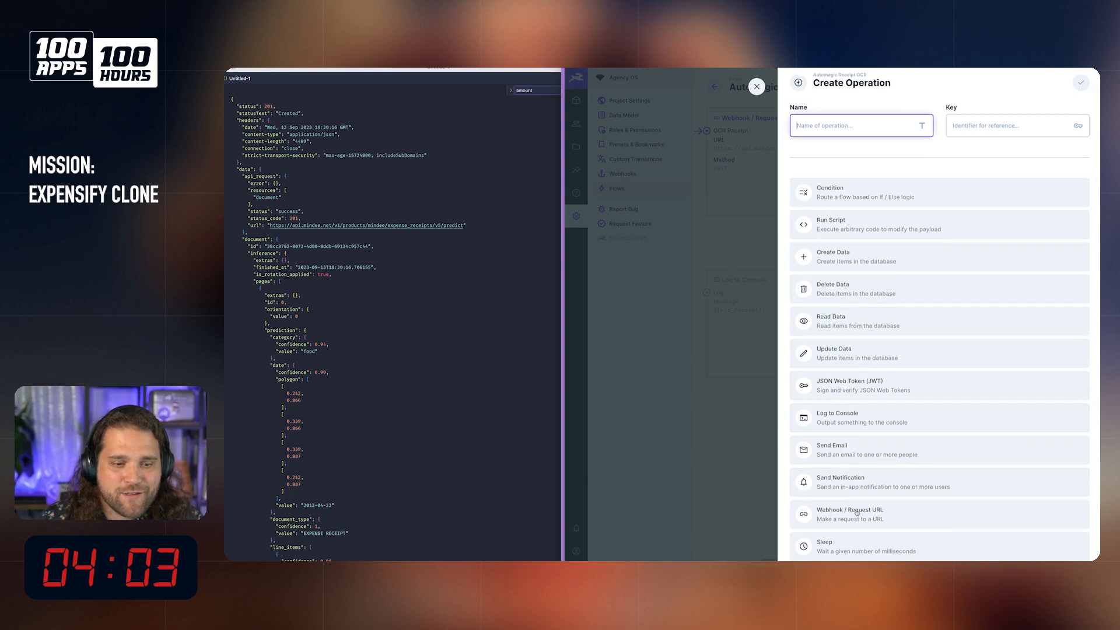
click(852, 229)
text(Format Data)
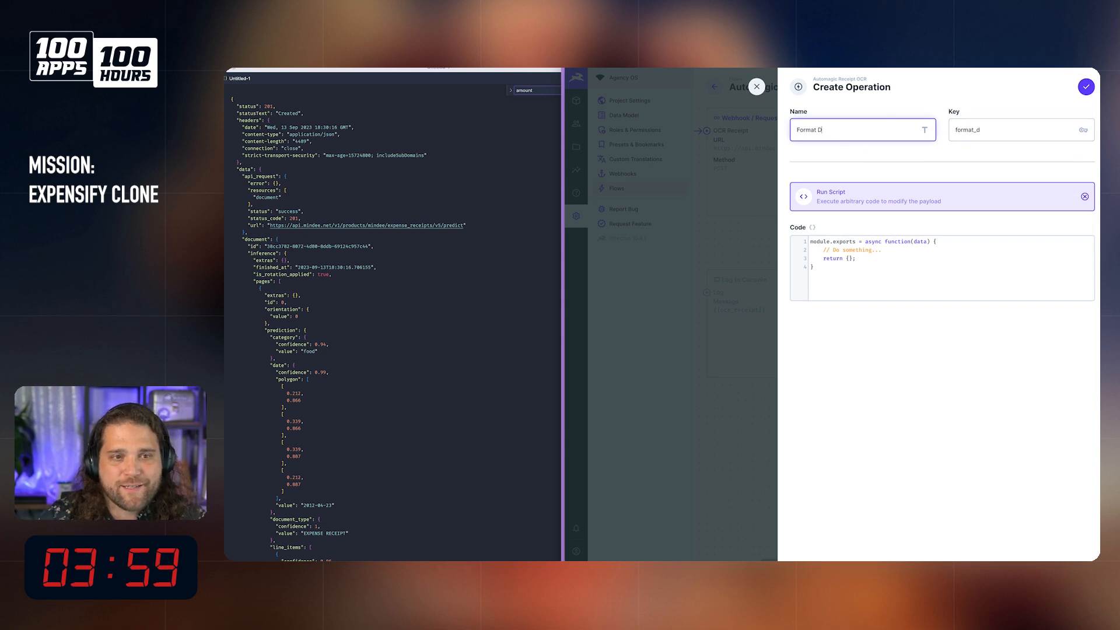
Step: Write the Format Data script to set const receipt = data.ocr_receipt and return receipt, and confirm the operation
click(946, 243)
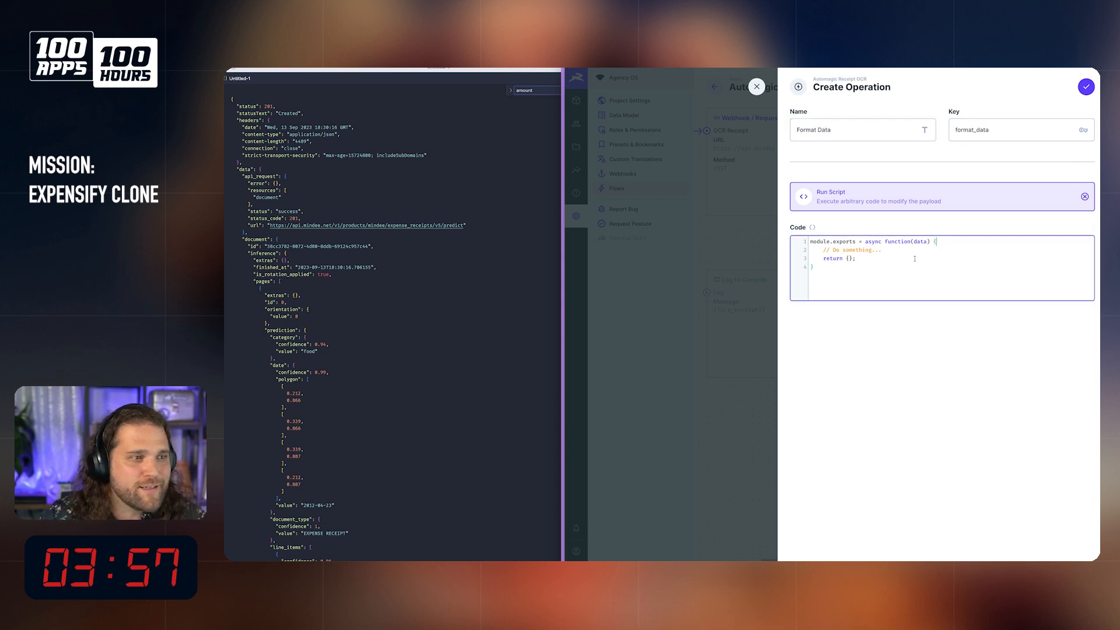
key(Return)
key(Return)
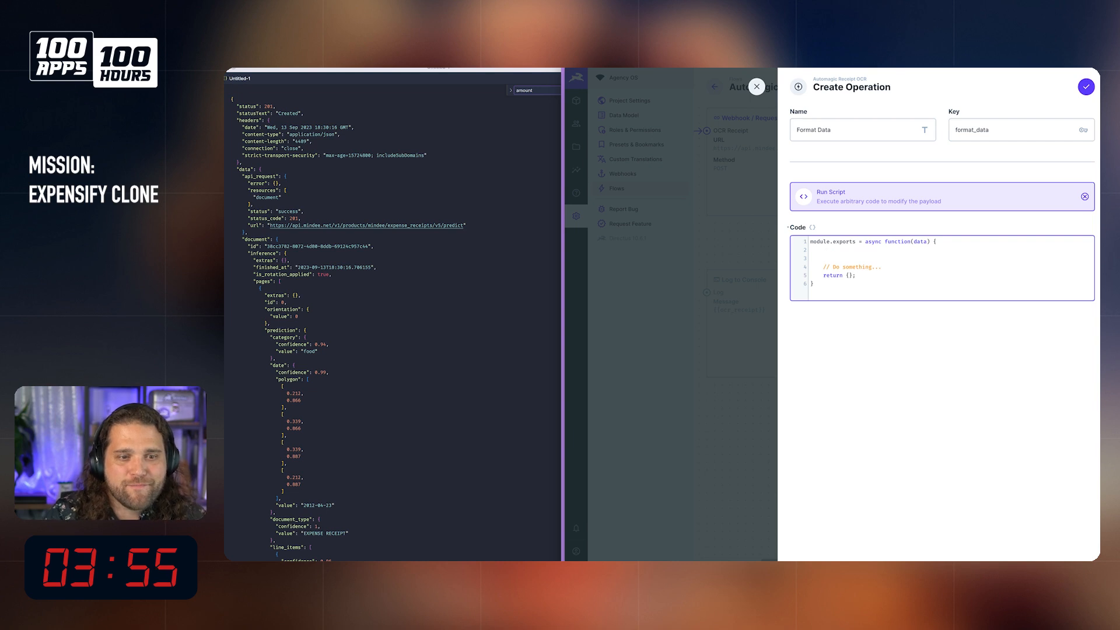
text(const receipt)
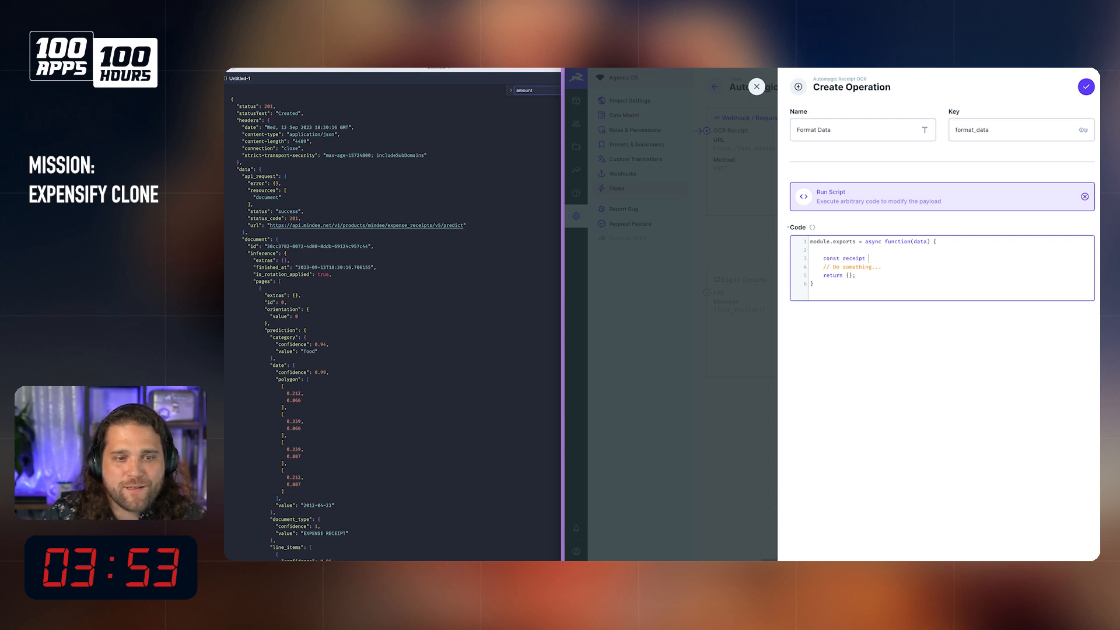
text( = ocr_)
key(BackSpace)
text(data.ocr_receipt)
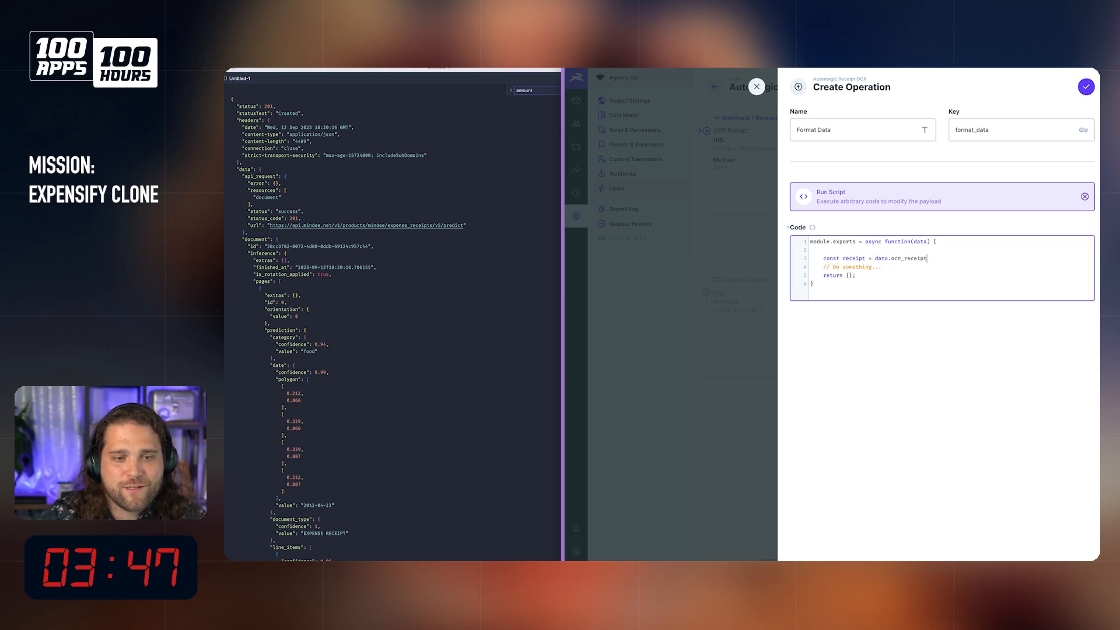
key(Return)
key(Return)
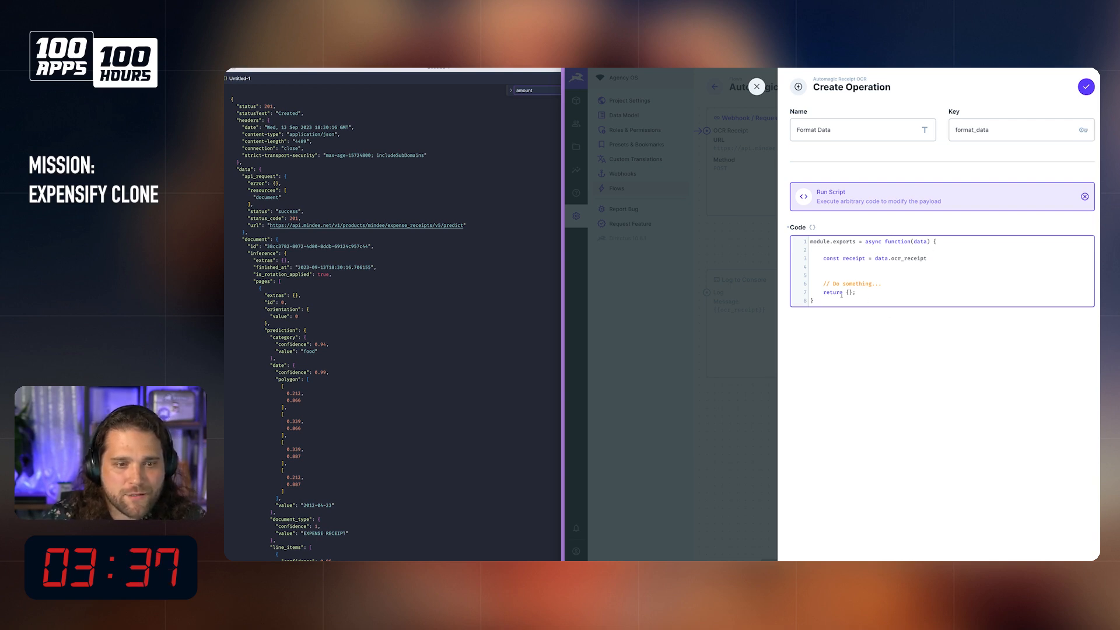
text(re)
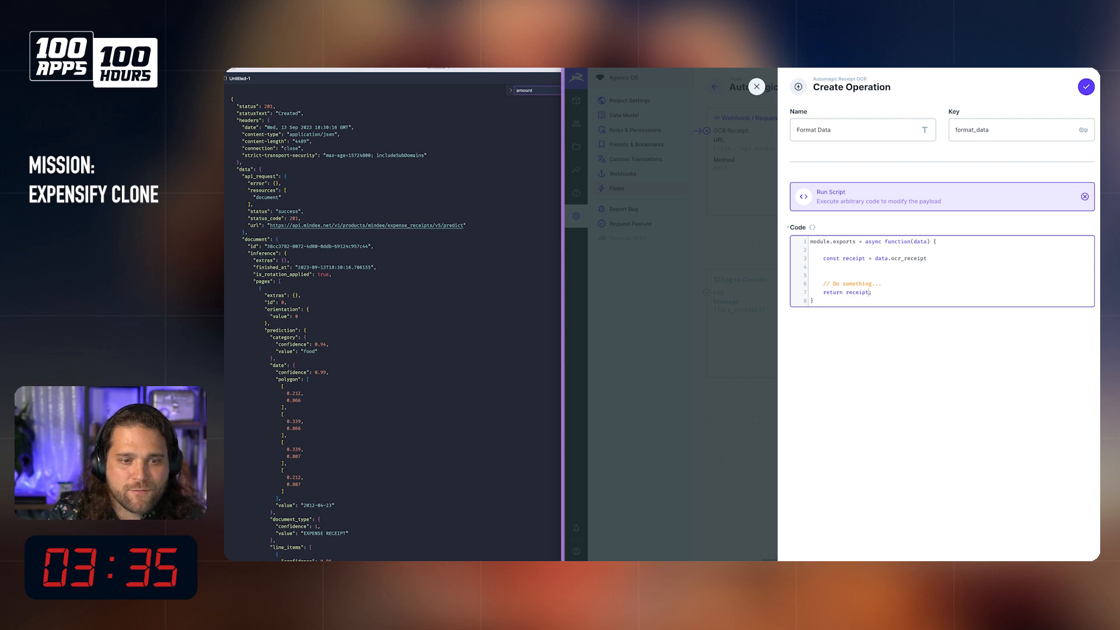
text(ceipt)
click(1086, 88)
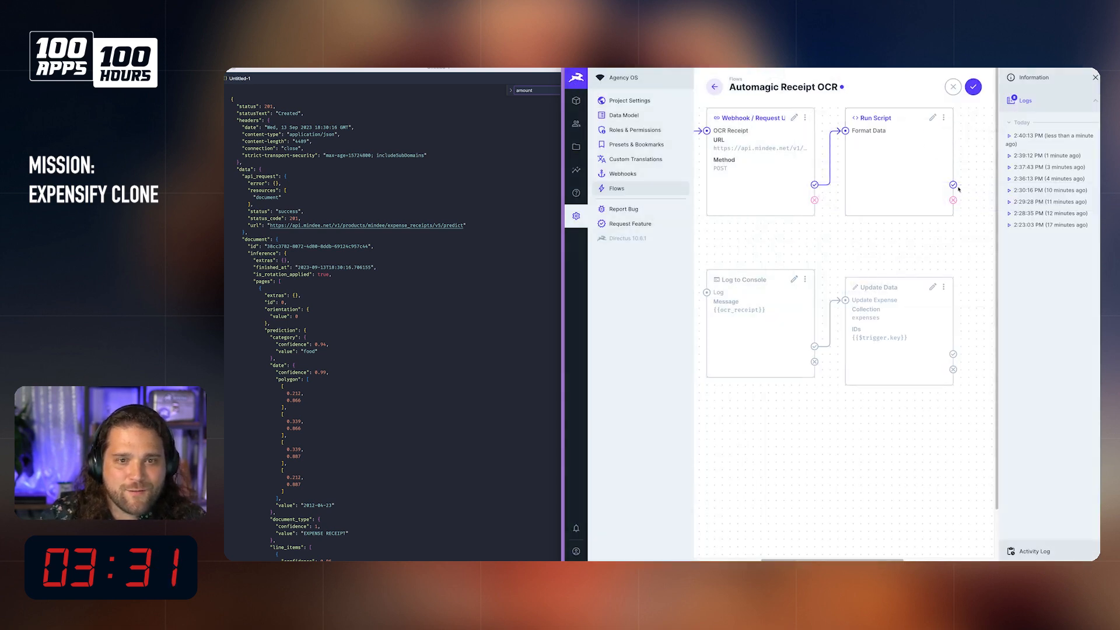
Step: Connect Format Data's success path to the Log operation, set the log message to {{format_data}}, and try to save the flow
drag(953, 185, 708, 293)
click(794, 279)
drag(832, 248, 806, 246)
text(format_data)
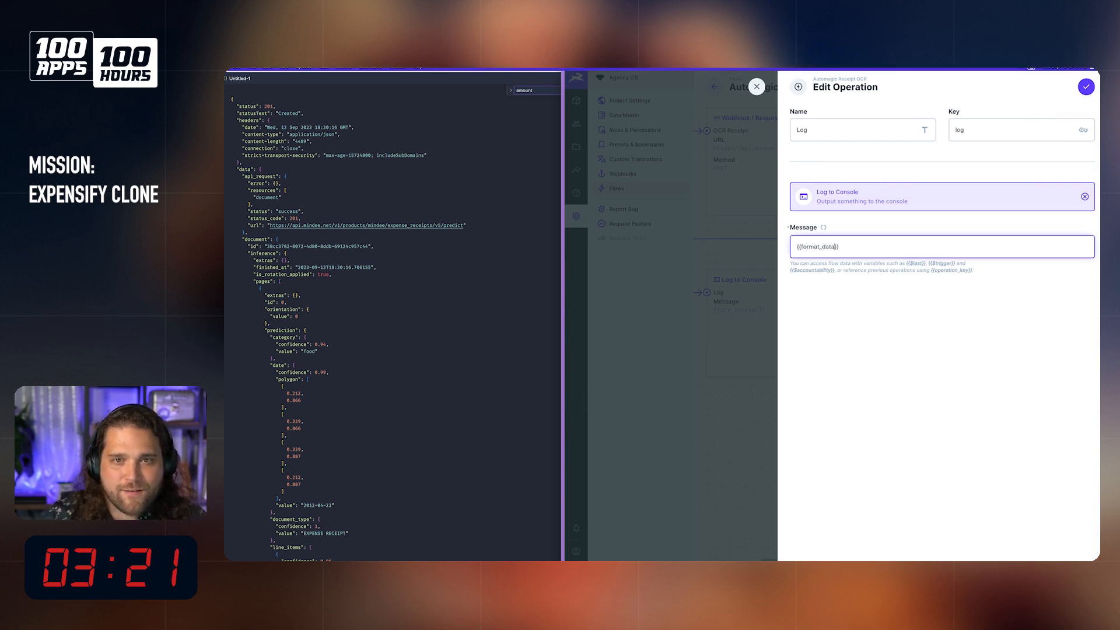
click(1086, 86)
click(973, 87)
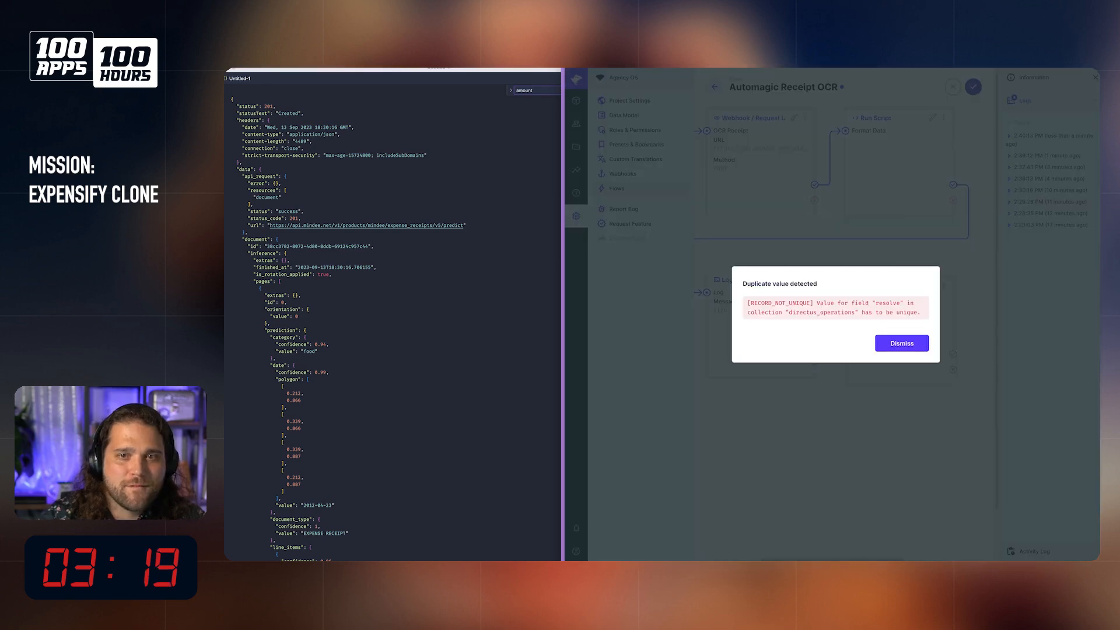
click(904, 345)
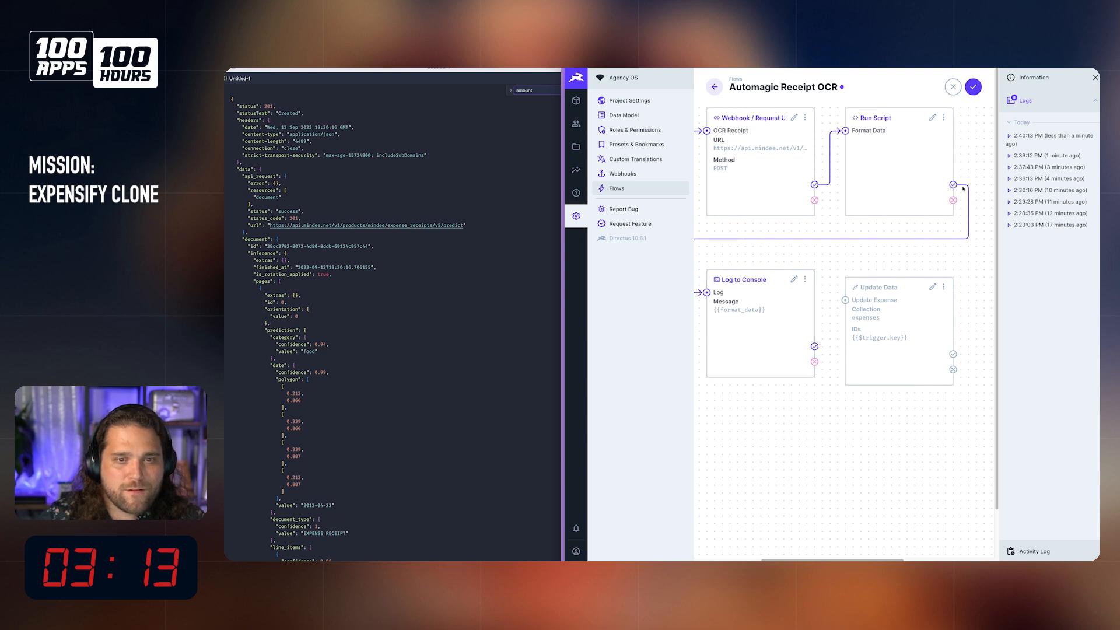
Step: Detach the Log operation from Format Data and save the flow
scroll(855, 291, left, 2)
drag(845, 292, 834, 268)
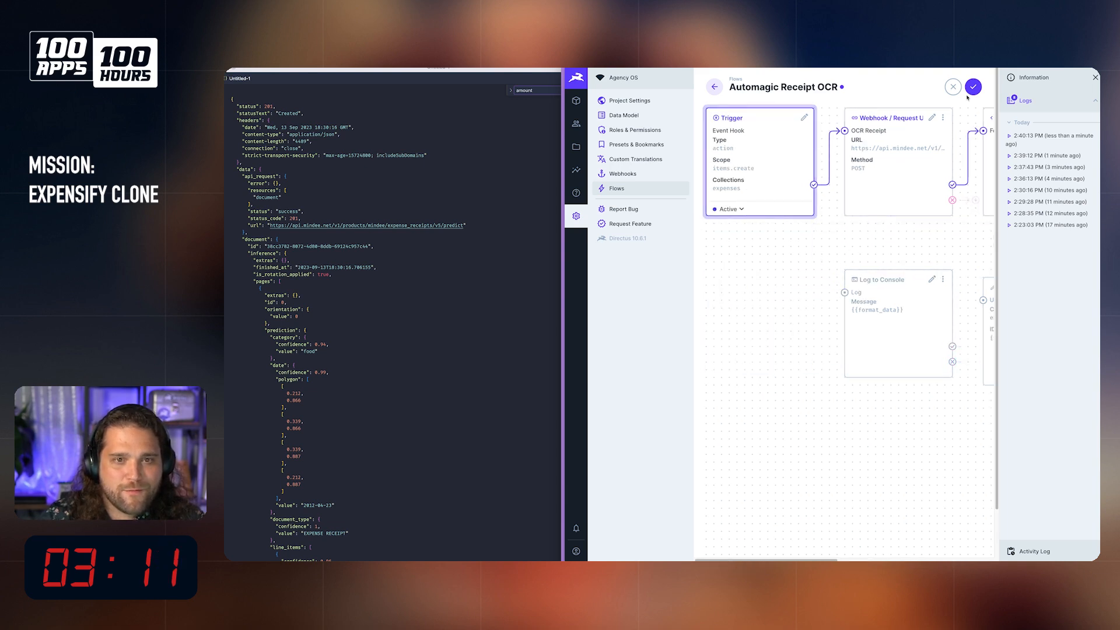
click(973, 87)
Step: Reopen the flow for editing and move the Log and Update Expense operations beneath Format Data, with Log above Update Expense
click(979, 86)
scroll(926, 224, right, 2)
scroll(926, 224, right, 1)
drag(940, 184, 816, 344)
scroll(737, 312, left, 1)
drag(940, 315, 948, 462)
drag(883, 298, 968, 252)
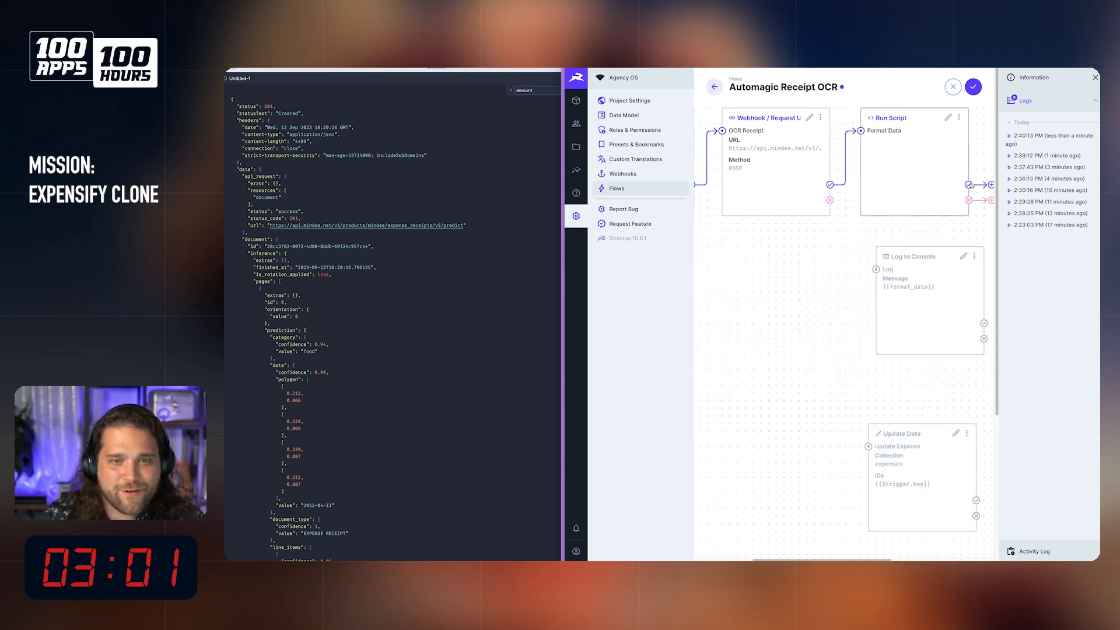
Step: Connect Format Data's success path to the Log operation and save the flow
click(991, 185)
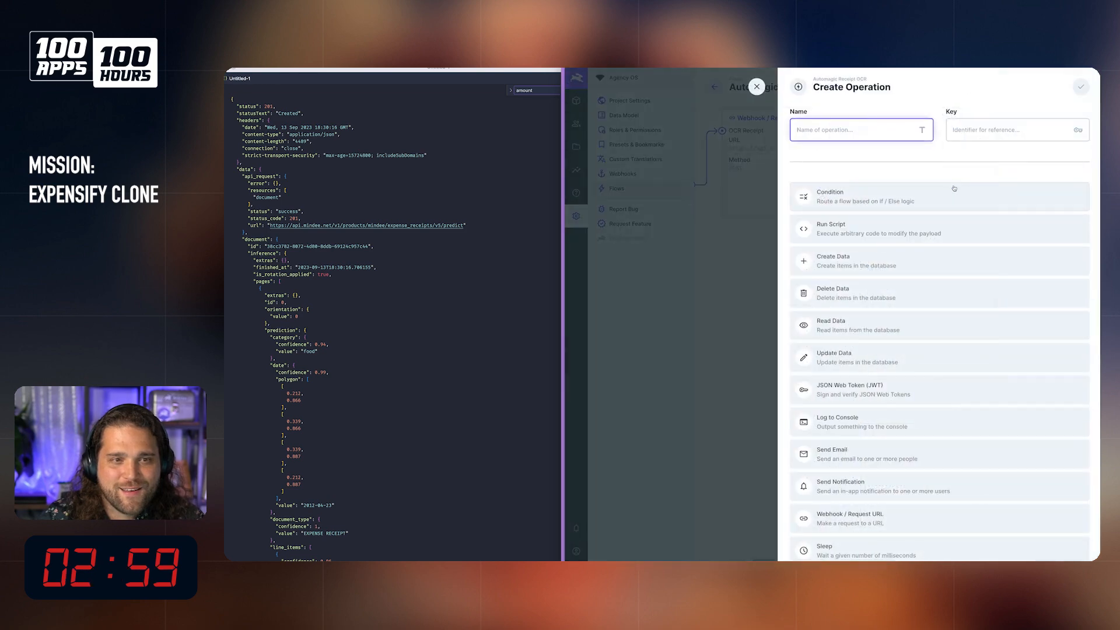
key(Escape)
drag(944, 185, 849, 270)
click(974, 86)
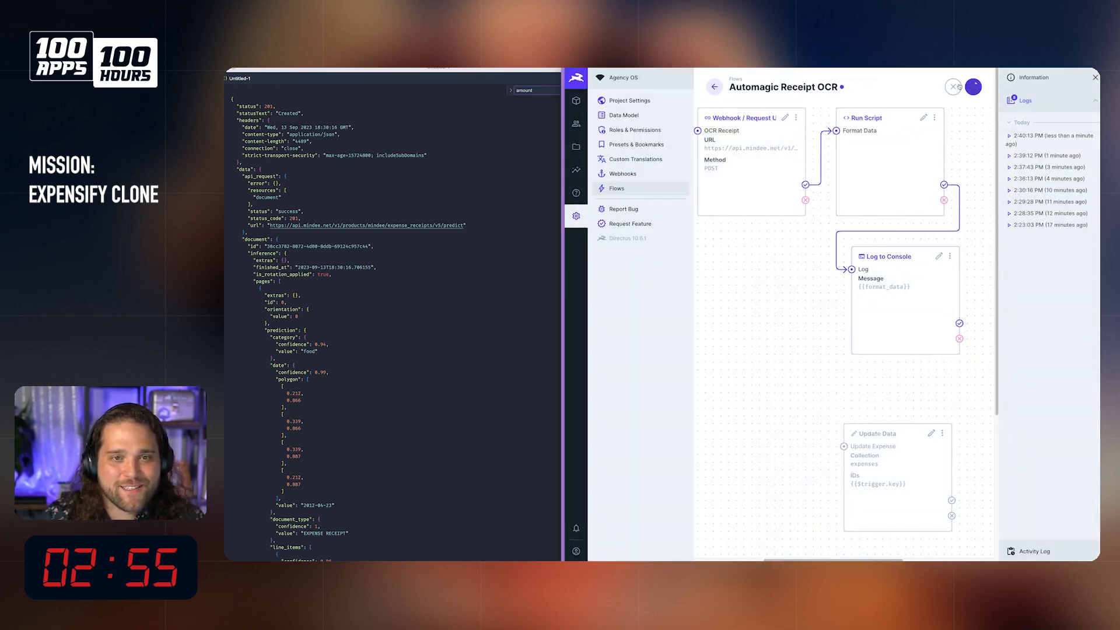
Step: Create a test expense with the Tesco shopping receipt from the file library and merchant "t", and save it
click(585, 100)
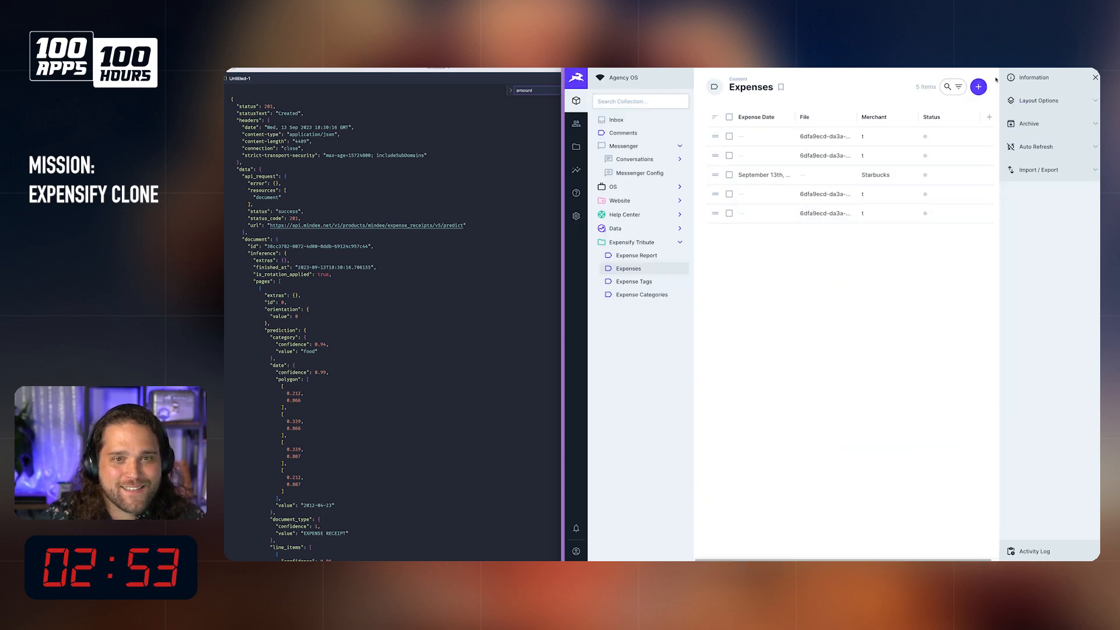
click(974, 87)
click(843, 206)
click(908, 175)
click(795, 369)
text(t)
click(964, 87)
Step: Examine the Format Data payload in the newest Automagic Receipt OCR log, and close the log
click(576, 216)
click(617, 188)
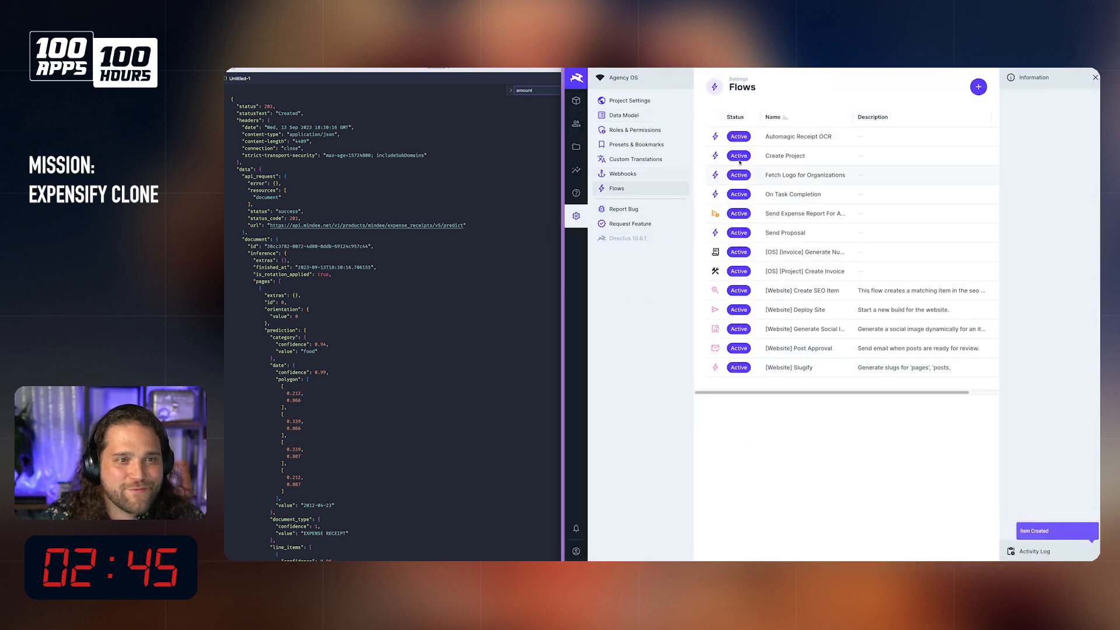
click(797, 145)
click(1025, 100)
click(1056, 139)
click(808, 260)
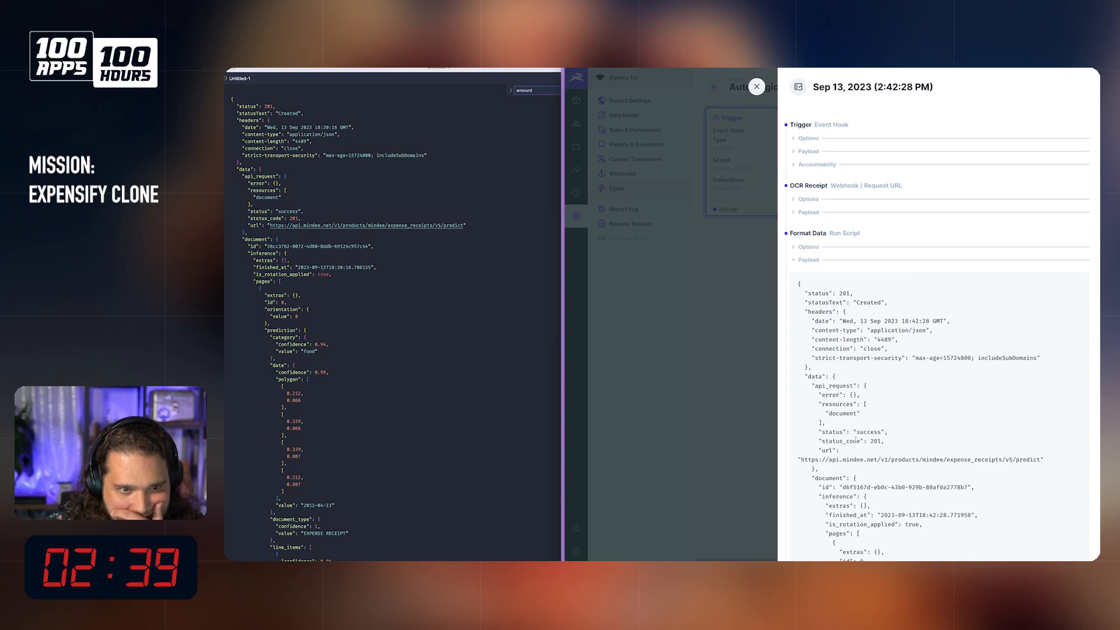
scroll(821, 366, down, 3)
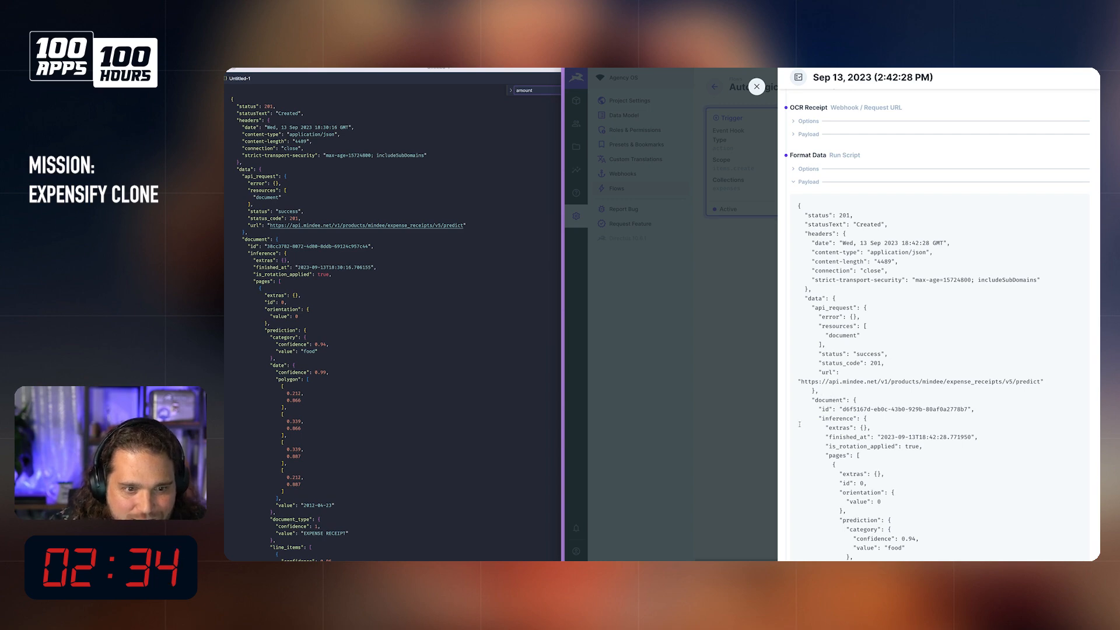
key(Escape)
Step: Add const doc = receipt.data.document to the Format Data script, return doc instead of receipt, and save the flow
scroll(874, 188, right, 5)
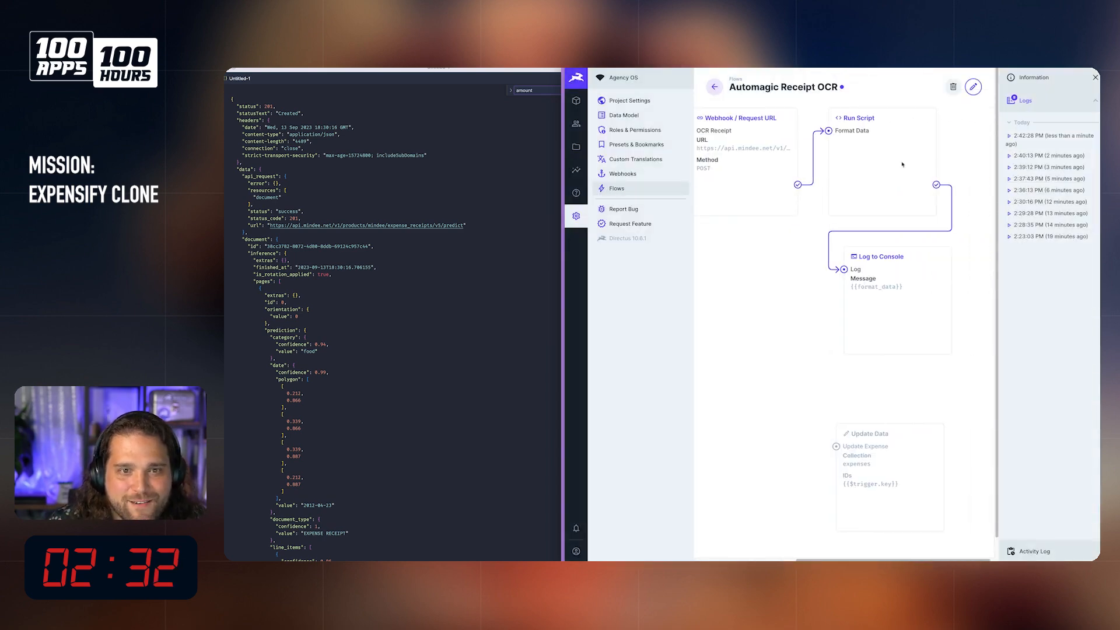
click(973, 87)
click(916, 120)
click(934, 258)
key(Return)
key(Return)
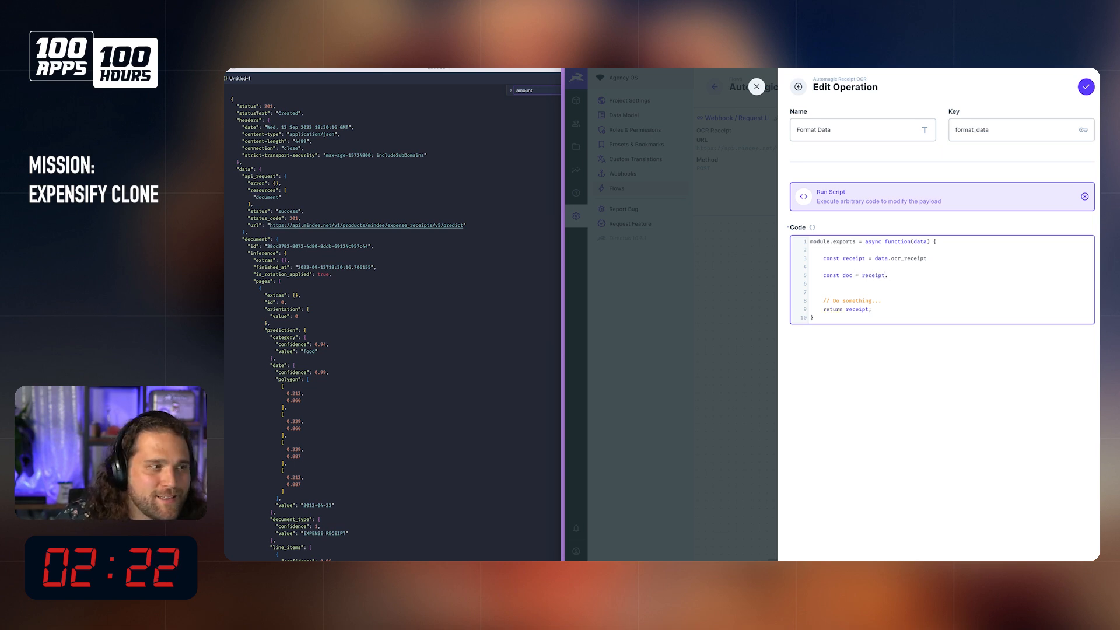
text(ata.document)
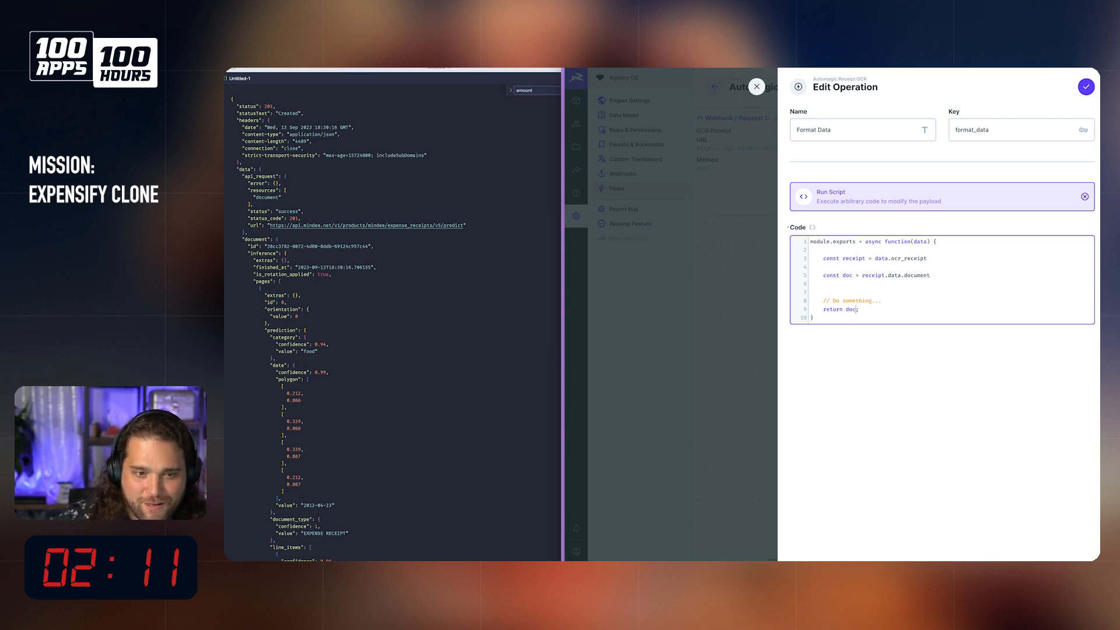
click(1087, 87)
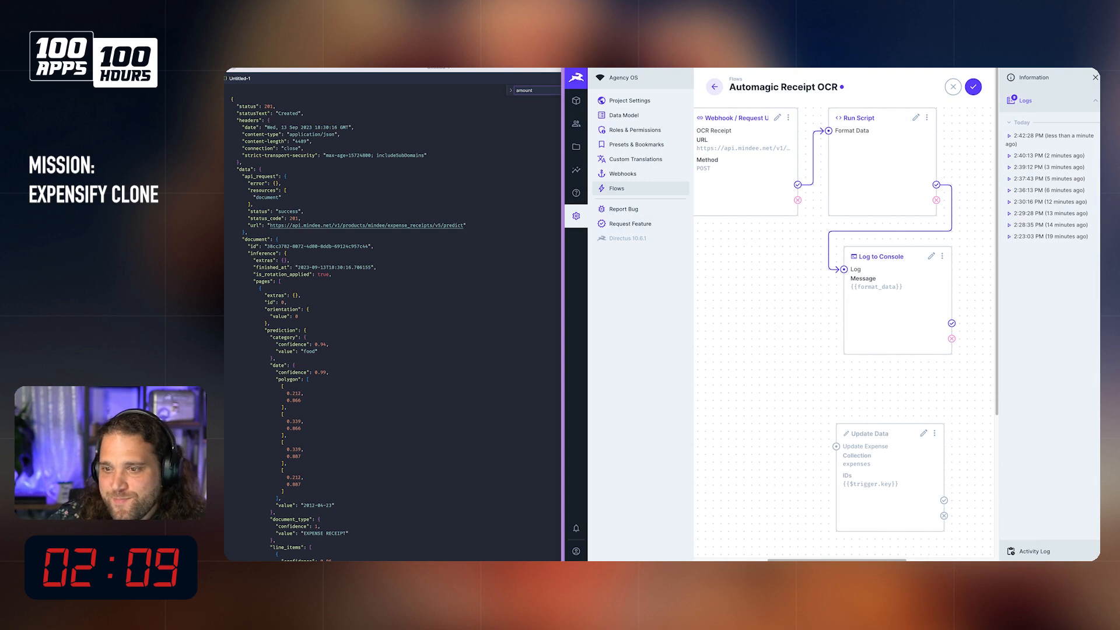
click(973, 86)
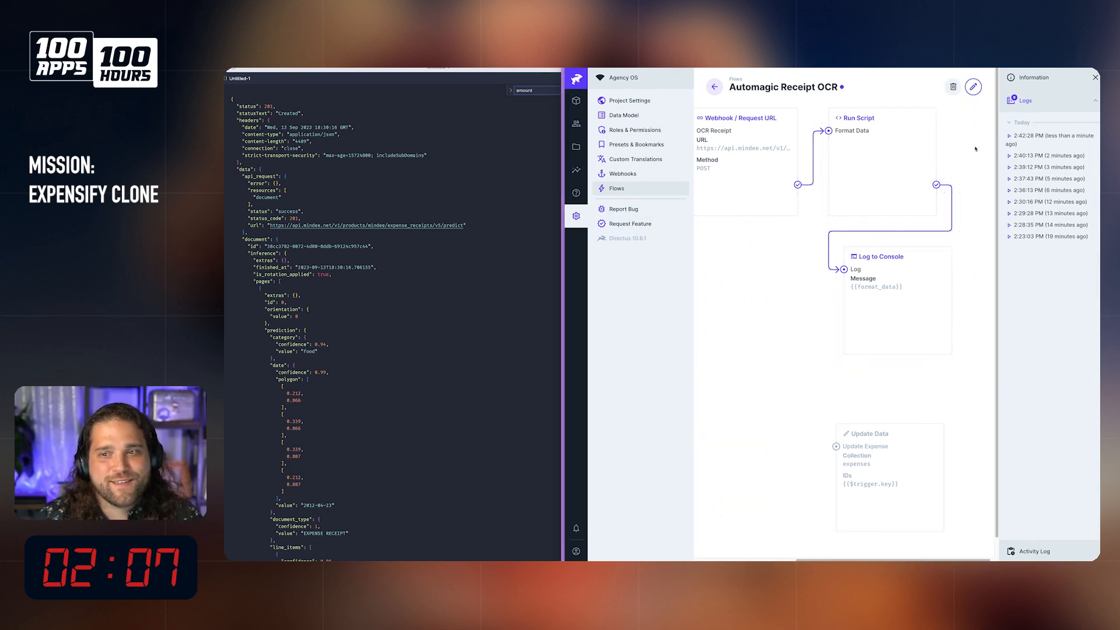
Step: Create another test expense with the Tesco receipt image and merchant "t" to run the revised script, and save it
click(576, 102)
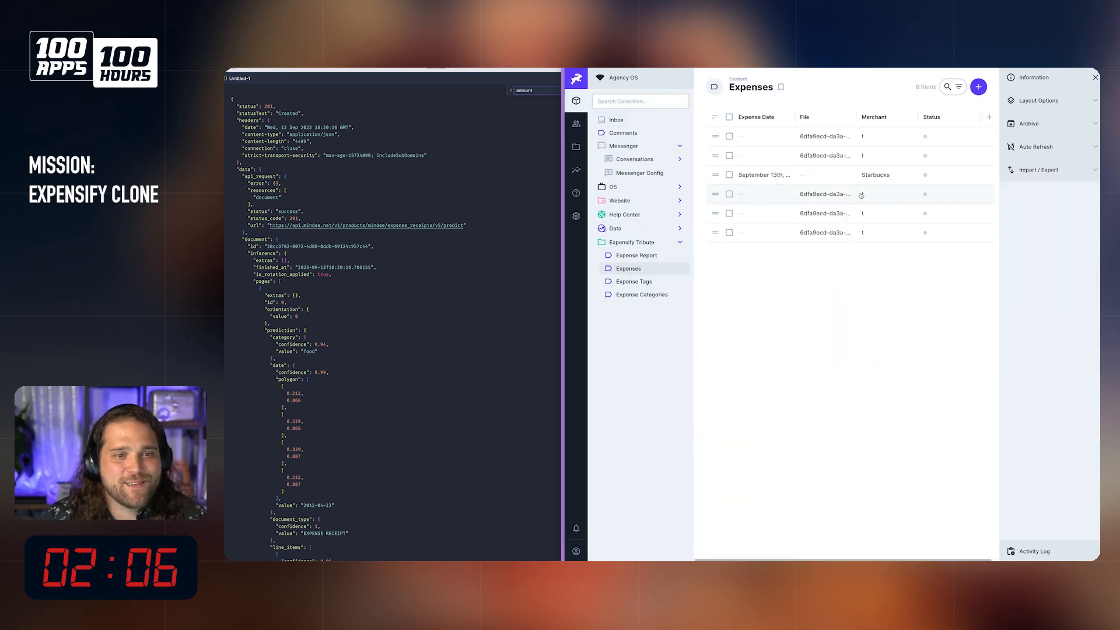
click(979, 86)
click(844, 207)
click(908, 174)
click(1081, 86)
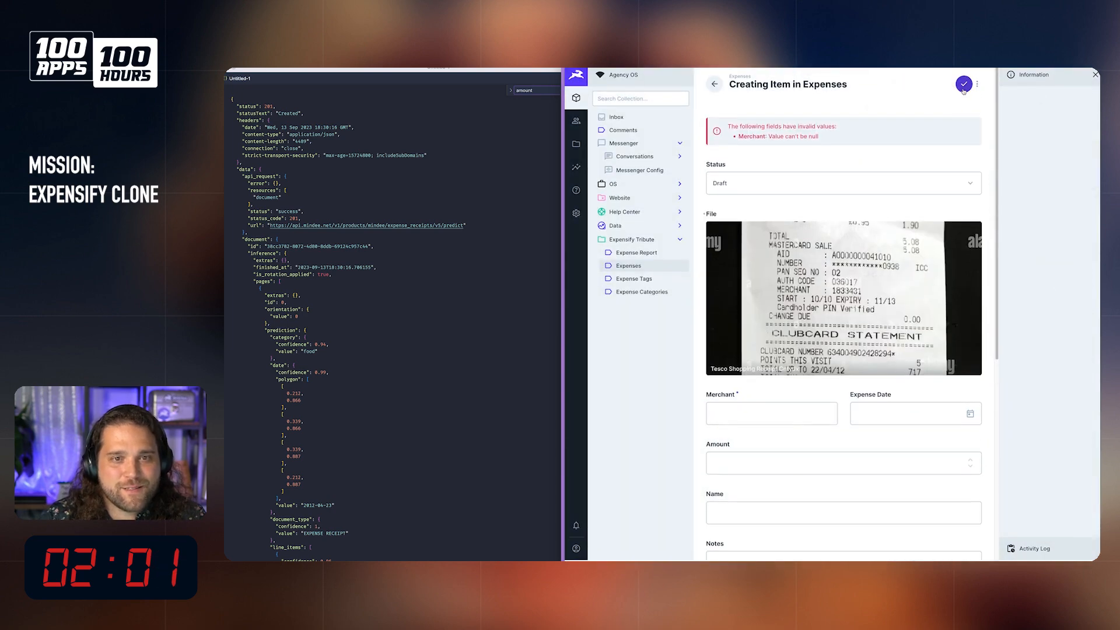
click(731, 403)
text(t)
key(ctrl+s)
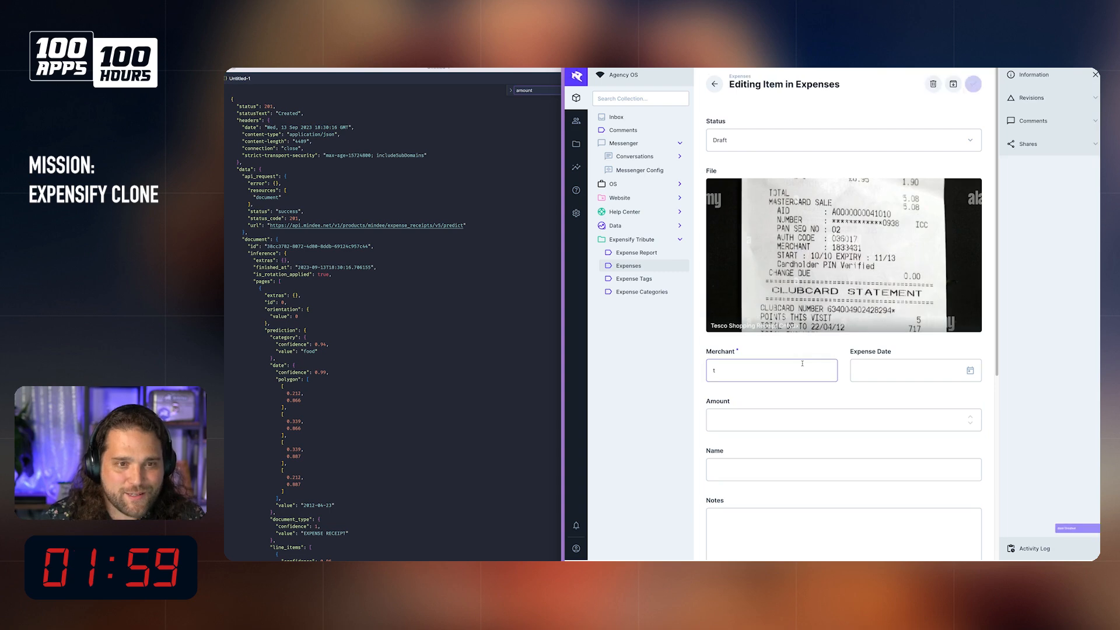
Step: Check the document data returned by Format Data in the latest Automagic Receipt OCR log, and close the log
click(576, 214)
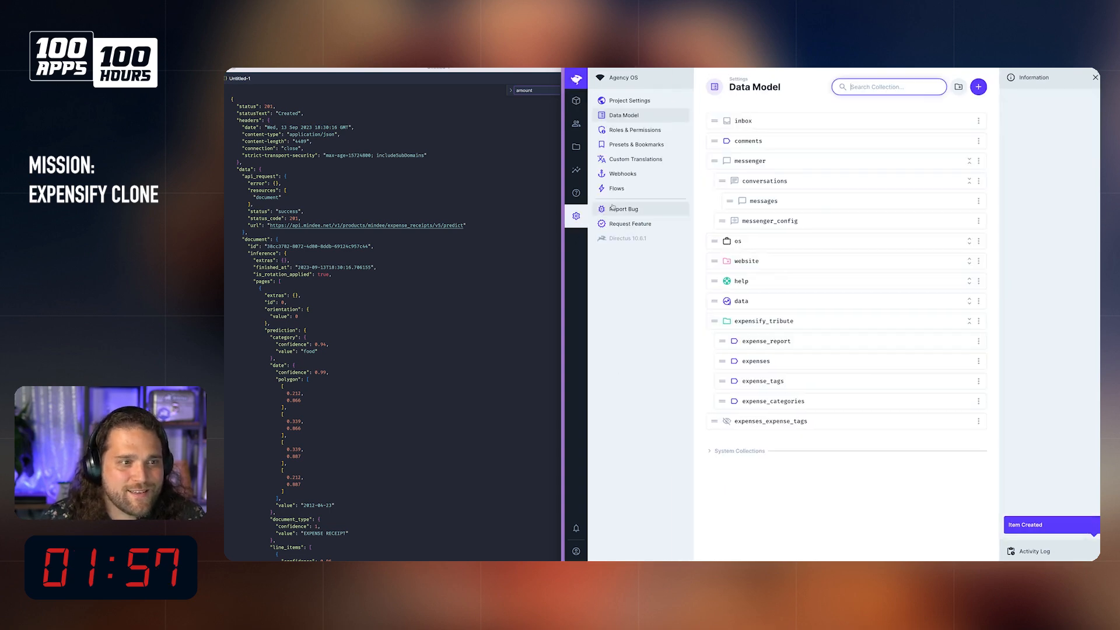
click(617, 189)
click(828, 141)
click(1038, 105)
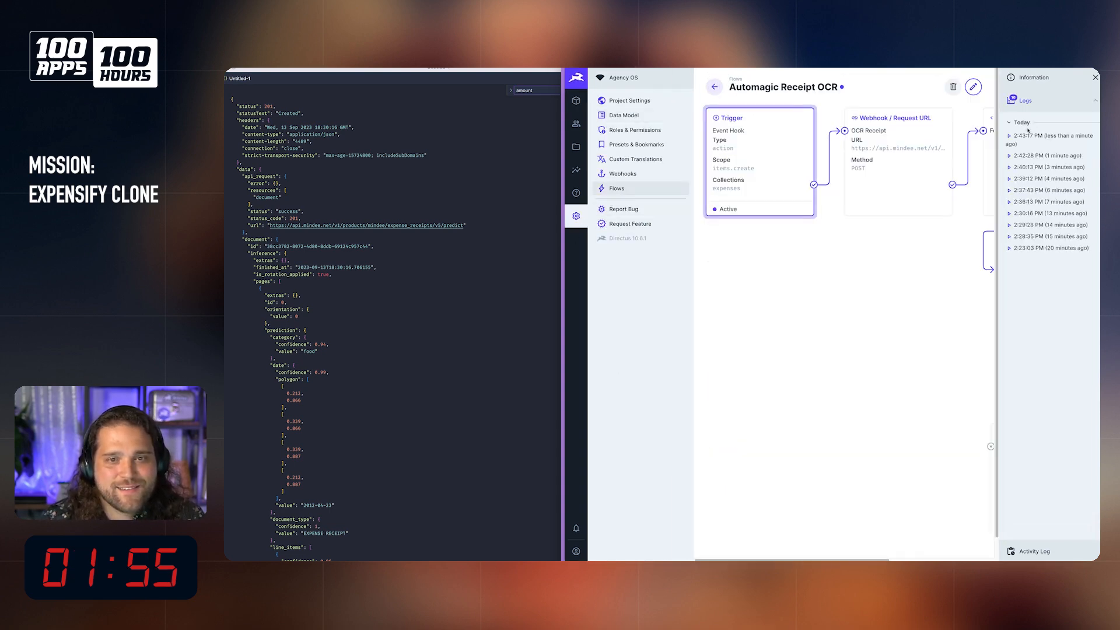
click(1028, 140)
click(809, 260)
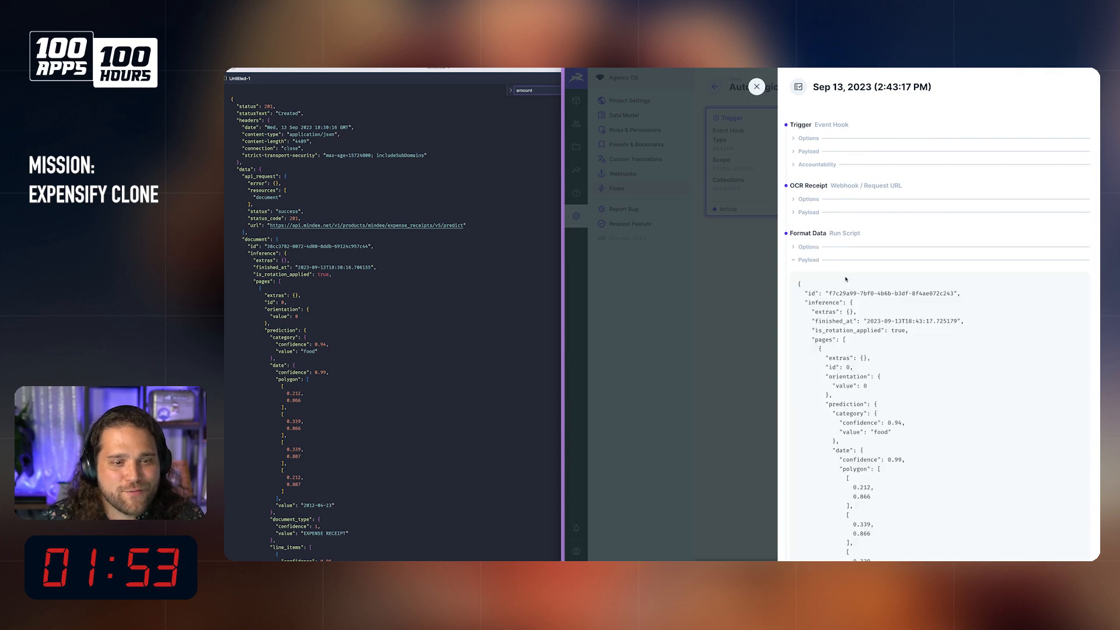
scroll(842, 340, down, 1)
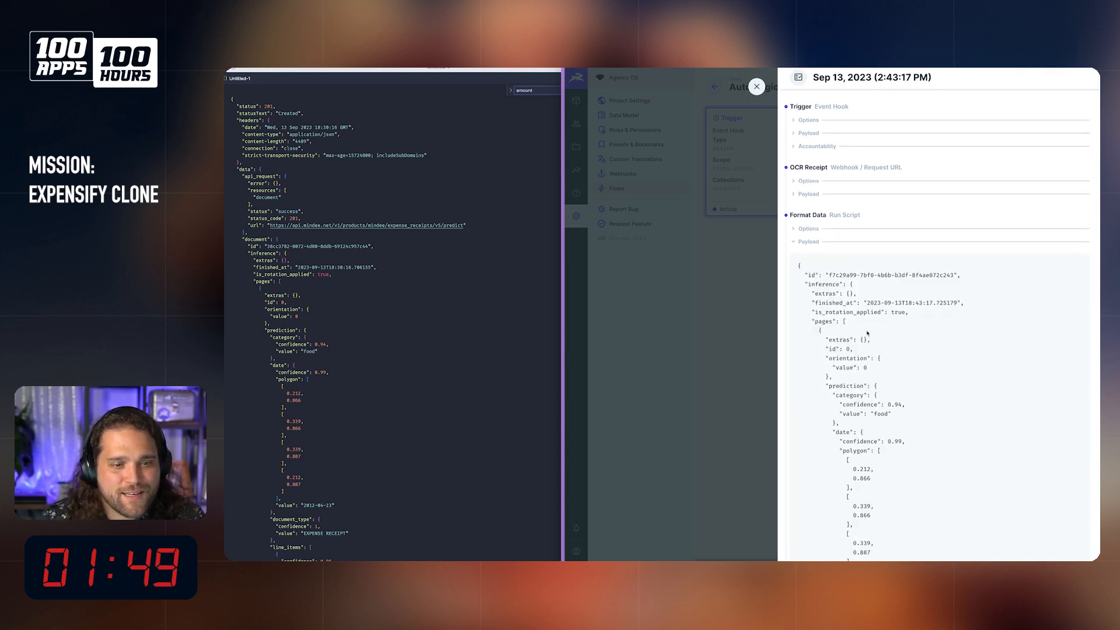
scroll(867, 333, down, 3)
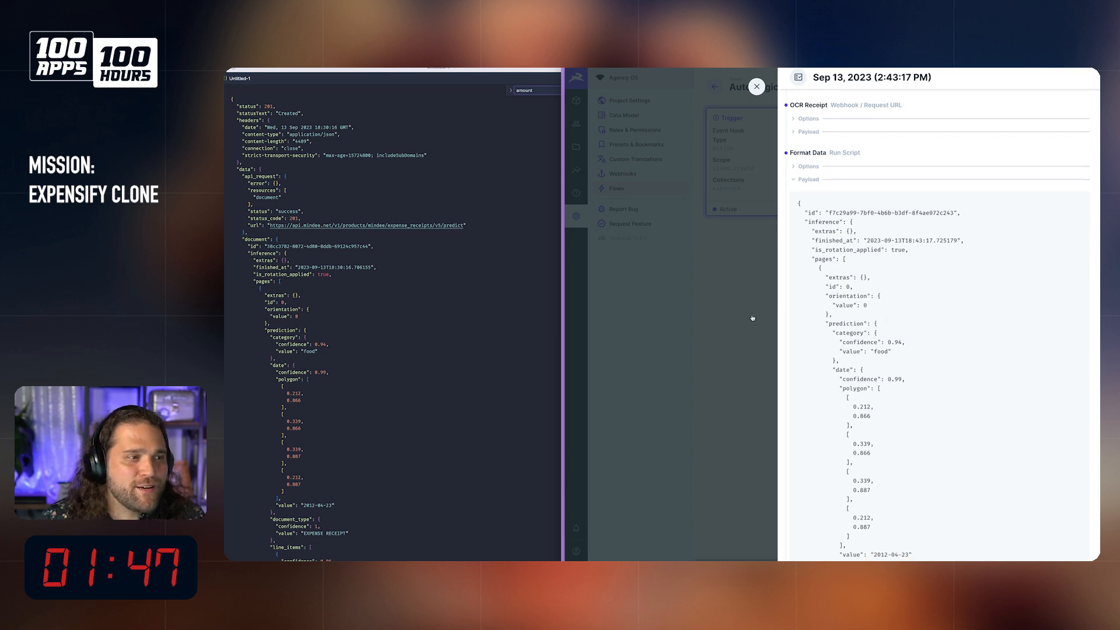
click(757, 86)
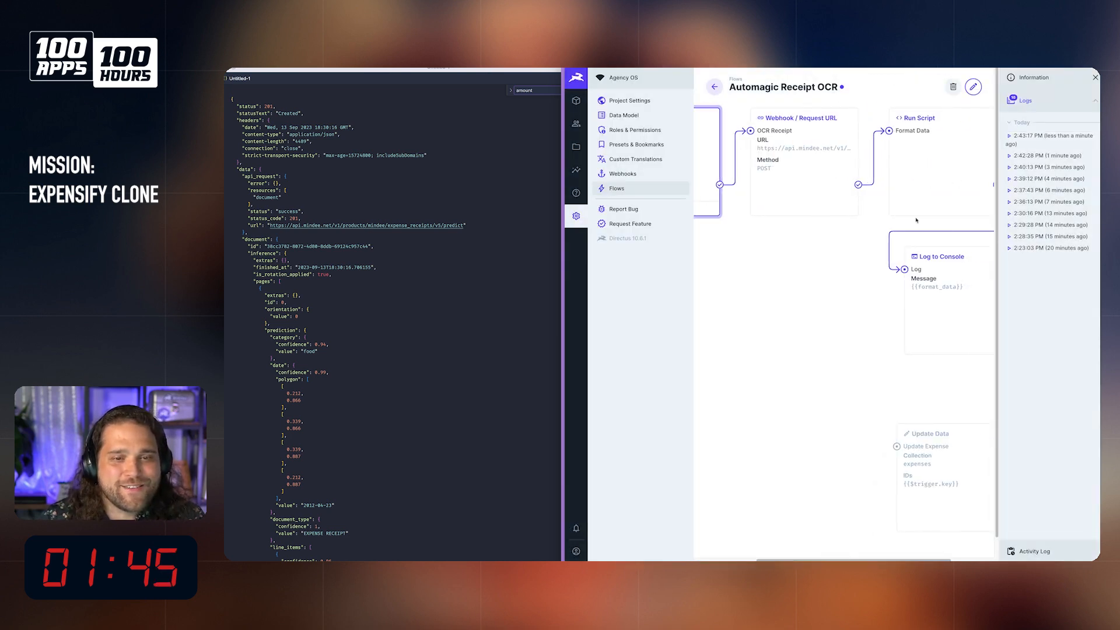
Step: Reroute Format Data's success path from Log to Update Expense, and place Update Expense beneath OCR Receipt, beside Log
click(973, 87)
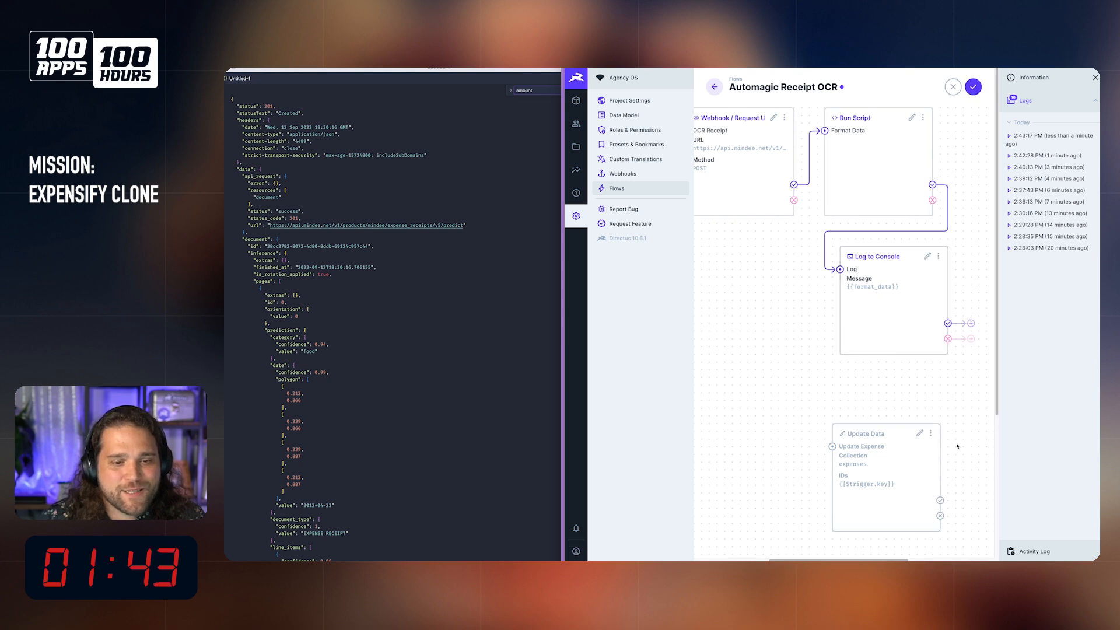
drag(840, 269, 832, 448)
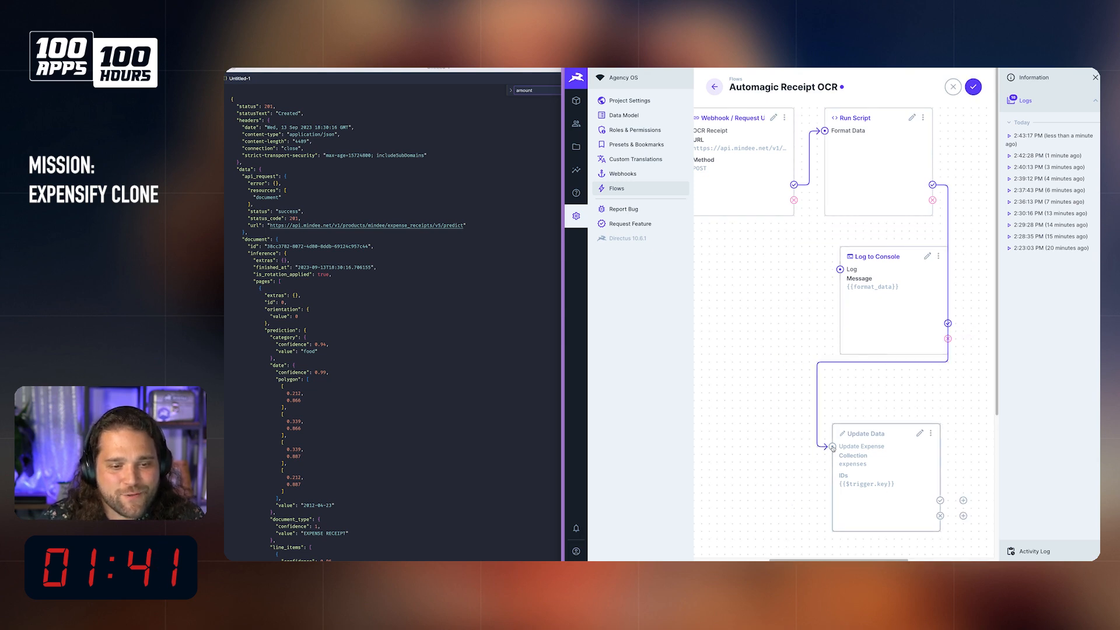
drag(921, 435, 805, 289)
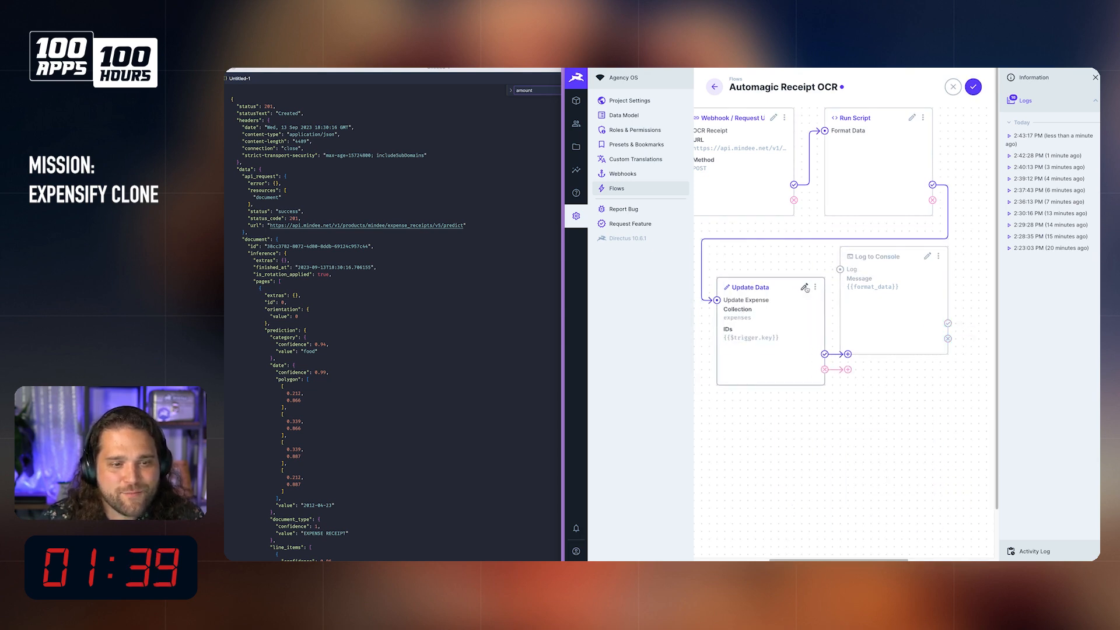
Step: Edit the Update Expense payload so the expense_date, merchant and amount paths read pages[0] instead of pages
click(806, 288)
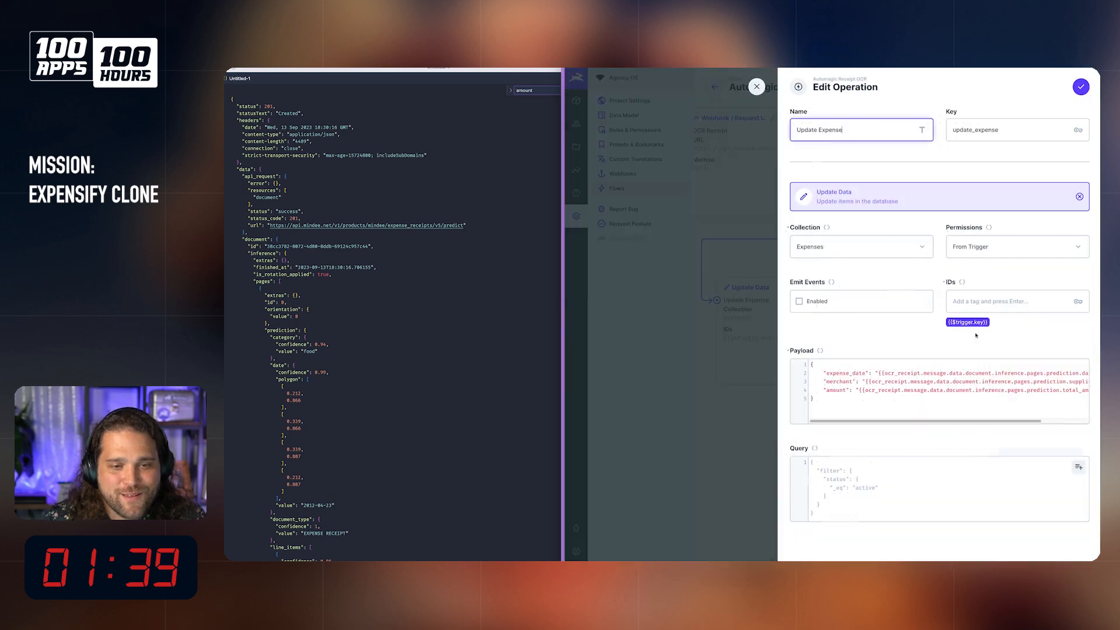
click(1044, 373)
text([)
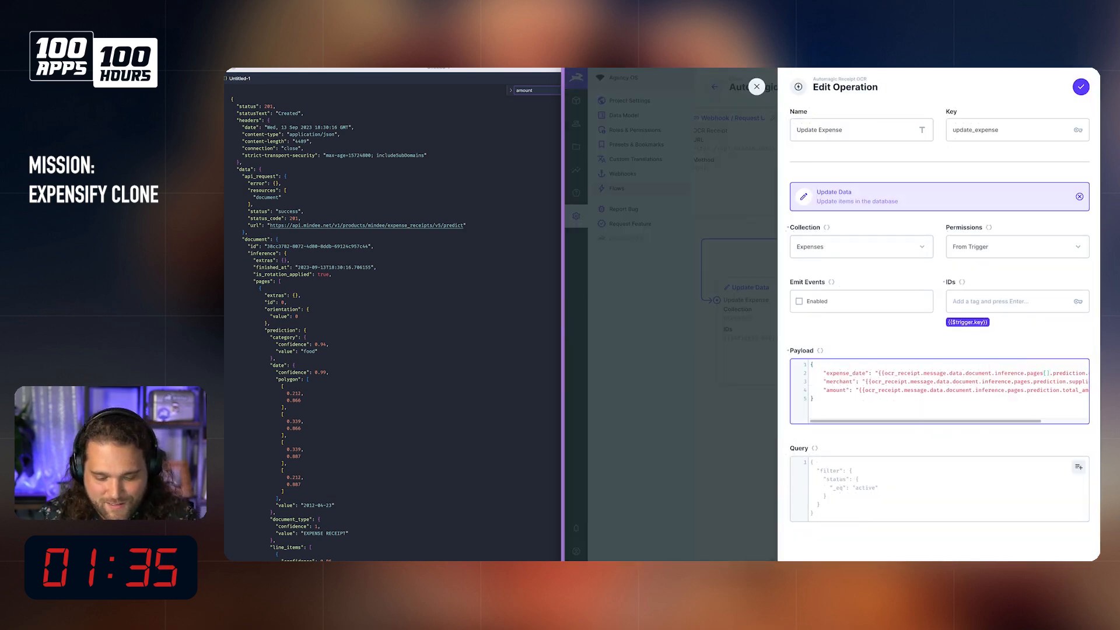
text([0)
text([0)
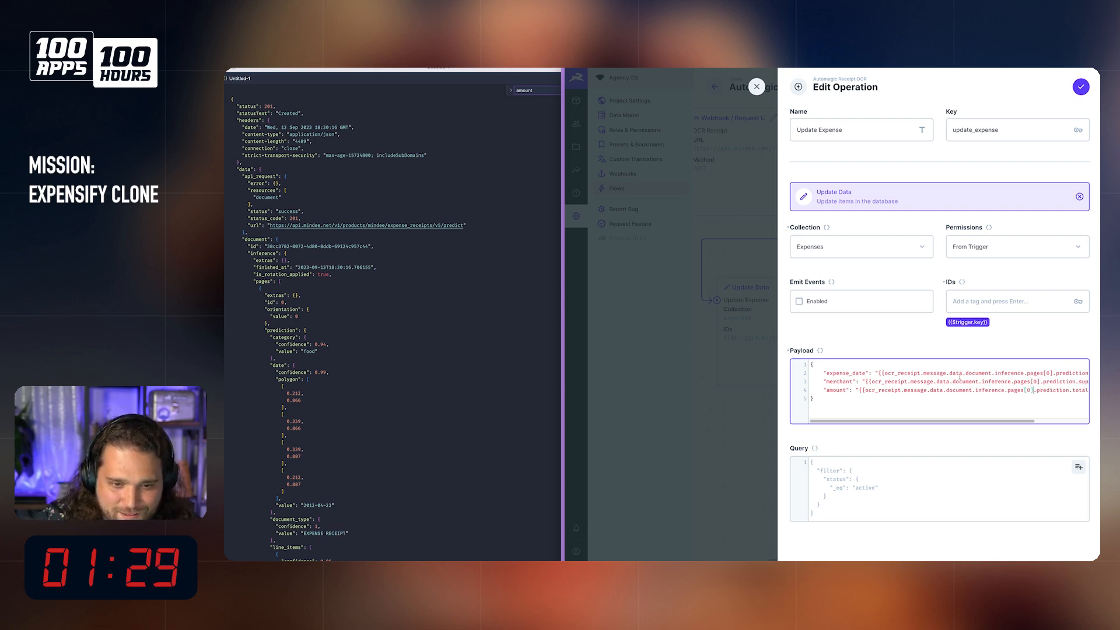
Step: Remove the message segment from the three payload paths so each reads from ocr_receipt.data, and save the Update Expense operation
click(947, 375)
key(BackSpace)
key(BackSpace)
key(BackSpace)
key(BackSpace)
key(BackSpace)
key(BackSpace)
key(BackSpace)
key(BackSpace)
double_click(917, 382)
key(BackSpace)
key(BackSpace)
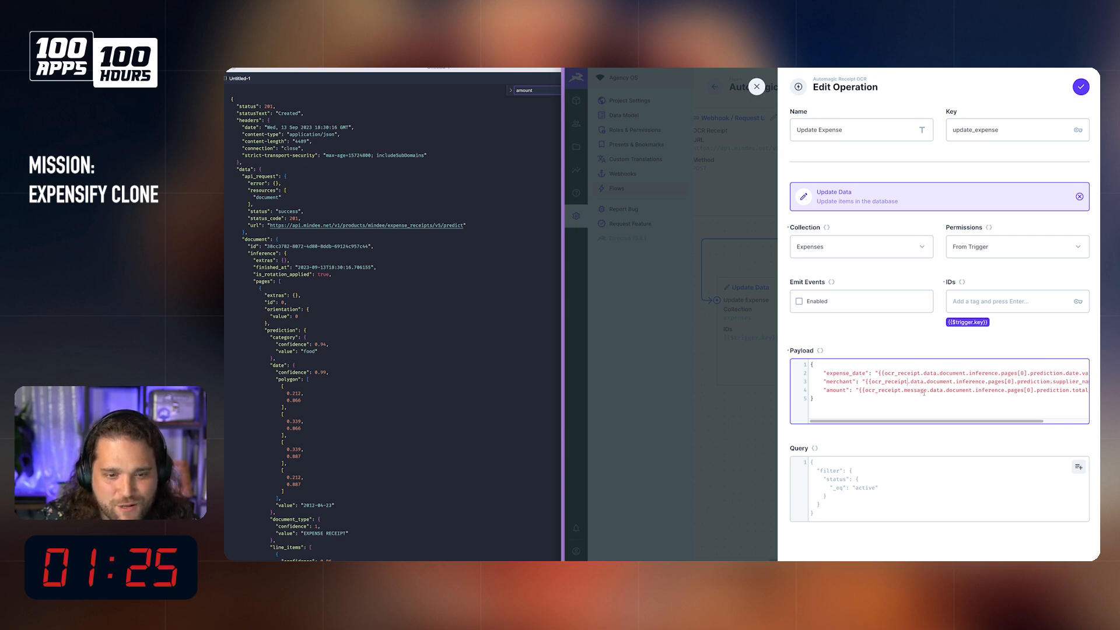
key(BackSpace)
click(1082, 87)
Step: Place the countdown timer window over the lower part of the JSON response and save the Automagic Receipt OCR flow
drag(1099, 233, 459, 397)
click(663, 306)
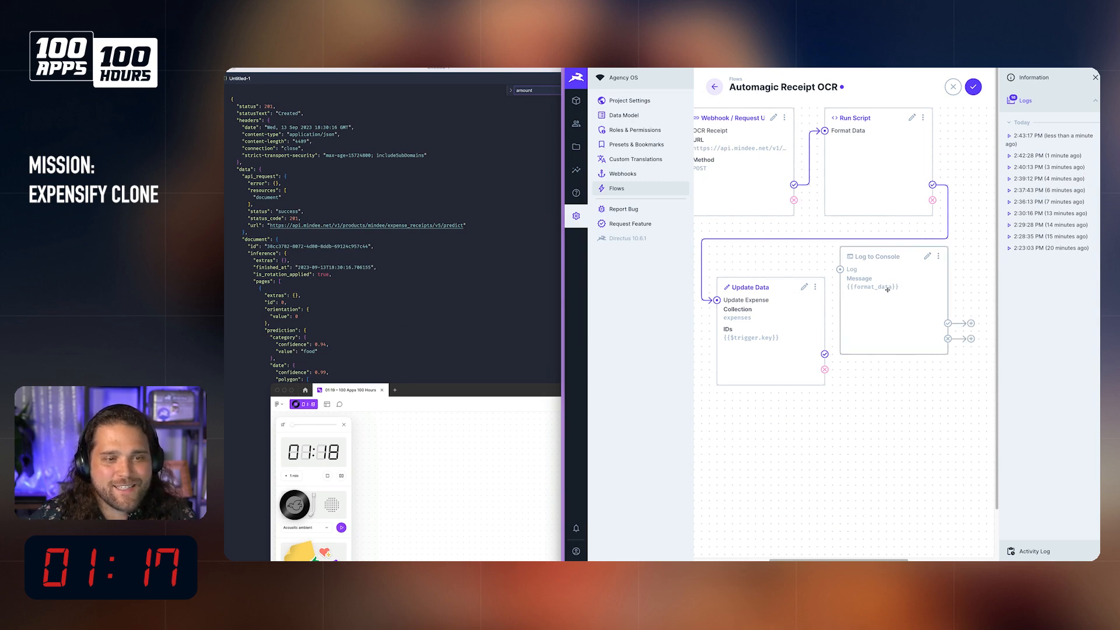
click(973, 87)
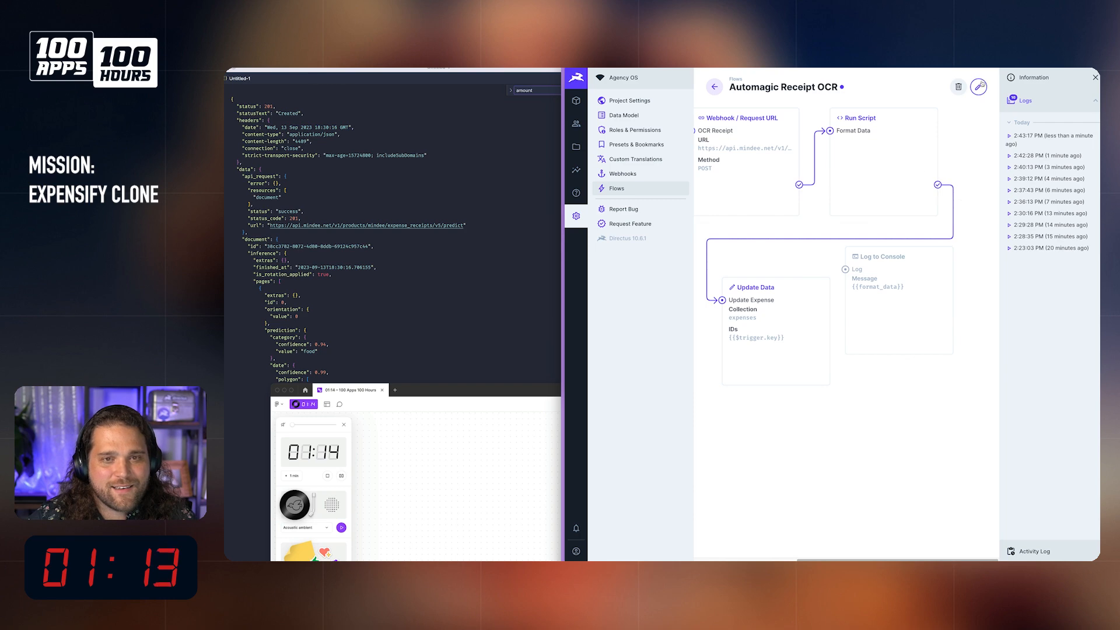
click(979, 86)
click(810, 287)
click(758, 270)
Step: Create an expense with the Tesco receipt image and merchant "t" to test the corrected Update Expense payload, and save it while staying on the item
click(577, 101)
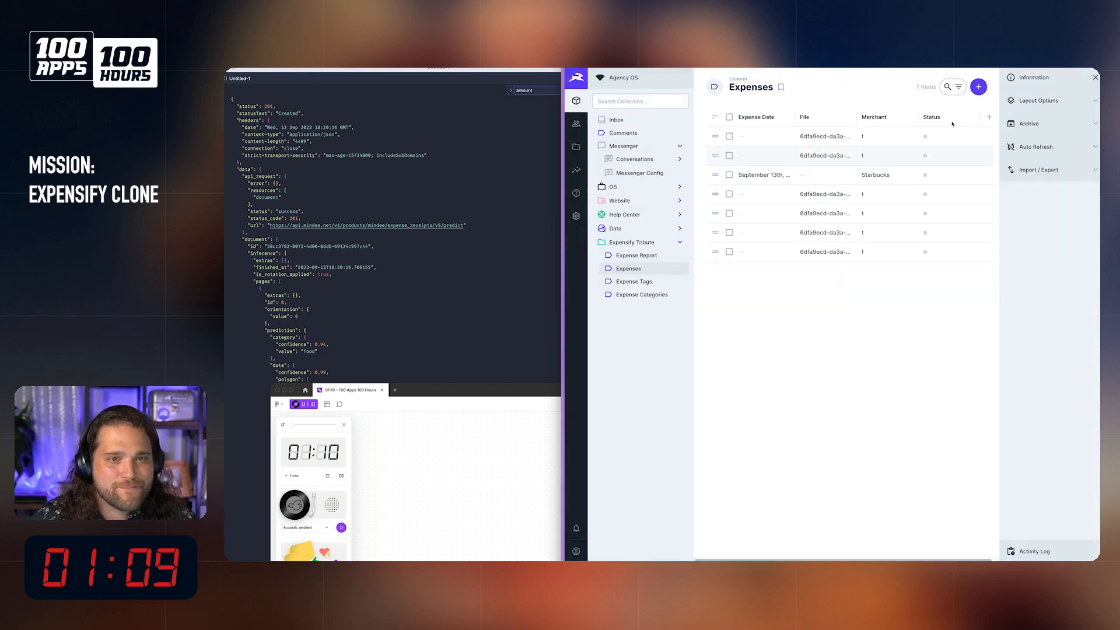
click(979, 86)
click(845, 206)
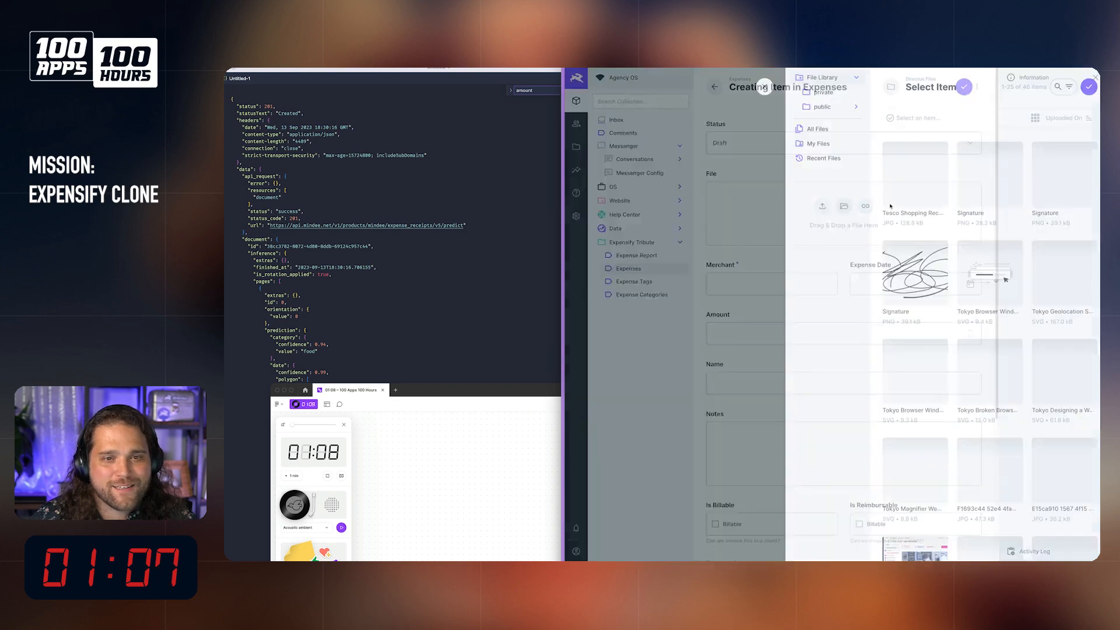
click(908, 175)
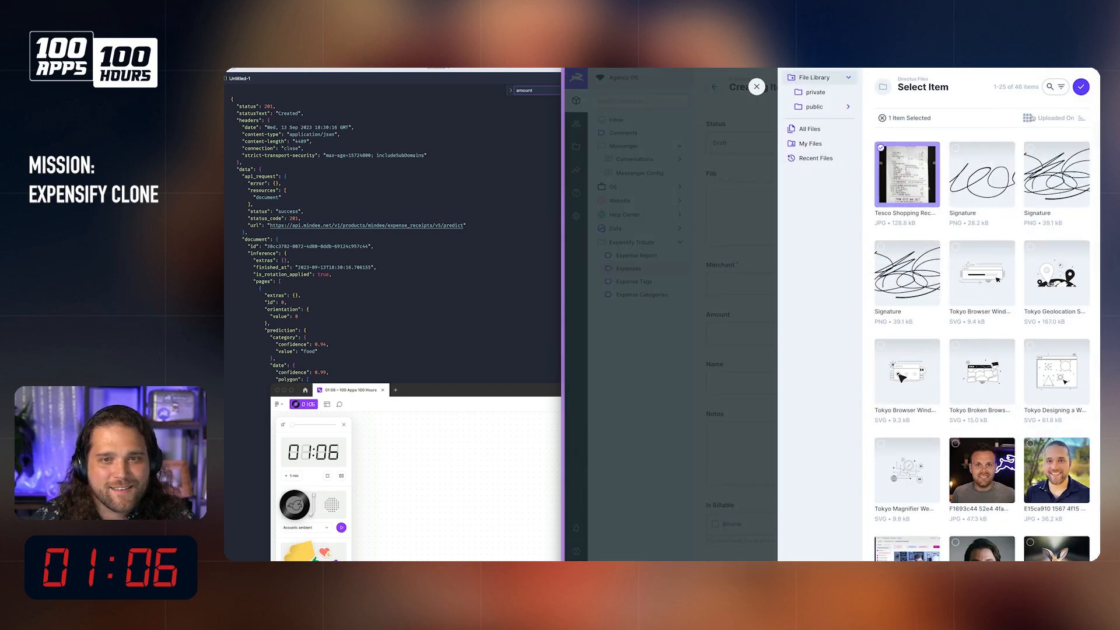
click(1081, 87)
click(766, 376)
text(t)
click(977, 86)
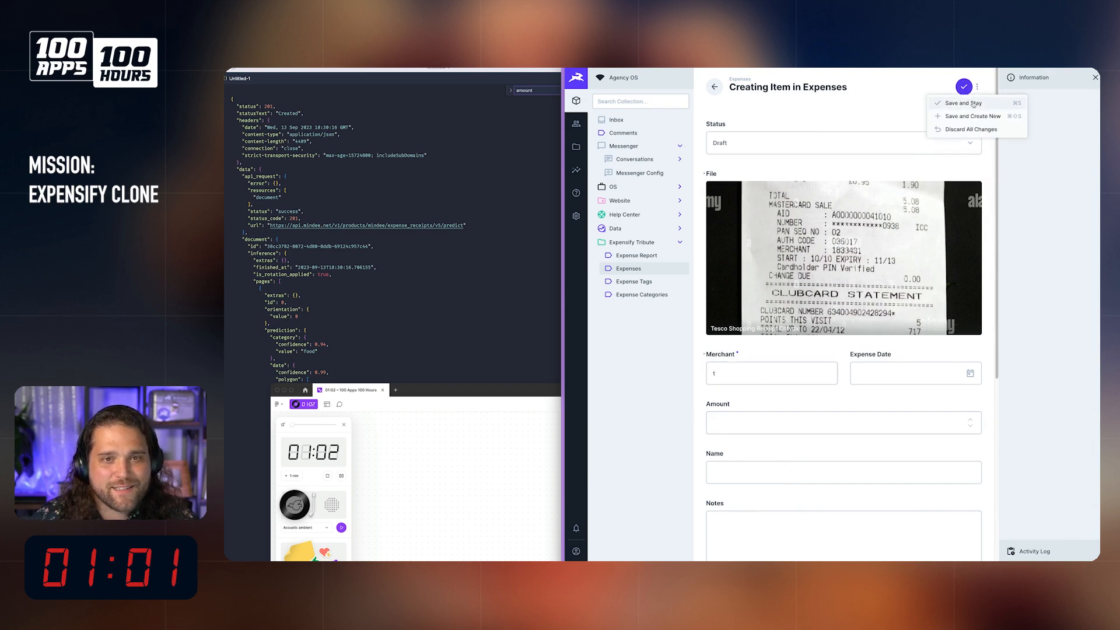
click(973, 104)
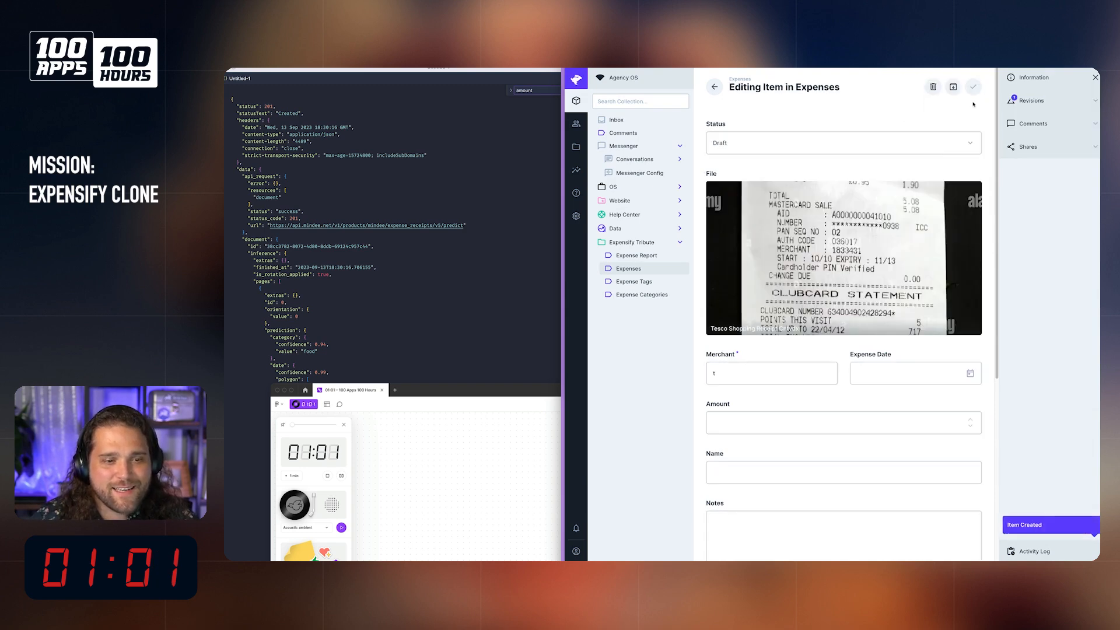
Step: Inspect the Update Expense payload and options in the latest Automagic Receipt OCR log
click(576, 216)
click(616, 188)
click(817, 133)
click(1025, 100)
click(1033, 139)
click(809, 307)
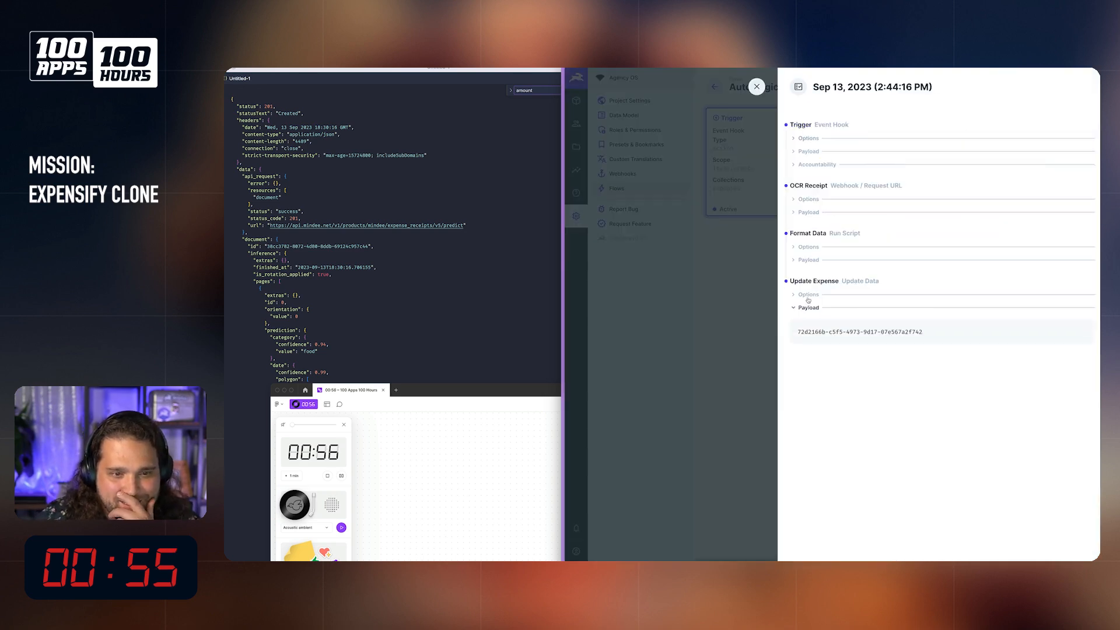
click(809, 296)
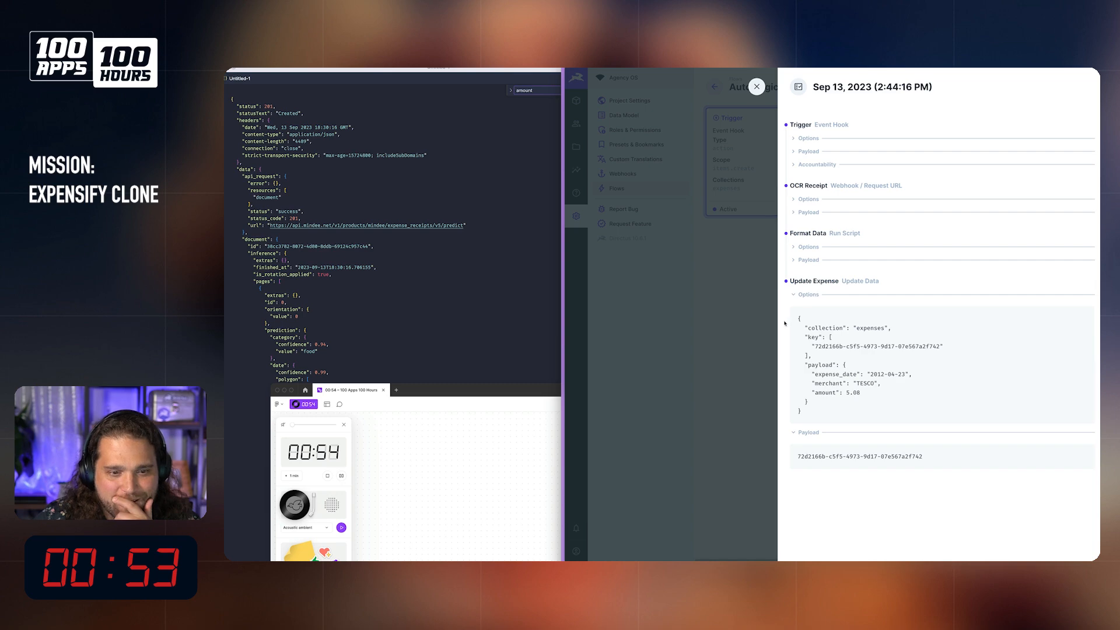
Step: Close the log, open the TESCO expense in the Expenses collection, and review its merchant, expense date and amount
click(579, 104)
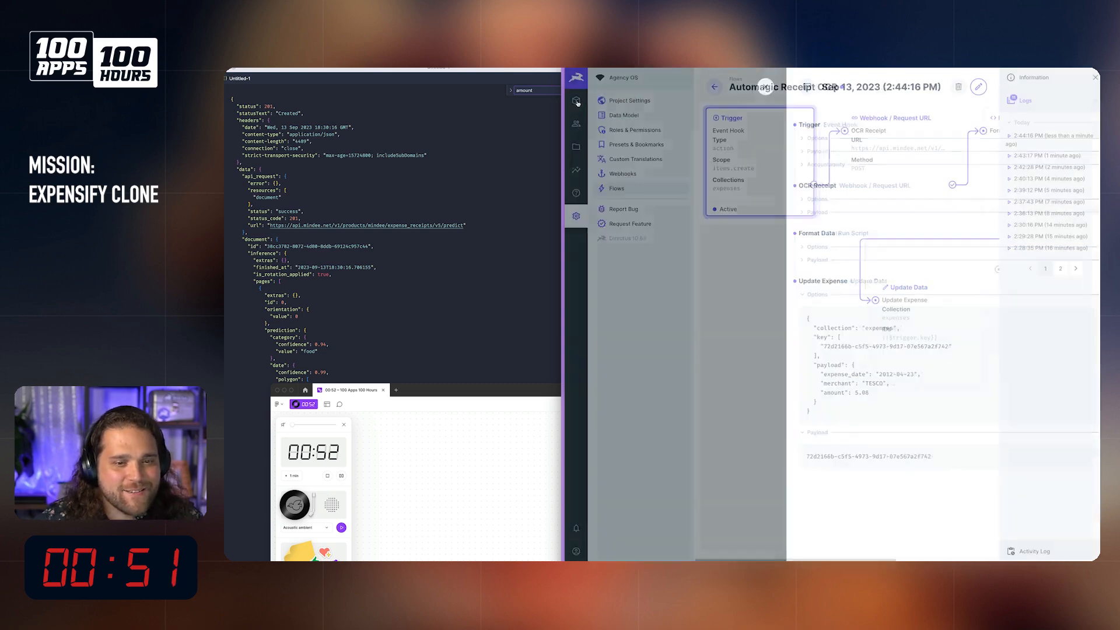
click(577, 100)
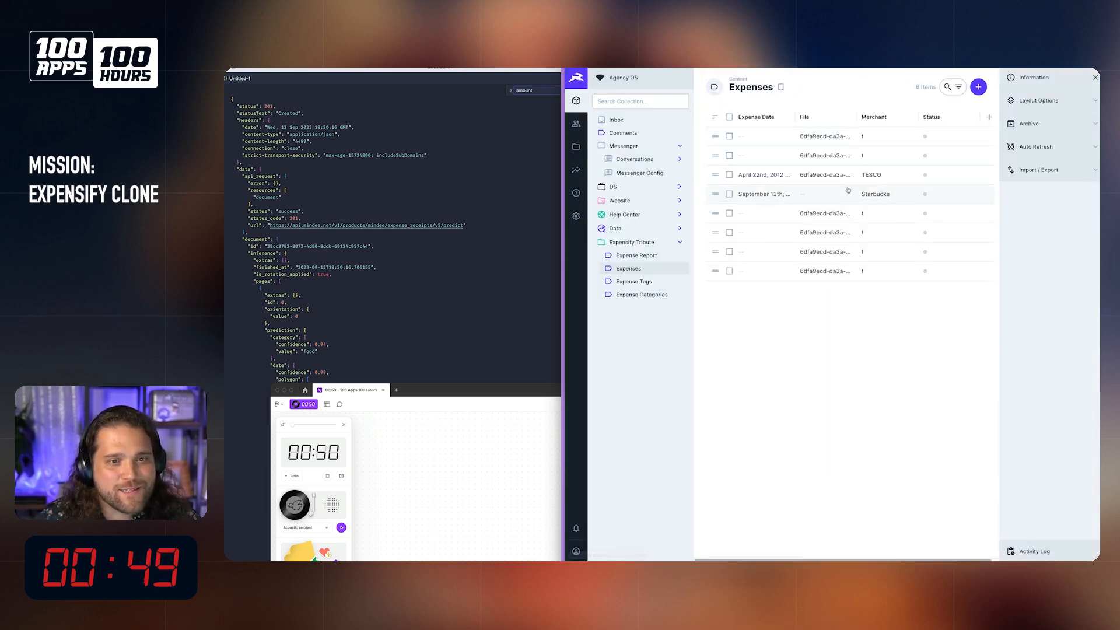
click(825, 175)
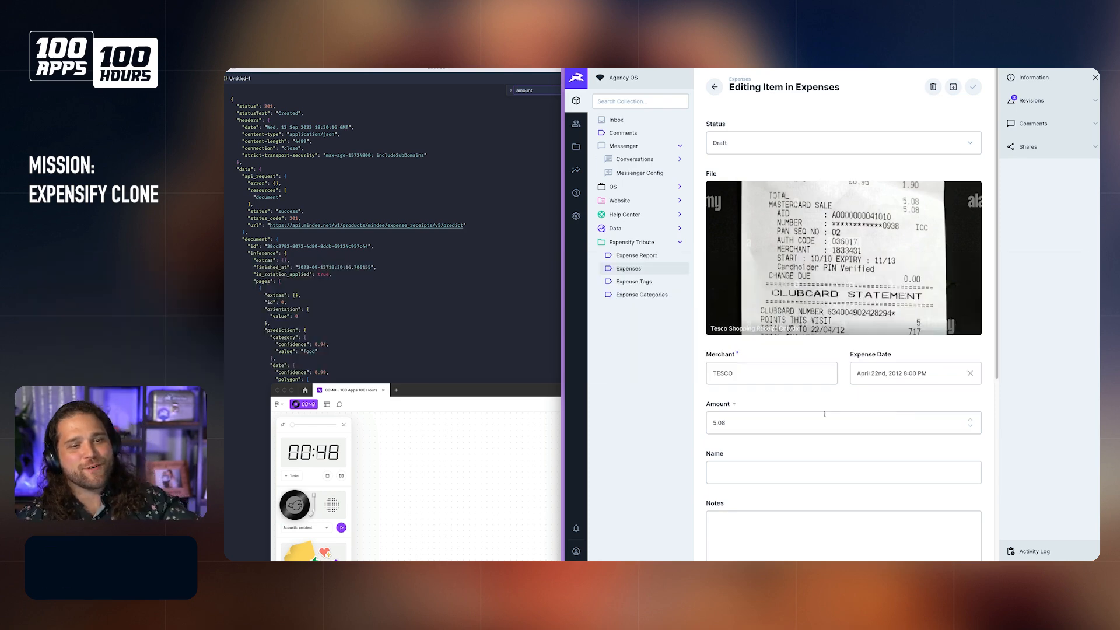
scroll(741, 252, down, 3)
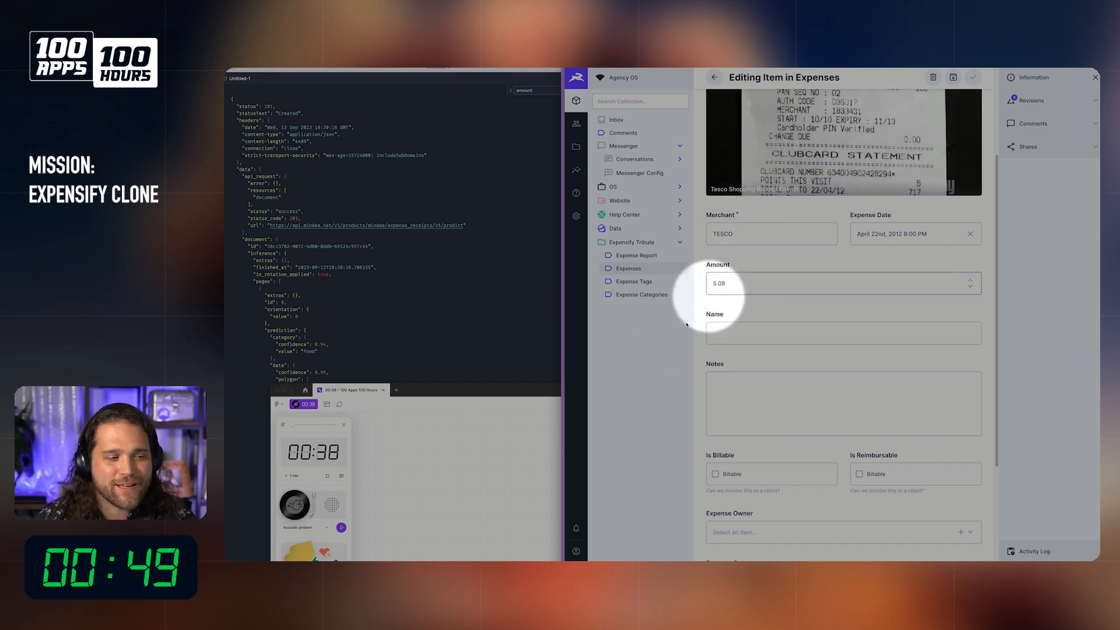
scroll(811, 341, up, 3)
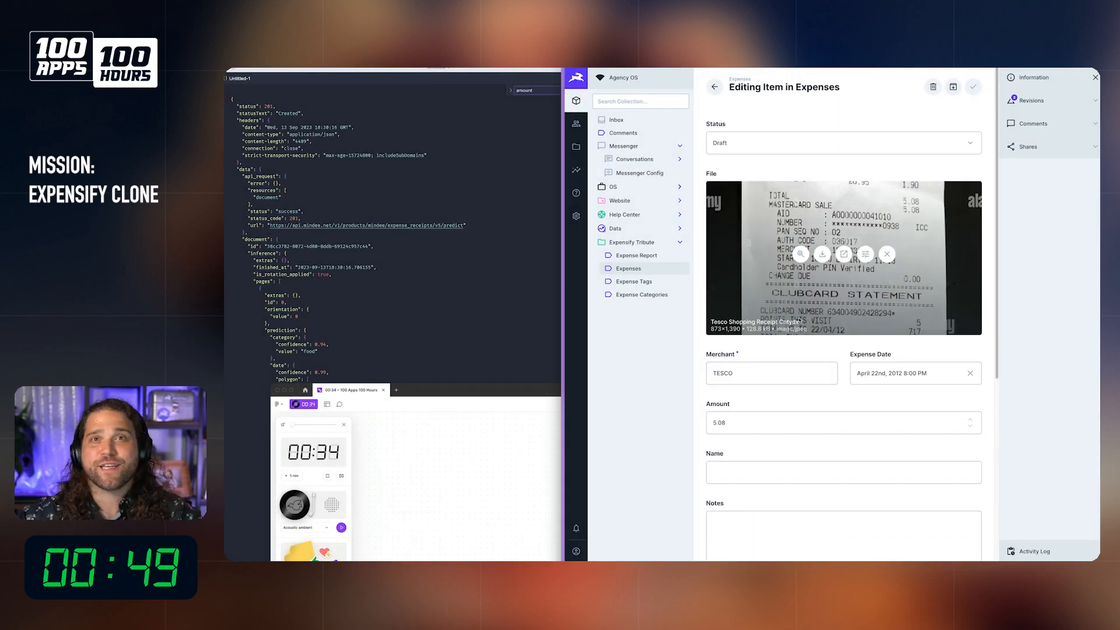